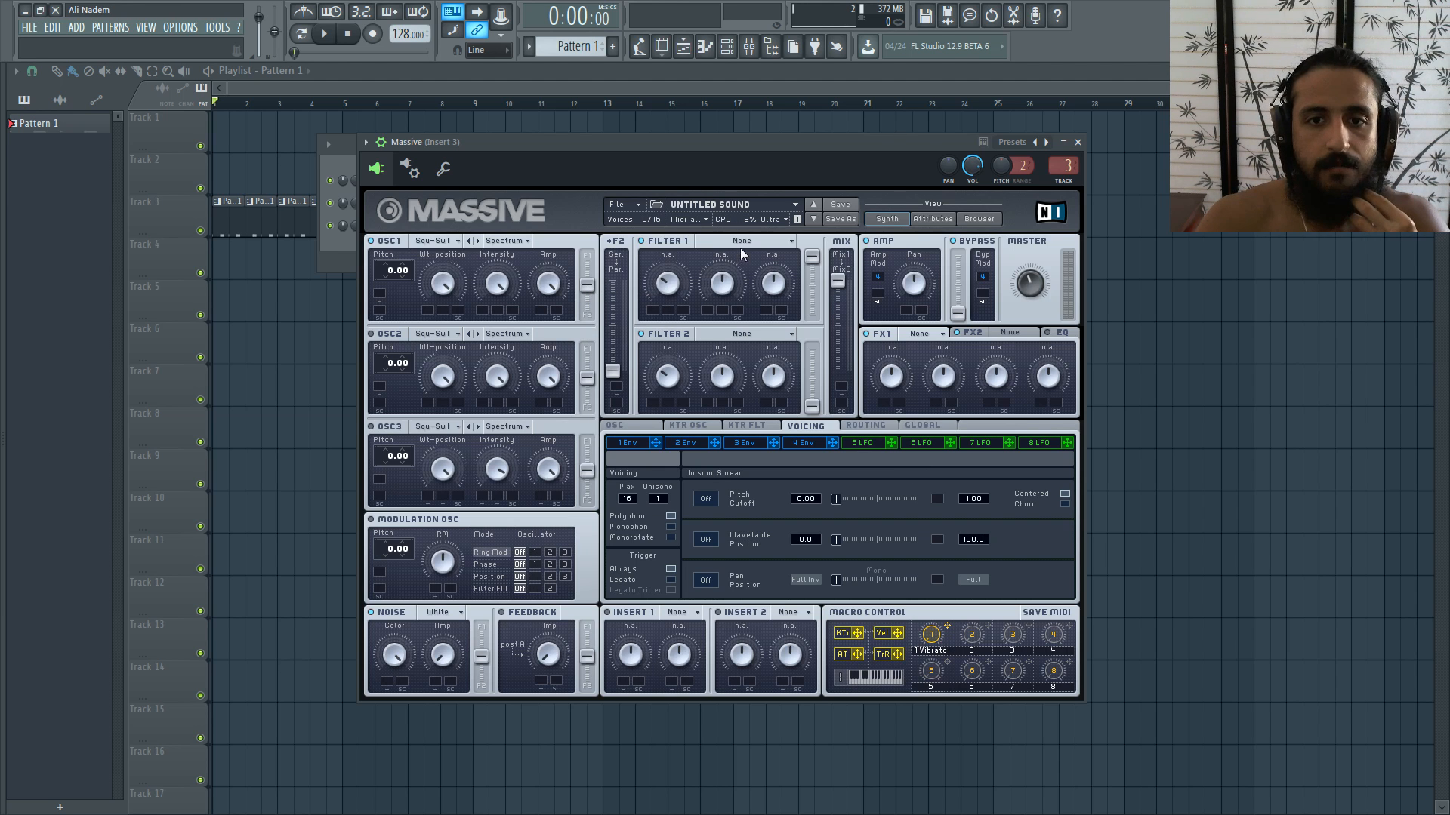
Step: Load the Daft filter in Filter 1 with cutoff fully open and resonance at 7, and route OSC1 and OSC2 fully to it
click(716, 241)
click(727, 333)
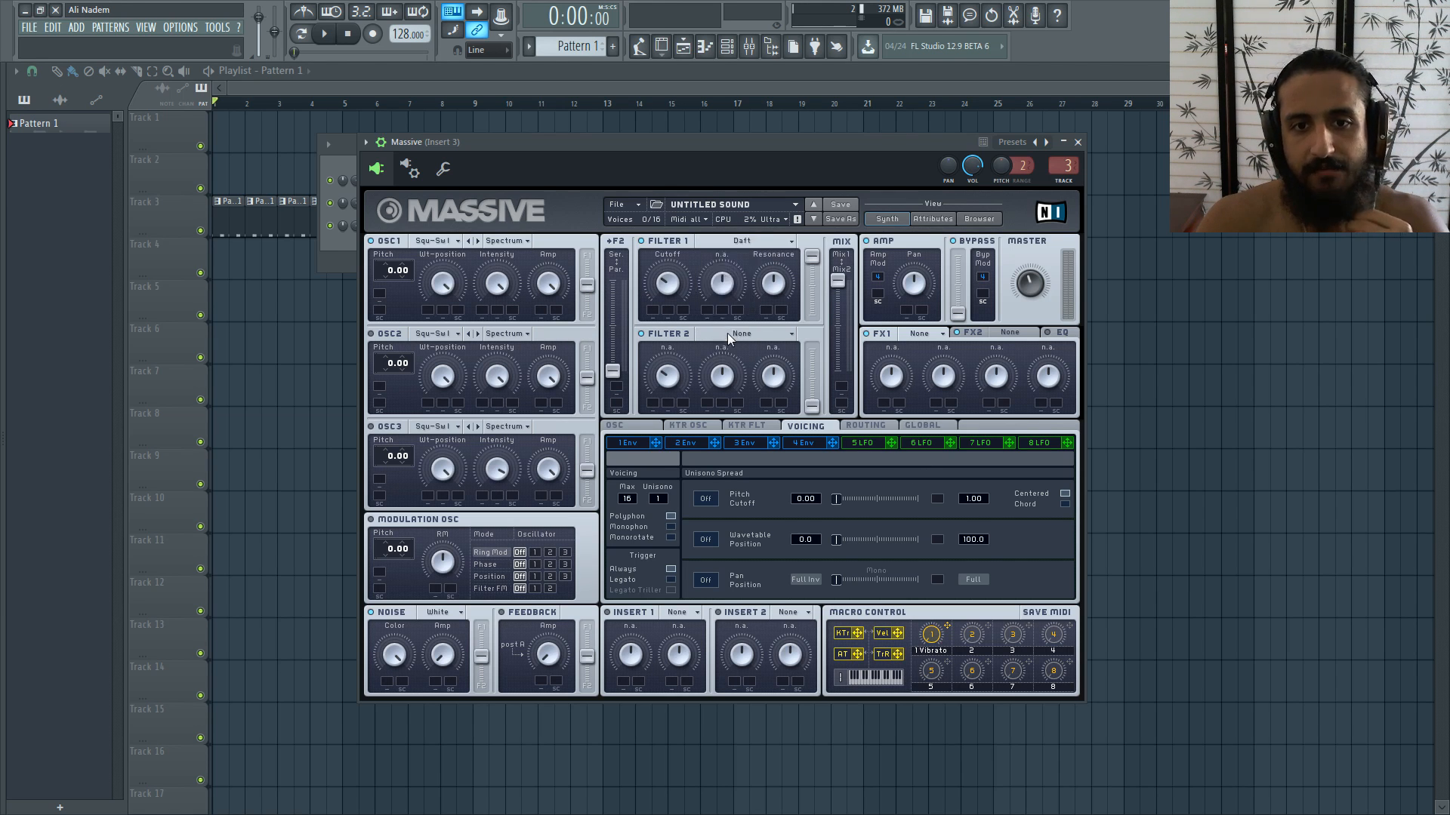
drag(669, 285, 679, 177)
mouse_move(763, 275)
mouse_down()
mouse_move(764, 320)
mouse_move(775, 273)
mouse_up()
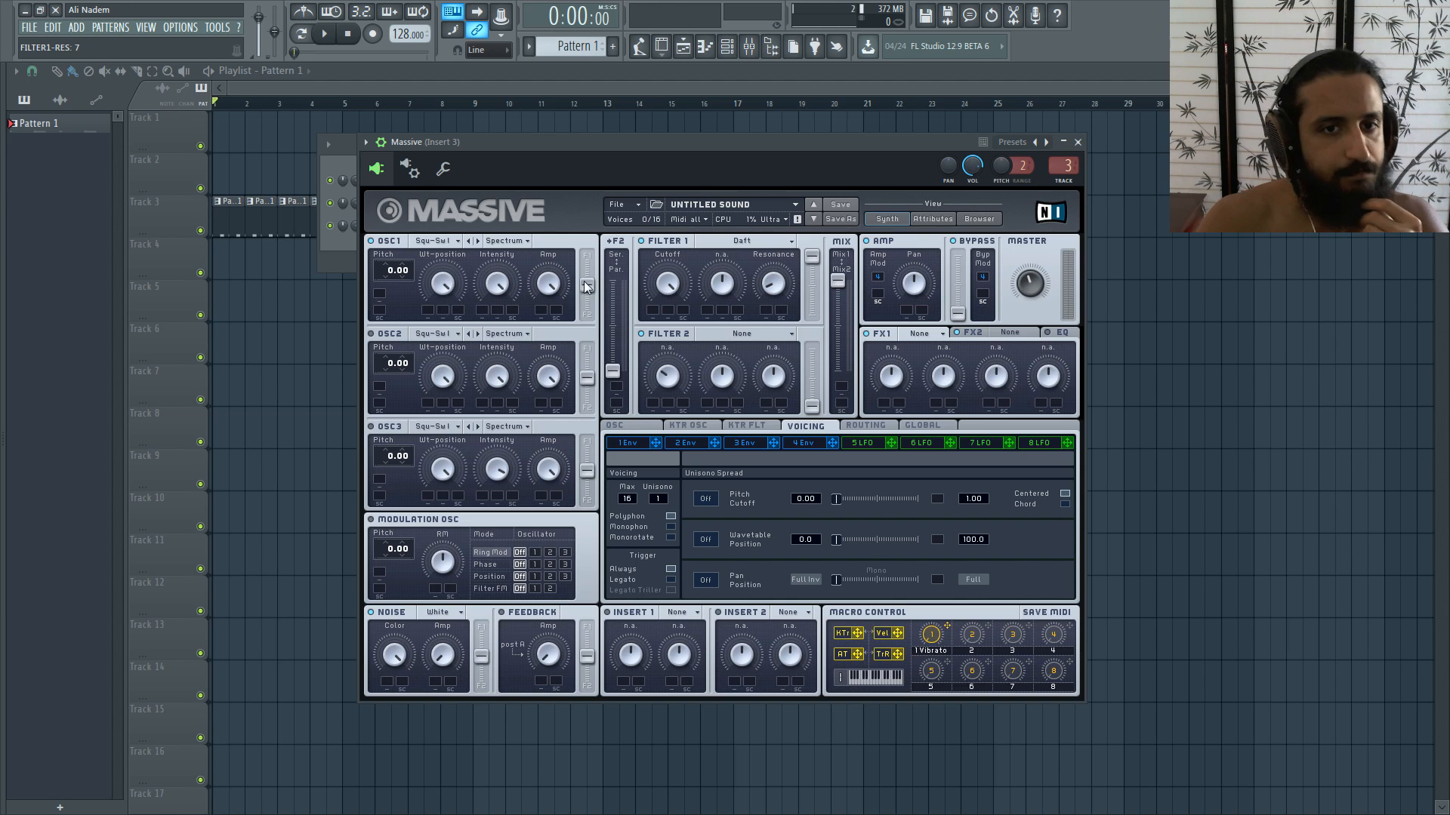
drag(590, 287, 589, 254)
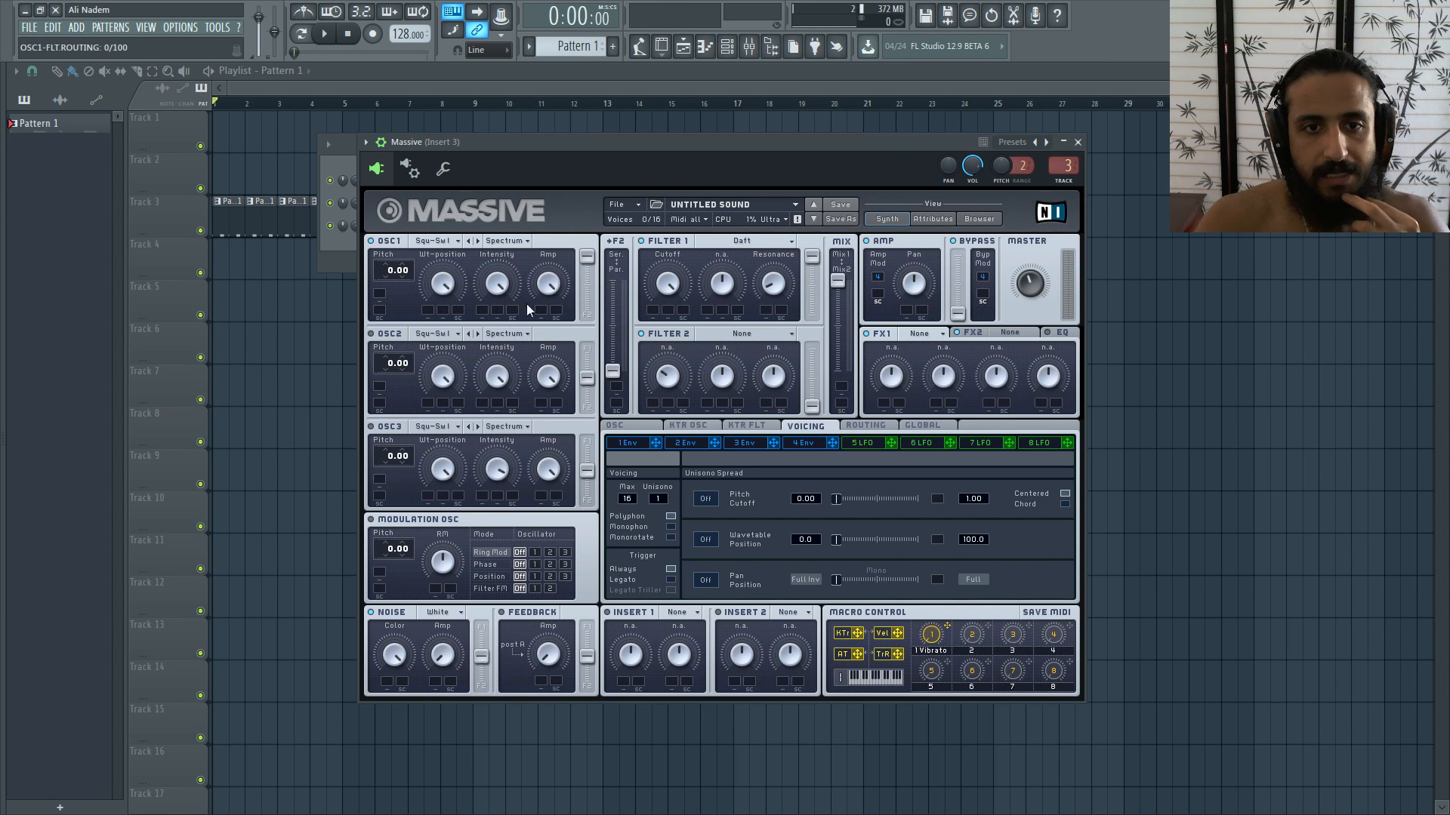
drag(590, 382, 590, 333)
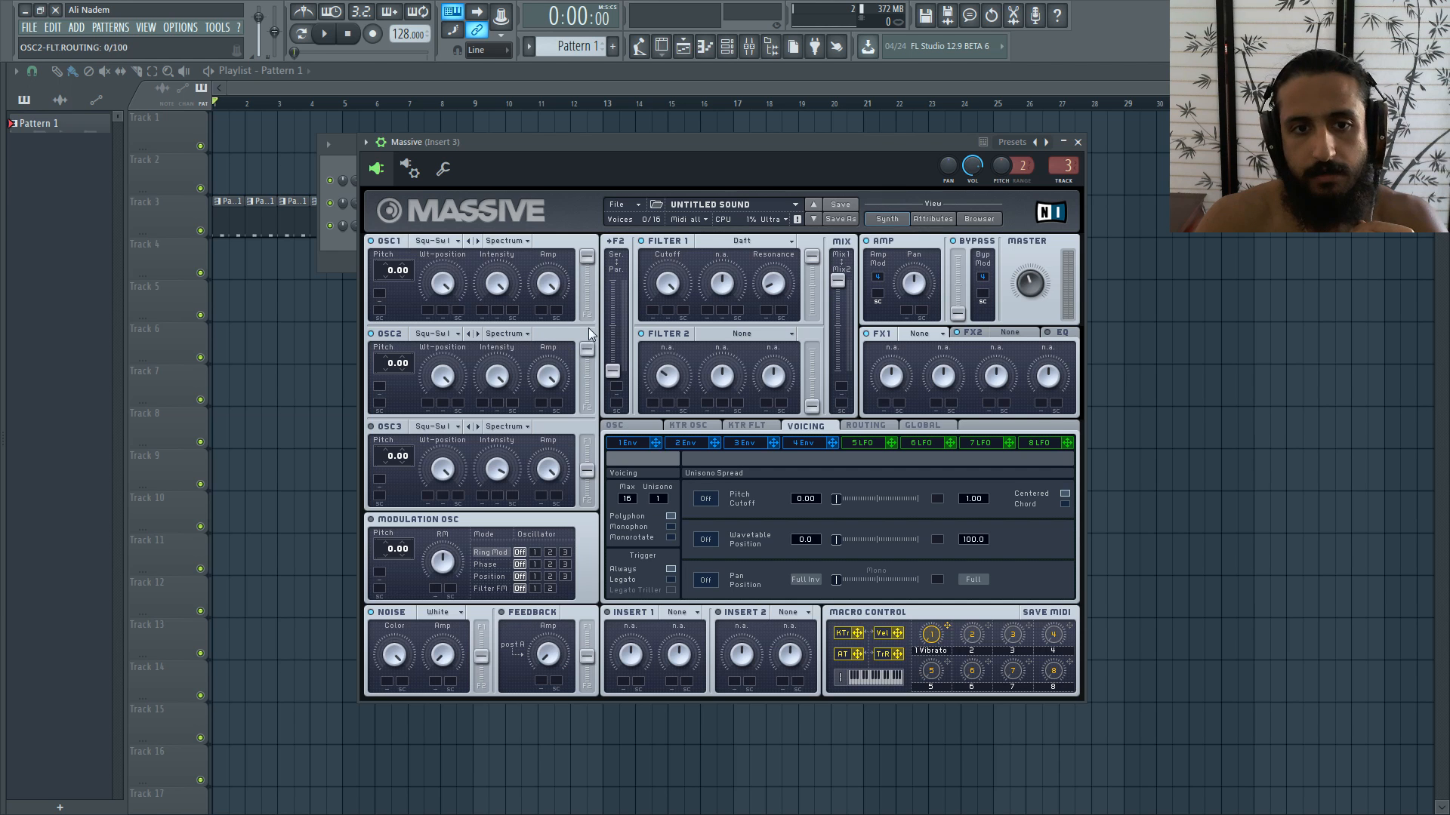
Step: Switch the synth's voicing from polyphonic to Monophon
click(751, 425)
click(818, 426)
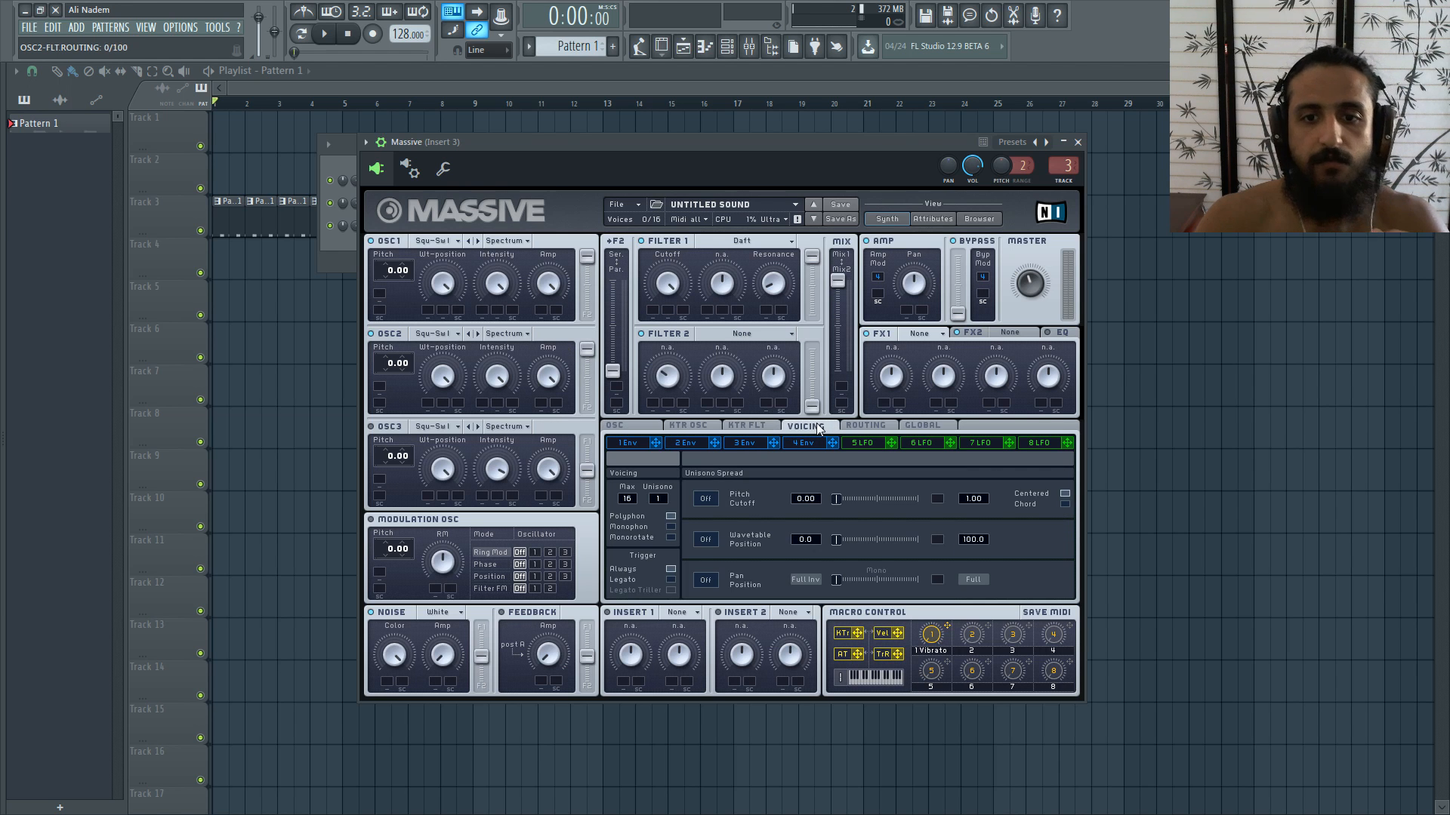
click(670, 527)
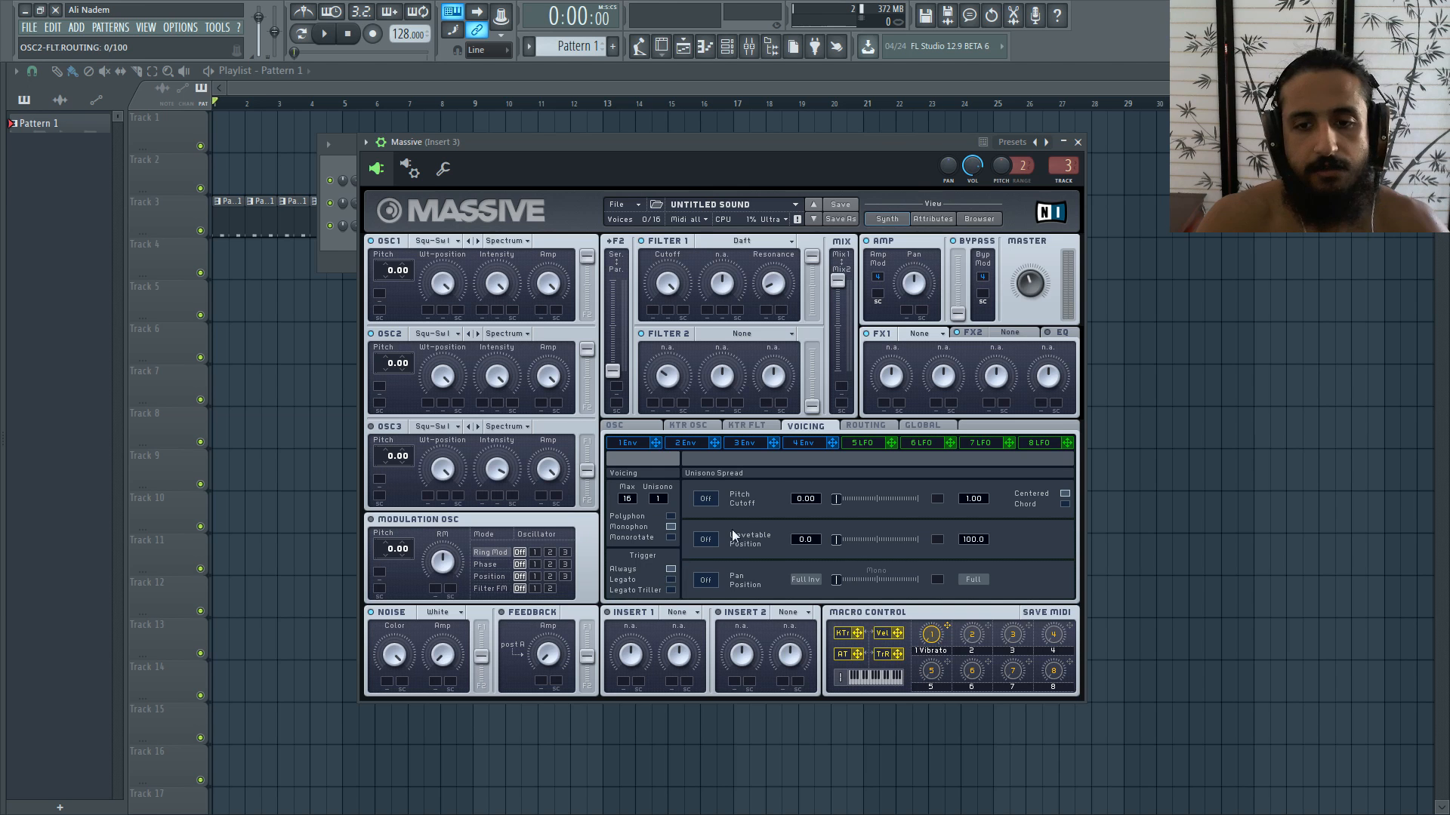
Step: Show the EQ section, route the feedback and noise sources fully to Filter 1, and audition a note
click(1058, 334)
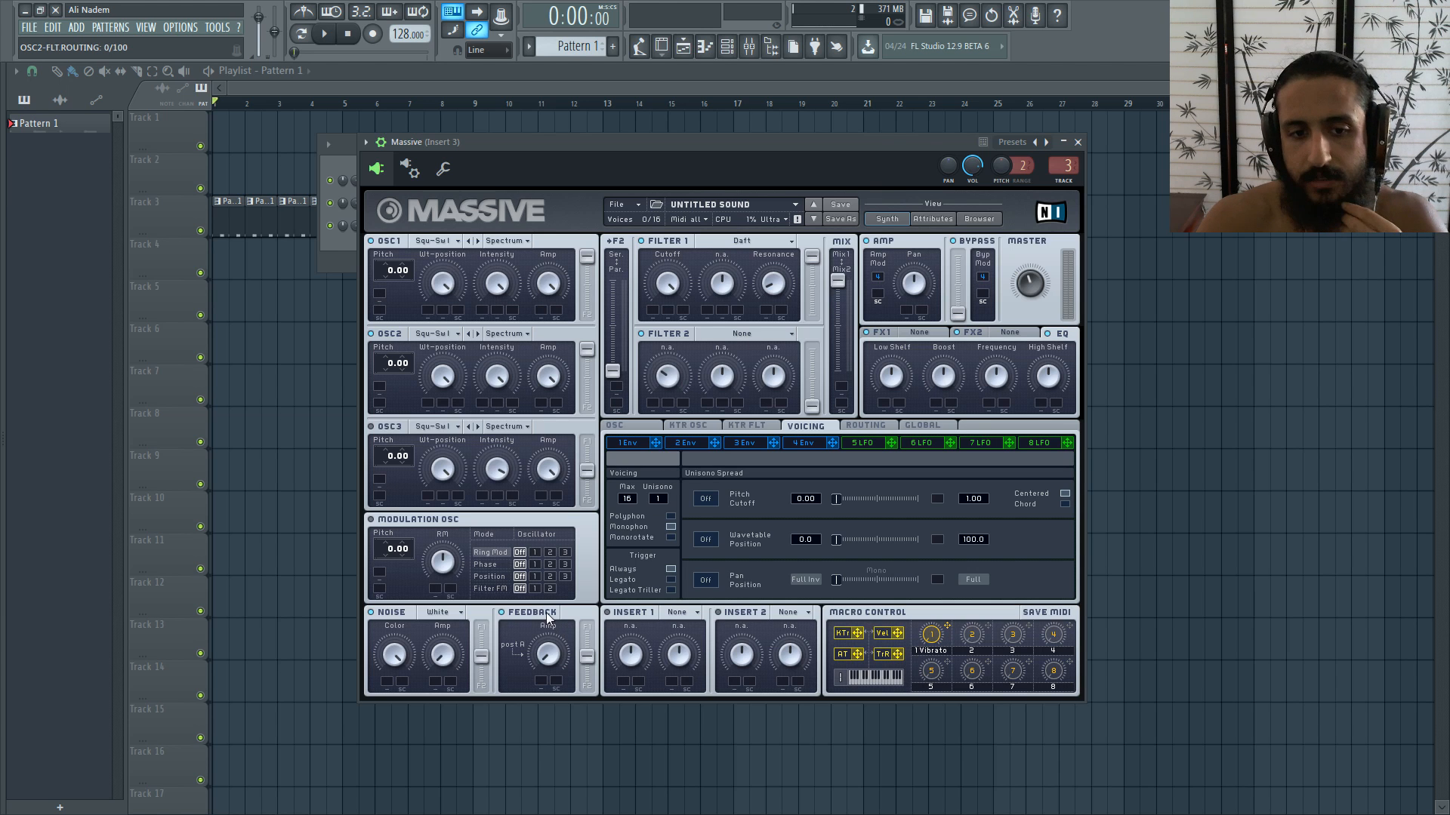
drag(589, 659, 594, 583)
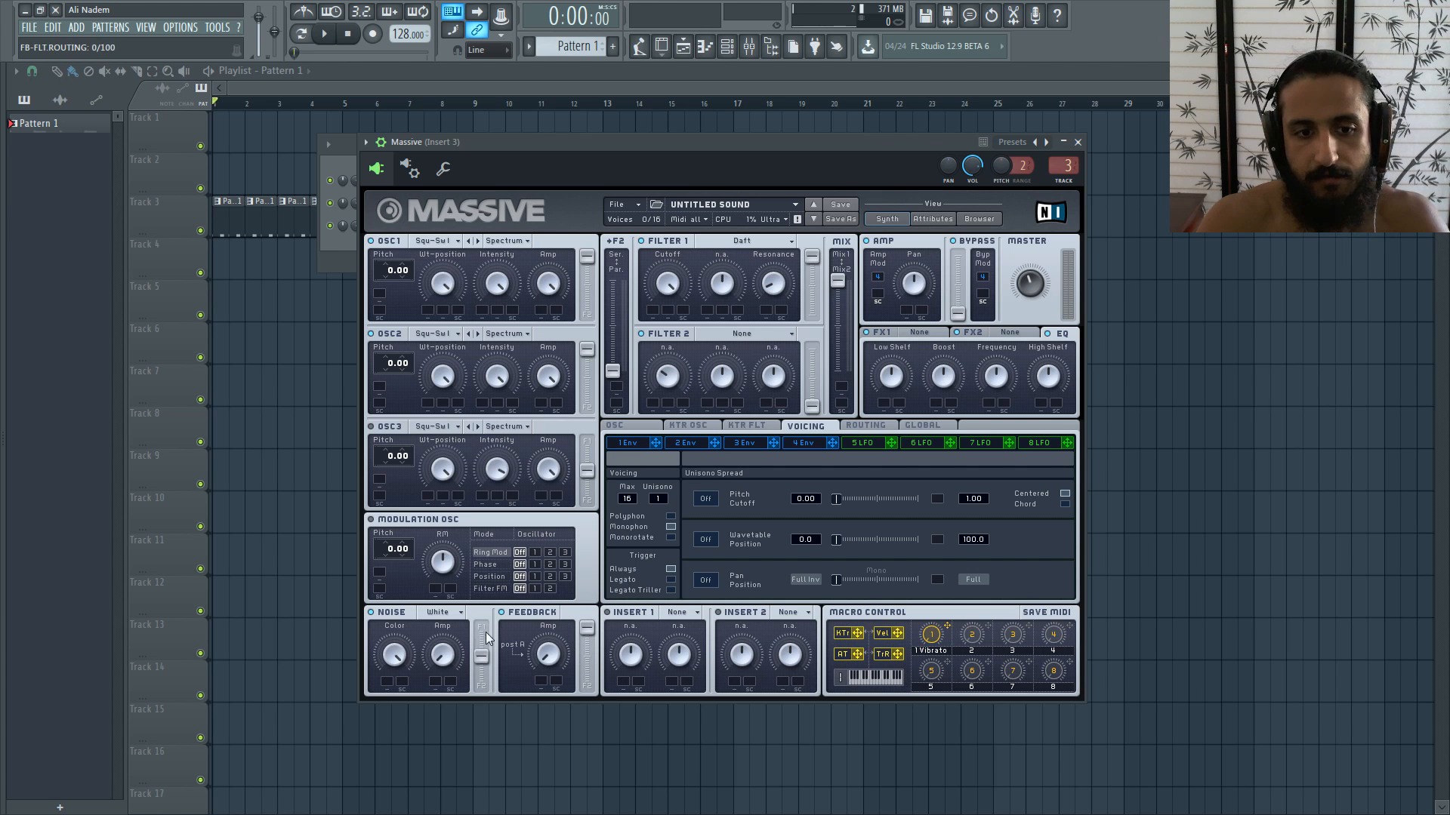
drag(481, 656, 481, 627)
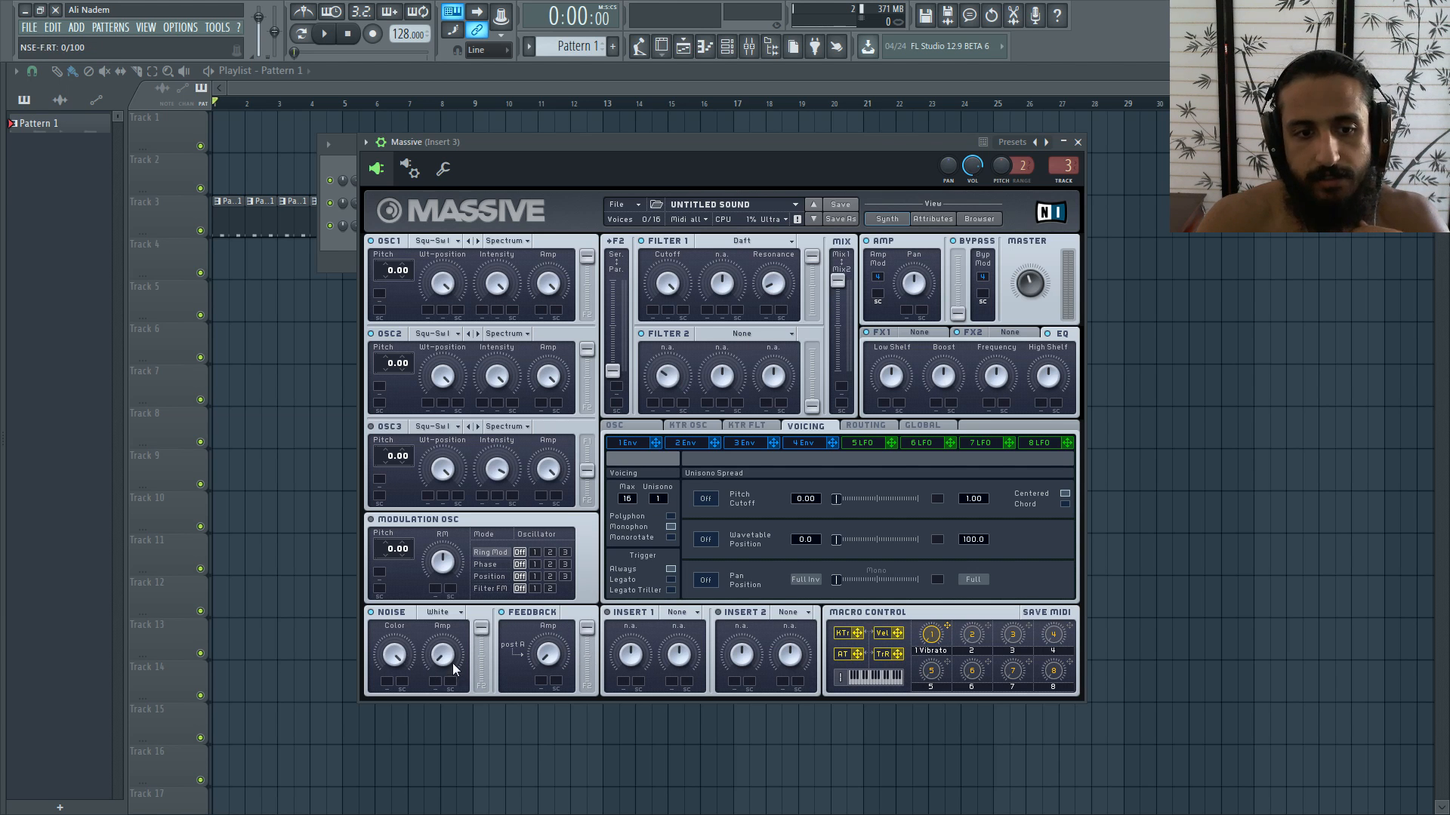
key(v)
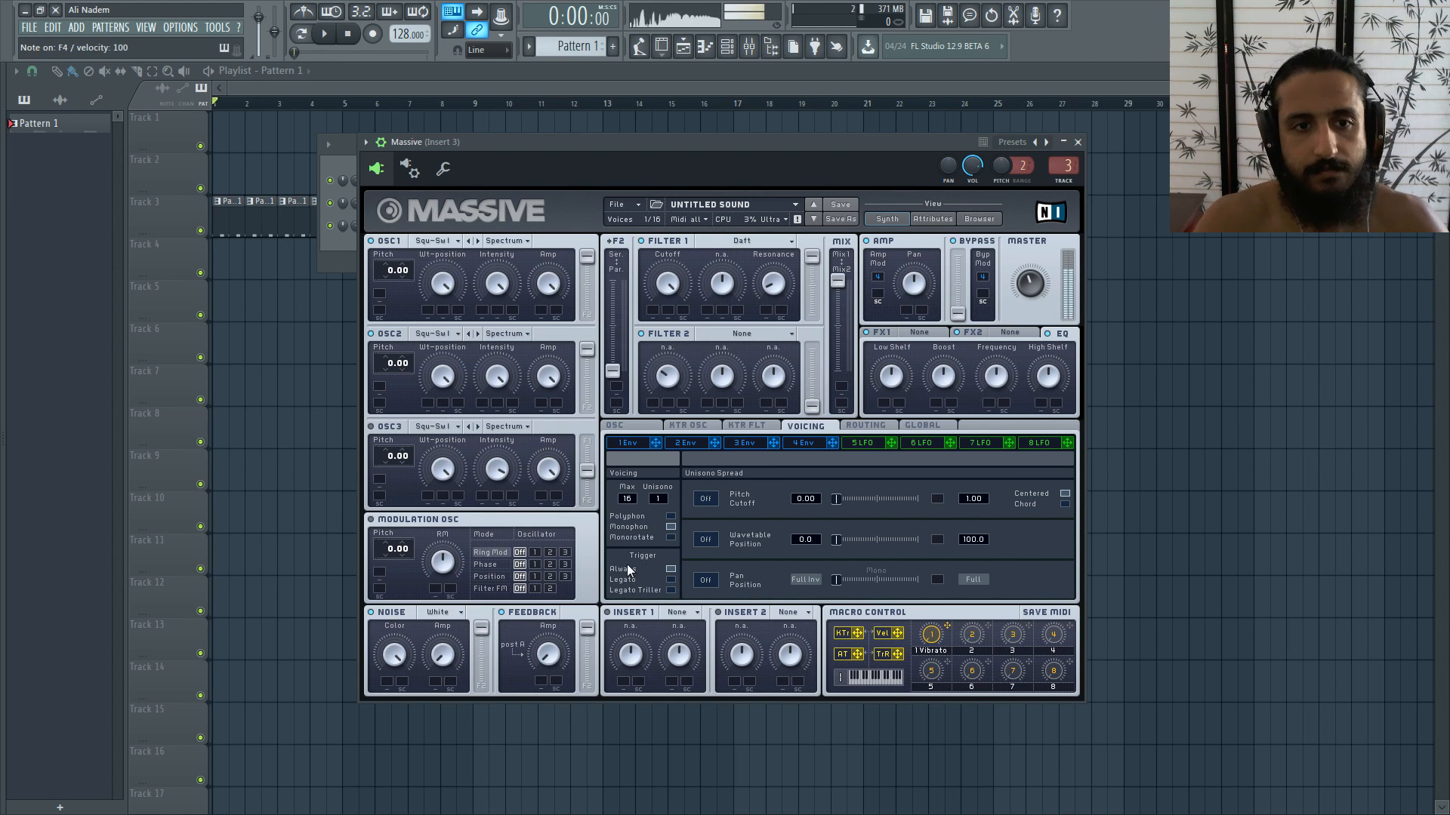
Step: Set the oscillators' glide time to 0 and audition a note
click(638, 426)
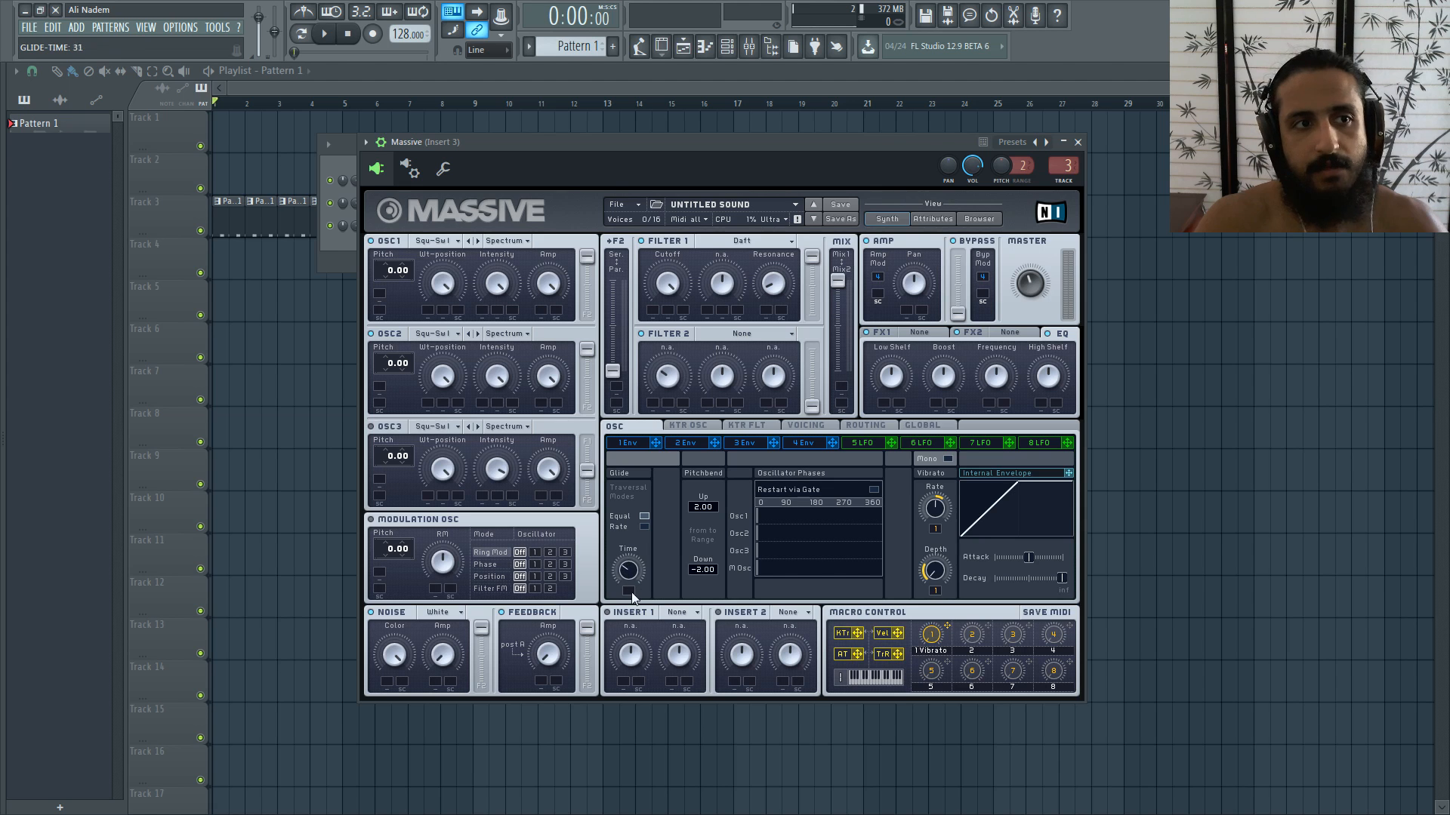
drag(633, 596, 632, 654)
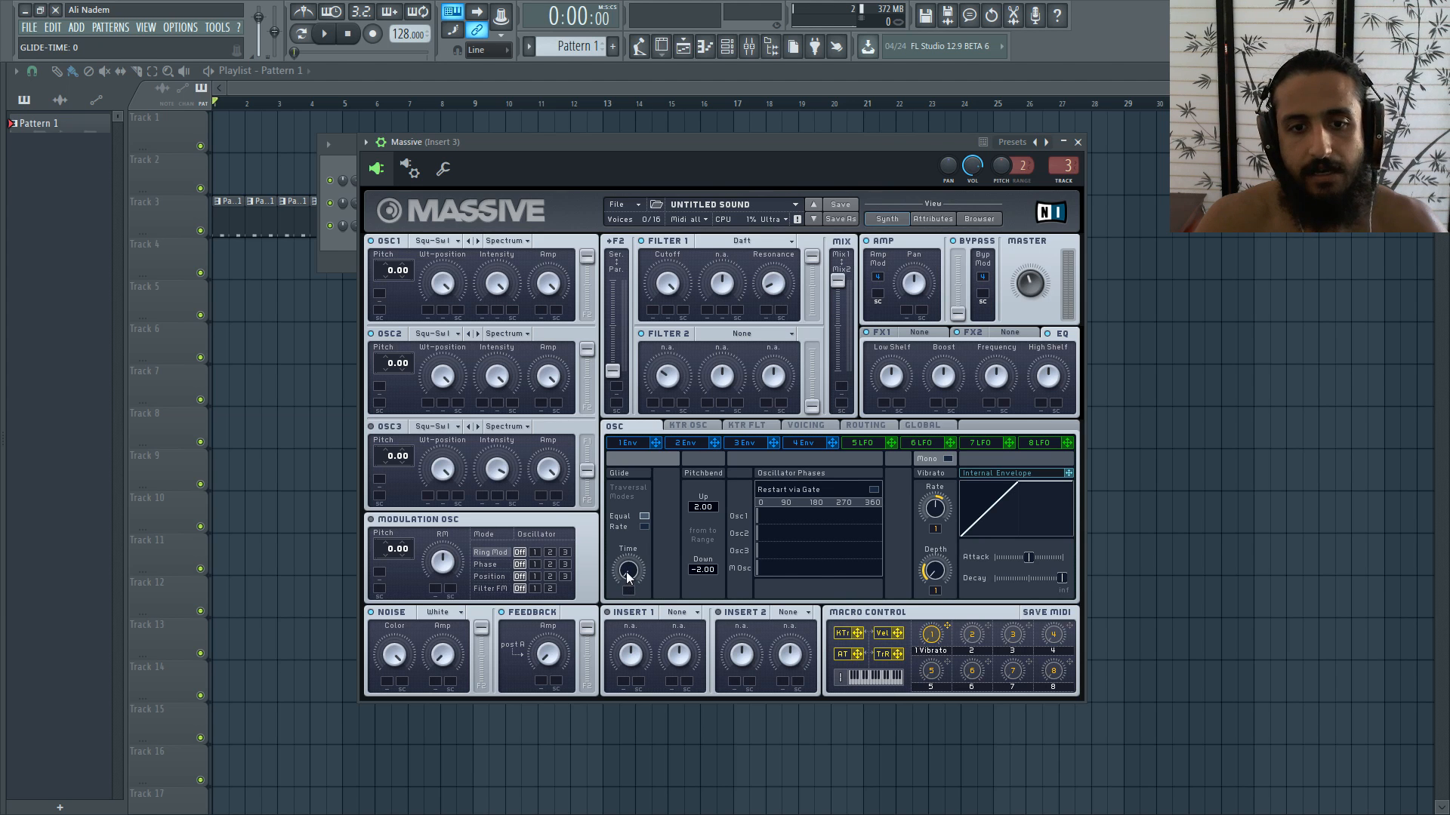
key(v)
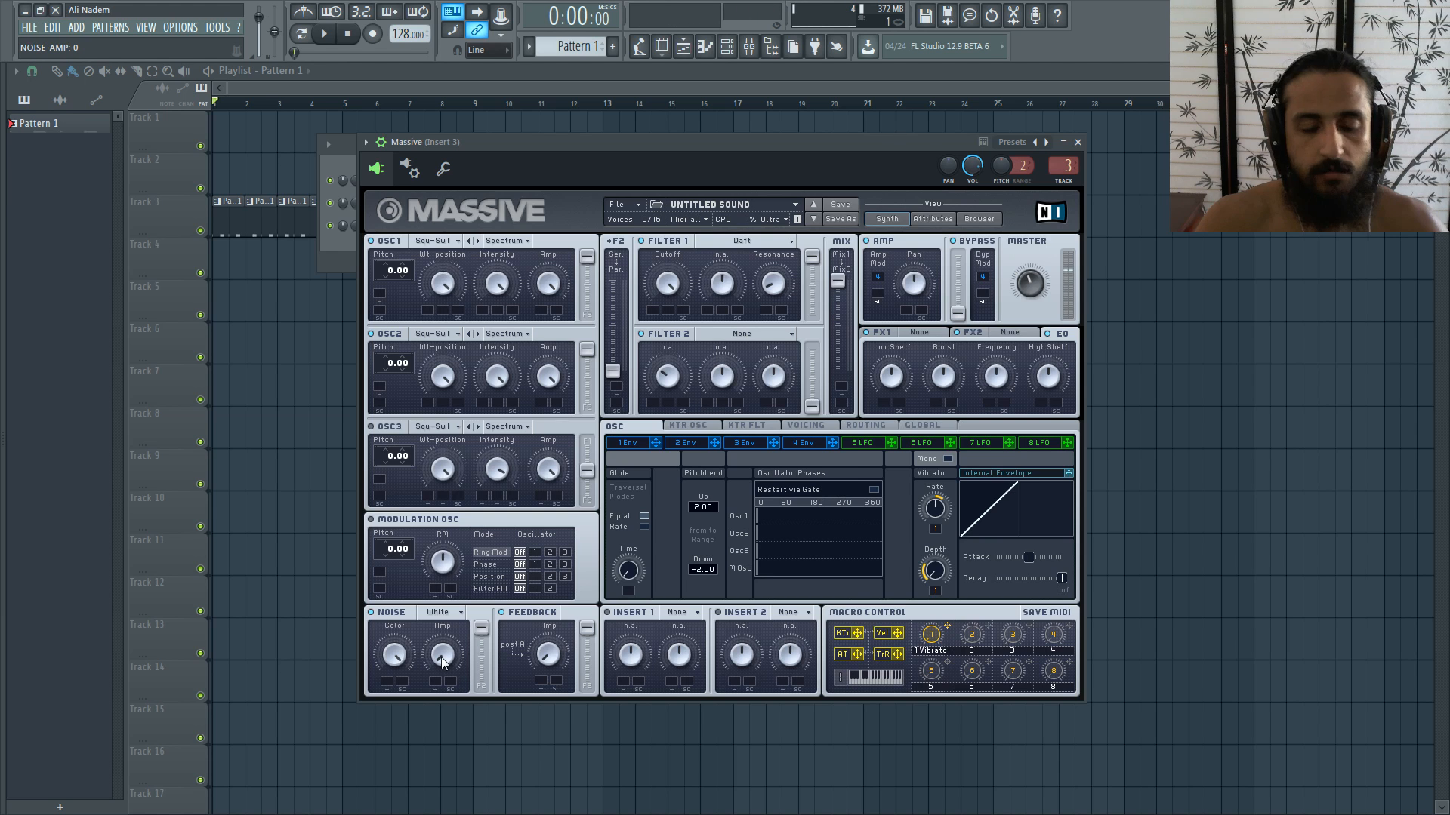
Step: Raise the noise amp and the feedback amp slightly while auditioning a note
key(v)
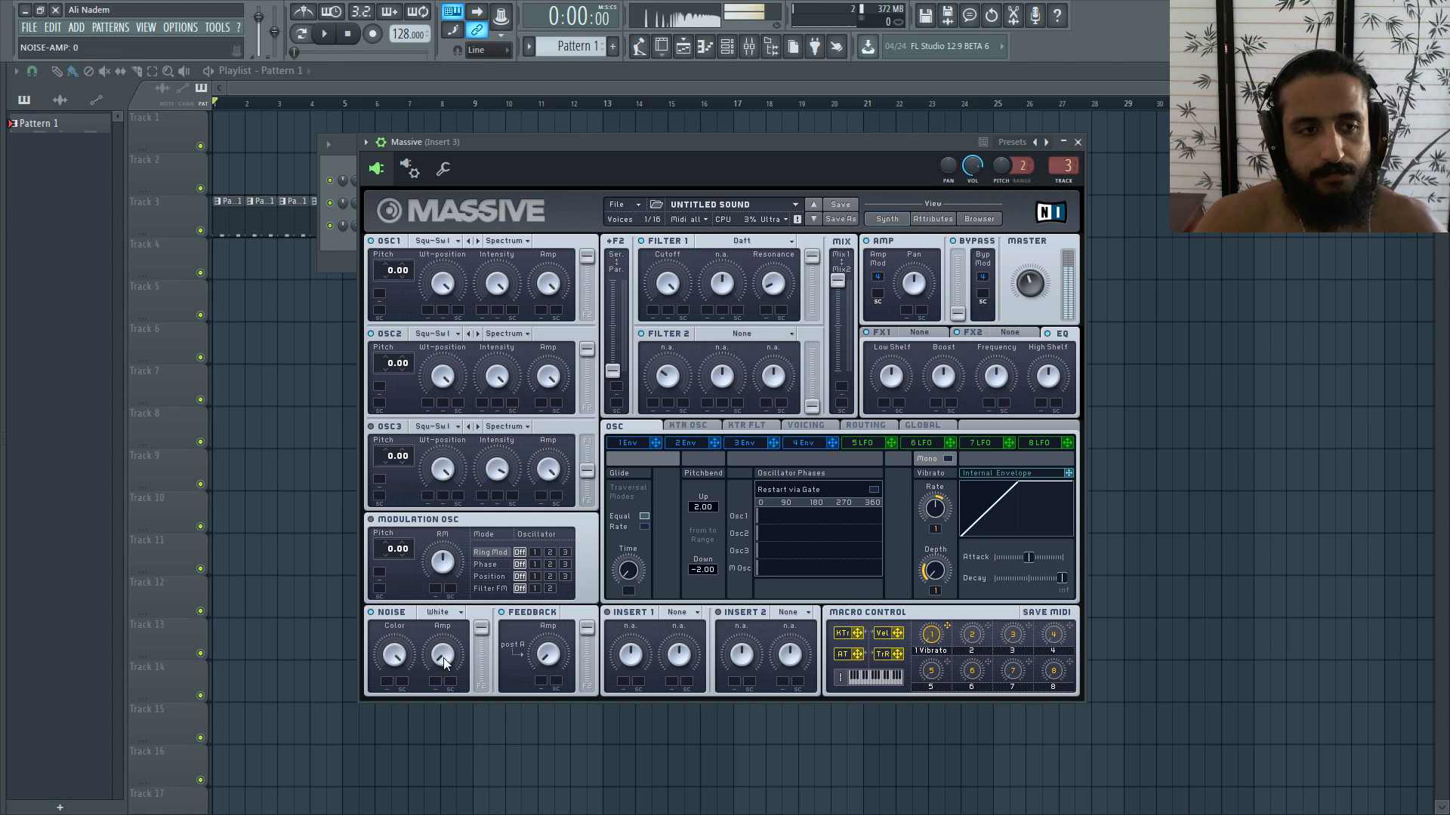
drag(444, 663, 445, 653)
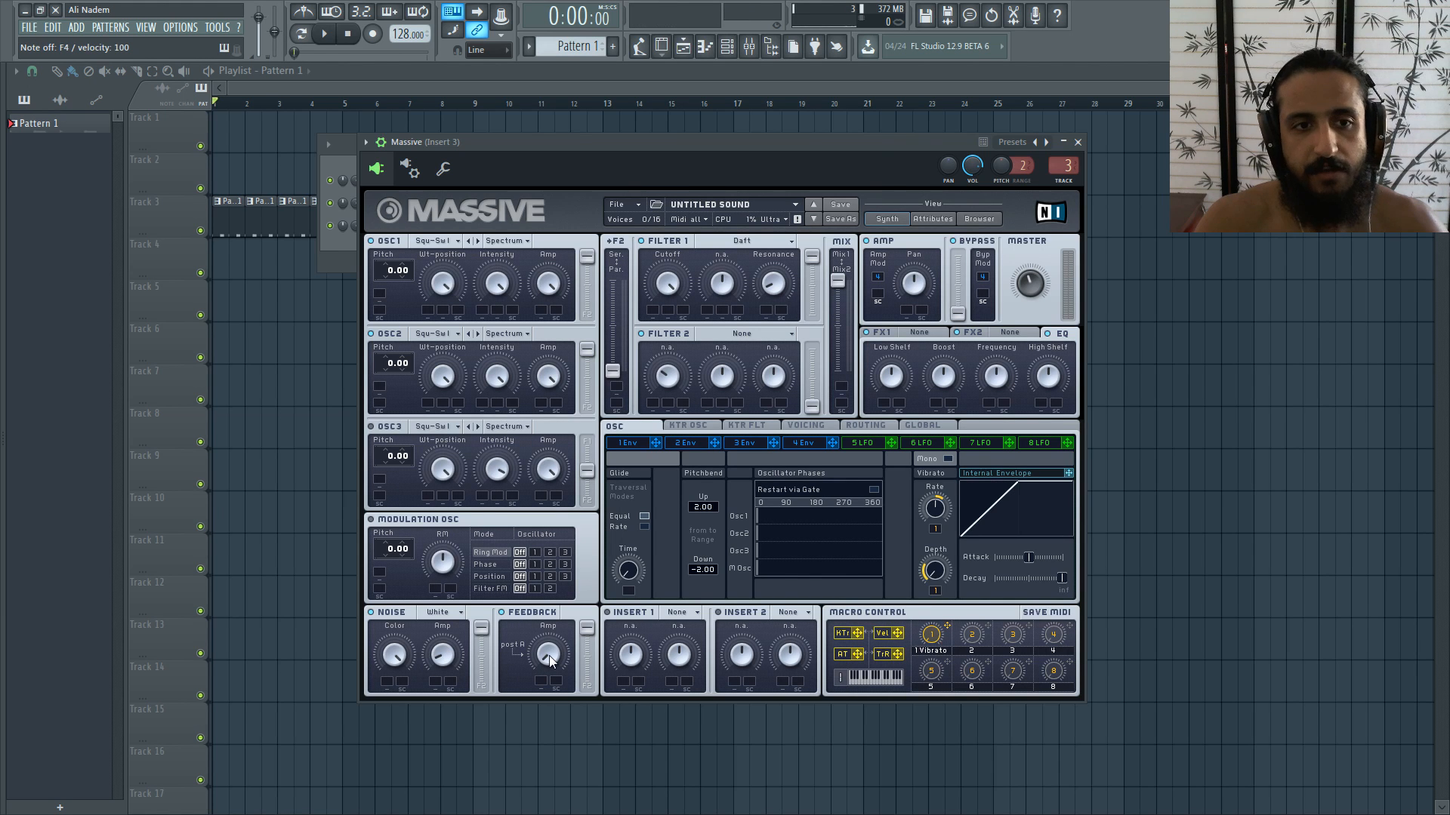
key(v)
drag(550, 660, 552, 653)
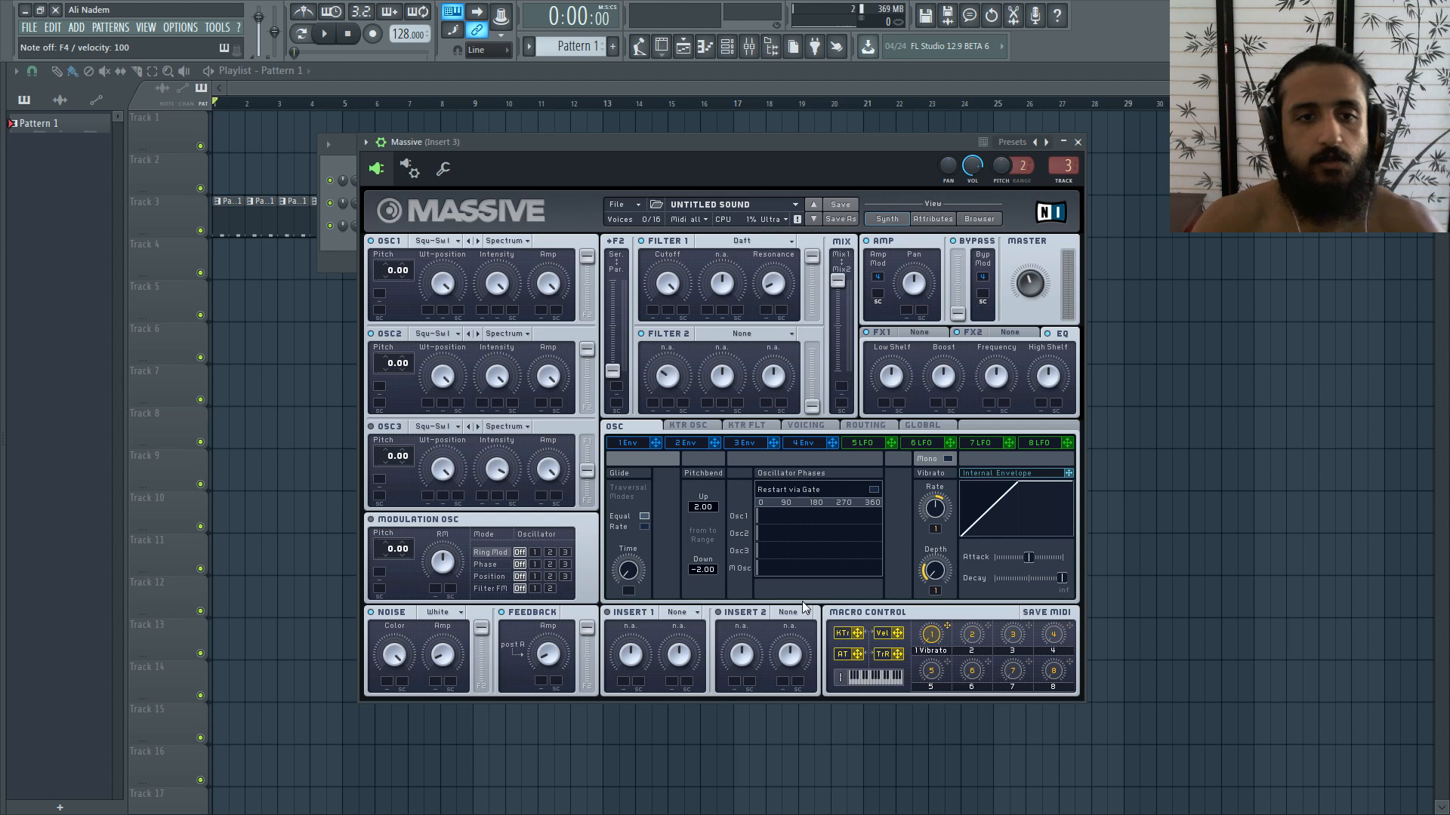
Step: Change OSC1's wavetable to Sin-Square and turn its Wt-position down close to minimum
click(457, 241)
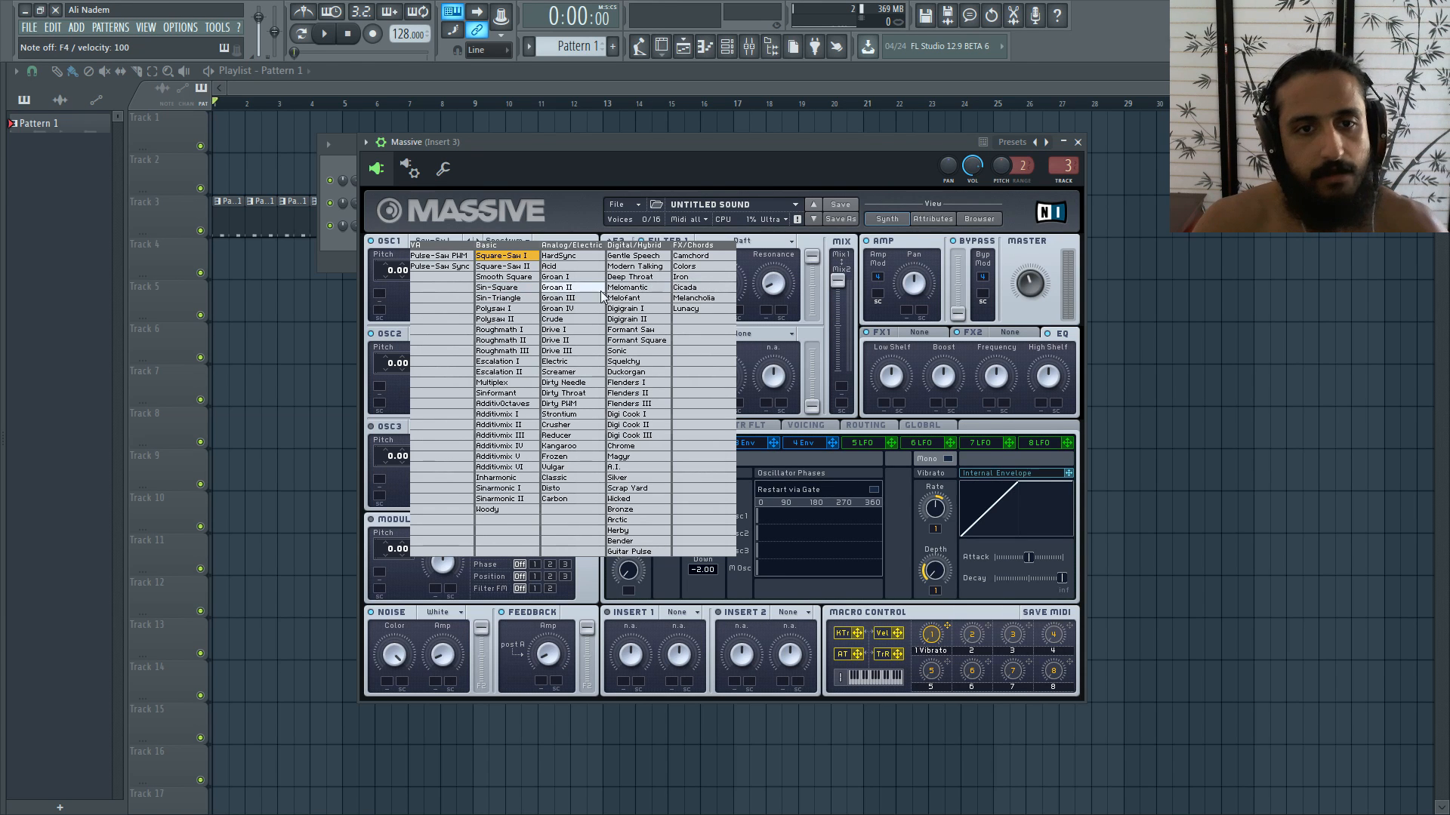
click(513, 291)
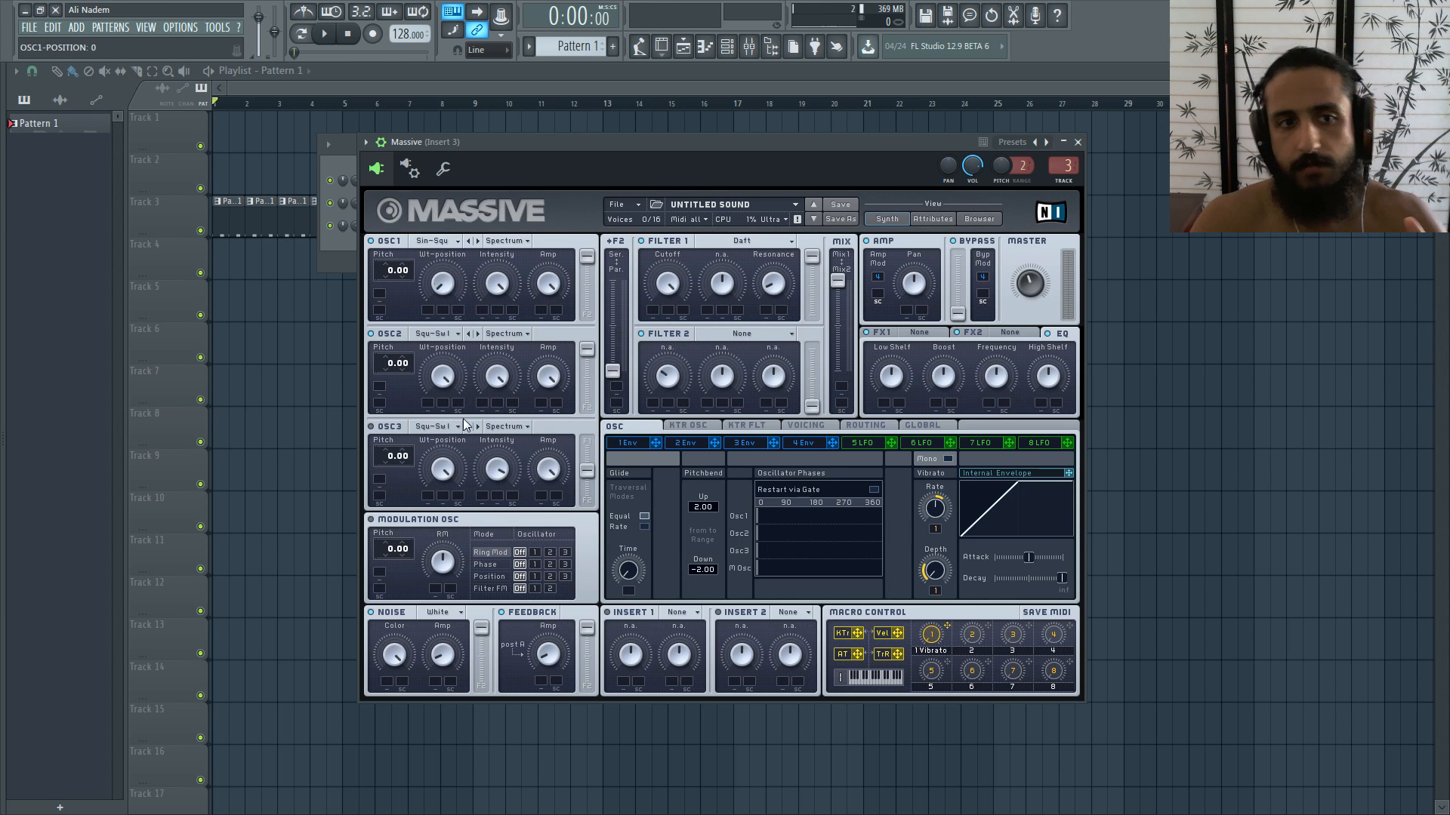
drag(463, 418, 471, 382)
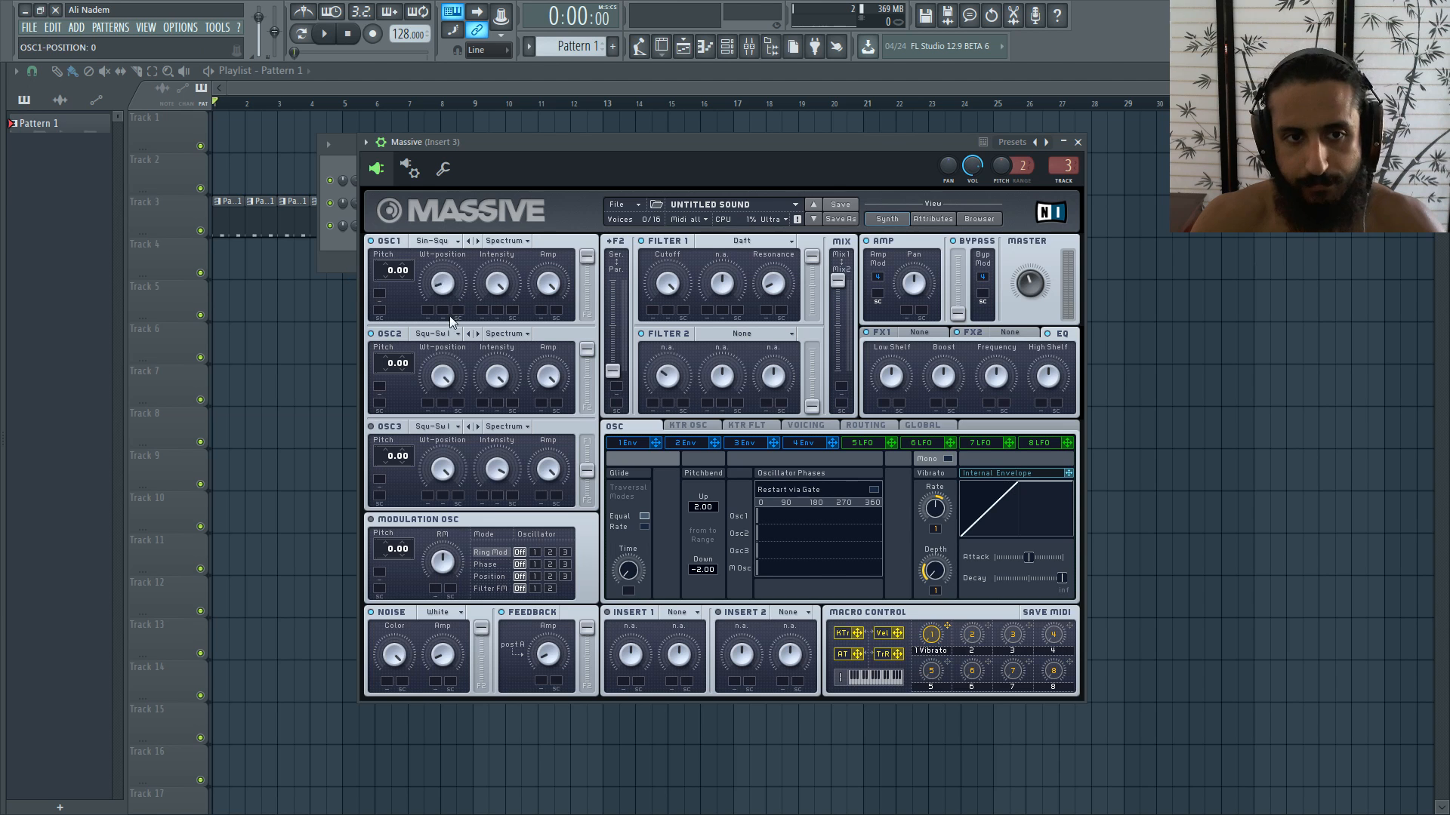
Step: Set OSC1's pitch to -24.00 and fine-tune its Wt-position slightly above minimum while auditioning notes
drag(389, 265, 392, 291)
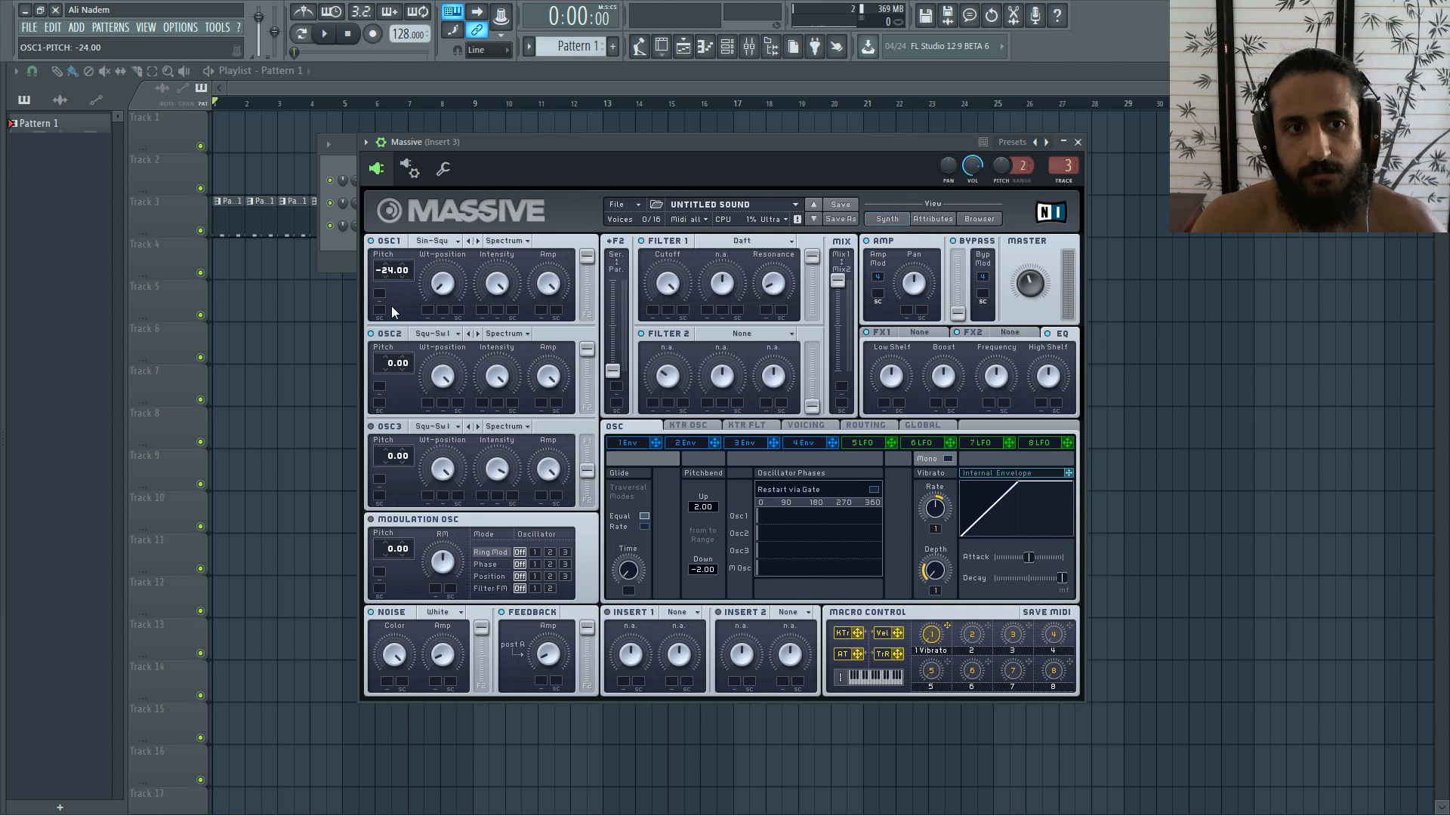
key(n)
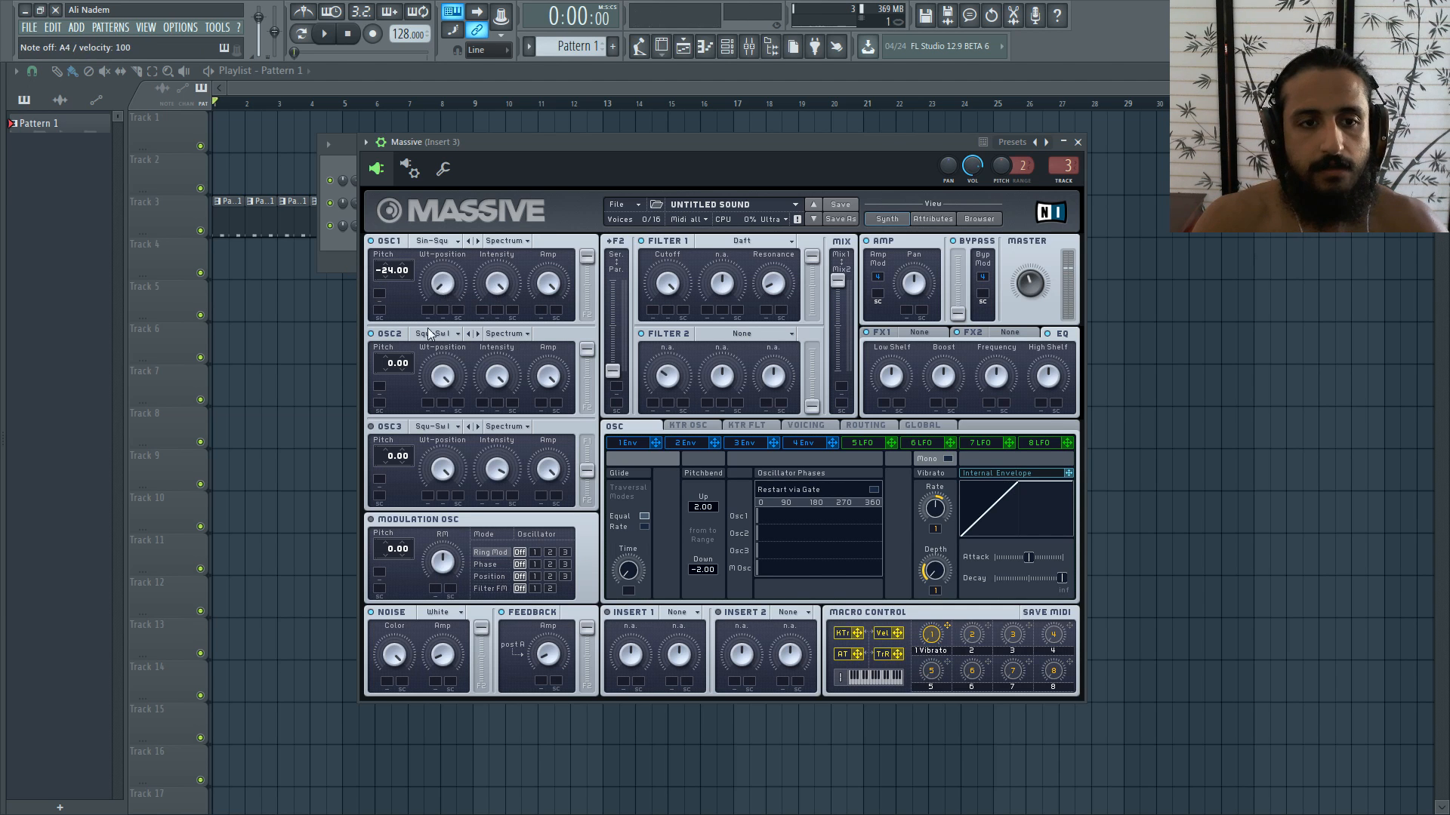
key(n)
mouse_move(452, 281)
mouse_down()
mouse_move(455, 248)
mouse_move(450, 278)
mouse_up()
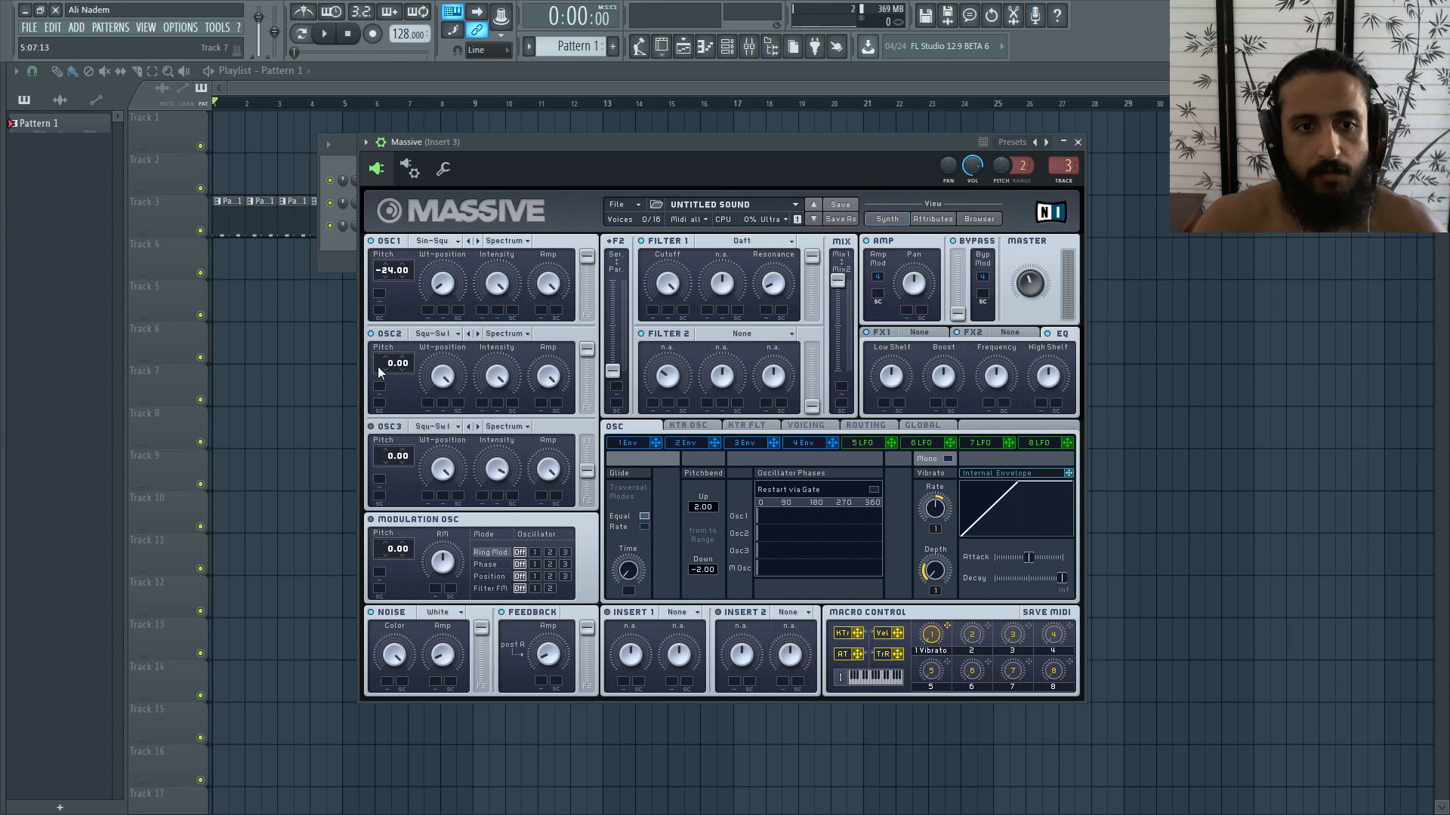
Step: Set OSC2's pitch to -12.00 and its Wt-position to 100
drag(378, 365, 442, 361)
drag(440, 469, 454, 347)
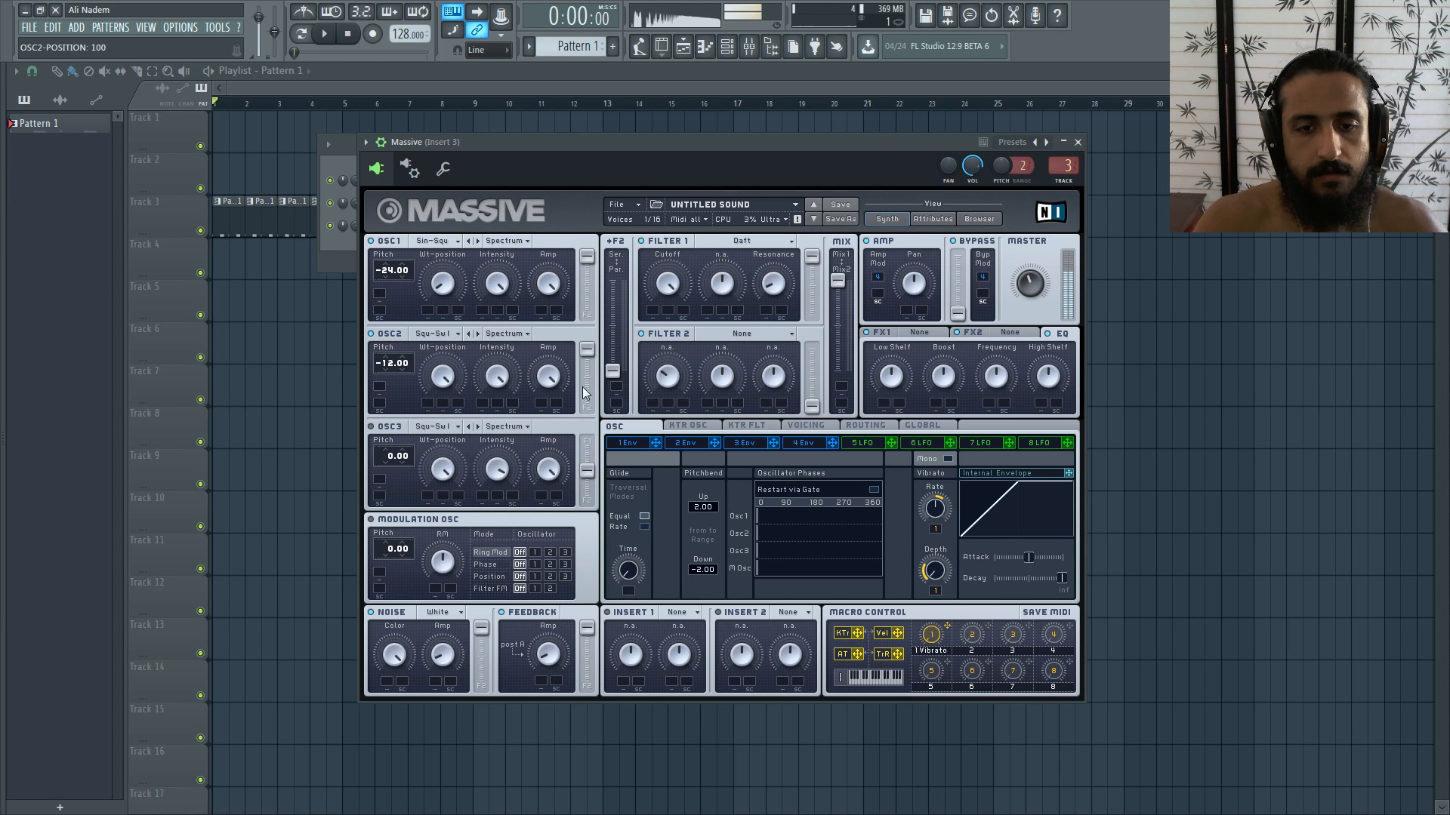
Step: Set envelope 4's attack to 0 and its decay level to 97
click(802, 442)
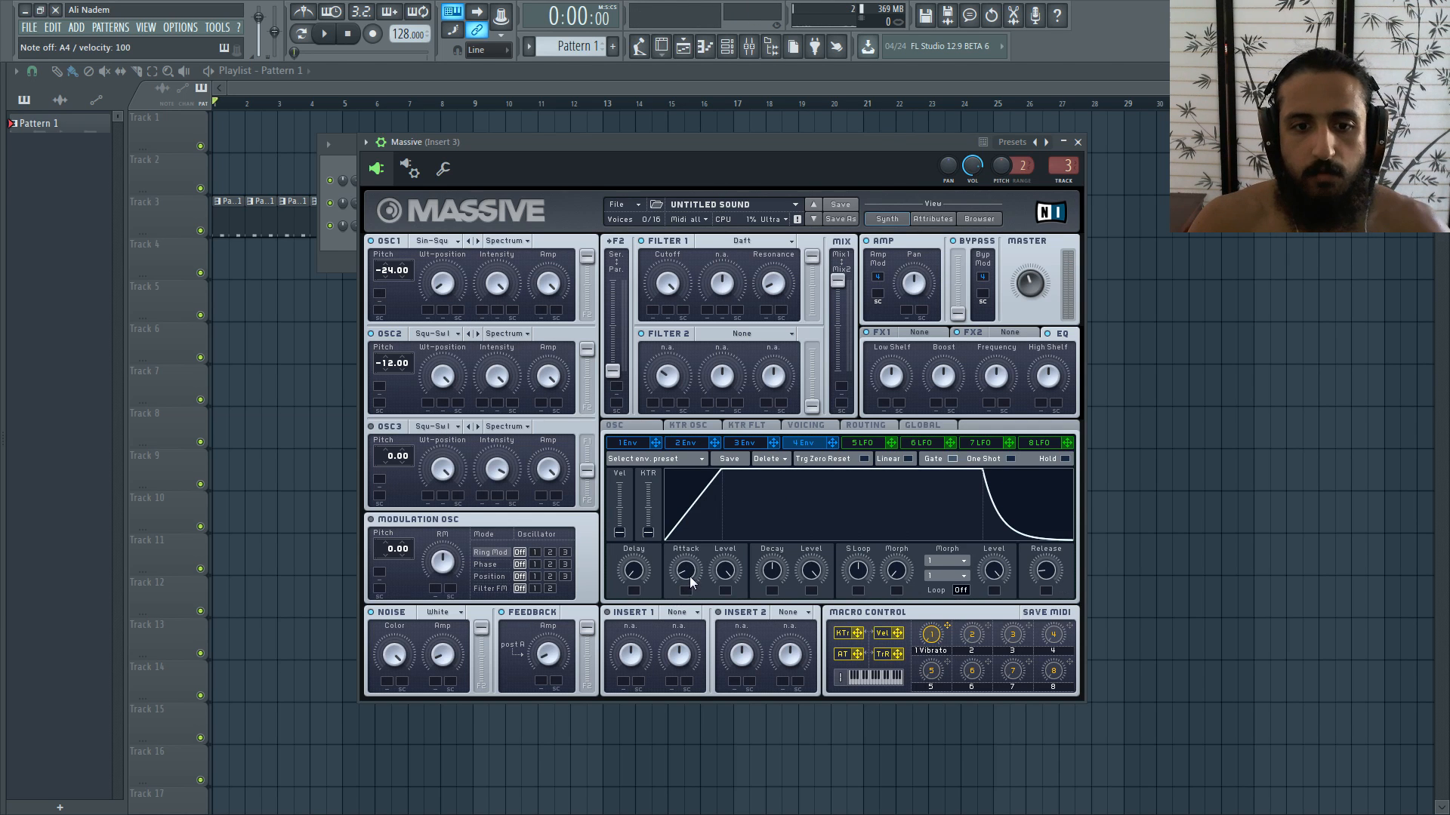
drag(690, 577, 690, 598)
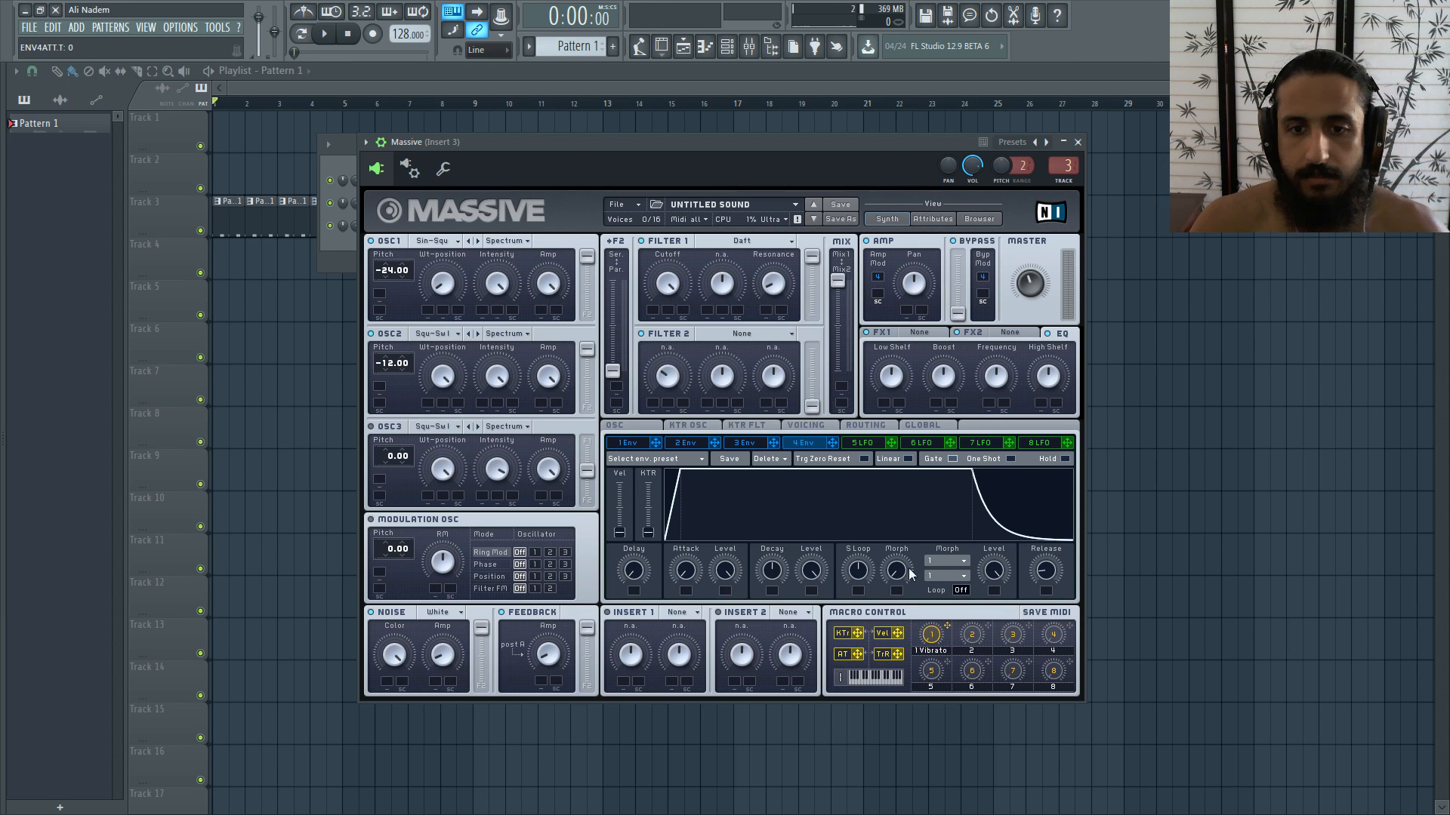
mouse_move(812, 574)
mouse_down()
mouse_move(808, 555)
mouse_move(794, 714)
mouse_move(823, 574)
mouse_up()
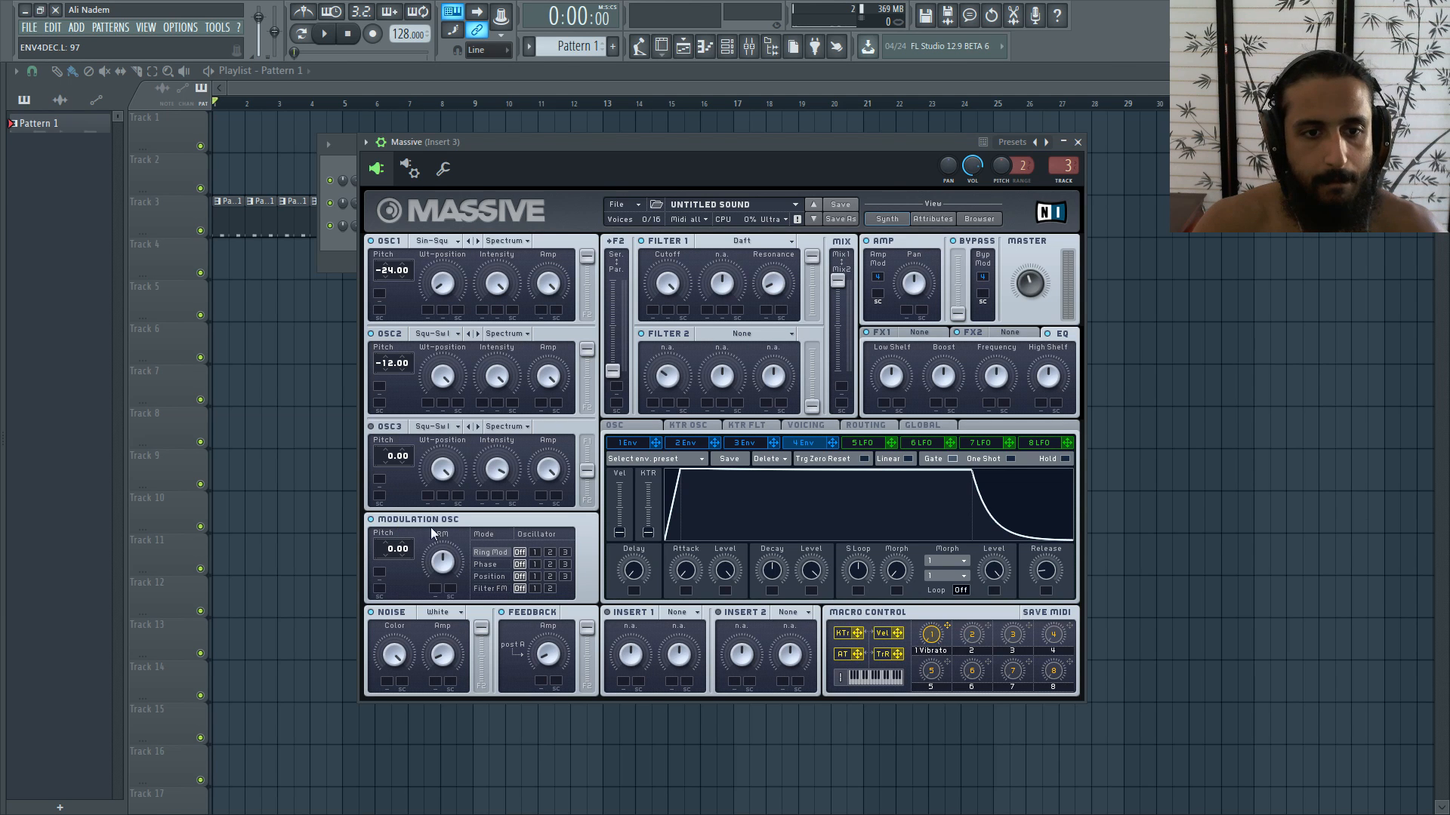
Step: Set the modulation oscillator to phase-modulate oscillator 2
click(550, 564)
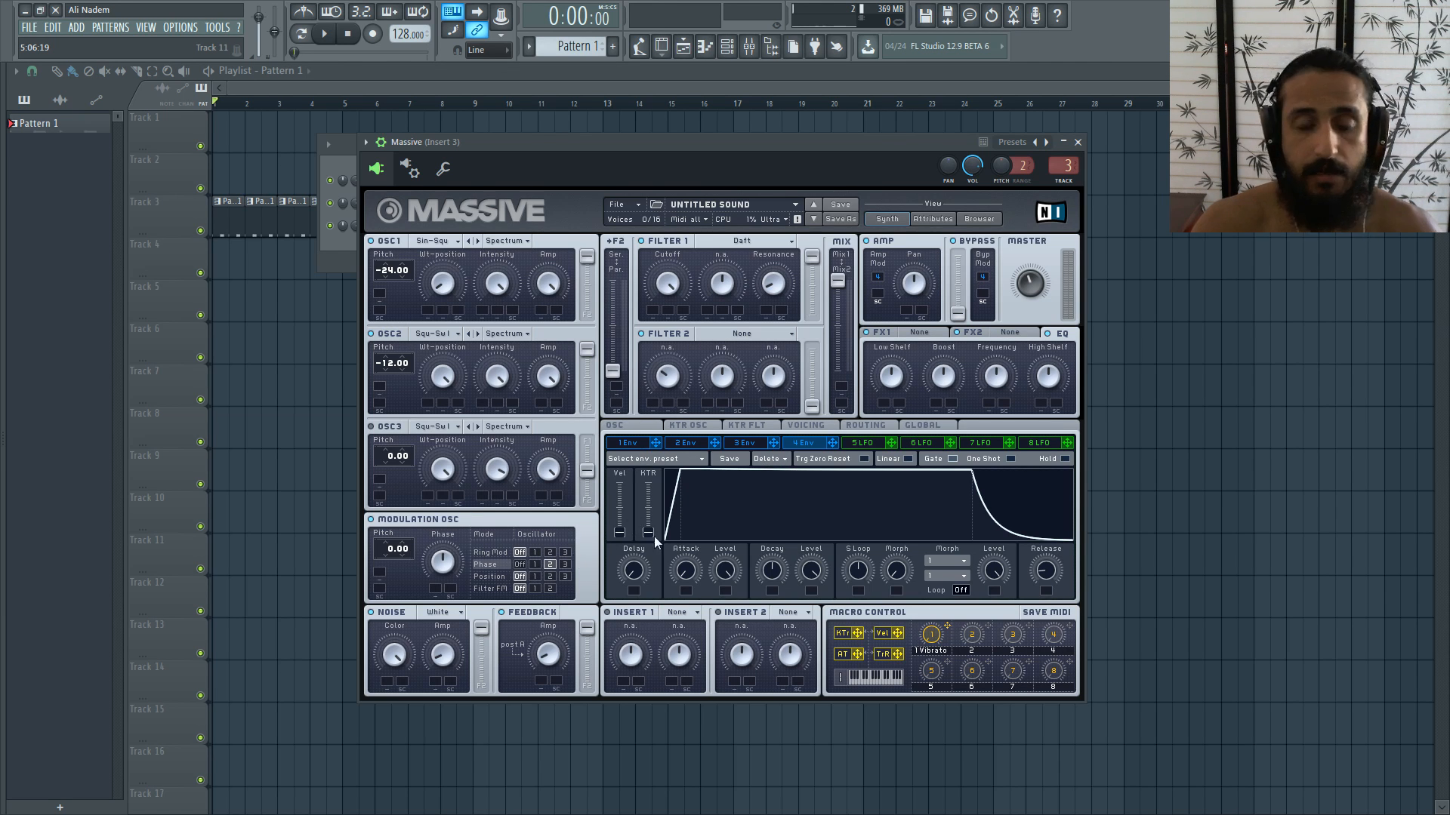
Step: Assign envelope 1 to the pitch of OSC1 and OSC2, with a modulation amount of 12.00 on each
click(651, 446)
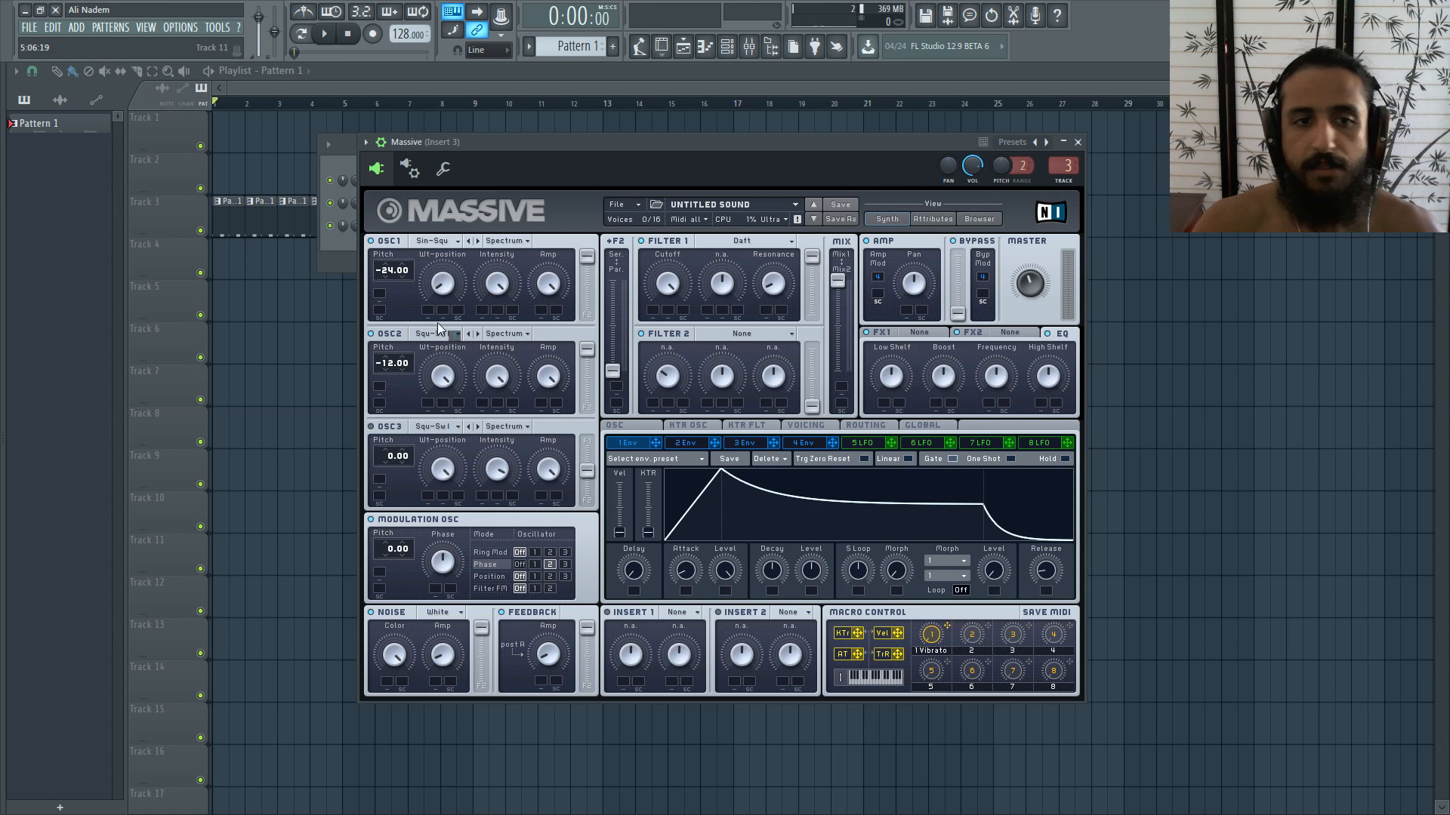
drag(437, 323, 378, 293)
drag(632, 442, 383, 388)
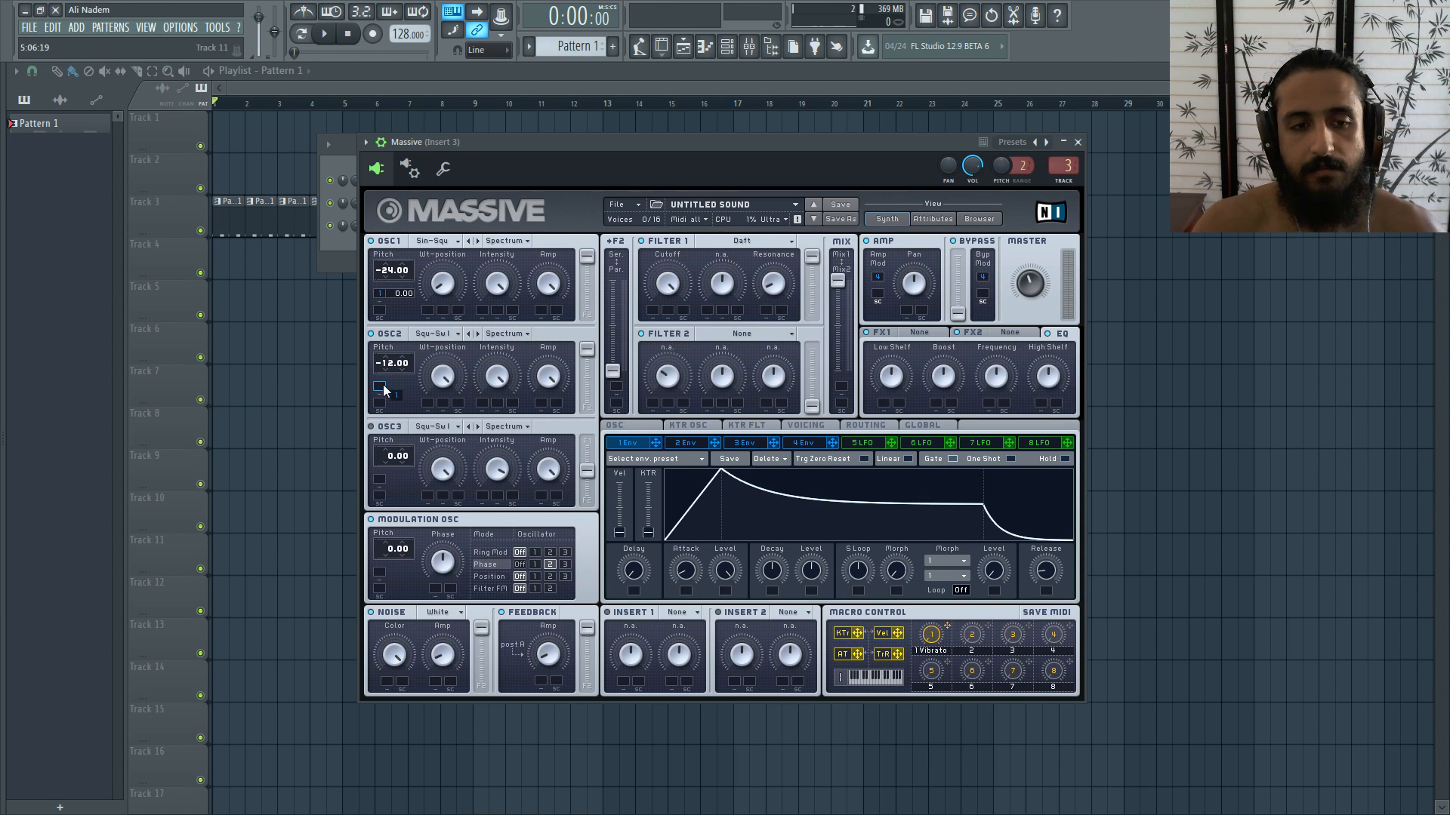
drag(395, 289, 415, 276)
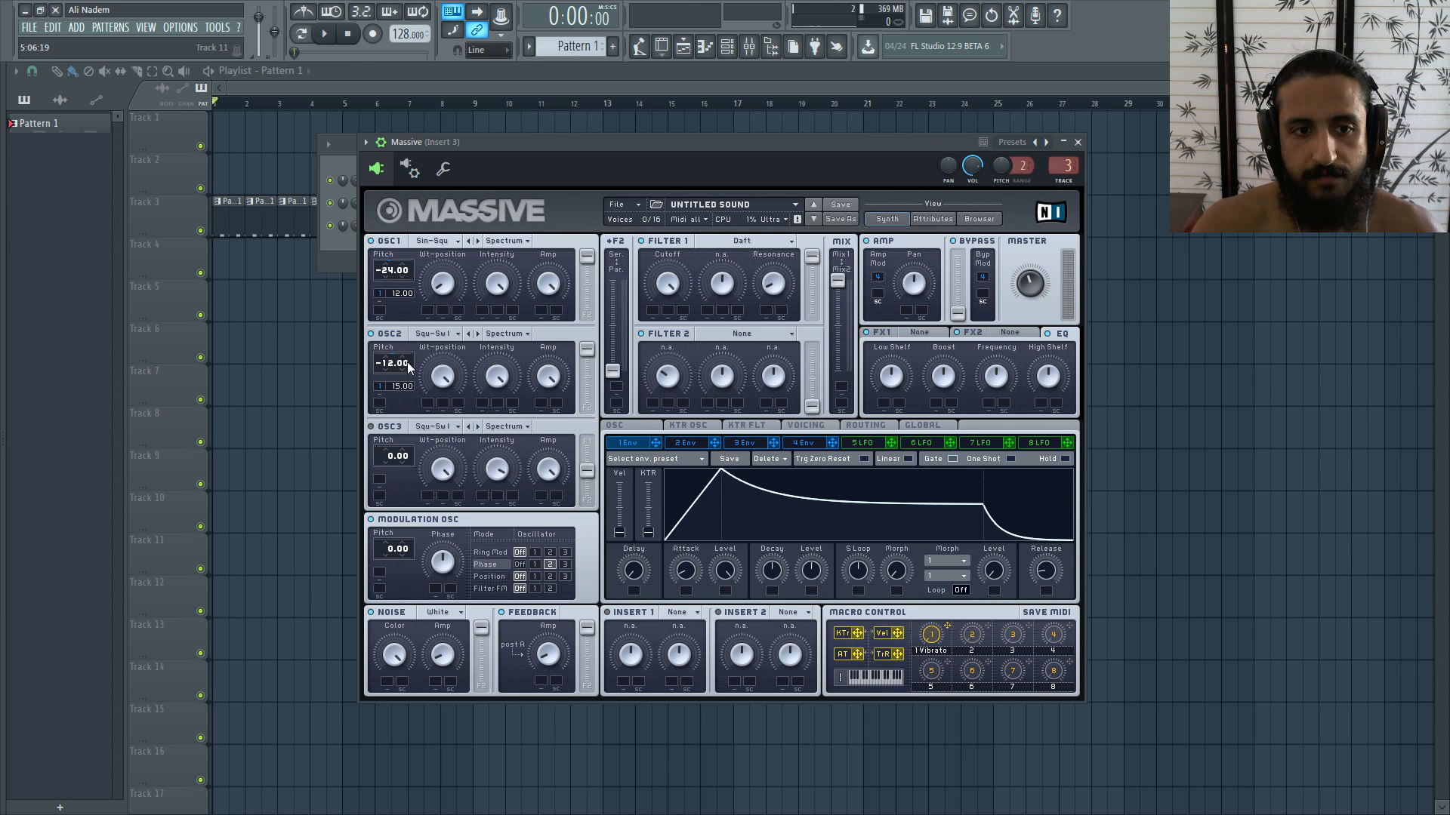
drag(406, 361, 408, 366)
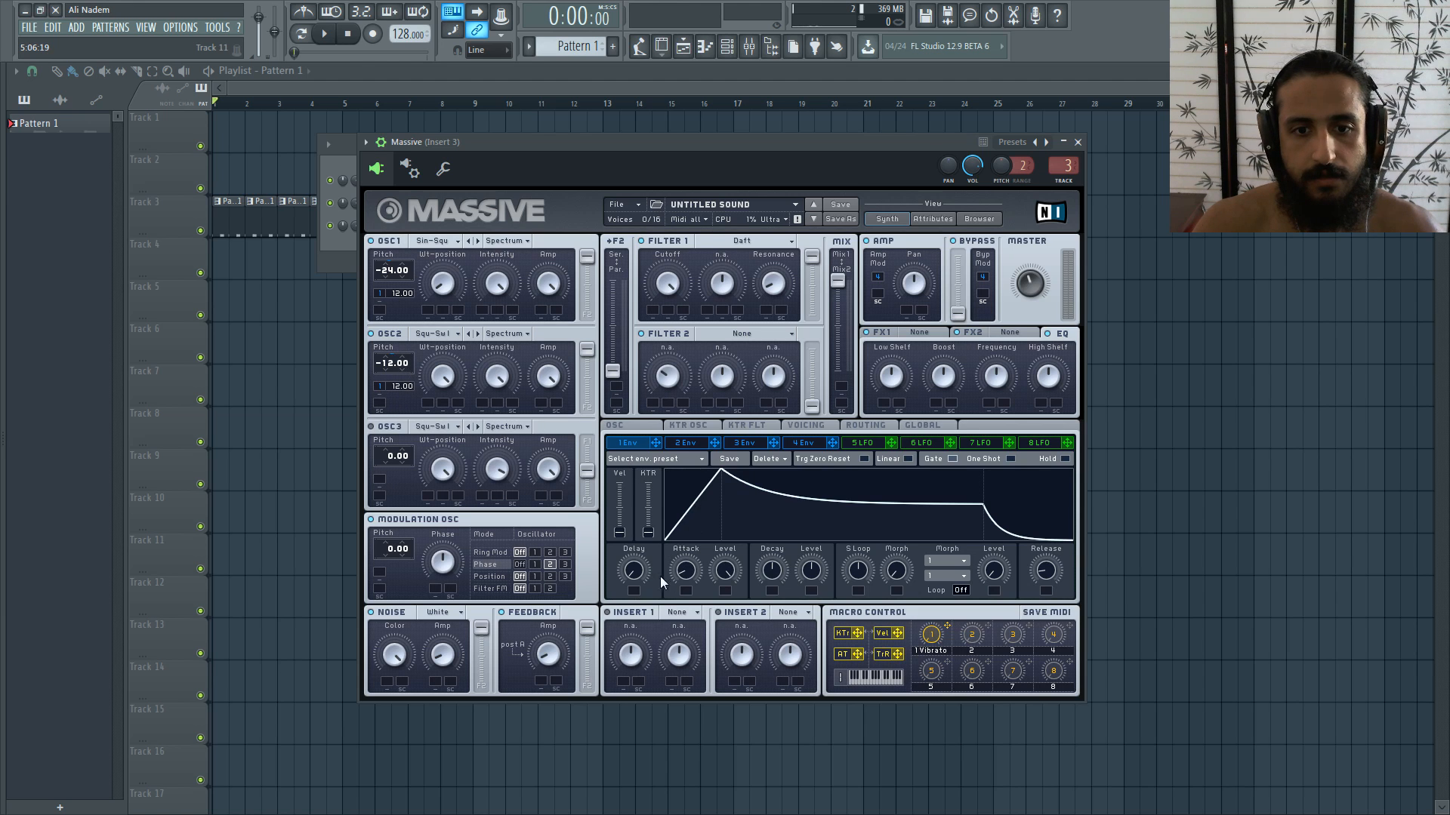
Step: Shape envelope 1 with minimal attack, a decay level of 0 and a long decay, auditioning notes
drag(685, 572, 687, 606)
drag(811, 573, 818, 638)
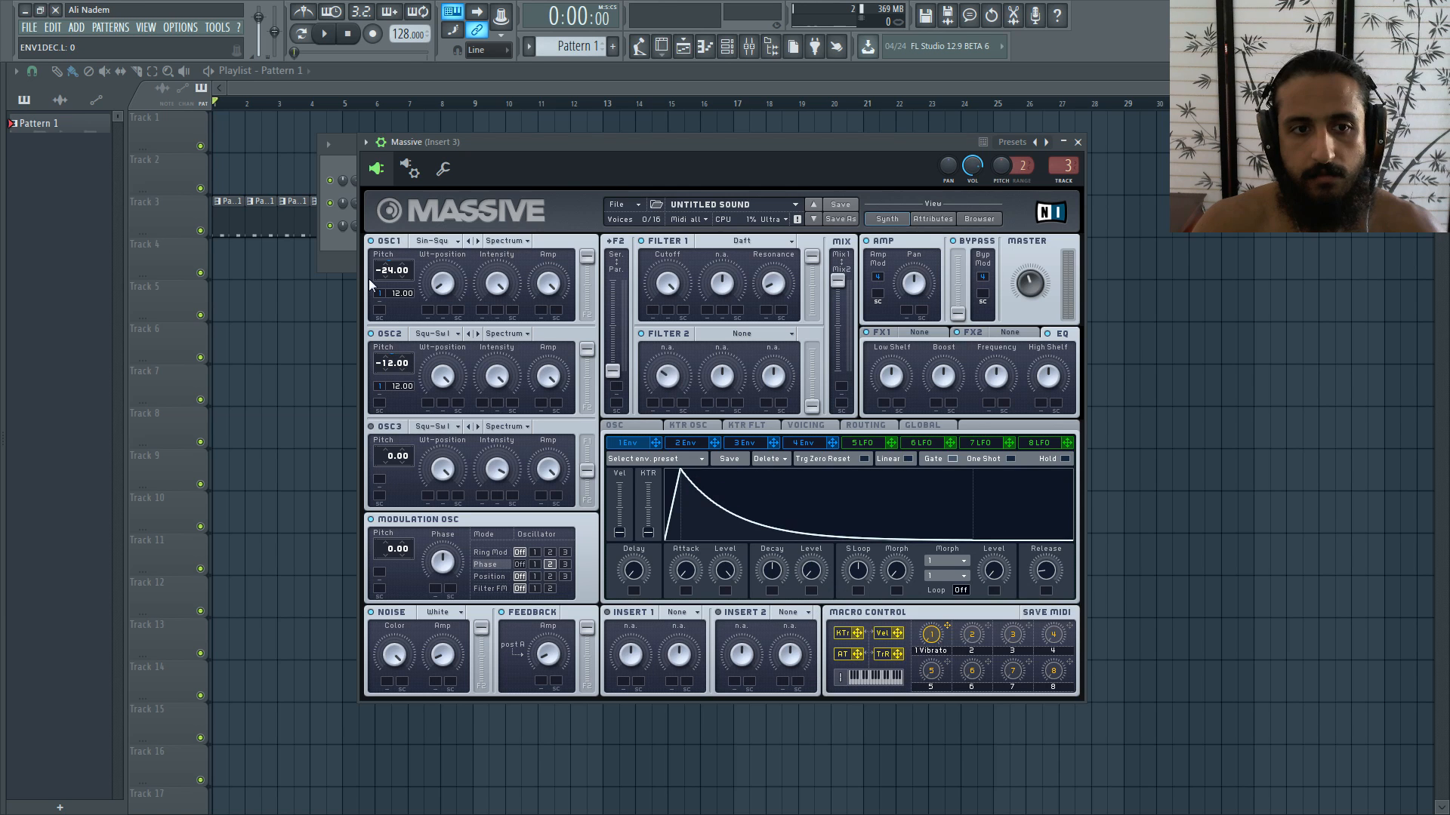
drag(686, 573, 687, 608)
drag(772, 574, 793, 436)
key(n)
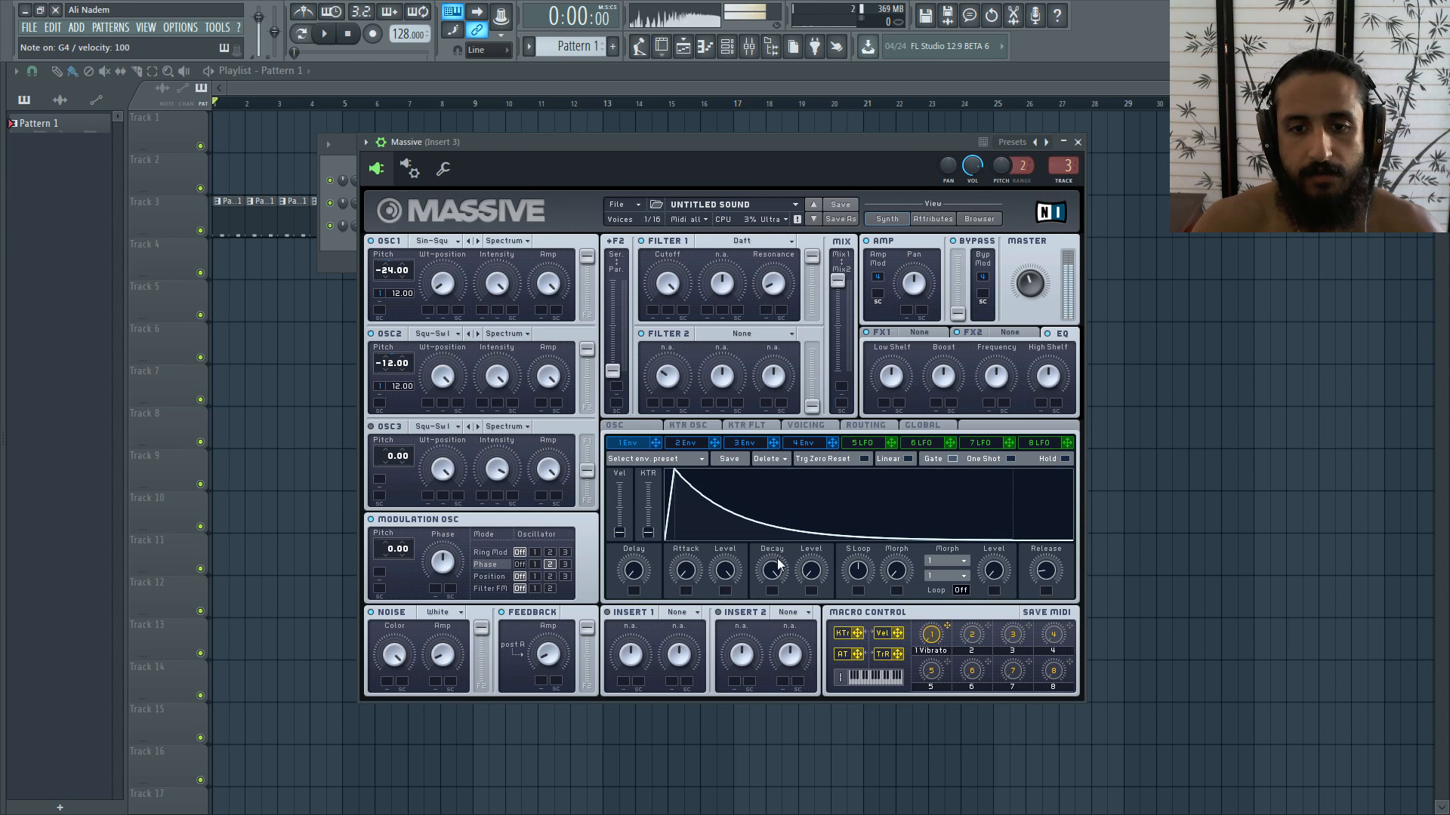
key(m)
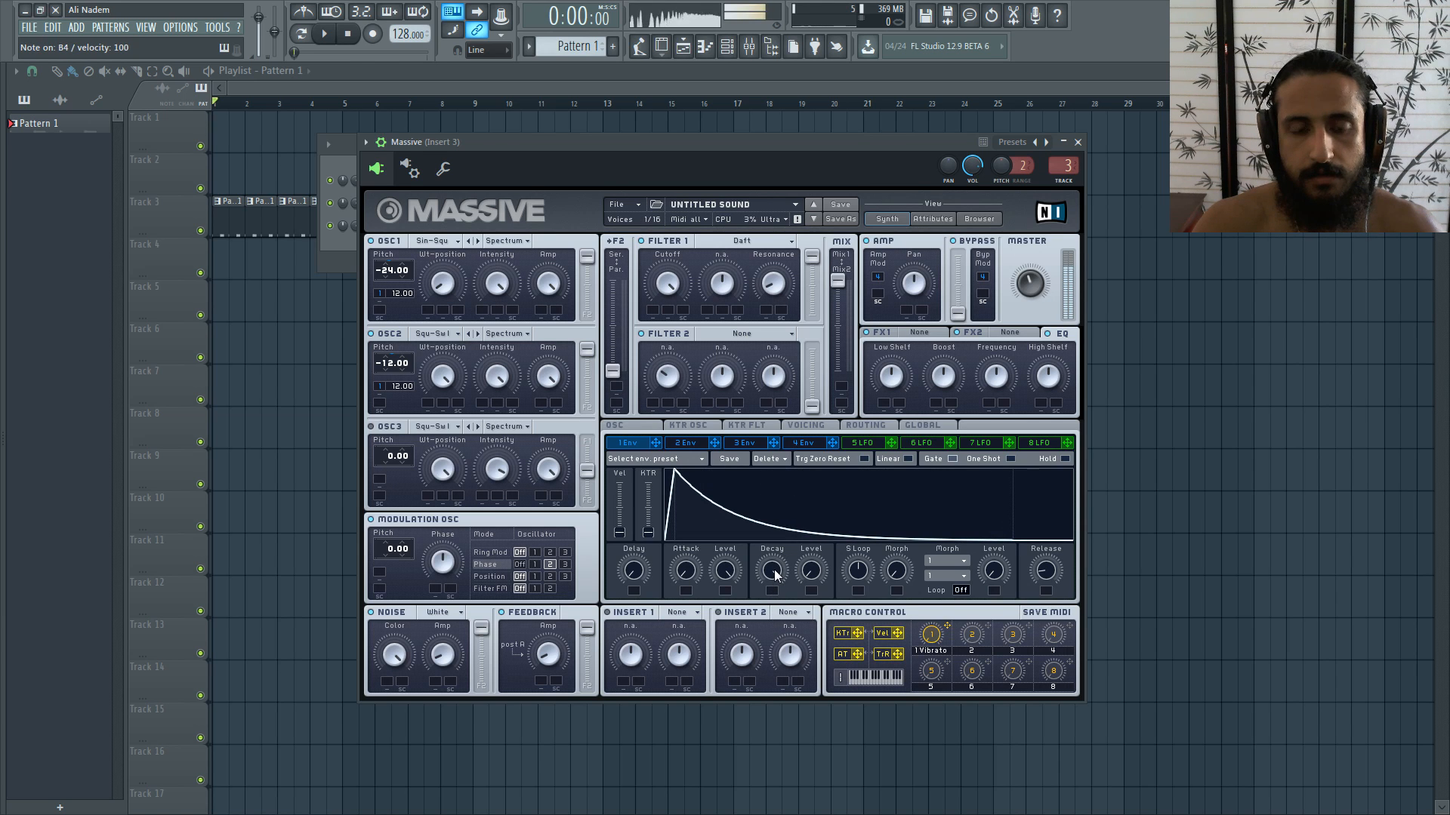
Step: Shorten envelope 1's decay to a quick pitch drop while auditioning repeated notes
drag(775, 575, 765, 687)
drag(772, 572, 771, 569)
key(m)
key(m)
key(m)
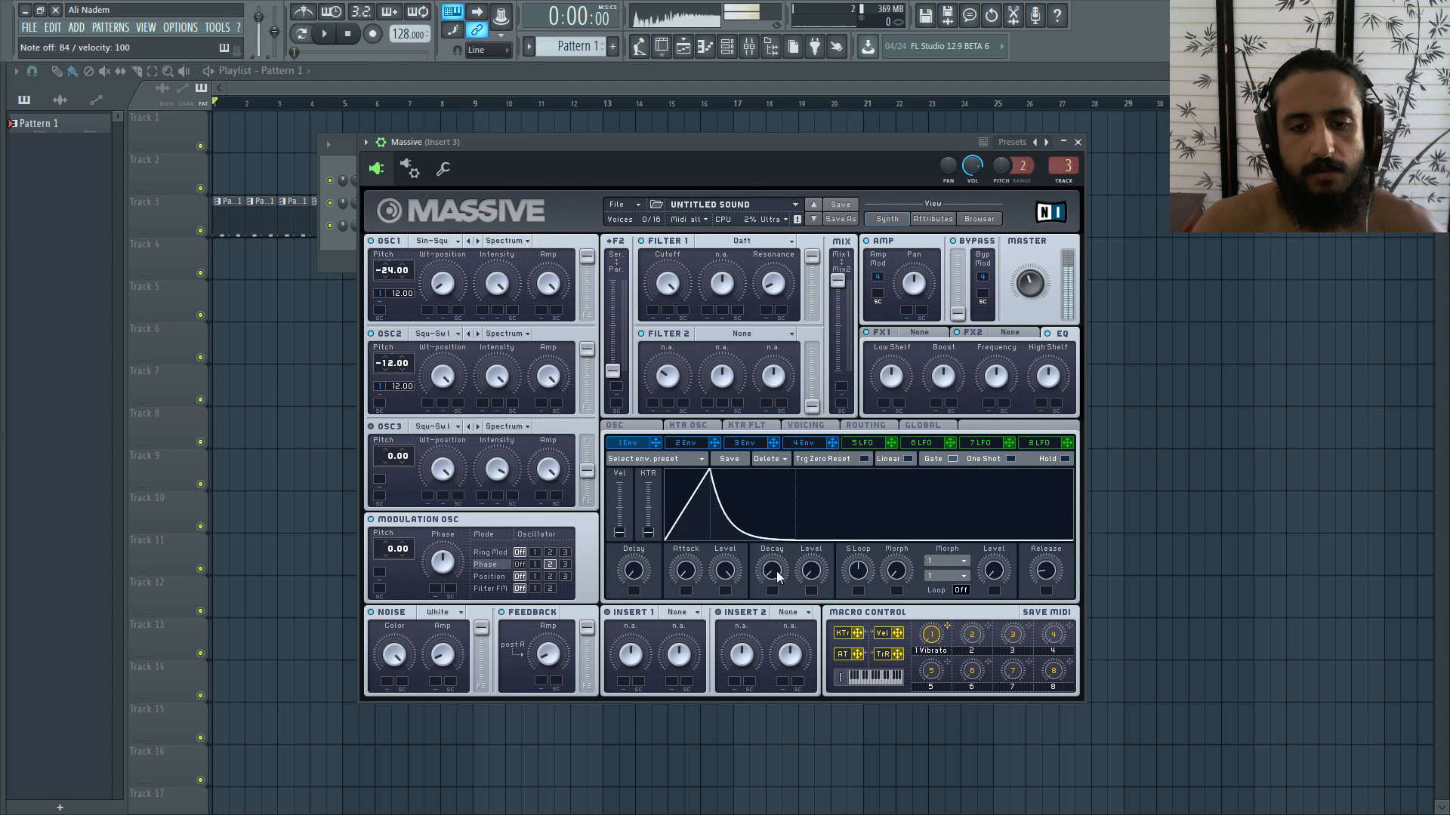
Step: Show the voicing settings and compare played notes with phase modulation of oscillator 2 off and on
click(805, 425)
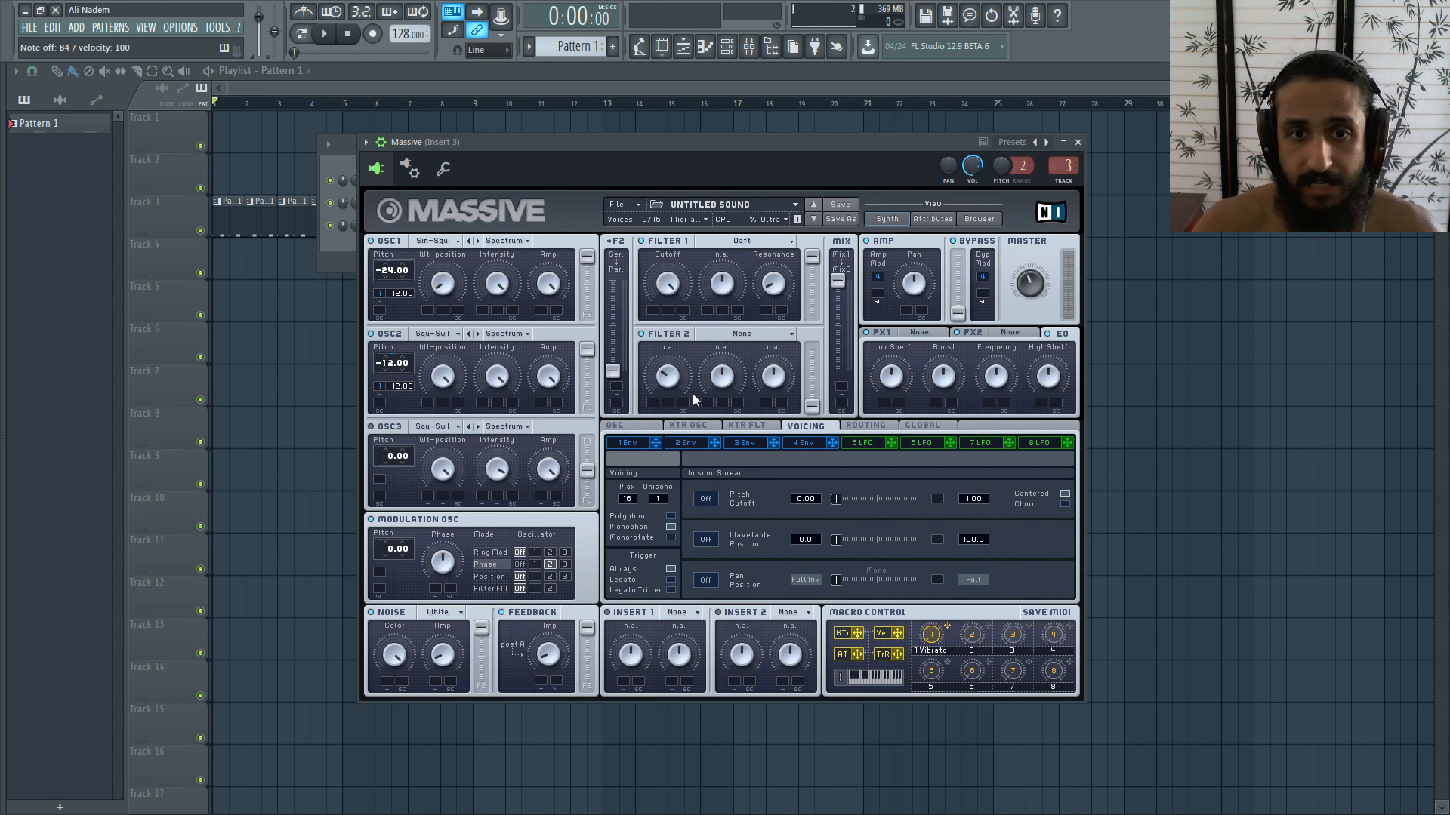
key(b)
click(478, 332)
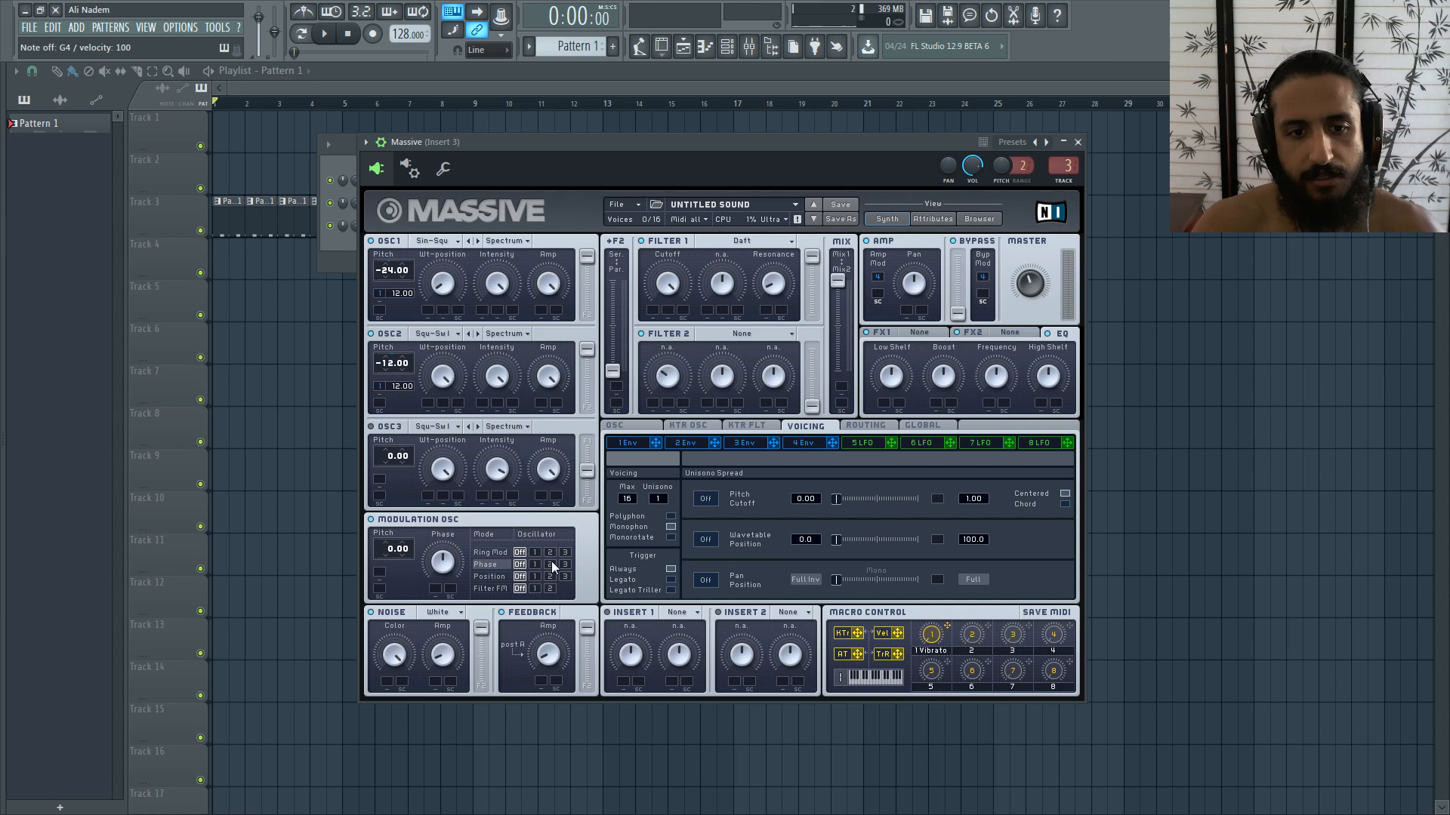
key(b)
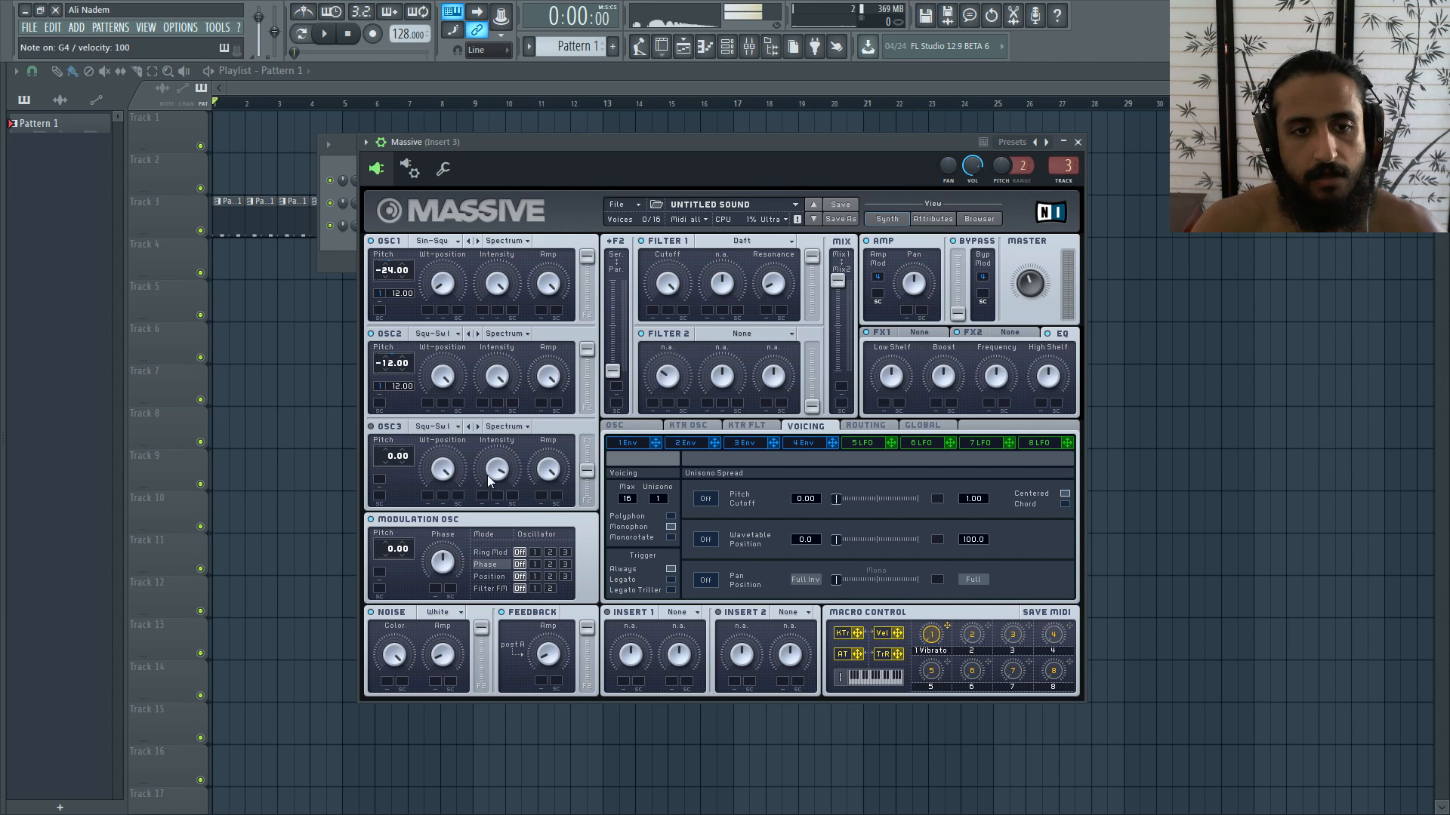
click(551, 564)
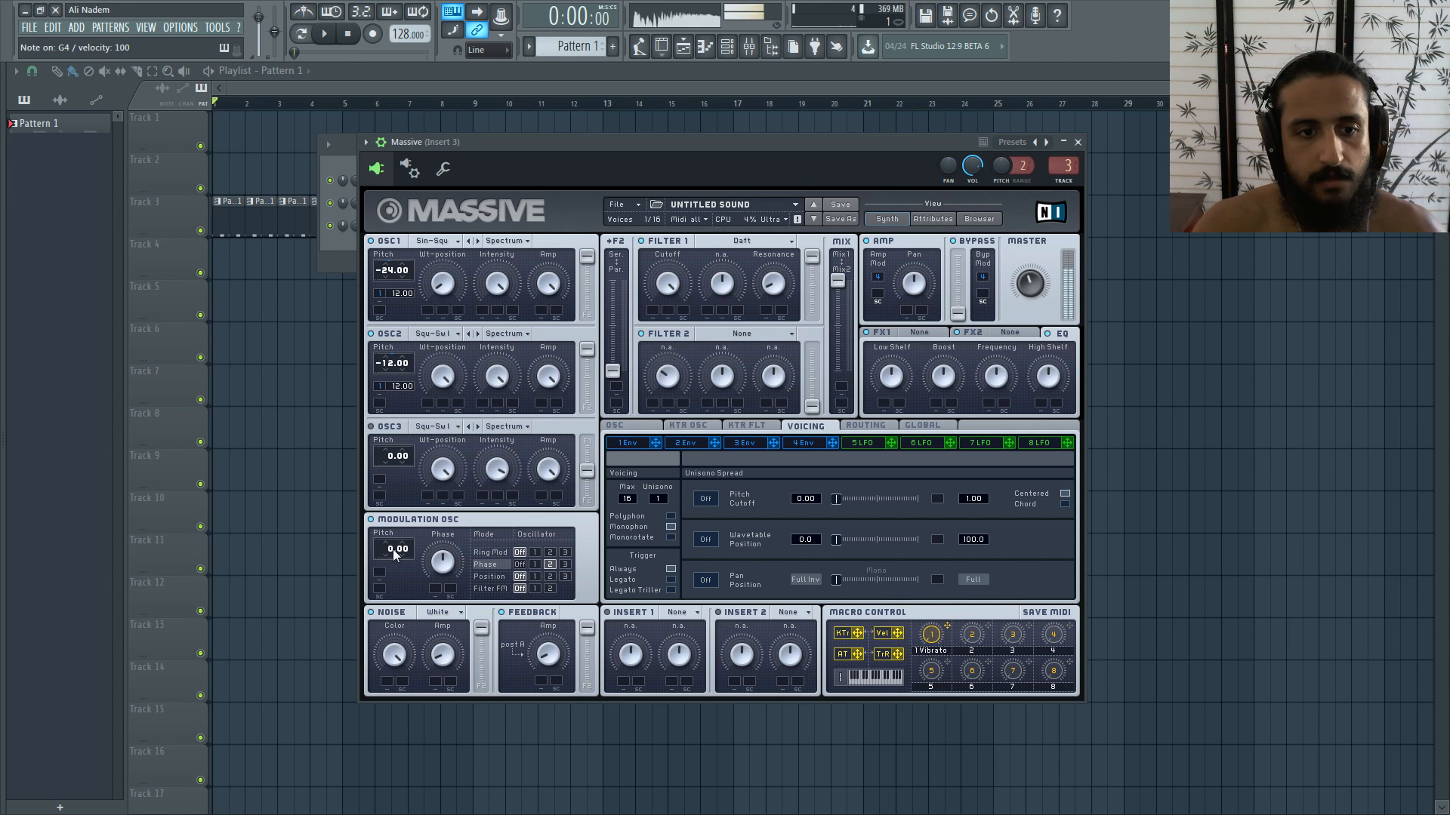
Step: Set the modulation oscillator's pitch to -12.00 and switch OSC2's wavetable to Plysaw II, auditioning notes
drag(393, 550, 445, 564)
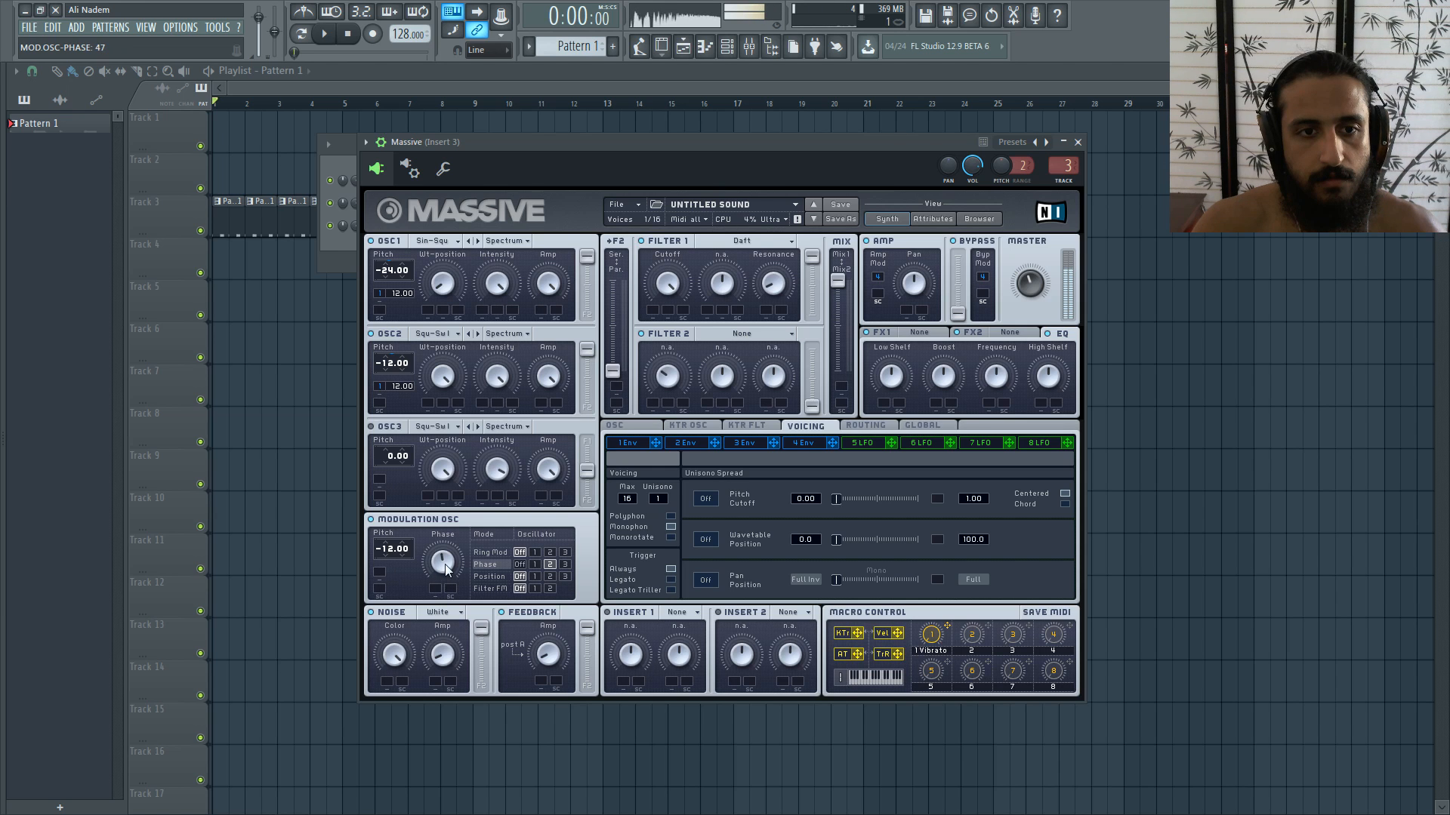
click(477, 334)
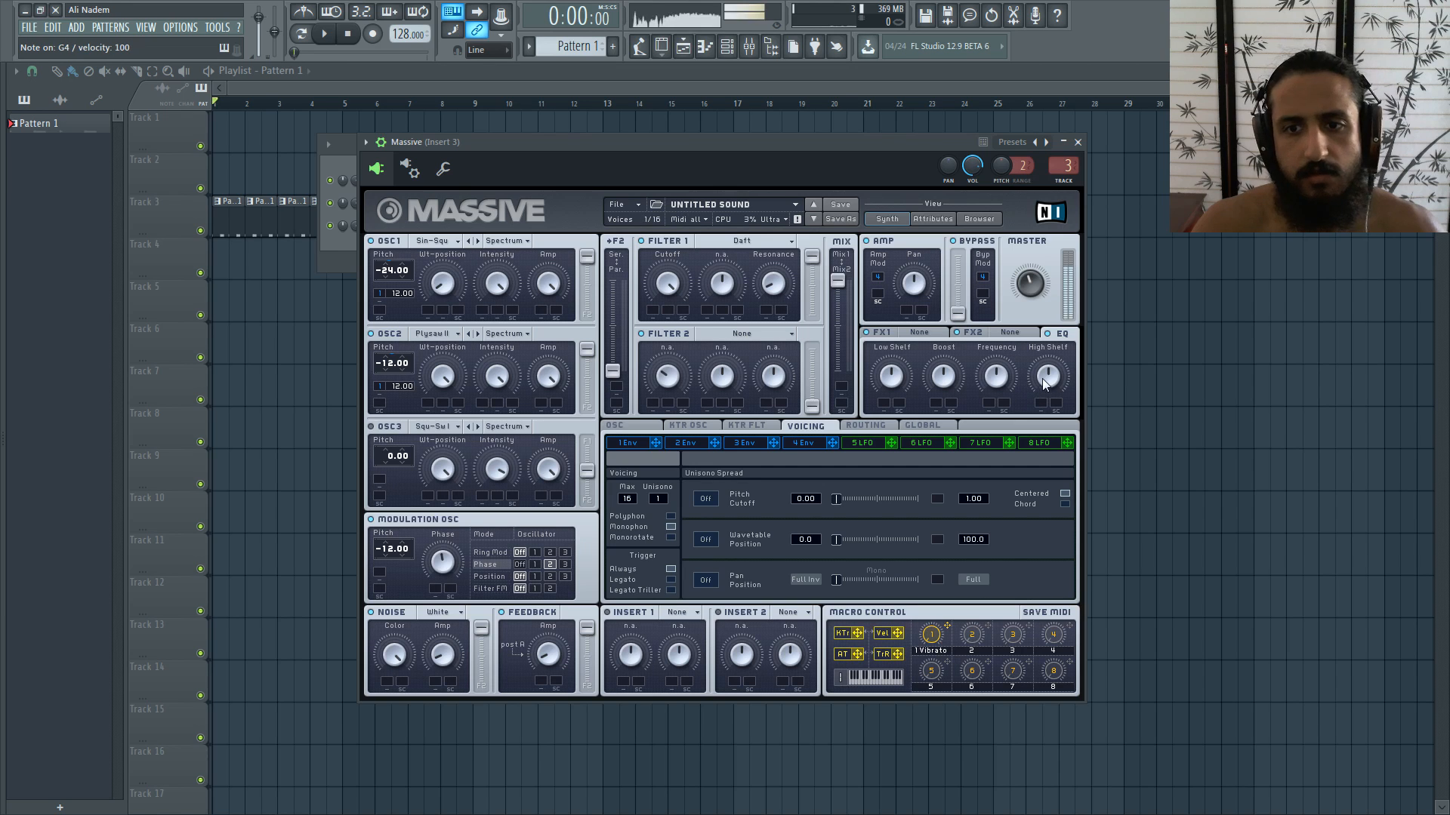
key(b)
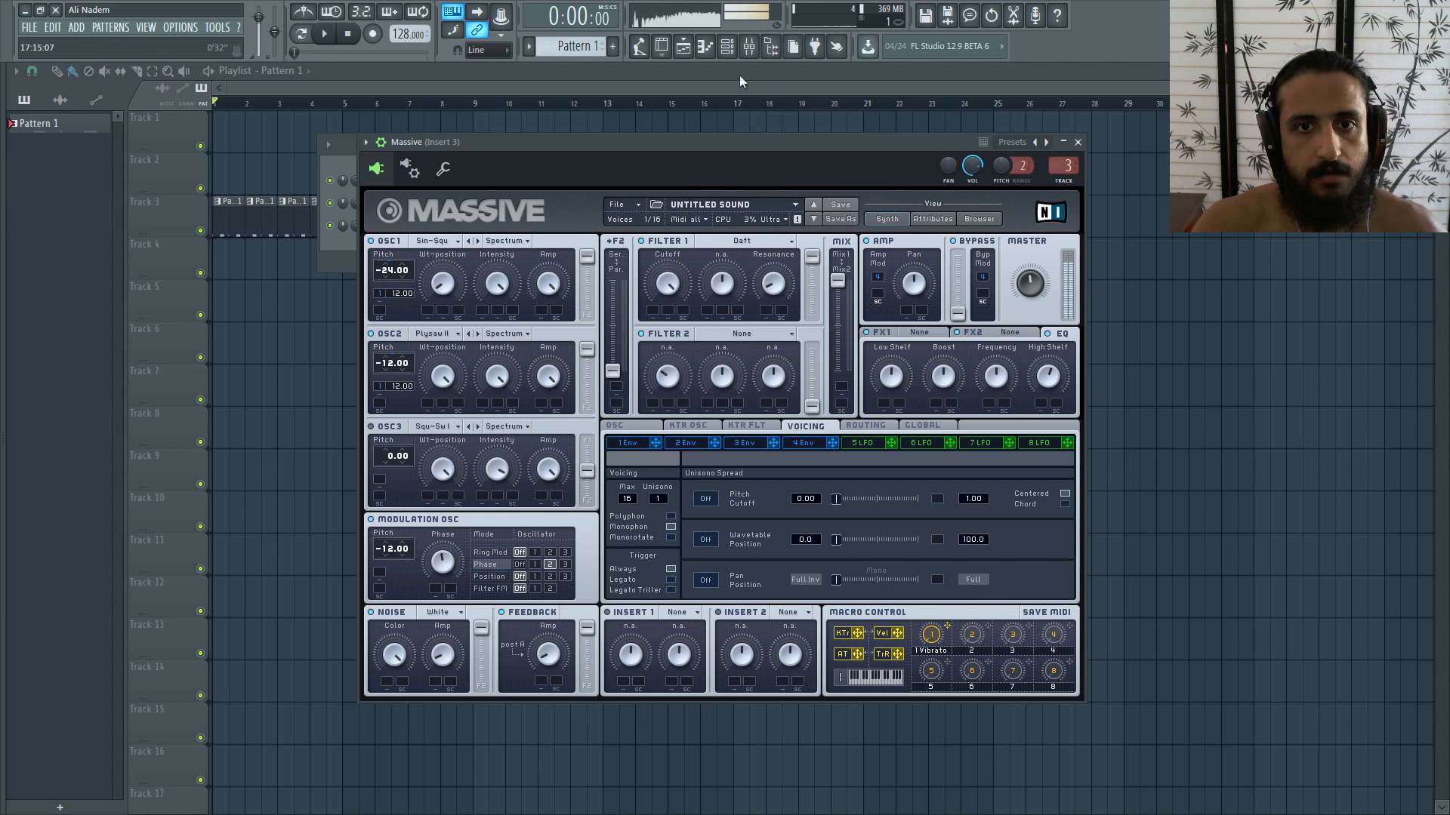
Step: Load Kickstart into effect slots 9 and 10 of mixer Insert 3
click(749, 47)
drag(380, 624, 906, 238)
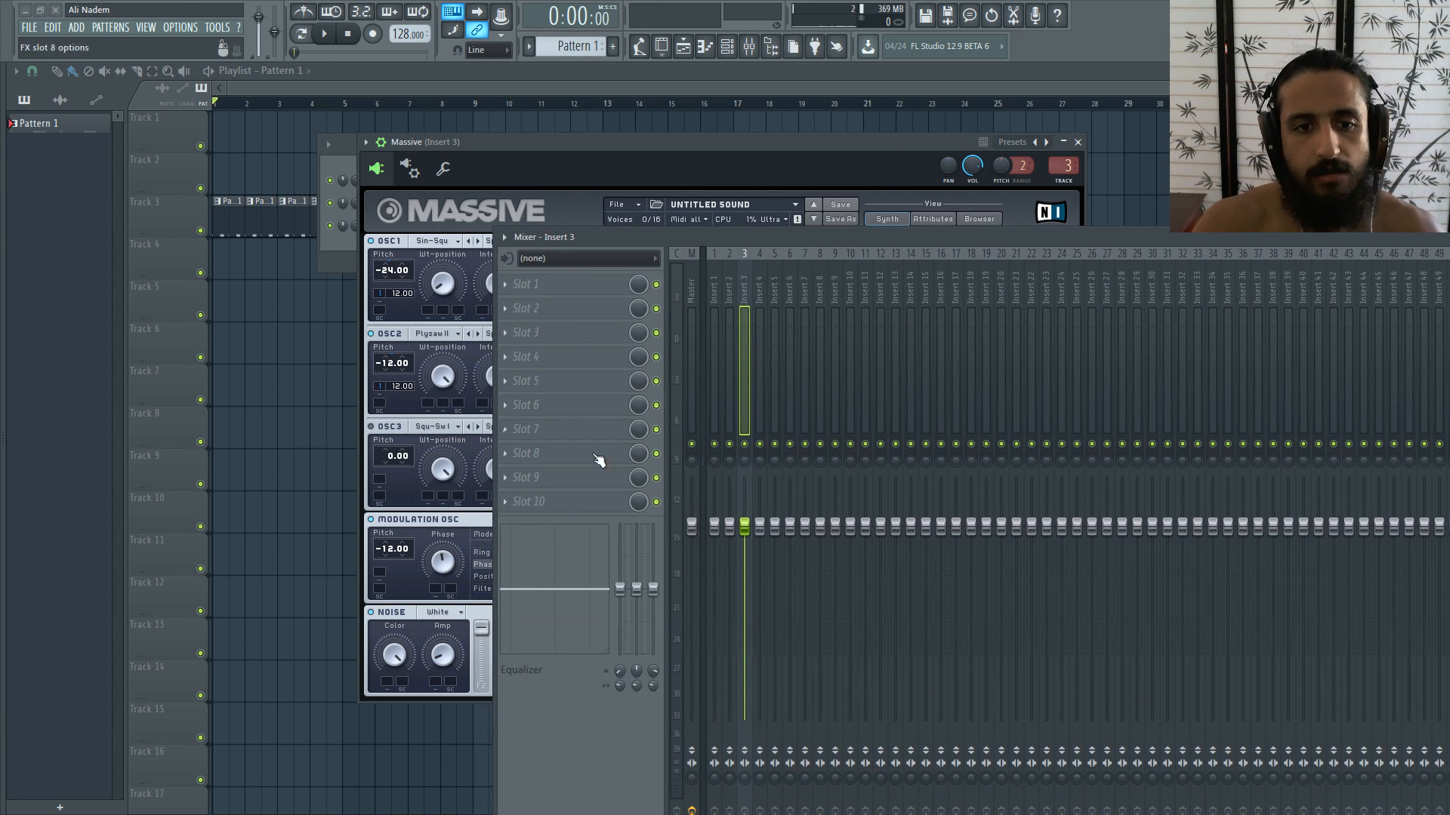
click(507, 478)
mouse_move(529, 491)
click(770, 411)
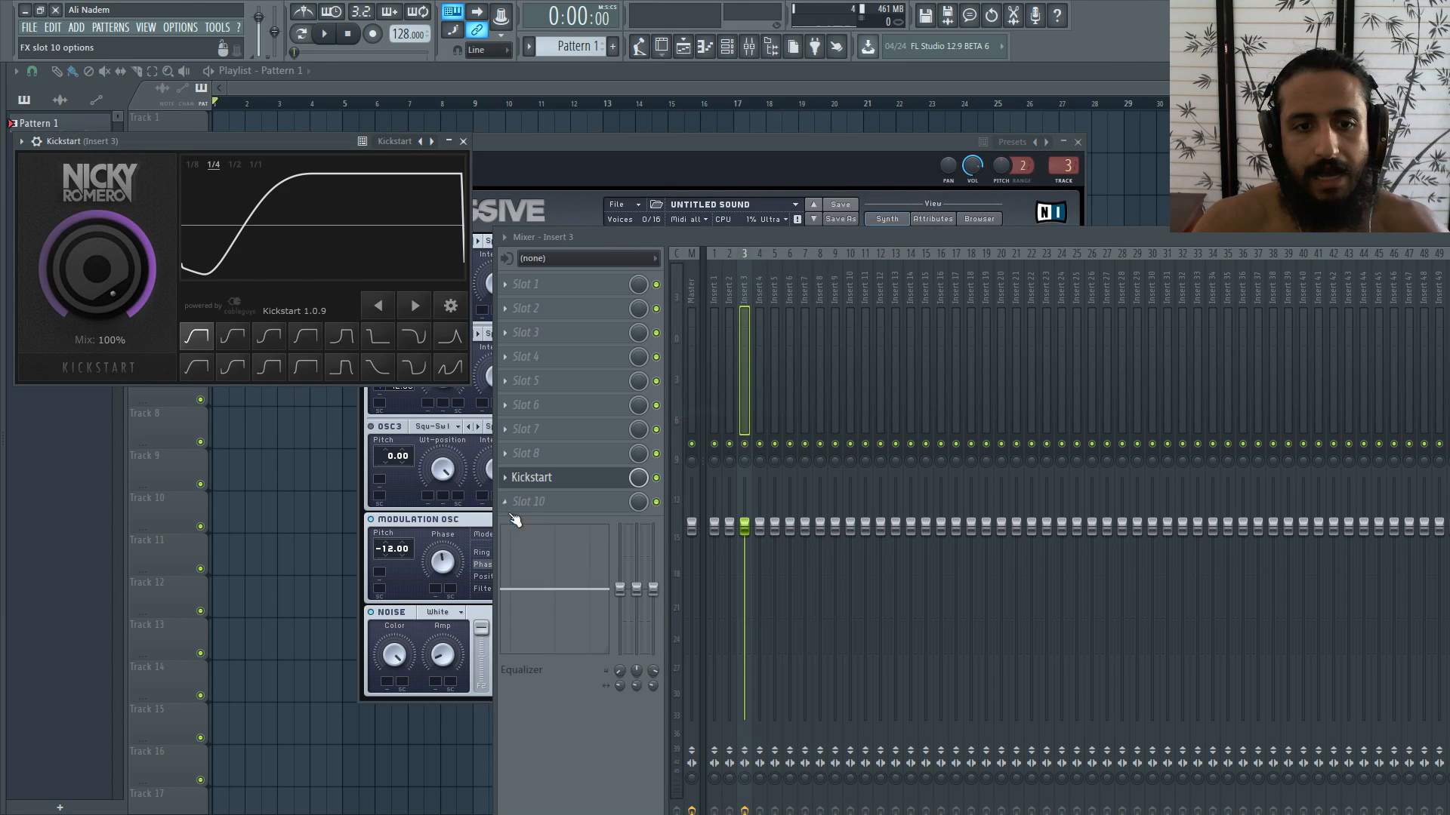
click(507, 502)
click(762, 411)
Step: Arrange the two Kickstart windows side by side, pick a steeper, faster-rising curve for the second instance, and close both
drag(318, 156, 727, 107)
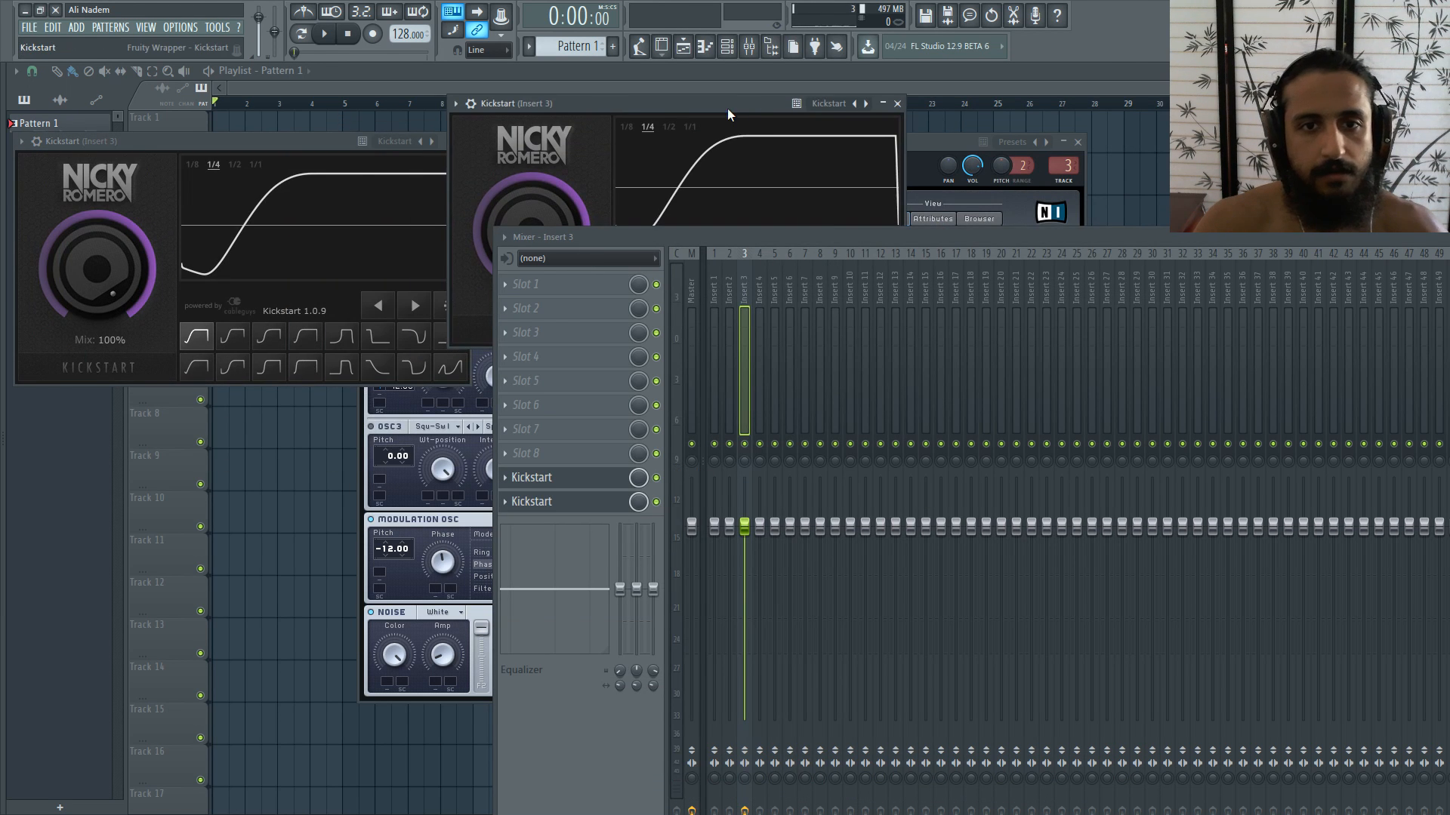
drag(636, 245, 616, 588)
drag(540, 104, 592, 144)
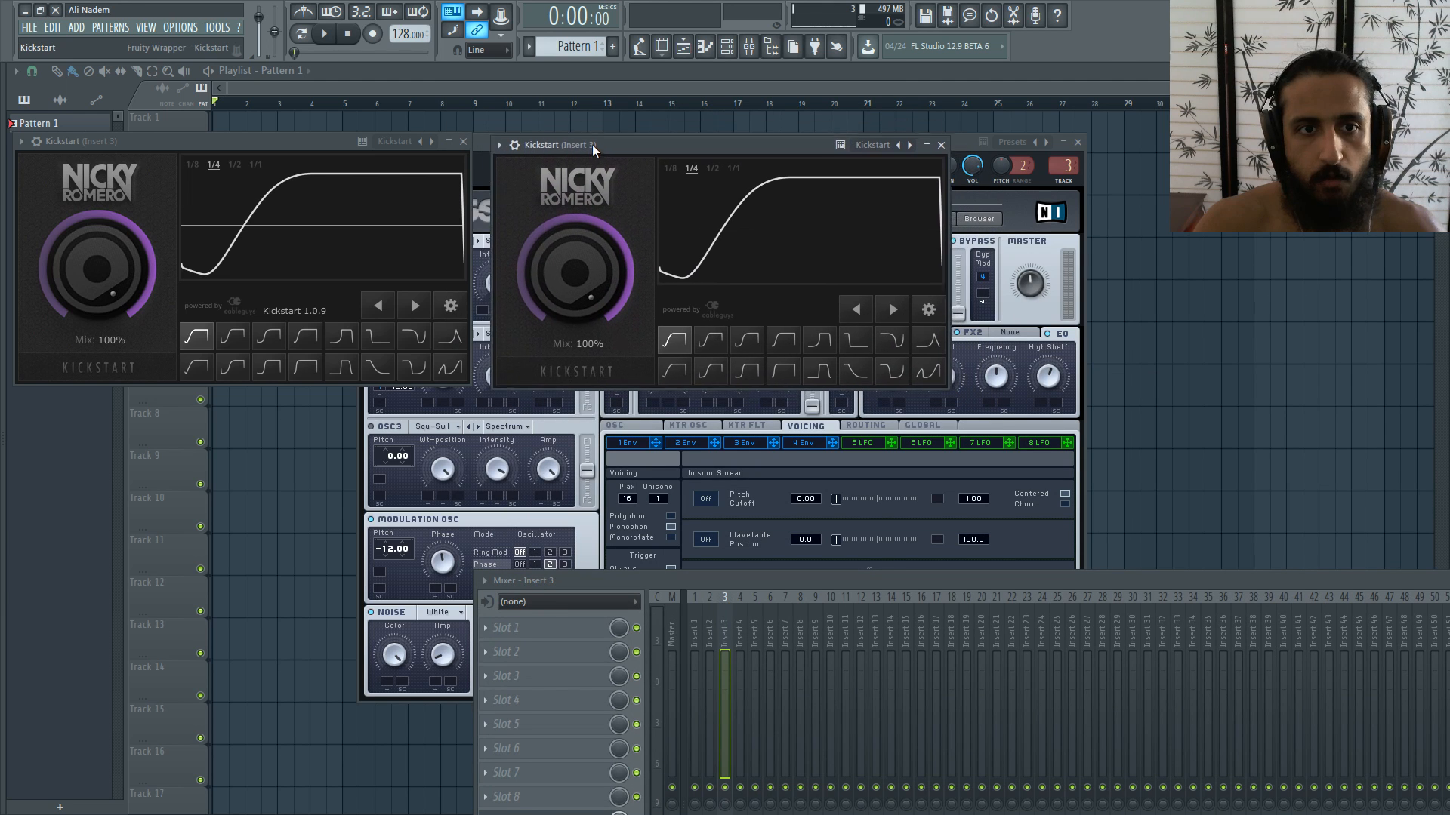
click(769, 373)
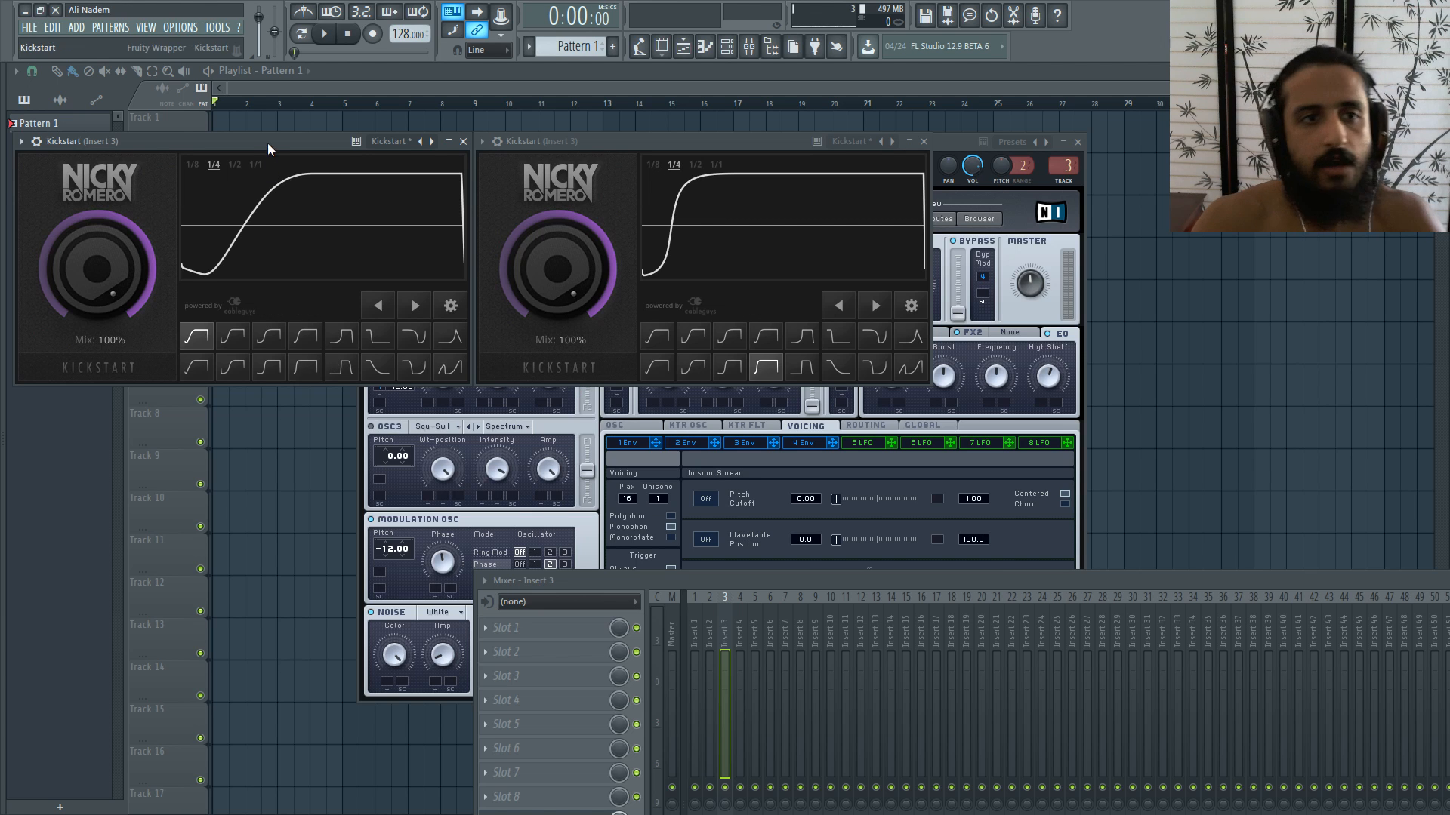
drag(267, 142, 280, 138)
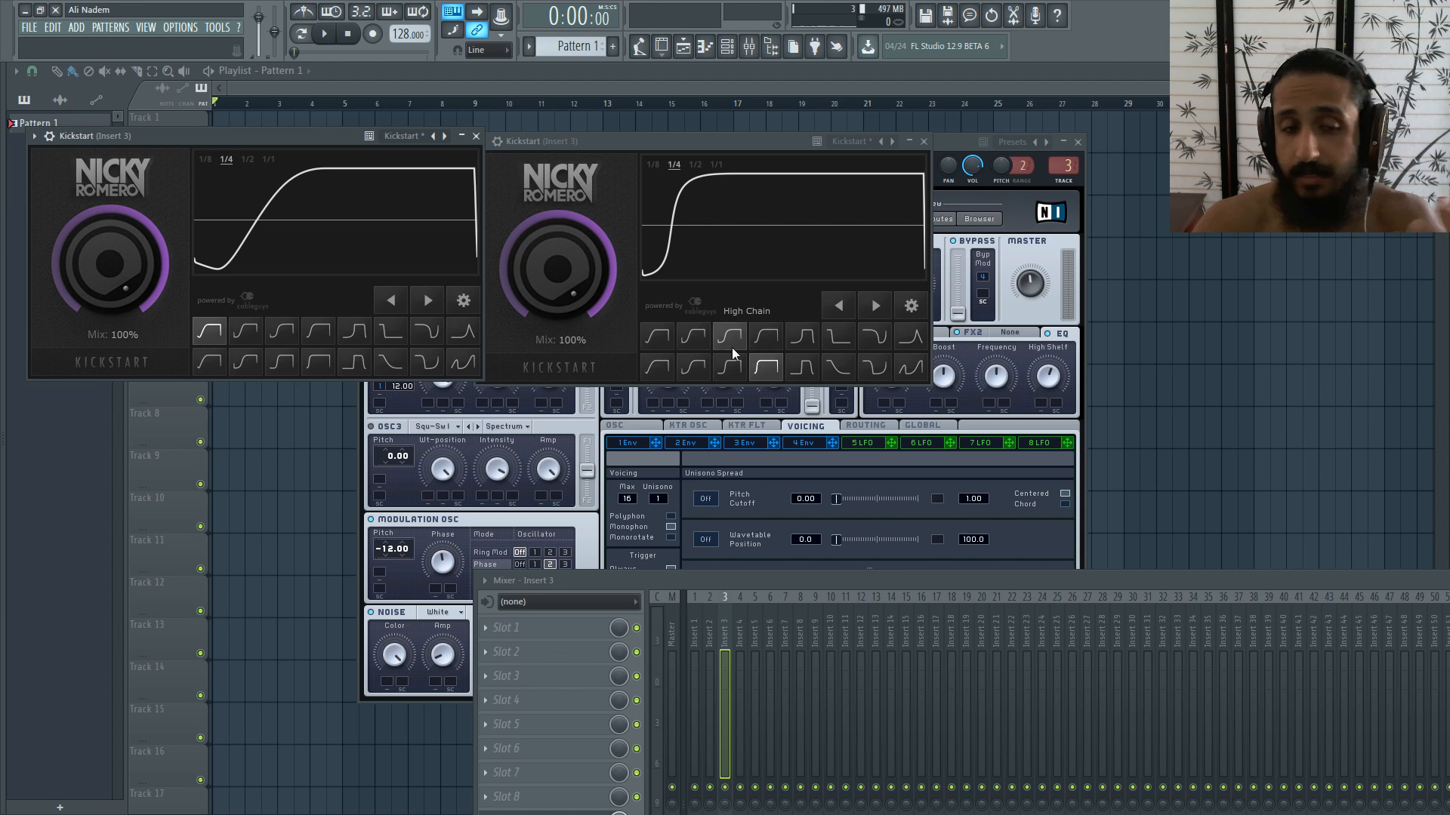
click(923, 142)
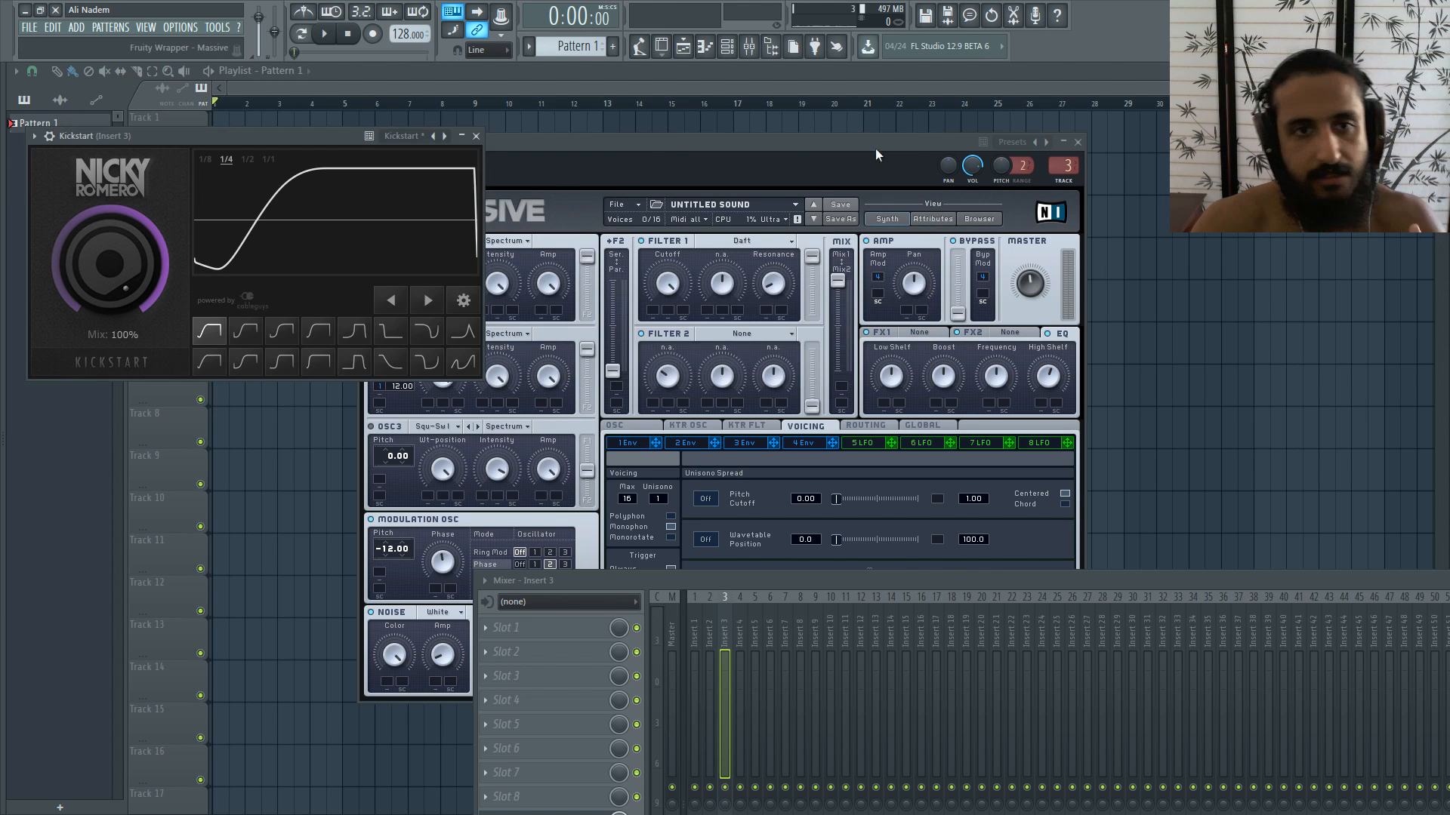
click(476, 136)
Step: Open the Massive channel's piano roll and place a D#4 note at the start of bar 1
click(704, 47)
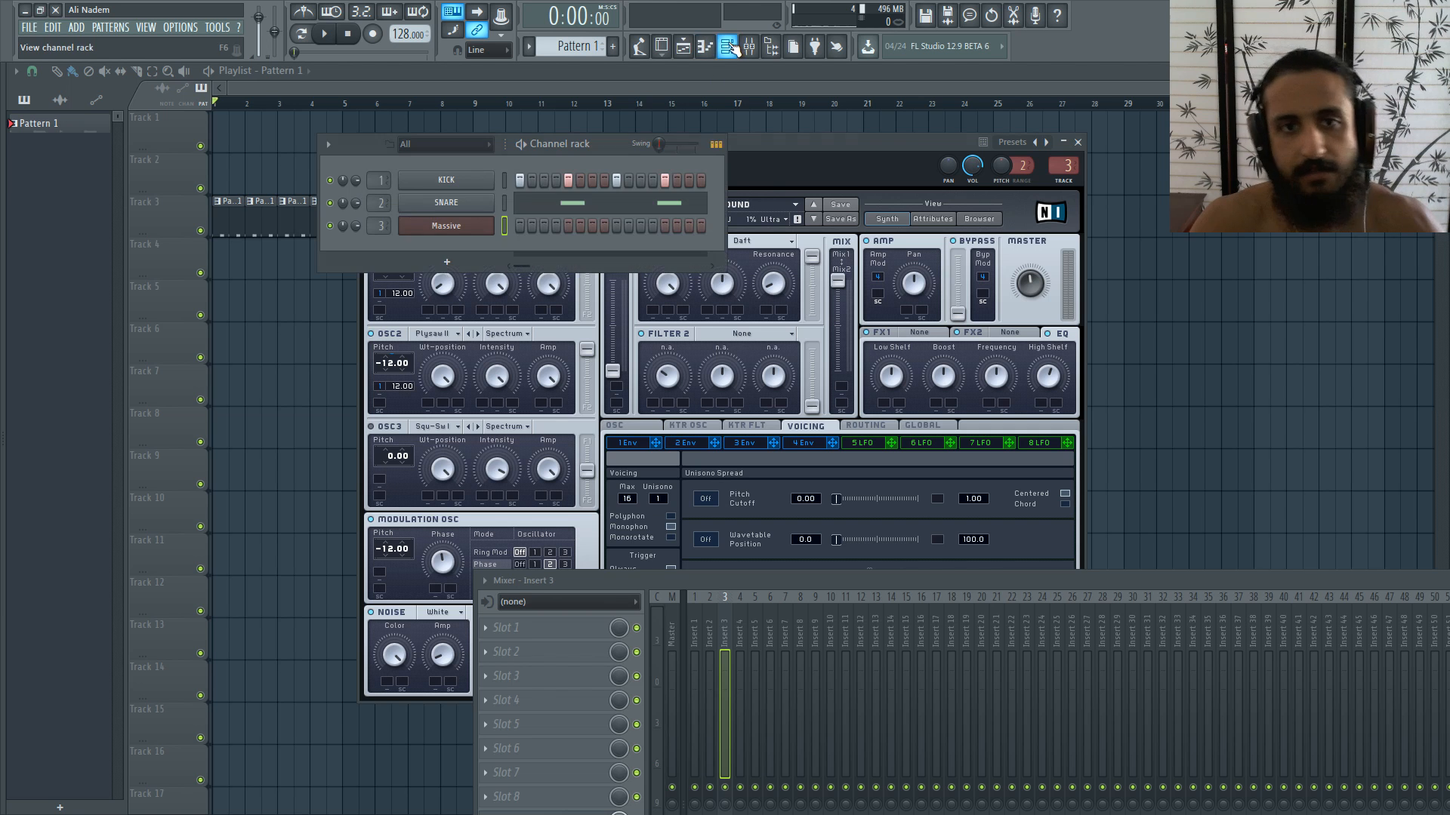
right_click(479, 226)
click(521, 226)
scroll(113, 326, down, 3)
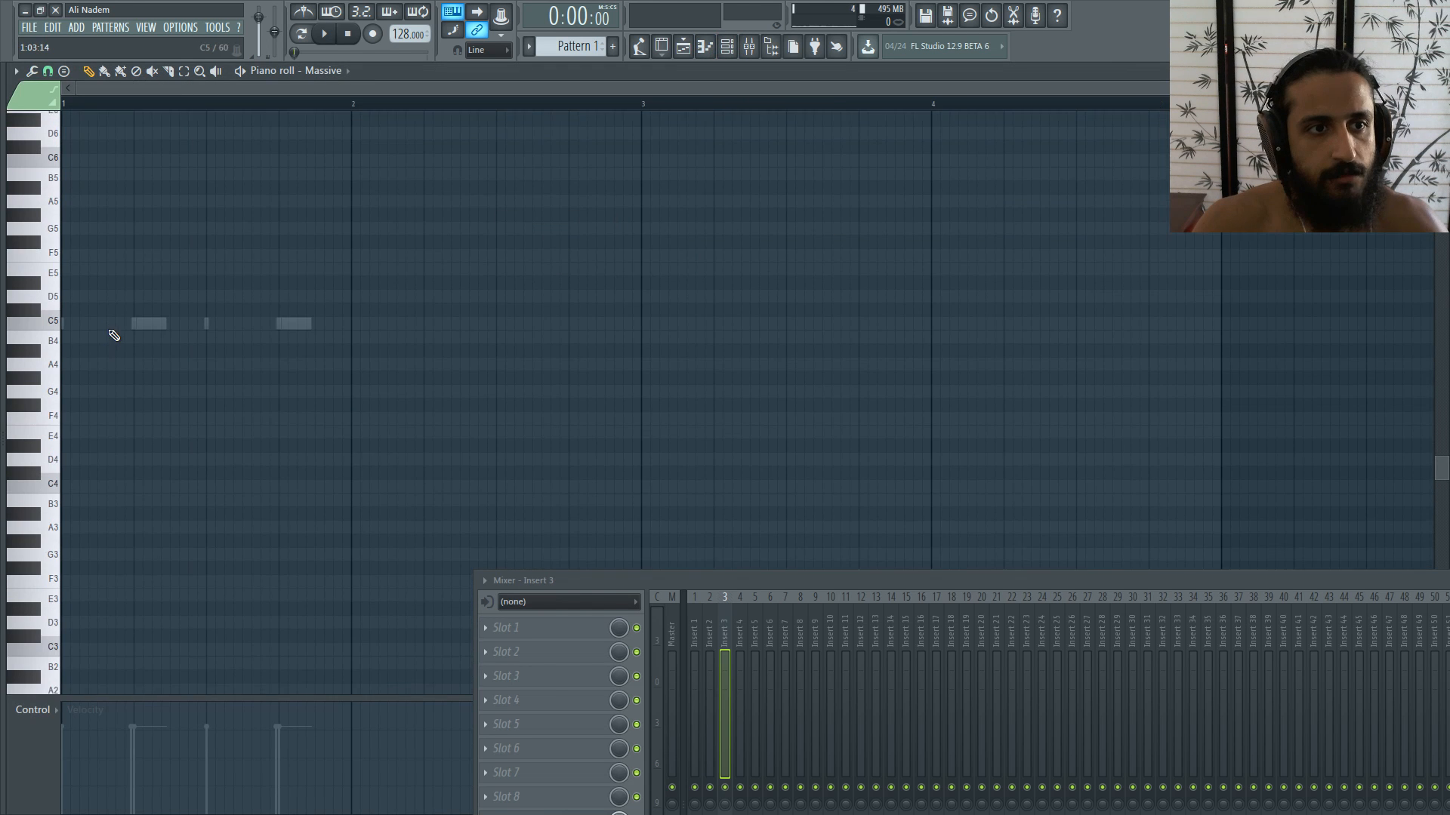
scroll(87, 370, up, 2)
click(72, 398)
right_click(81, 397)
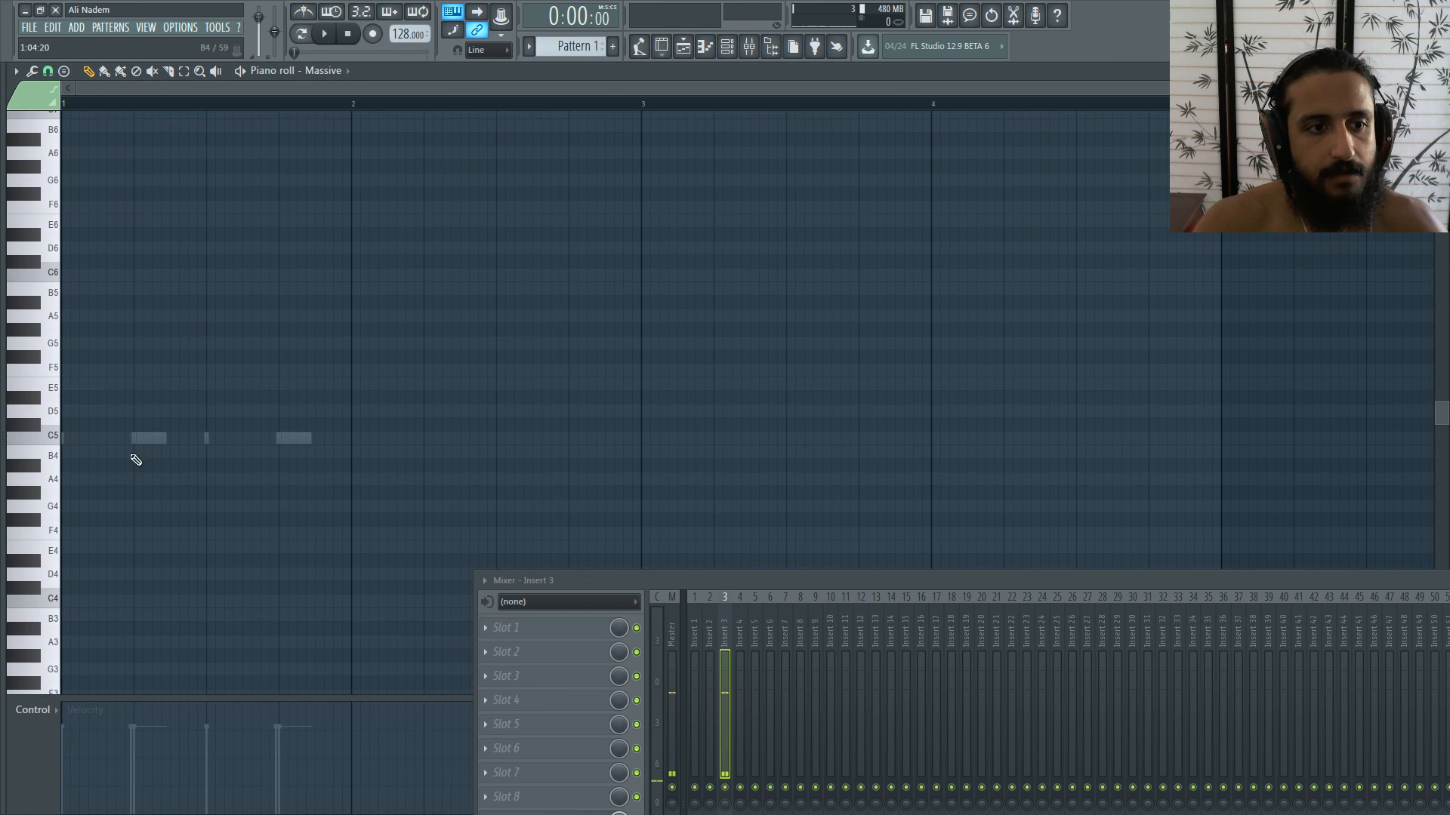
scroll(130, 454, down, 3)
mouse_move(102, 505)
mouse_down()
mouse_move(28, 429)
mouse_move(23, 389)
mouse_move(21, 445)
mouse_up()
Step: Play back the pattern briefly and set the piano roll snapping to Line
key(space)
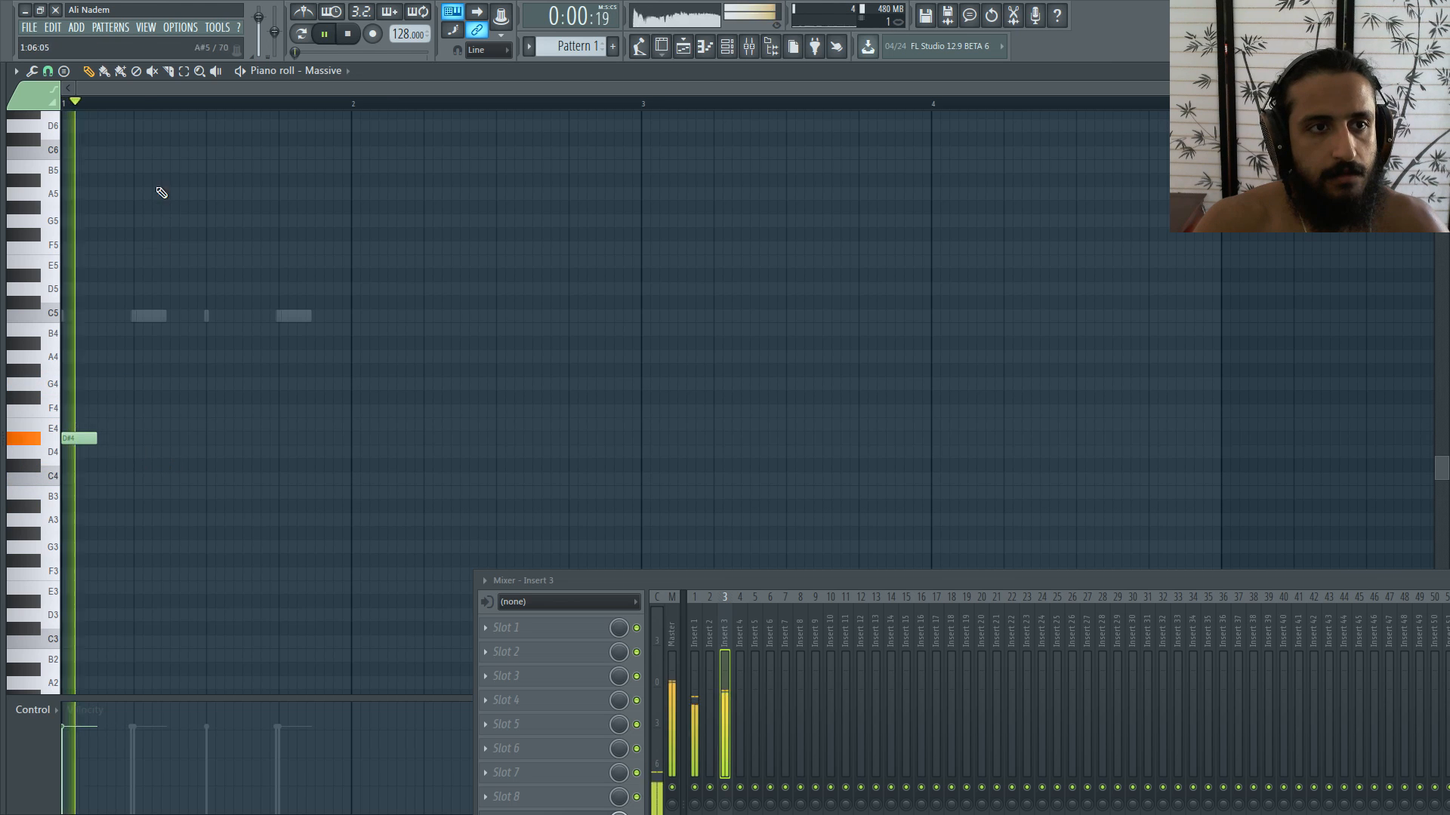
key(space)
click(52, 72)
click(60, 109)
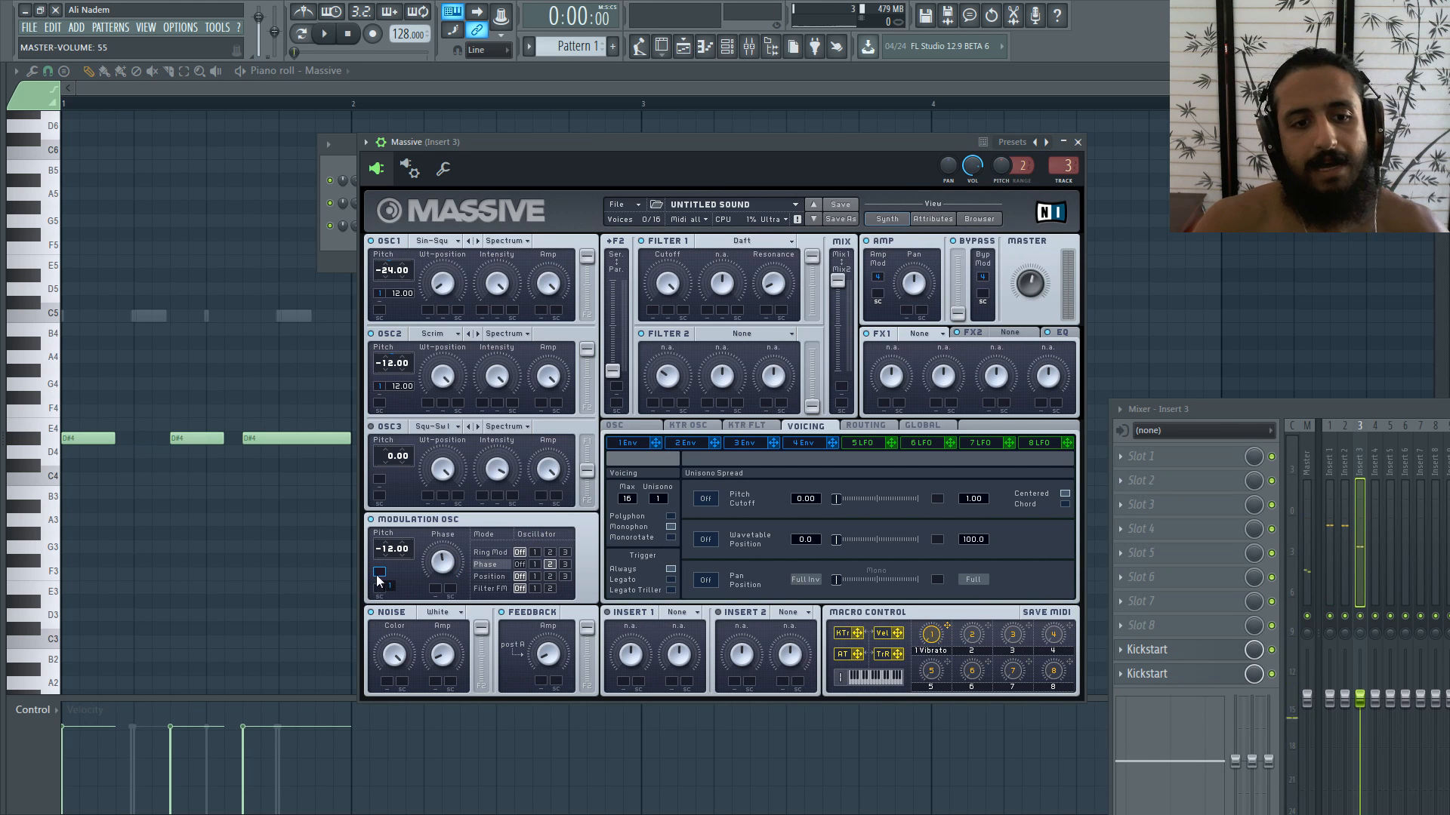
Step: Set the modulation oscillator's pitch modulation amount to 12.00 and OSC2's wavetable position to about 87 during playback
drag(396, 572, 412, 565)
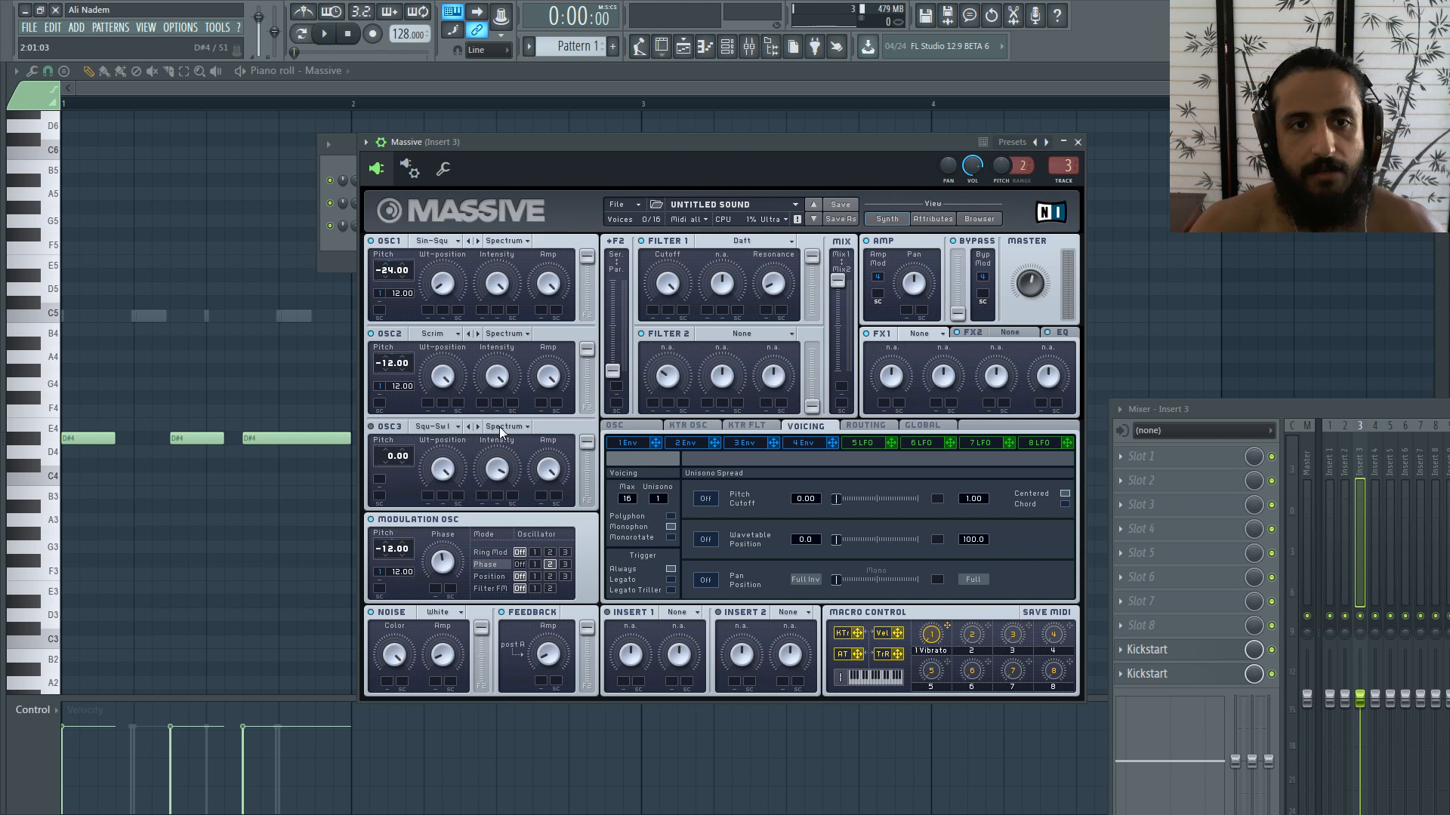
key(space)
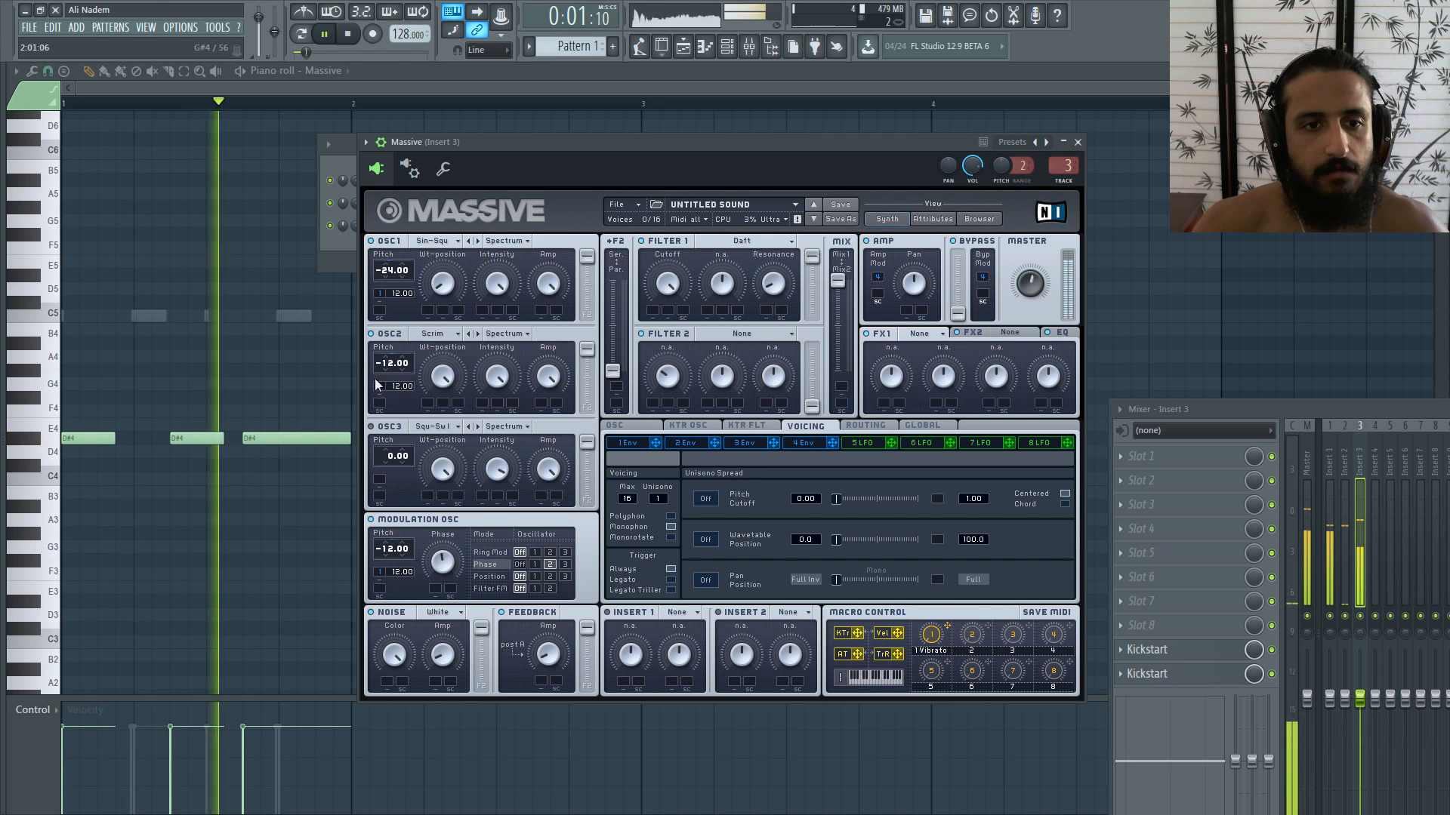
drag(442, 371, 468, 386)
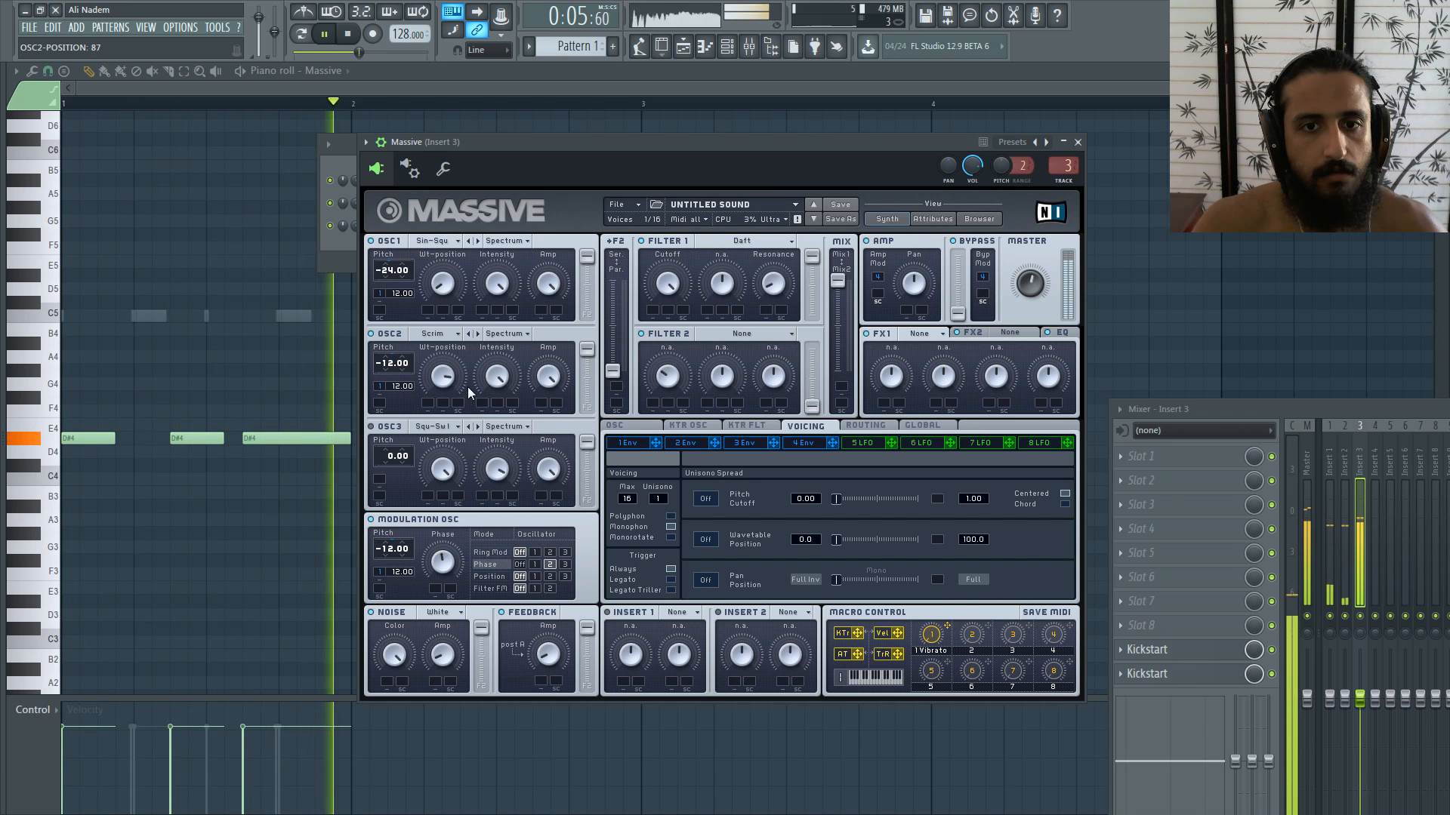
Step: Open envelope 4, set its release to 15 while the pattern plays, and stop playback
click(773, 286)
click(642, 426)
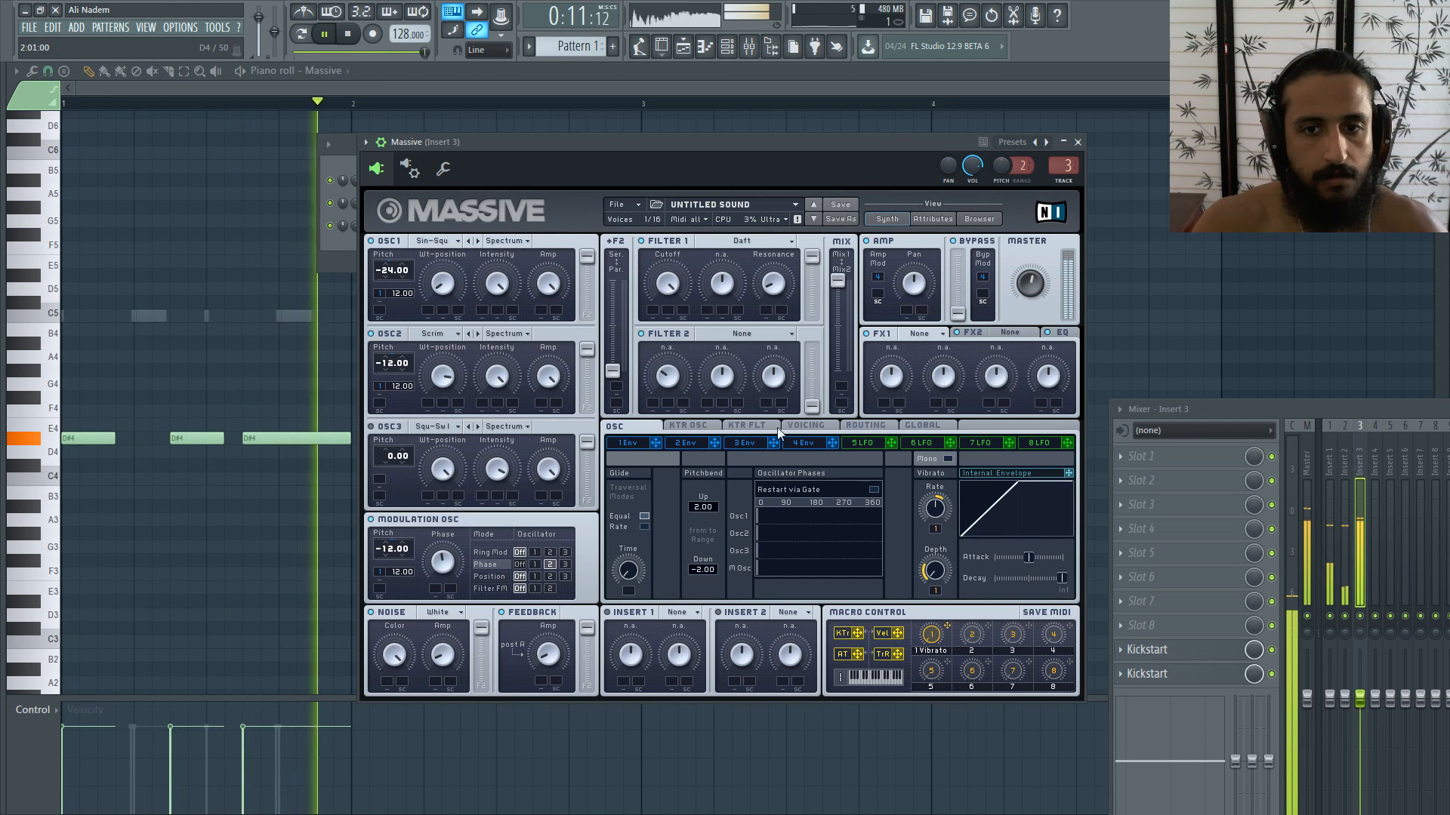
click(802, 443)
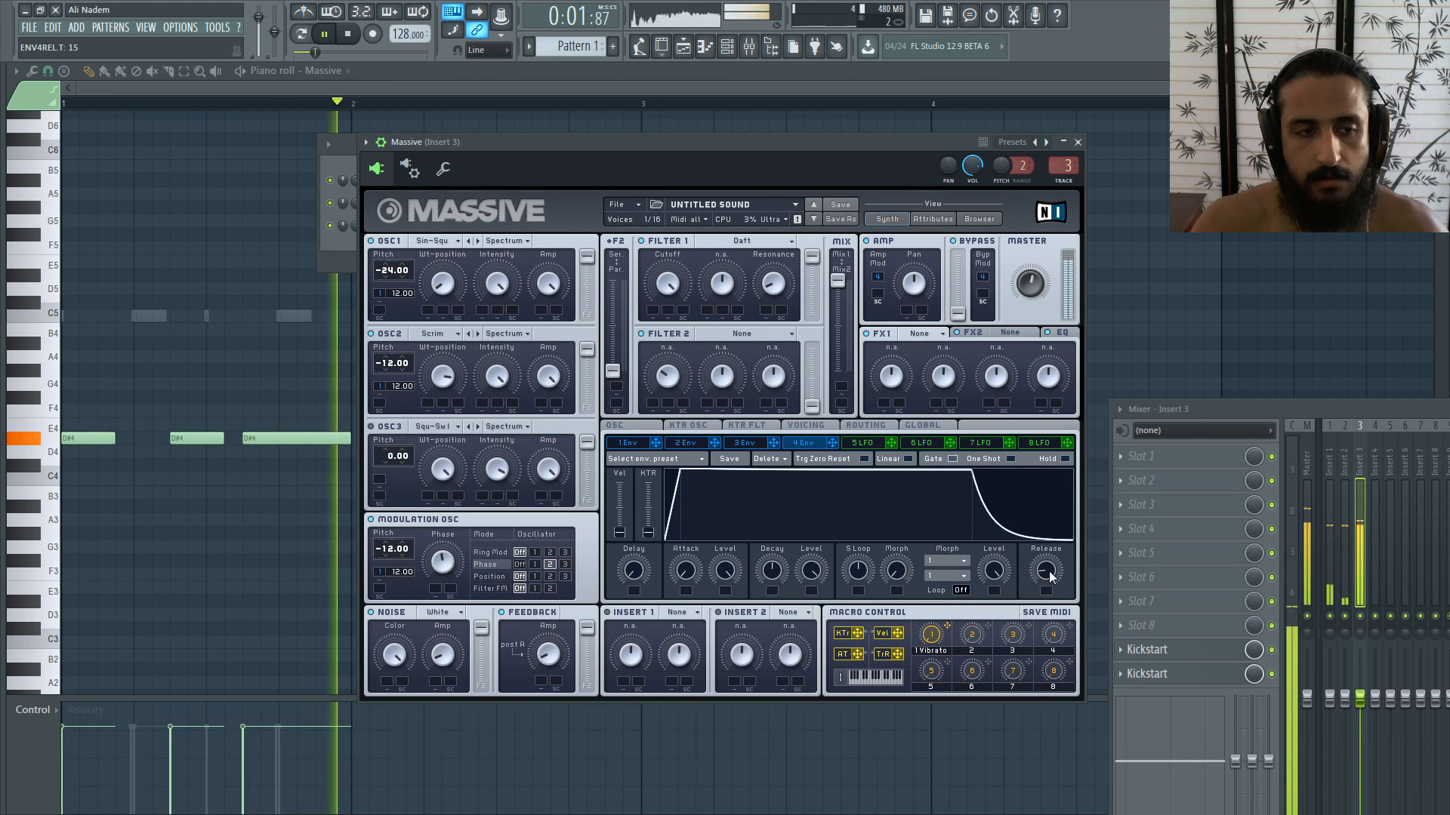
key(space)
Step: Rearrange the D#4 notes onto the four beats of bar 1, shorten the last to one step, and audition the pattern
drag(177, 439, 141, 436)
key(space)
right_click(263, 440)
click(212, 438)
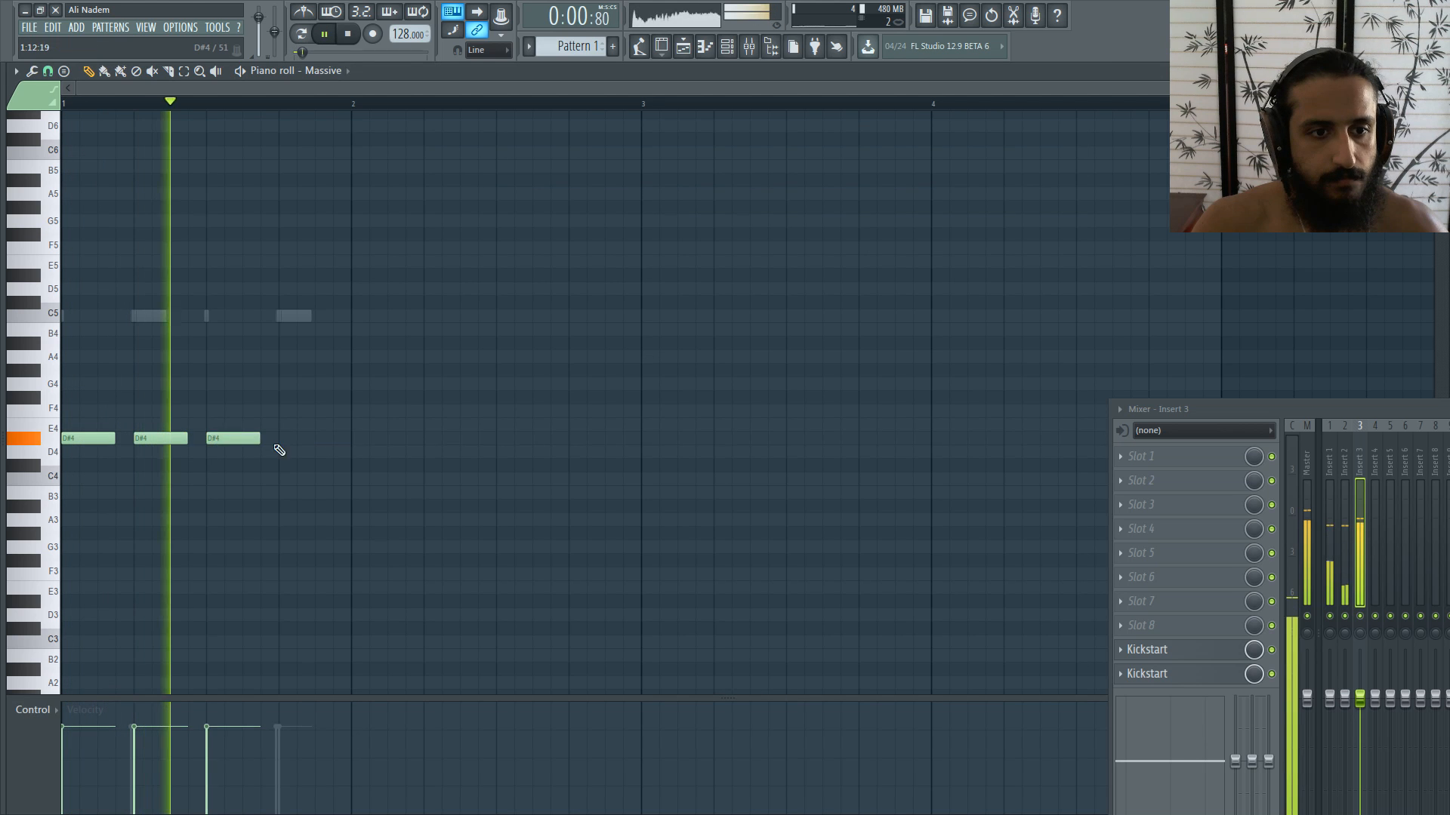
click(282, 439)
drag(332, 439, 296, 438)
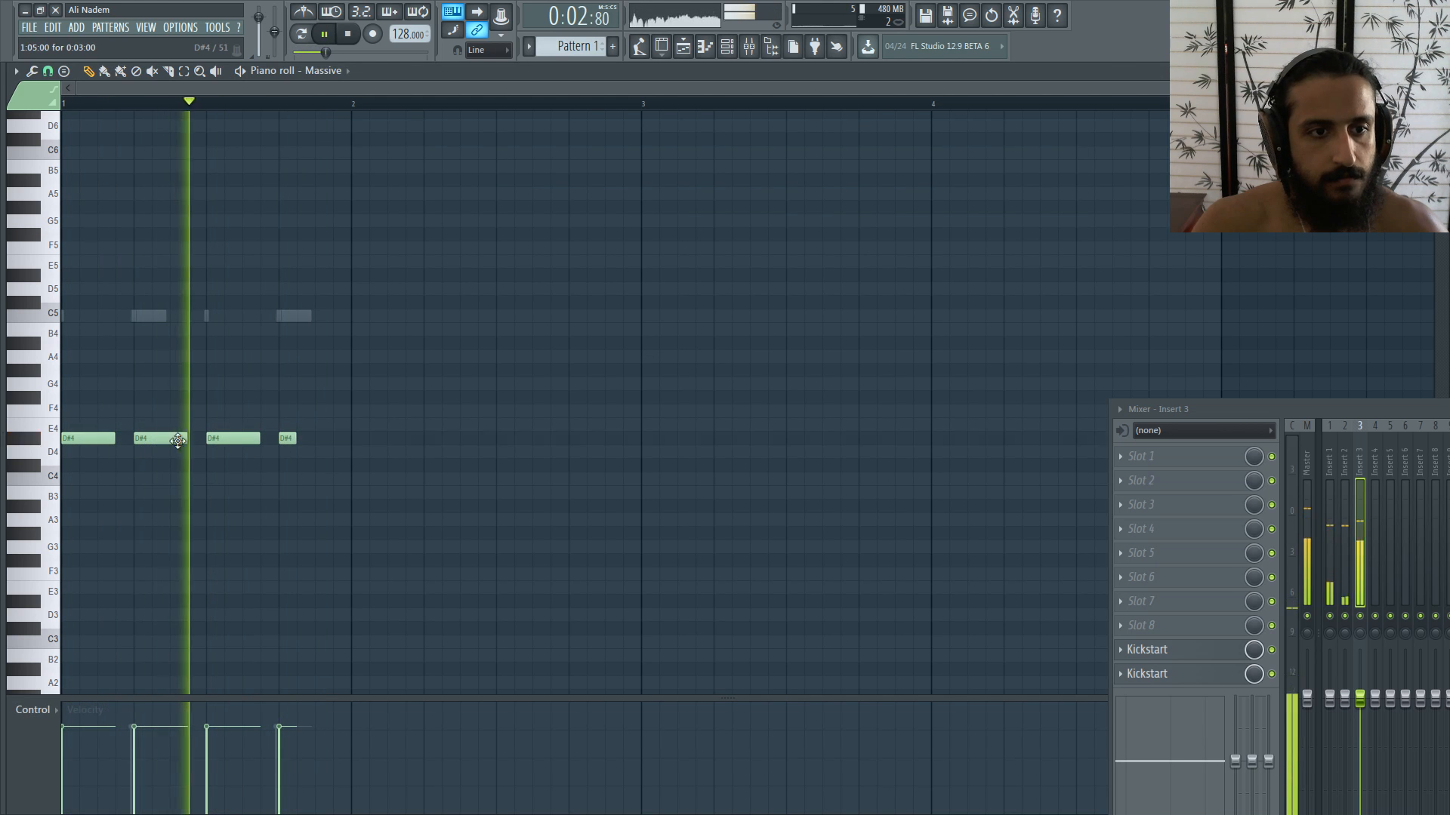
key(space)
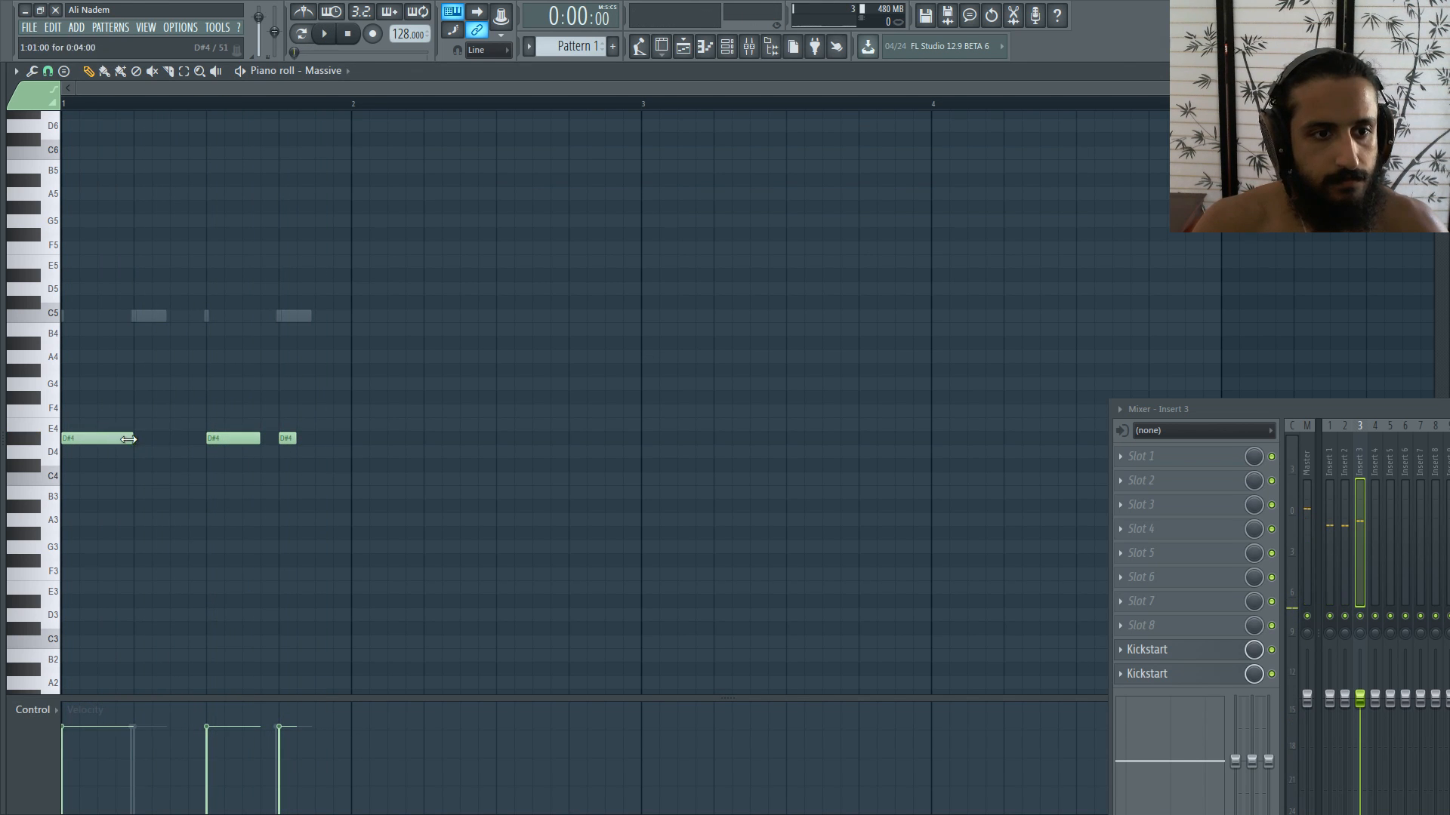
Step: Rework the D#4 rhythm with a two-step note at step 7 and a one-step note at step 11, auditioning it
key(space)
click(175, 440)
right_click(253, 439)
key(space)
mouse_move(240, 439)
mouse_down()
mouse_move(203, 441)
mouse_move(249, 438)
mouse_up()
key(space)
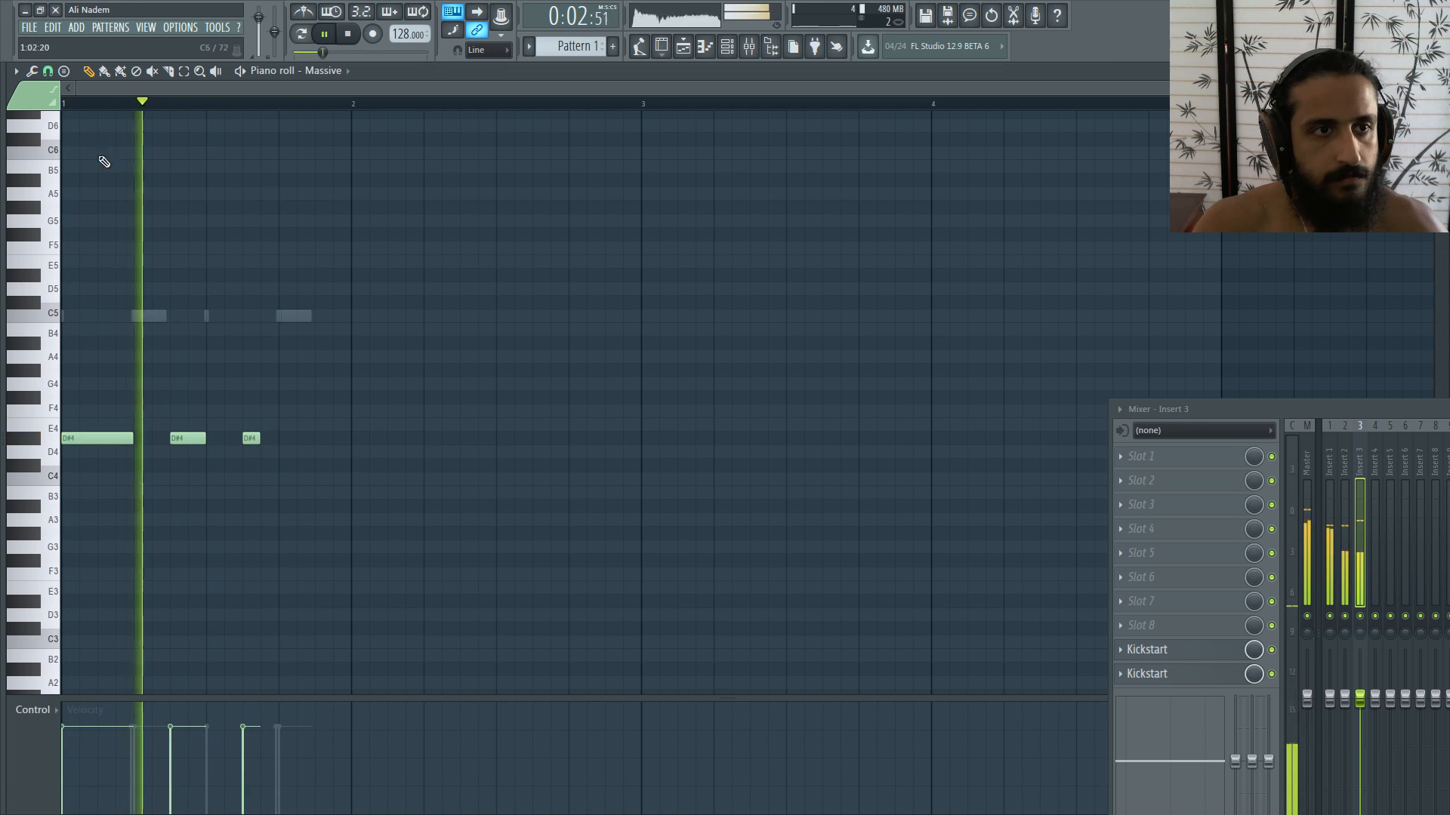
Step: Change the snapping to shorten the D#4 note at step 11 to 18 ticks, and restore snapping to Line
click(48, 71)
click(71, 157)
scroll(153, 319, up, 4)
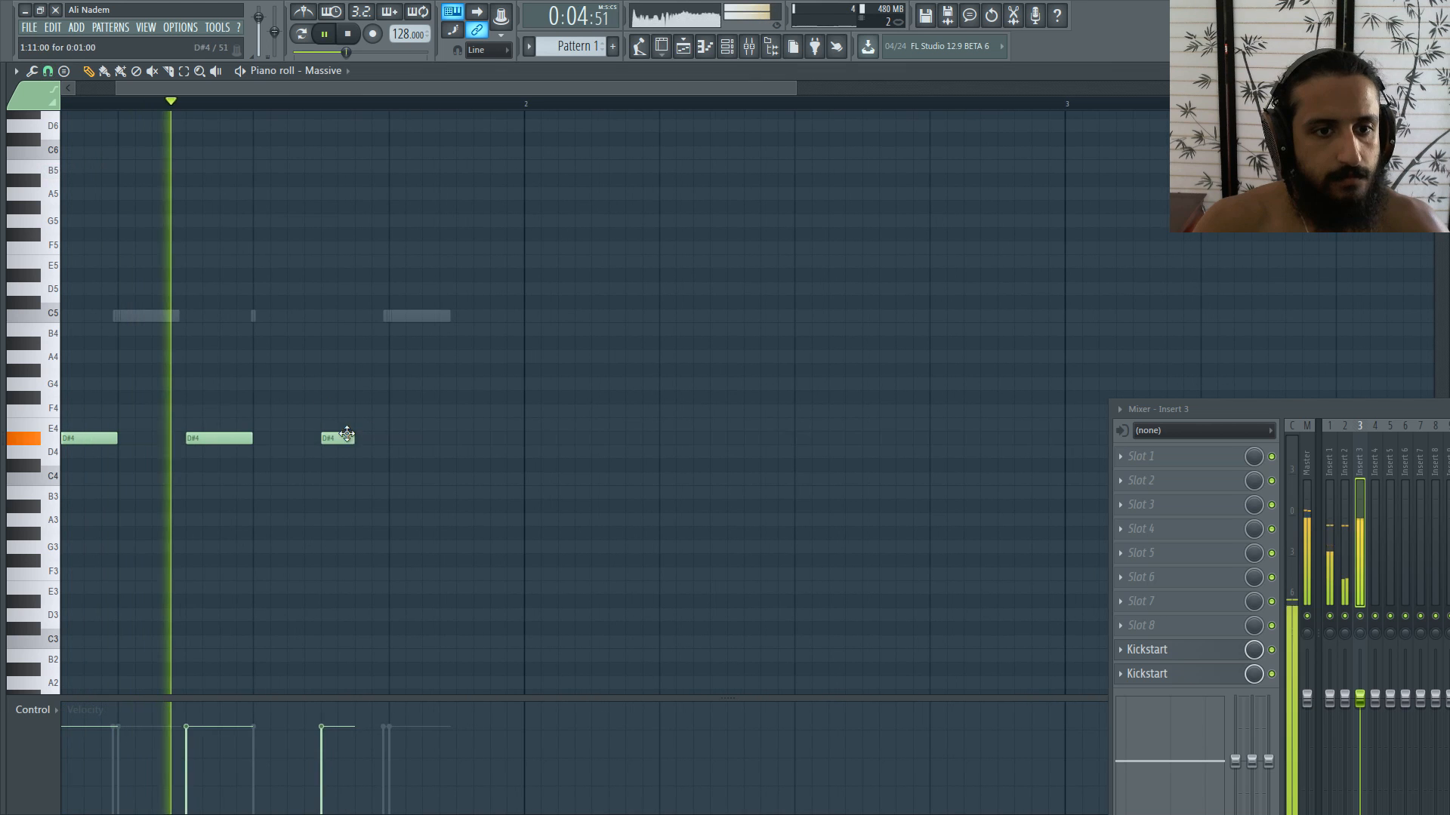
drag(347, 436, 340, 436)
key(space)
click(48, 71)
click(95, 169)
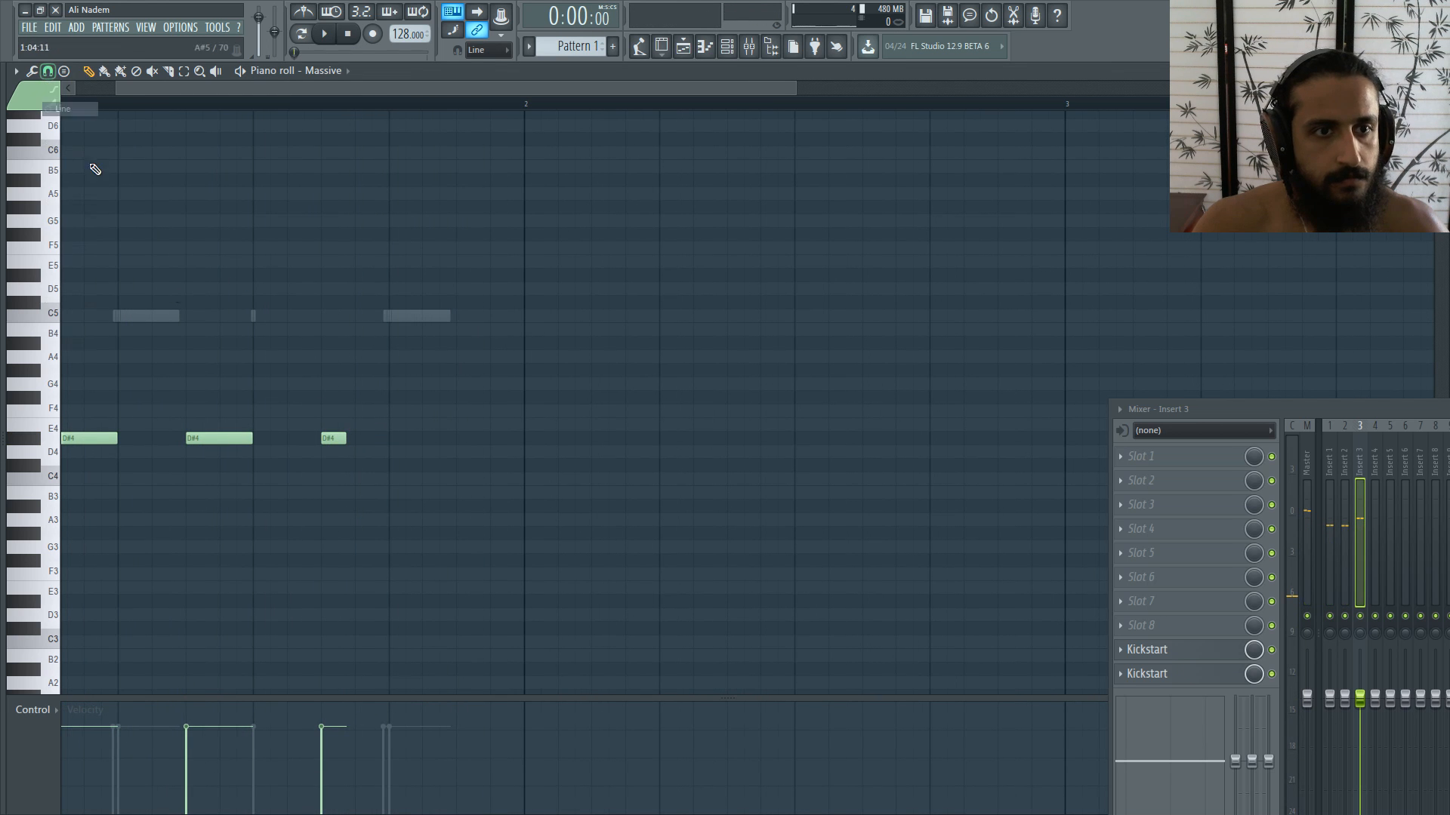
Step: Add short D#4 notes at steps 12, 10 and 6 of bar 1 and play the pattern
click(366, 438)
key(space)
click(299, 439)
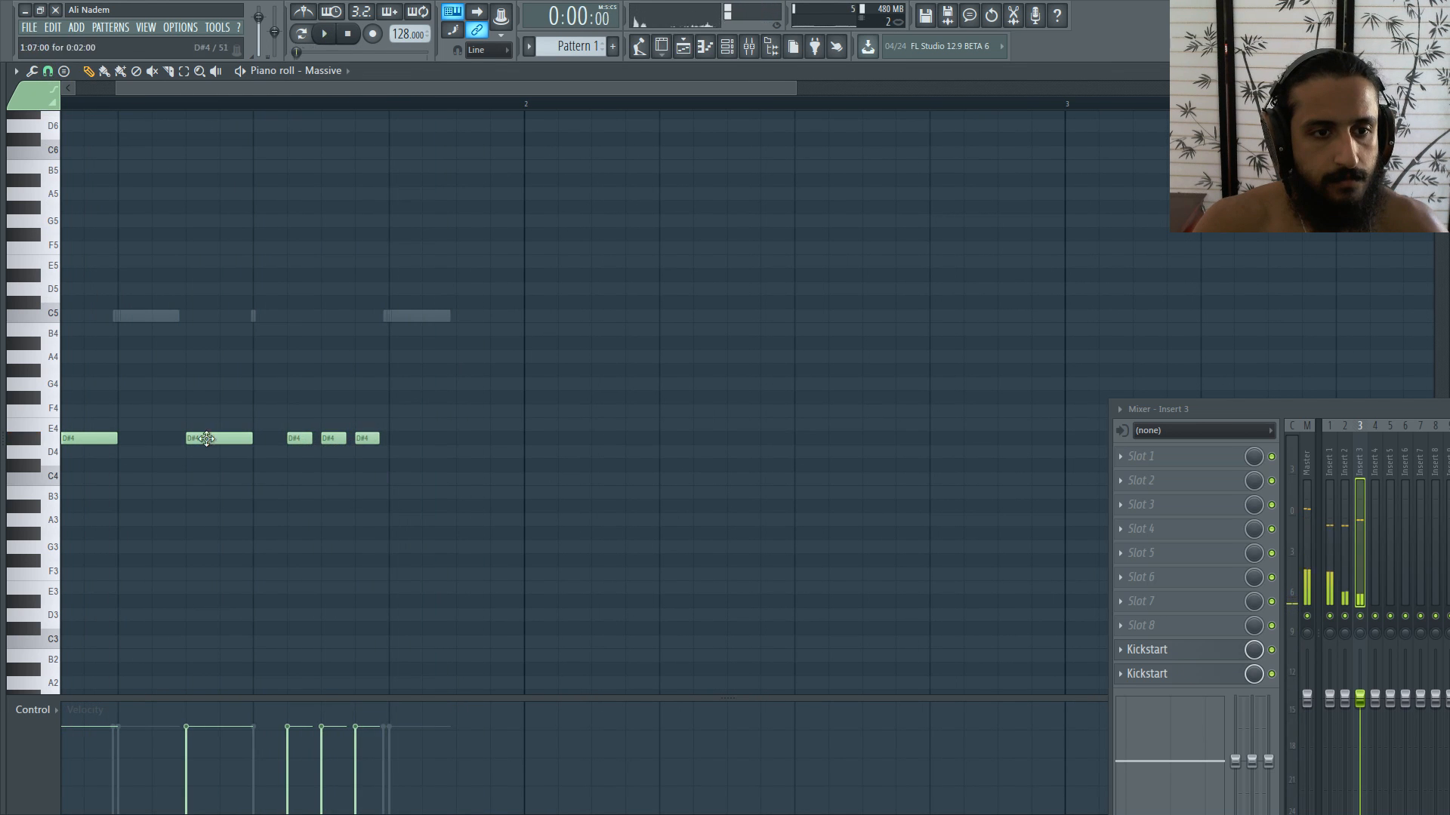
click(155, 438)
key(space)
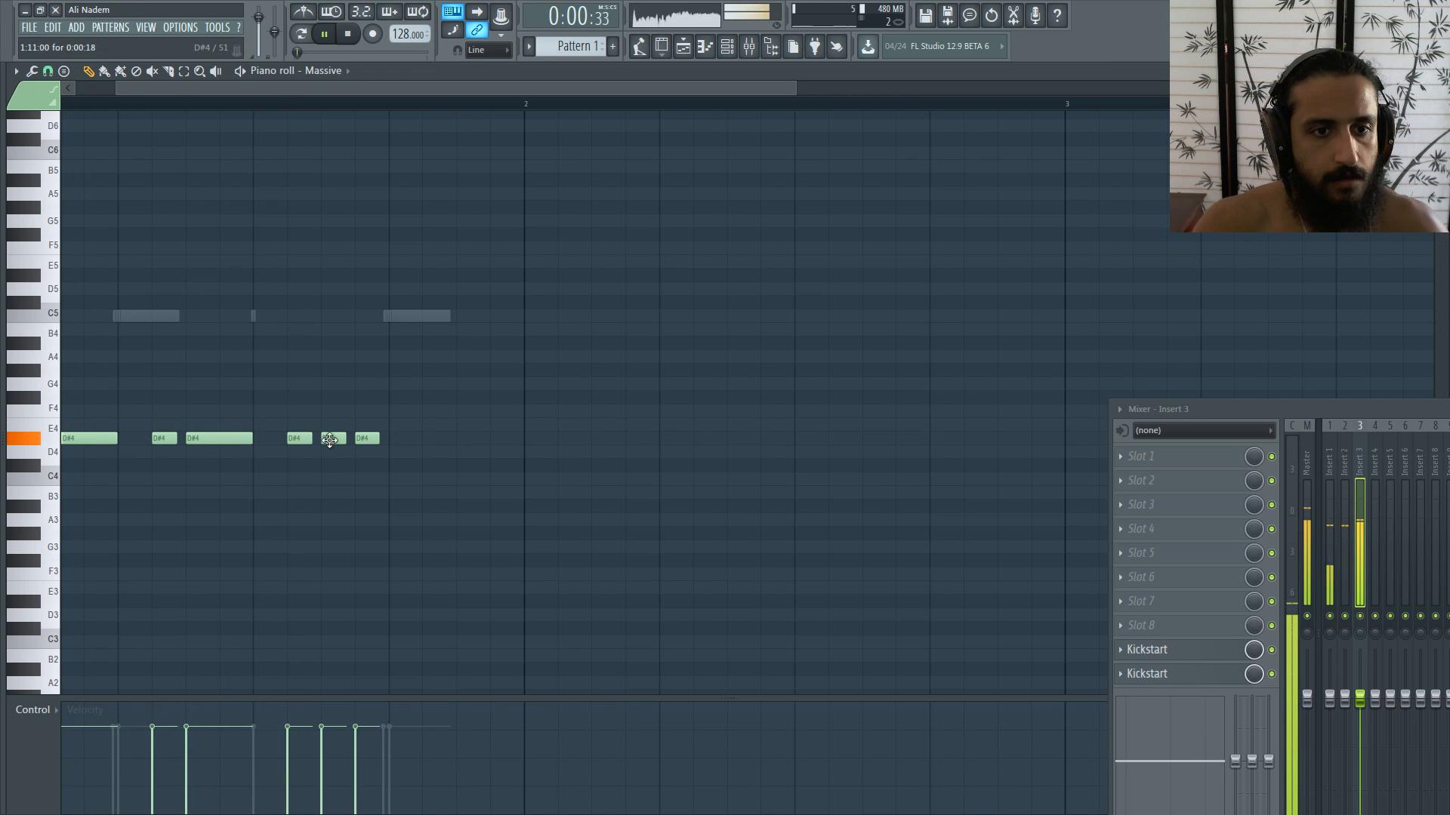
Step: Delete the D#4 note at step 12, lengthen the one at step 11, and add a long D#4 note at step 13
right_click(364, 439)
drag(344, 439, 516, 422)
click(389, 438)
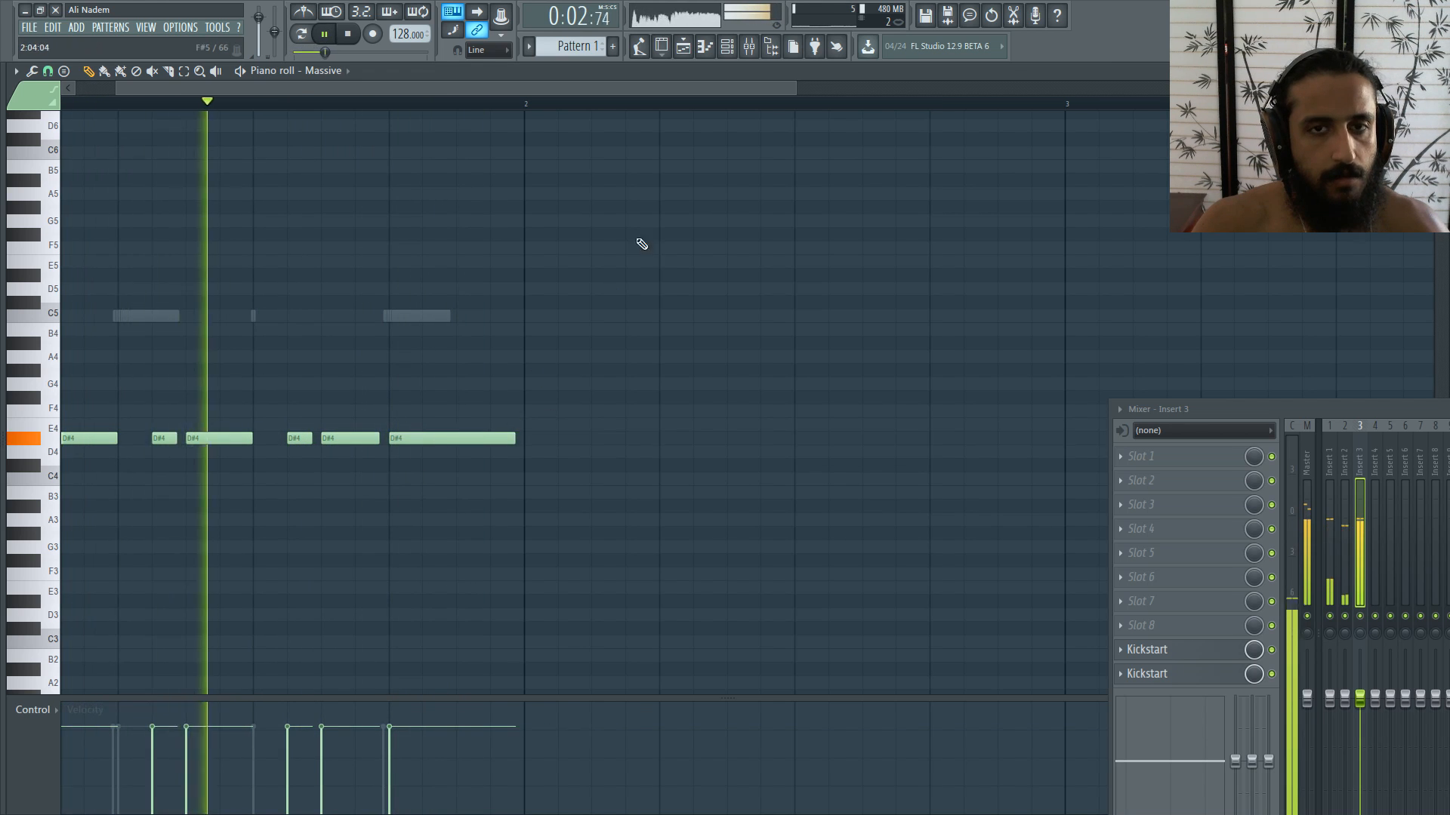
Step: Reopen the Massive synth from the channel rack while the pattern plays
scroll(278, 406, down, 2)
click(727, 47)
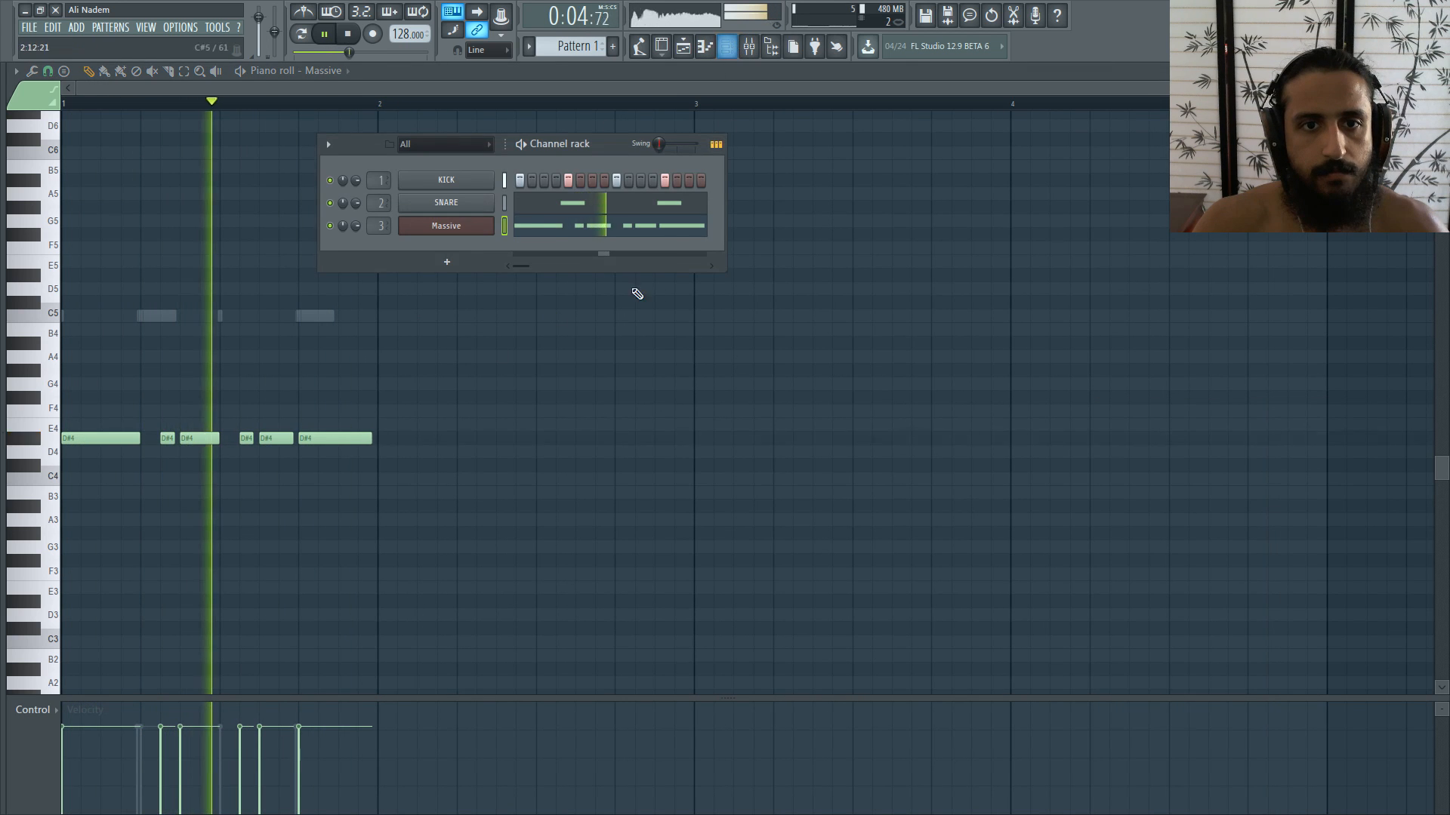
click(453, 225)
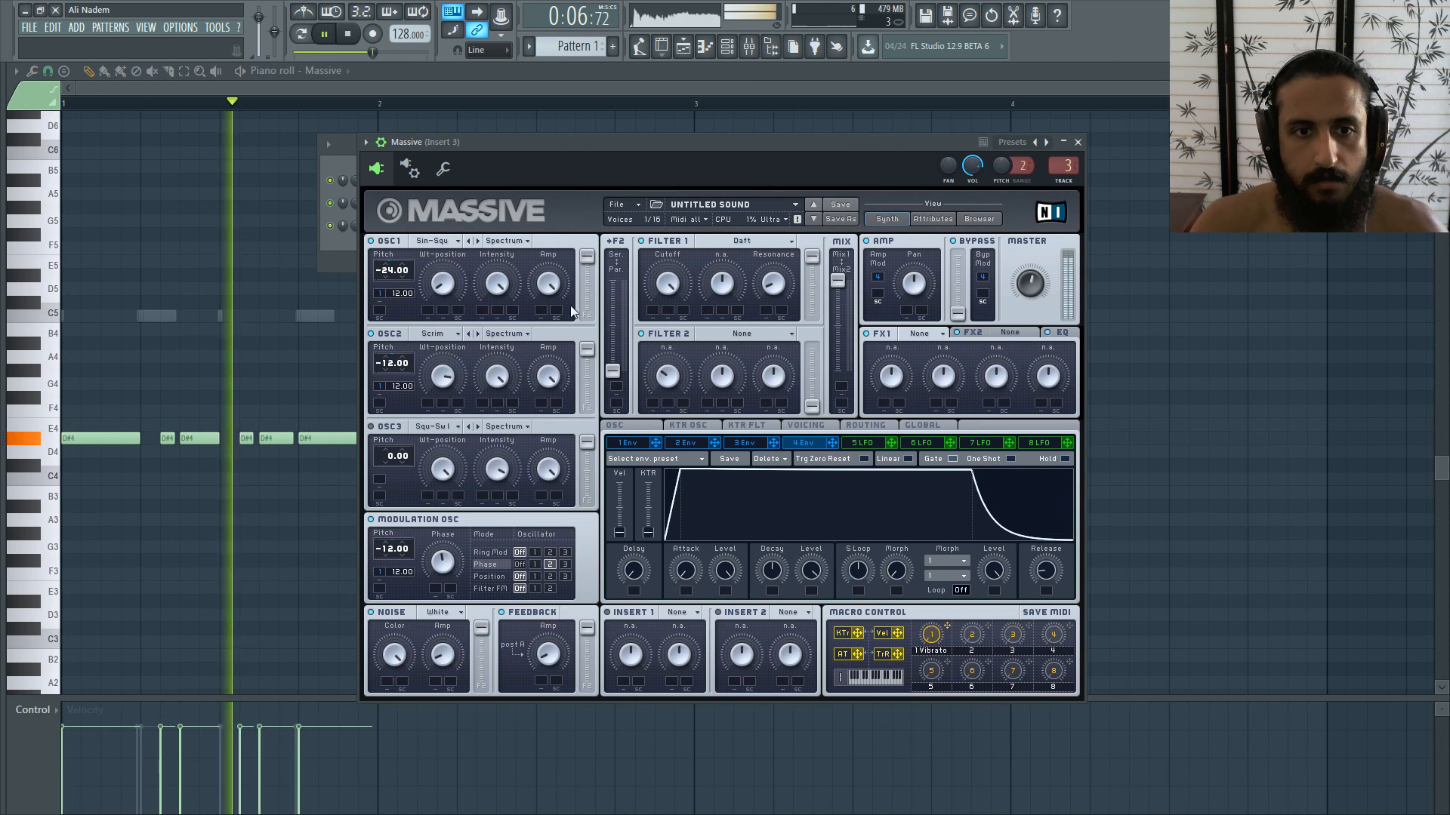
Step: Audition oscillator 2 wavetables Stront, Carbon and Grain I against the pattern, stopping on Grain I and restarting playback
click(477, 333)
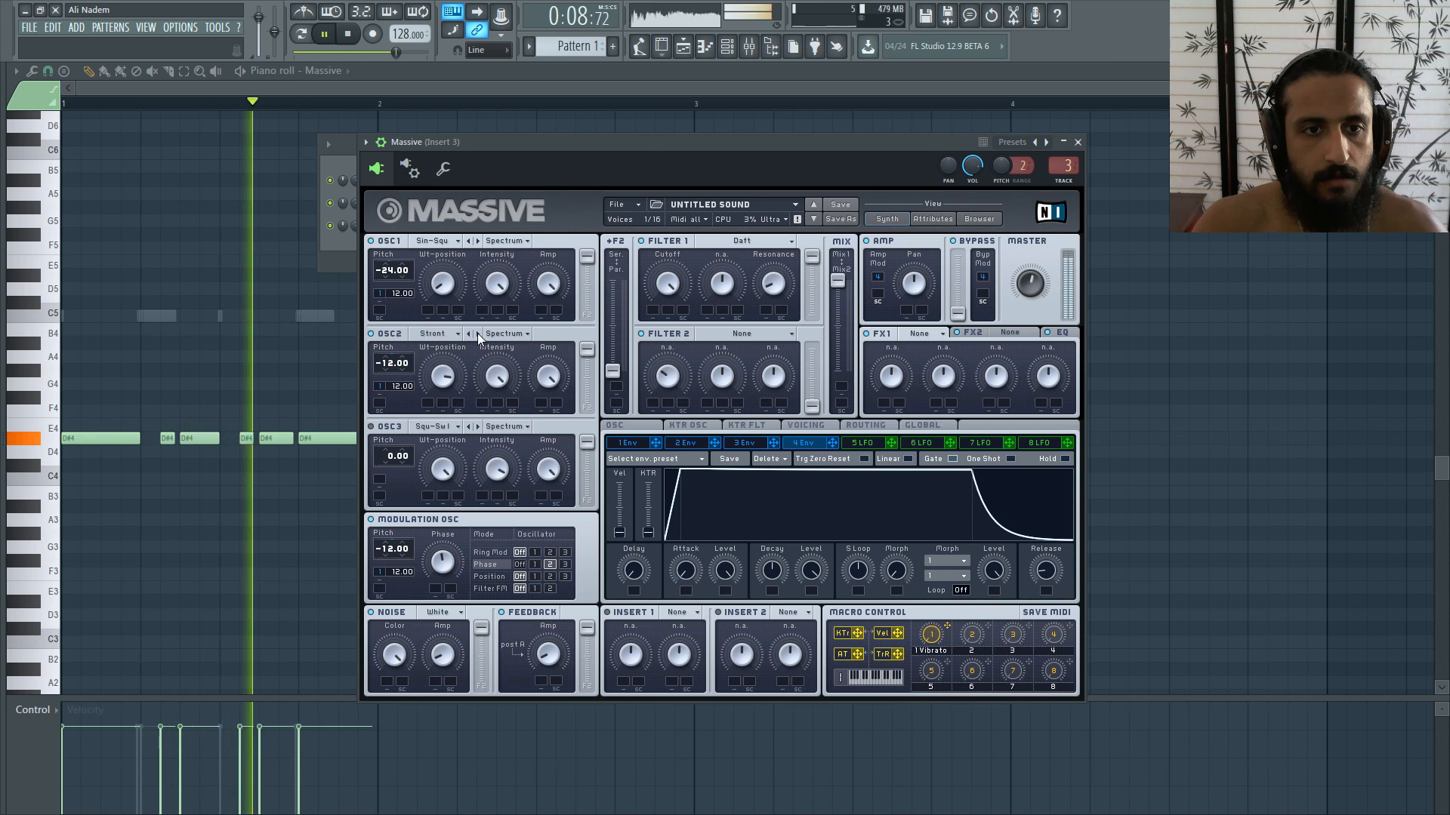
click(477, 333)
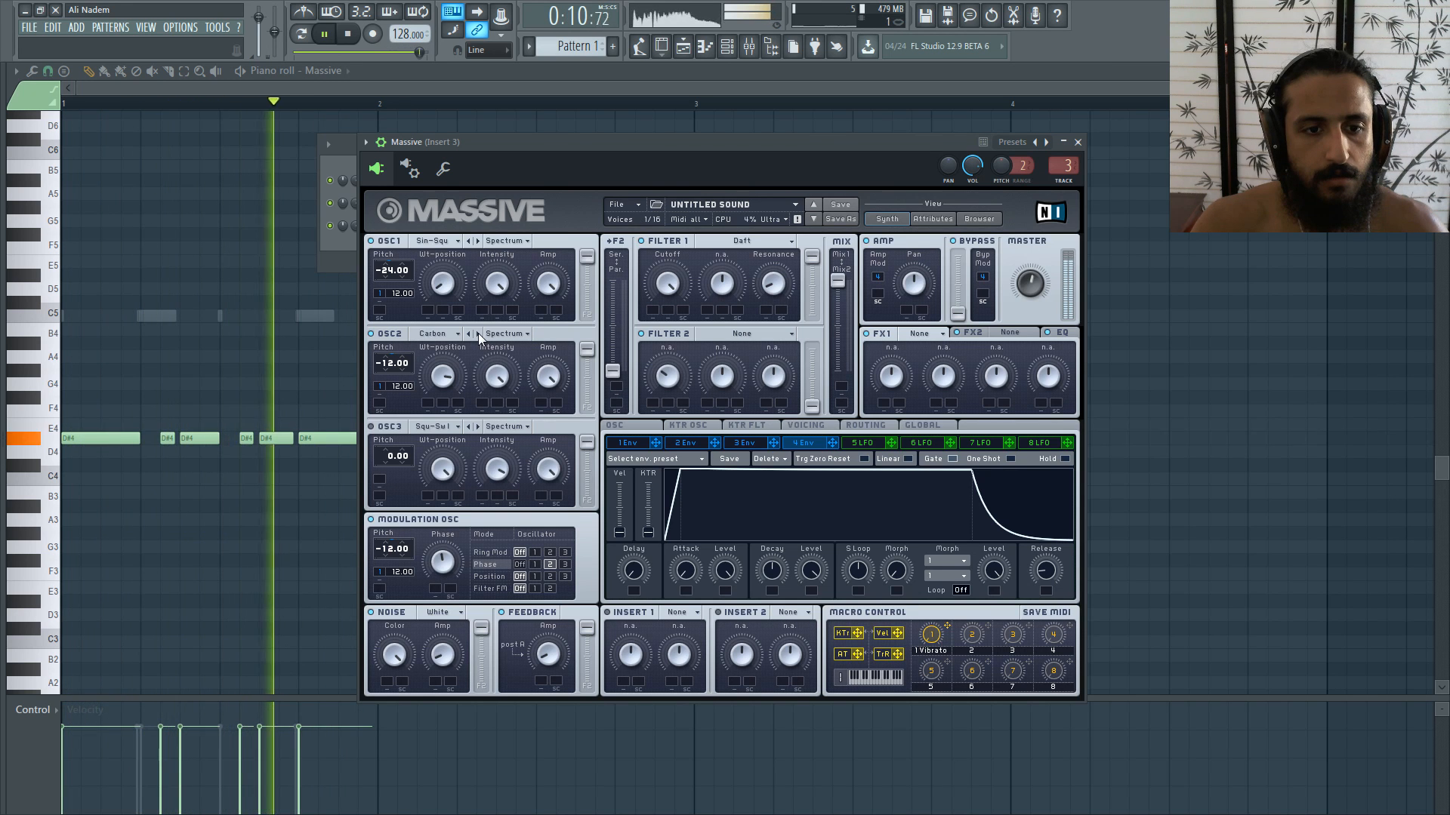
click(477, 333)
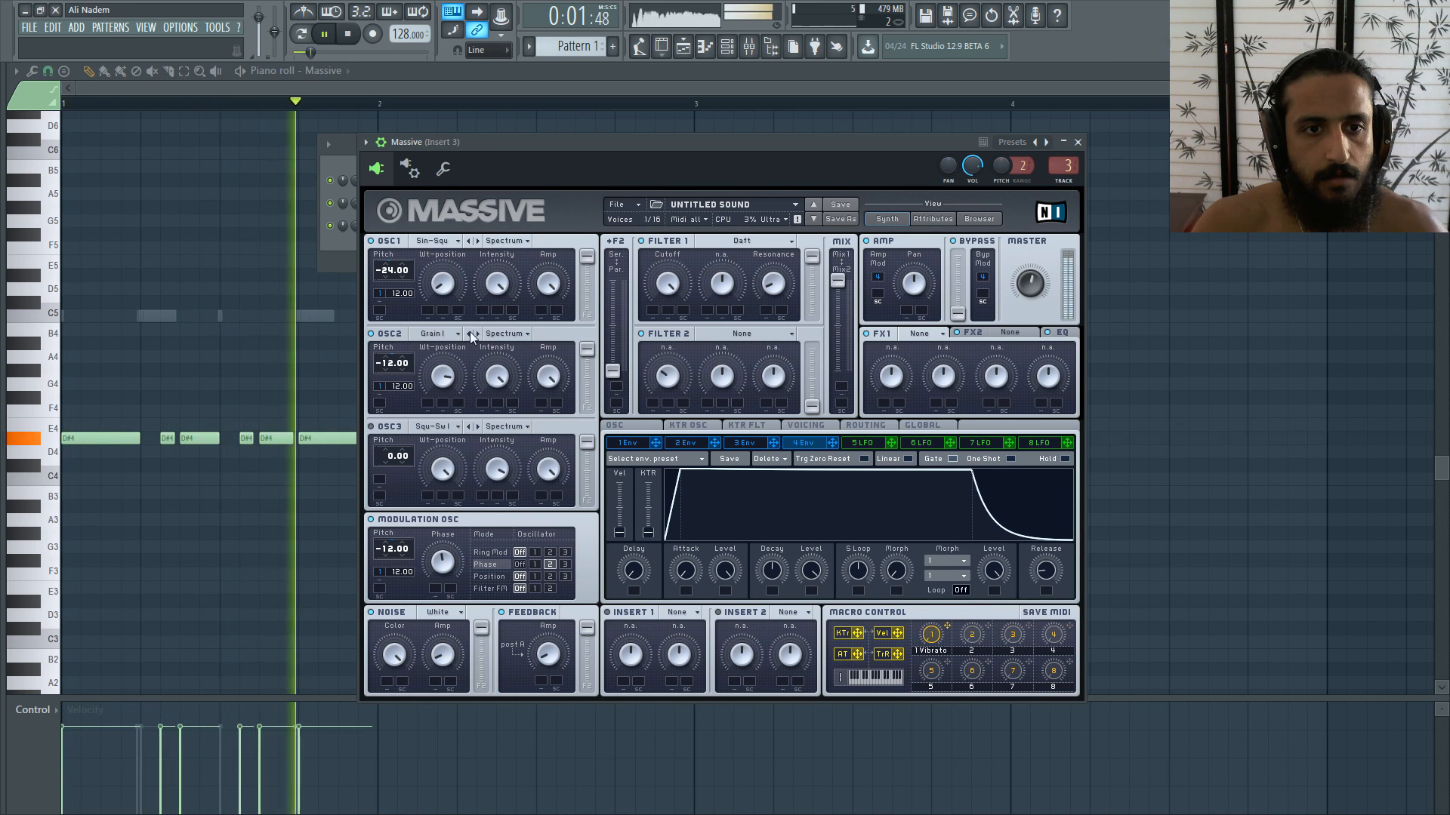
key(space)
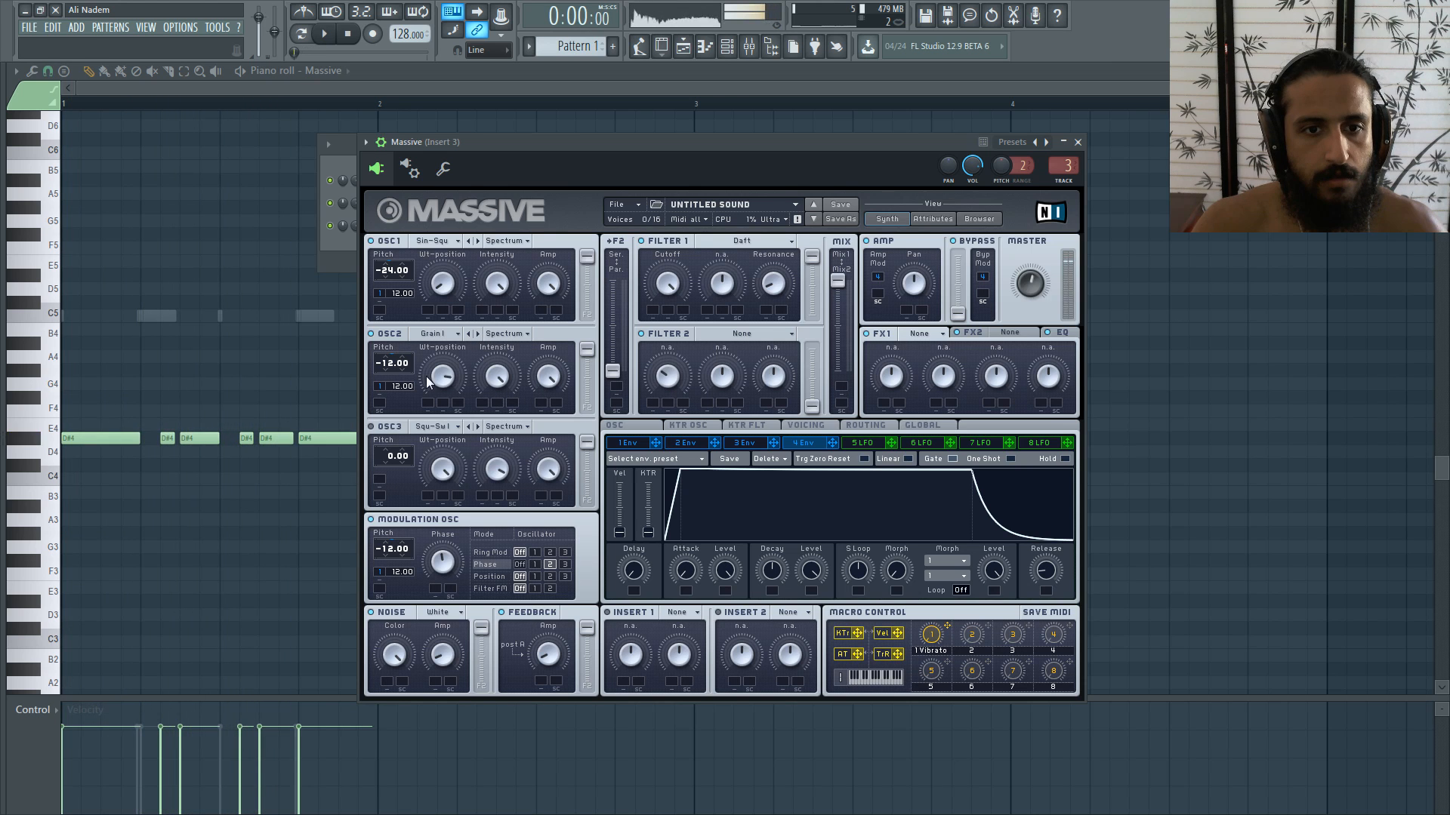
key(space)
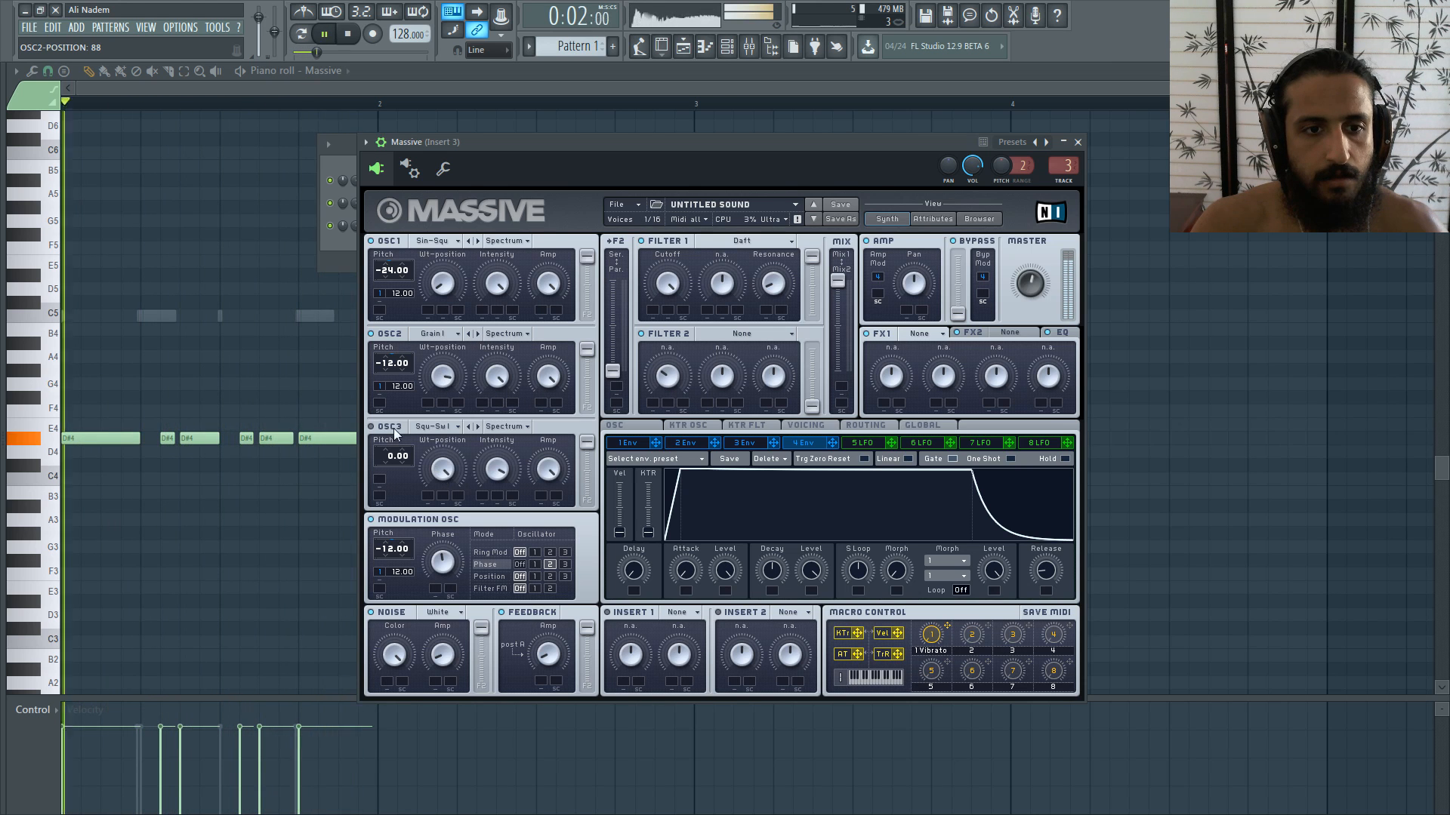
Step: Enable oscillator 3 with its pitch at -12.00, and compare phase modulation on oscillator 3 before returning it to oscillator 2
click(371, 426)
drag(397, 457, 396, 474)
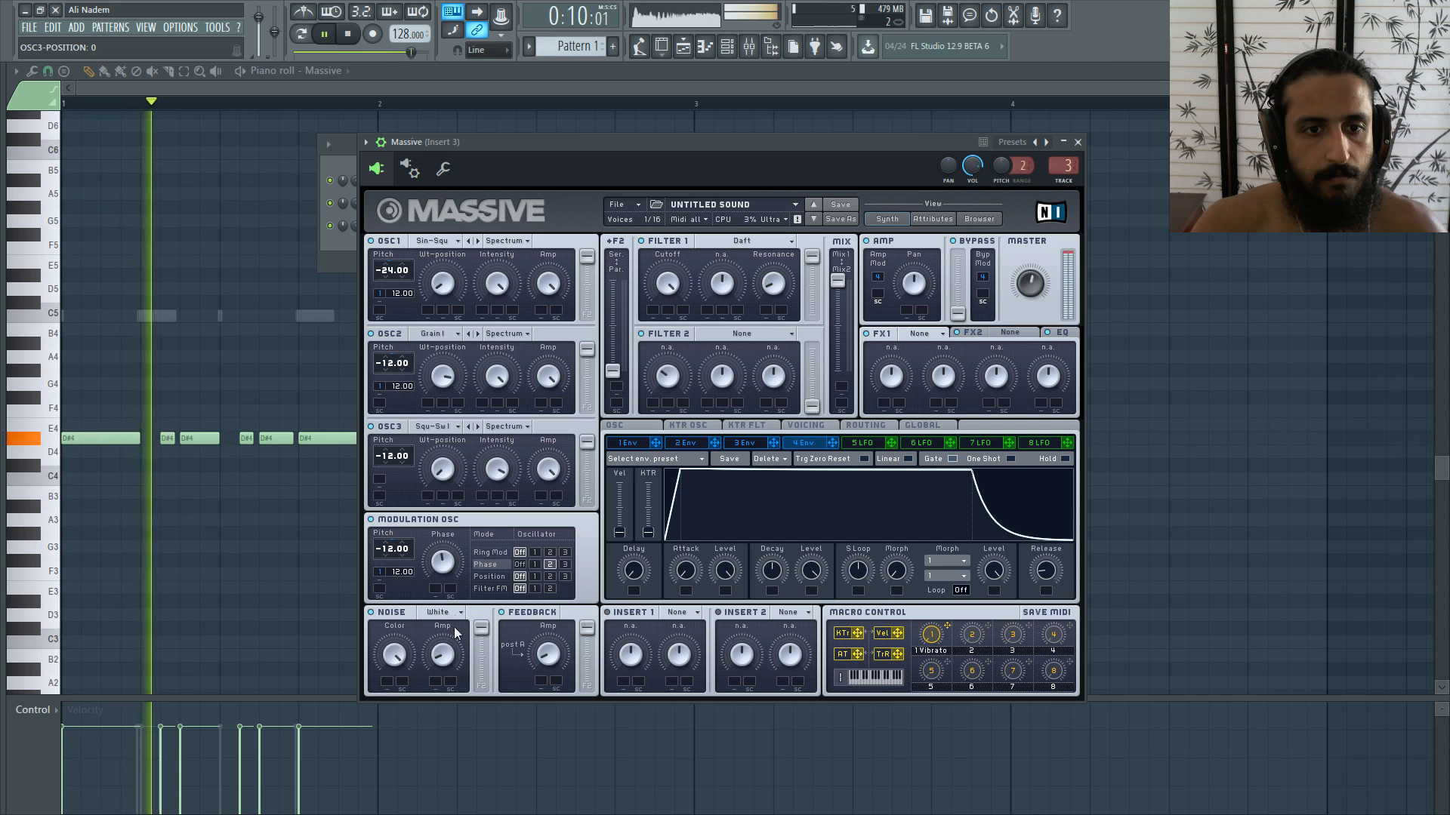
click(564, 565)
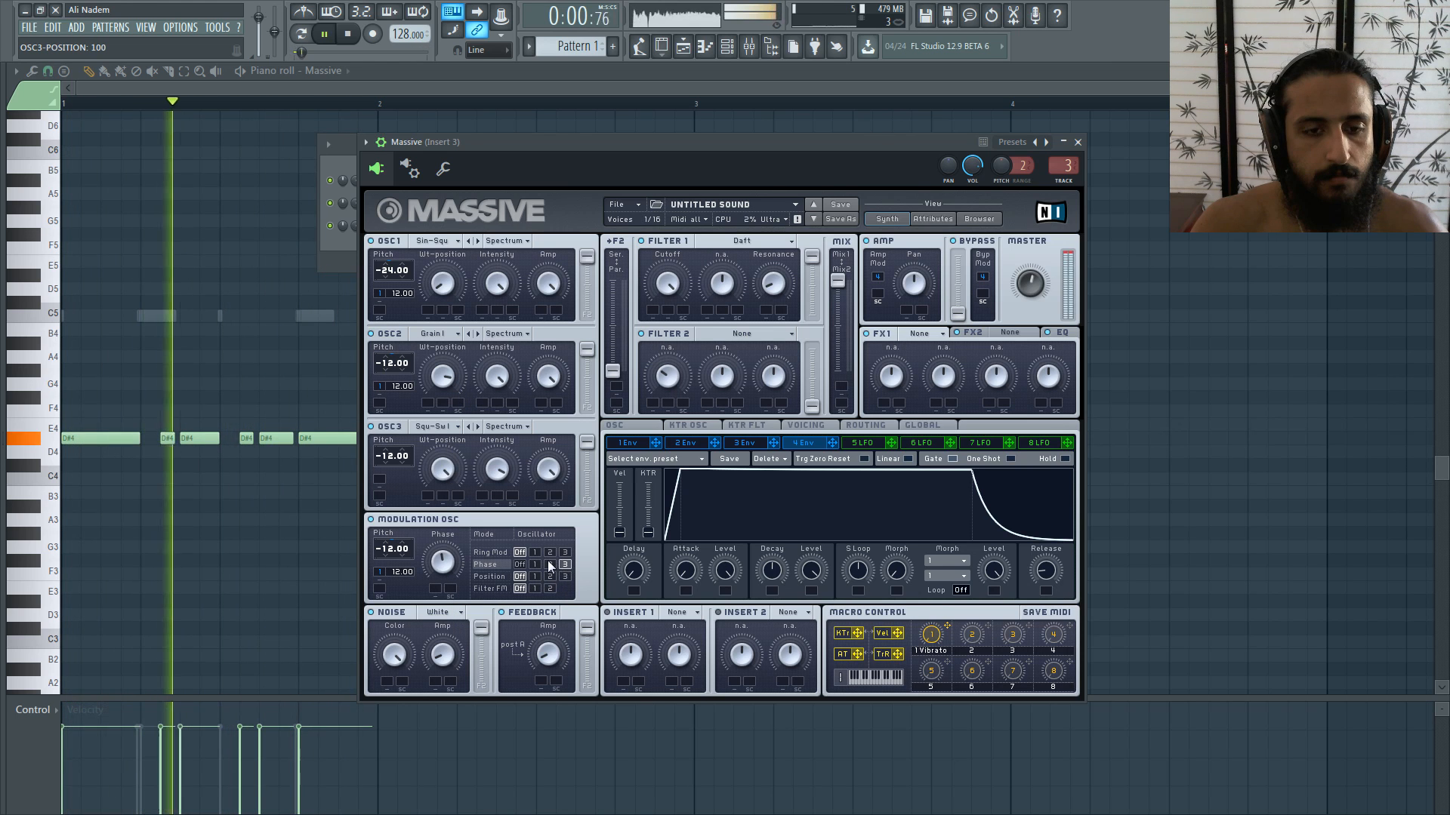
click(550, 564)
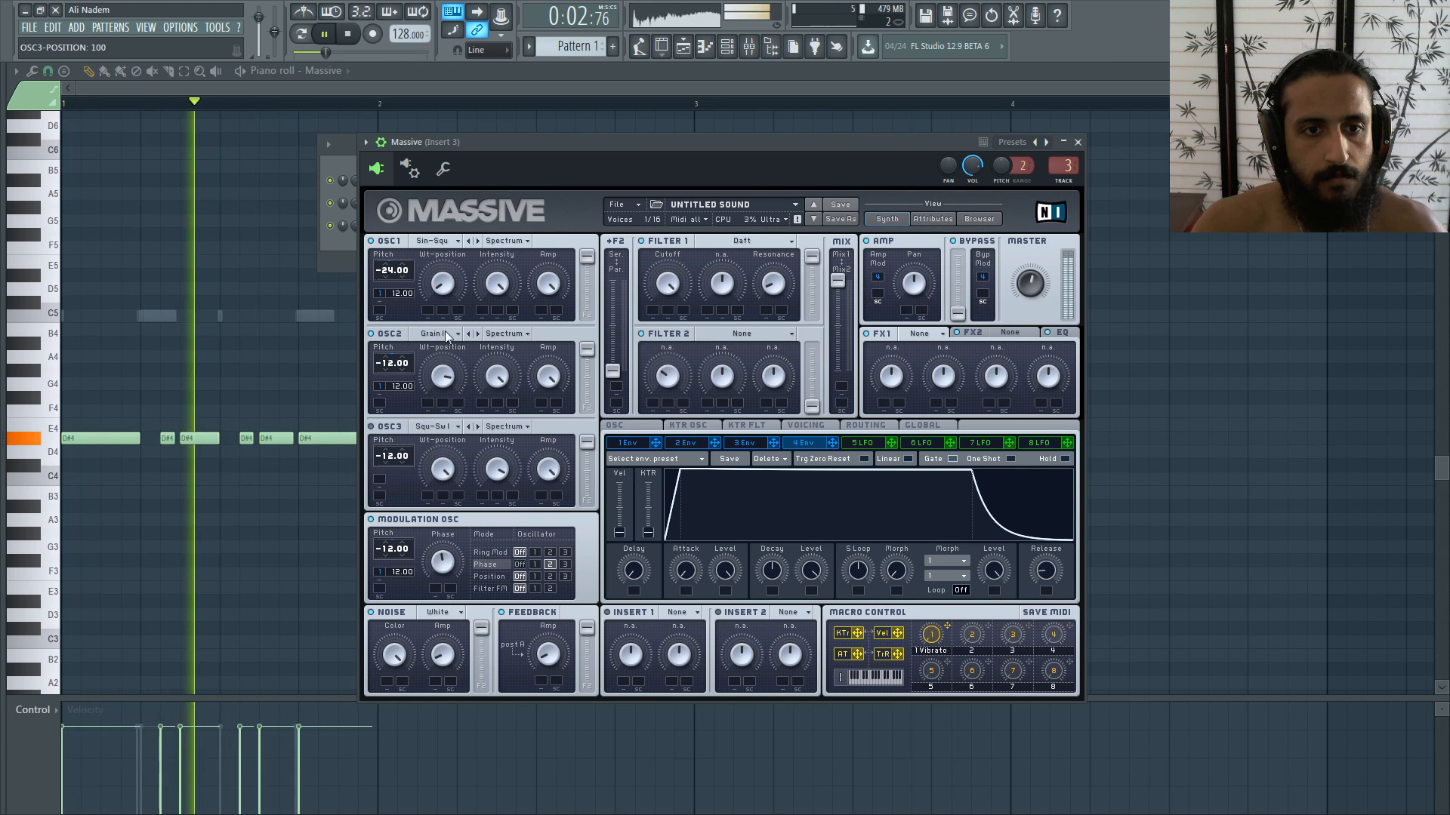
Step: Audition further oscillator 2 wavetables, from Sketchy through VA-Sync and Plysaw I, and stop on Plath III with the wavetable position at 85
click(478, 333)
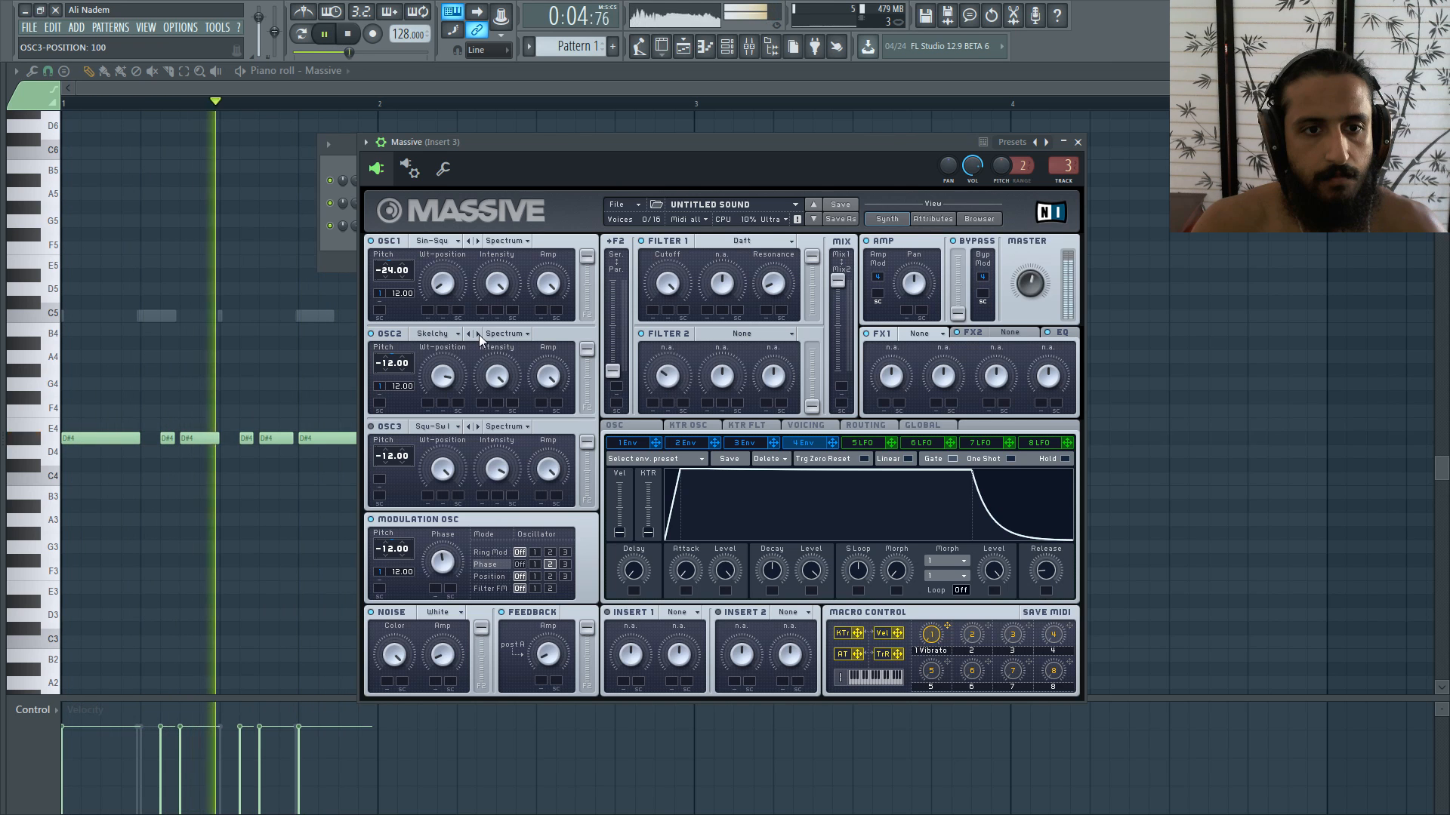
click(478, 333)
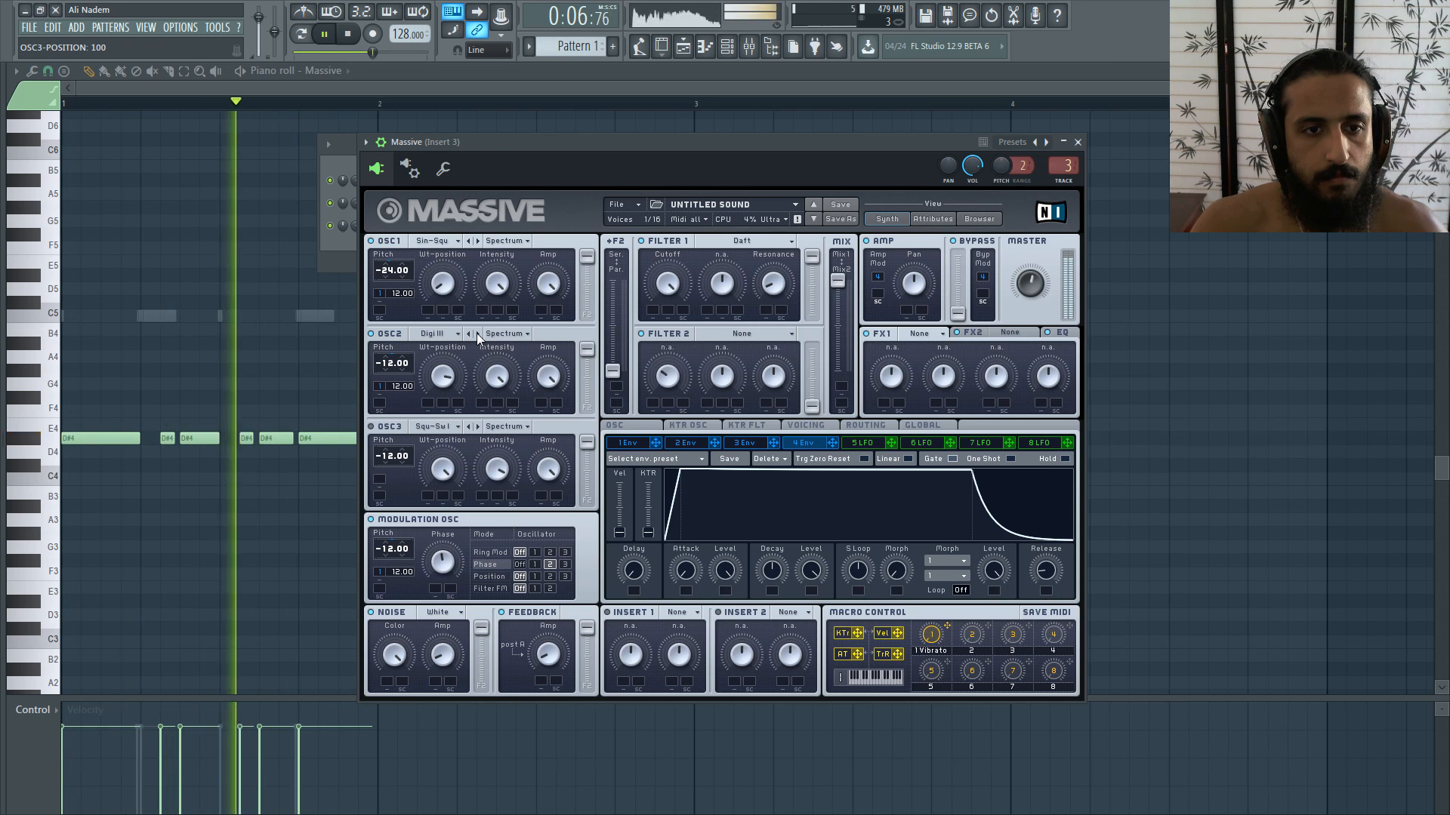
click(478, 333)
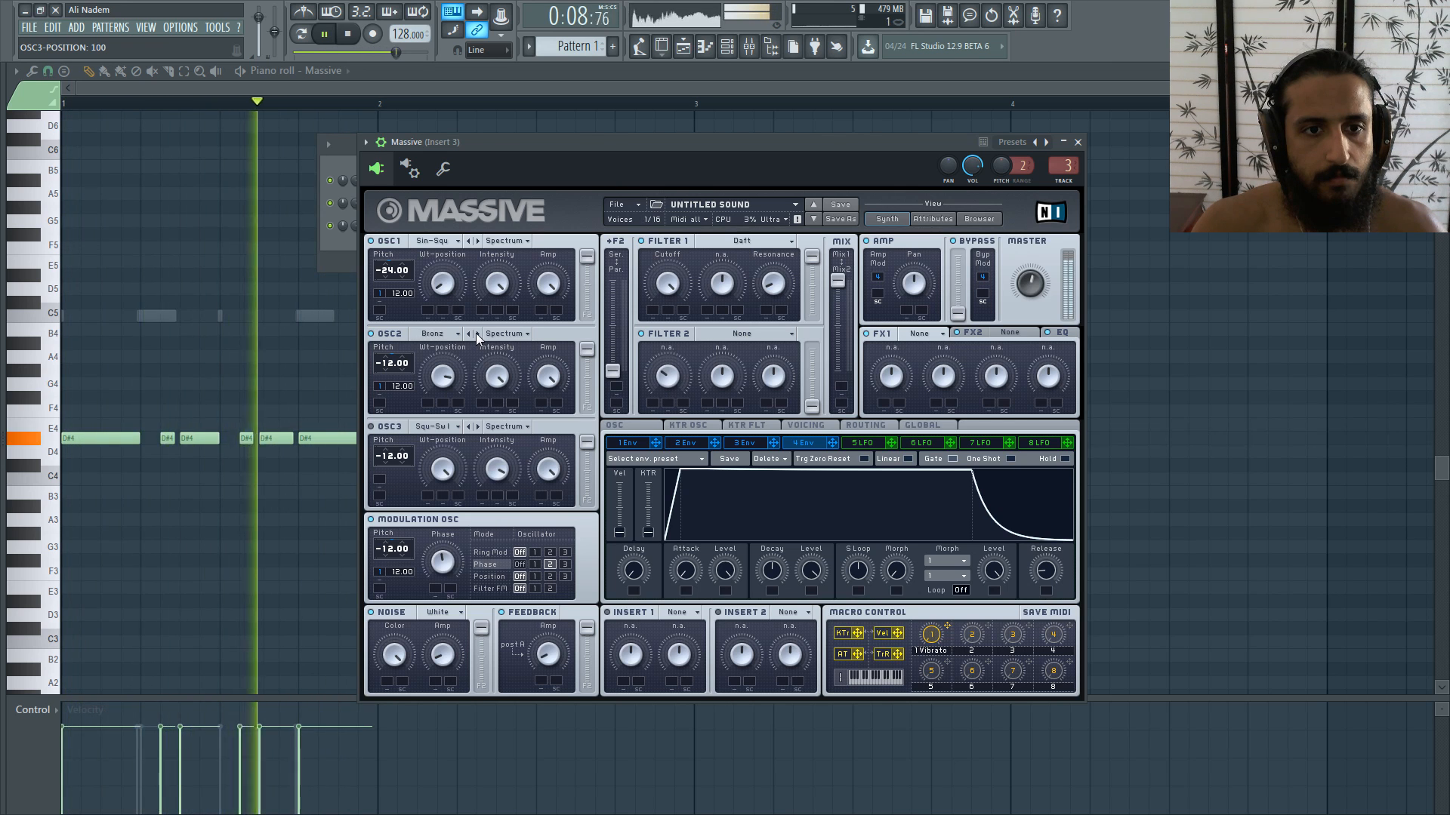
click(478, 334)
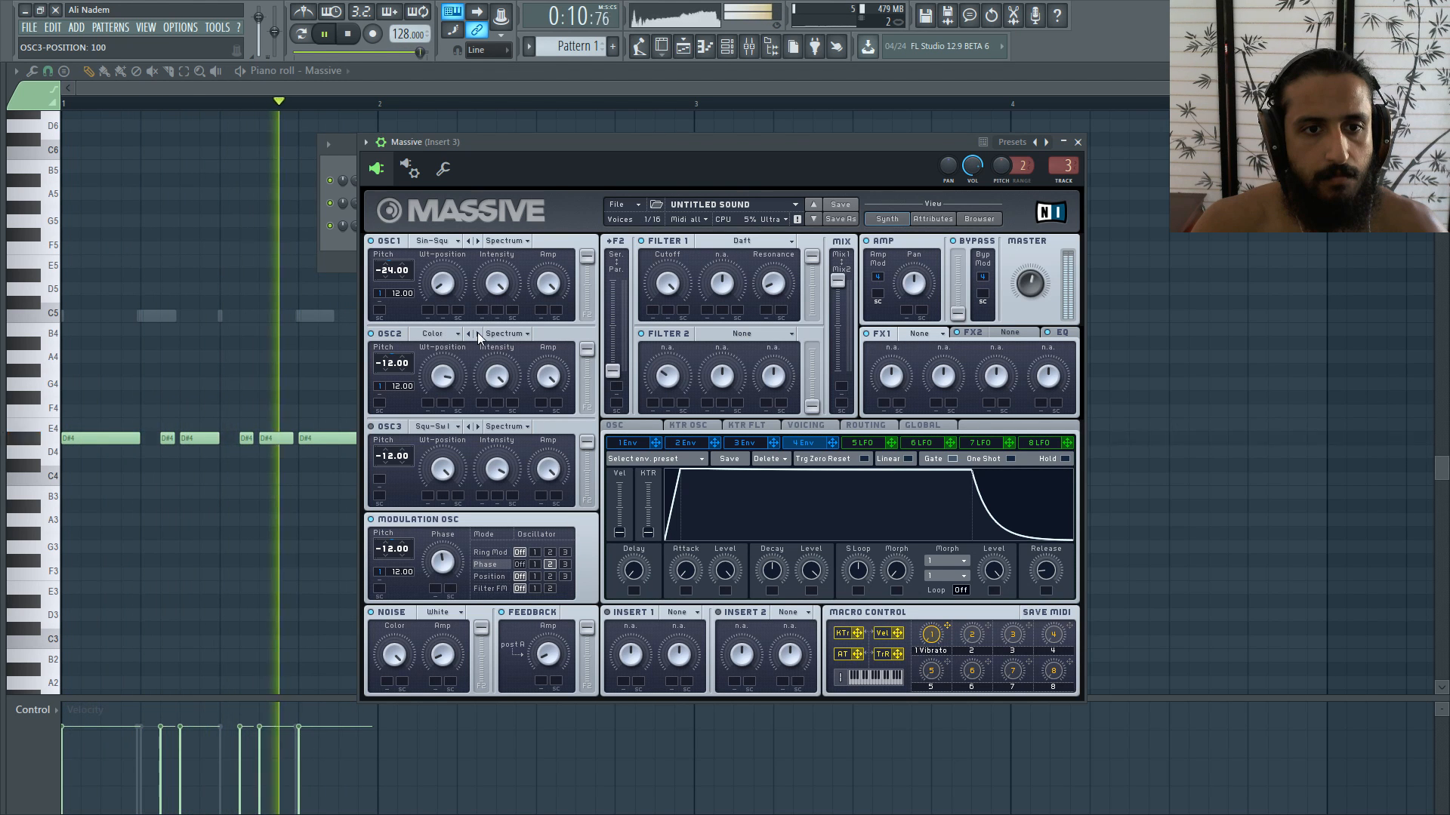
click(477, 334)
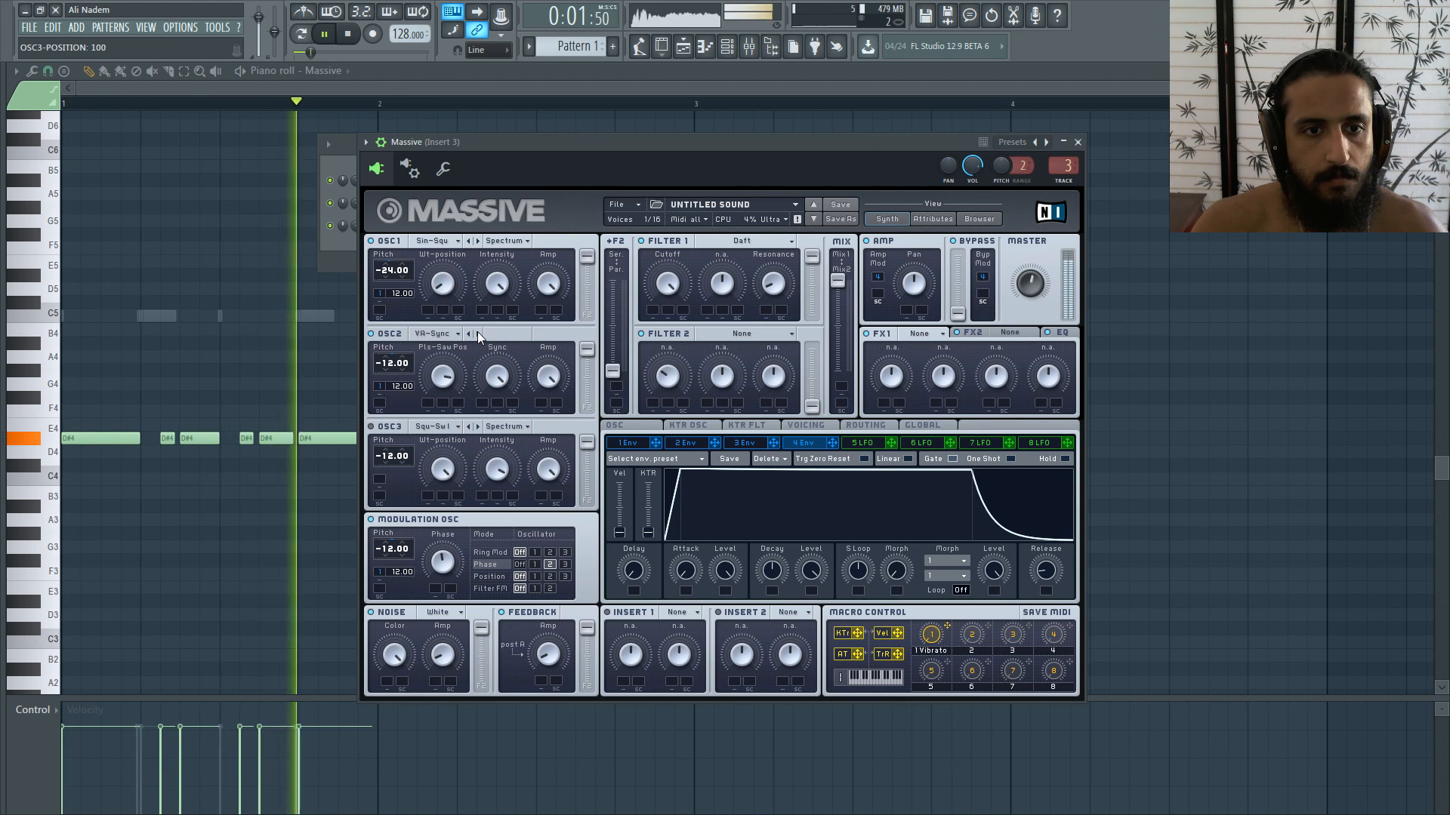
click(478, 334)
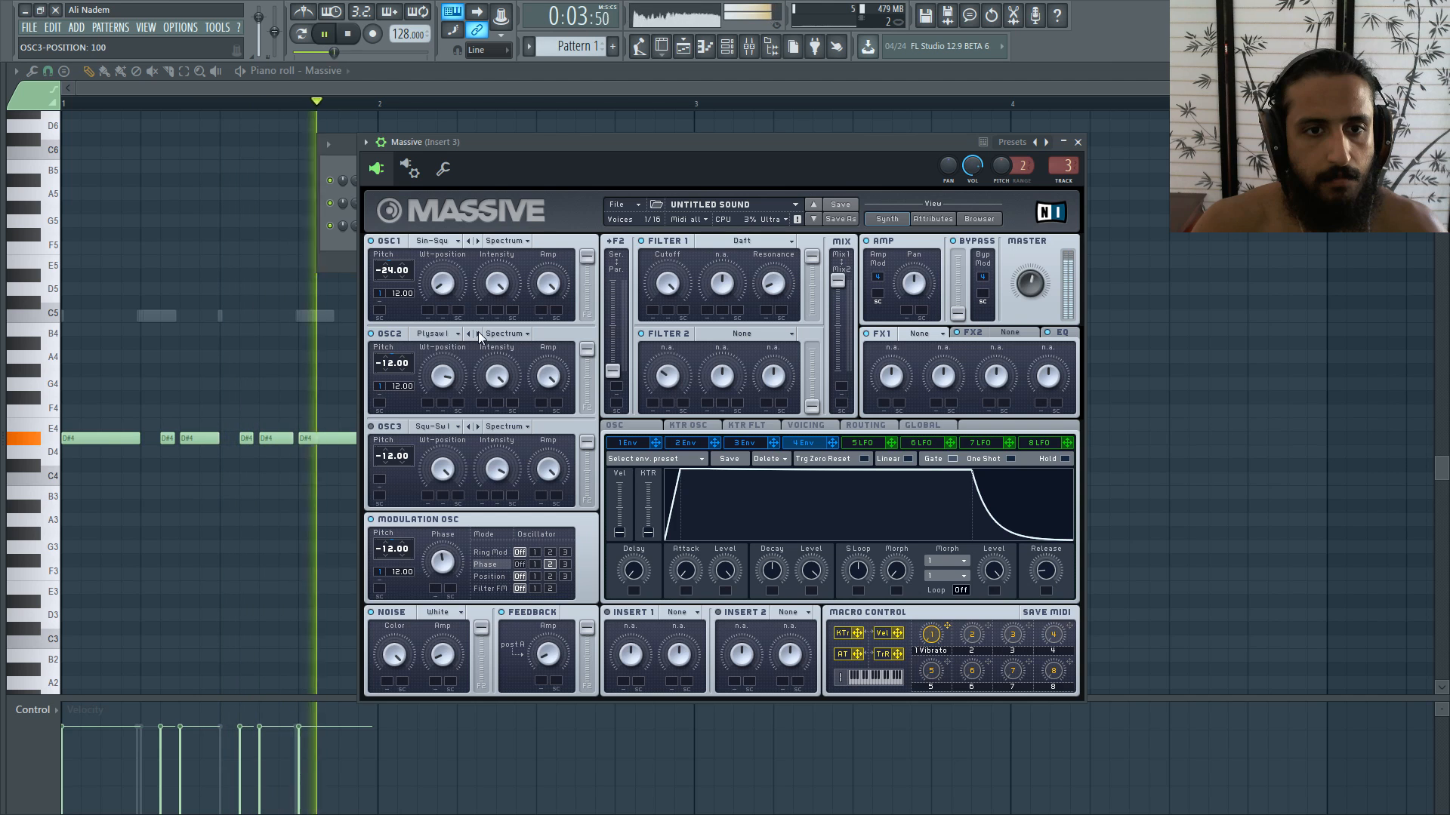
click(478, 334)
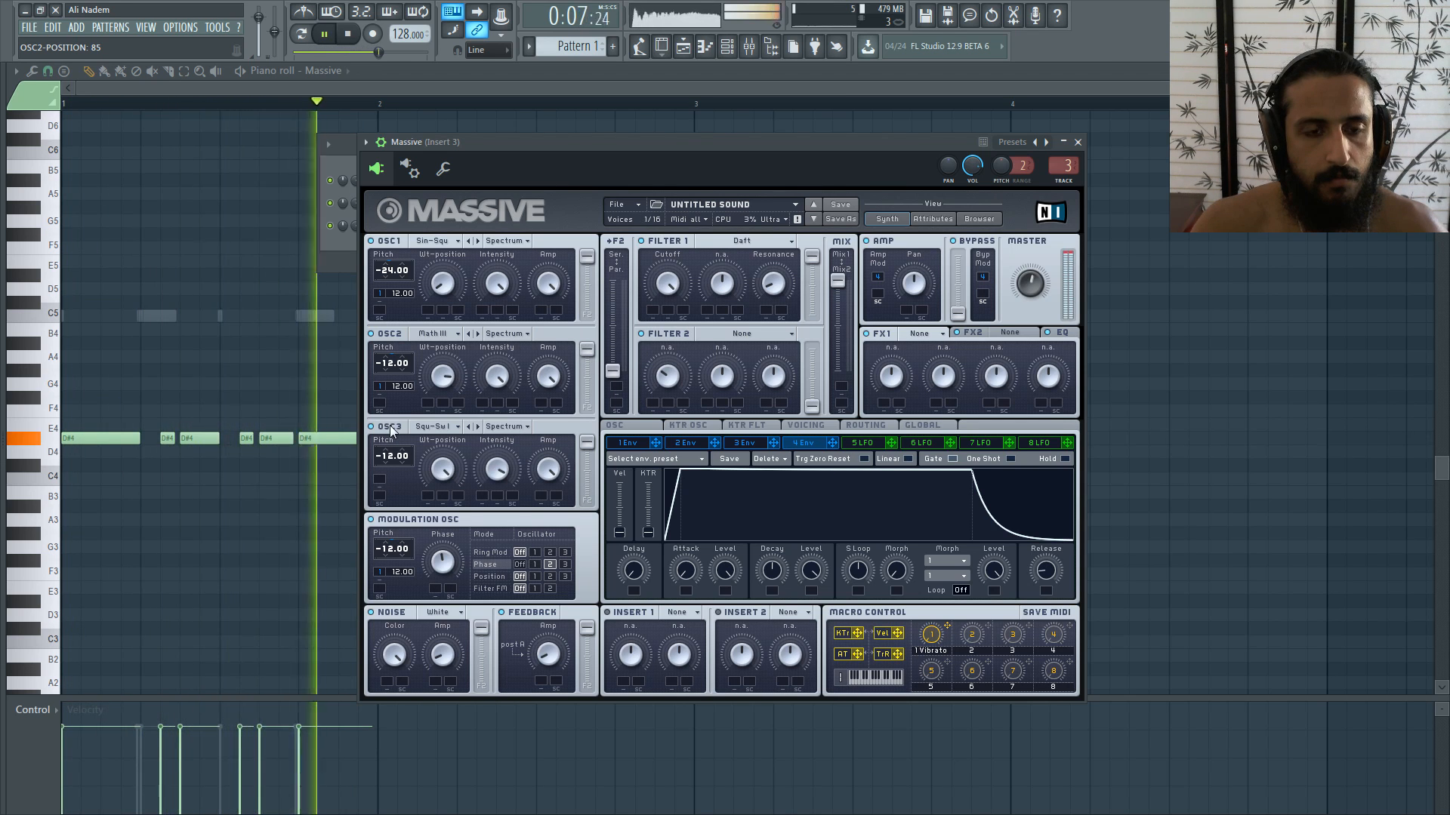
Step: Stop playback and try to assign envelope 2 to modulate oscillator 3's pitch
click(685, 444)
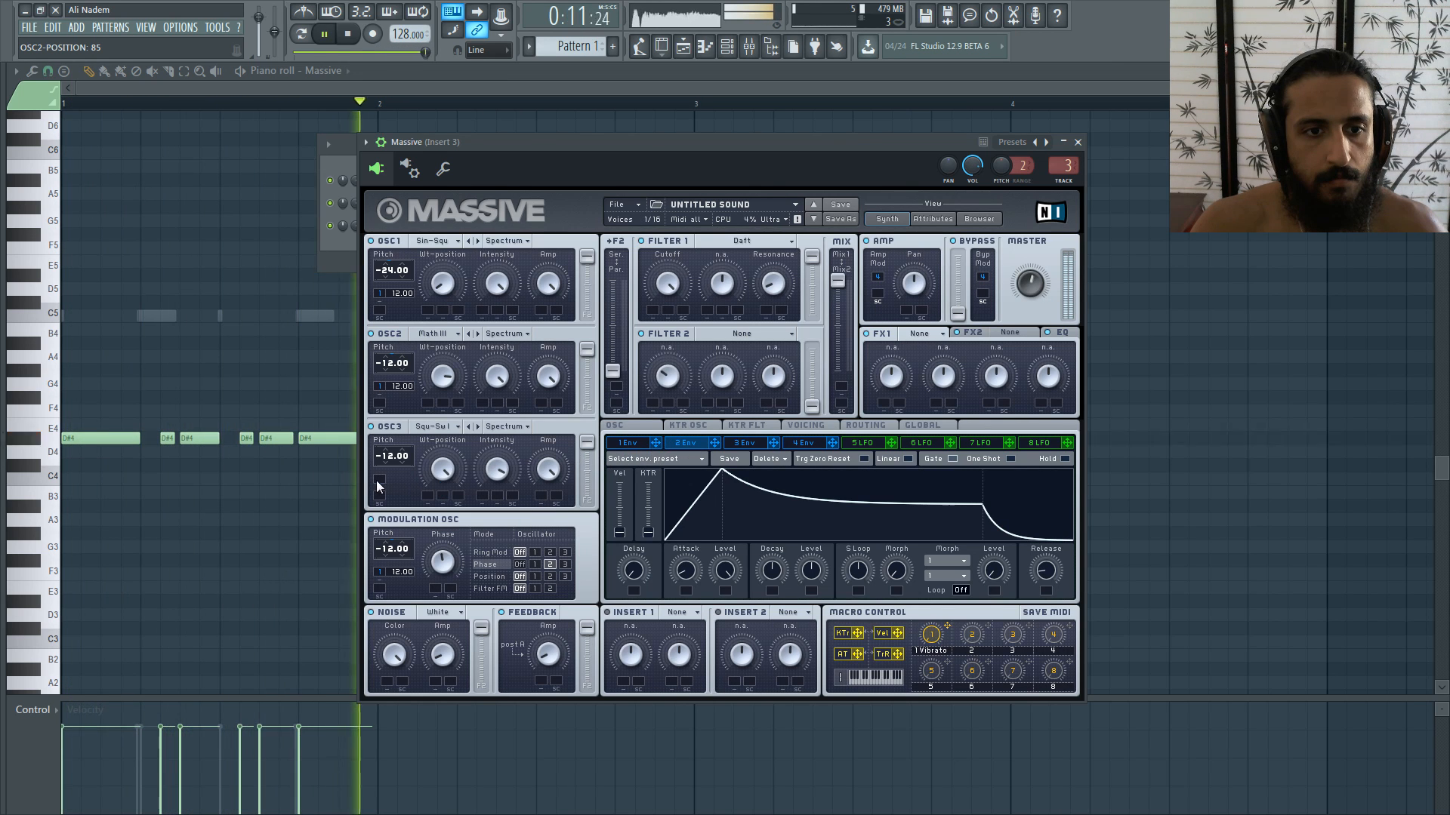
key(space)
drag(655, 443, 379, 479)
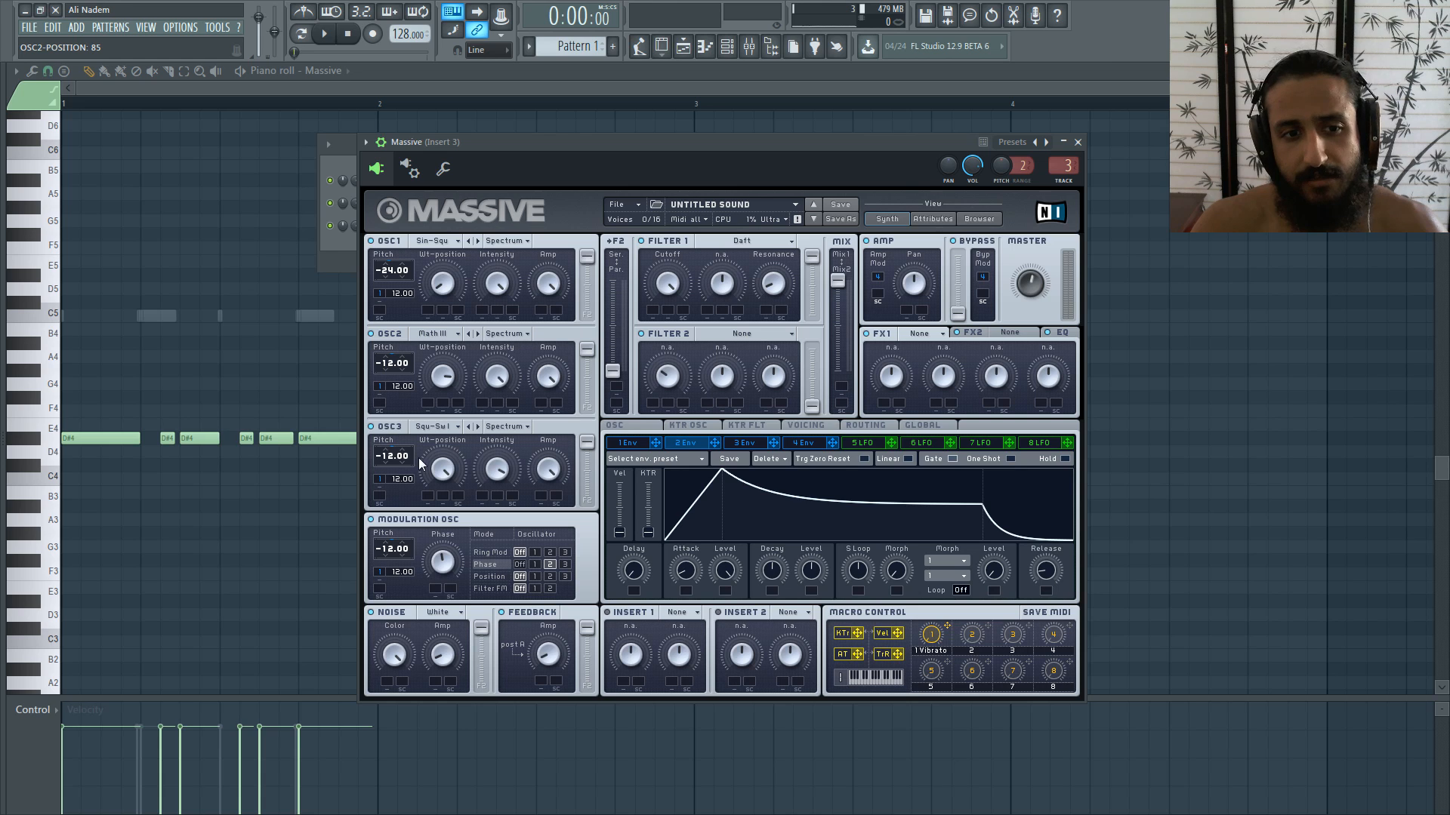
Step: Display envelope 1 and look over the effects available for Insert 1
click(616, 444)
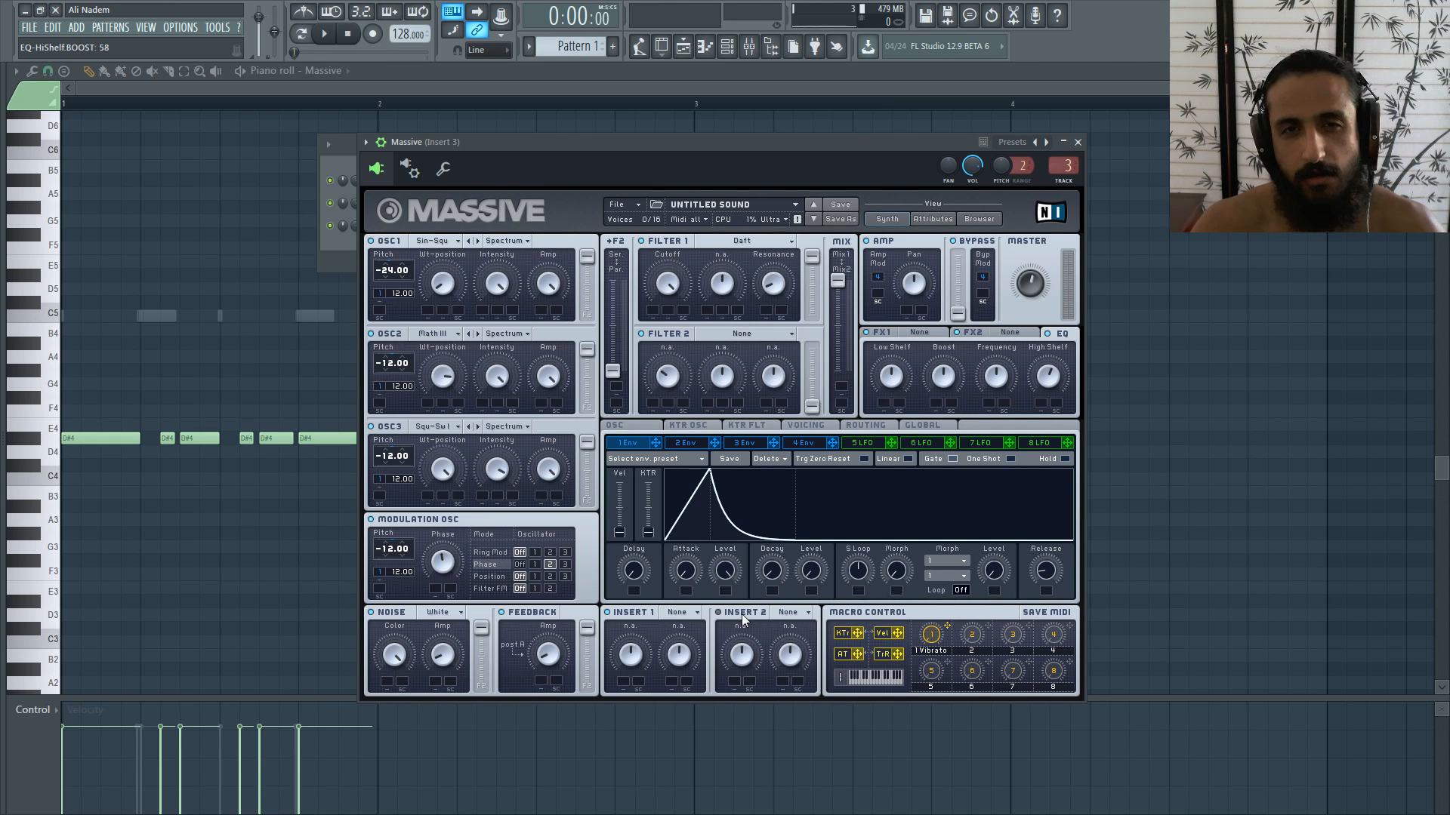
click(690, 612)
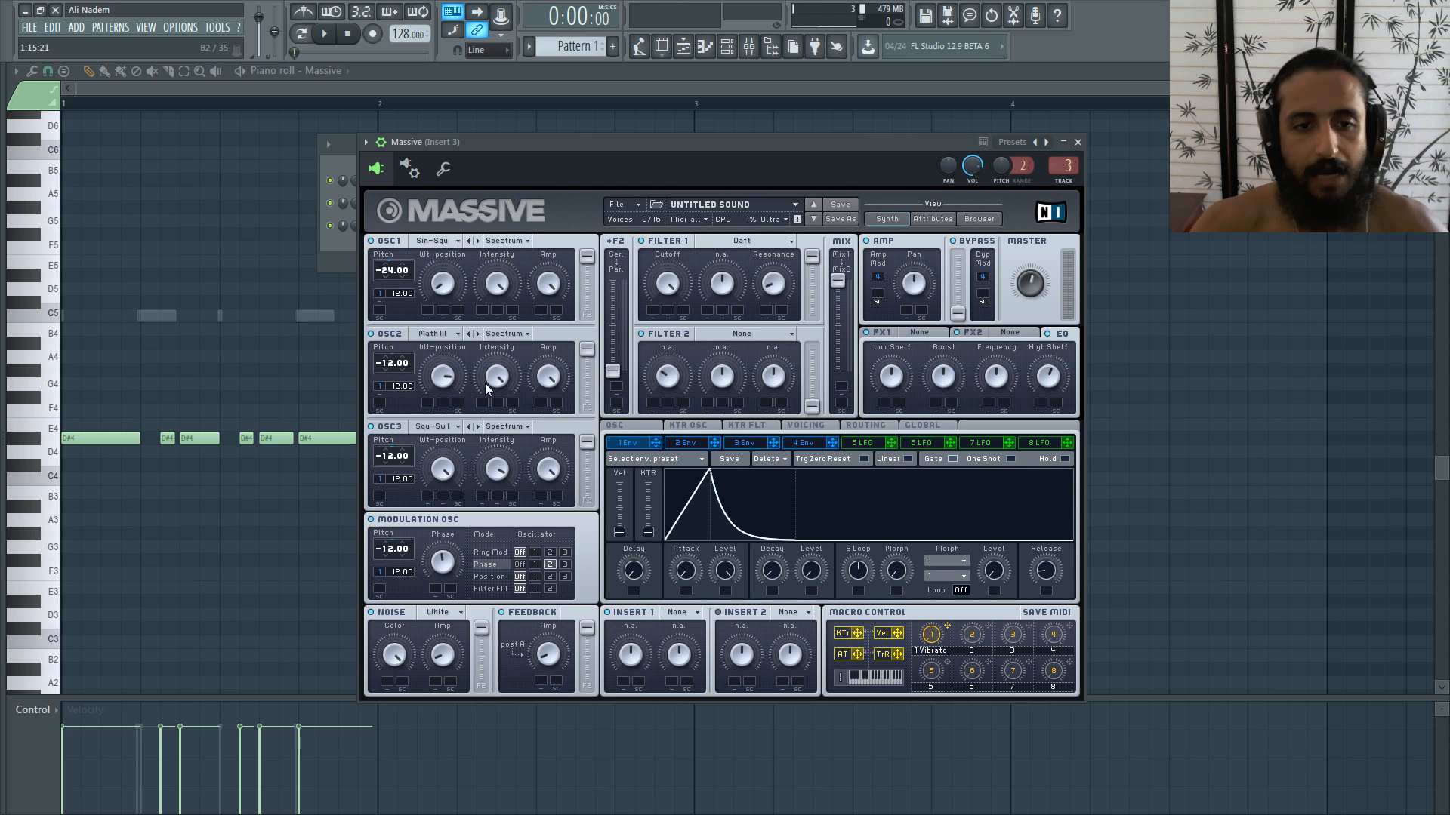
Step: Change oscillator 2 to the Esca I wavetable with its position at 81, and set the master volume to 54
click(477, 333)
drag(440, 378, 441, 377)
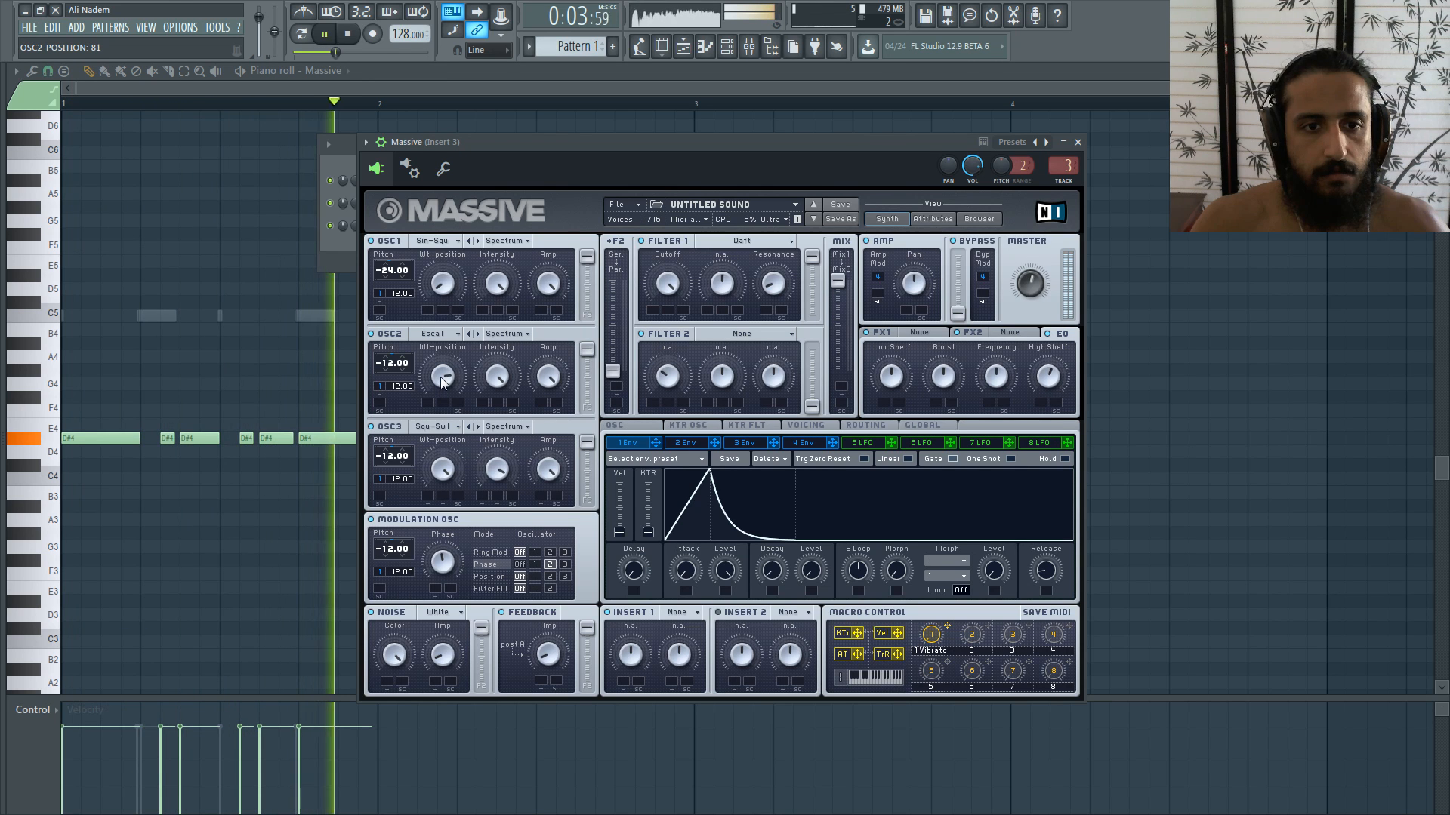
drag(1027, 285, 1027, 295)
Step: Load Reverb into FX2, keep its dry/wet very low at about 2, and reduce its size while checking against playback
click(1004, 333)
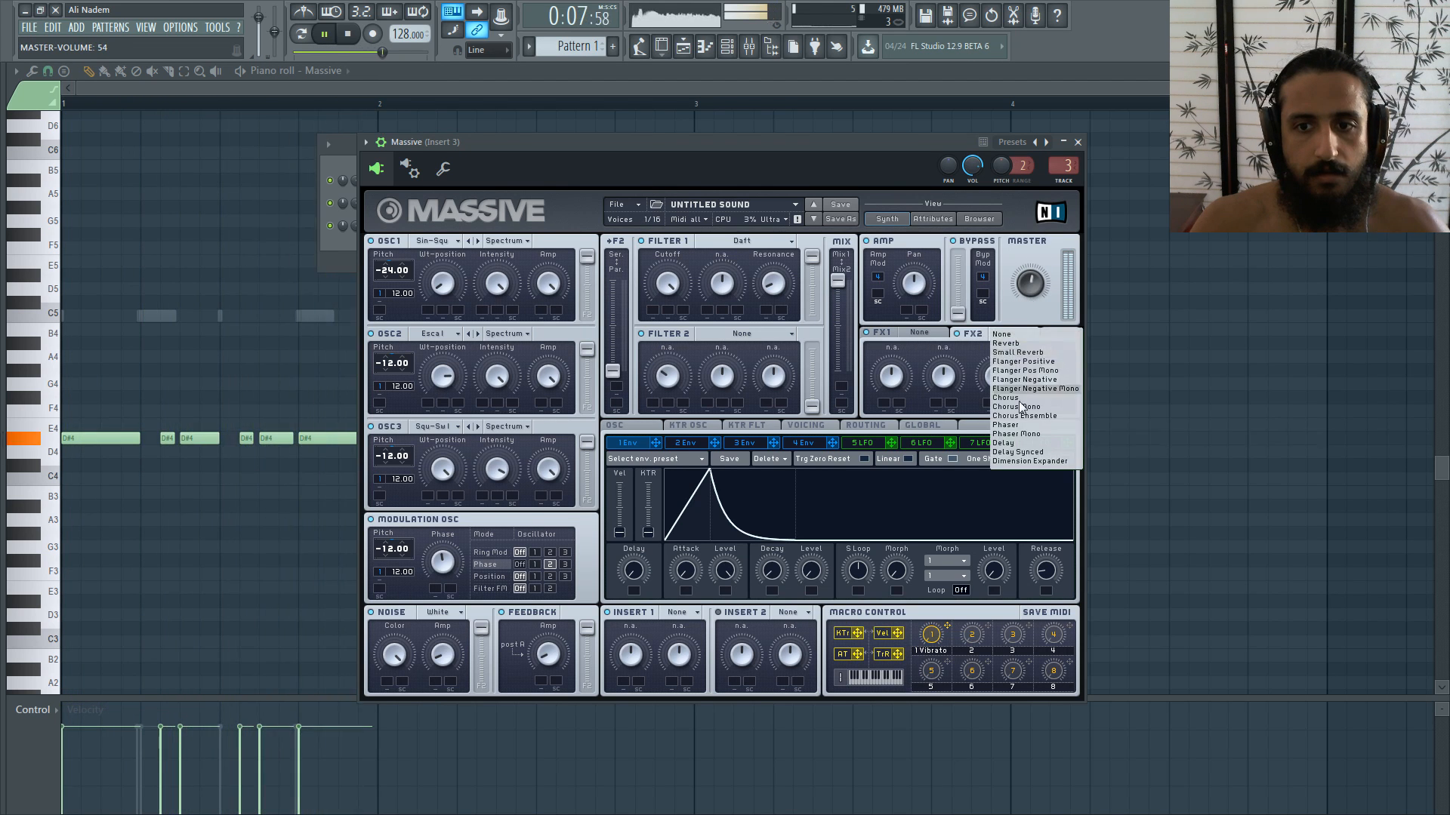
click(1006, 343)
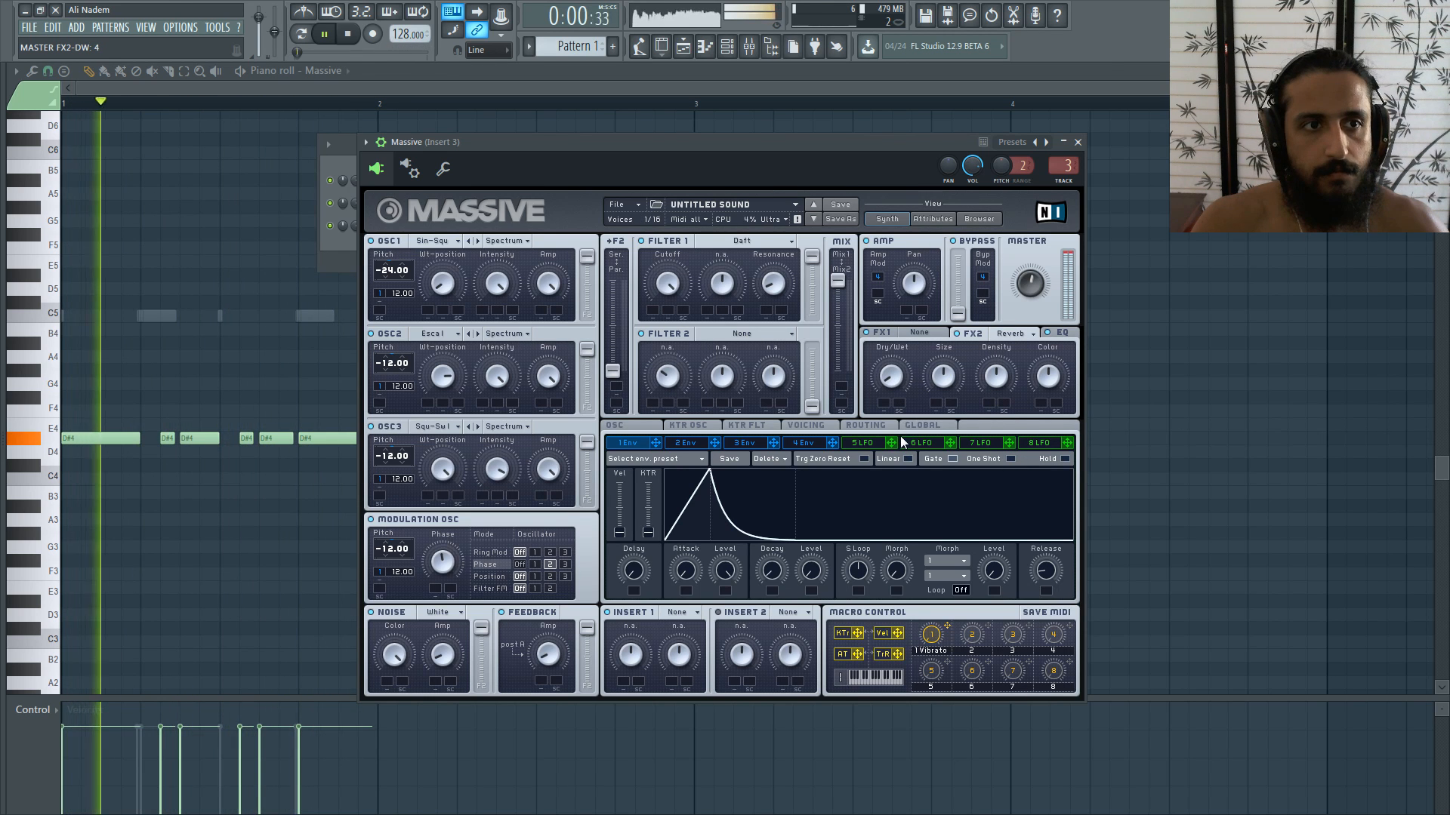
key(space)
drag(945, 375, 890, 375)
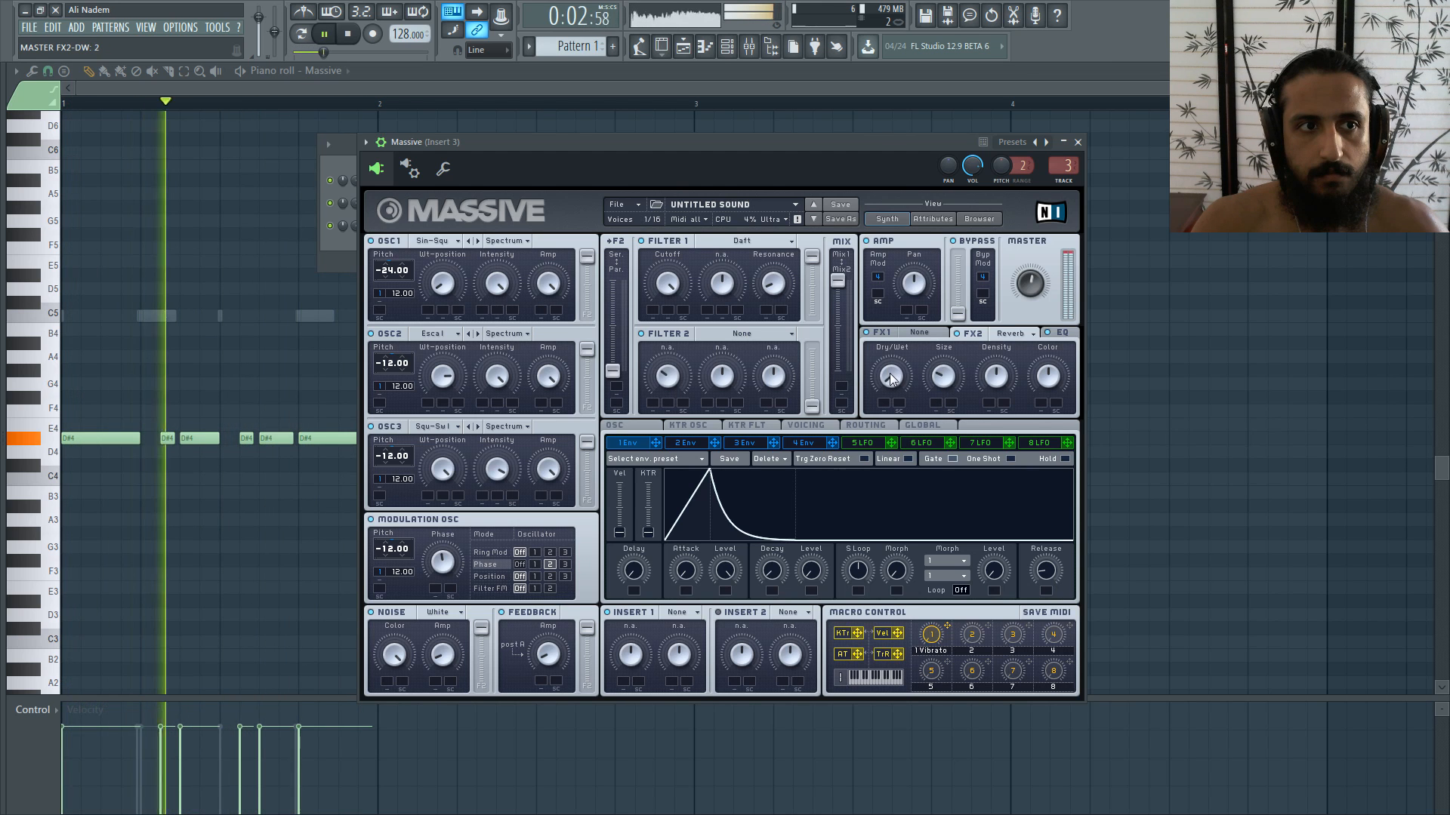
key(space)
key(space)
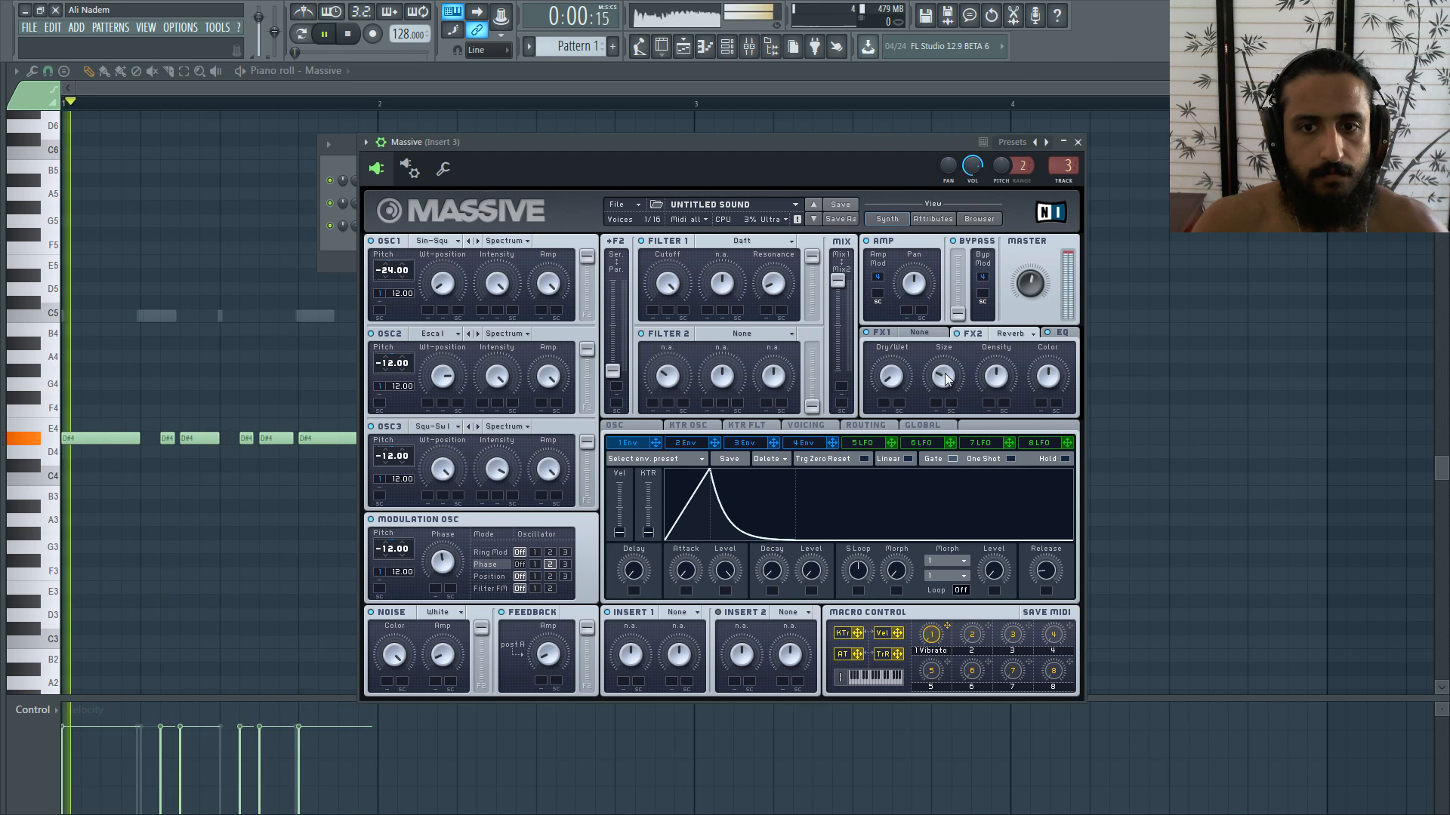
Step: Shorten the first D#4 note to three steps and mute the SNARE channel
key(space)
mouse_move(140, 439)
mouse_down()
mouse_move(102, 438)
mouse_move(121, 439)
mouse_up()
key(space)
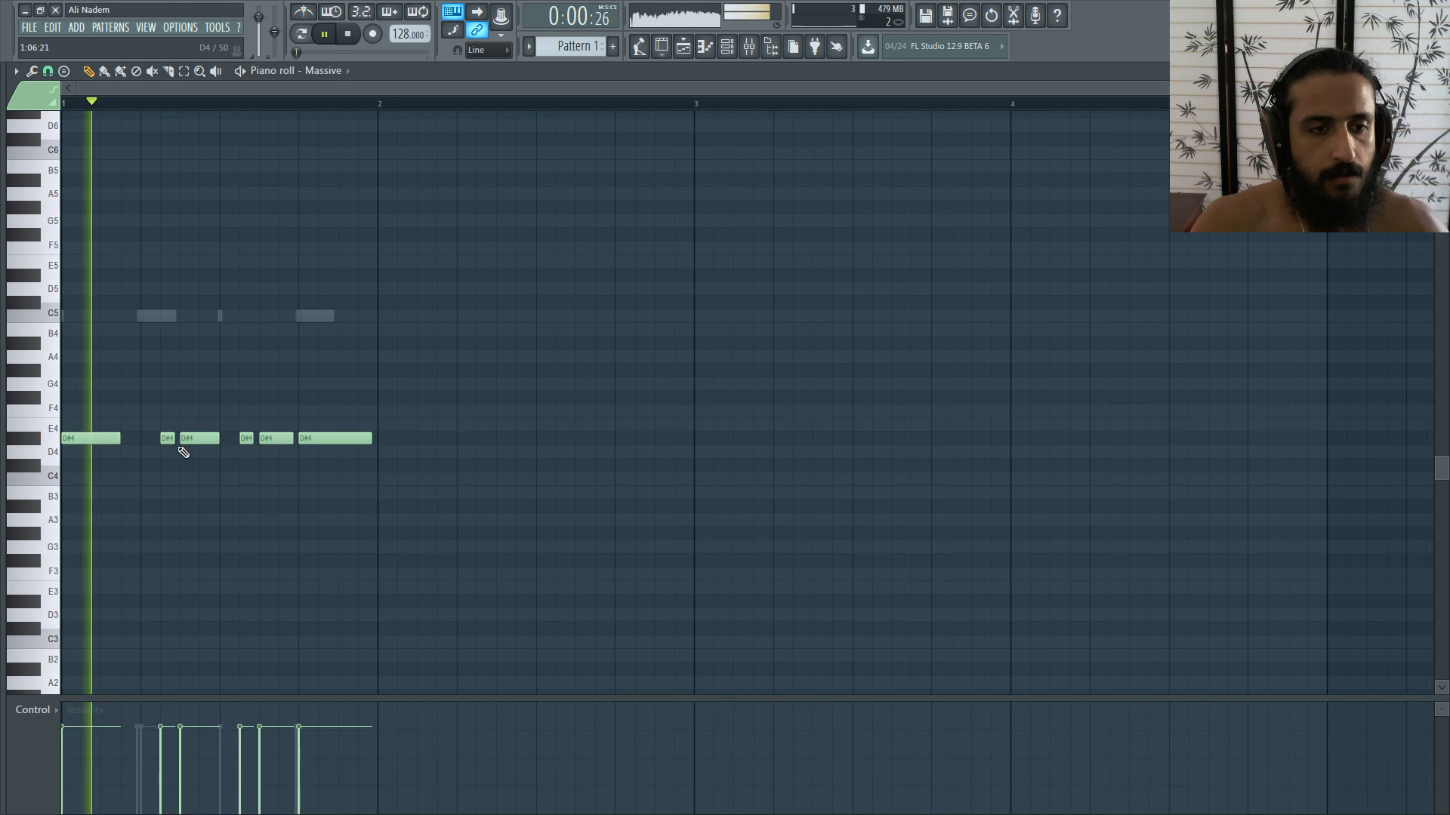
click(727, 46)
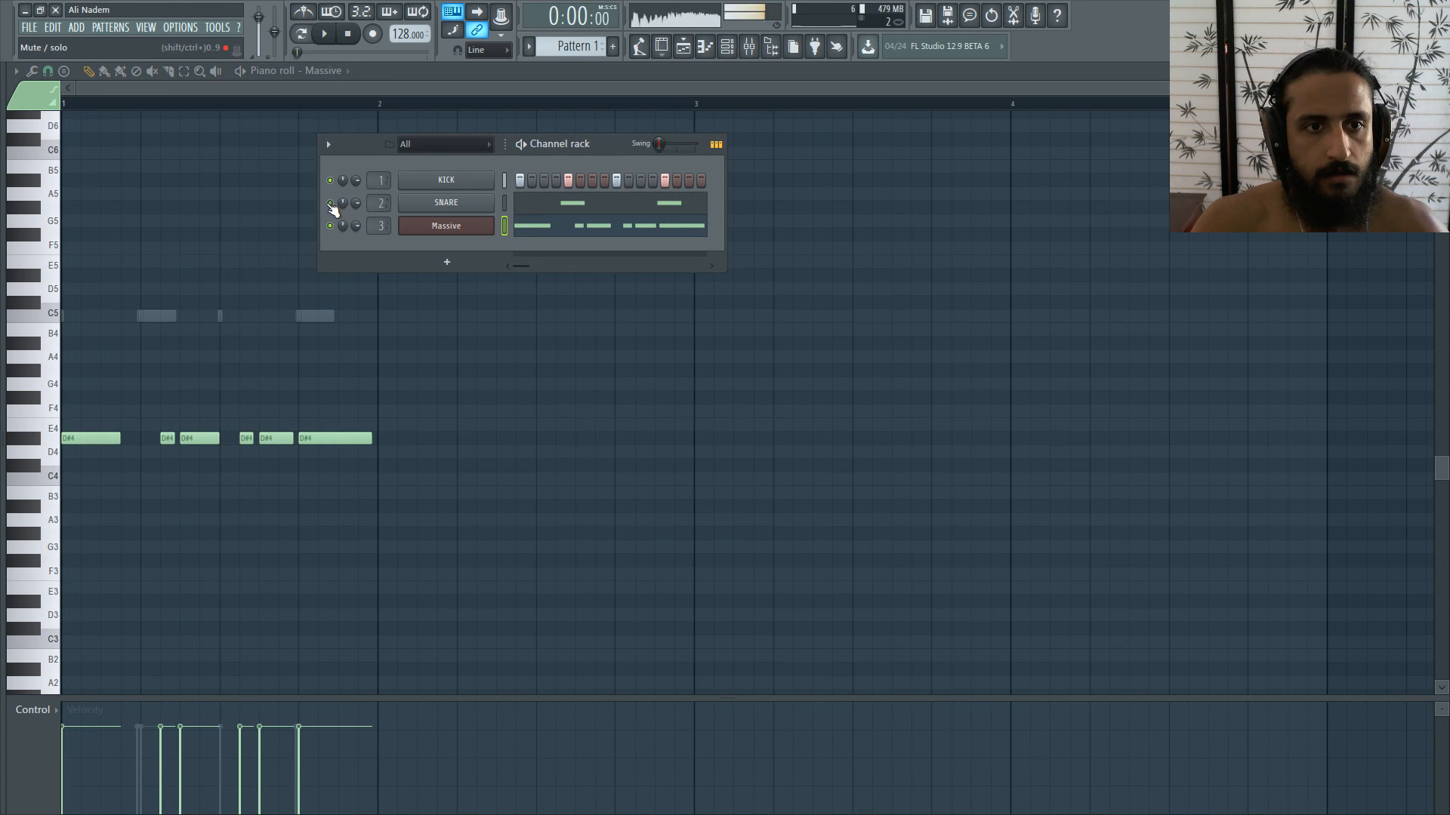
key(space)
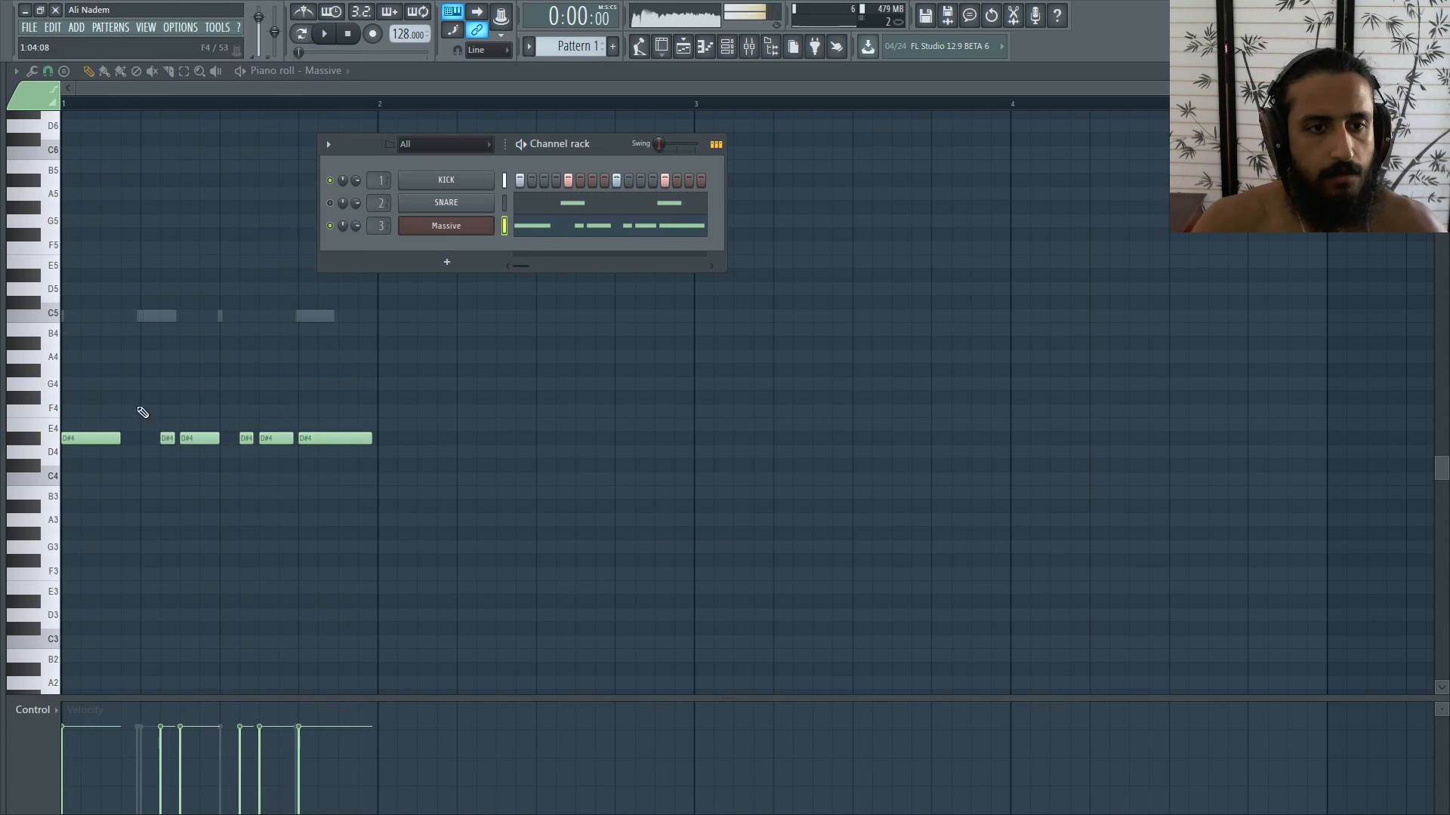
Step: Delete the D#4 notes at steps 6, 7, 10 and 11, and add a three-step D#4 note at step 5
right_click(167, 439)
right_click(194, 441)
click(145, 439)
key(space)
right_click(246, 438)
right_click(281, 437)
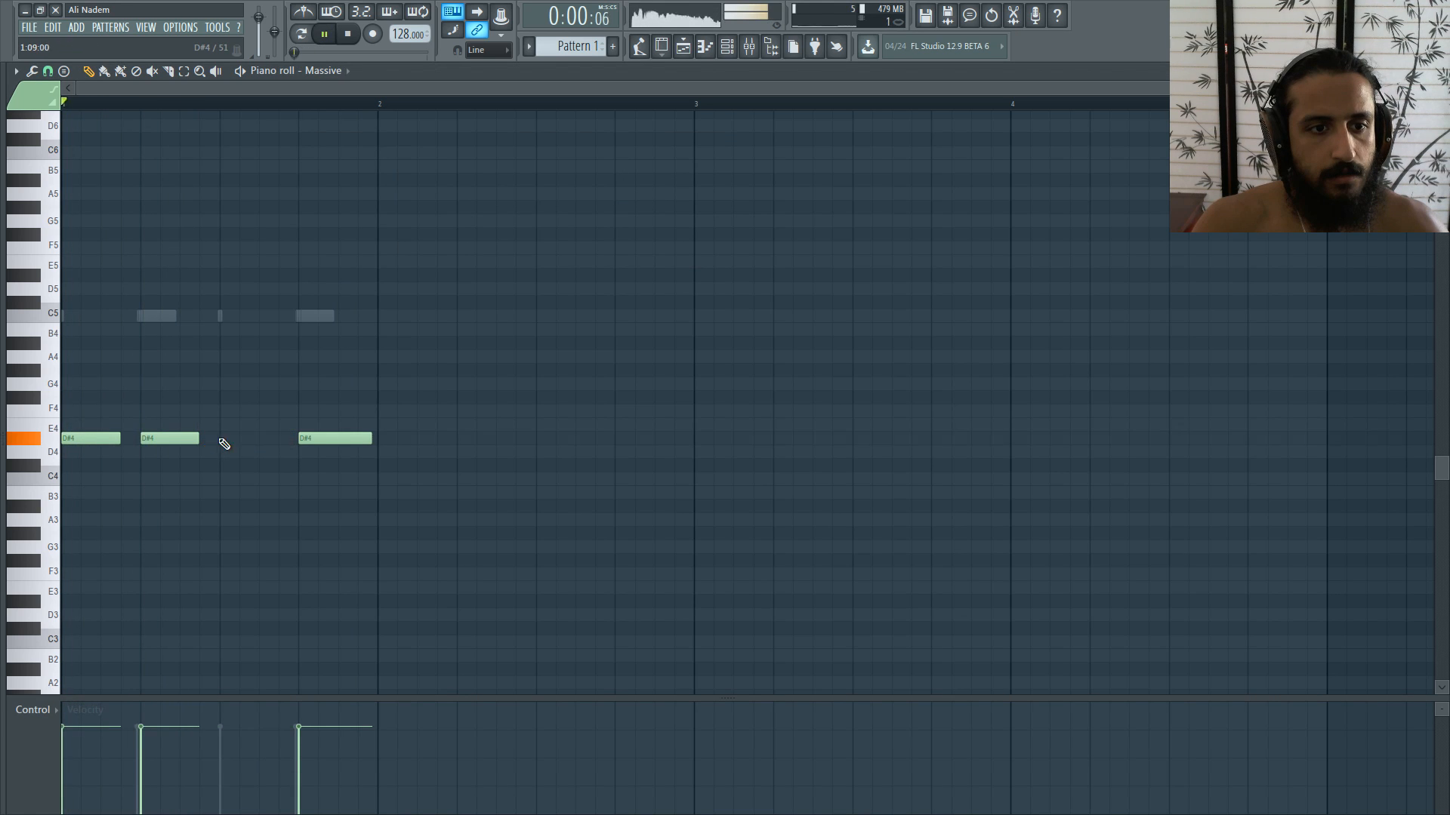
Step: Add a two-step D#4 note at step 9, and replace the step 13 note with two-step notes at steps 12 and 15
click(221, 438)
right_click(327, 439)
click(280, 439)
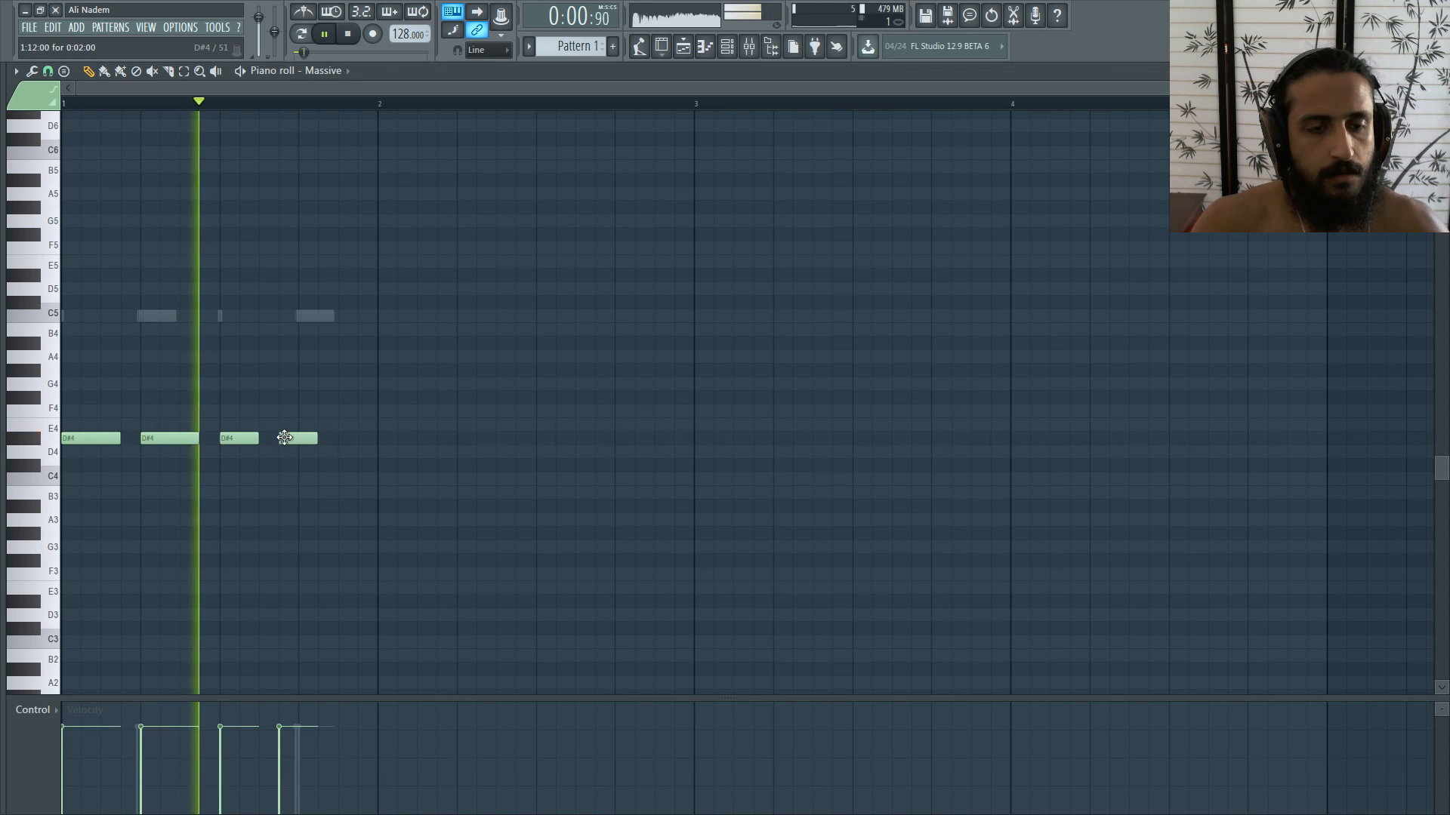
click(341, 438)
key(space)
Step: Replace the D#4 notes at steps 1 and 5 with two-step notes at steps 3 and 6, and play the pattern
right_click(82, 440)
key(space)
click(102, 438)
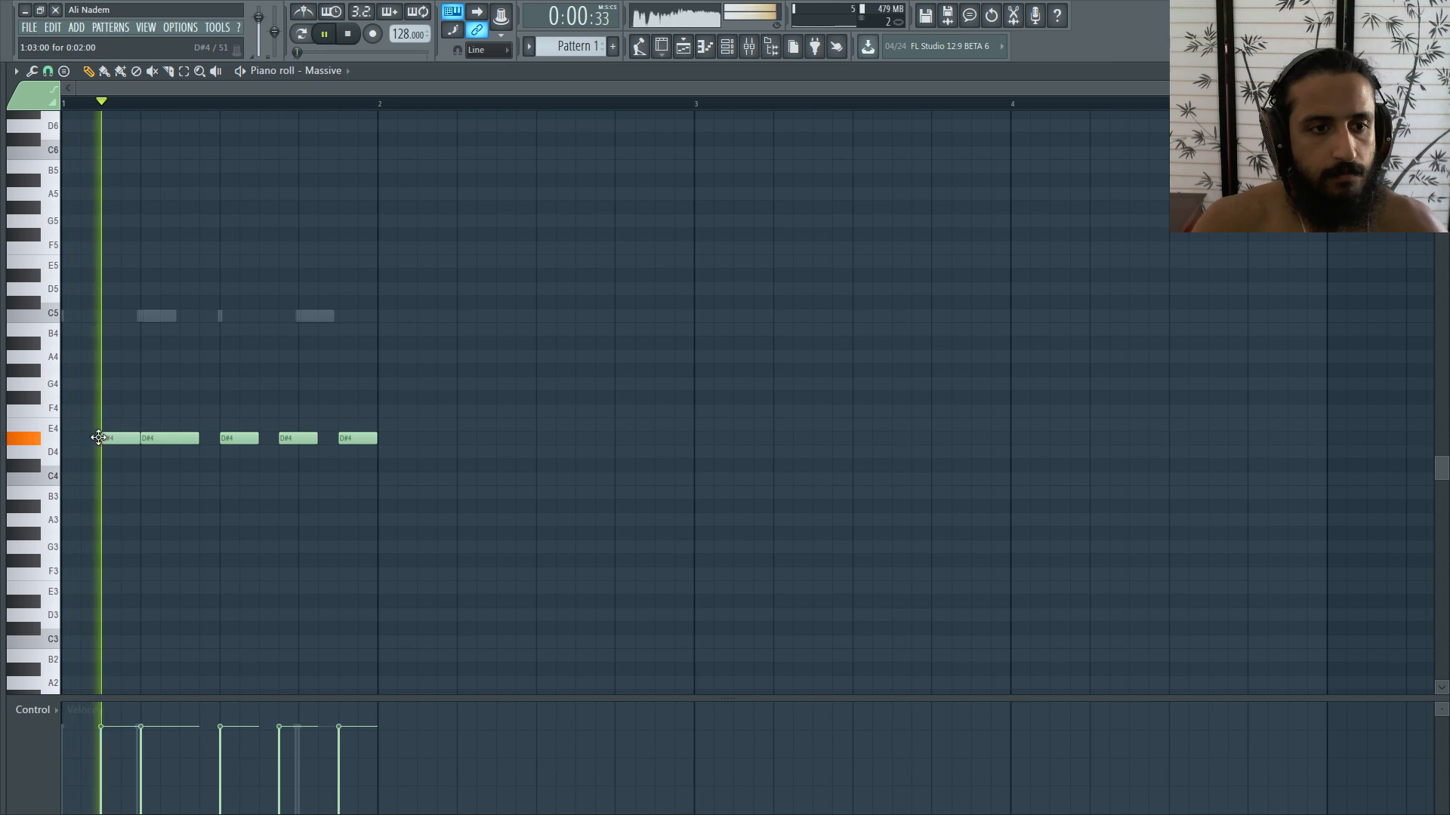
right_click(178, 439)
key(space)
key(space)
click(162, 438)
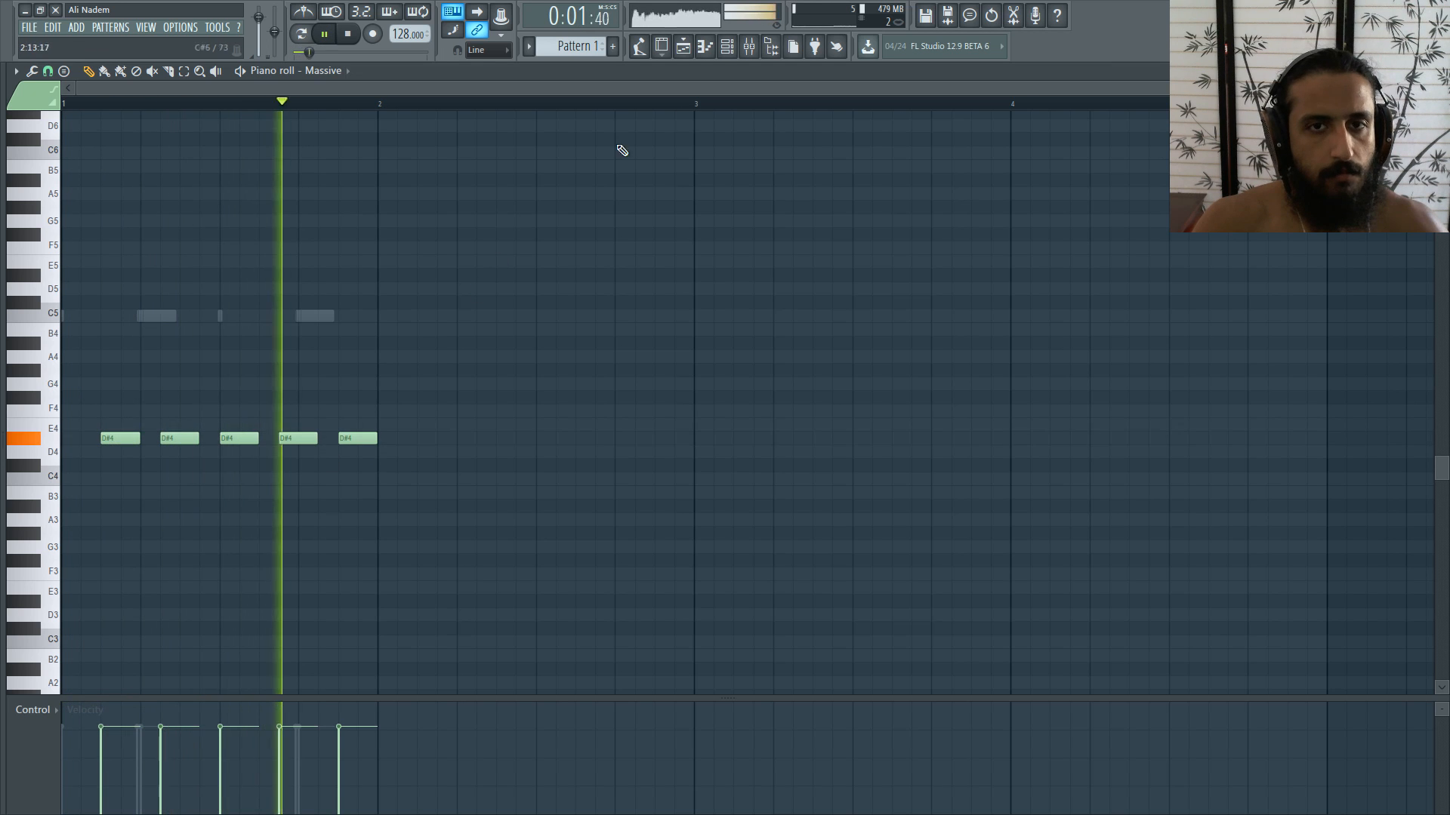
Step: Reopen the Massive synth and change oscillator 2's wavetable to Additiv V while the pattern plays
click(727, 47)
click(482, 225)
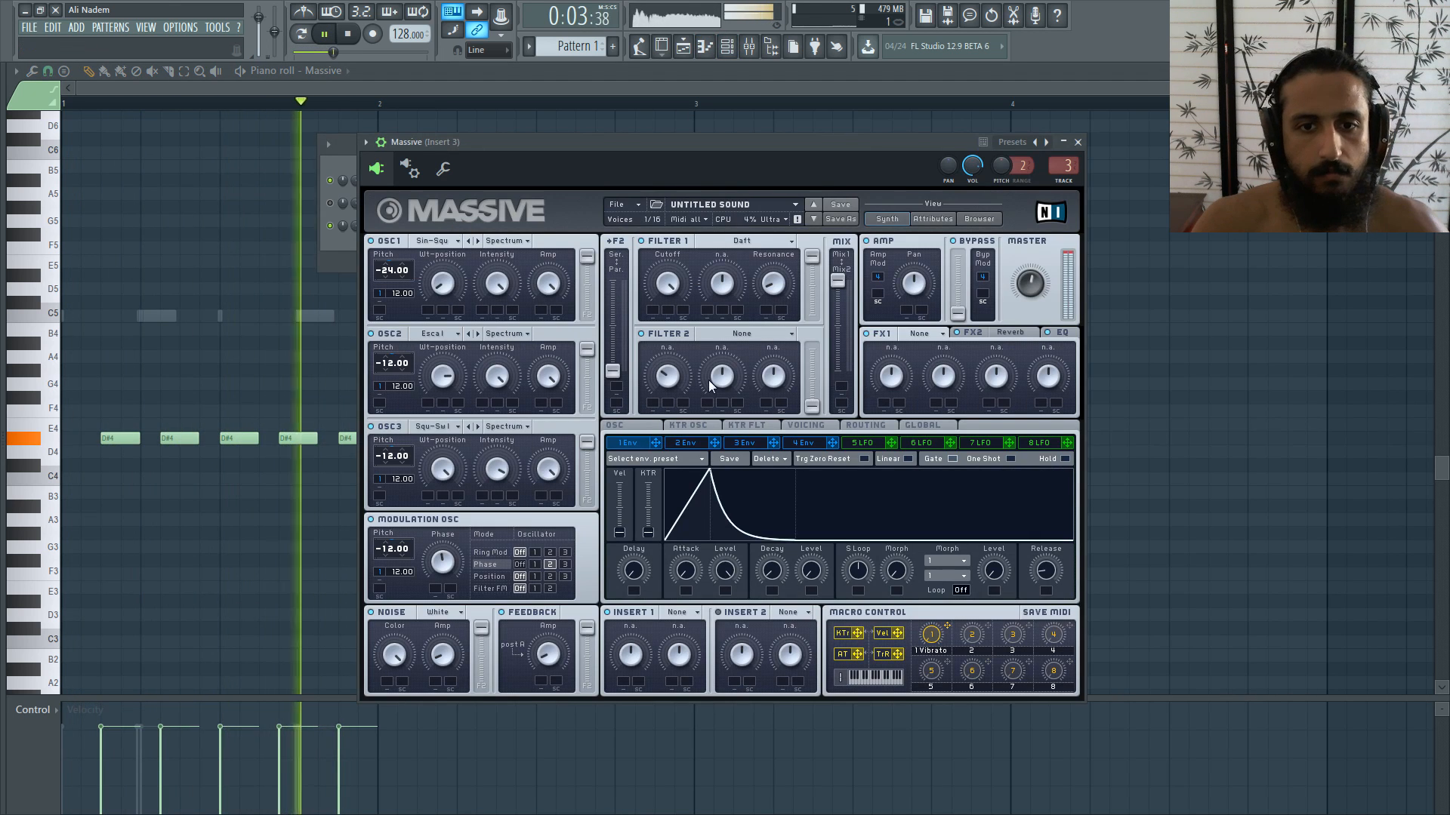
click(476, 333)
click(478, 335)
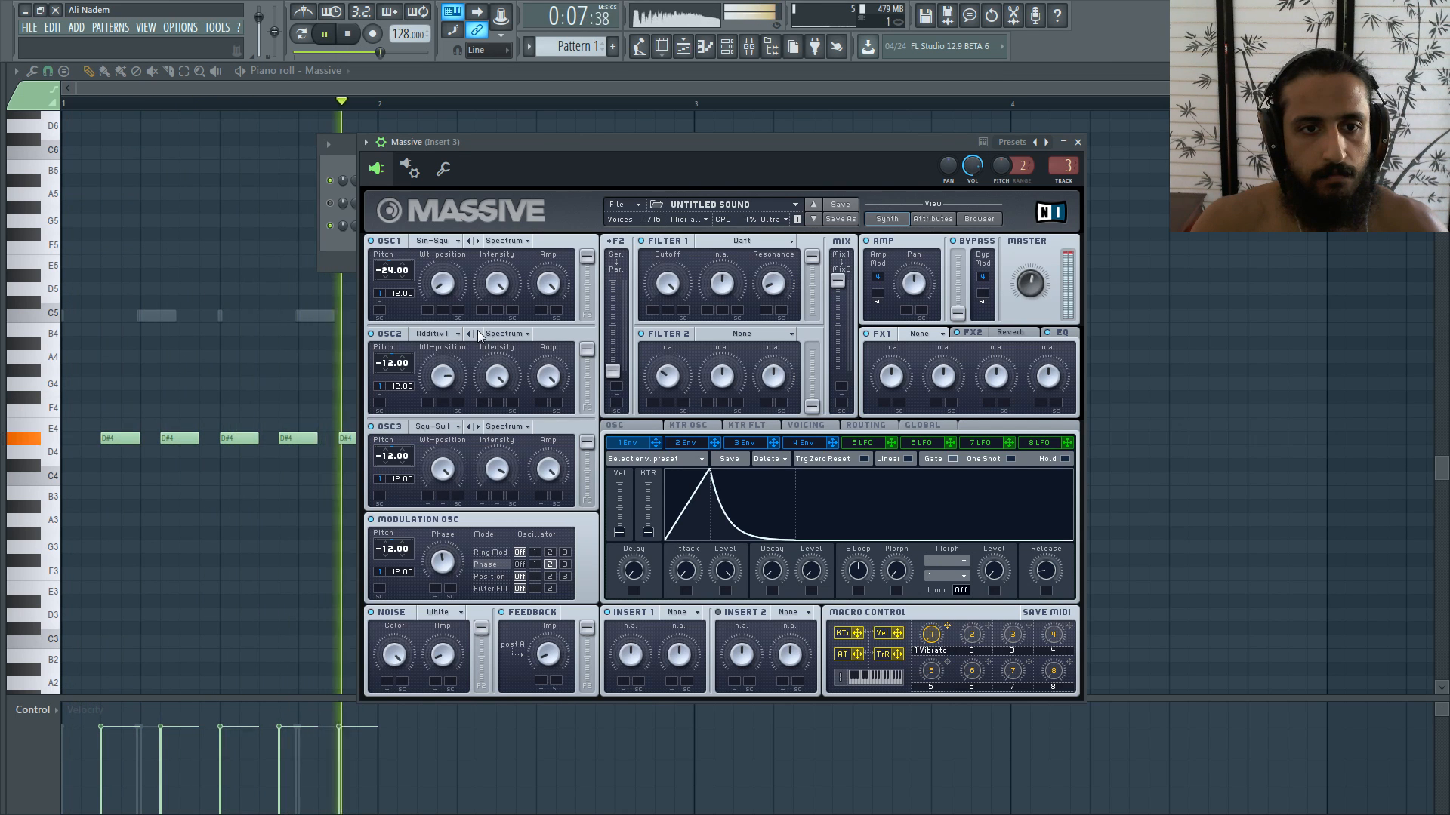
click(478, 334)
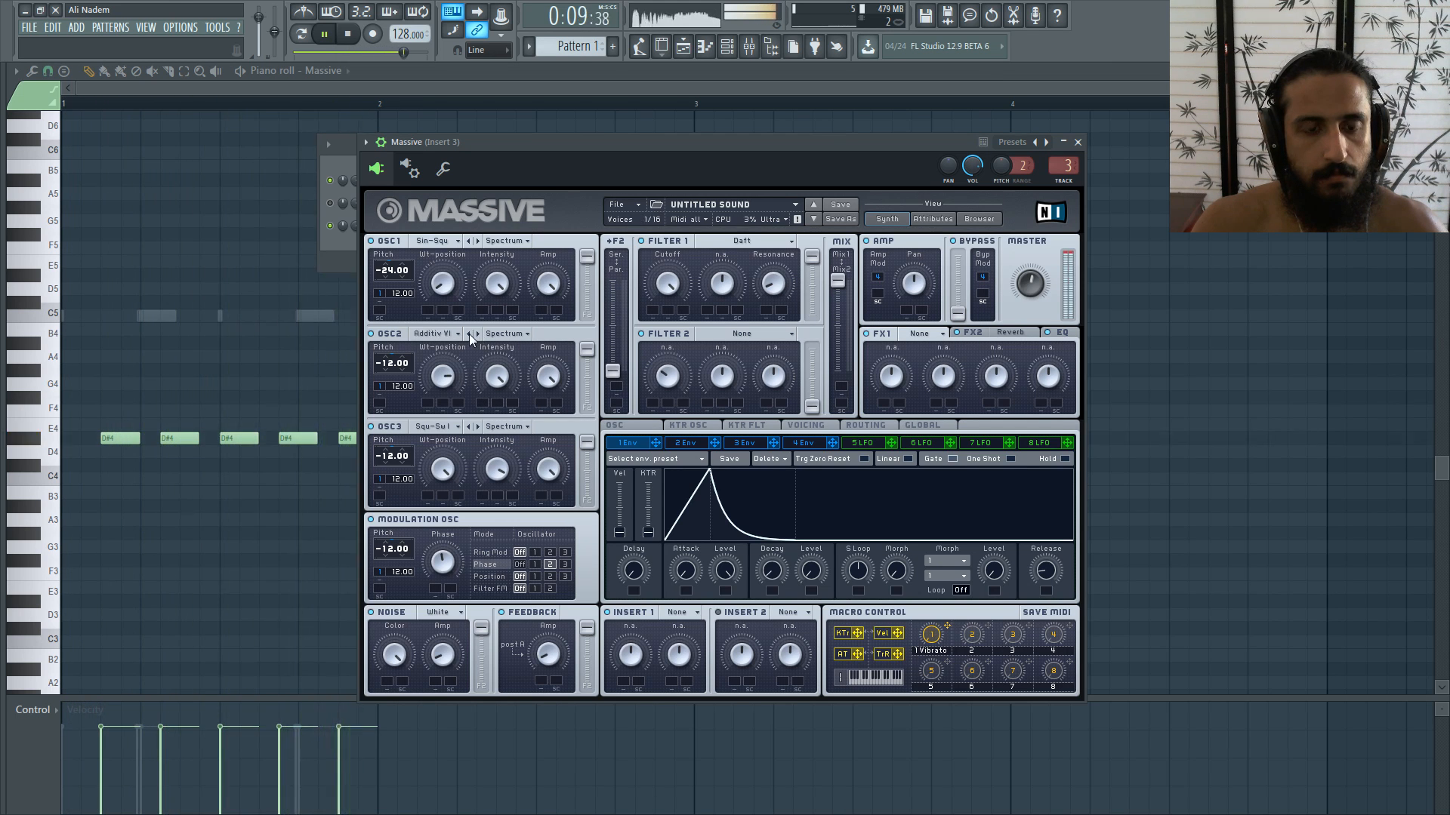
Step: Load the Bitcrusher into Insert 1 and raise its dry/wet amount while the pattern plays
click(662, 613)
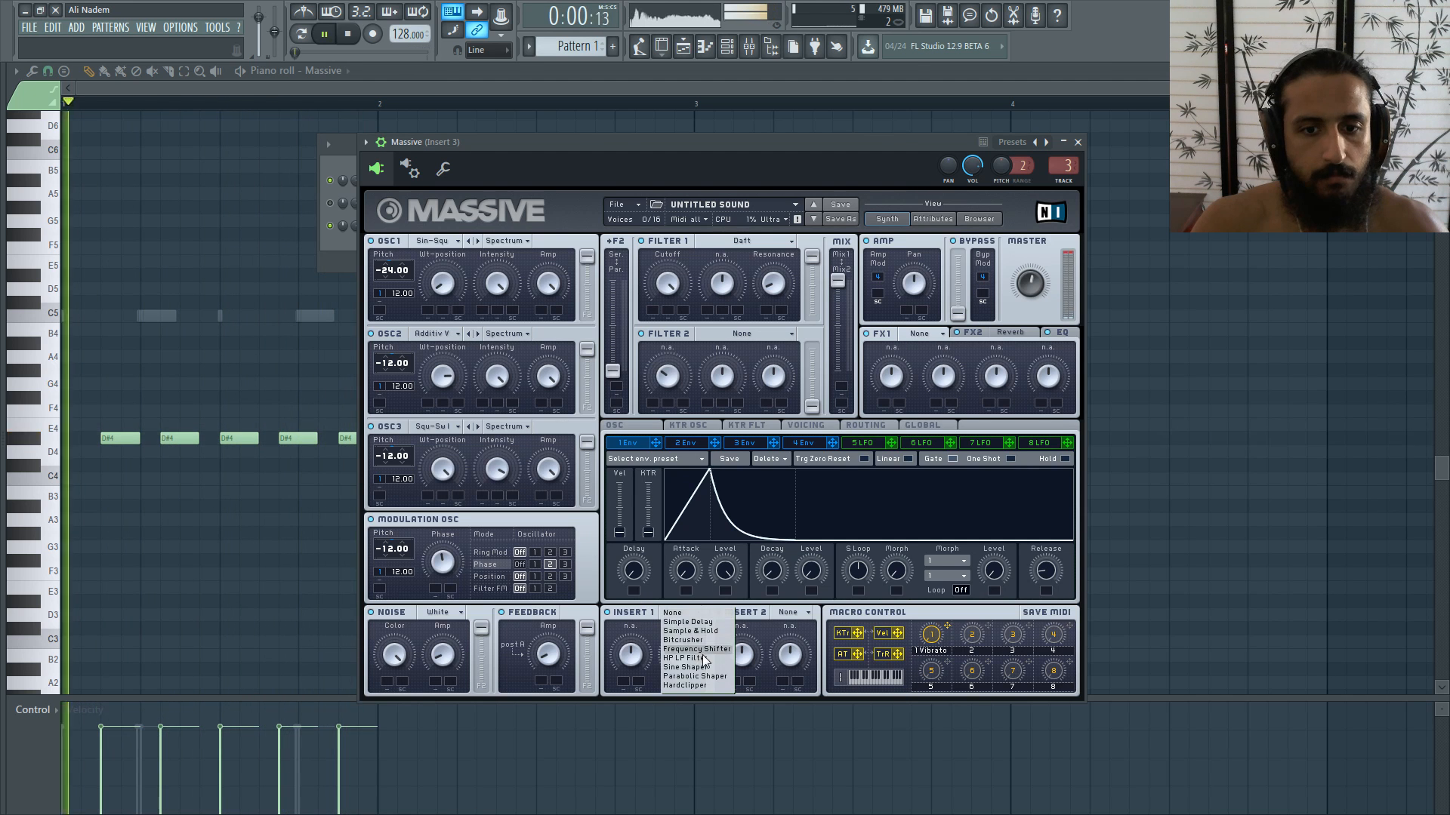
click(687, 640)
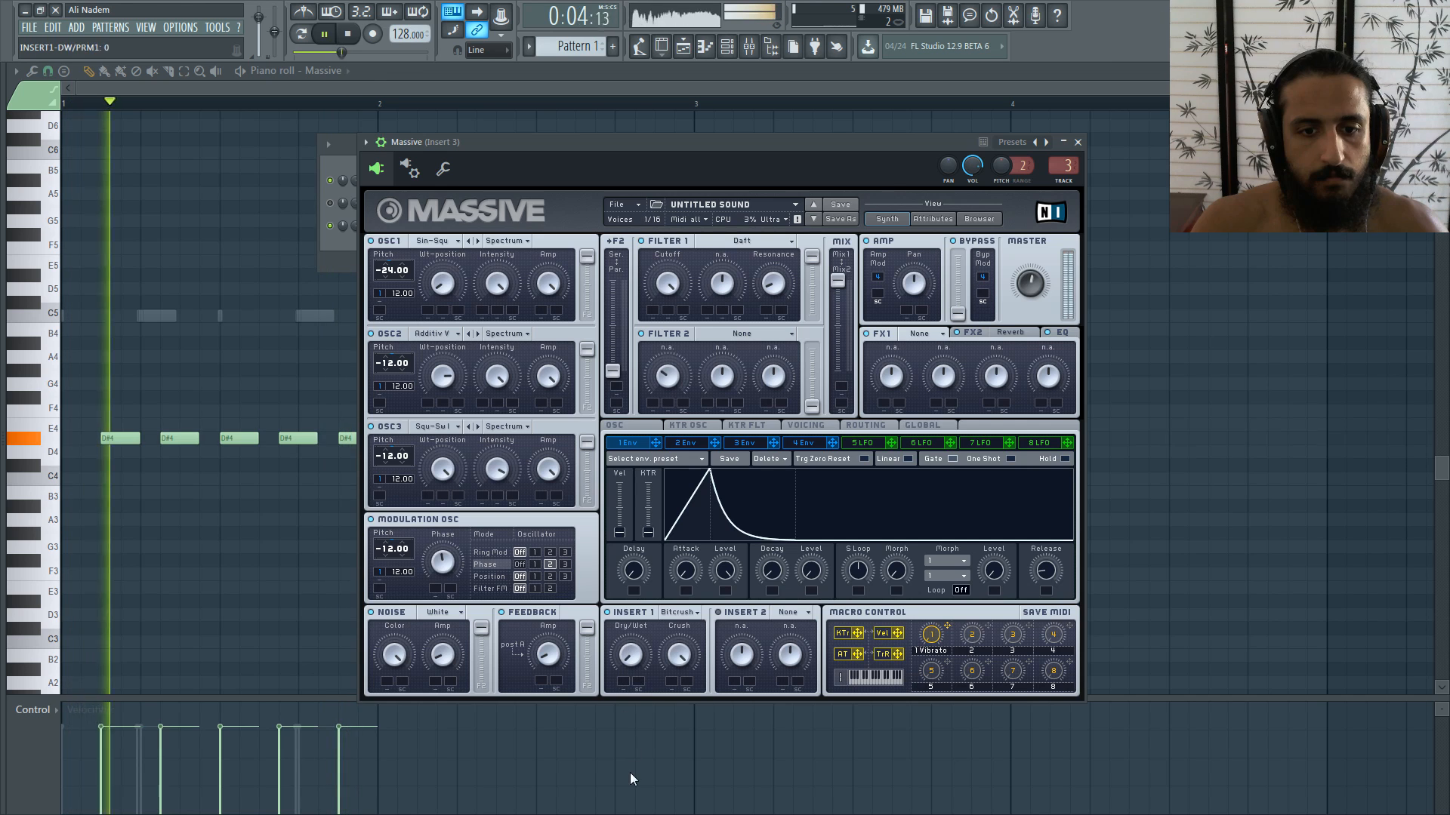
key(space)
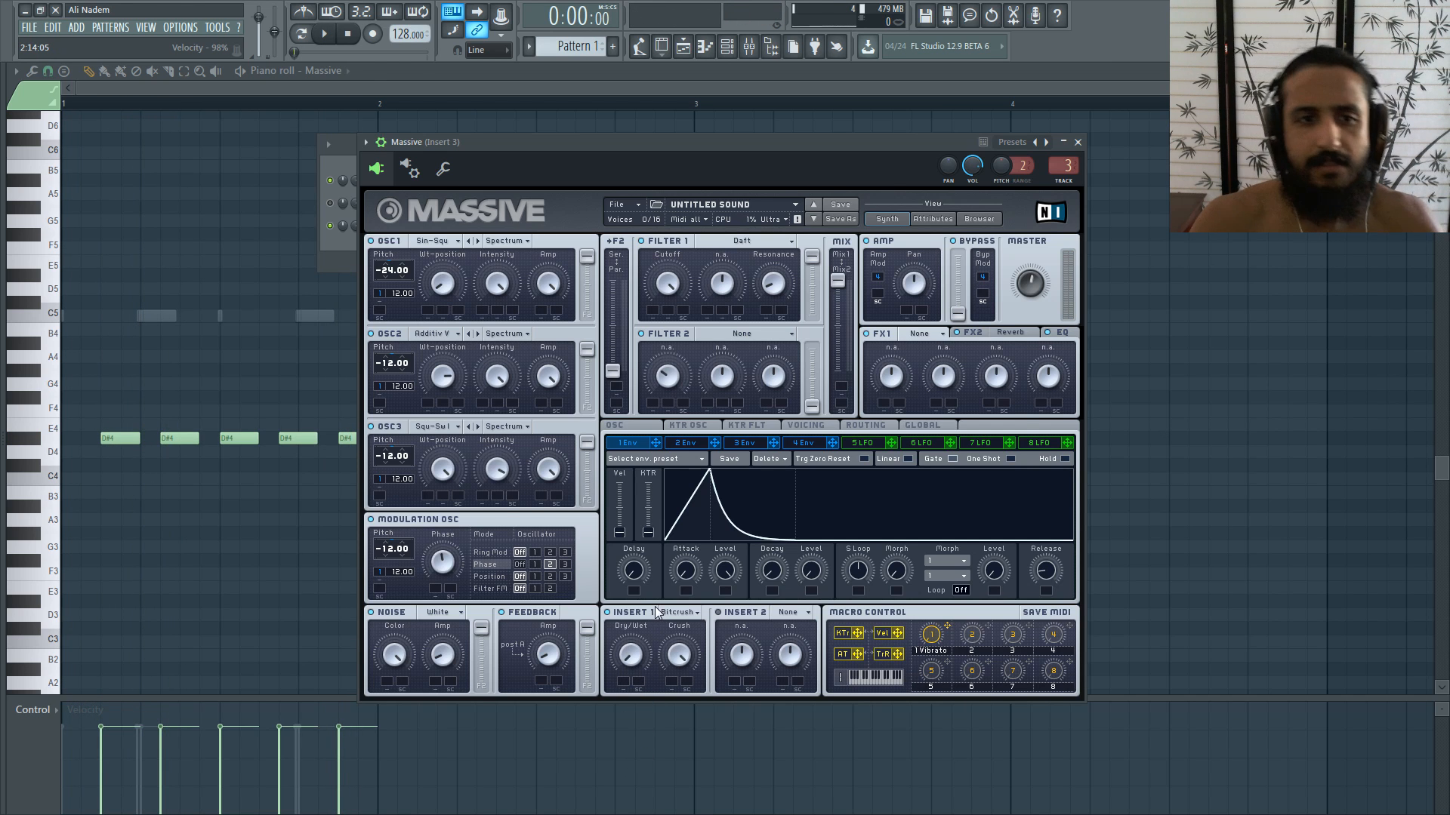
click(447, 335)
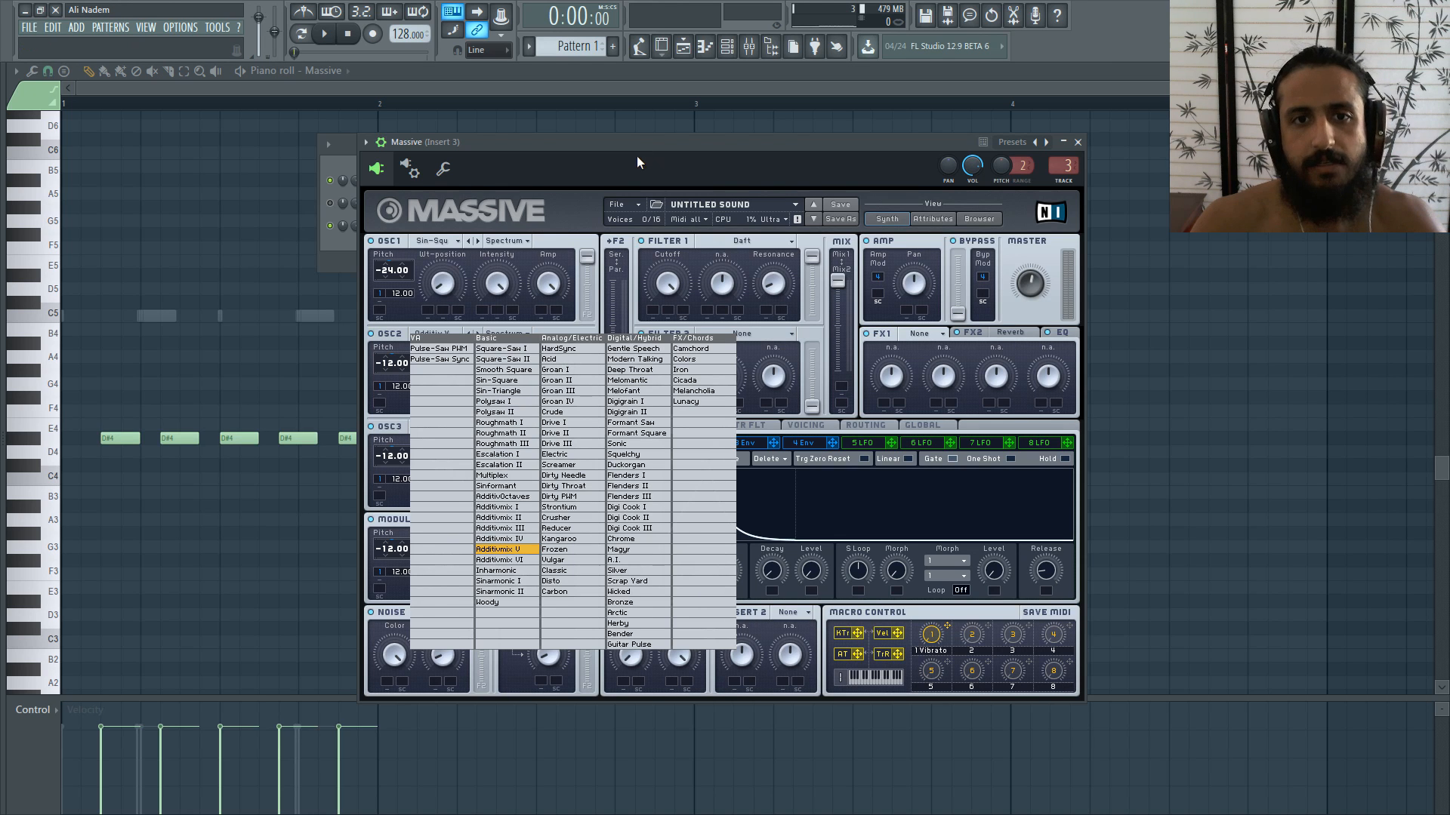
click(455, 333)
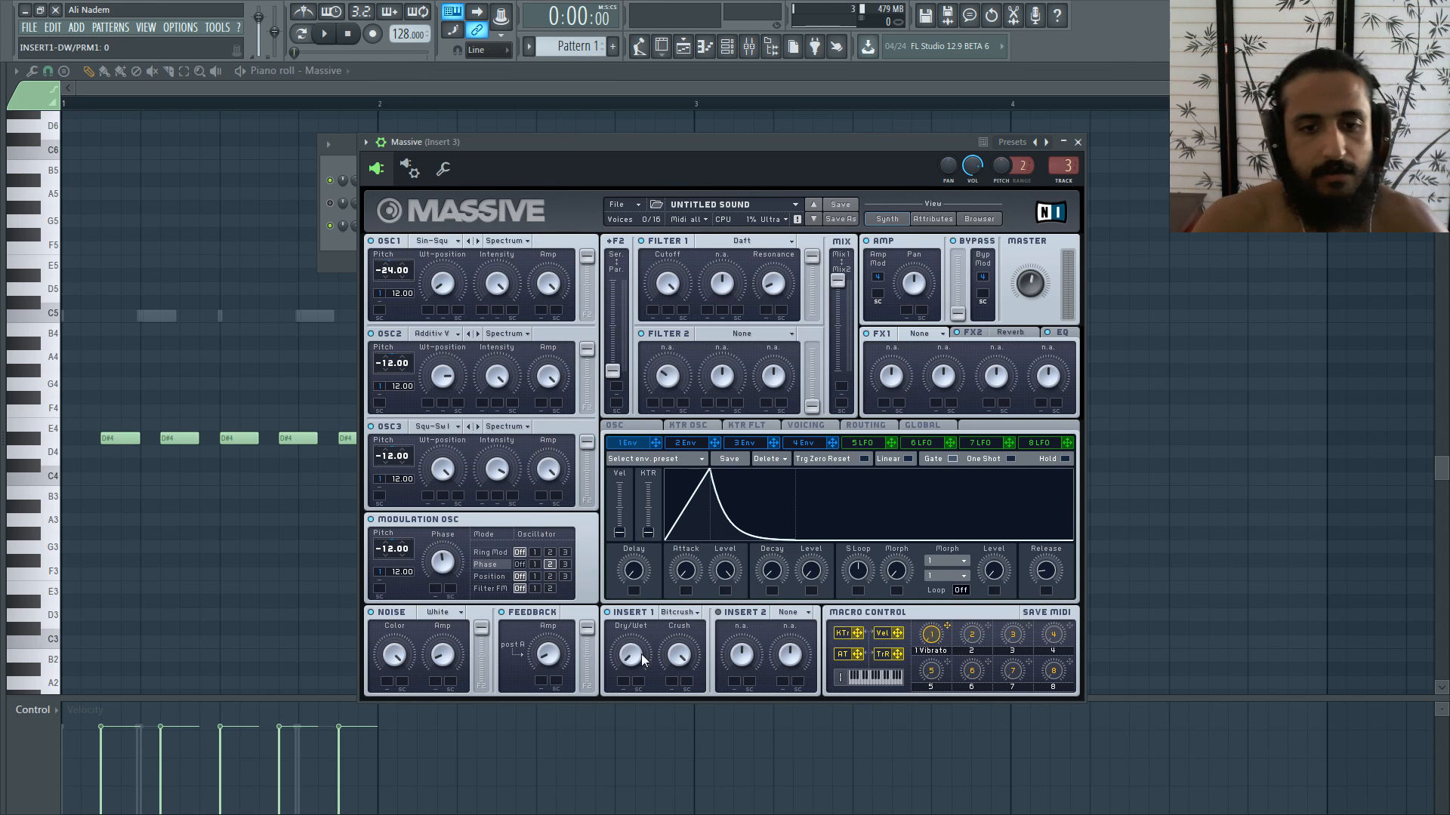
key(space)
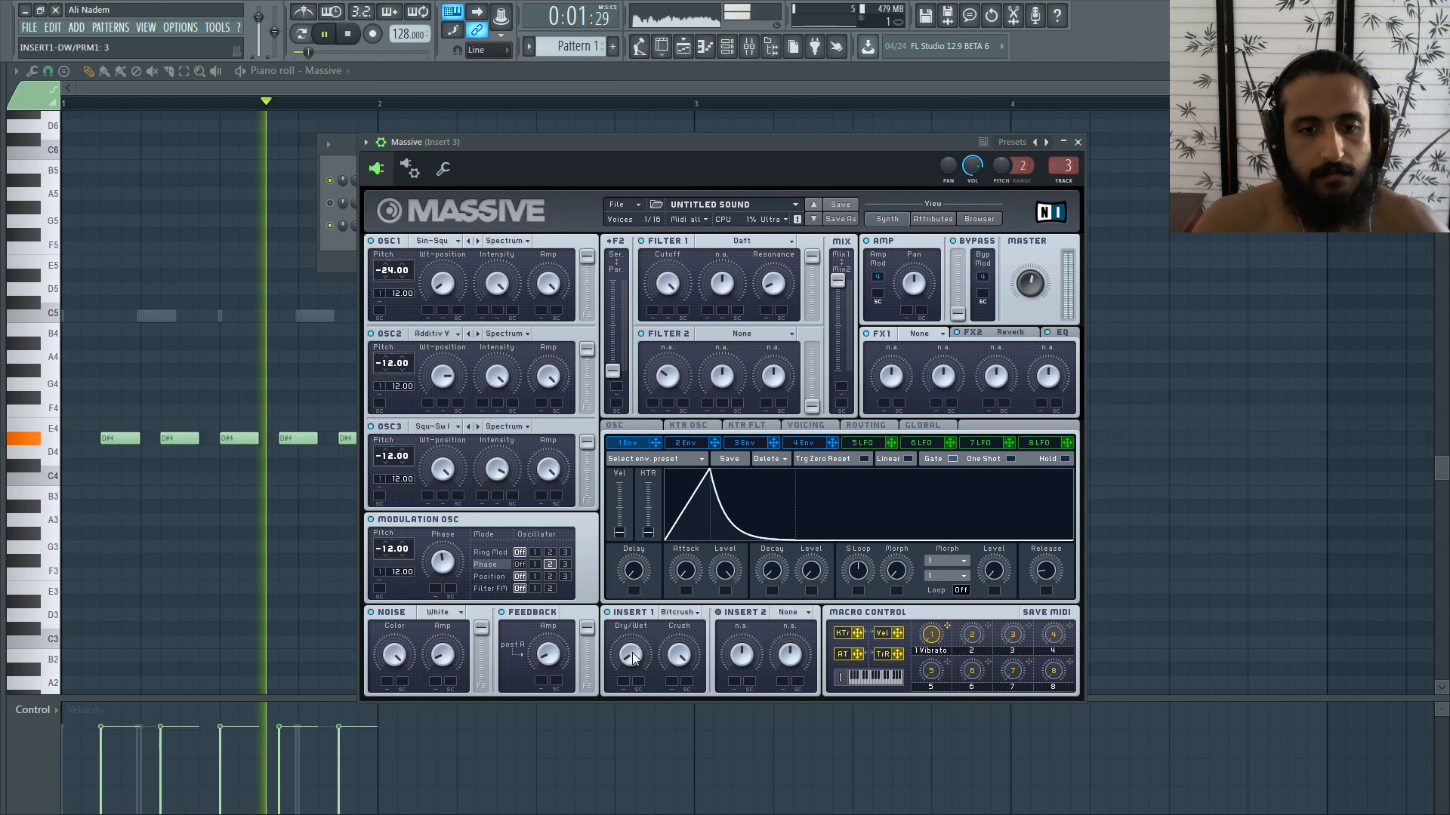
drag(634, 654, 660, 572)
Step: Set the feedback amp to 11, raise the noise amp slightly, and stop playback
drag(552, 657, 553, 651)
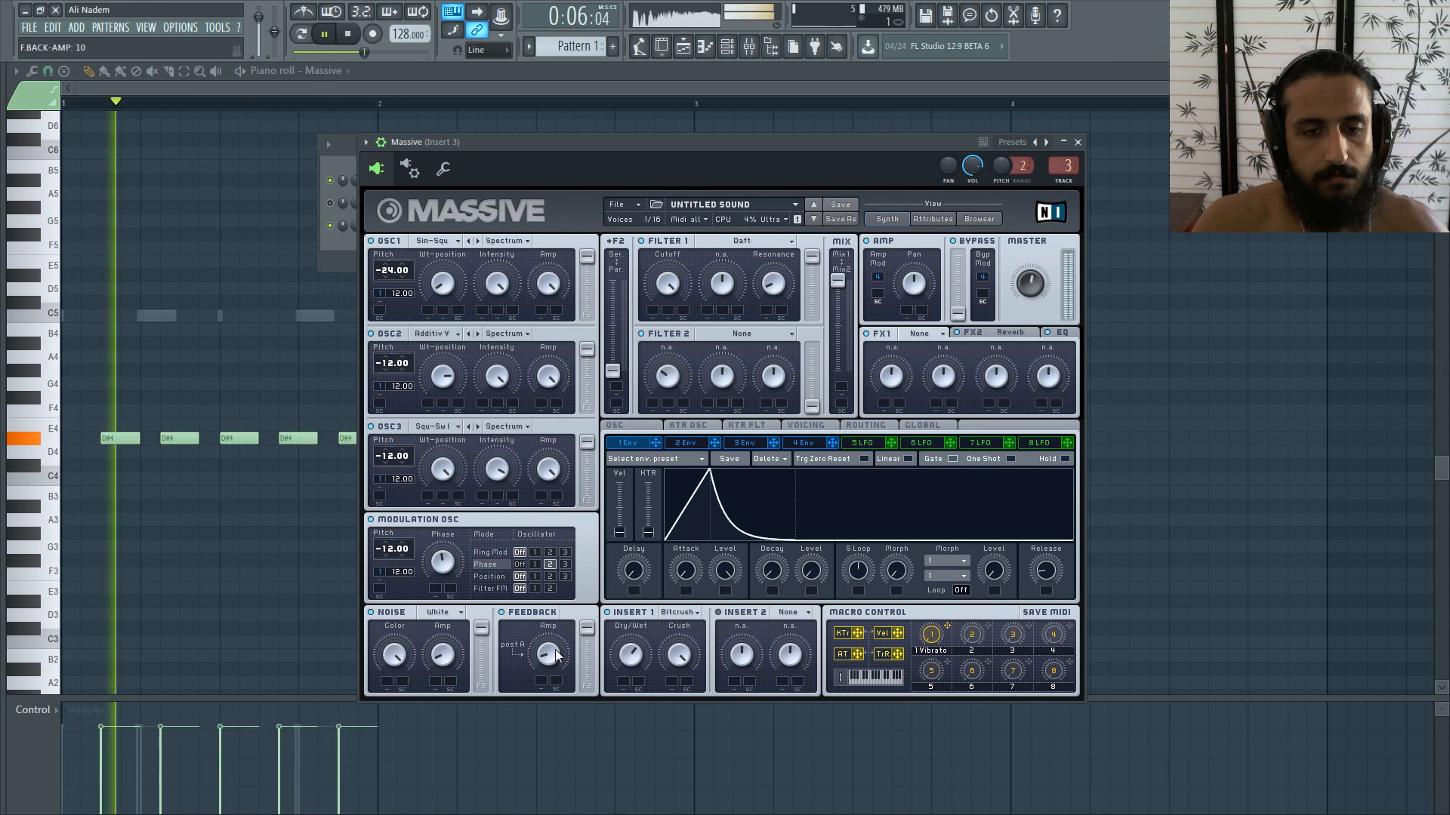
mouse_move(442, 660)
mouse_down()
mouse_move(460, 672)
mouse_move(462, 654)
mouse_up()
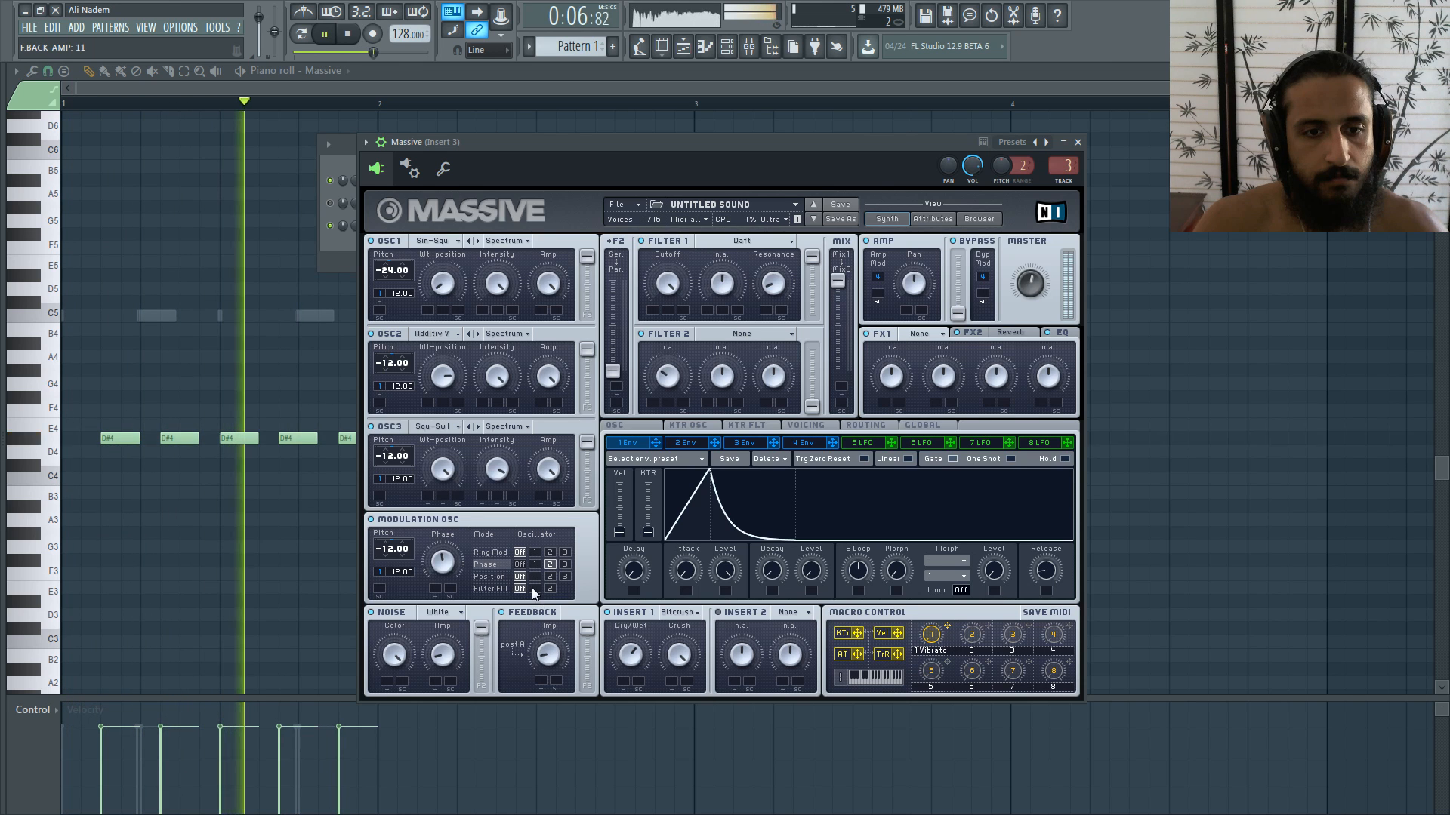
key(space)
Step: Try the modulation oscillator's Ring Mod and Position on oscillator 1 and its Filter FM on filter 1 during playback
click(535, 553)
key(space)
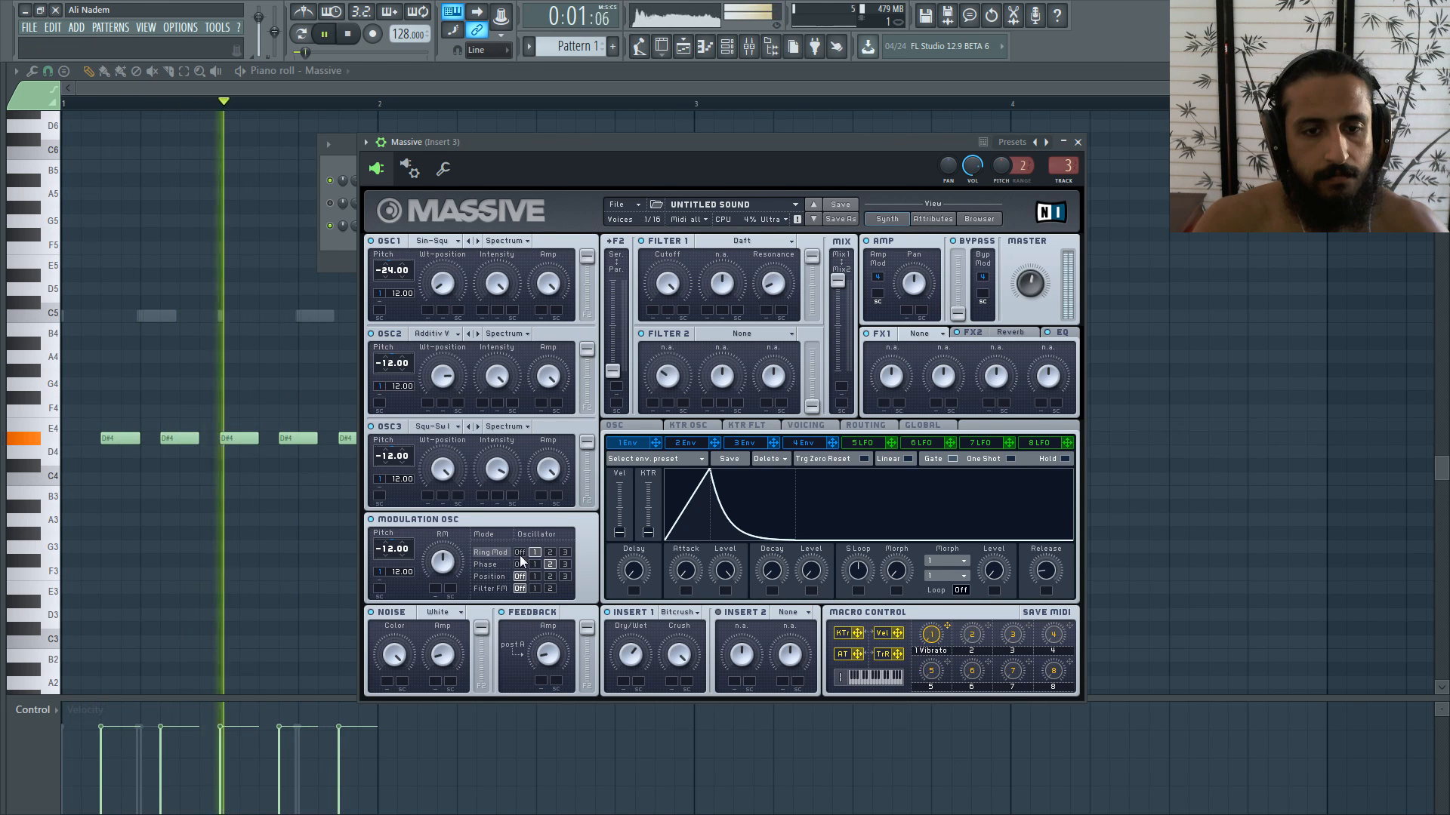
click(534, 576)
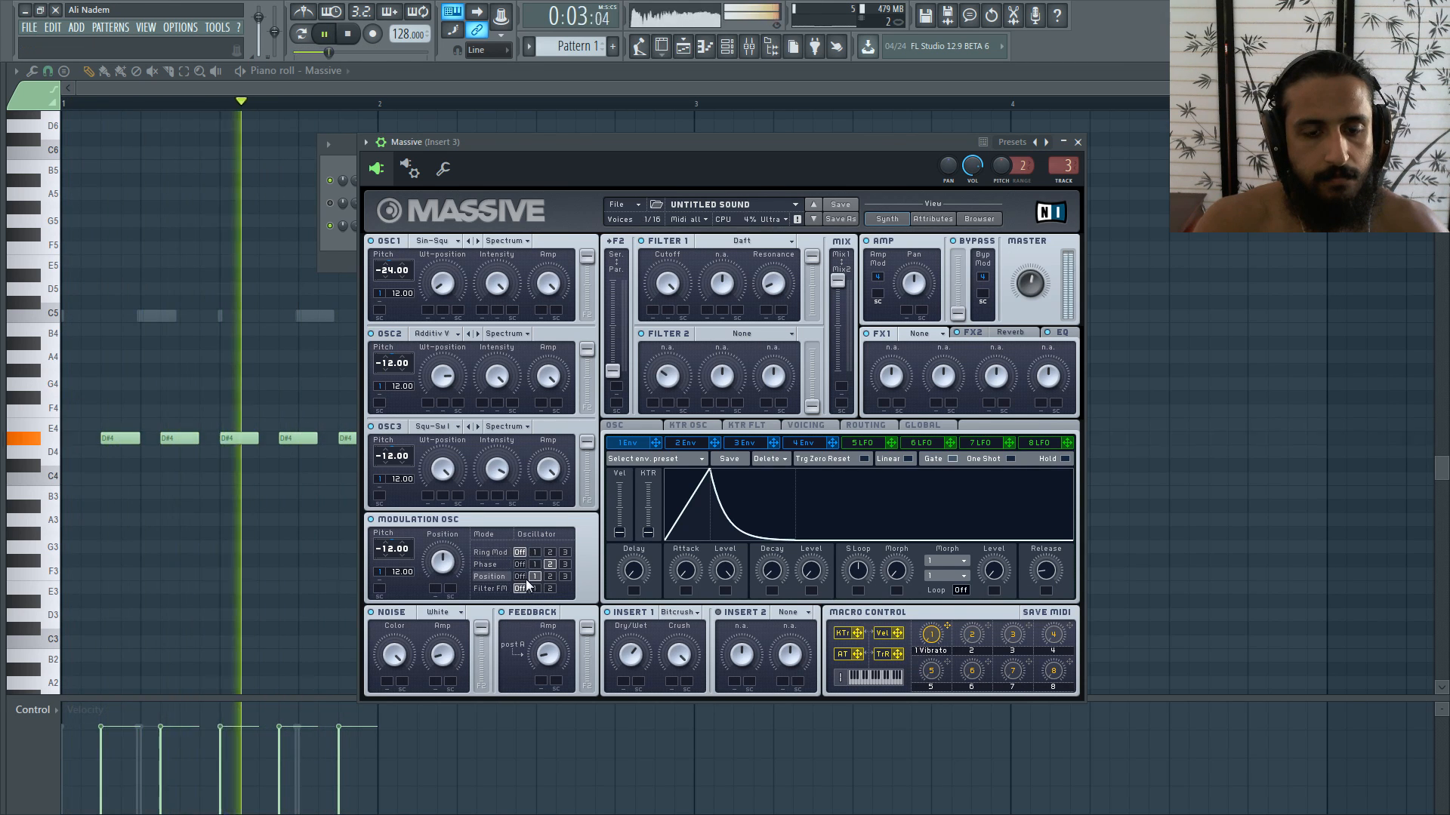
click(549, 589)
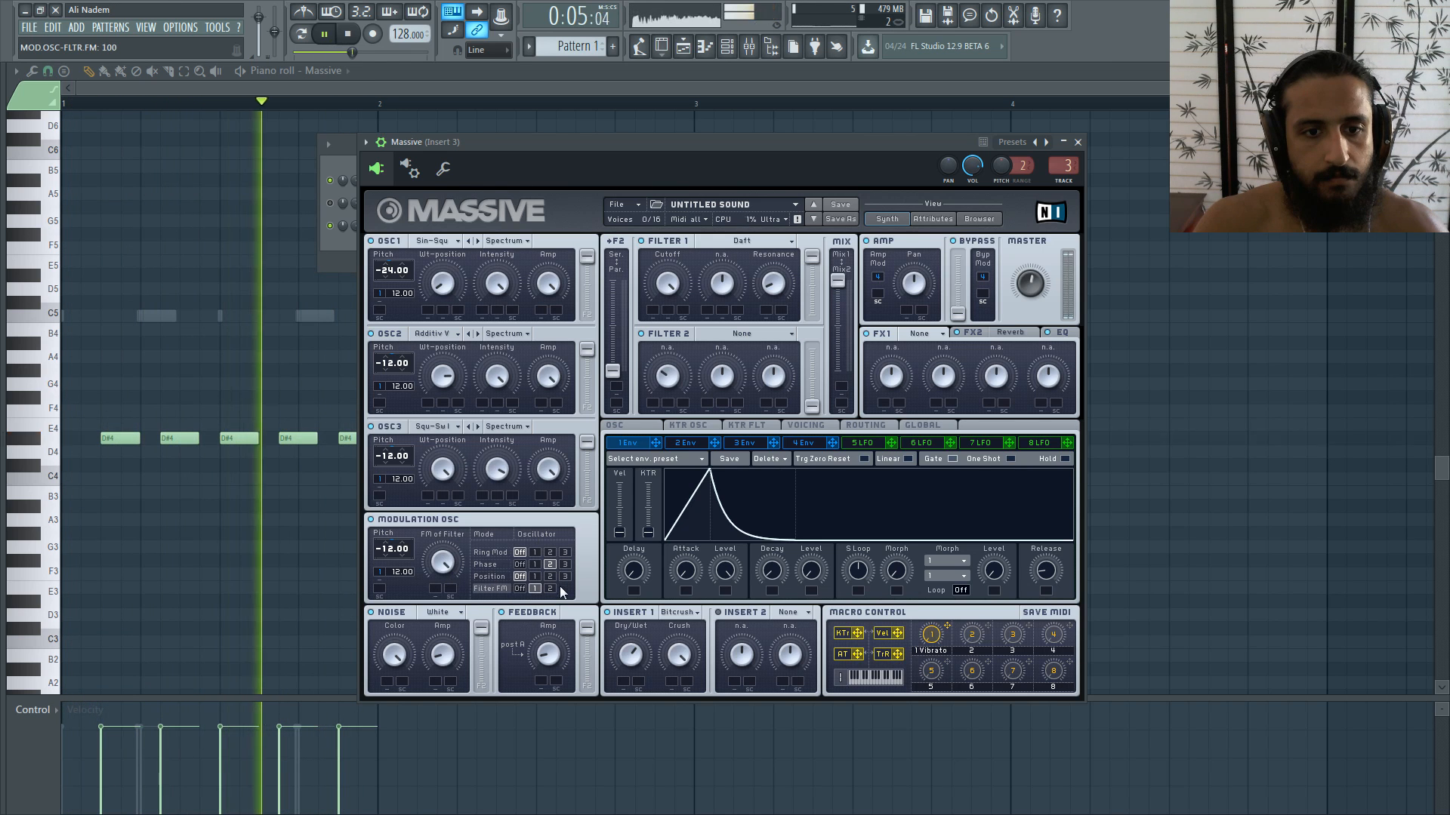
click(520, 588)
Step: Compare the sound without phase modulation, reassign it to oscillator 2, and raise the Phase amount slightly
click(519, 565)
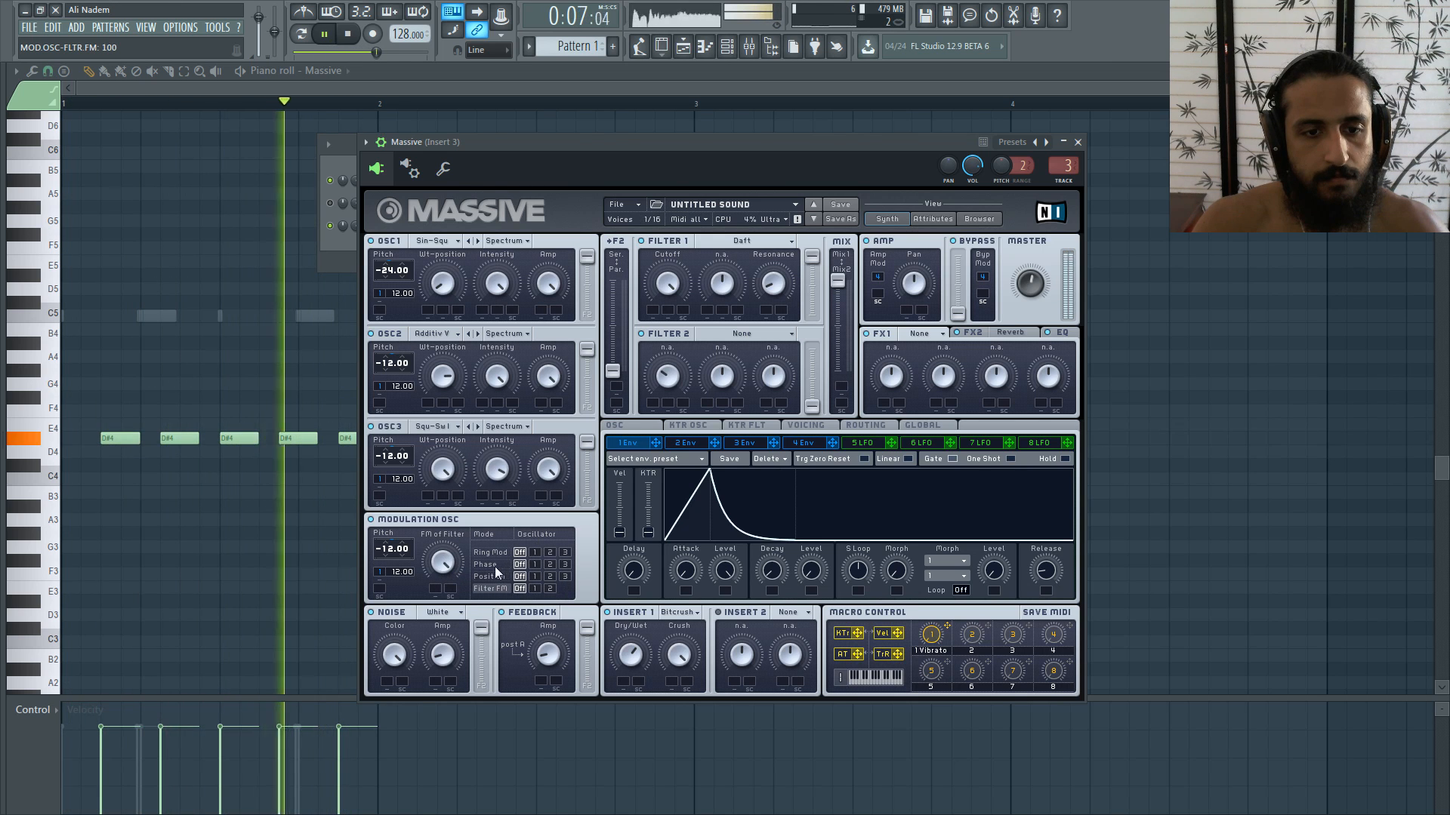
click(550, 565)
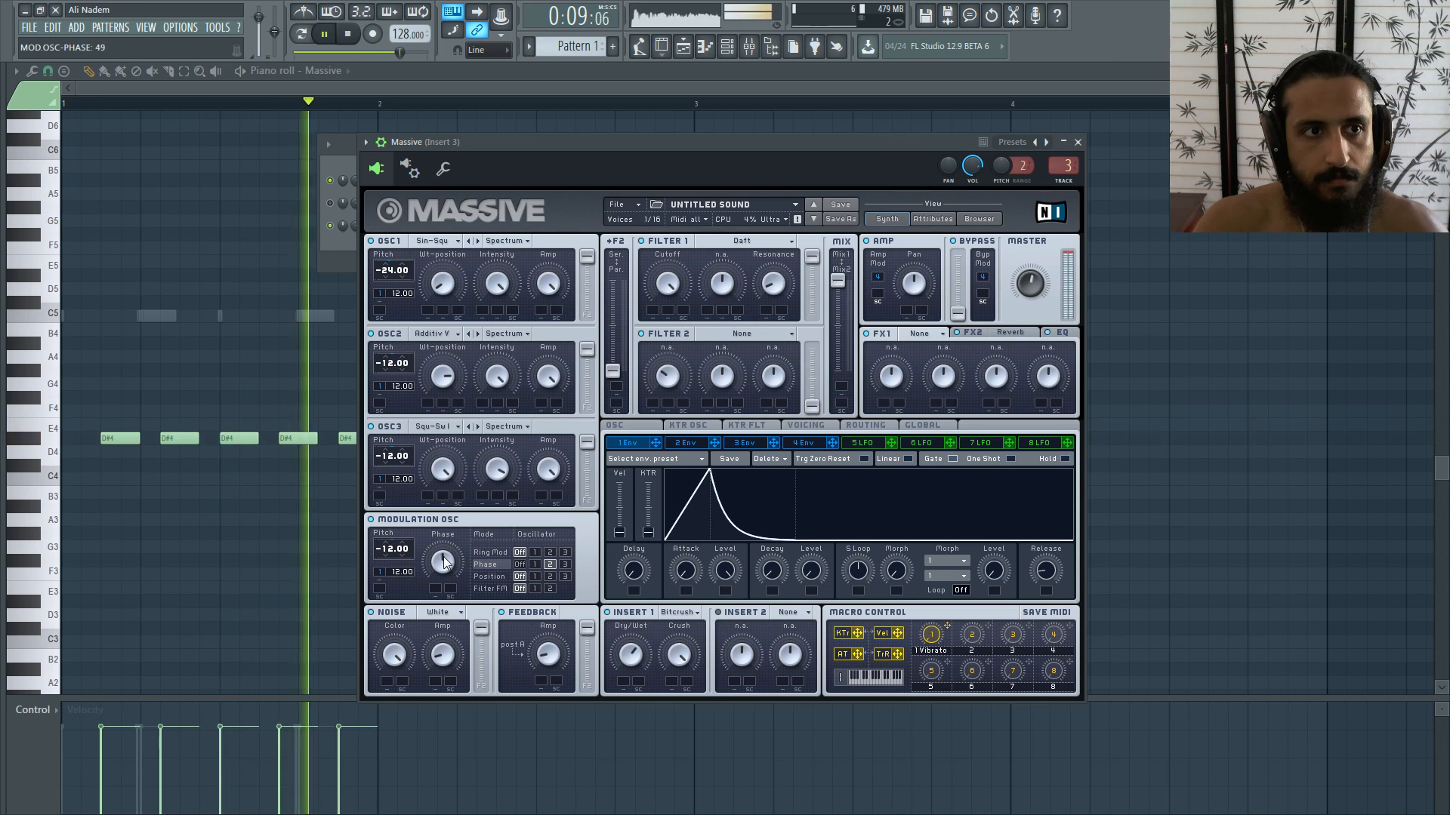
mouse_move(453, 539)
mouse_down()
mouse_move(460, 514)
mouse_move(456, 542)
mouse_up()
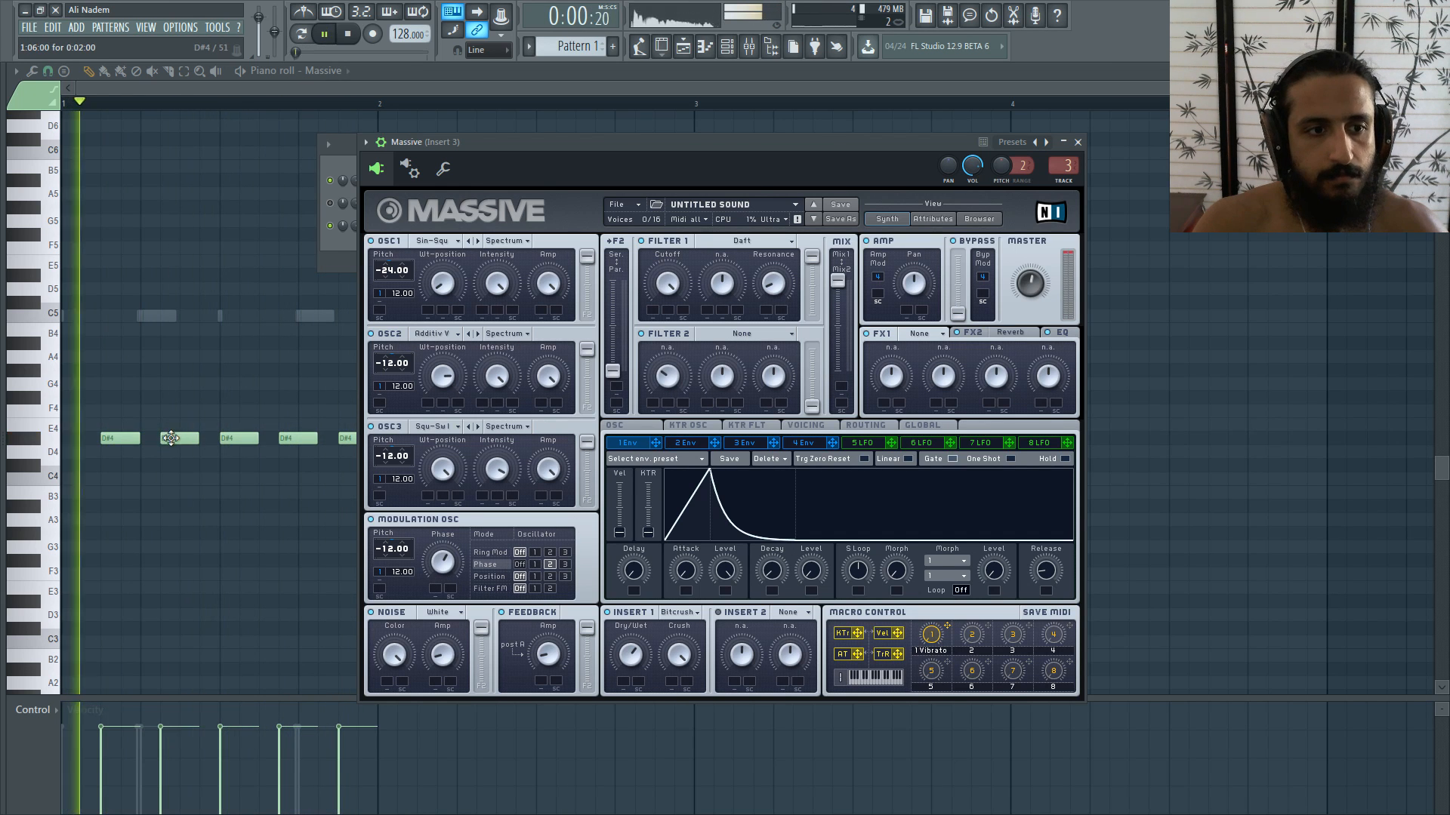
Step: Try the pattern with a D#4 note cut, and undo the change
key(space)
drag(114, 440, 74, 440)
key(space)
key(space)
key(ctrl+z)
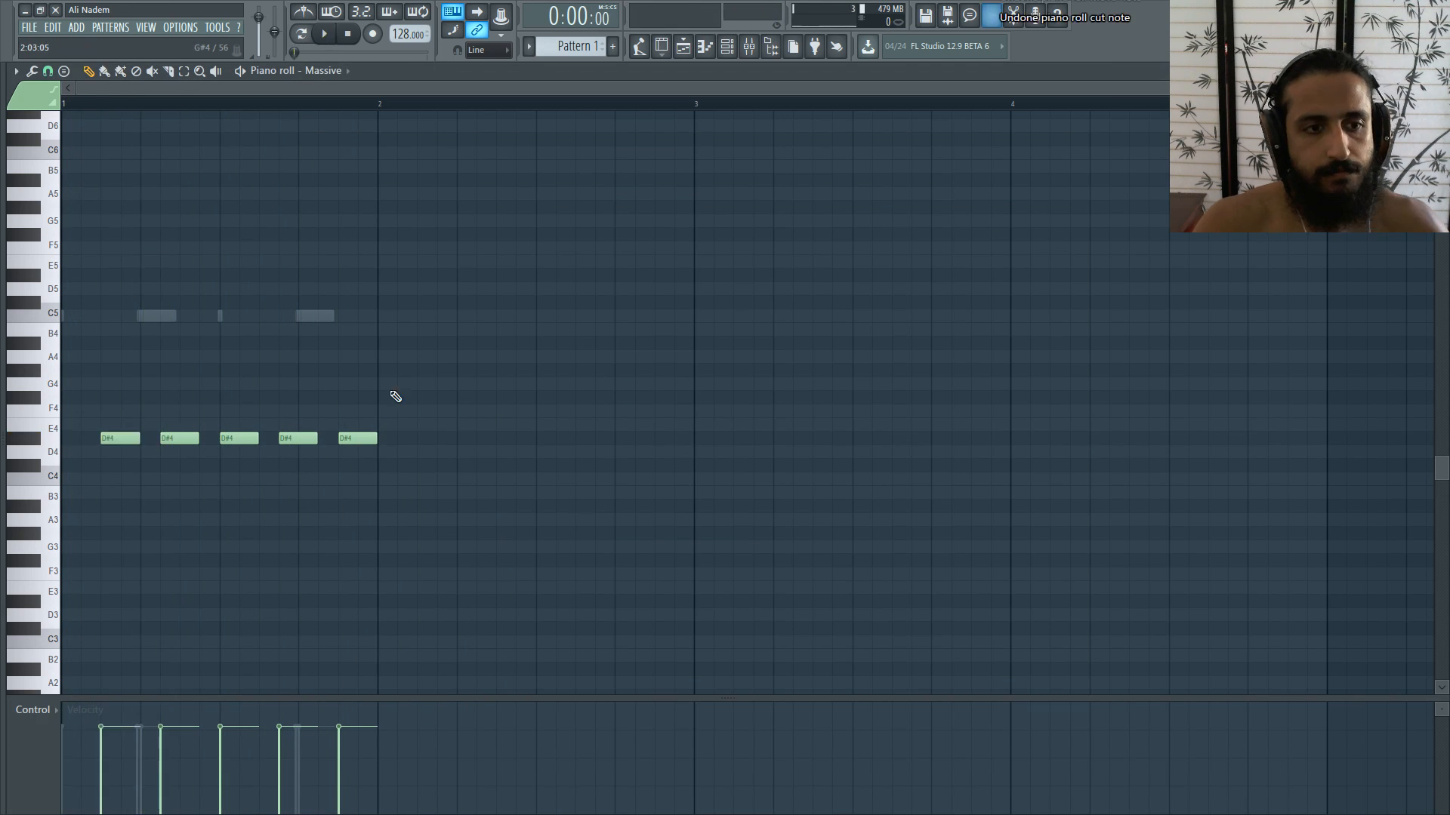
Step: Reopen the Massive synth and play the pattern
click(727, 47)
click(426, 226)
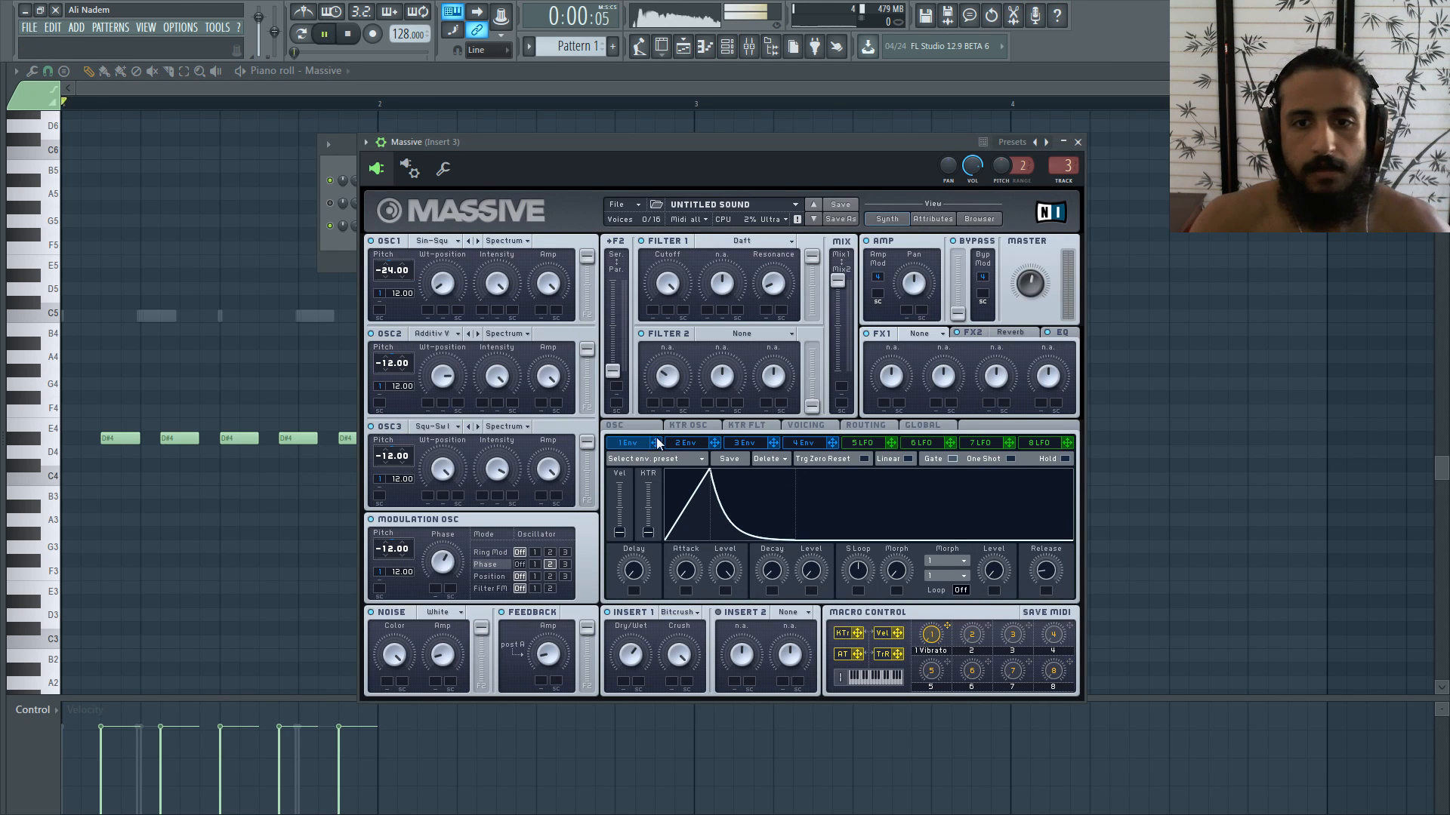
key(space)
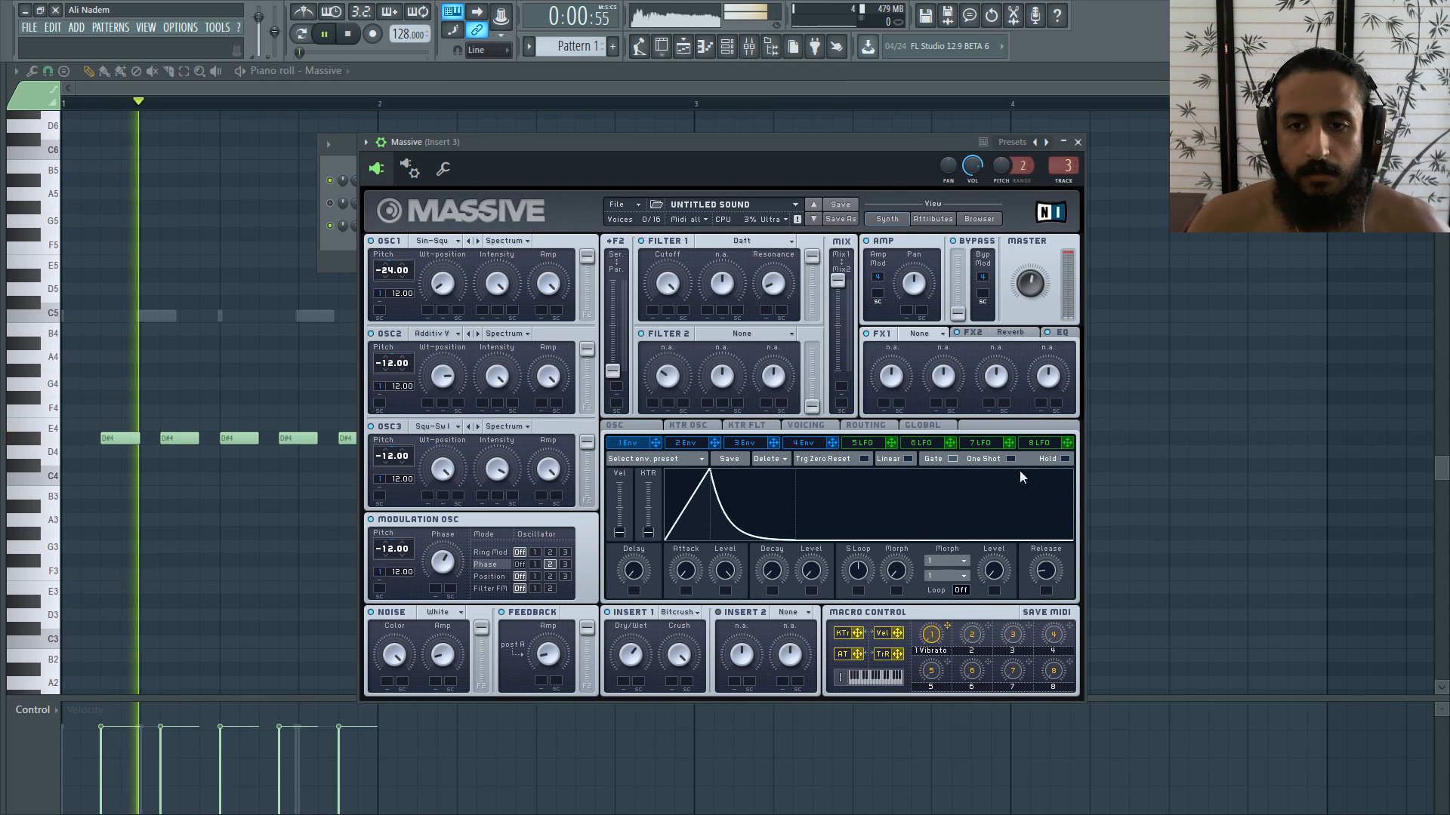
Step: Load the C Tube effect into FX1 with its drive at 100 and its dry/wet at 11
click(922, 334)
click(924, 469)
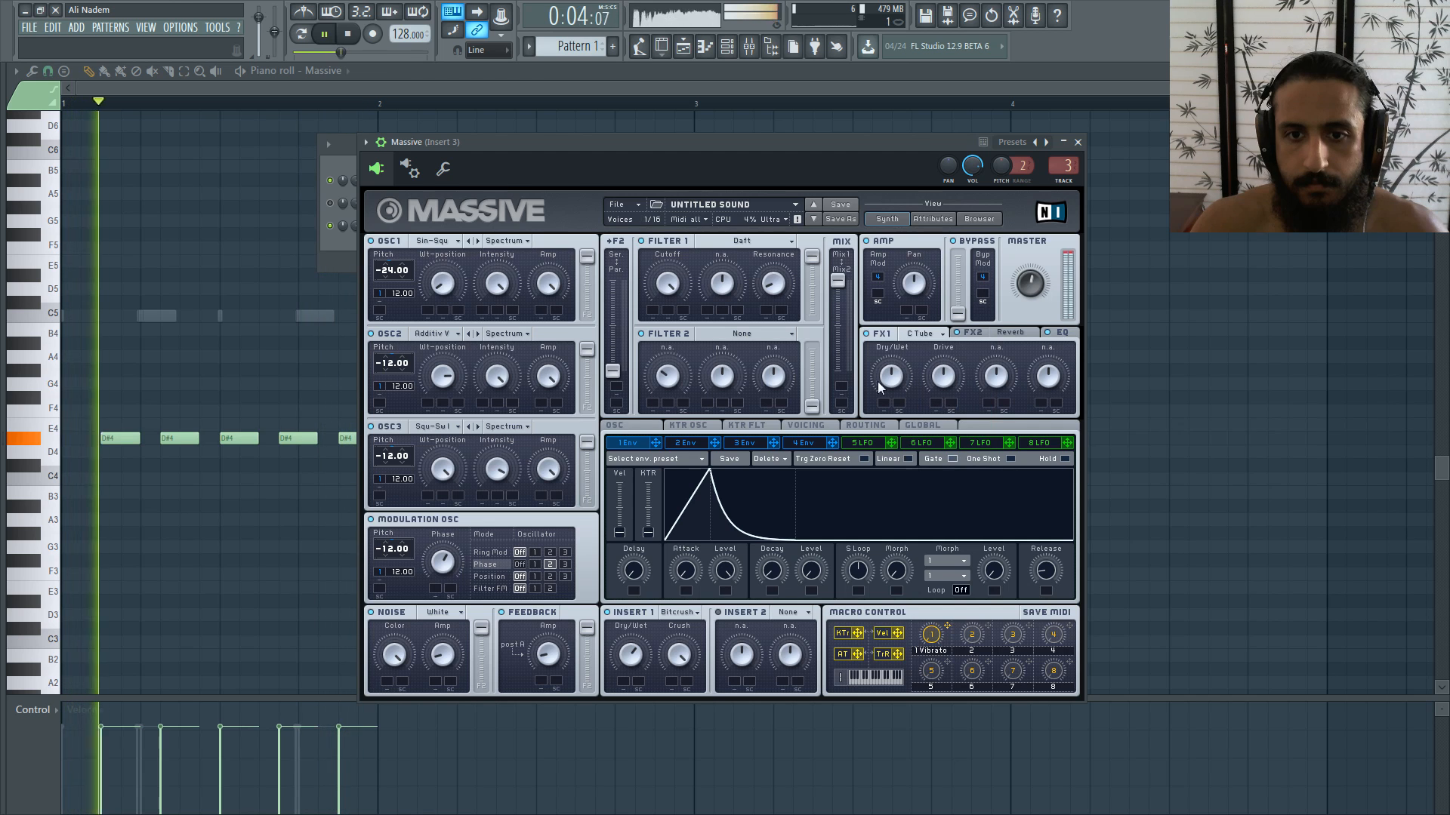
drag(936, 379, 946, 228)
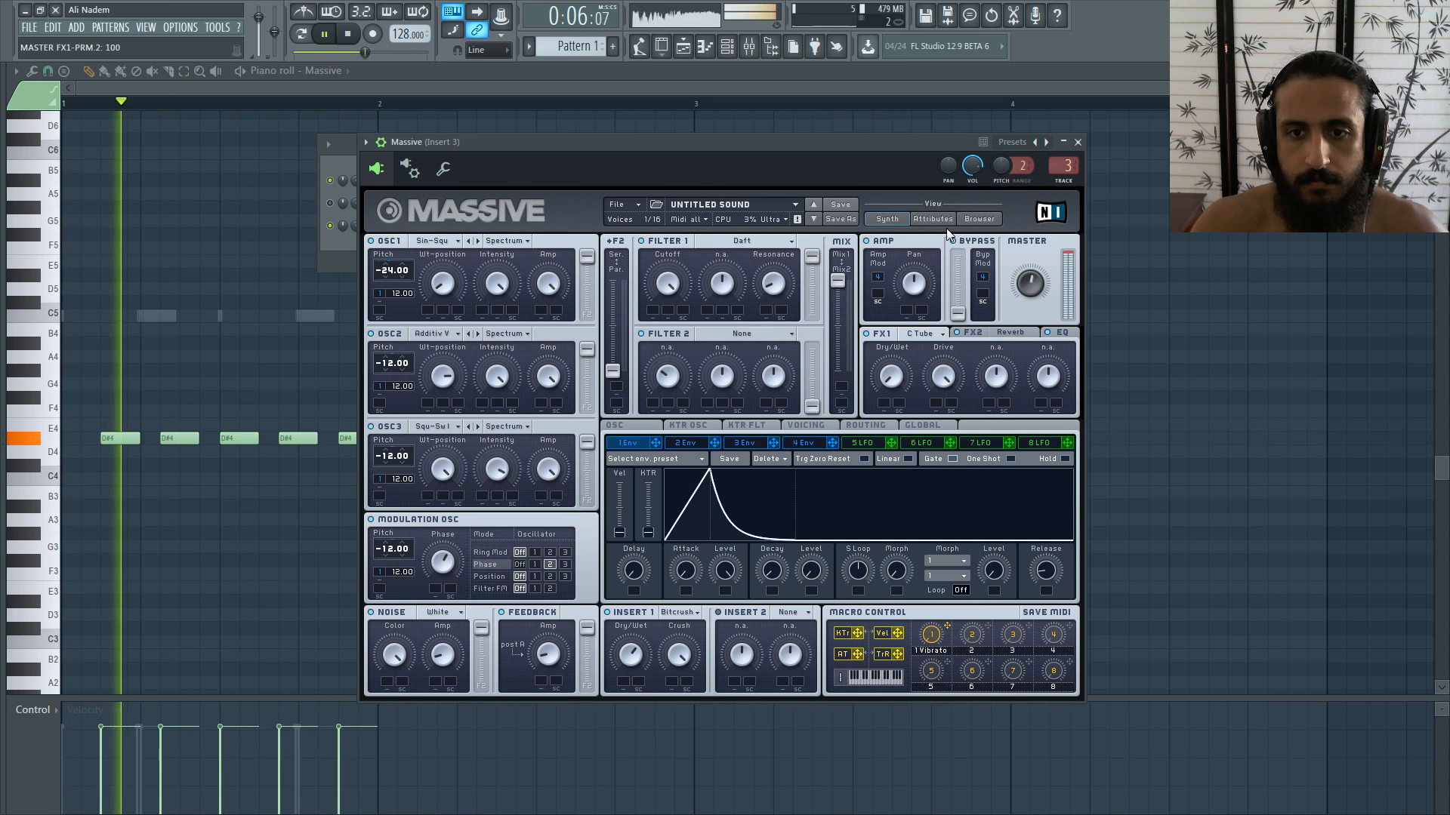
drag(892, 380, 893, 352)
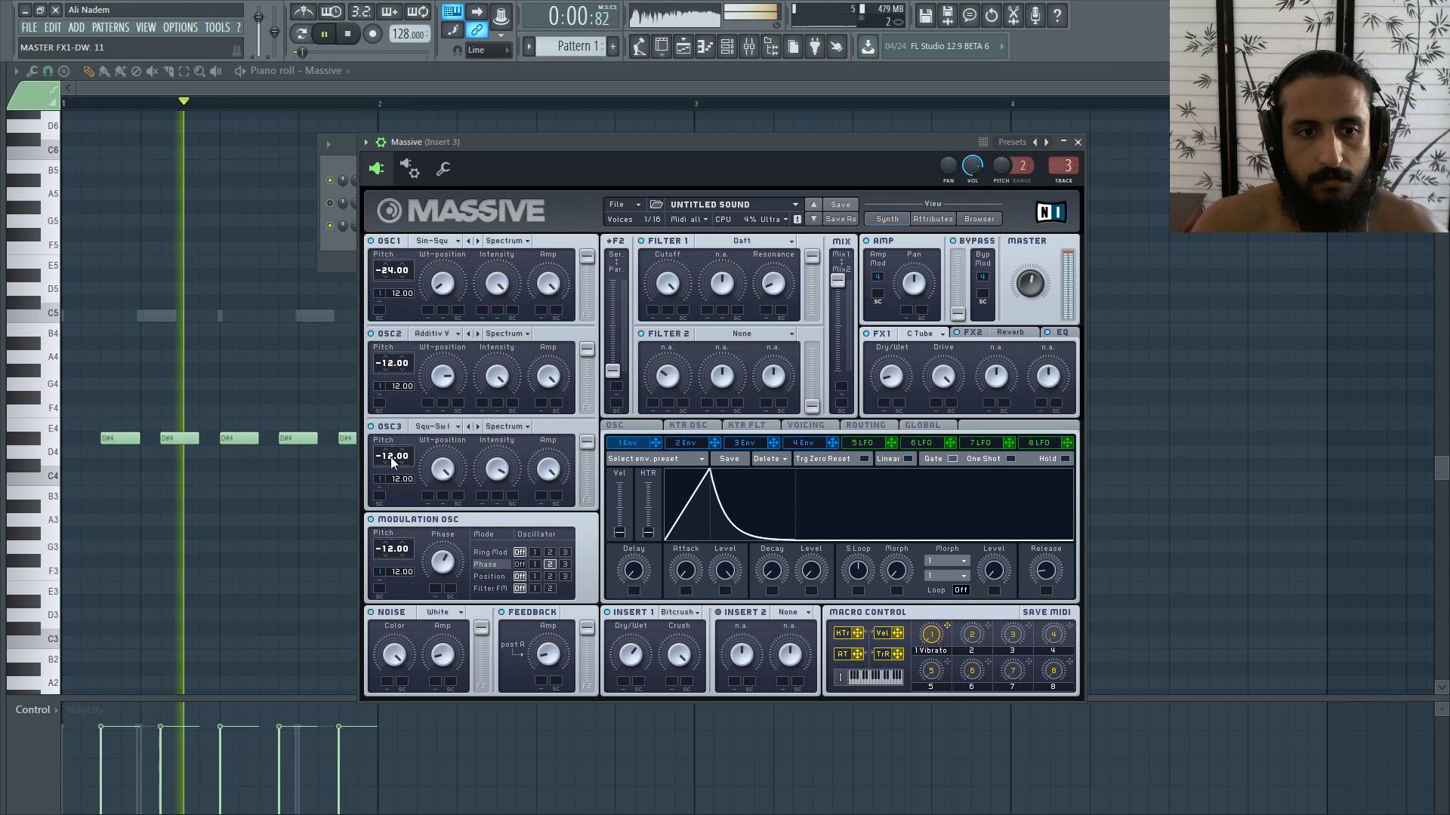
Step: Try other pitches for oscillator 3, including 6.00, and return it to -12.00
drag(391, 456, 443, 451)
key(space)
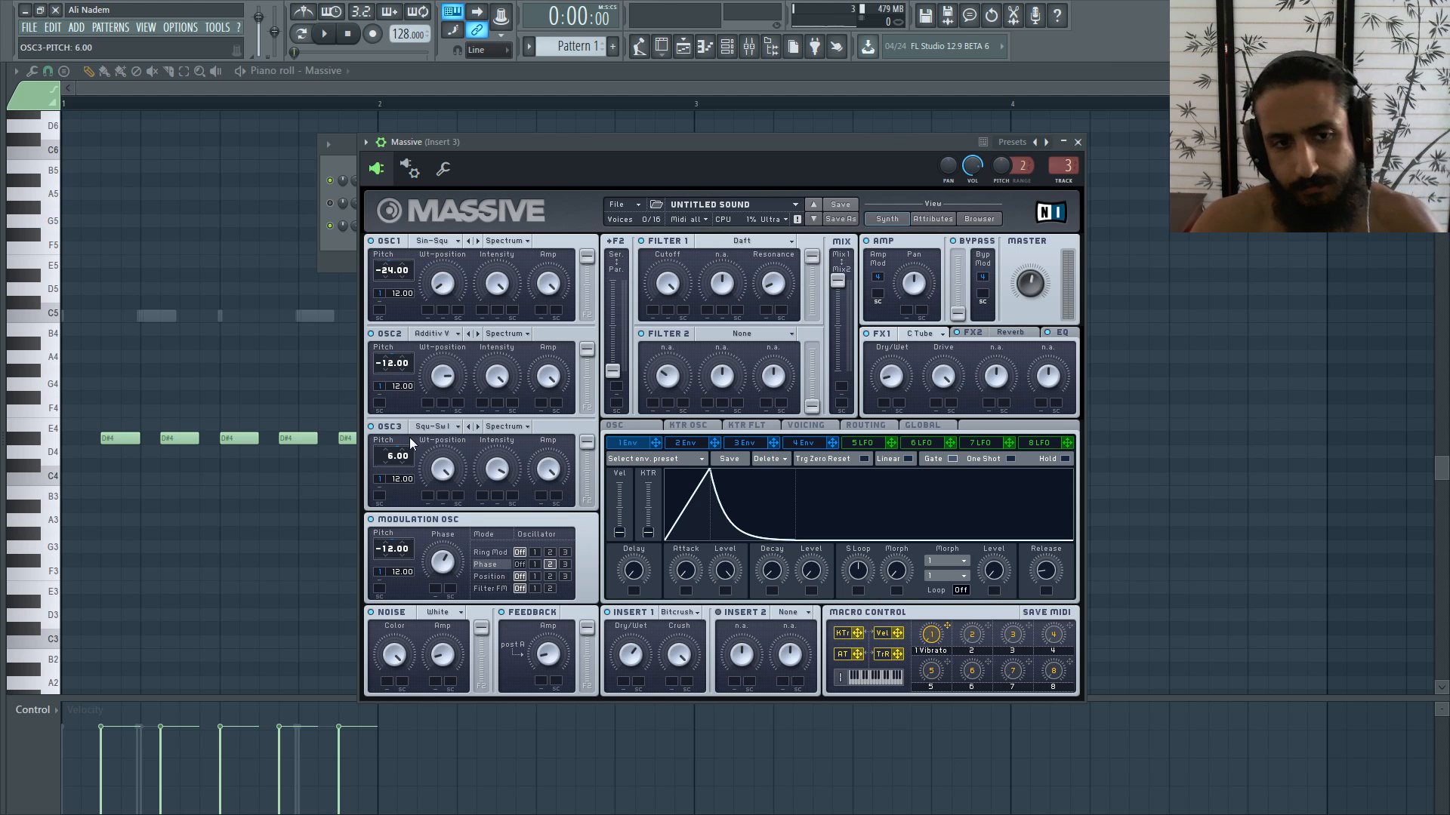
drag(409, 442, 407, 454)
drag(392, 459, 396, 469)
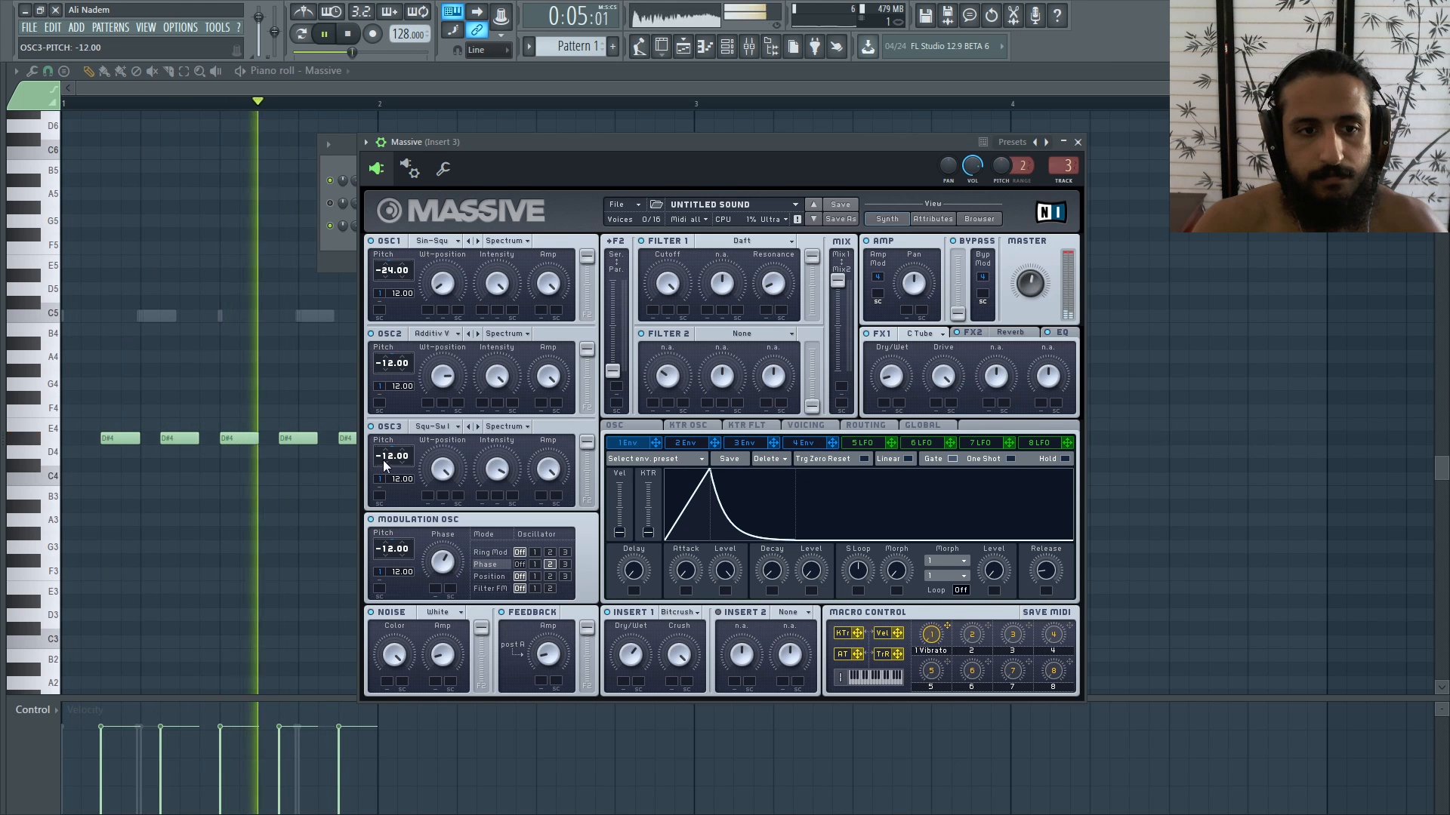
mouse_move(382, 460)
mouse_down()
mouse_move(409, 426)
mouse_move(406, 456)
mouse_up()
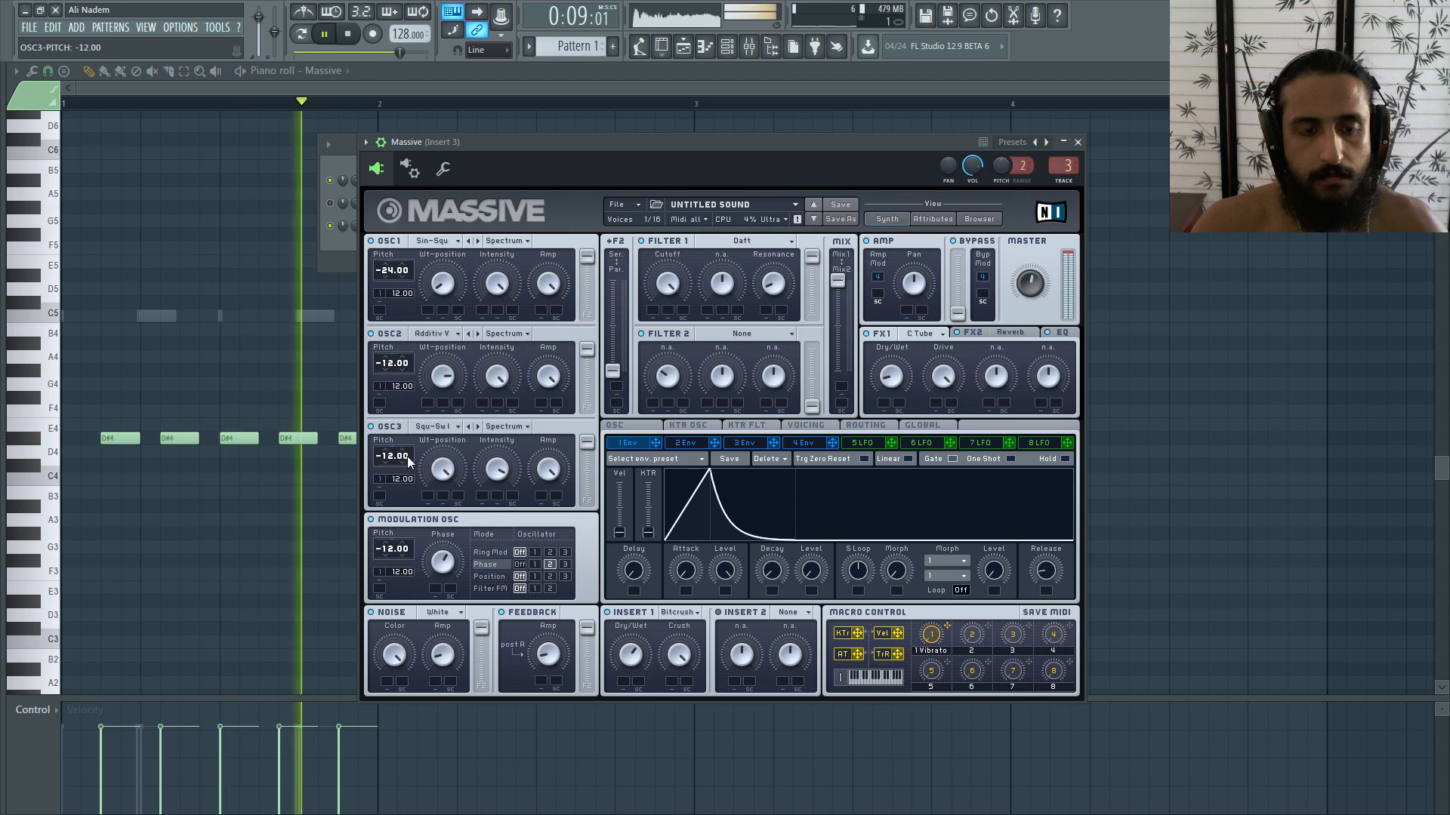
Step: Load the Sine Shaper into Insert 2 and route Insert 2 after the filter mix, just before Amp/Pan
click(489, 552)
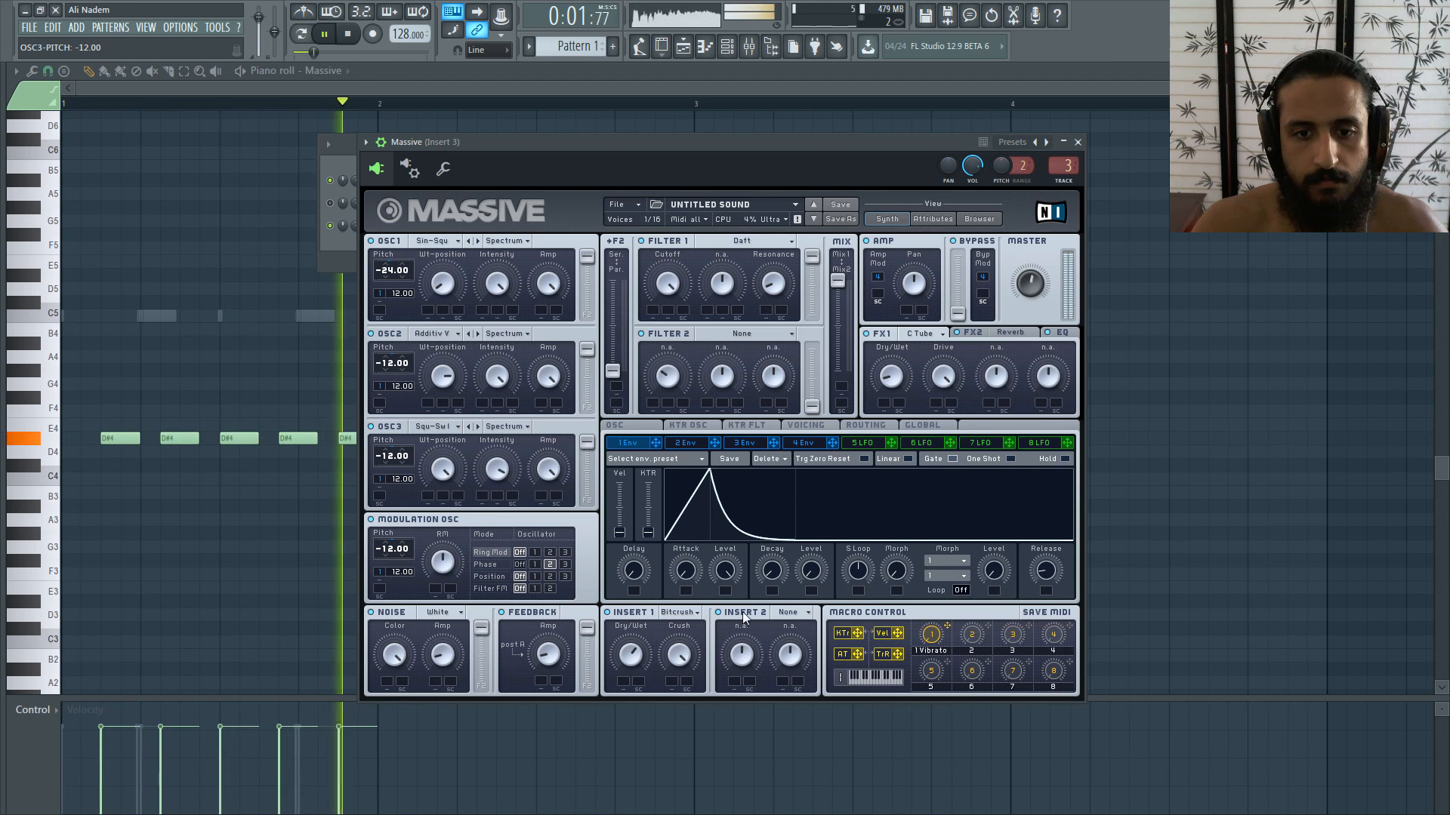
click(785, 612)
click(797, 668)
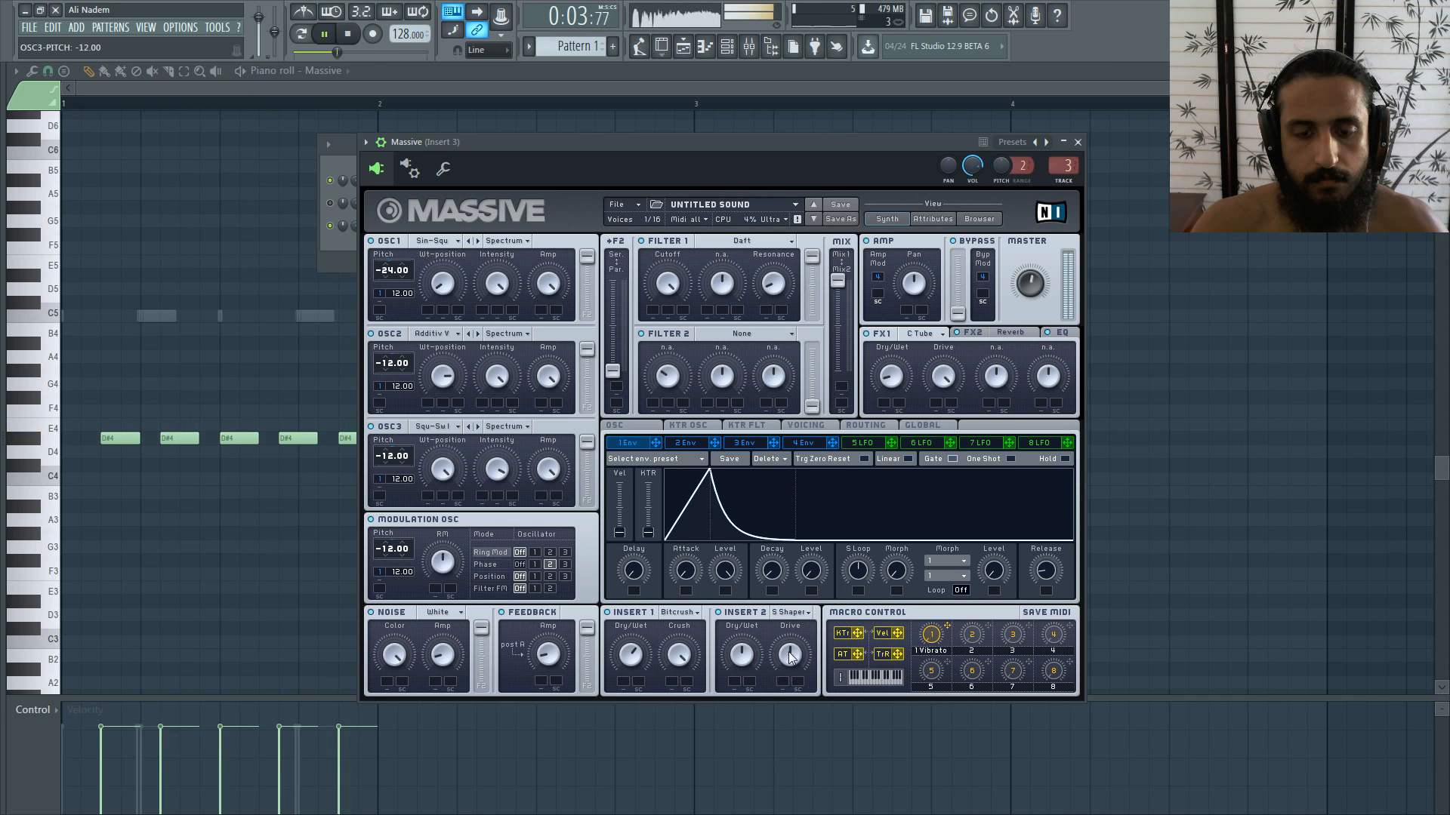
click(865, 425)
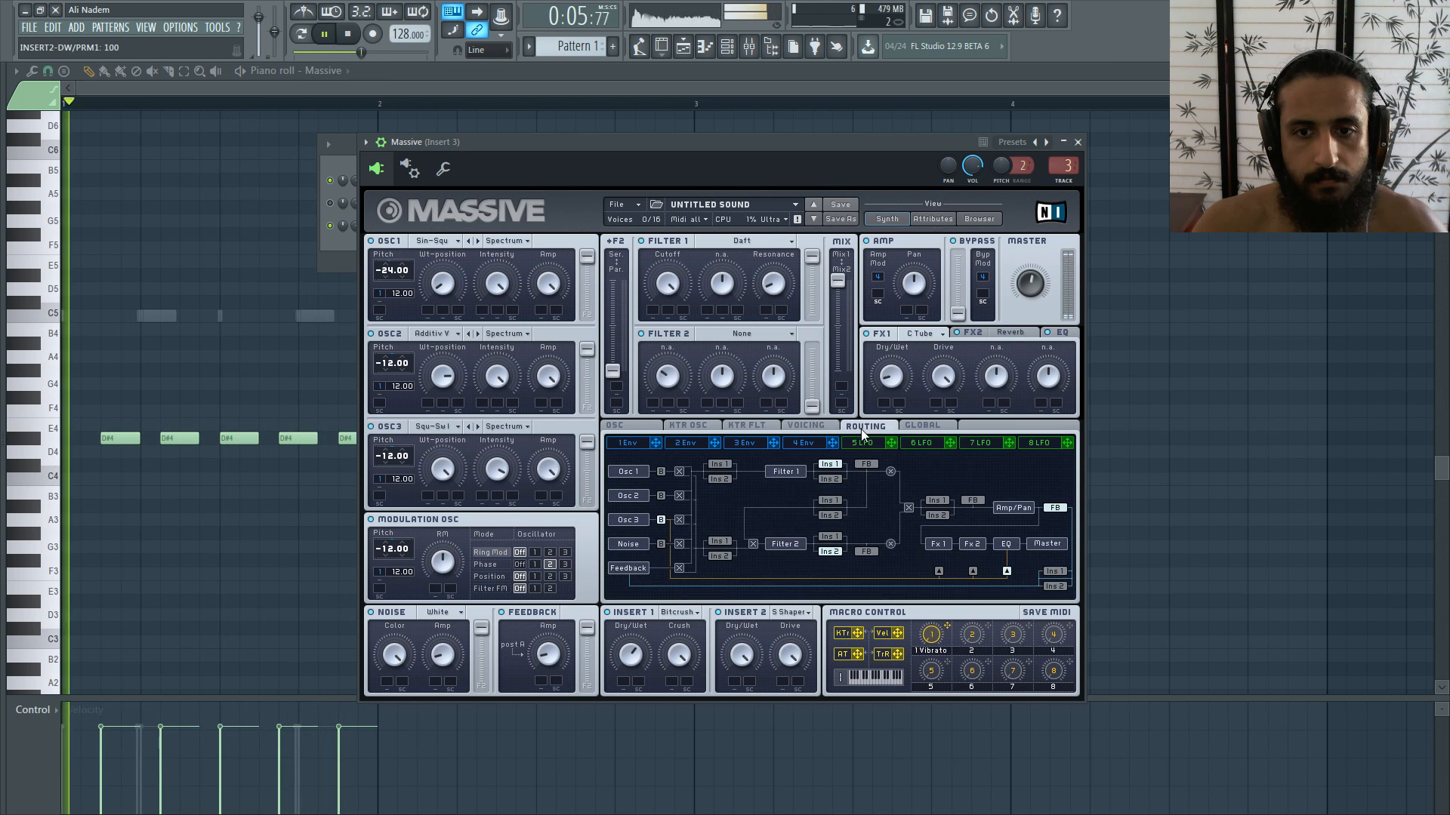
click(936, 515)
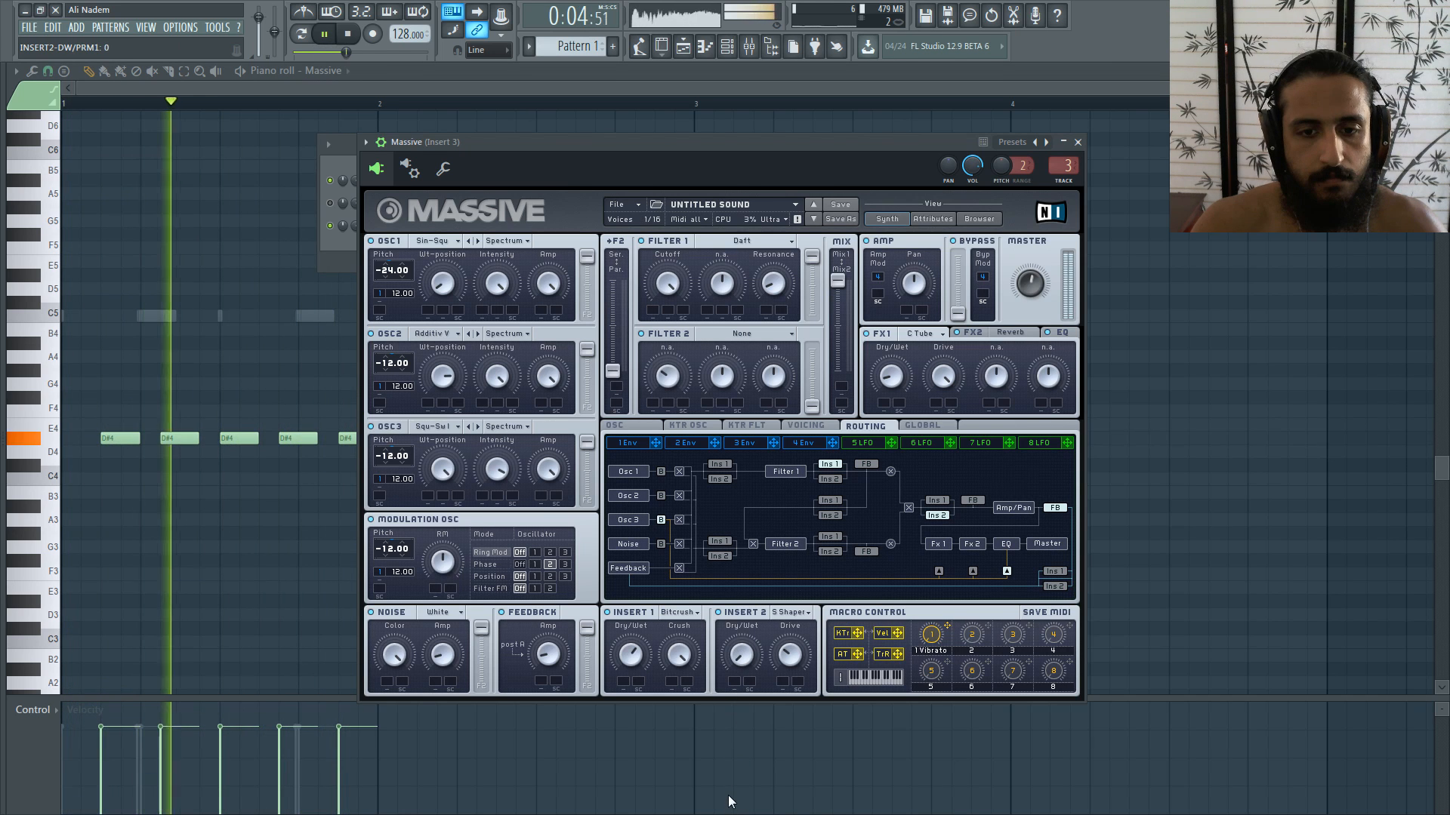
Step: Try the Hardclipper and the Parabolic Shaper in Insert 2, and bypass the insert
click(790, 613)
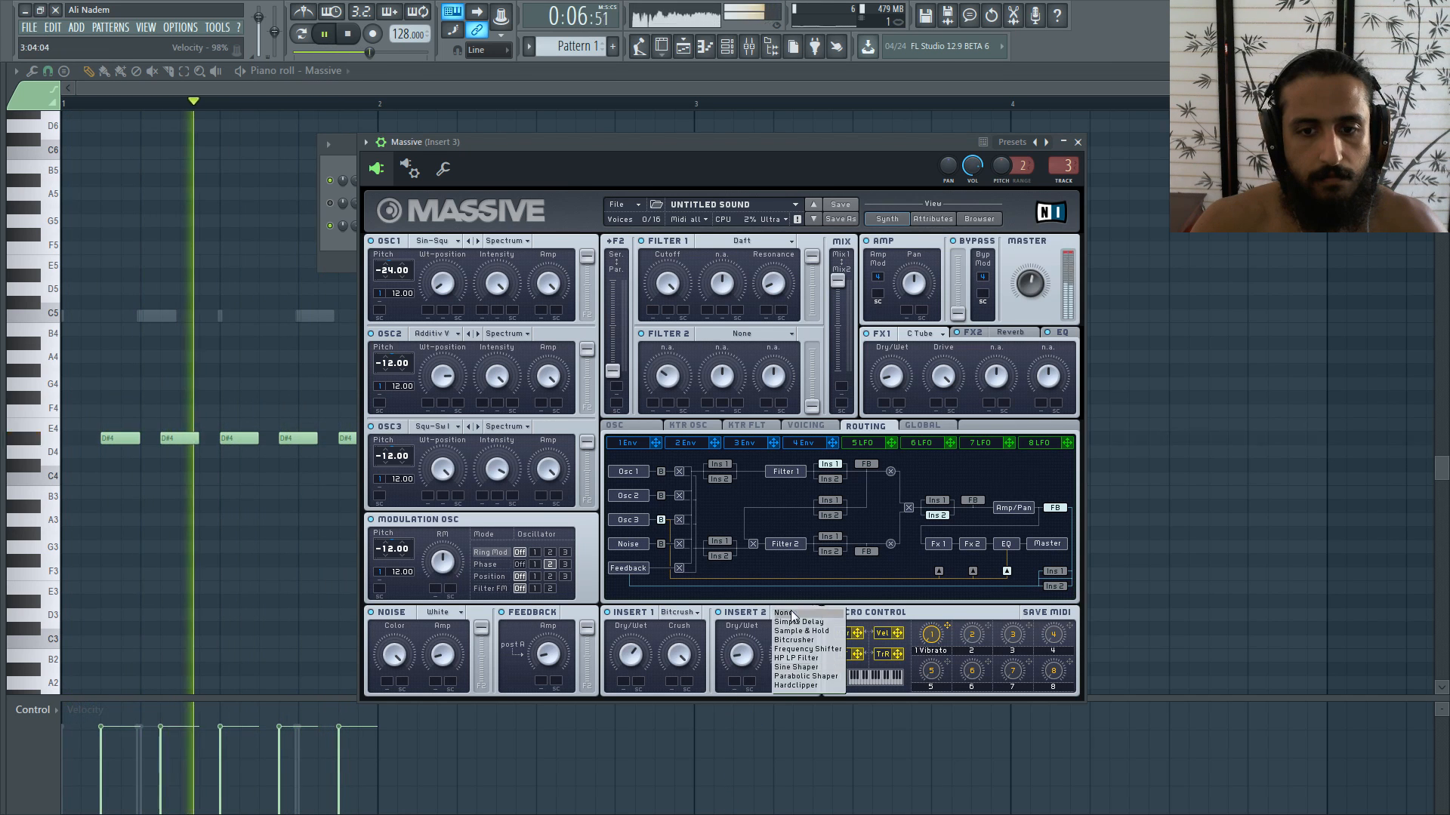
click(795, 685)
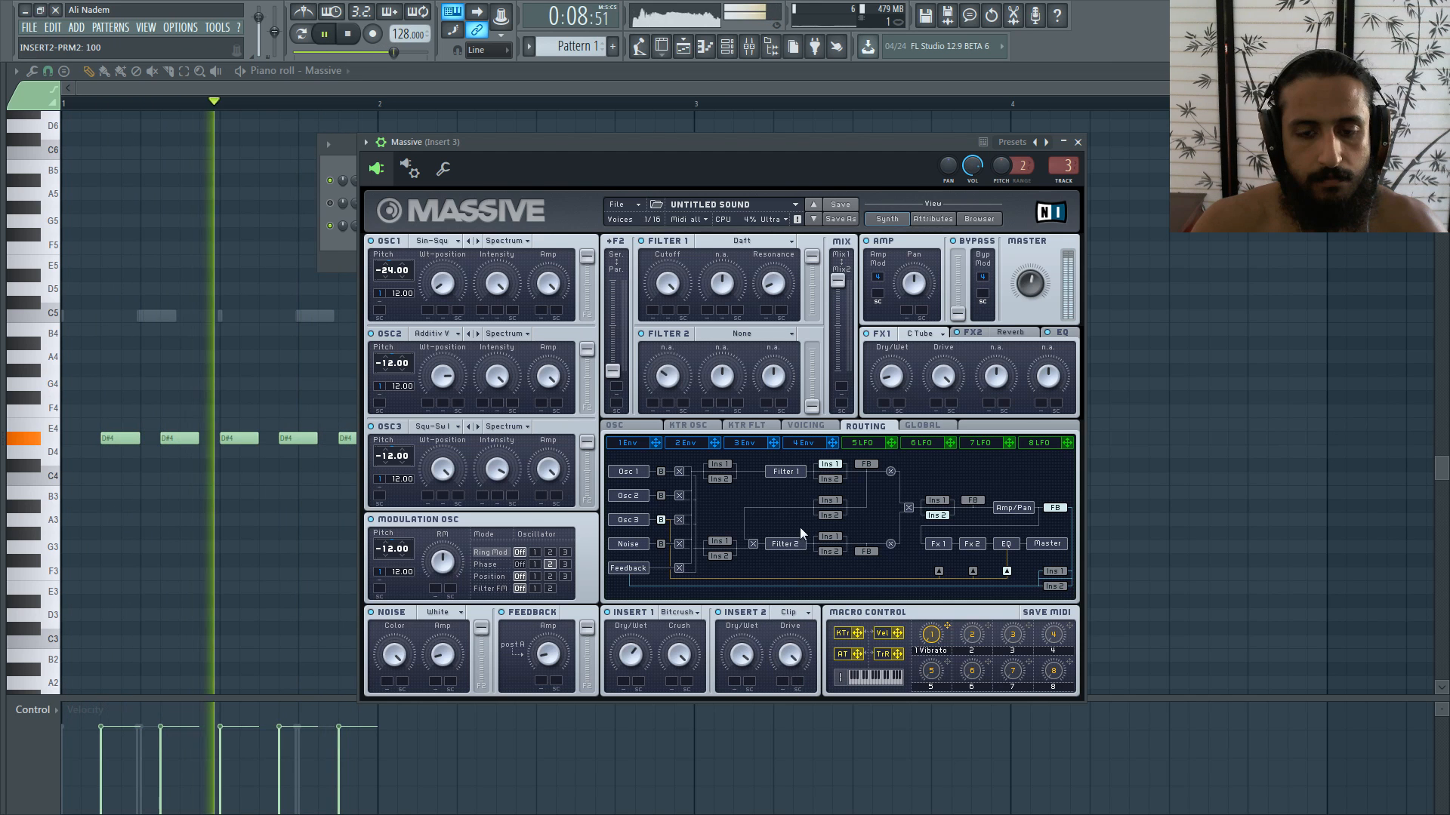
click(792, 613)
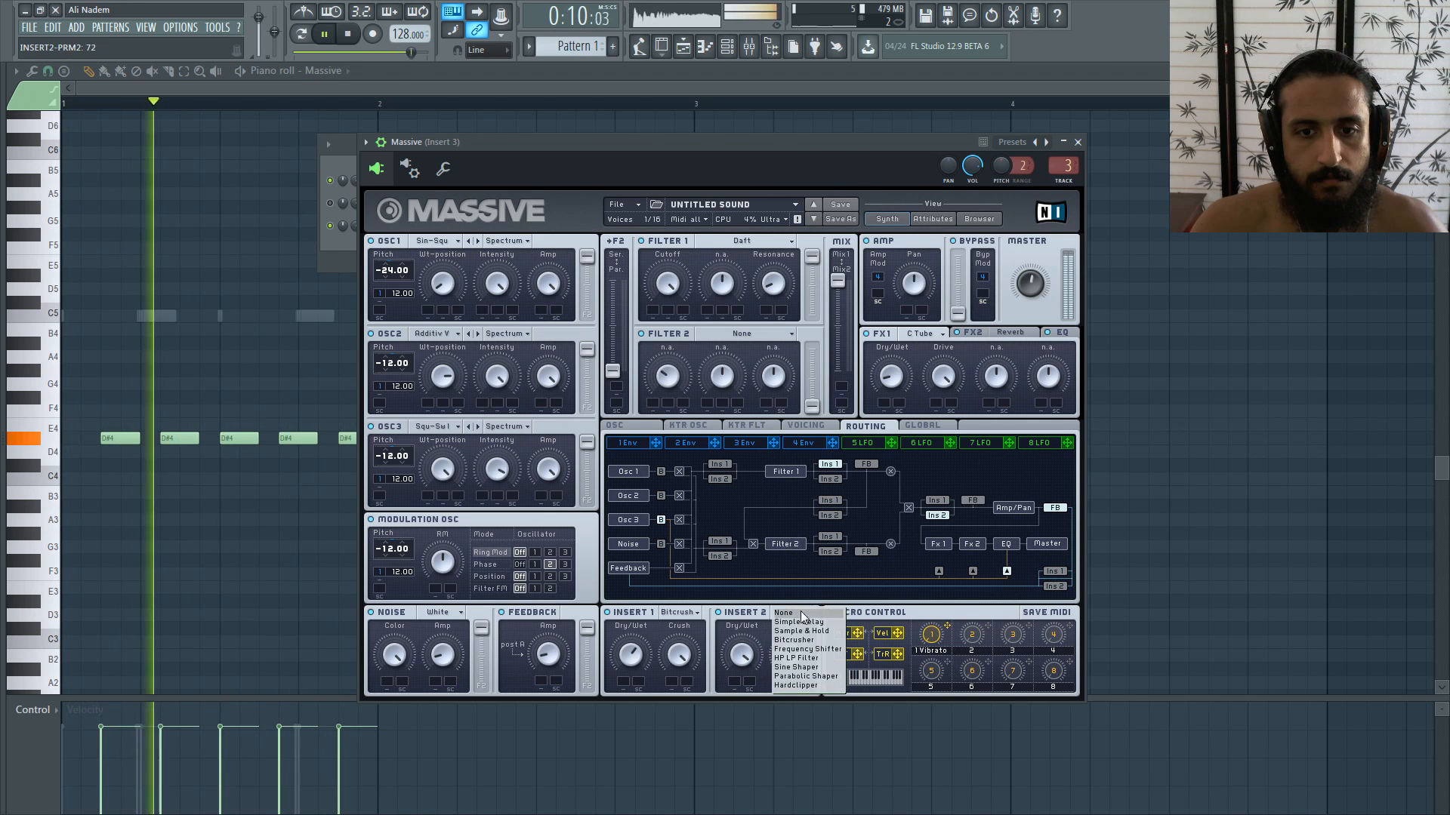
click(803, 677)
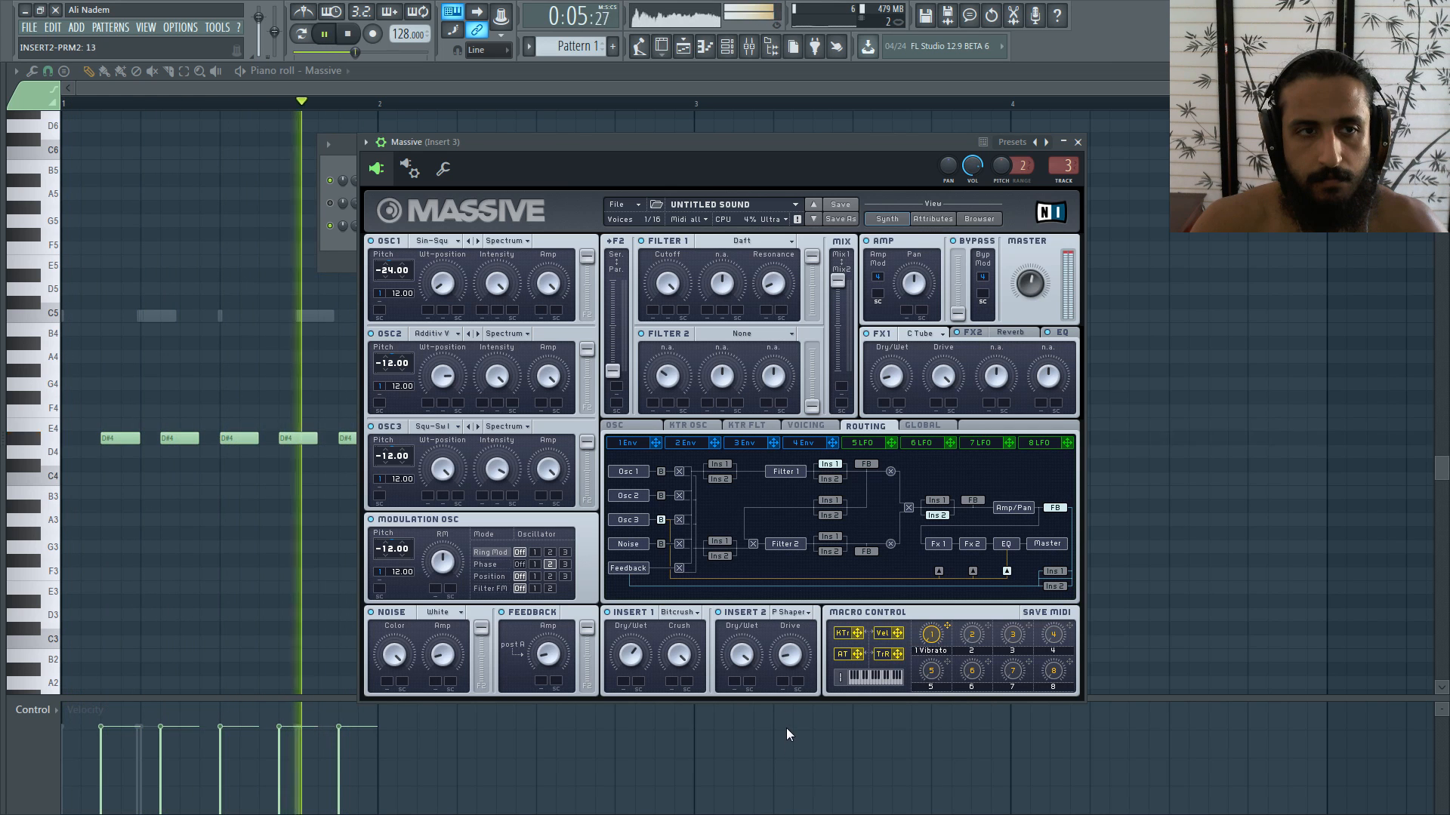
click(721, 612)
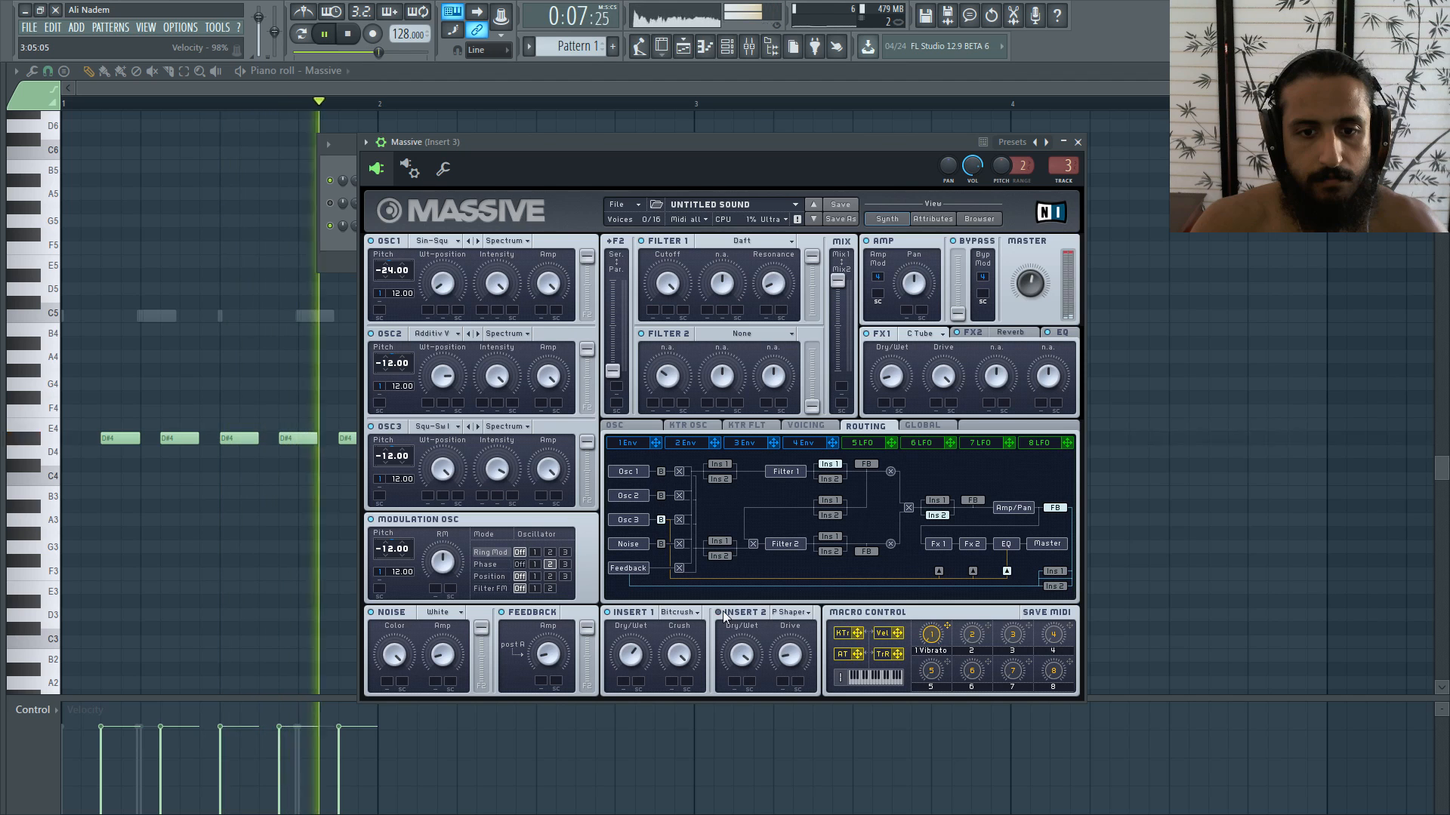
Step: Load the Frequency Shifter into Insert 2 with its pitch at 49, play the pattern, and switch the insert off
key(space)
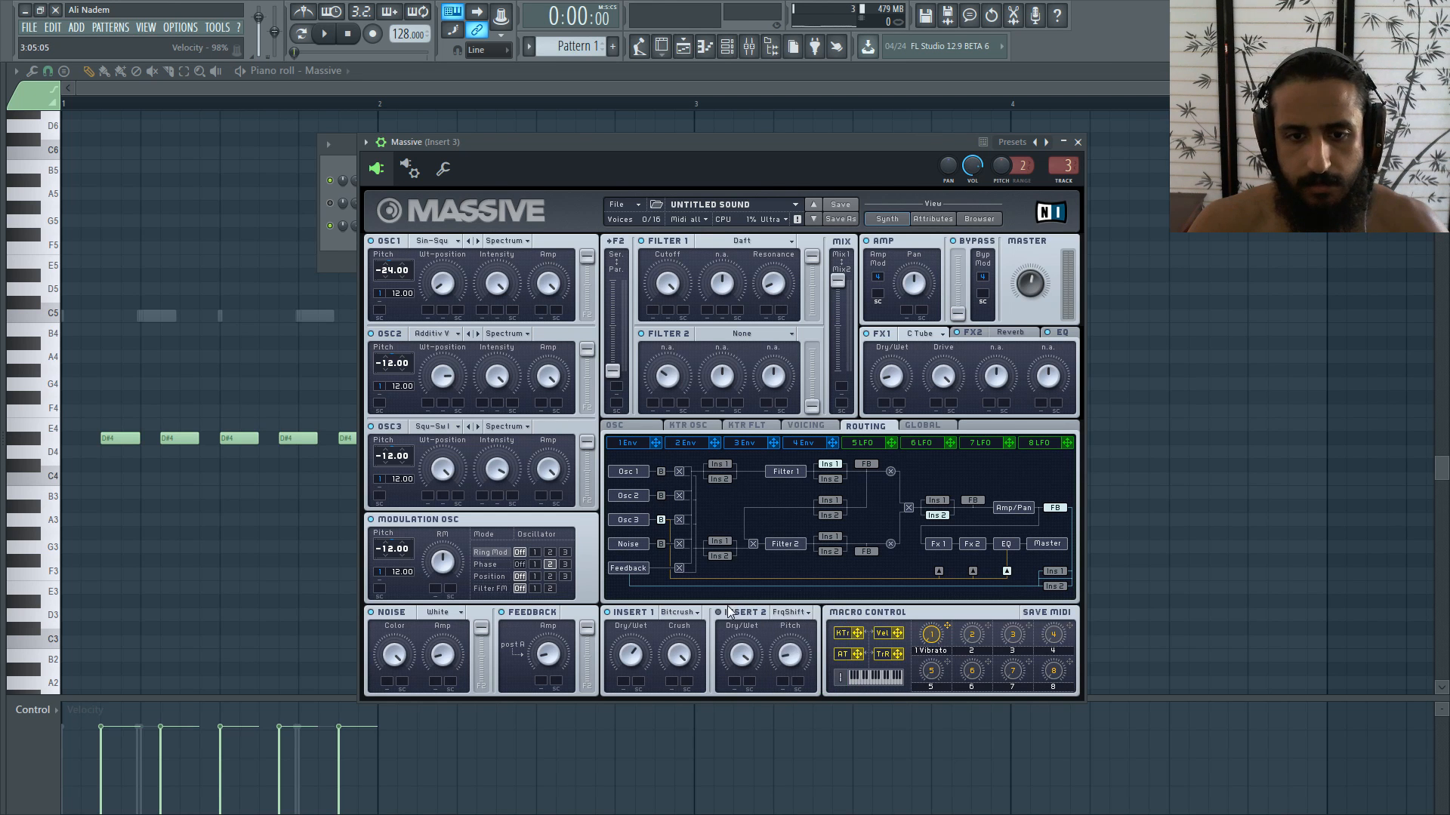
key(space)
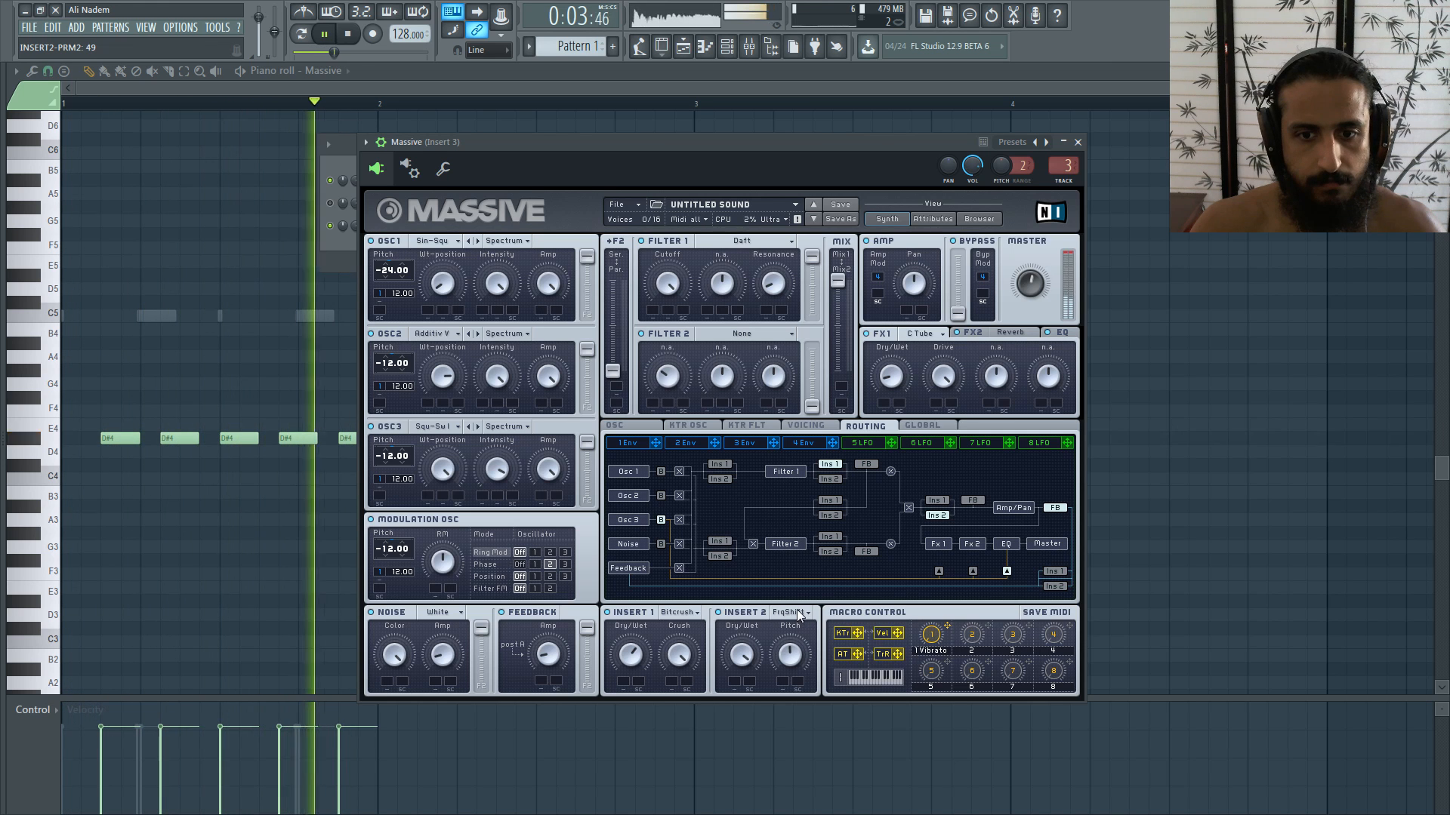
click(743, 613)
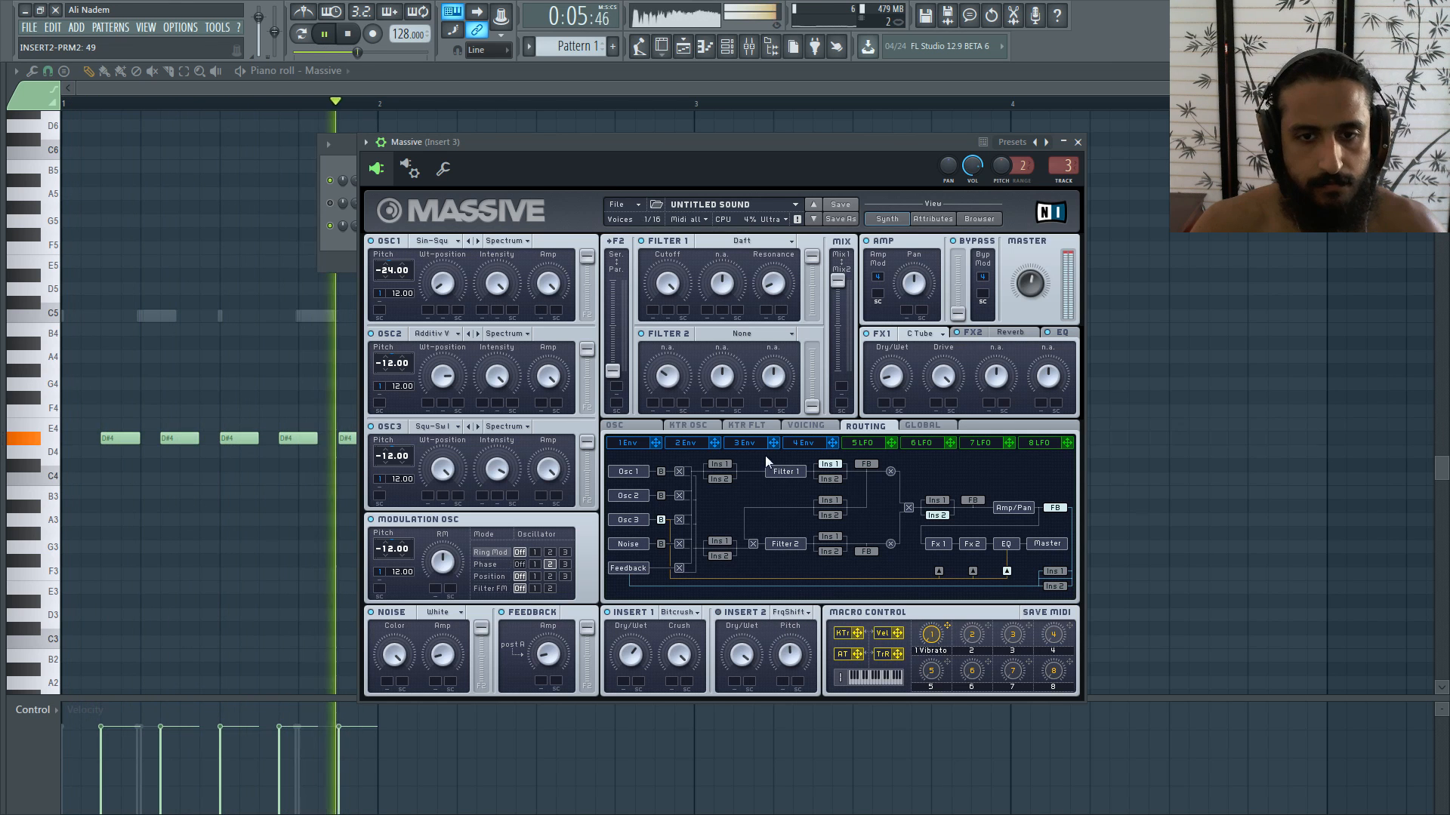
Step: Set envelope 1's attack to 0 and adjust its decay
click(633, 442)
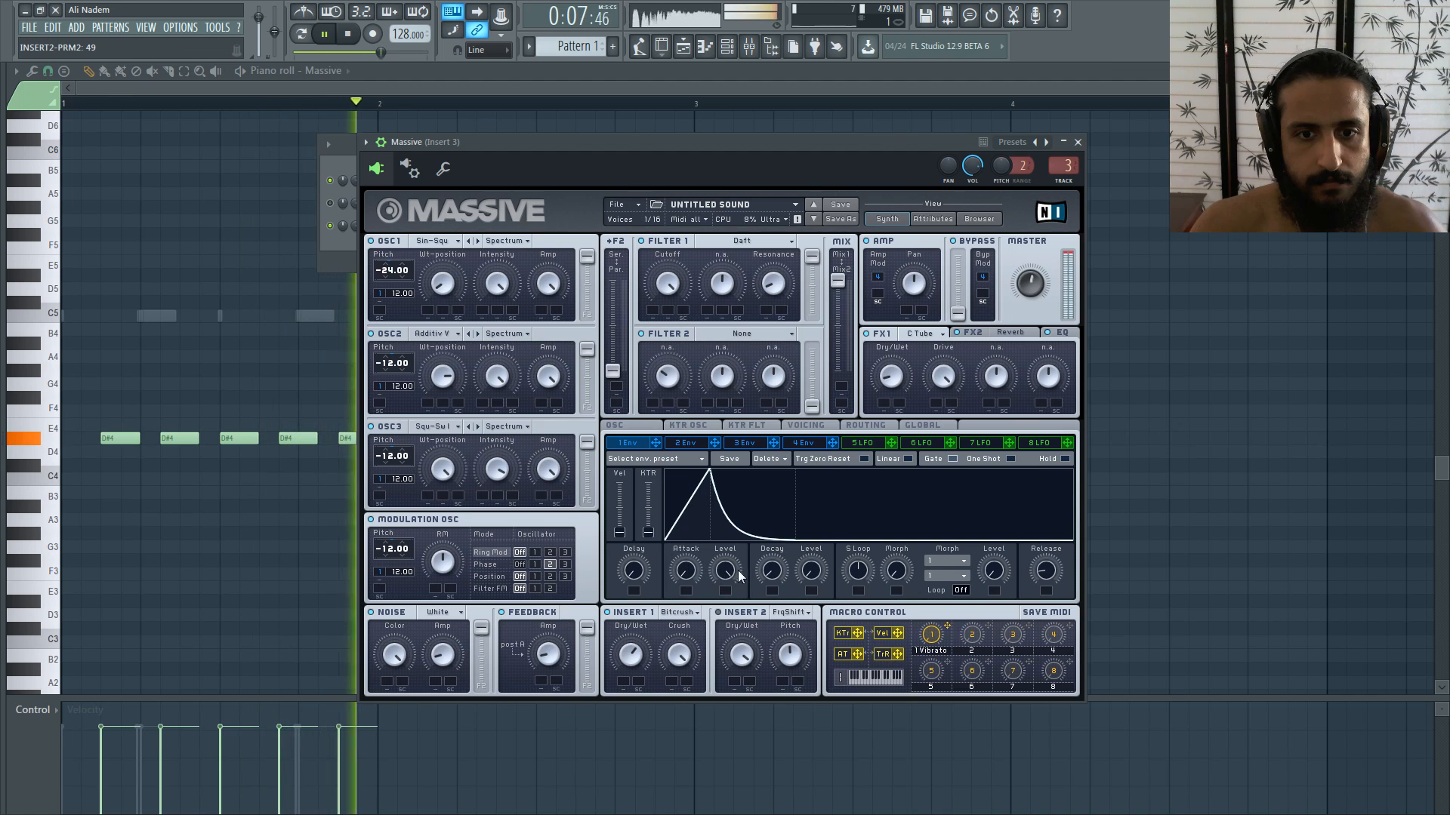
drag(690, 571, 695, 601)
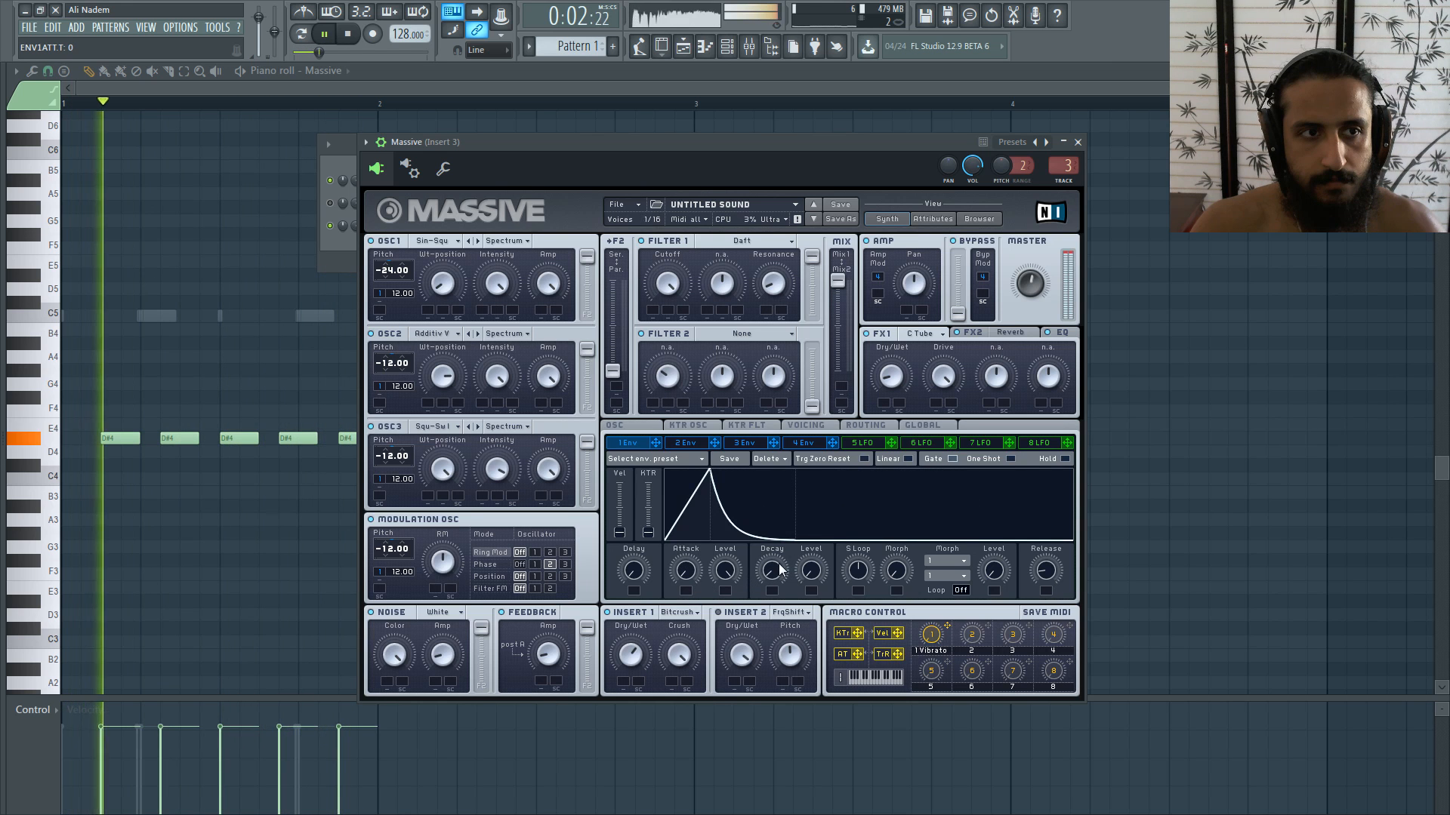
mouse_move(780, 566)
mouse_down()
mouse_move(780, 529)
mouse_move(778, 570)
mouse_up()
Step: Adjust Filter 1's resonance and raise its cutoff to 89, playing the pattern to hear the result
drag(772, 282, 771, 283)
key(space)
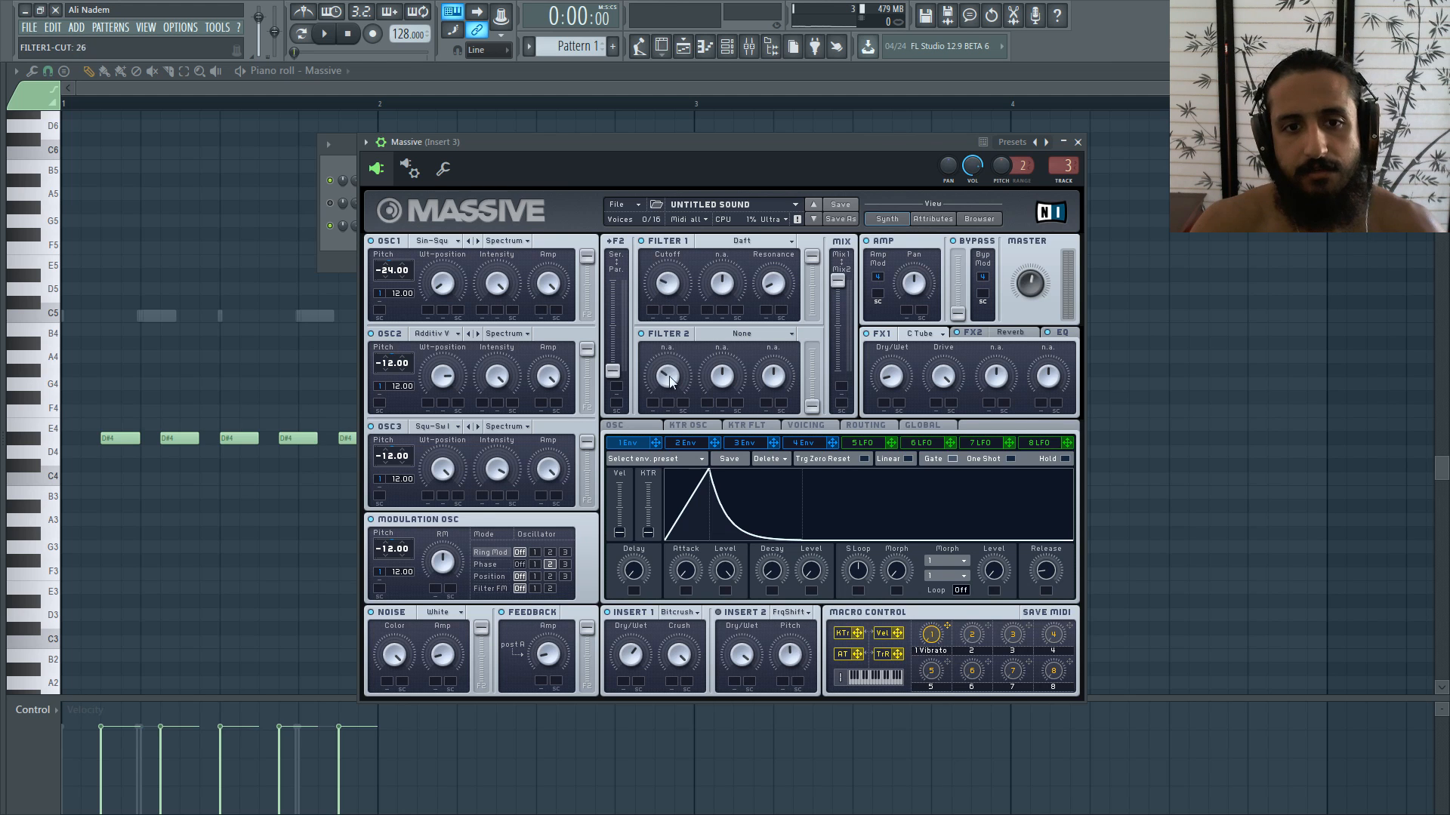
drag(670, 271, 678, 243)
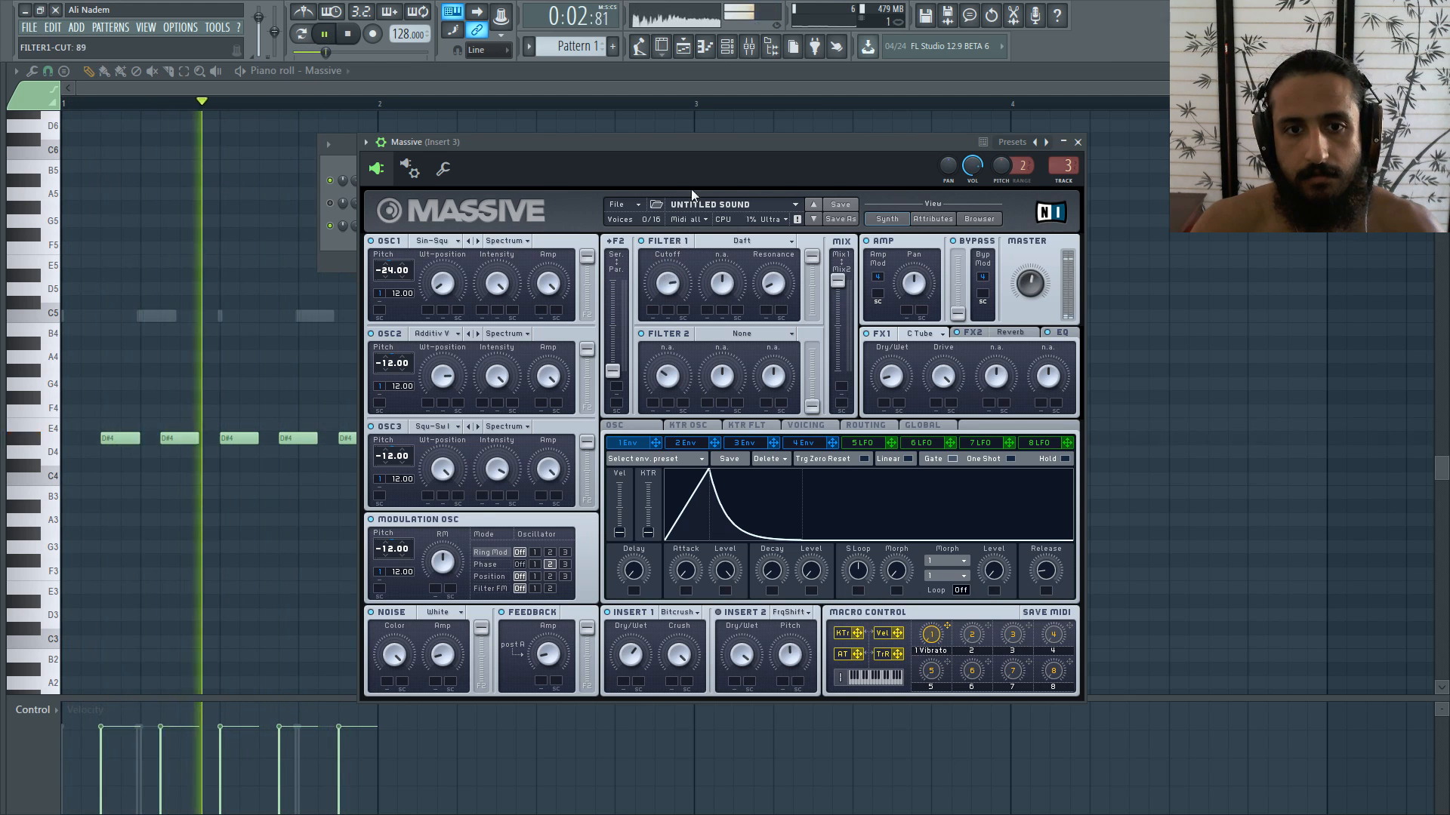
Step: Try Insert 1 before Filter 1 in the routing and return it to its slot after Filter 1
click(865, 425)
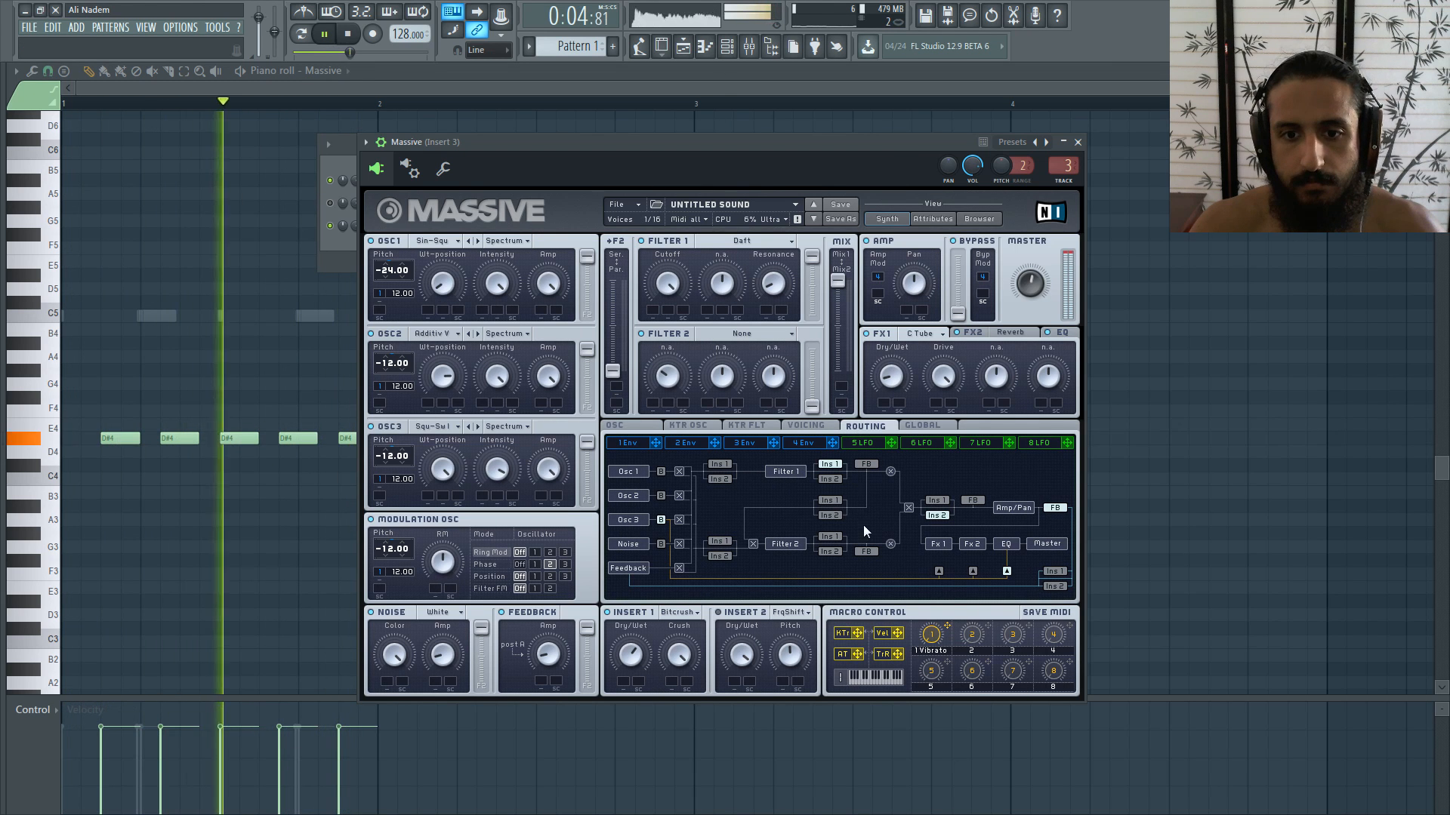
click(720, 465)
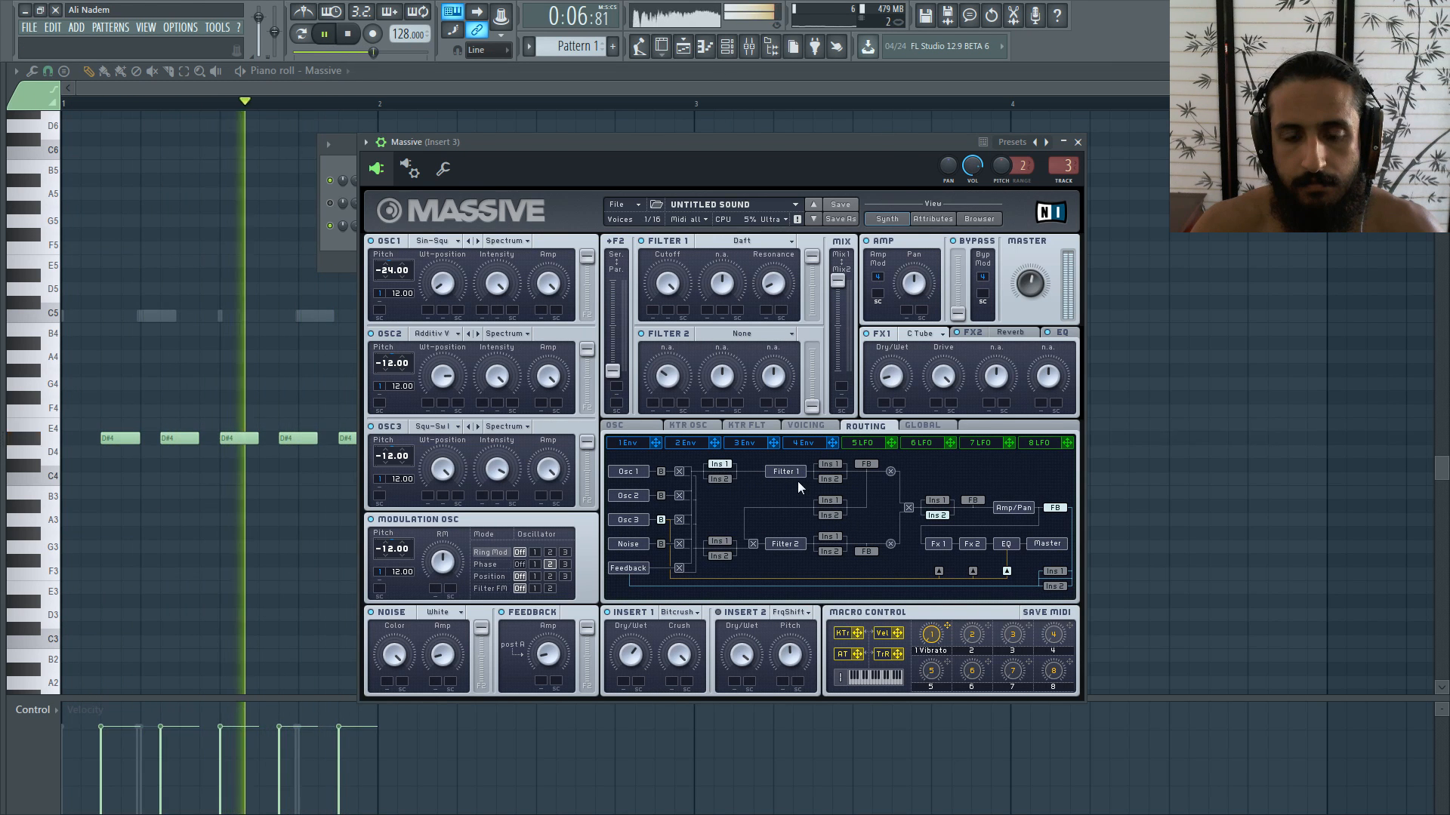
click(829, 465)
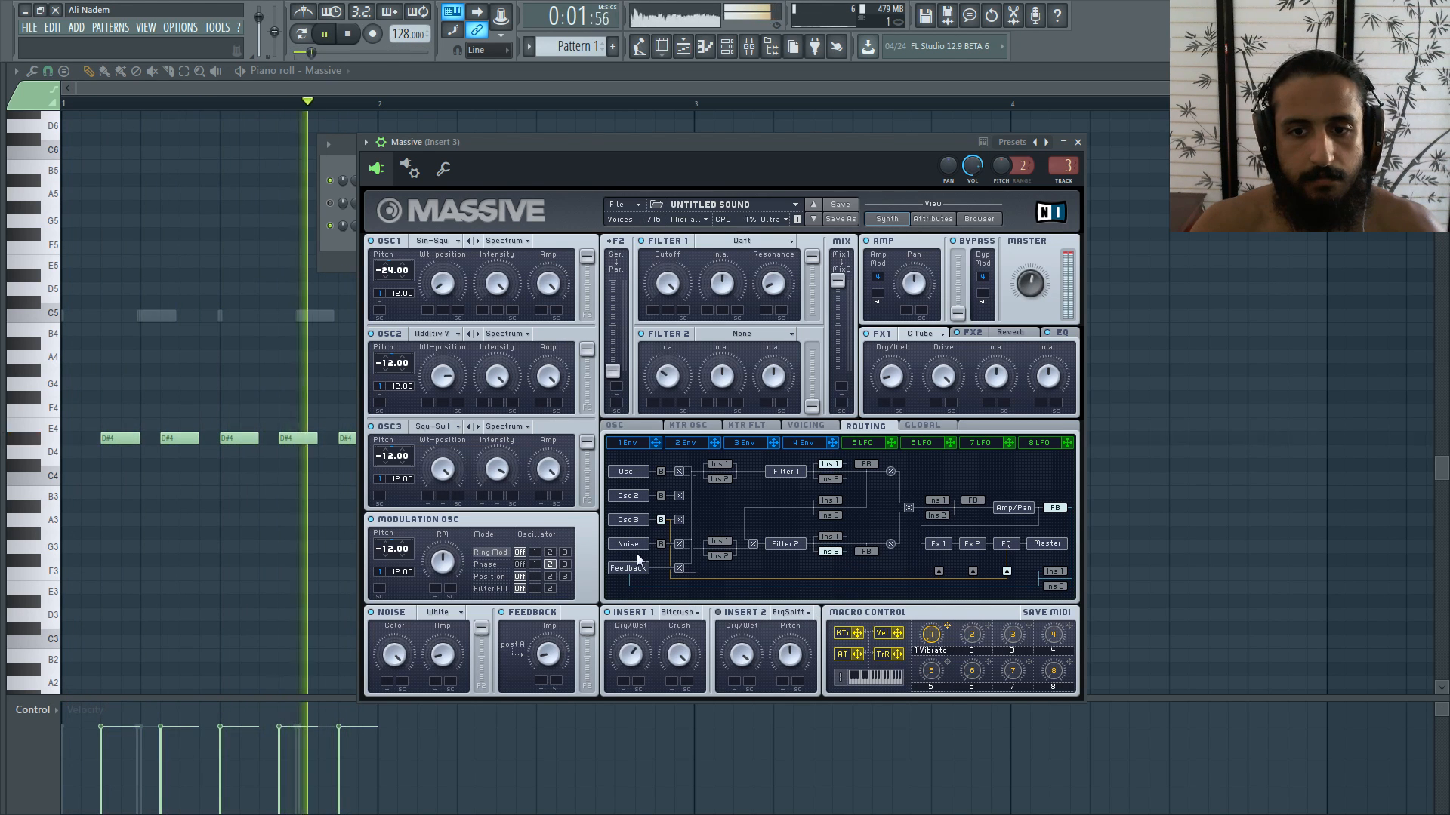
Step: Replace the first two D#4 notes with D#4 notes starting on beats 1 and 2 of the bar
right_click(123, 437)
click(74, 439)
right_click(169, 439)
click(145, 438)
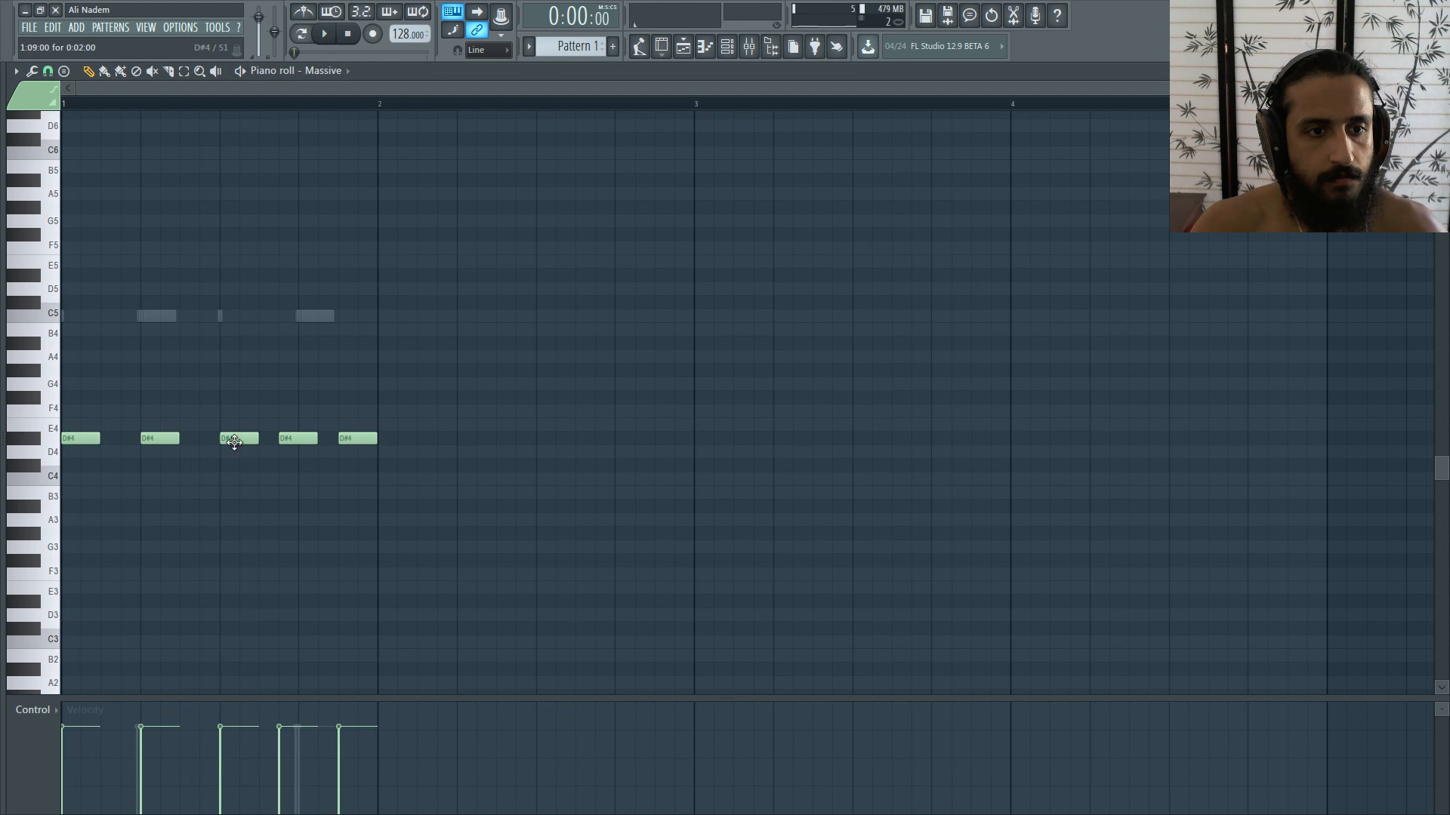
Step: Try an earlier position for the third D#4, return it to beat 3, and re-enter the bar's last D#4
right_click(229, 439)
click(204, 440)
right_click(202, 440)
click(224, 440)
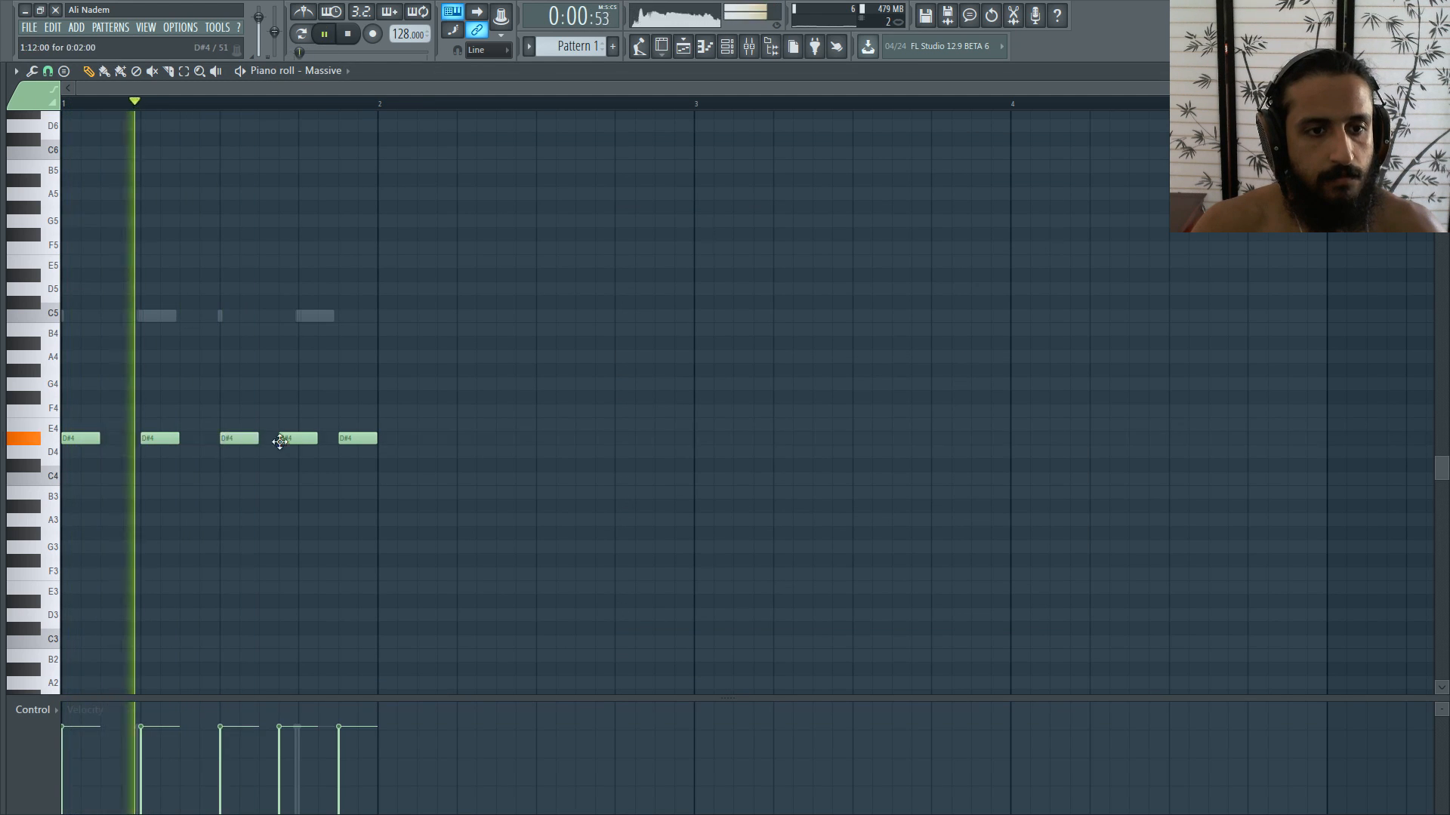
right_click(350, 439)
click(350, 439)
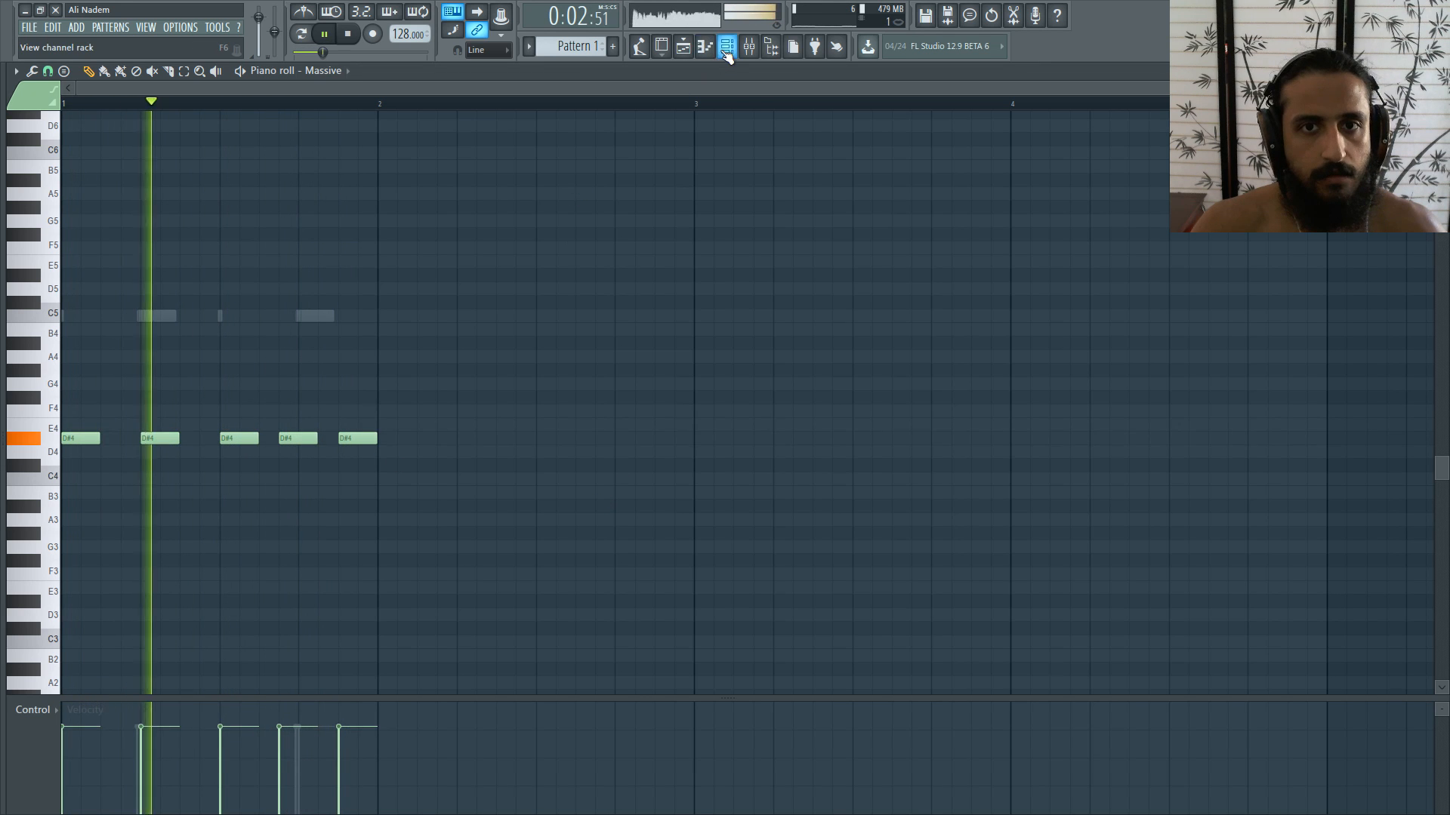
Step: Set Massive's voicing mode to Monophon and play the pattern to check it
click(726, 46)
click(451, 225)
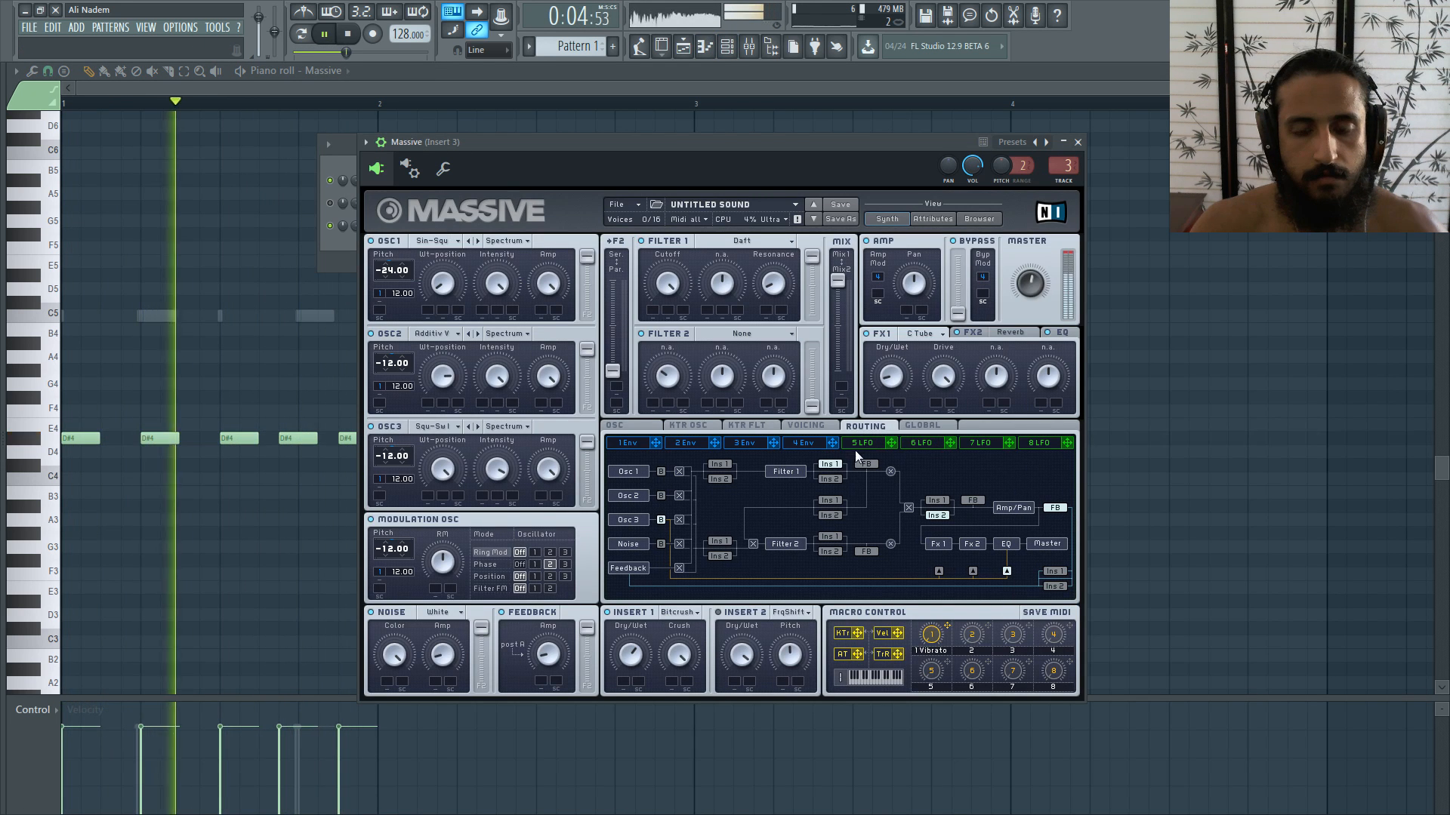
click(782, 428)
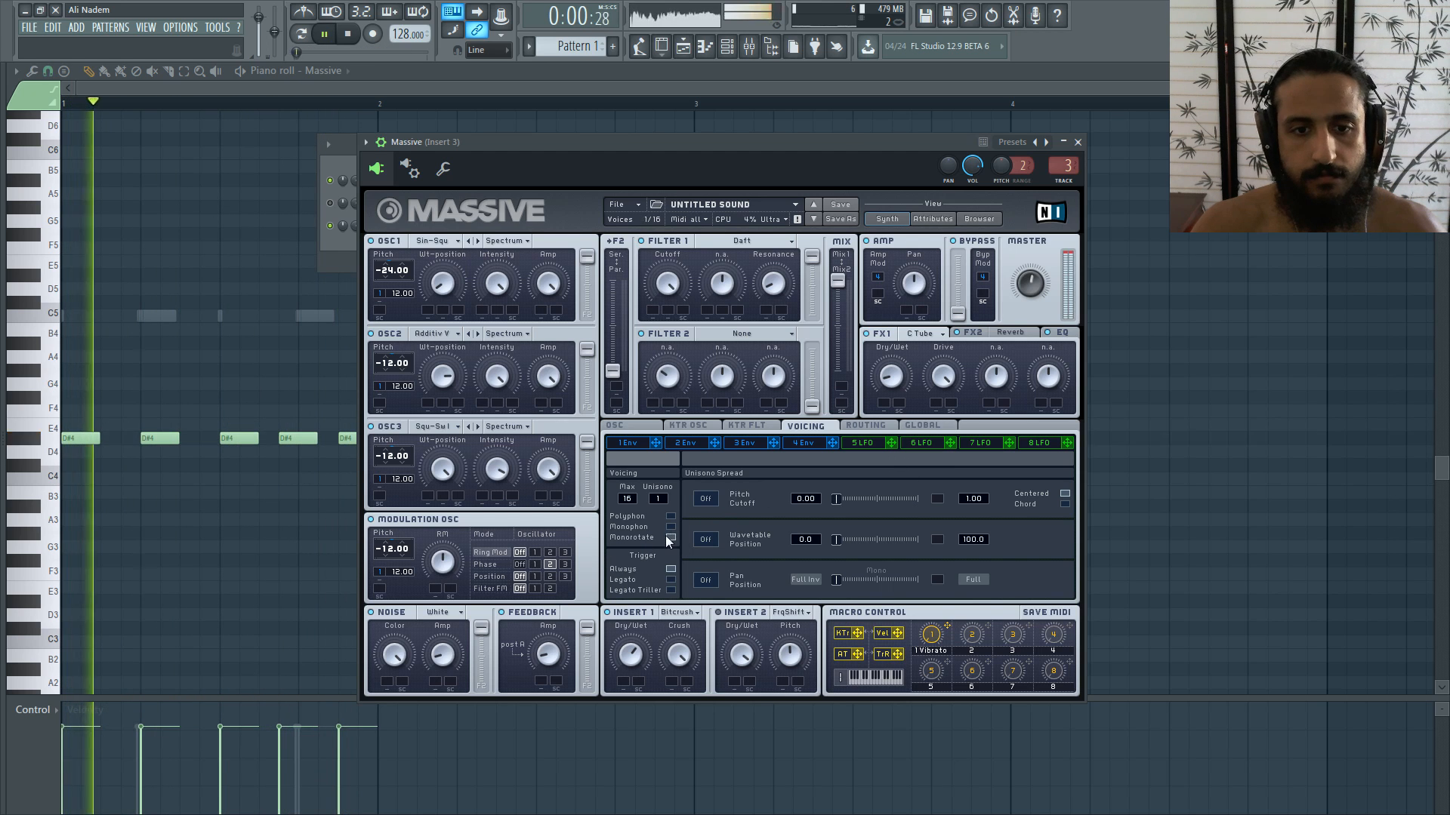
key(space)
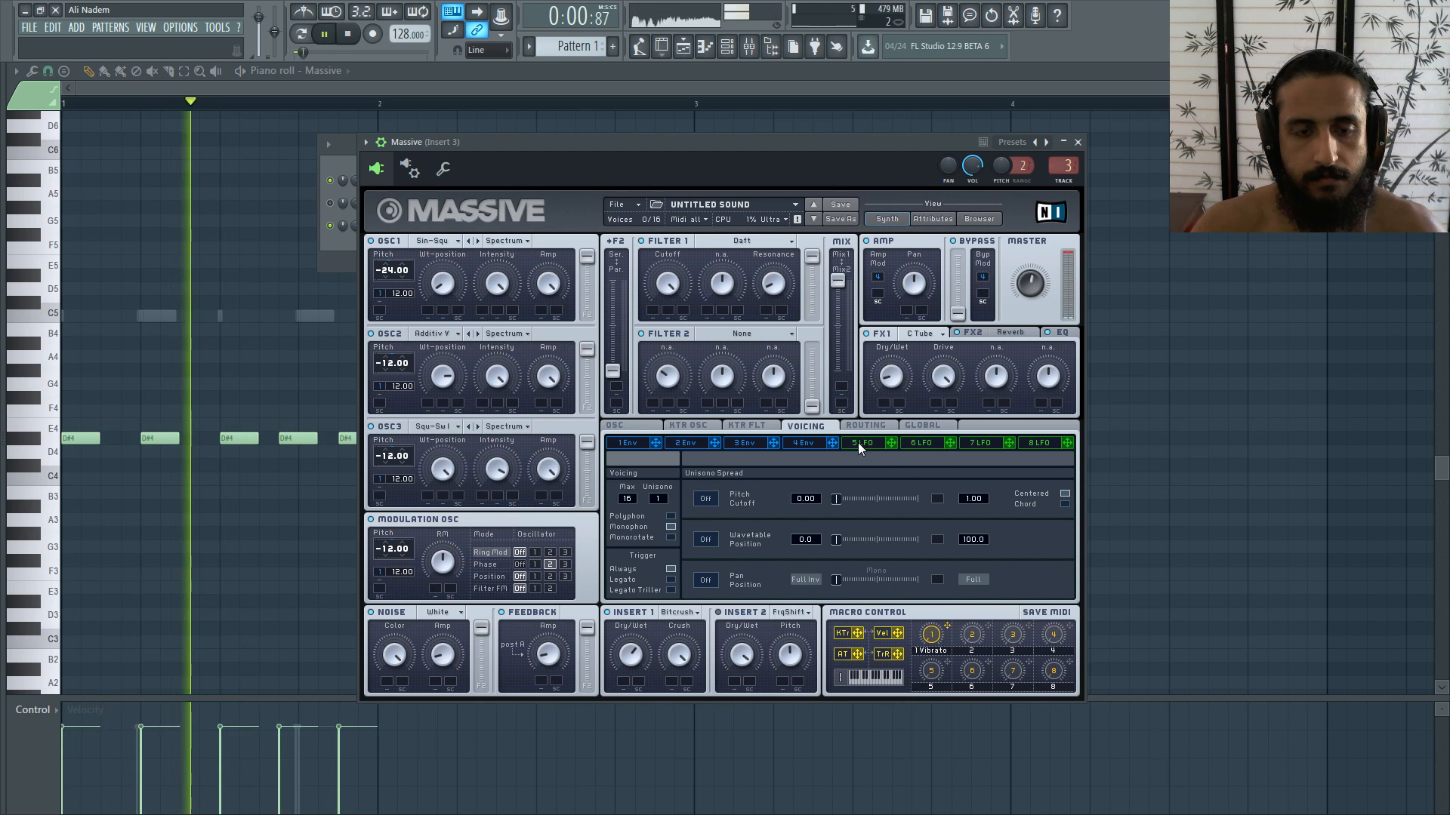
click(350, 36)
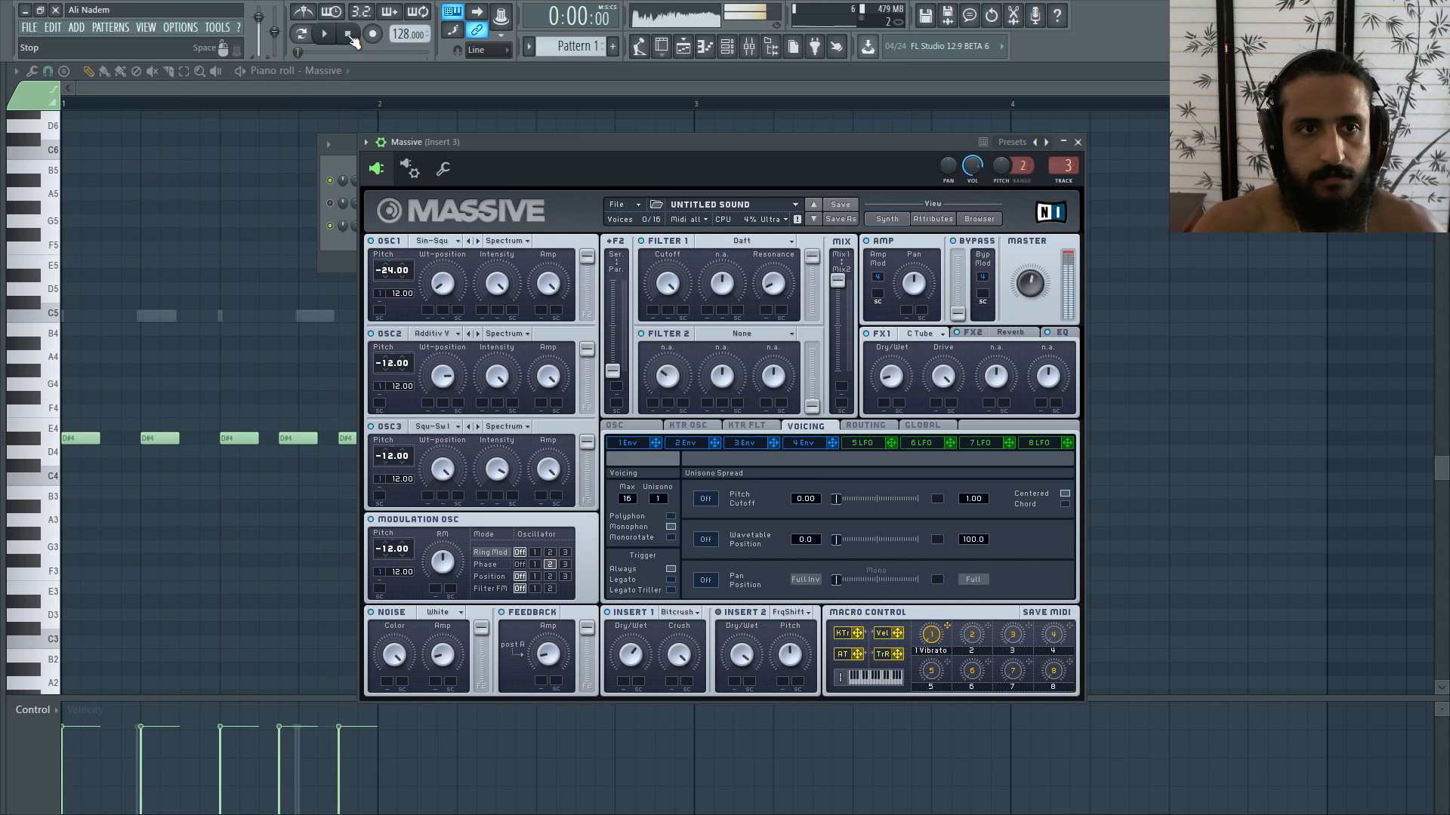
key(space)
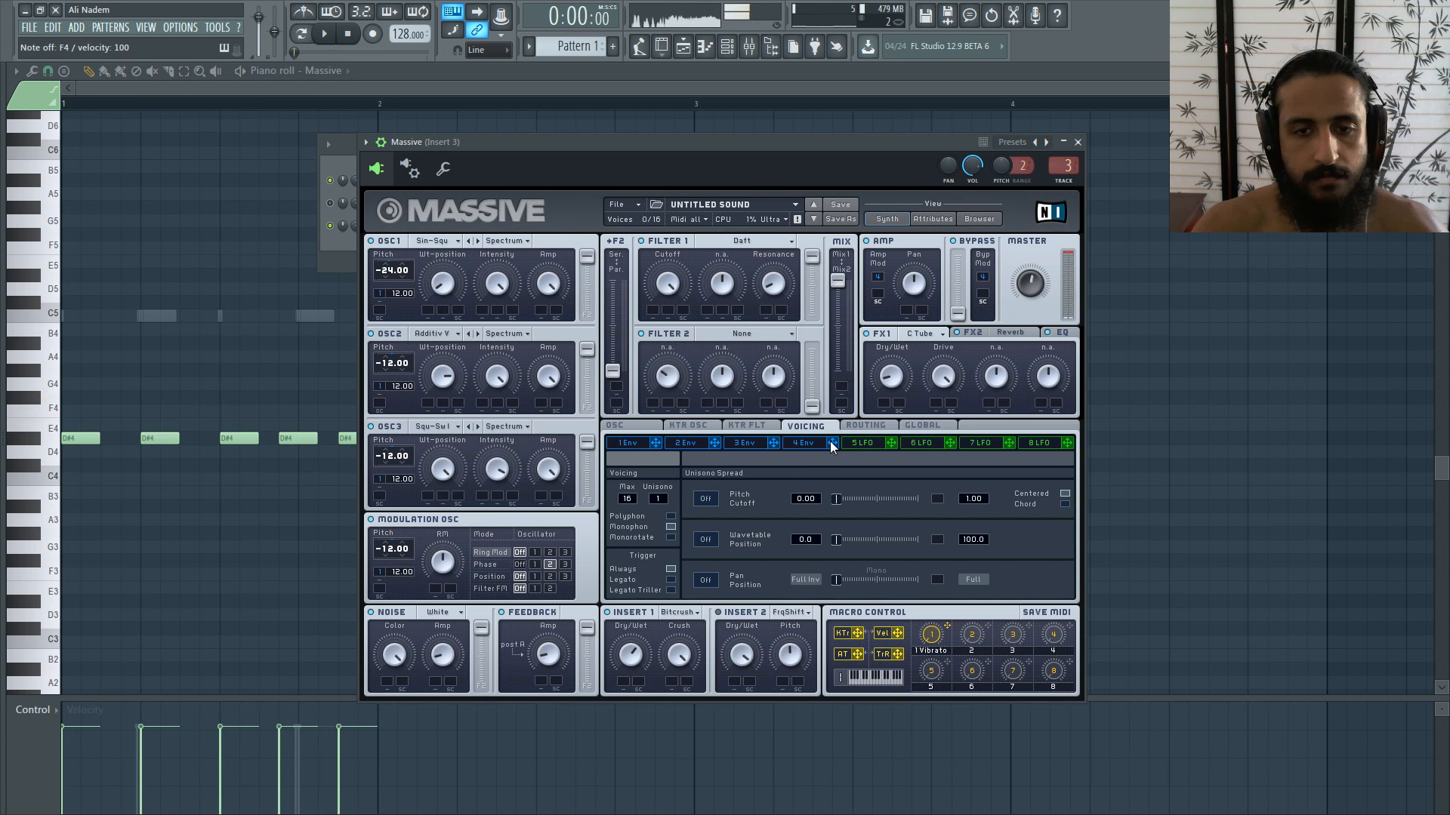
Step: Lengthen envelope 4's release slightly and play the pattern
click(814, 445)
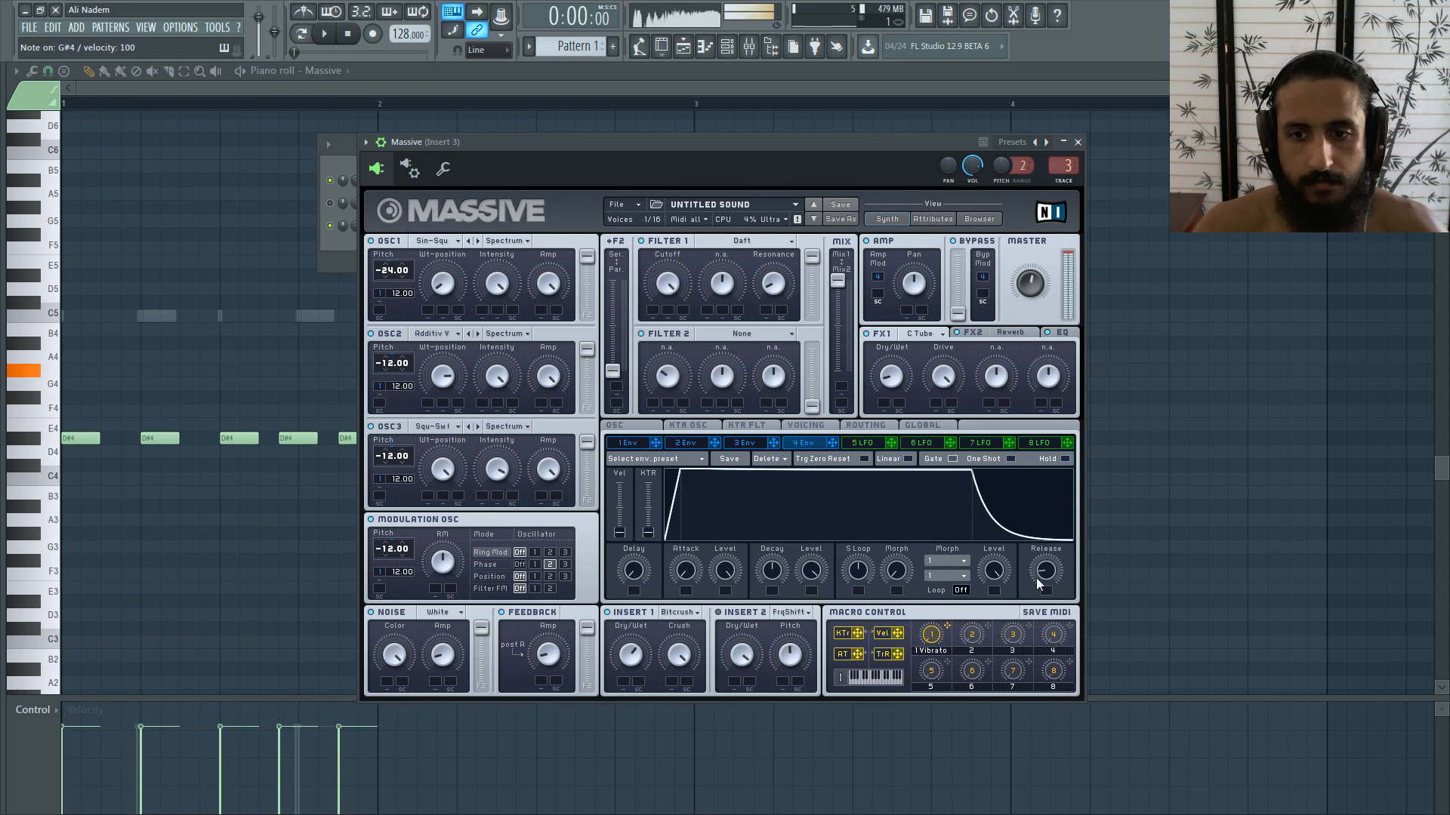
drag(1036, 577, 1048, 588)
key(space)
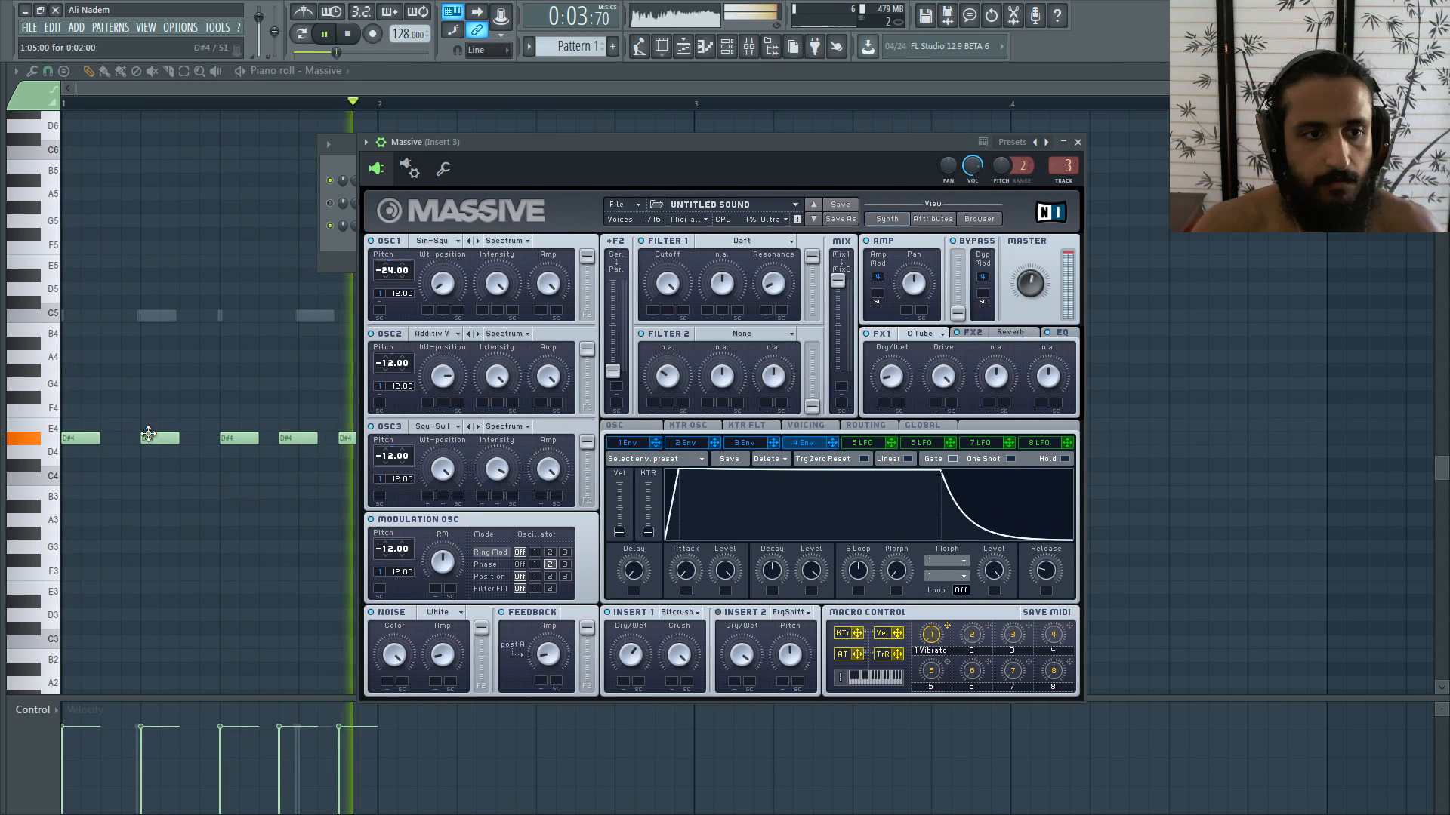
Step: Add an F#4 note directly after the first D#4 in Massive's pattern and delete the D#4 on beat 2
click(328, 144)
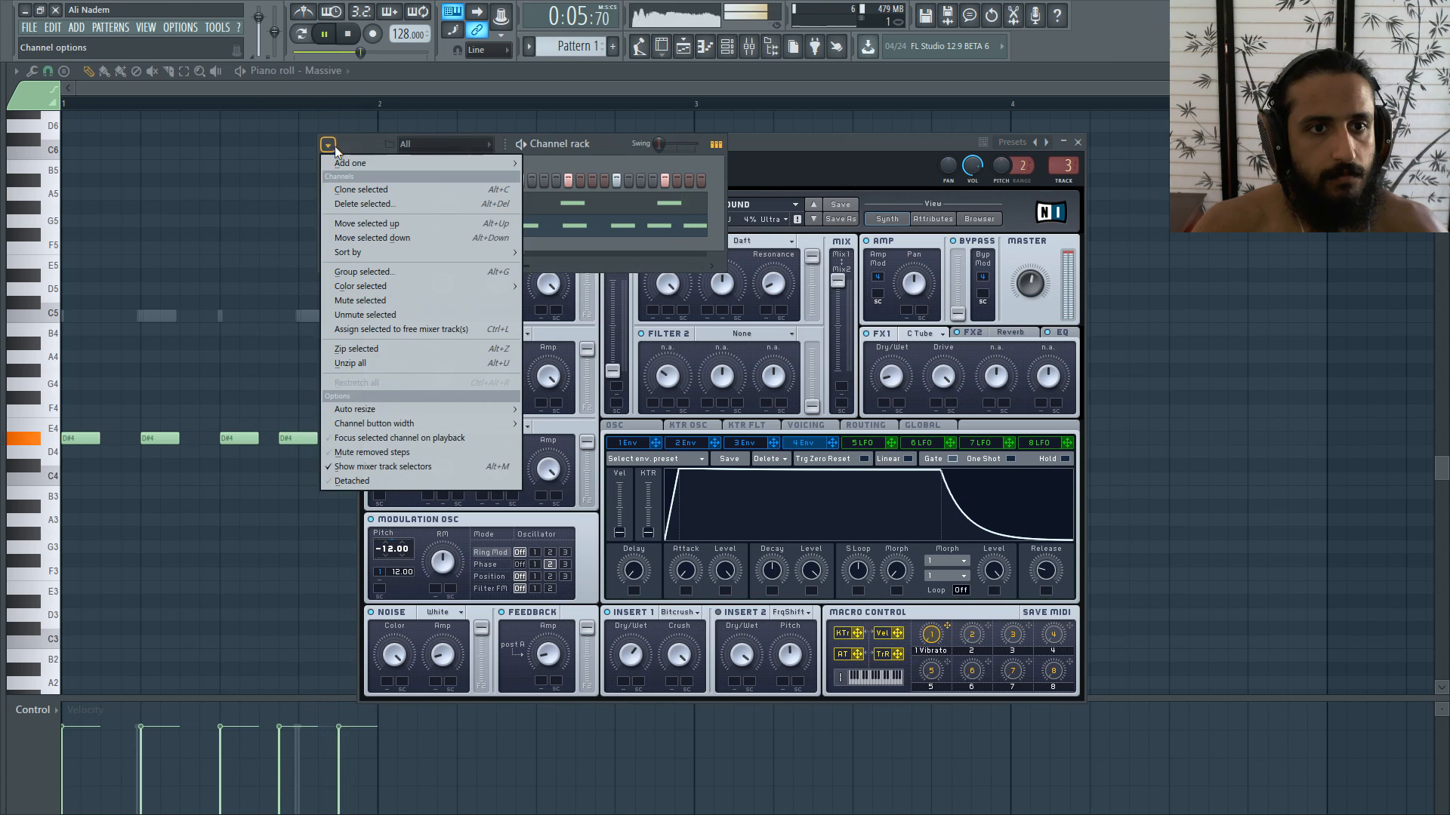
click(347, 150)
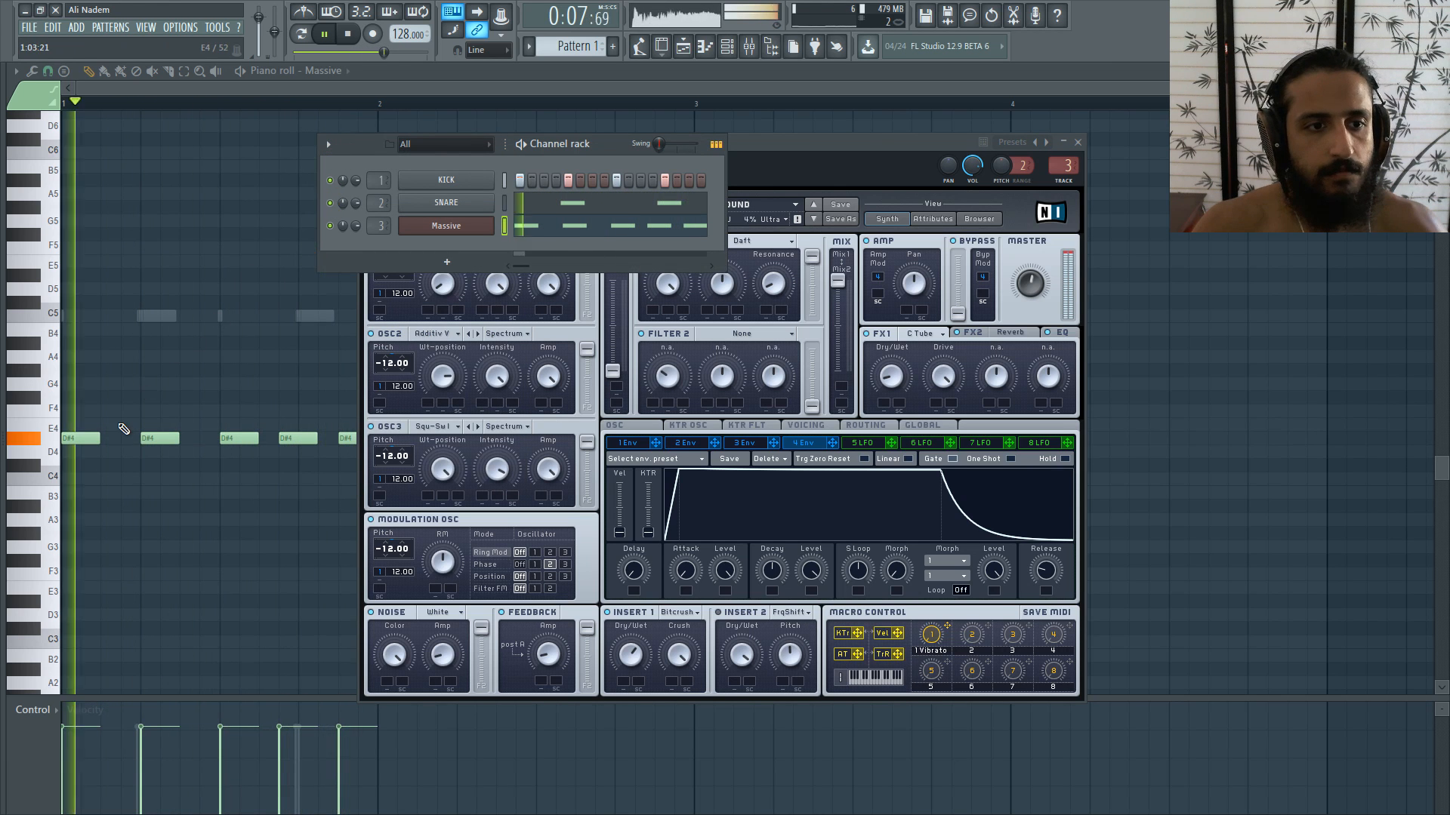
click(146, 439)
key(space)
click(109, 398)
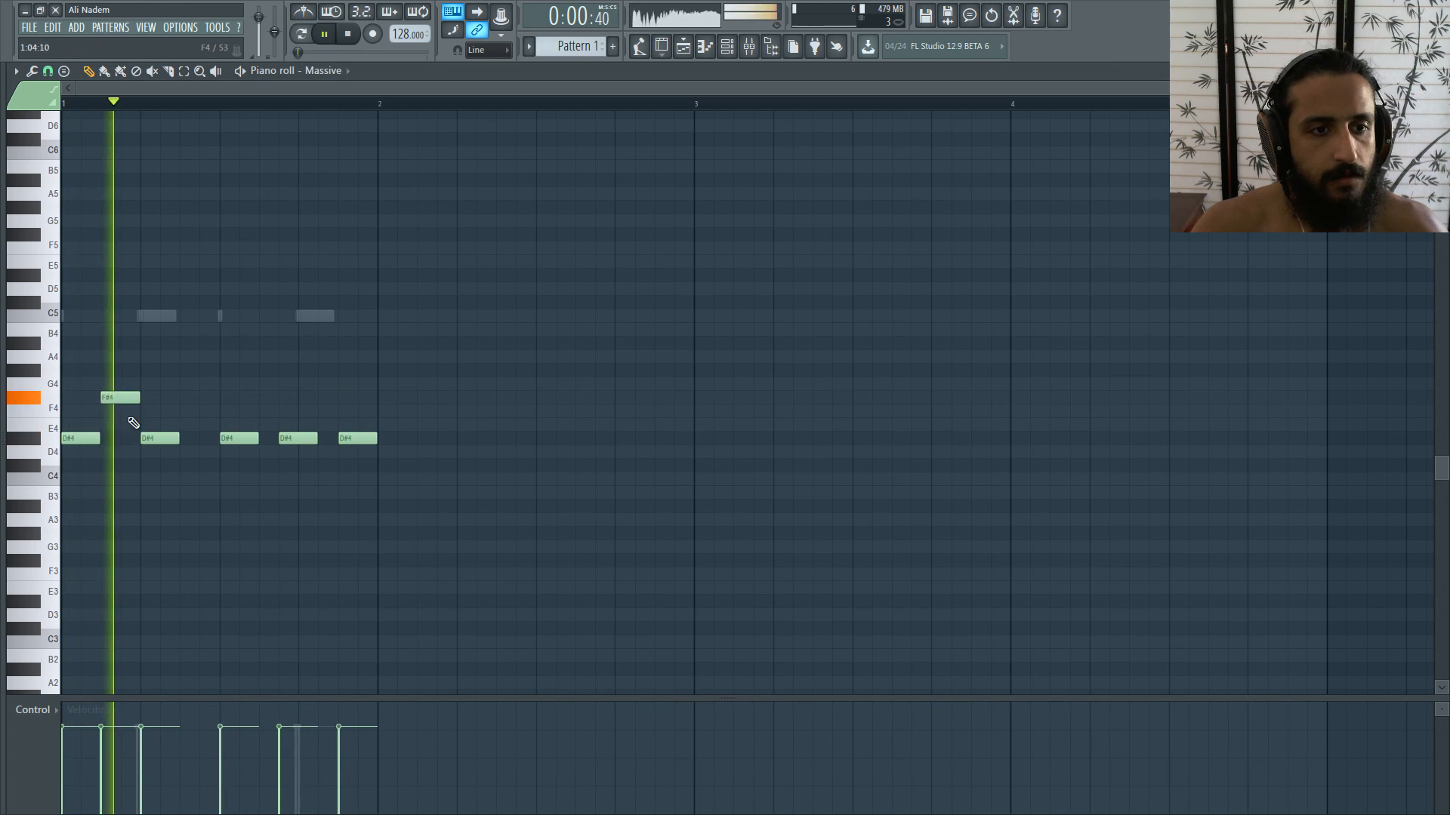
right_click(160, 439)
key(space)
Step: Replace the remaining later D#4 notes with a long G#4 from beat 2 followed by an A4 lasting to the end of the bar
click(151, 370)
drag(177, 370, 258, 369)
right_click(238, 439)
right_click(298, 439)
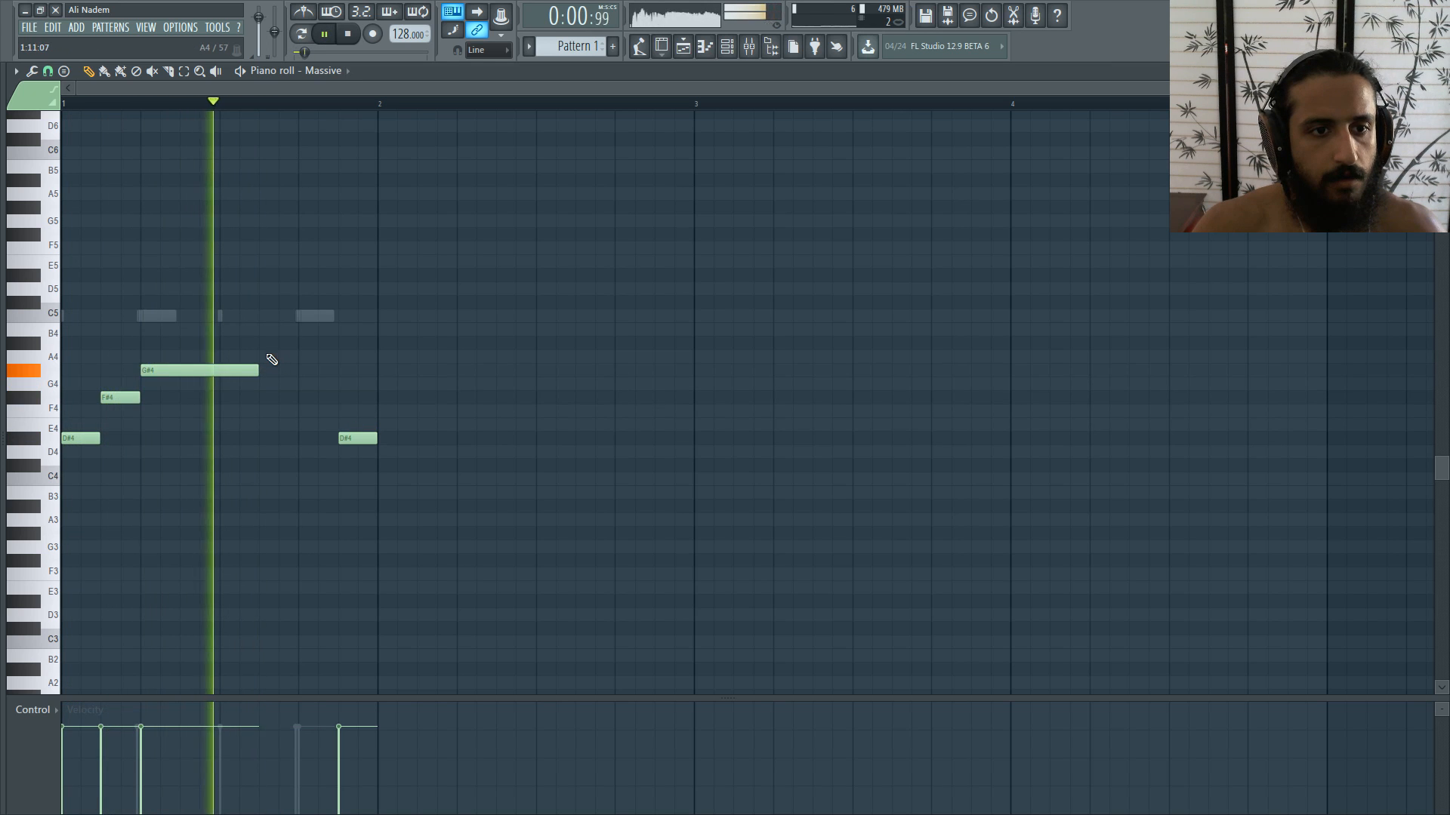
click(268, 356)
right_click(357, 439)
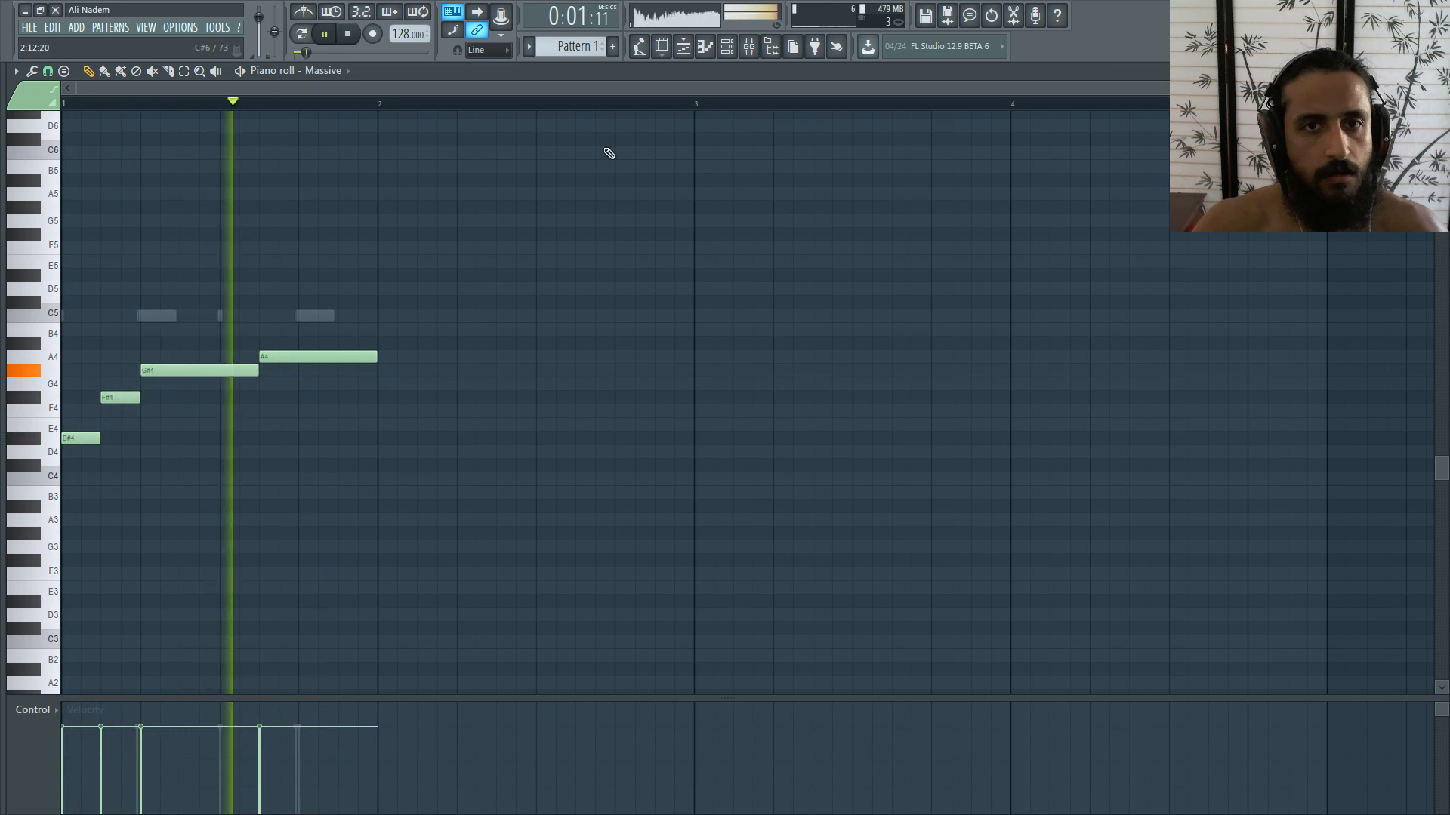
Step: Check the pattern's clips in the playlist while it plays, and return to the piano roll
click(671, 49)
click(683, 51)
key(space)
key(space)
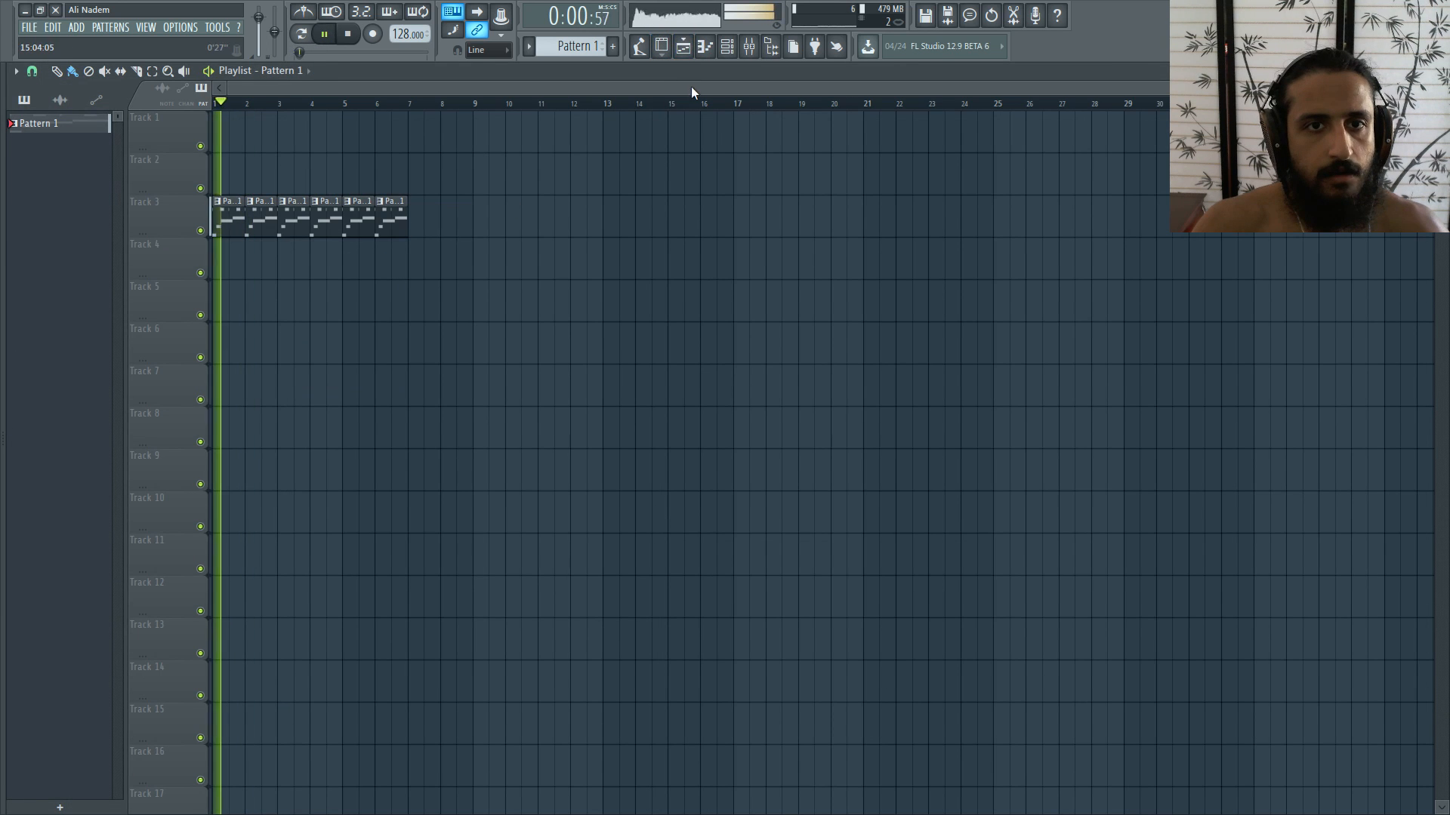
key(F7)
key(space)
Step: Cut the Massive notes from Pattern 1 and paste them into a new pattern named BASS
key(F6)
right_click(453, 227)
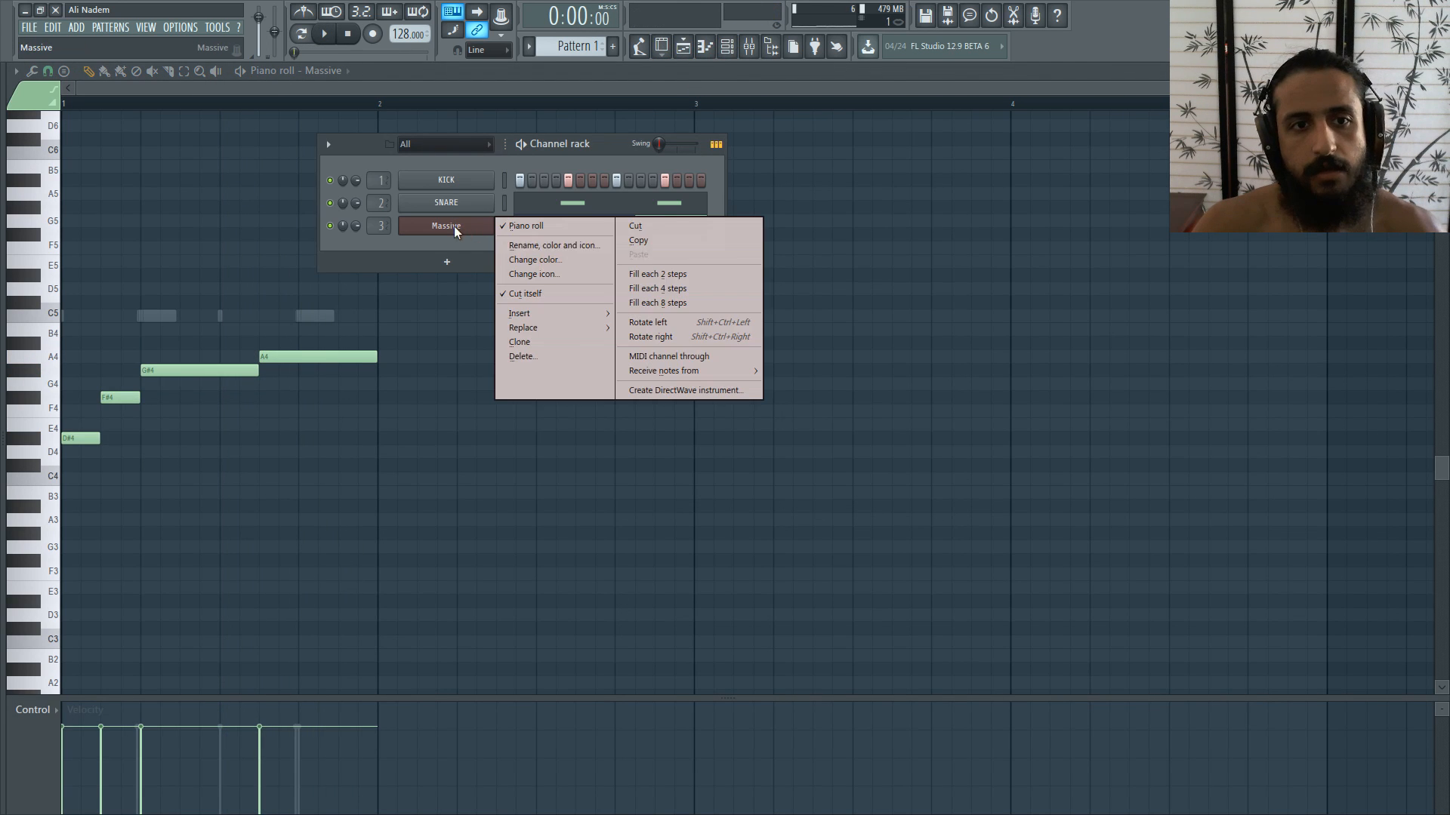
click(635, 225)
click(614, 47)
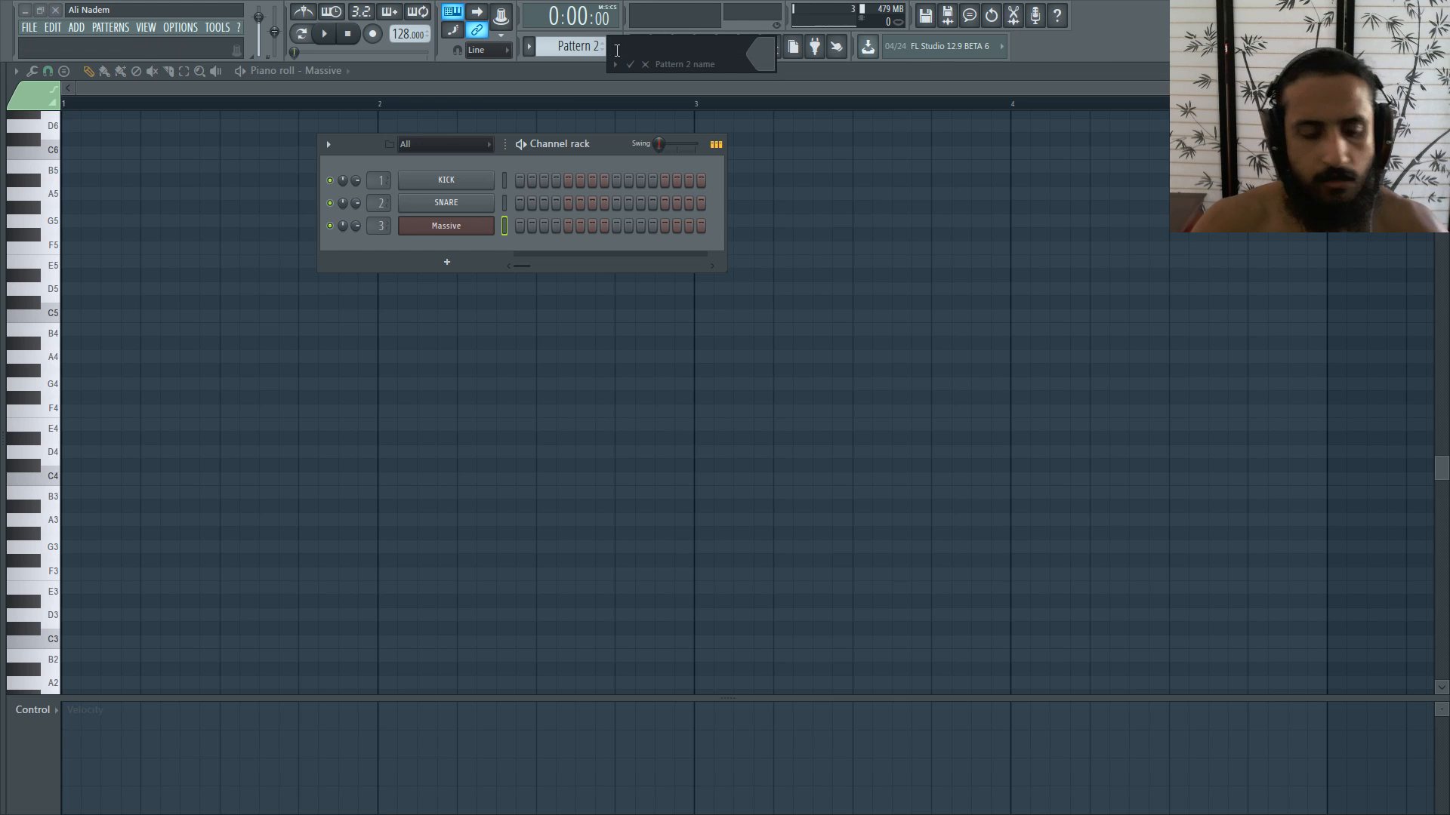
text(BASS)
key(Return)
key(ctrl+v)
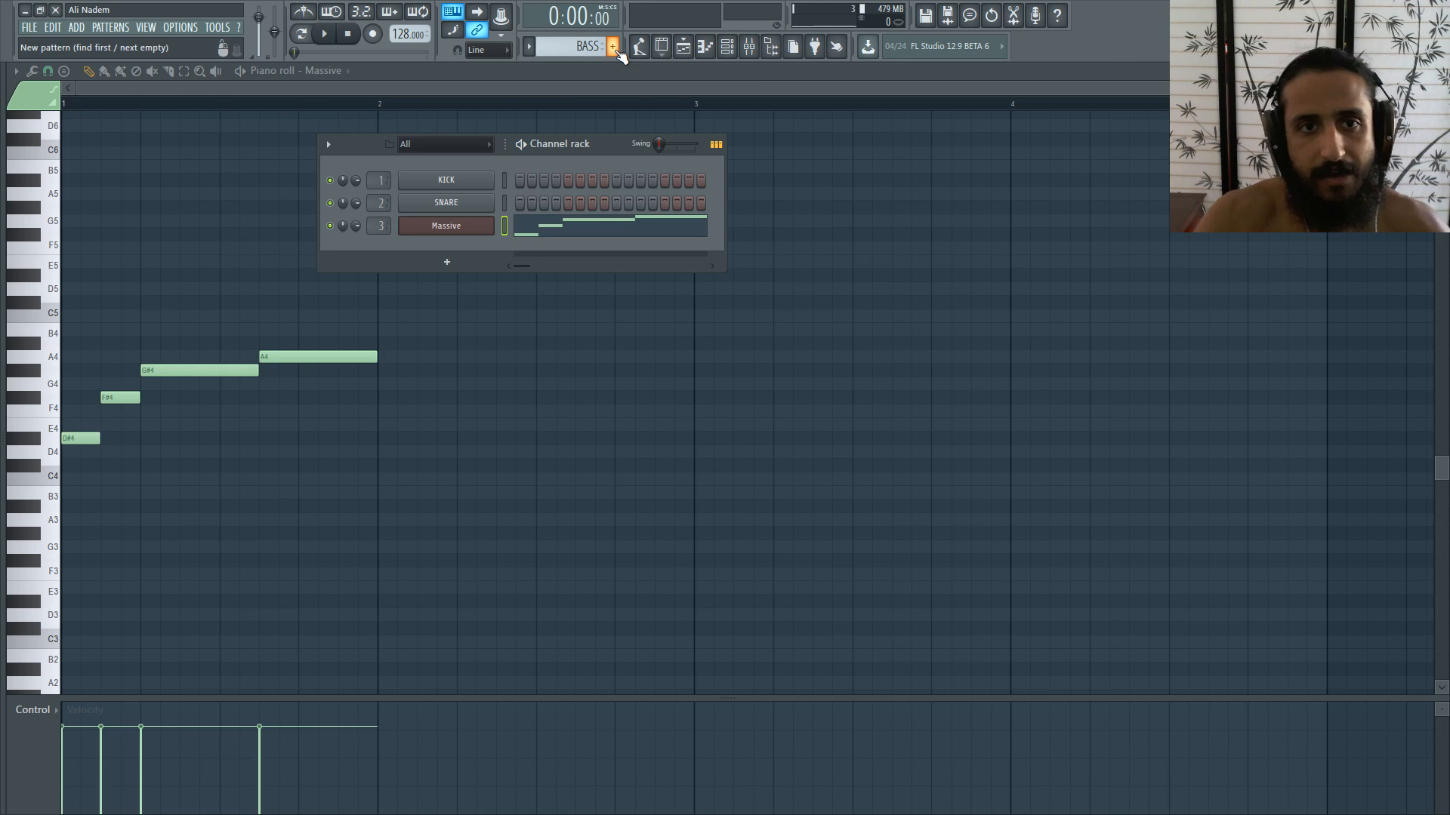
Step: Place the BASS pattern at bar 1 of Track 5 in the playlist and lengthen its clip
click(682, 47)
click(494, 311)
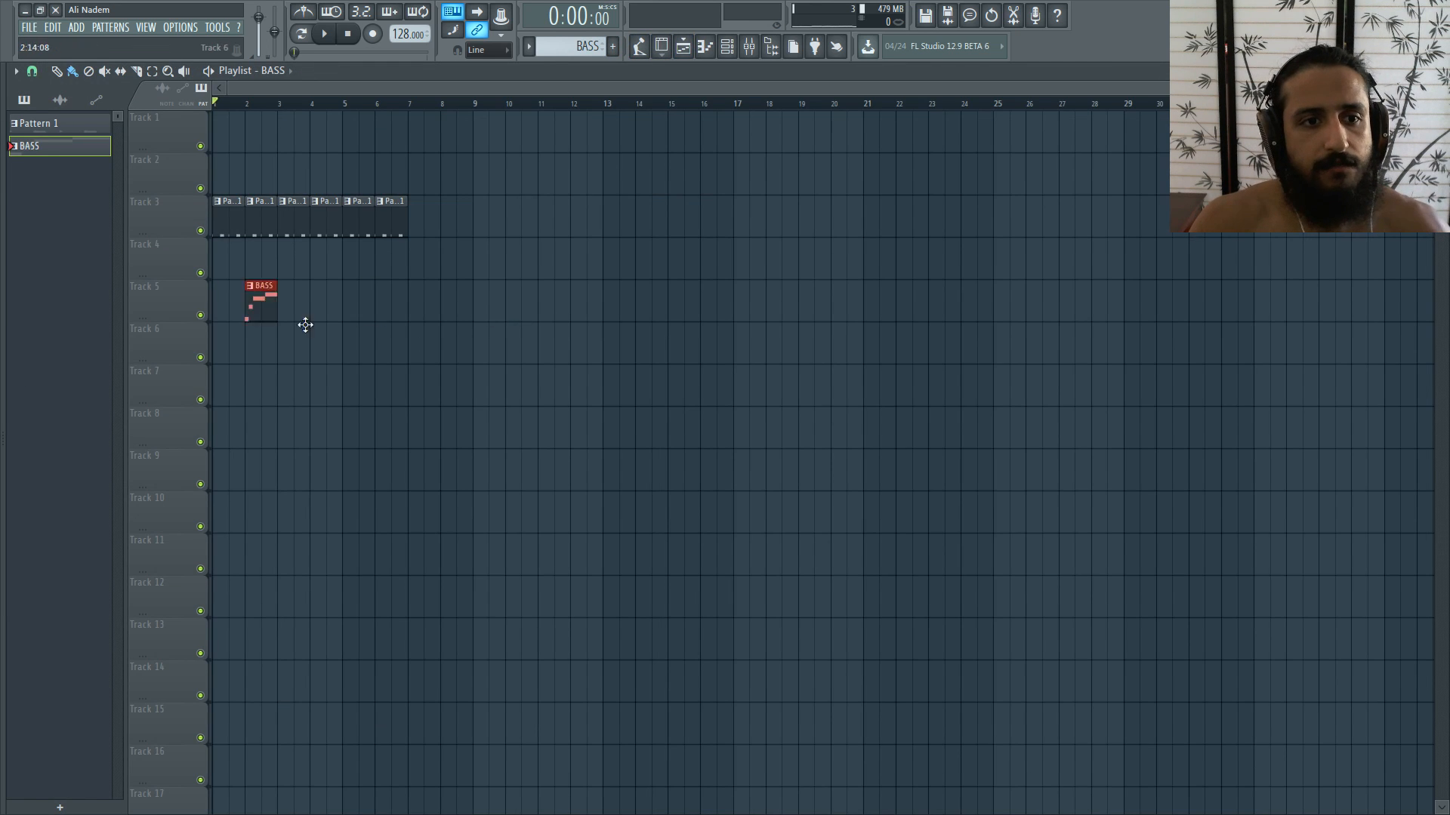
drag(305, 325, 233, 316)
scroll(233, 315, up, 4)
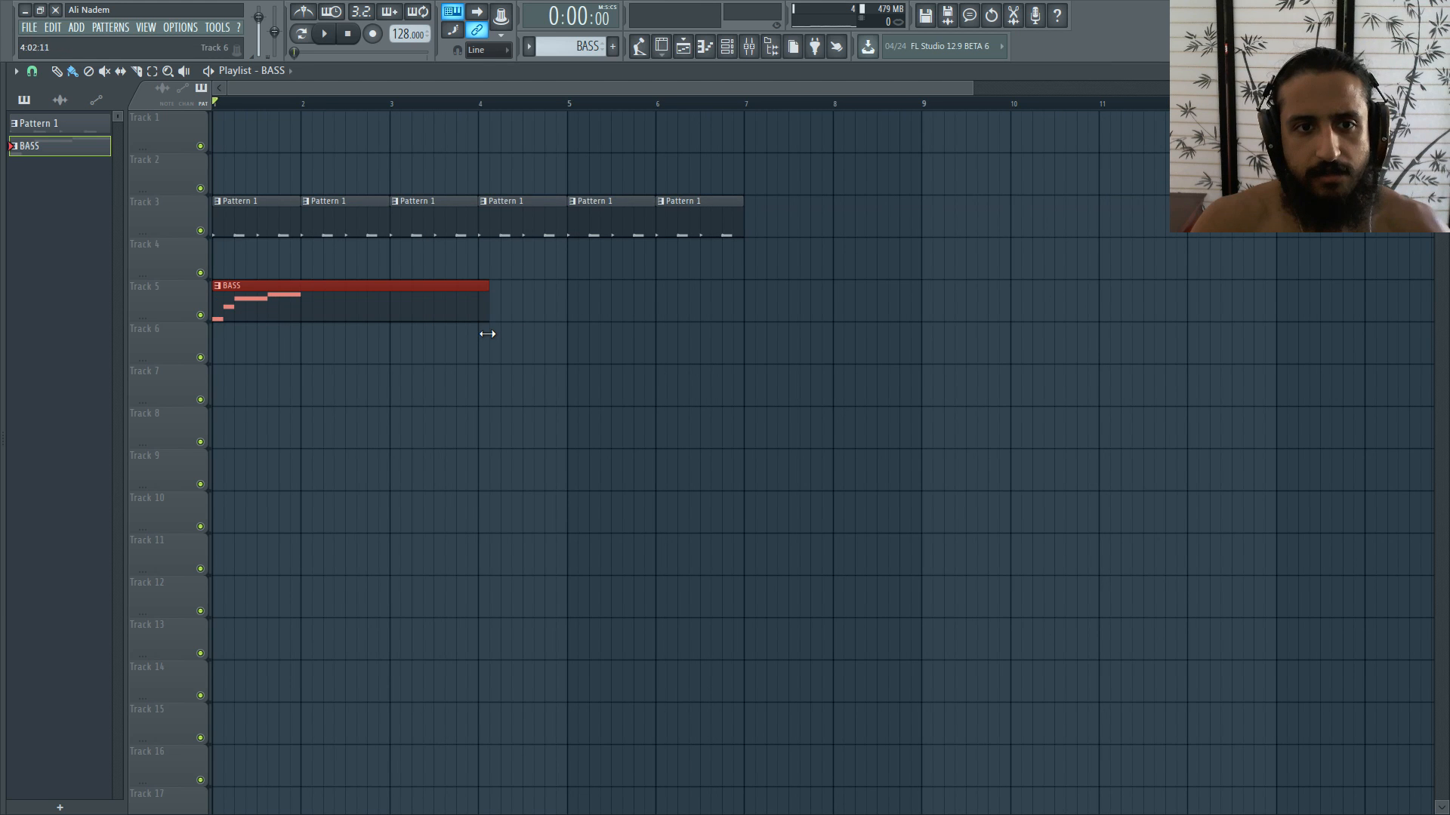
Step: Trim the row of Pattern 1 clips on Track 3 to four clips
right_click(502, 223)
right_click(589, 219)
right_click(673, 216)
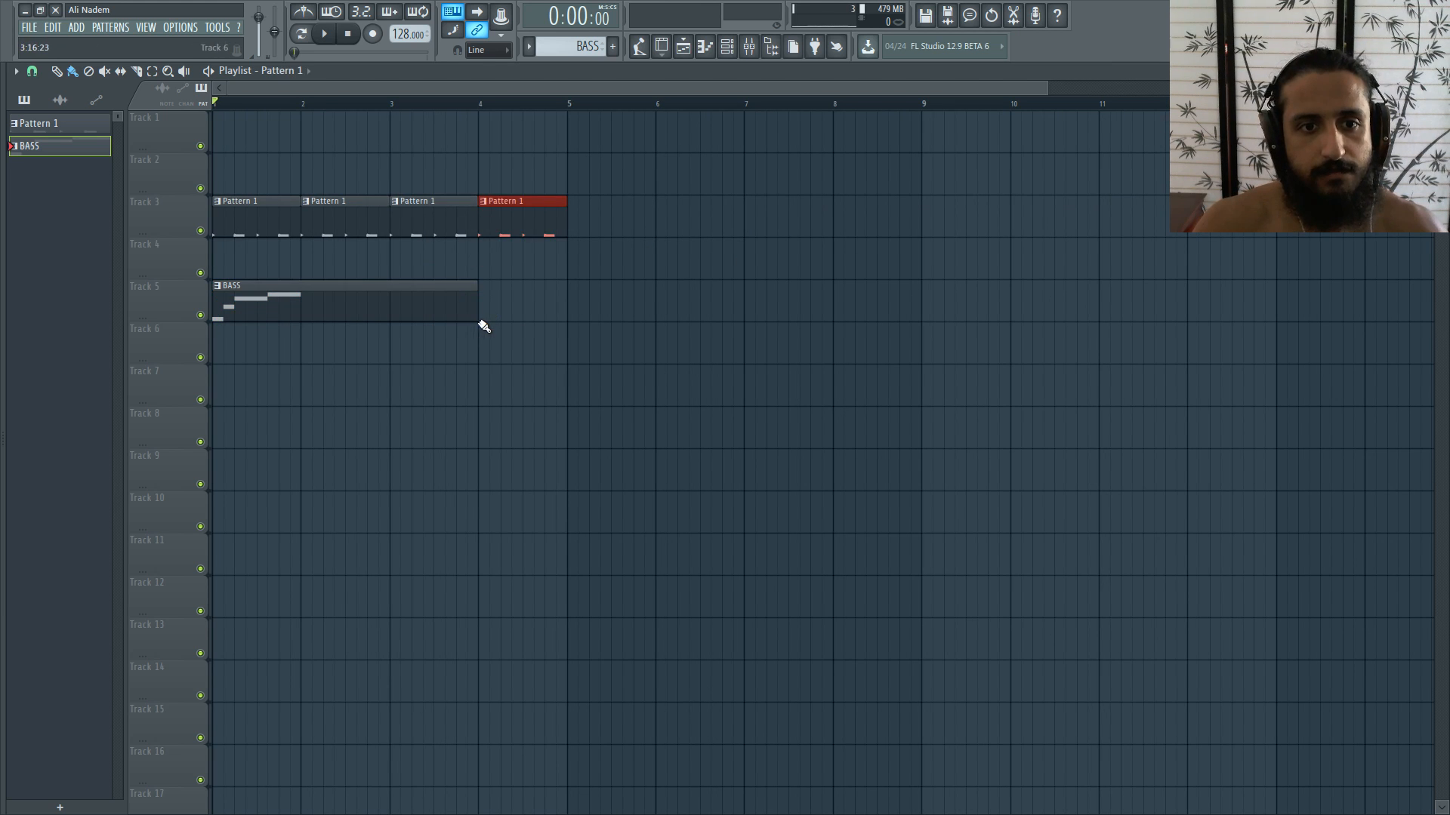
Step: Try painted B4 notes at the start of bar 2 in the BASS pattern, undo them, and draw one E4 there
double_click(565, 315)
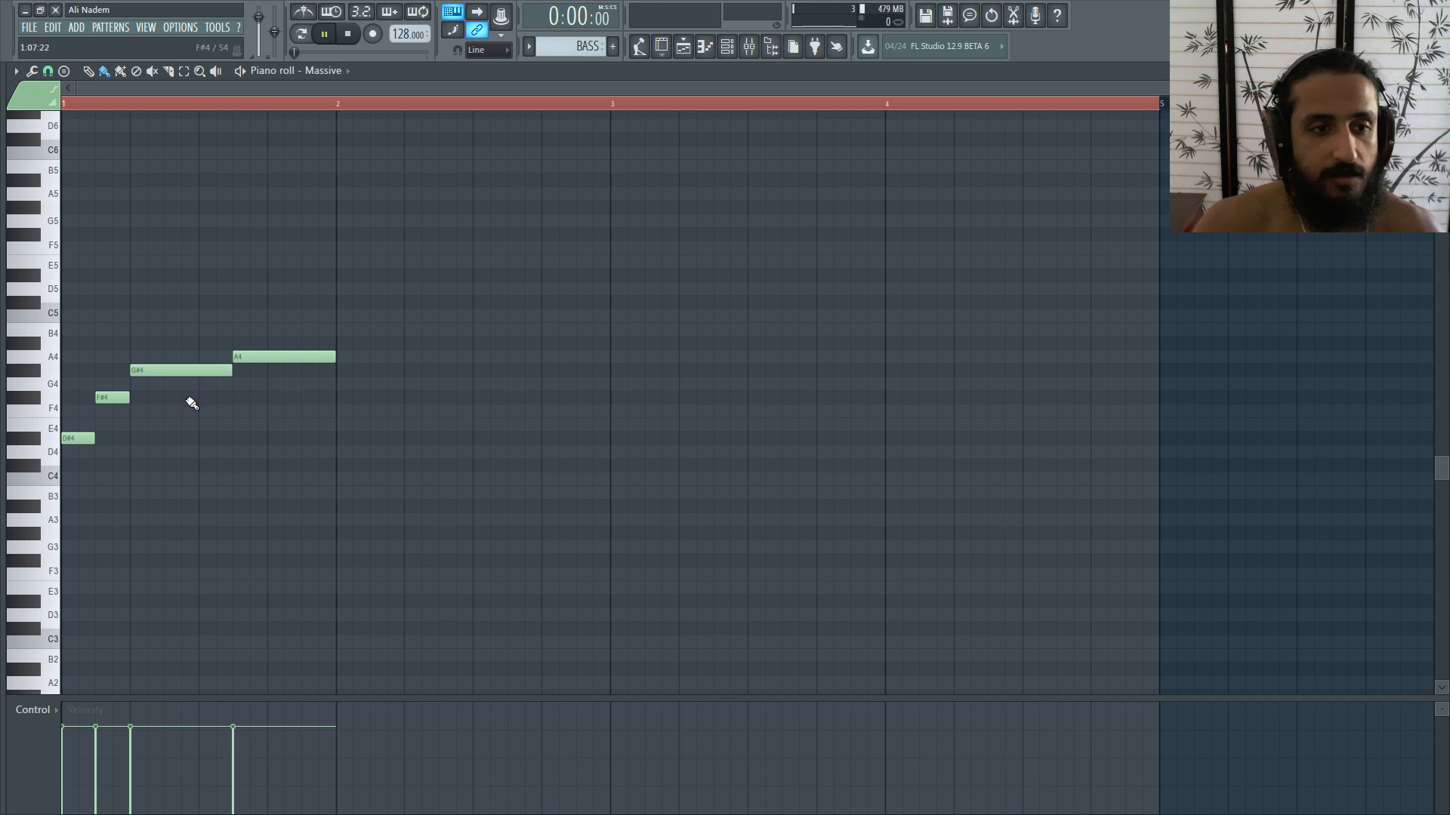
drag(340, 330, 373, 332)
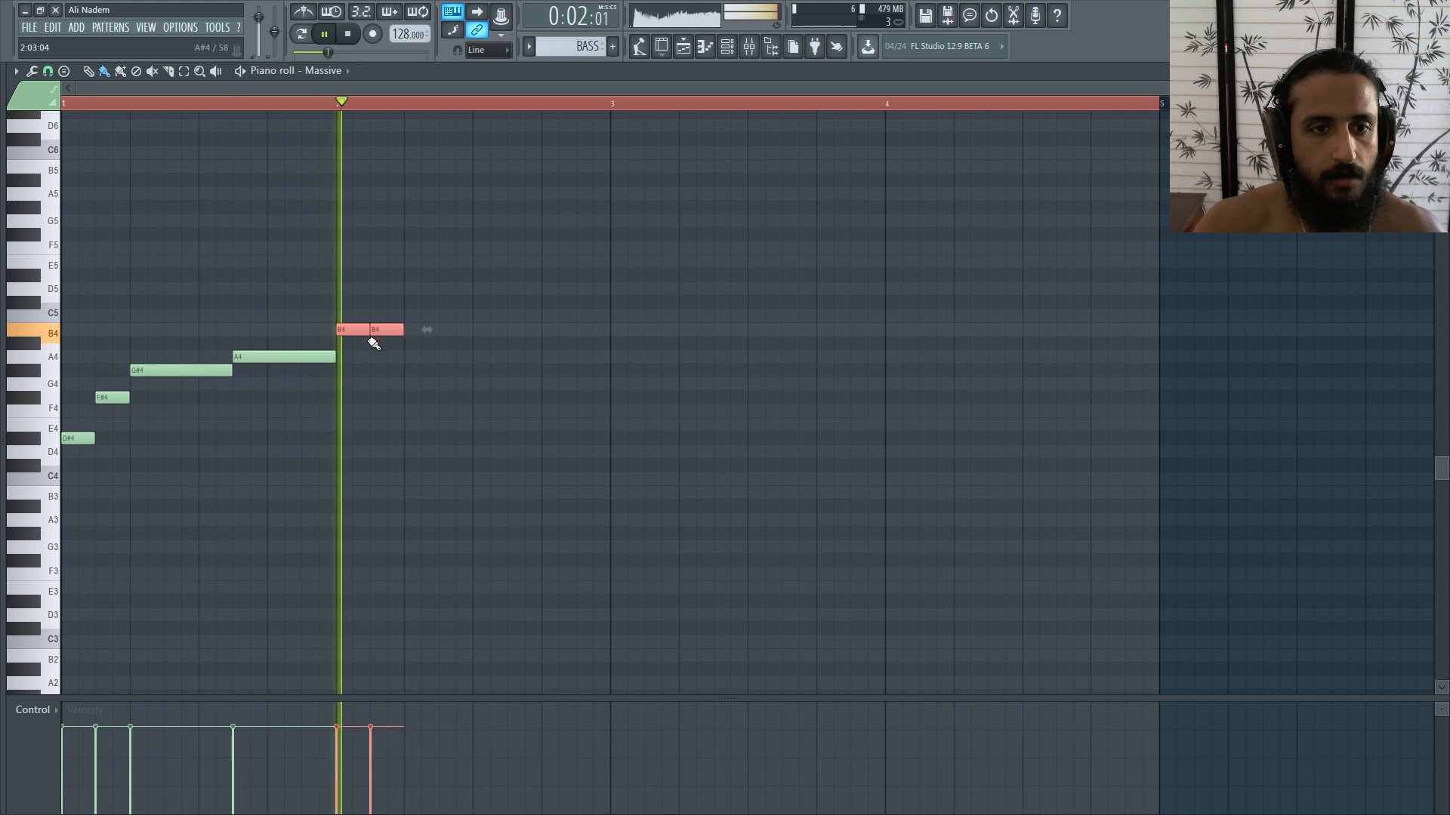
key(ctrl+z)
click(88, 71)
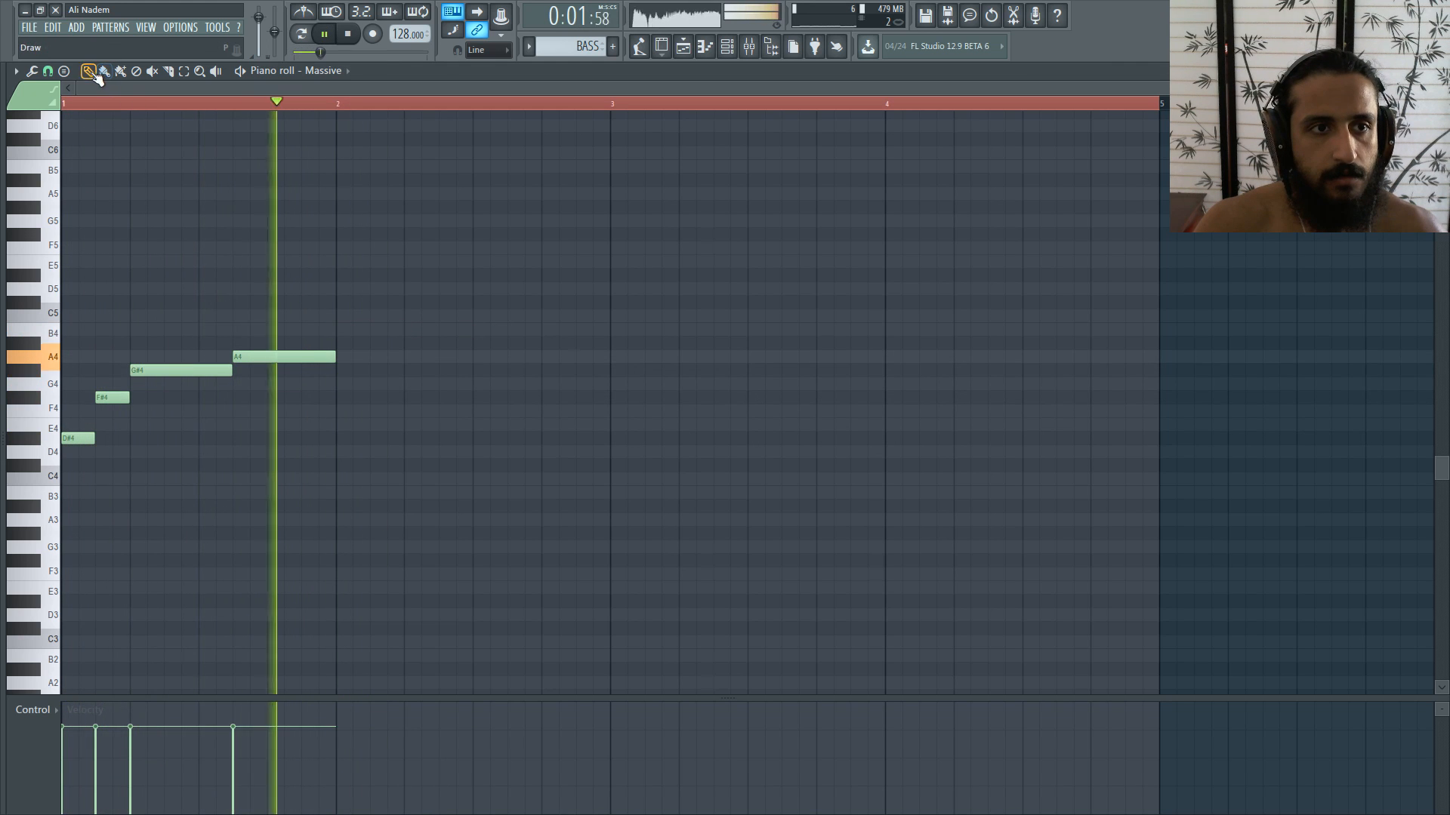
click(338, 426)
key(space)
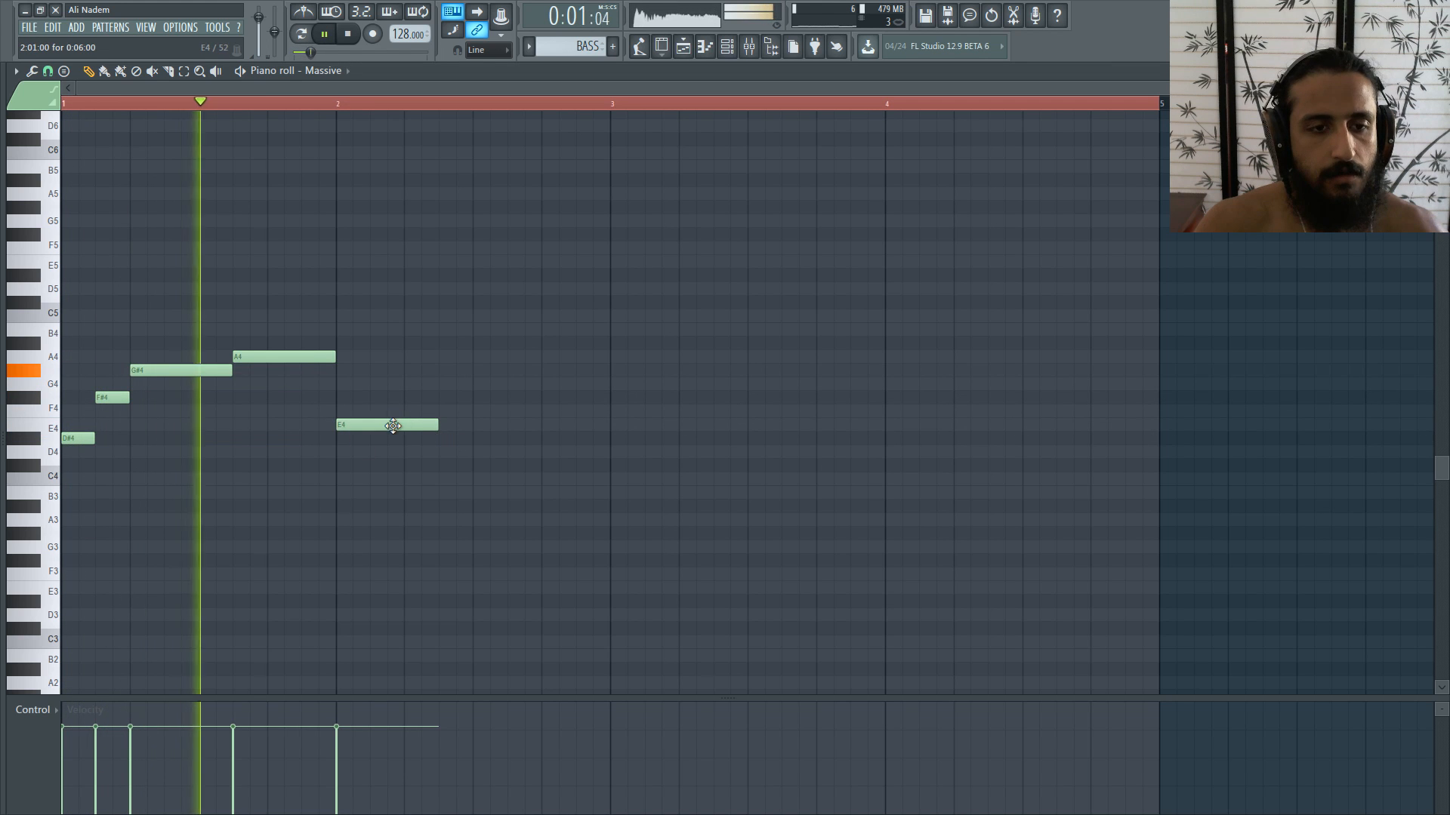
Step: Try C#4 and D4 in place of the bar 2 note and return to the single E4
drag(392, 423, 389, 472)
click(389, 476)
key(space)
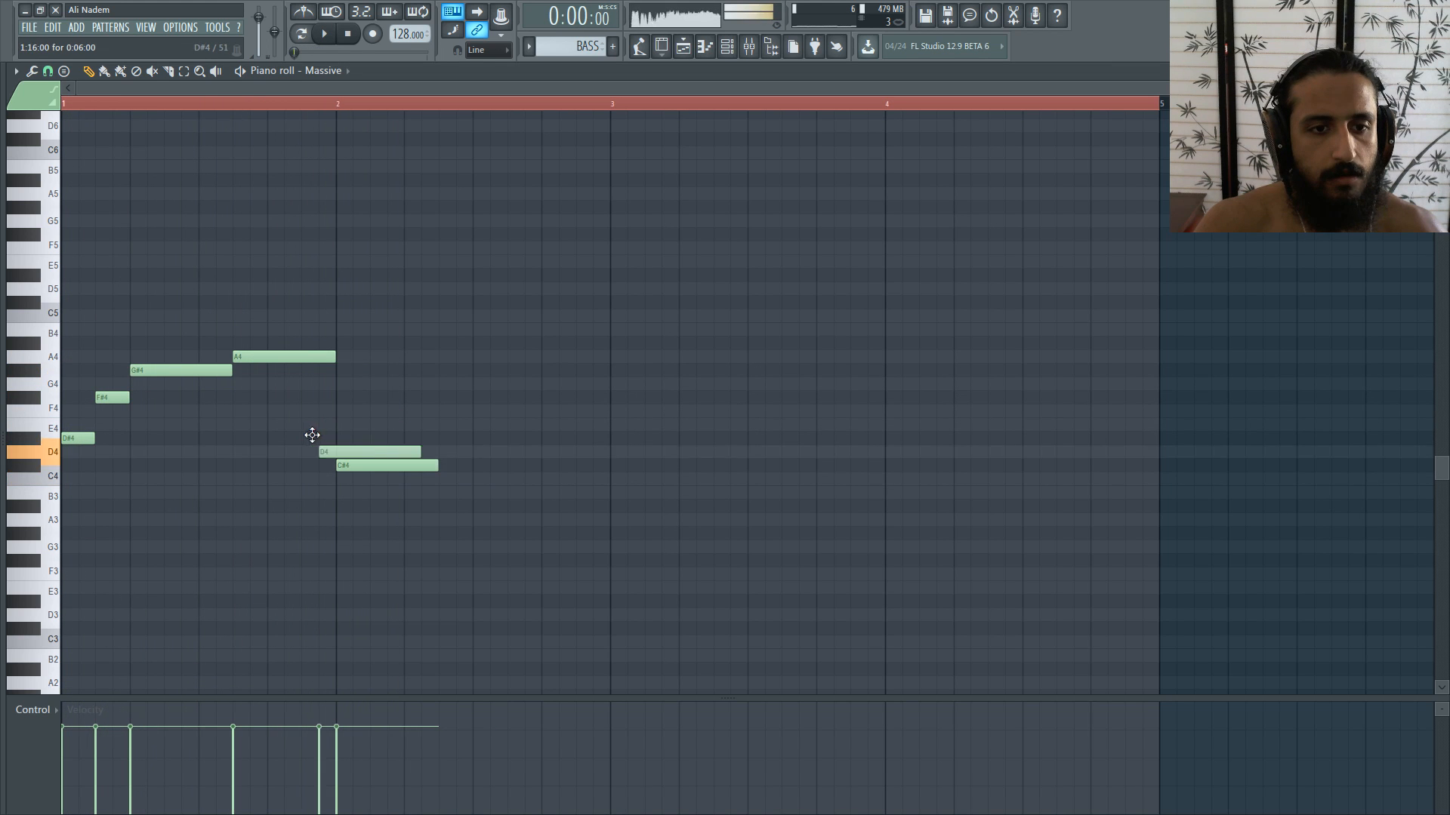
right_click(368, 463)
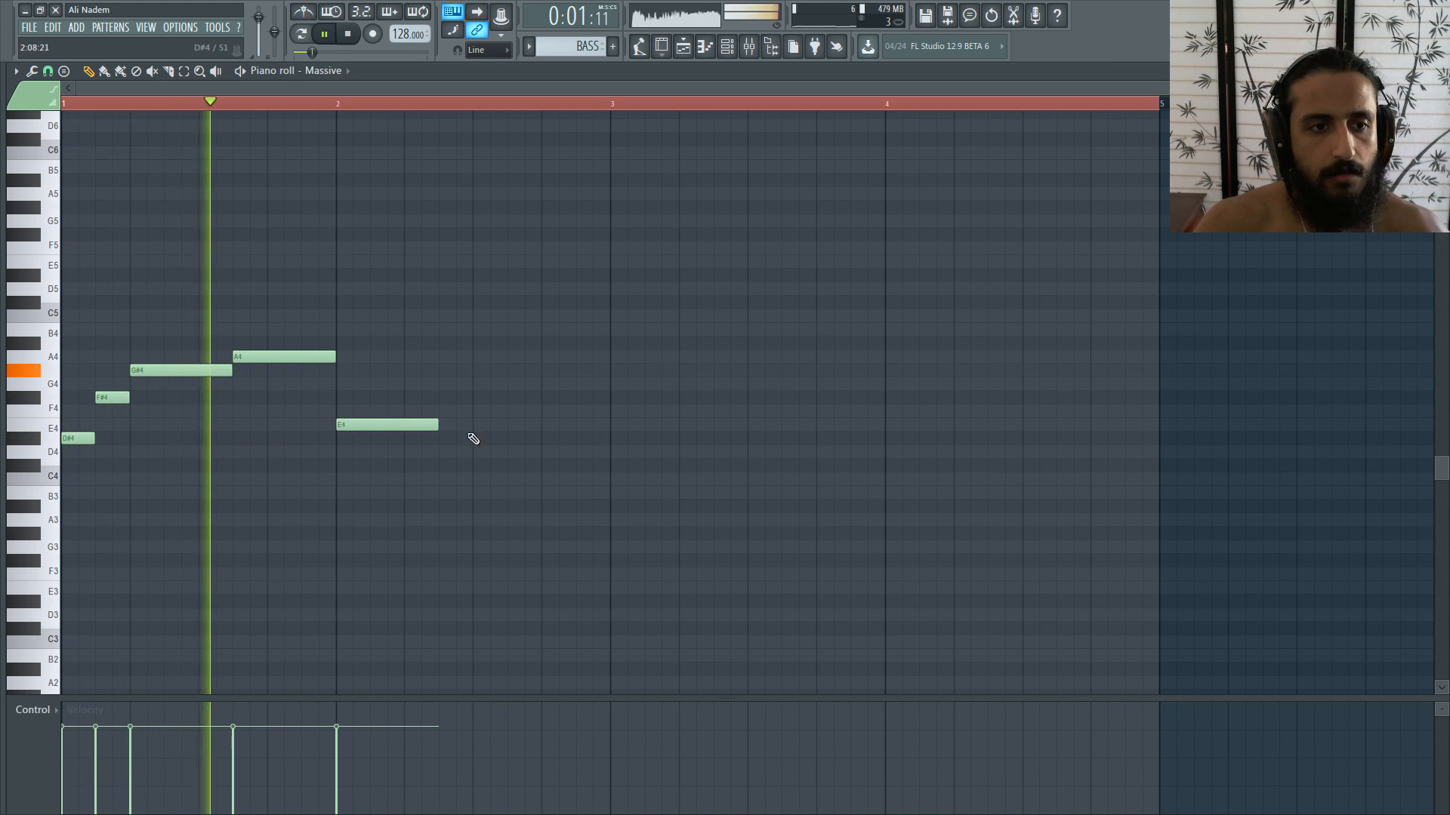
Step: Add an F#4 after the bar 2 E4 and fill the rest of bar 2 with a shortened E4
click(473, 410)
key(space)
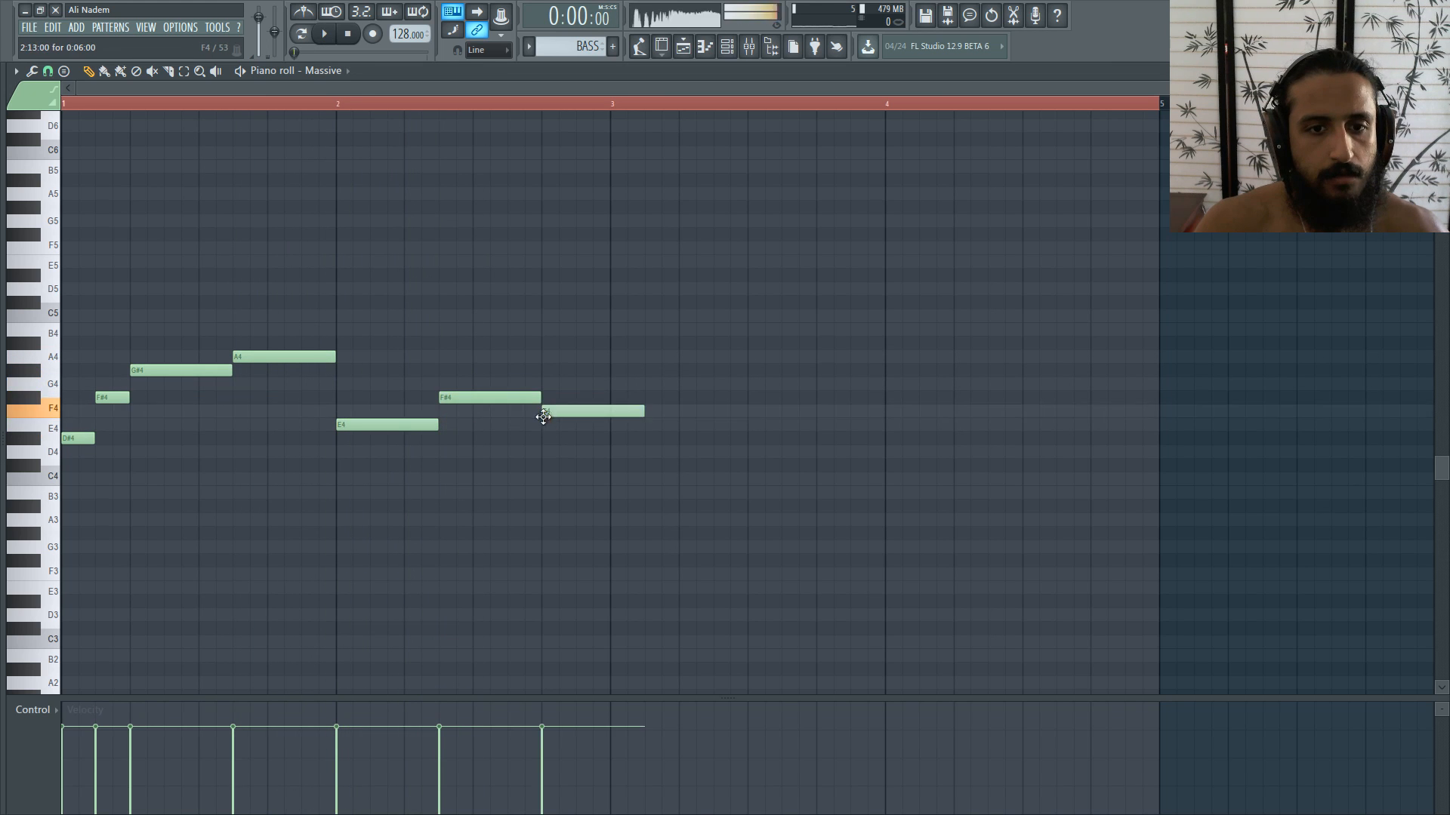
key(space)
drag(643, 426, 611, 425)
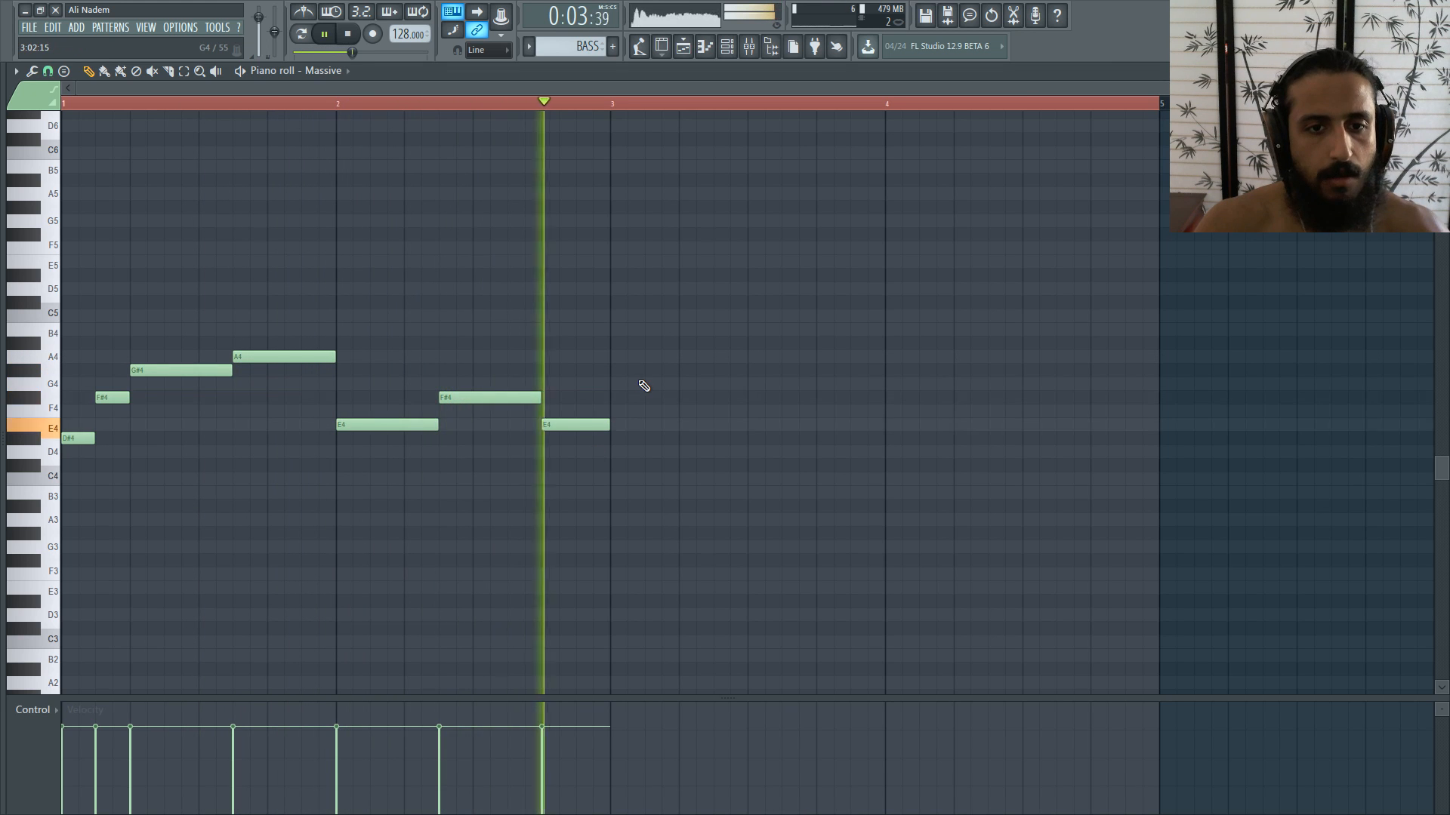
Step: Delete bar 1's F#4, extend the D#4 to step 7, and fit the G#4 between it and the A4
right_click(113, 402)
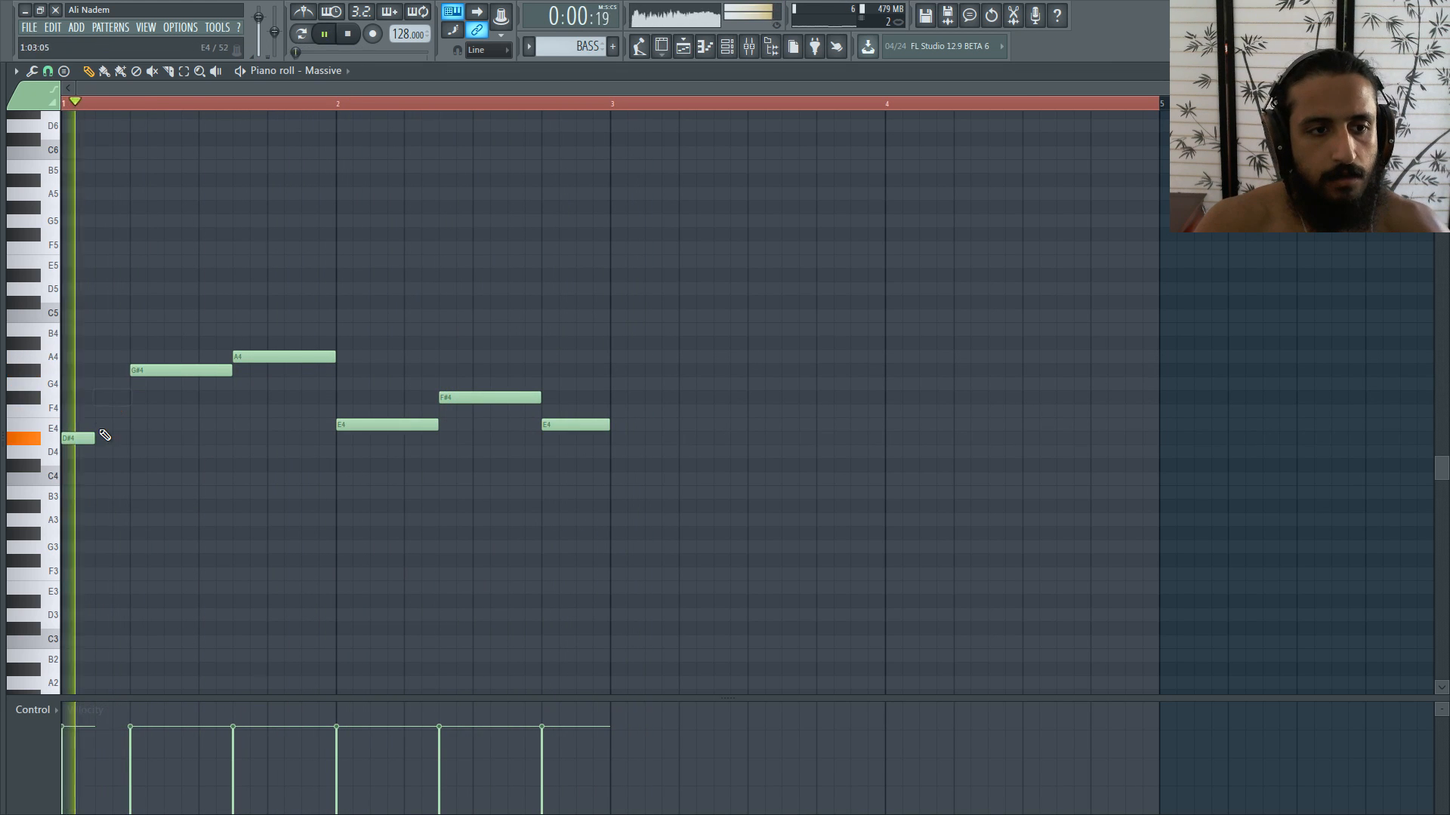
drag(94, 438, 163, 439)
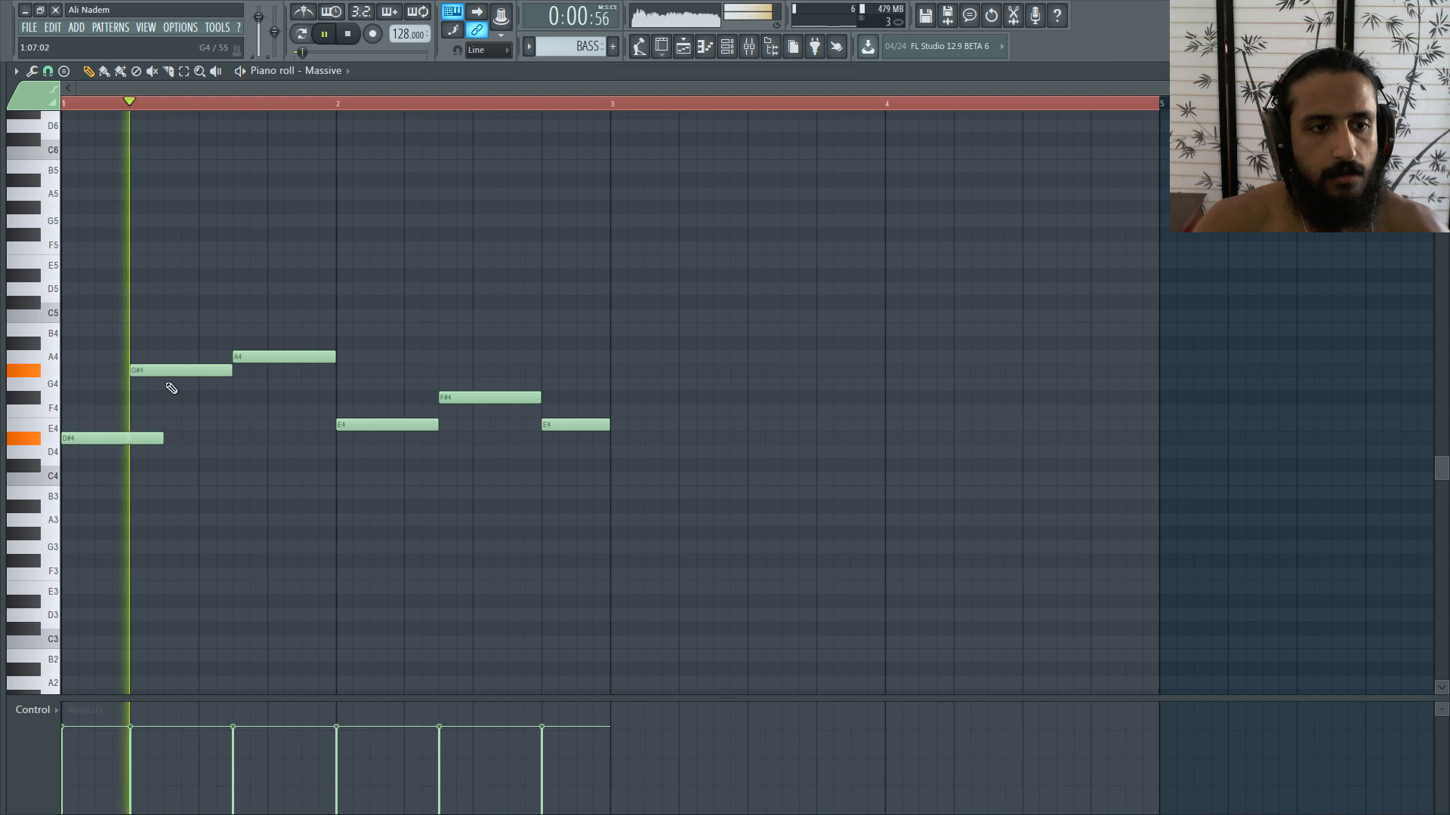
drag(199, 370, 233, 370)
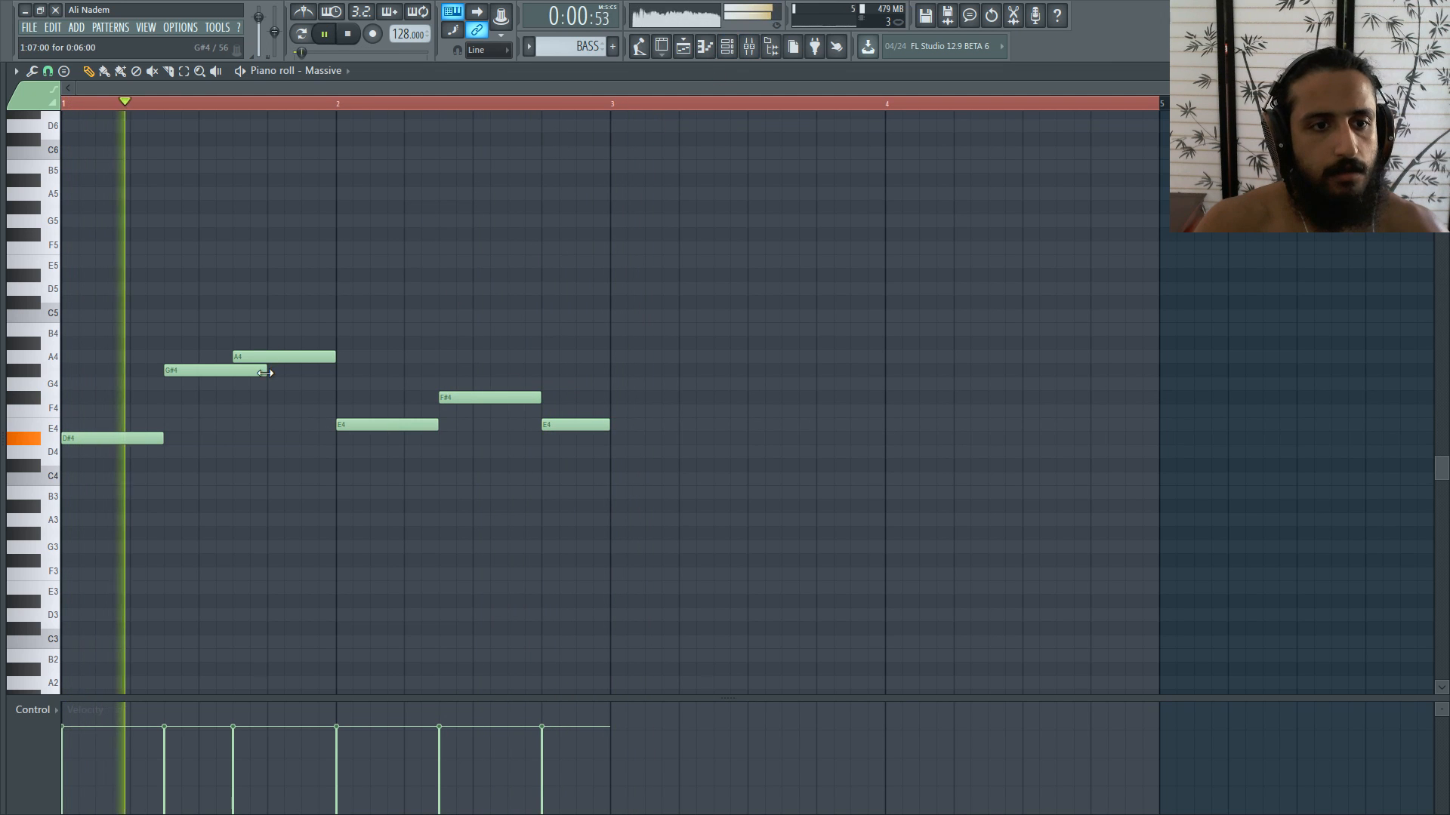
drag(265, 371, 233, 371)
Step: Duplicate the two-bar melody into bars 3 and 4 of the BASS pattern
key(ctrl+a)
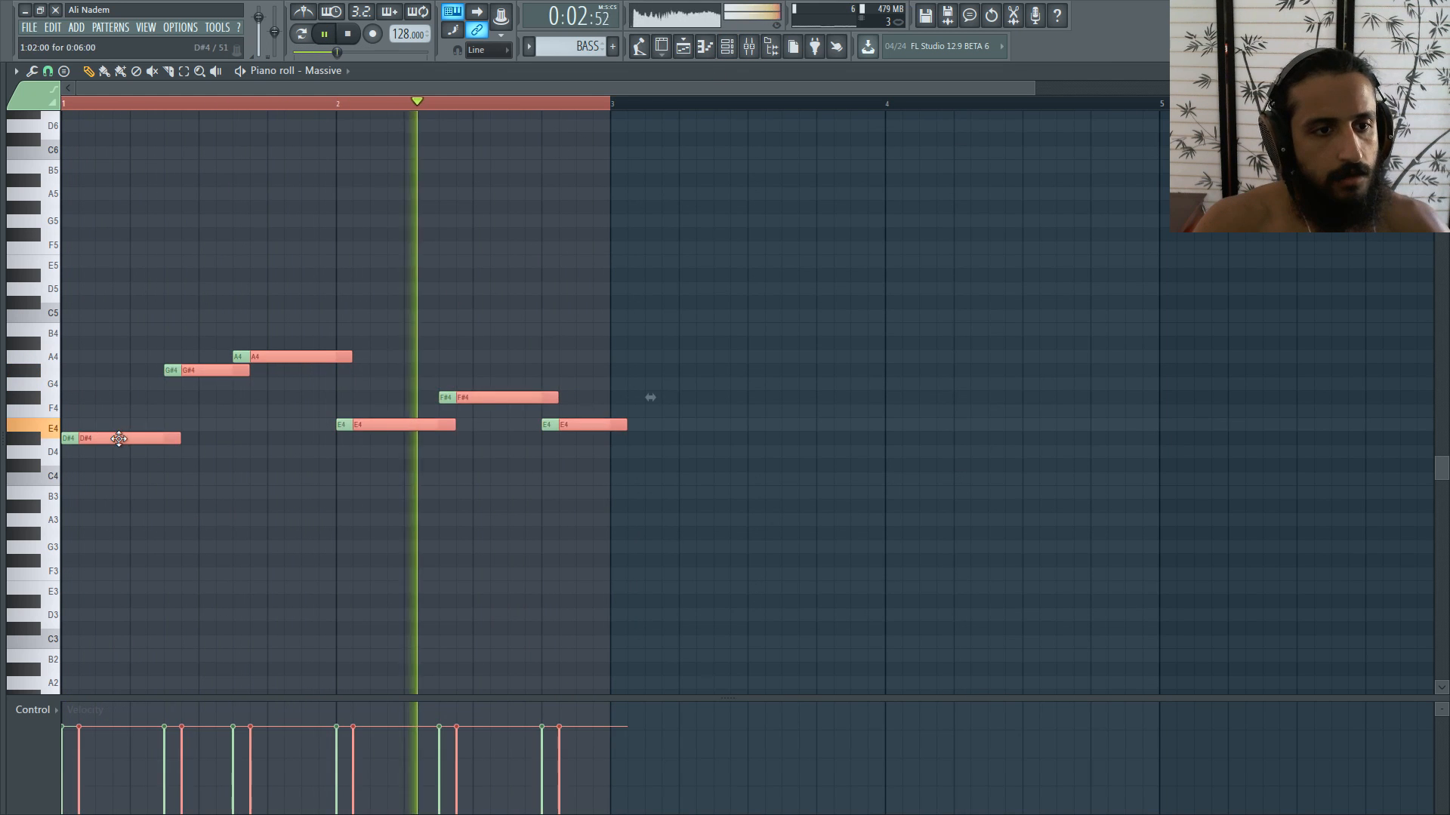
key(ctrl+b)
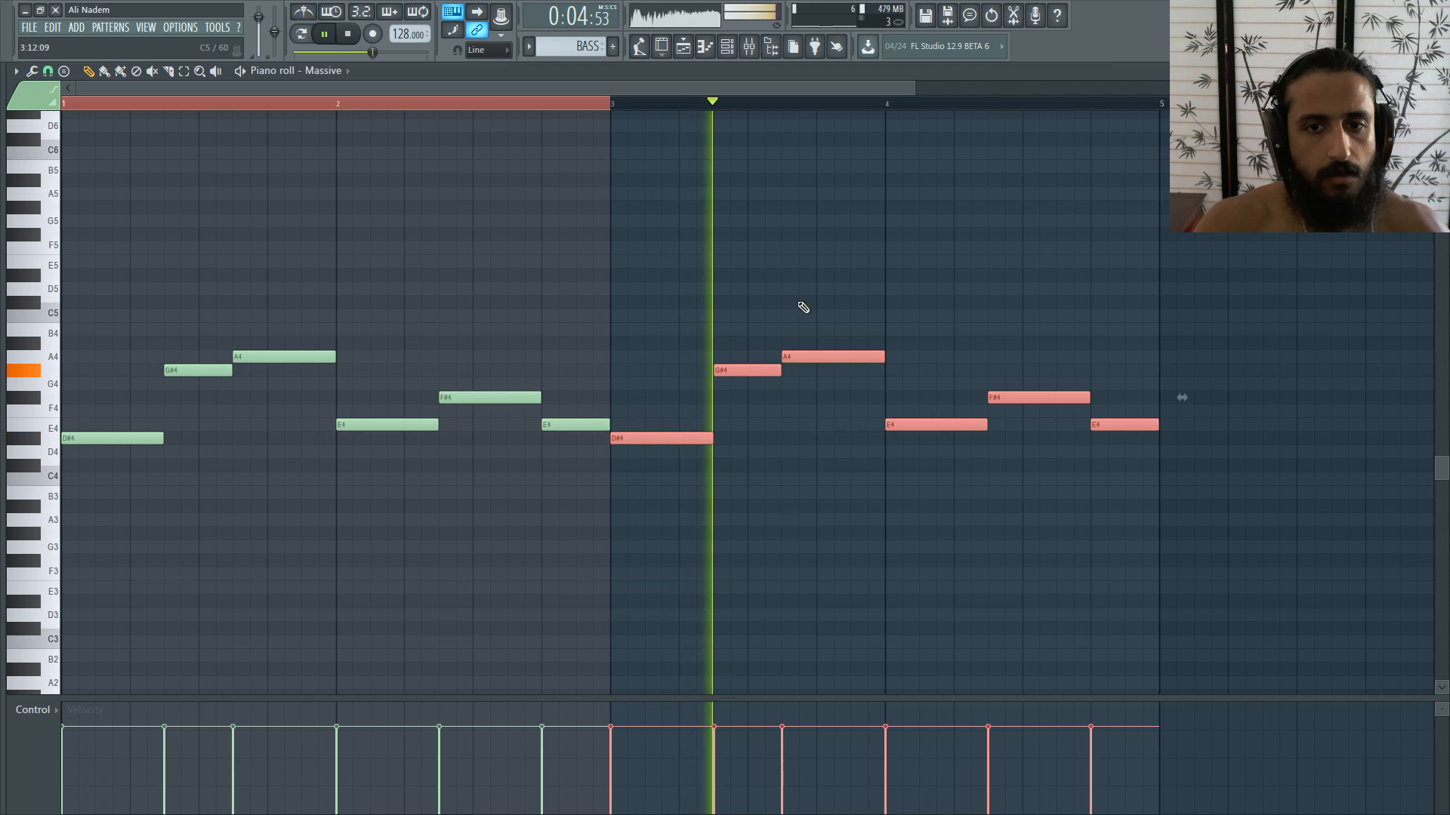
scroll(1199, 479, up, 2)
click(1147, 482)
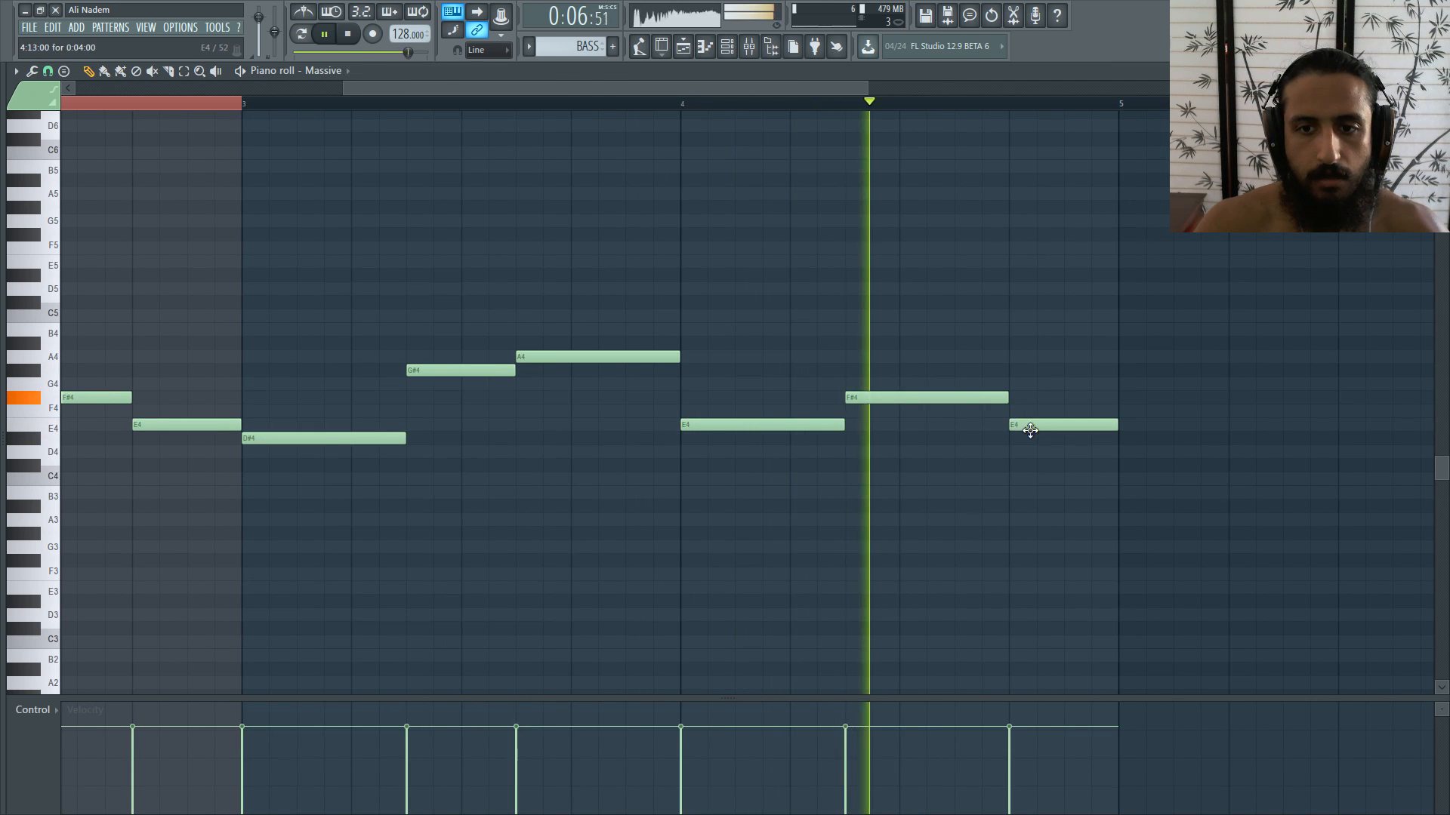
scroll(991, 402, down, 4)
Step: Stop playback, open the Massive channel, and create an automation clip for its channel pitch
click(687, 46)
click(727, 47)
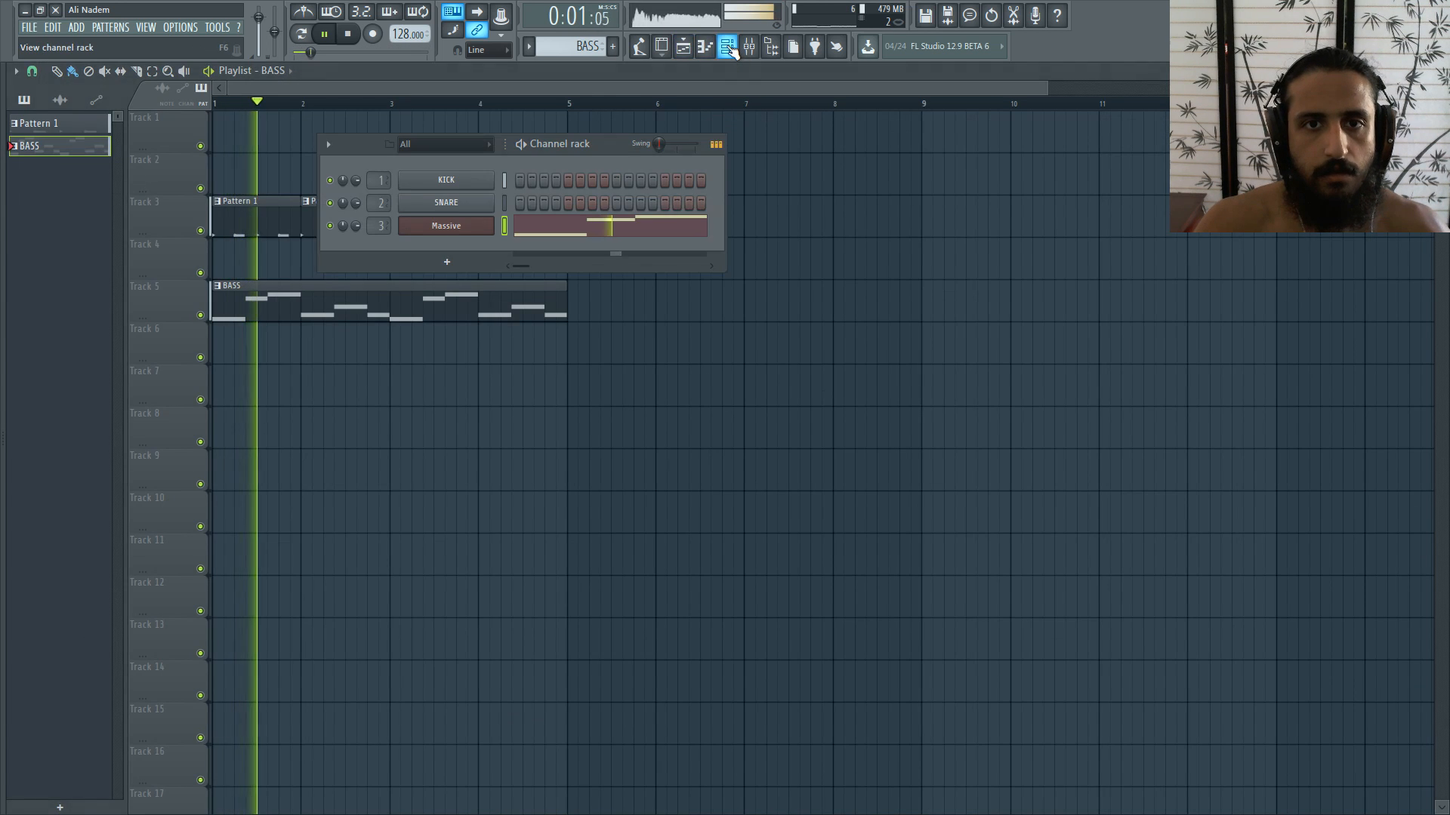
key(space)
click(455, 227)
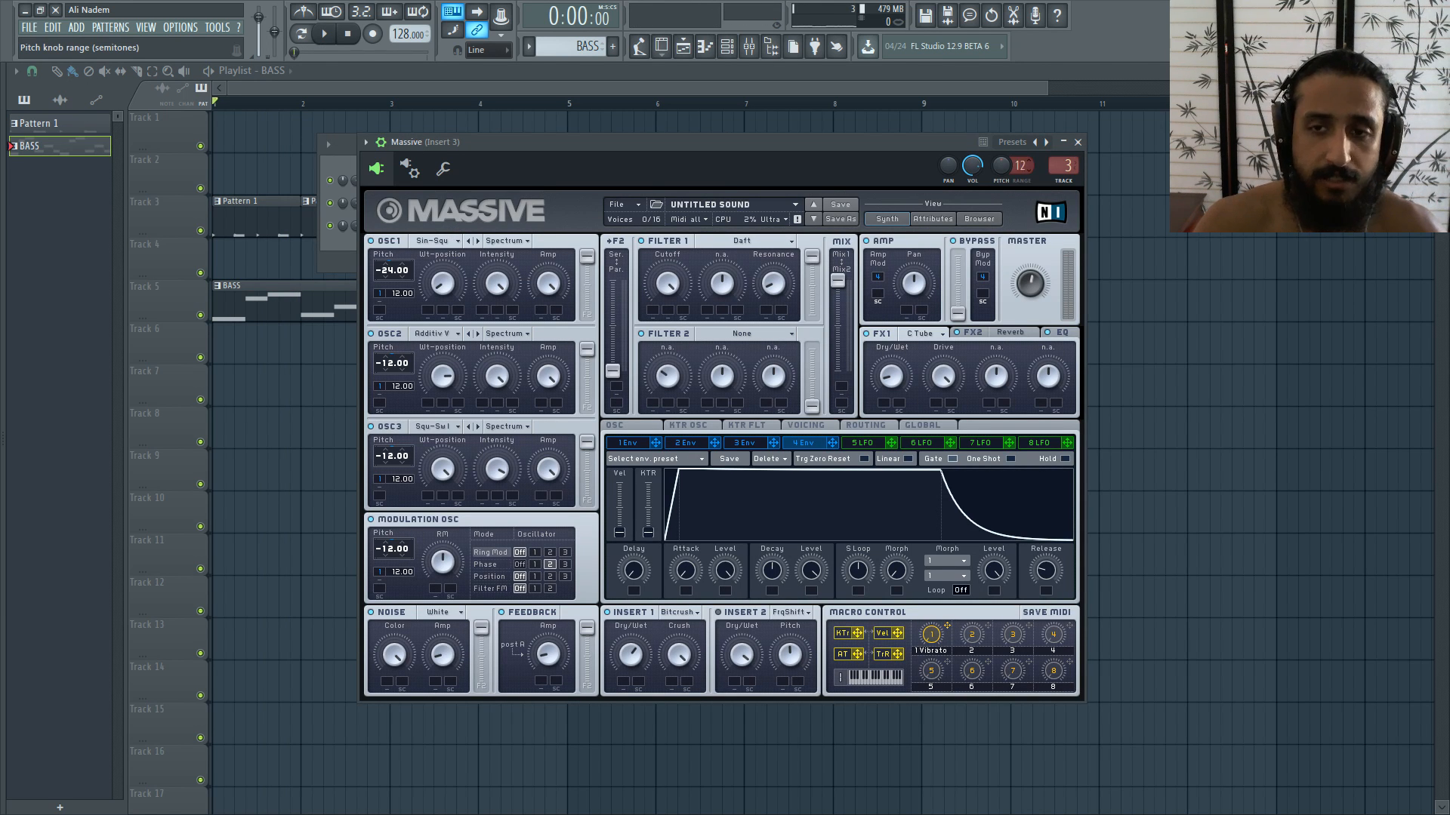
drag(1020, 166, 1020, 154)
right_click(1002, 166)
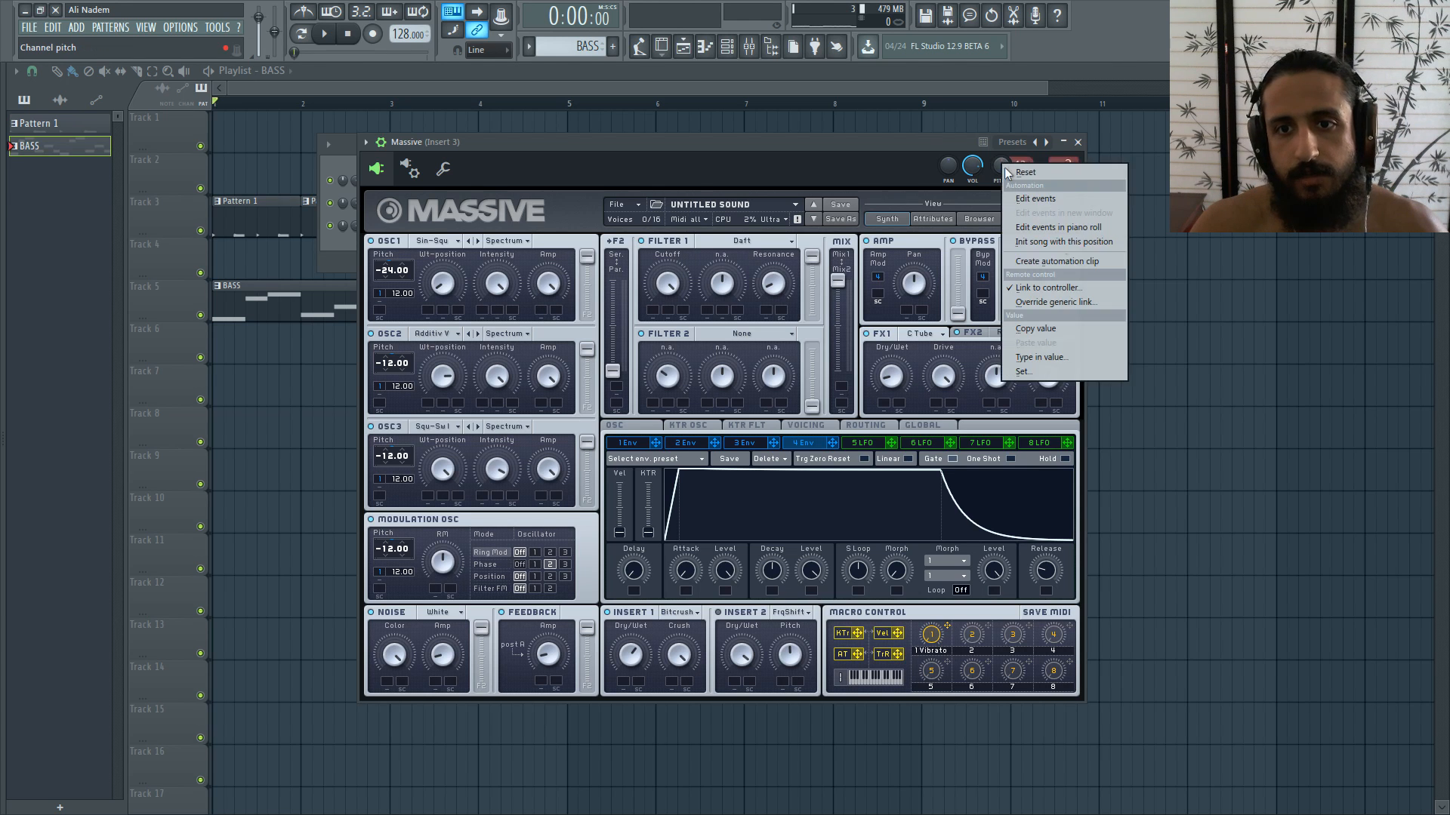
click(1055, 264)
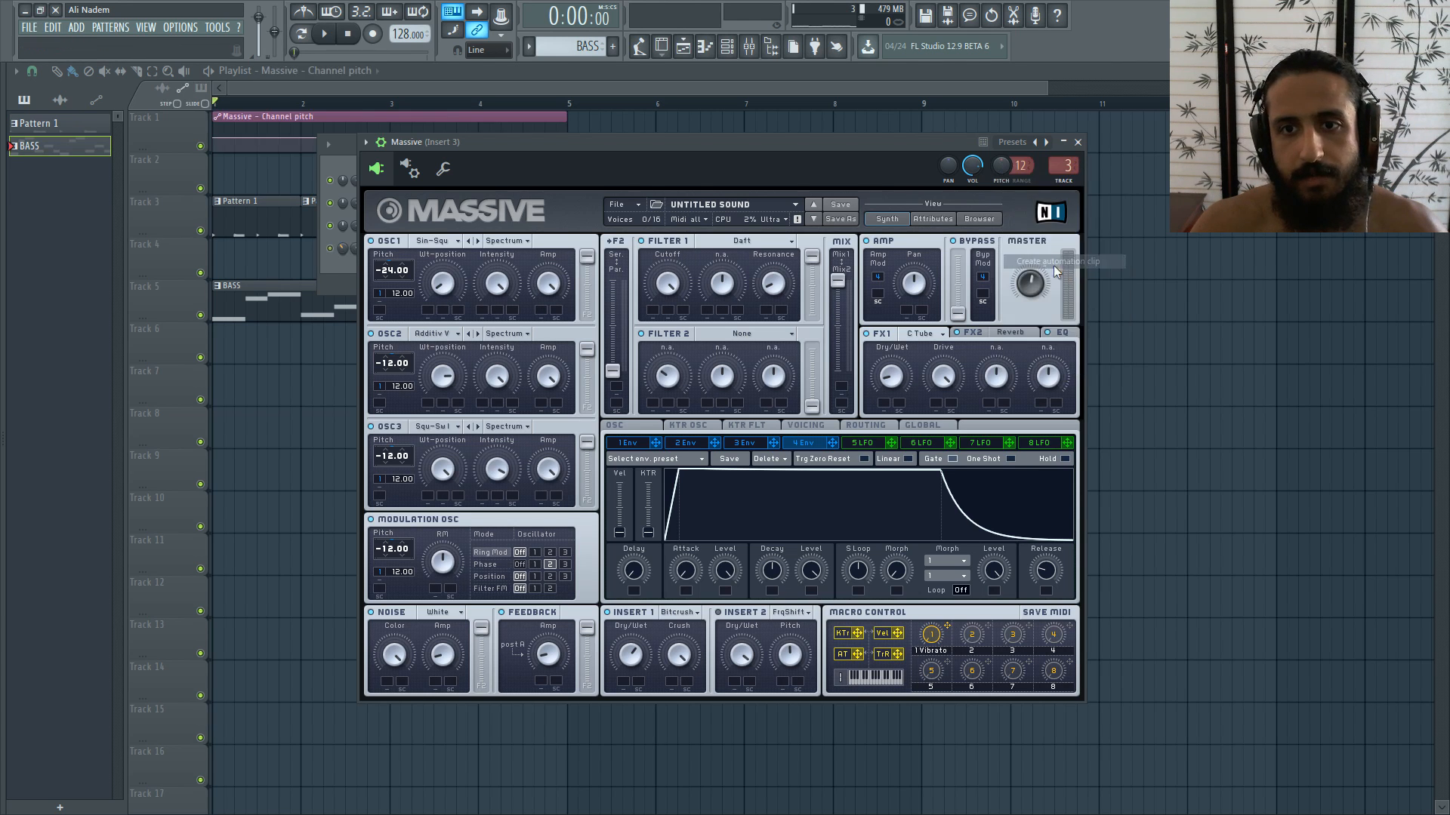
Step: Show Massive's OSC page and move the channel pitch automation clip from Track 1 to Track 4
click(638, 424)
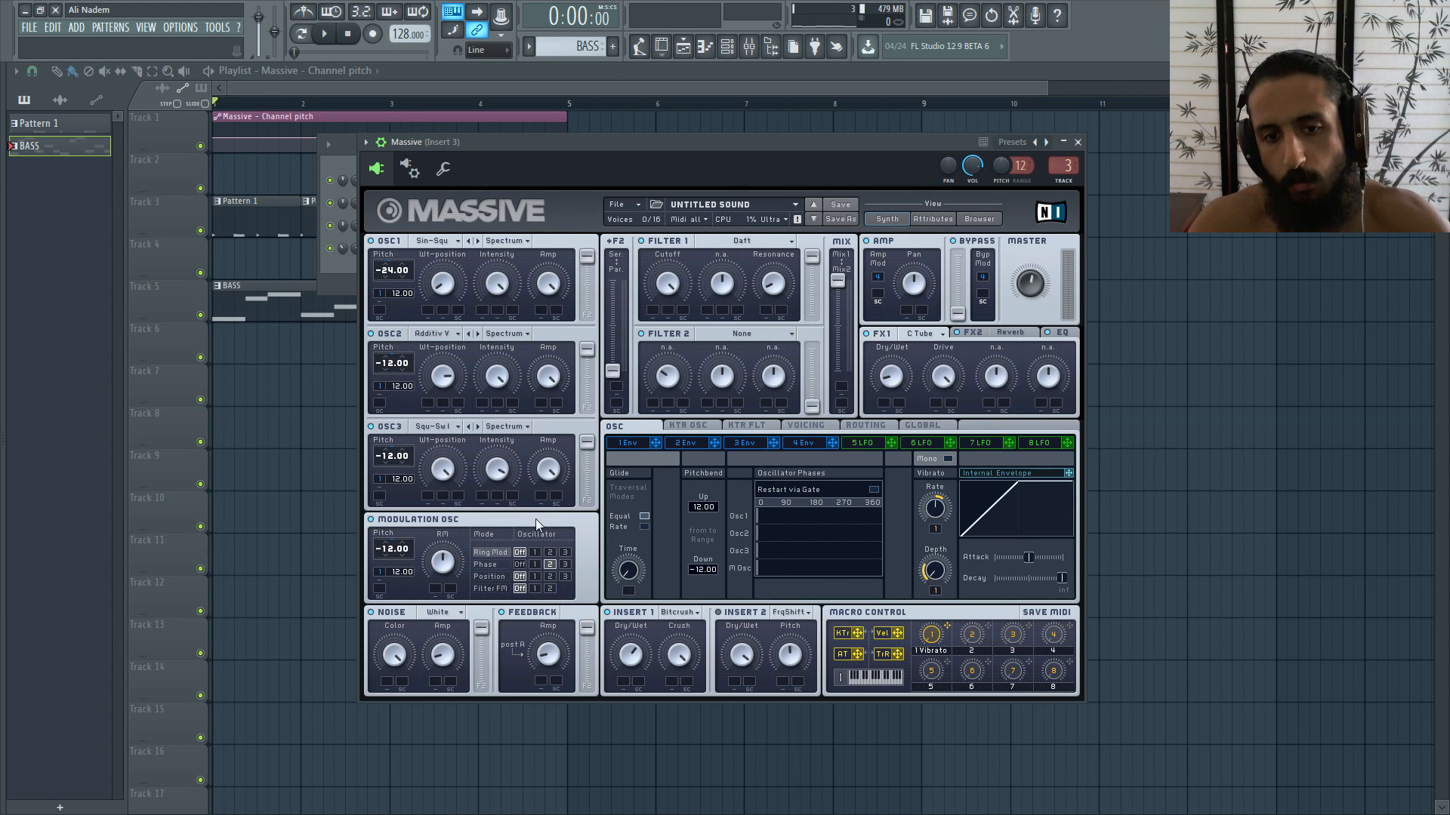
click(242, 113)
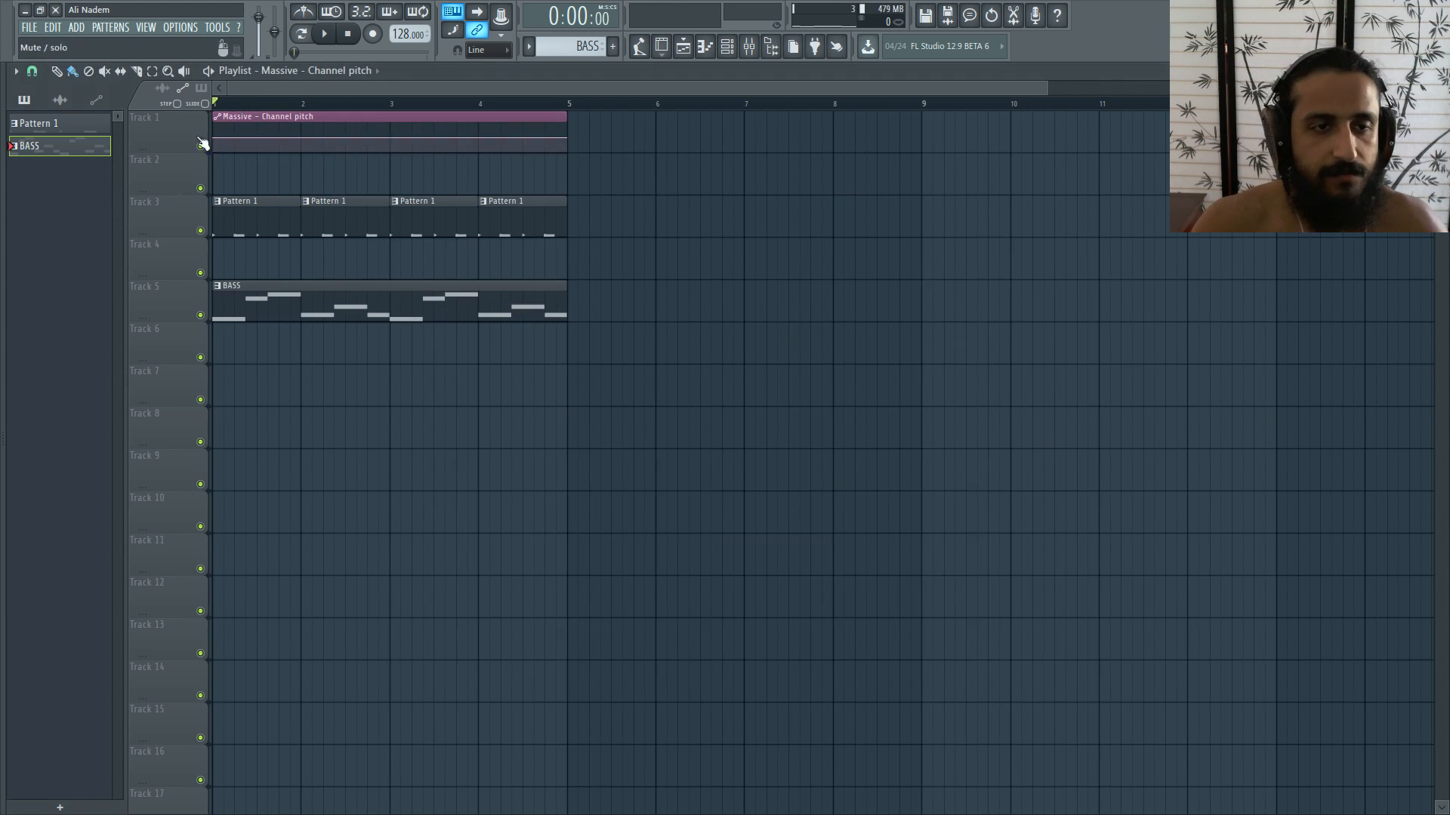
drag(276, 116, 273, 279)
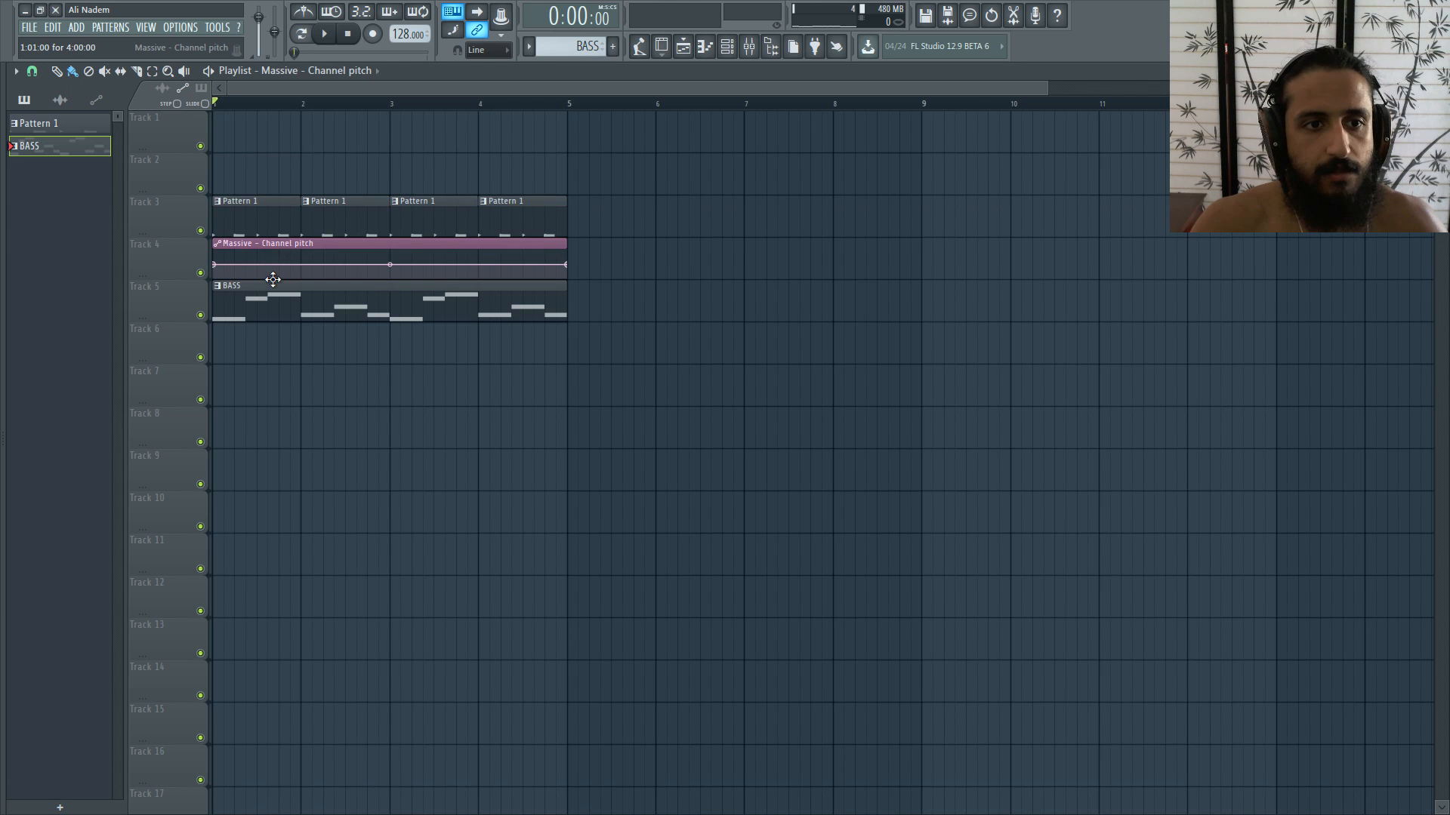
Step: Copy the value of the first point in the channel pitch automation clip
scroll(215, 281, up, 4)
scroll(202, 246, up, 2)
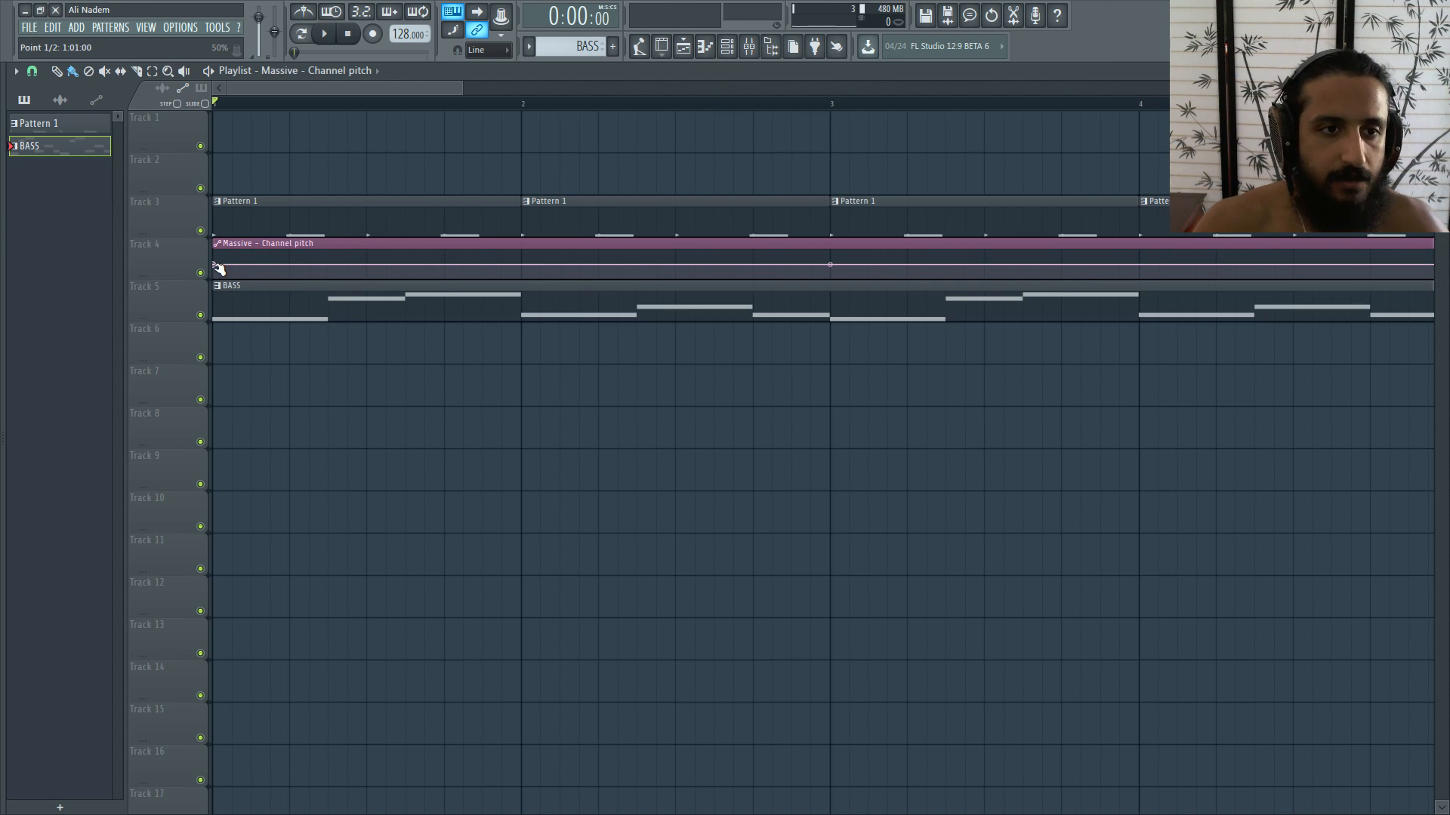
mouse_move(217, 267)
mouse_down()
mouse_move(215, 290)
mouse_move(213, 266)
mouse_up()
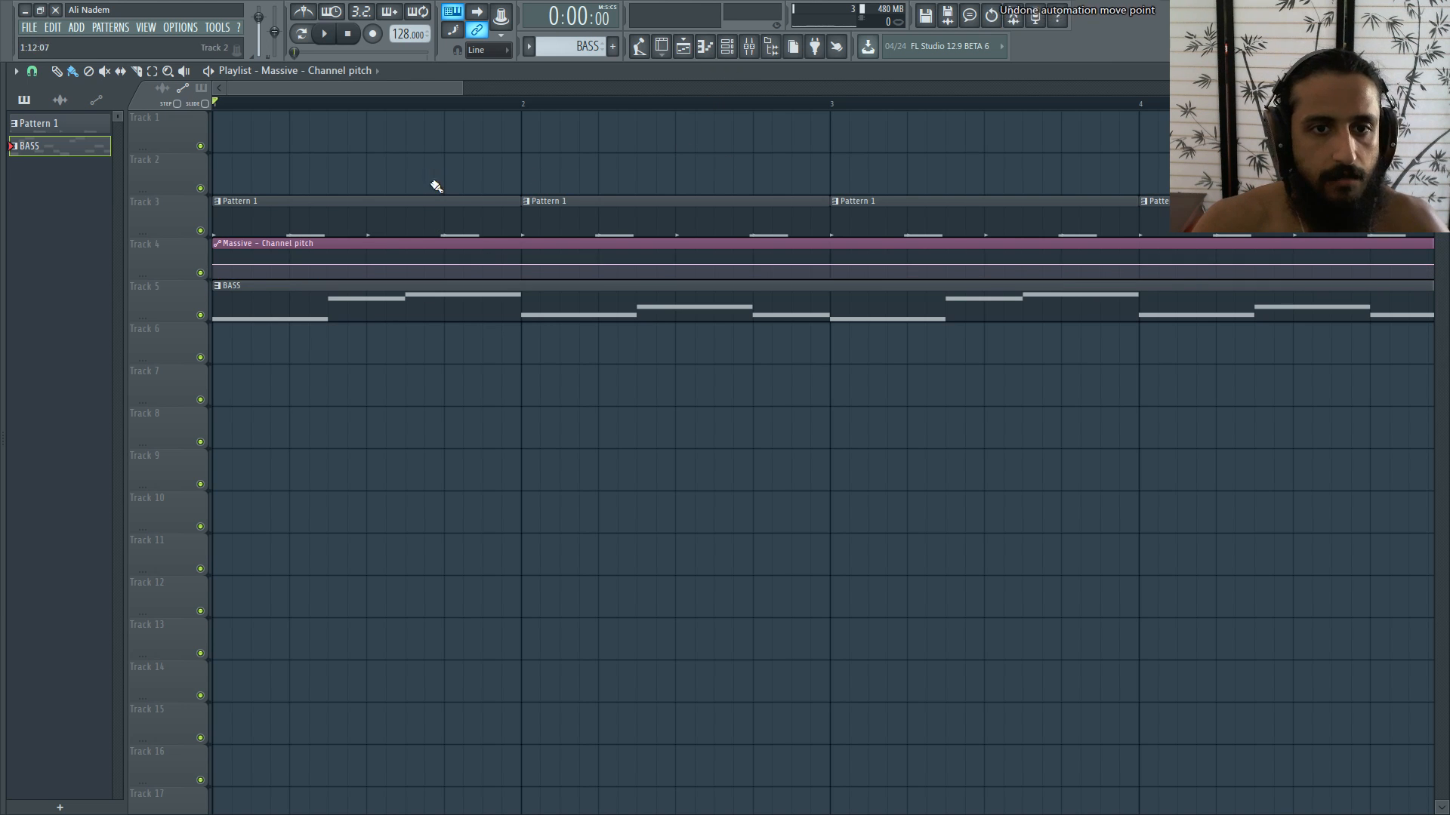
scroll(402, 198, down, 4)
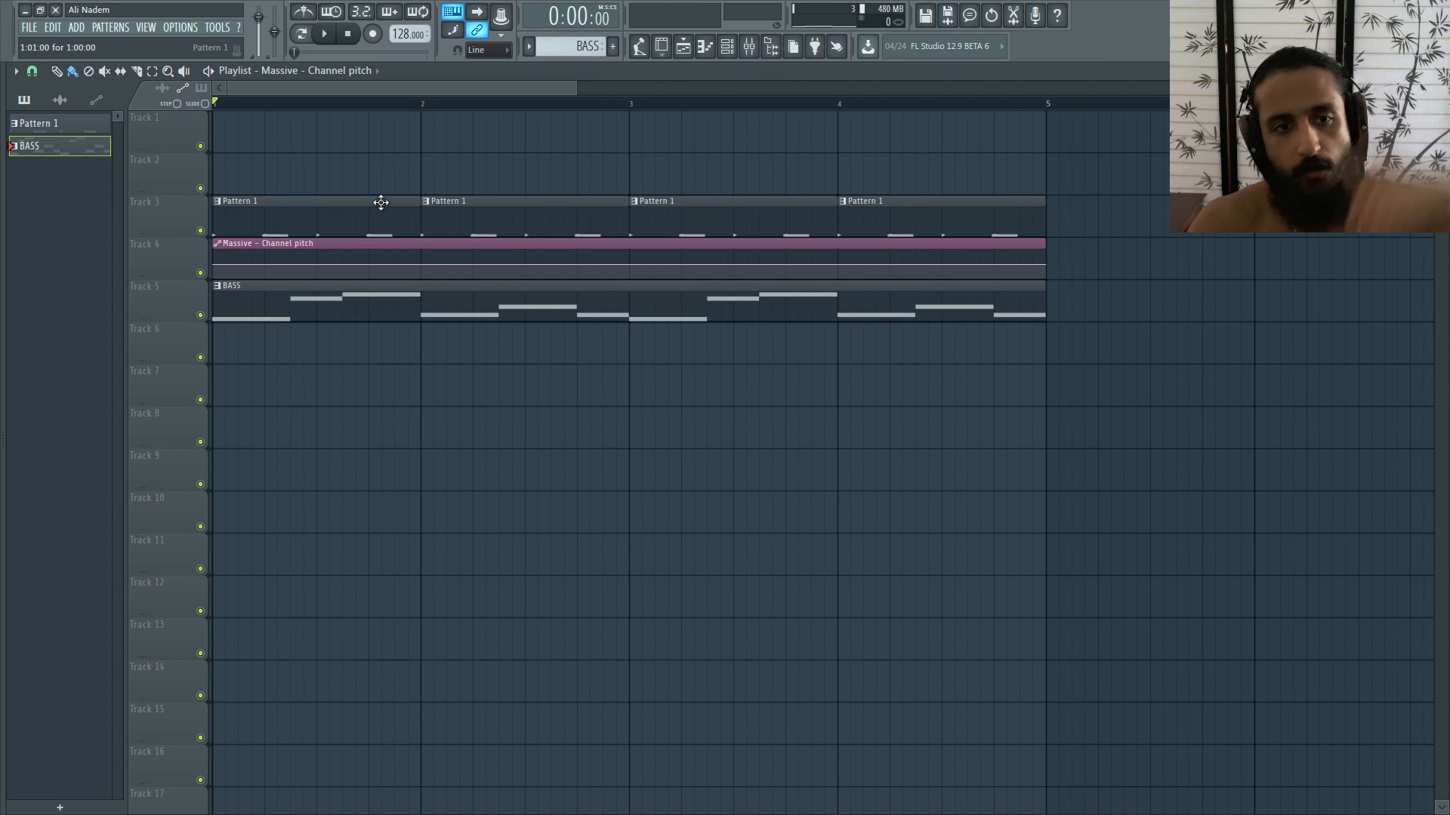
right_click(215, 263)
click(284, 499)
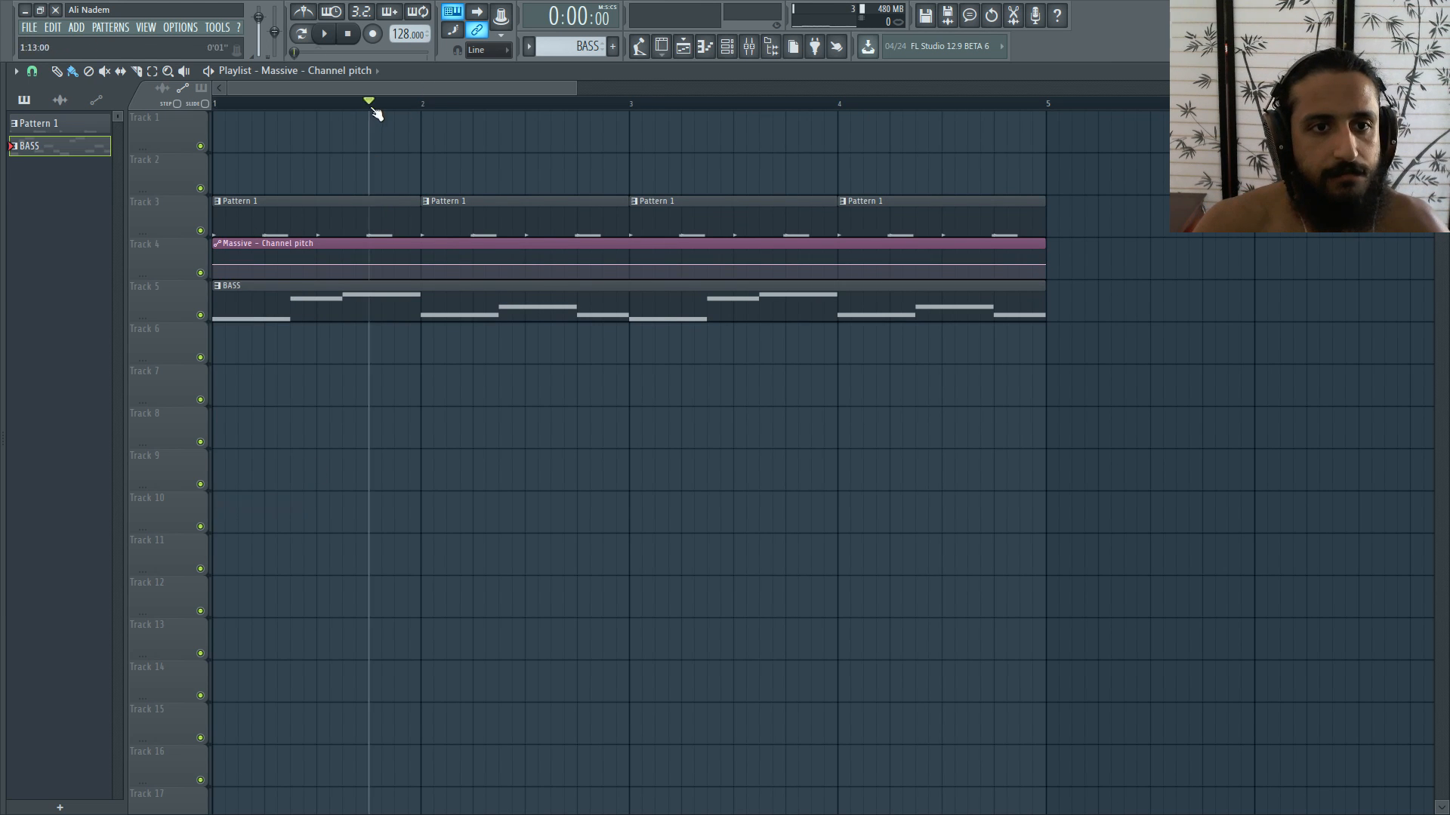
Step: Add automation points for a pitch dip to 0% at bar 3, pasting the 50% value on the points before and after it
key(space)
scroll(572, 278, up, 2)
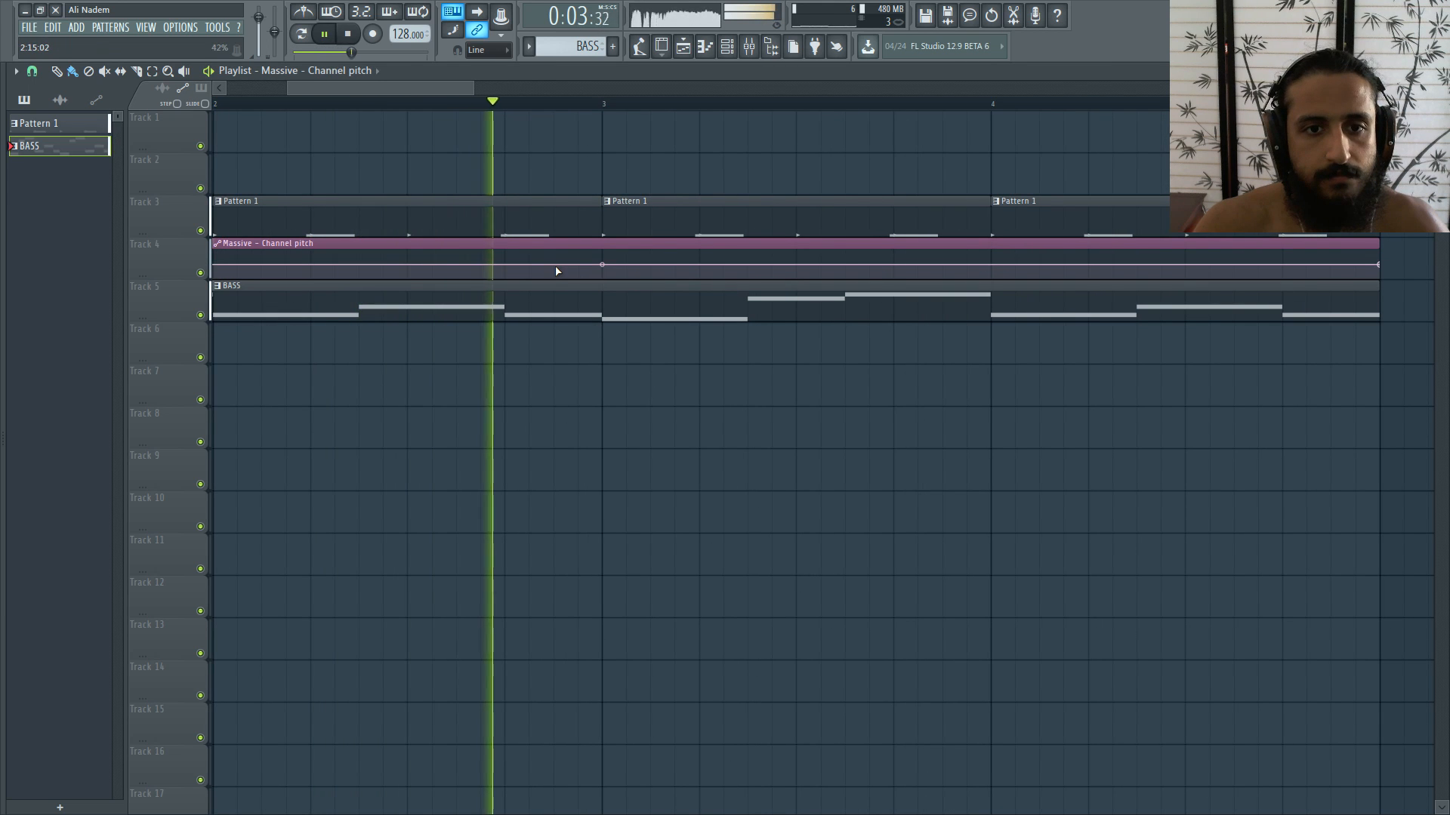
key(space)
right_click(556, 270)
click(610, 525)
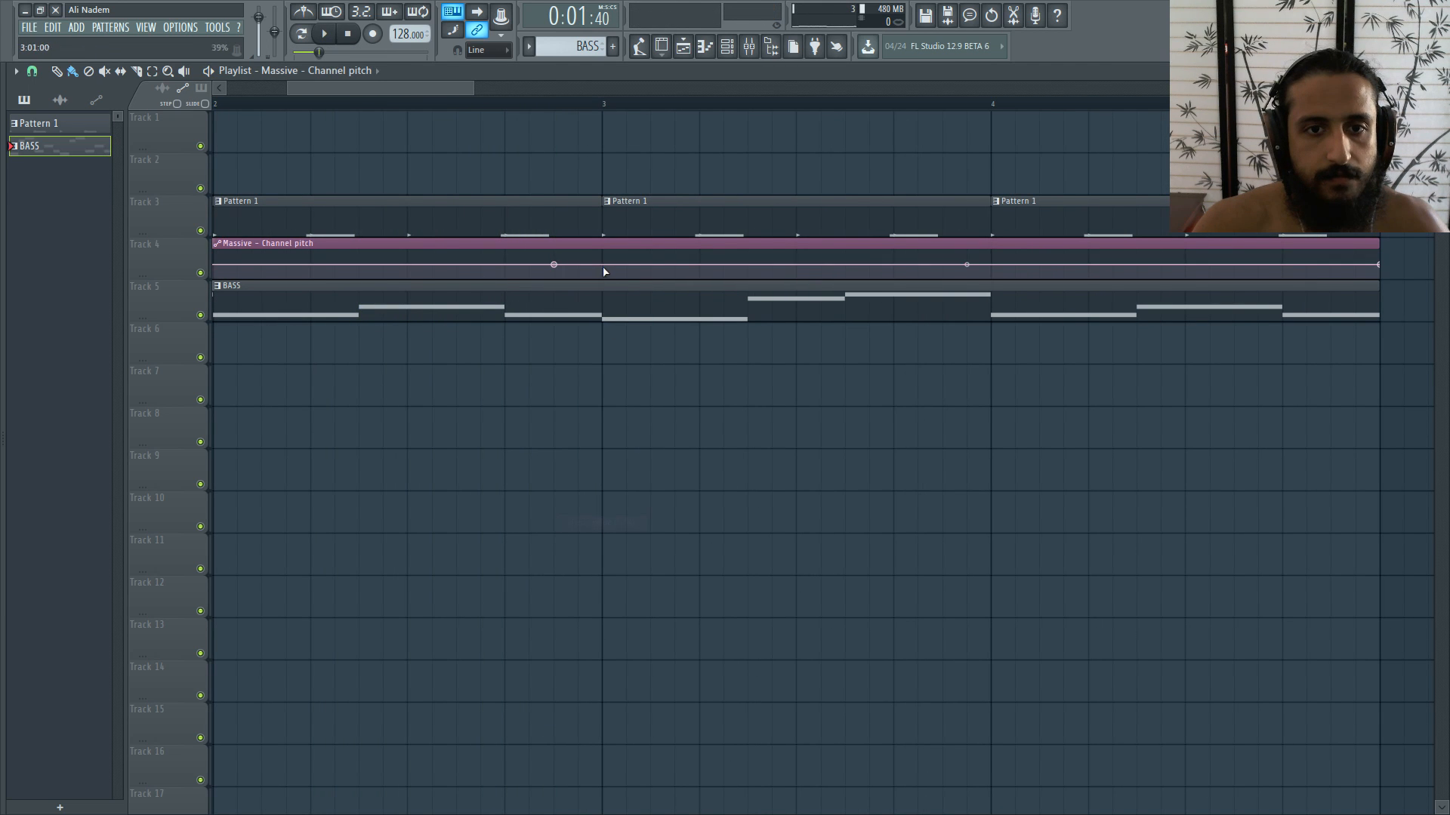
right_click(602, 276)
right_click(604, 268)
right_click(604, 268)
click(649, 521)
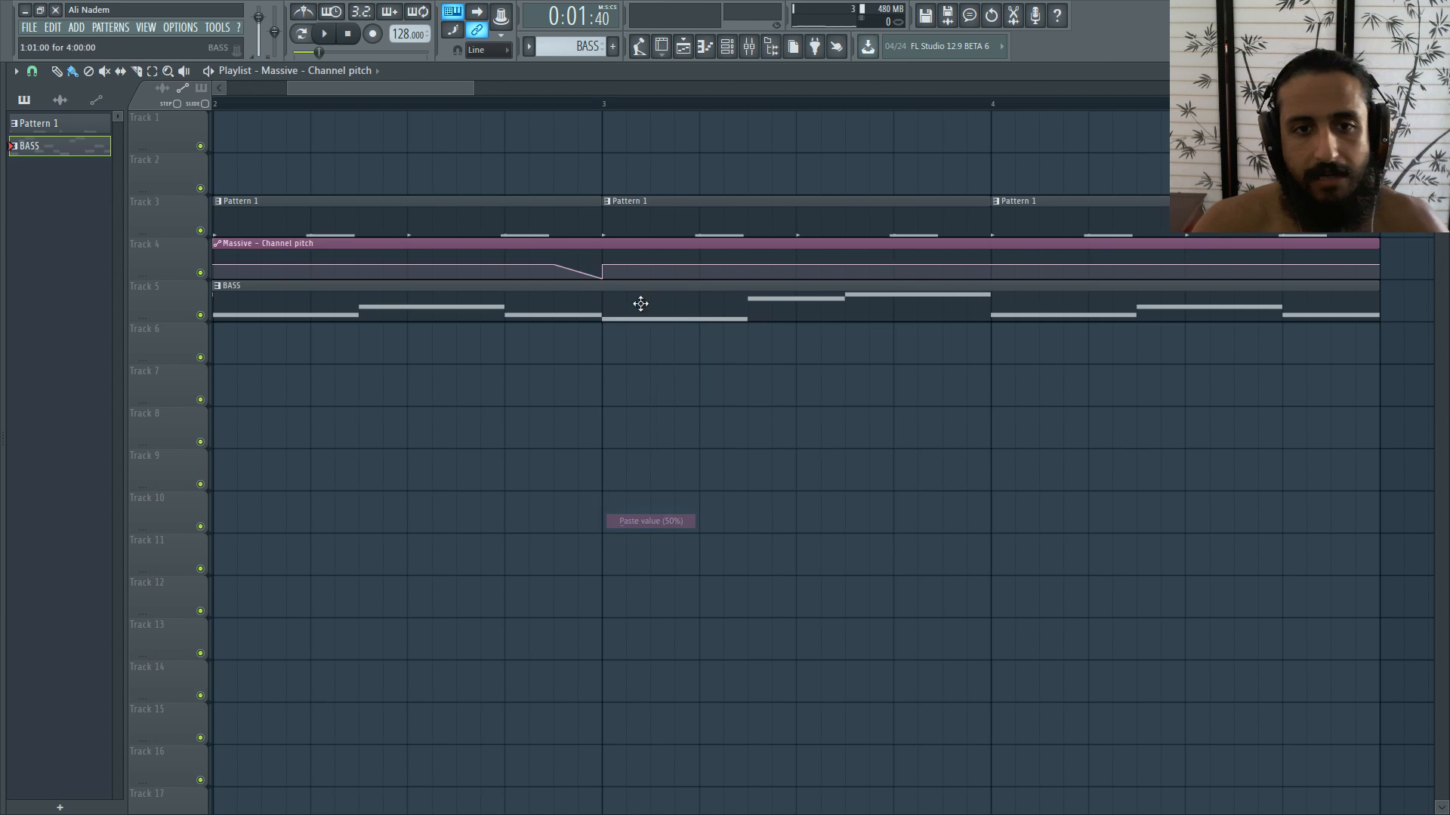
Step: Try a curved tension on the falling segment of the pitch dip before bar 3 and play it back
drag(574, 268, 527, 156)
key(space)
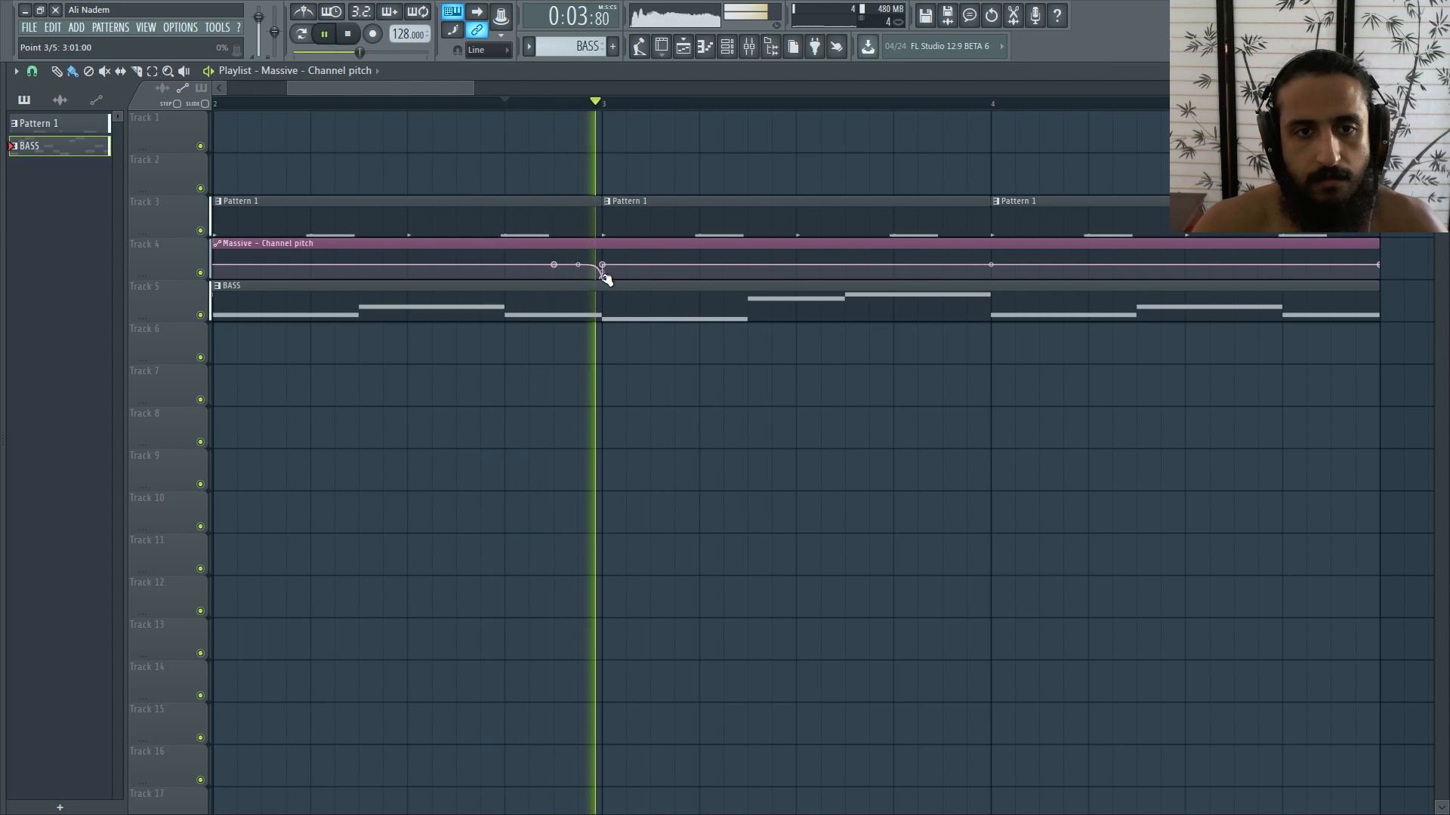
key(space)
key(space)
key(space)
Step: Move the point after the pitch dip to 3:03:00, paste the 50% value on it, and replay the passage
mouse_move(577, 264)
mouse_down()
mouse_move(579, 291)
mouse_move(658, 266)
mouse_up()
key(space)
key(space)
right_click(651, 265)
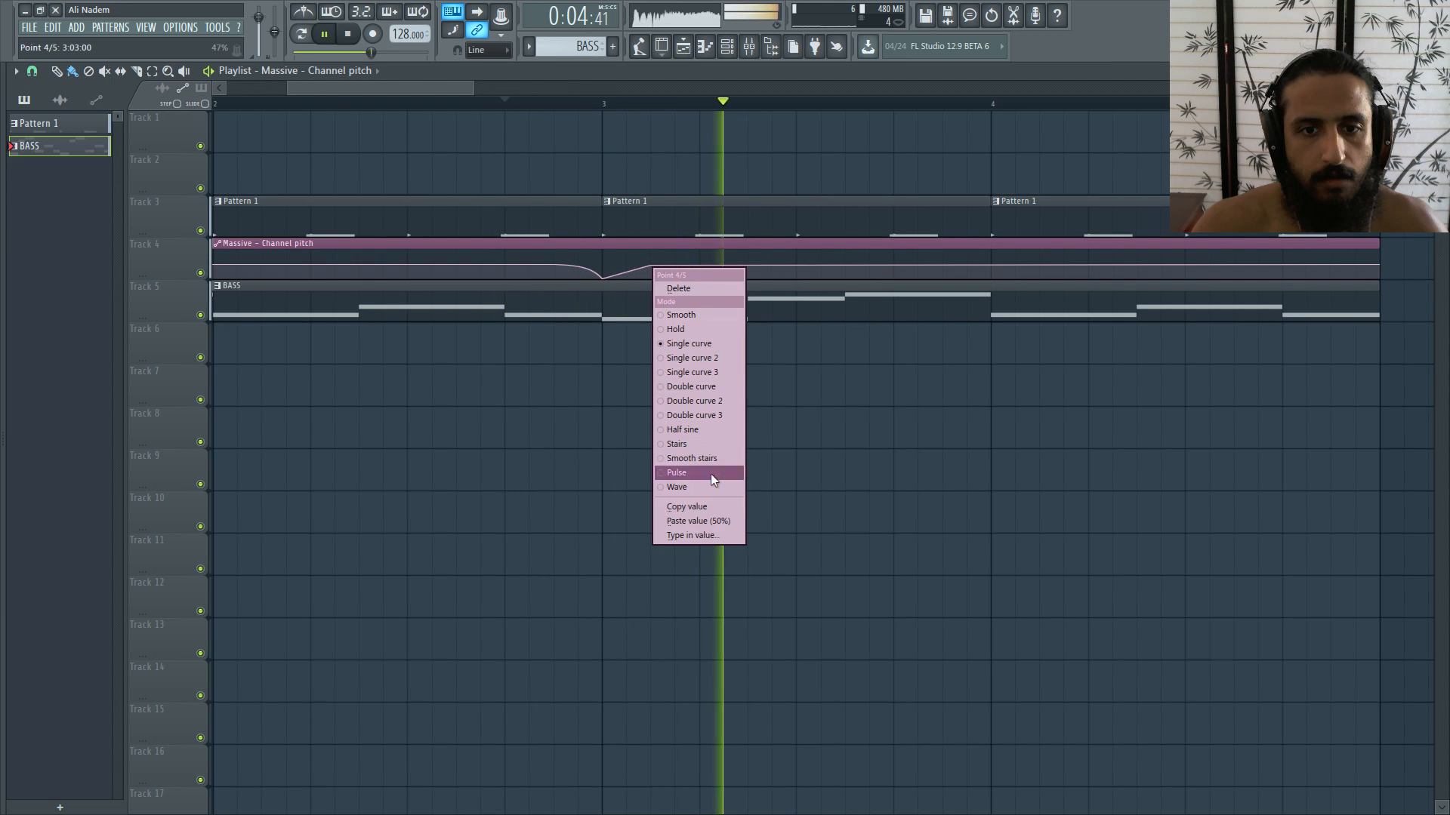
click(712, 521)
key(space)
key(space)
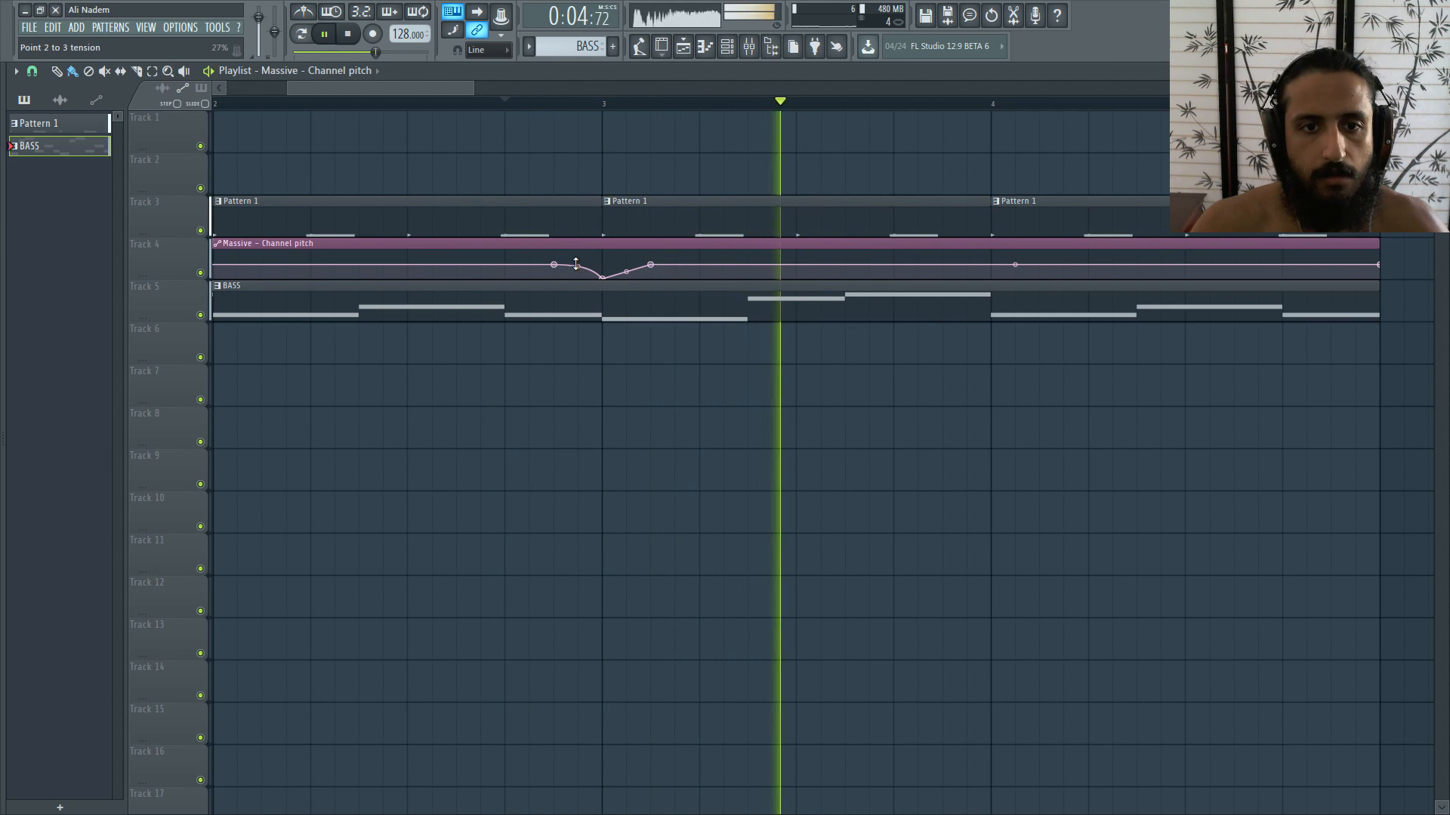
Step: Reset the tension of the falling segment to a straight line and audition the pitch dip with the beat
right_click(576, 265)
key(space)
key(space)
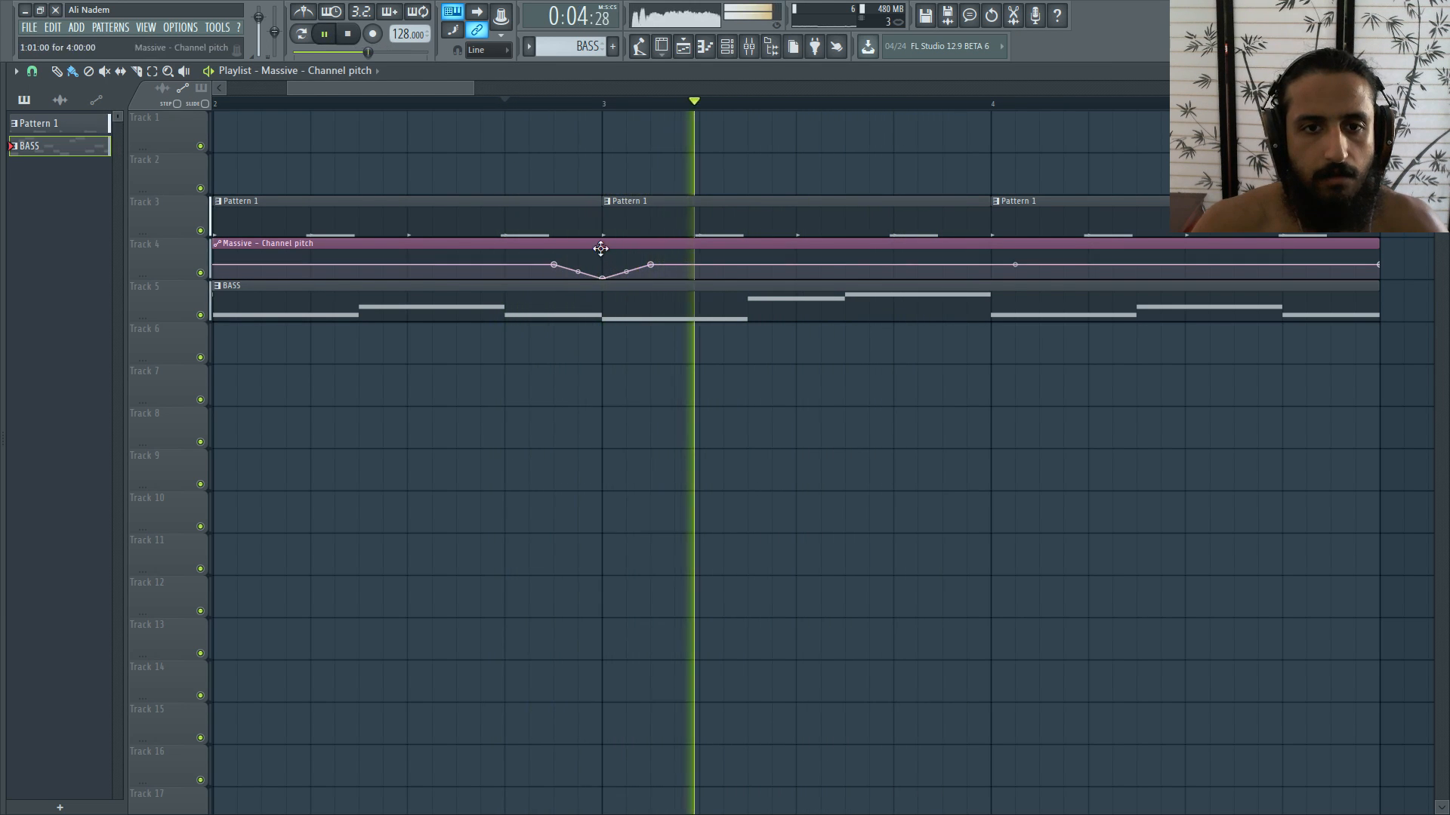
scroll(602, 246, down, 4)
key(space)
key(space)
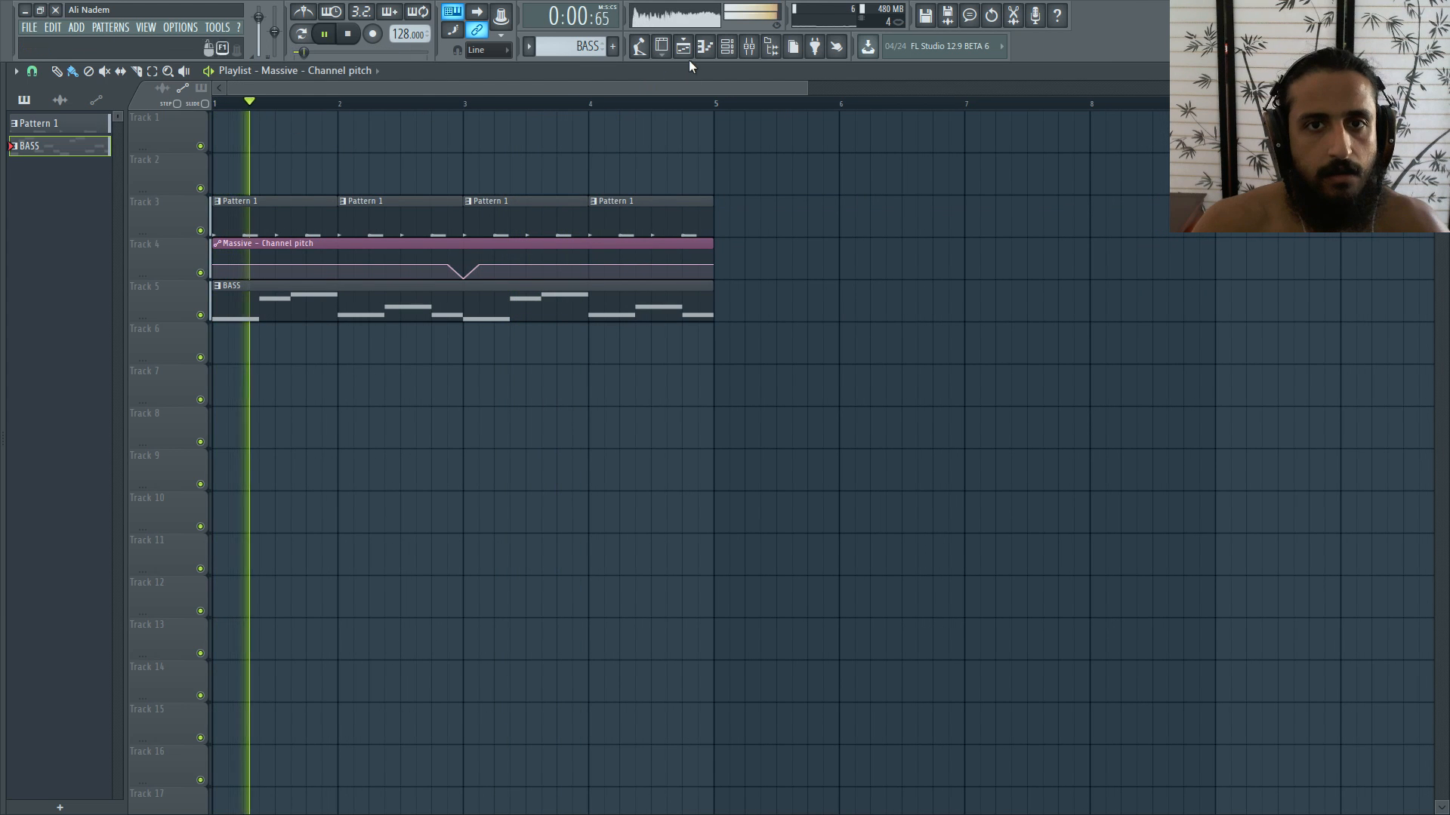
Step: Toggle the mute of the SNARE channel in the channel rack and restart playback
click(727, 49)
click(330, 203)
key(space)
key(space)
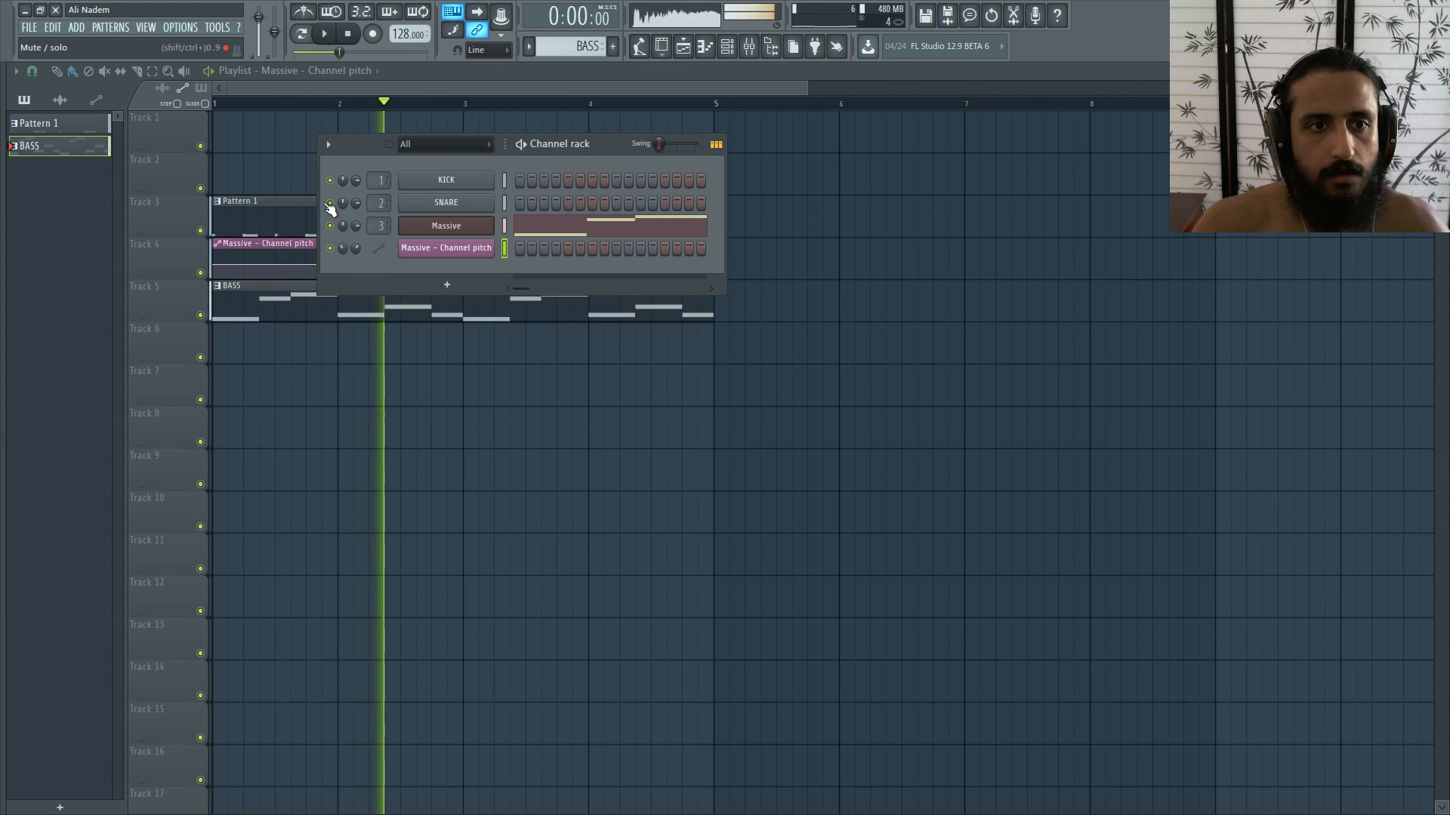
Step: Step OSC3's wavetable in Massive through Sin-Squ to Sinarm I during playback and return to the playlist
click(468, 227)
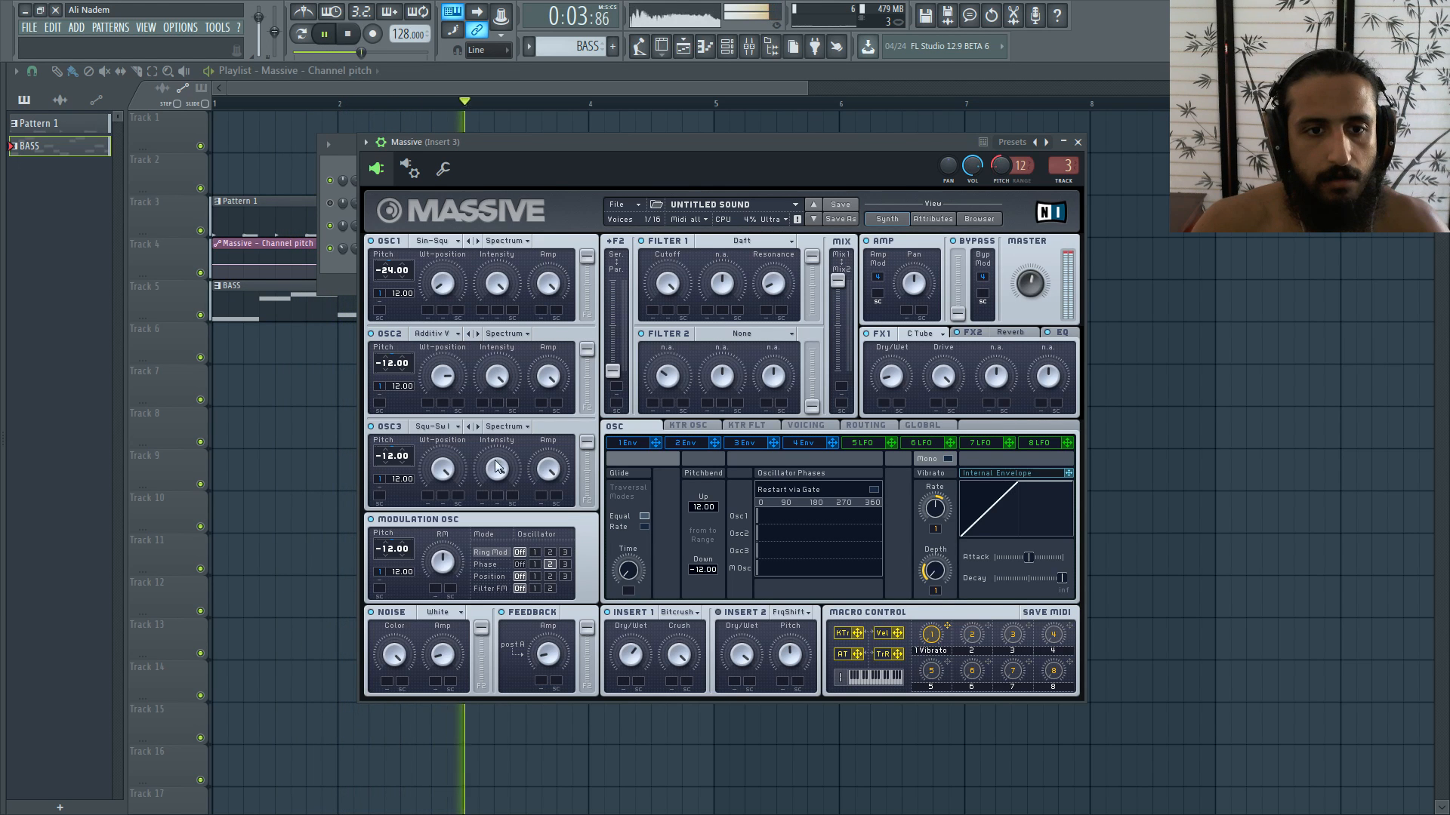
click(478, 427)
click(478, 426)
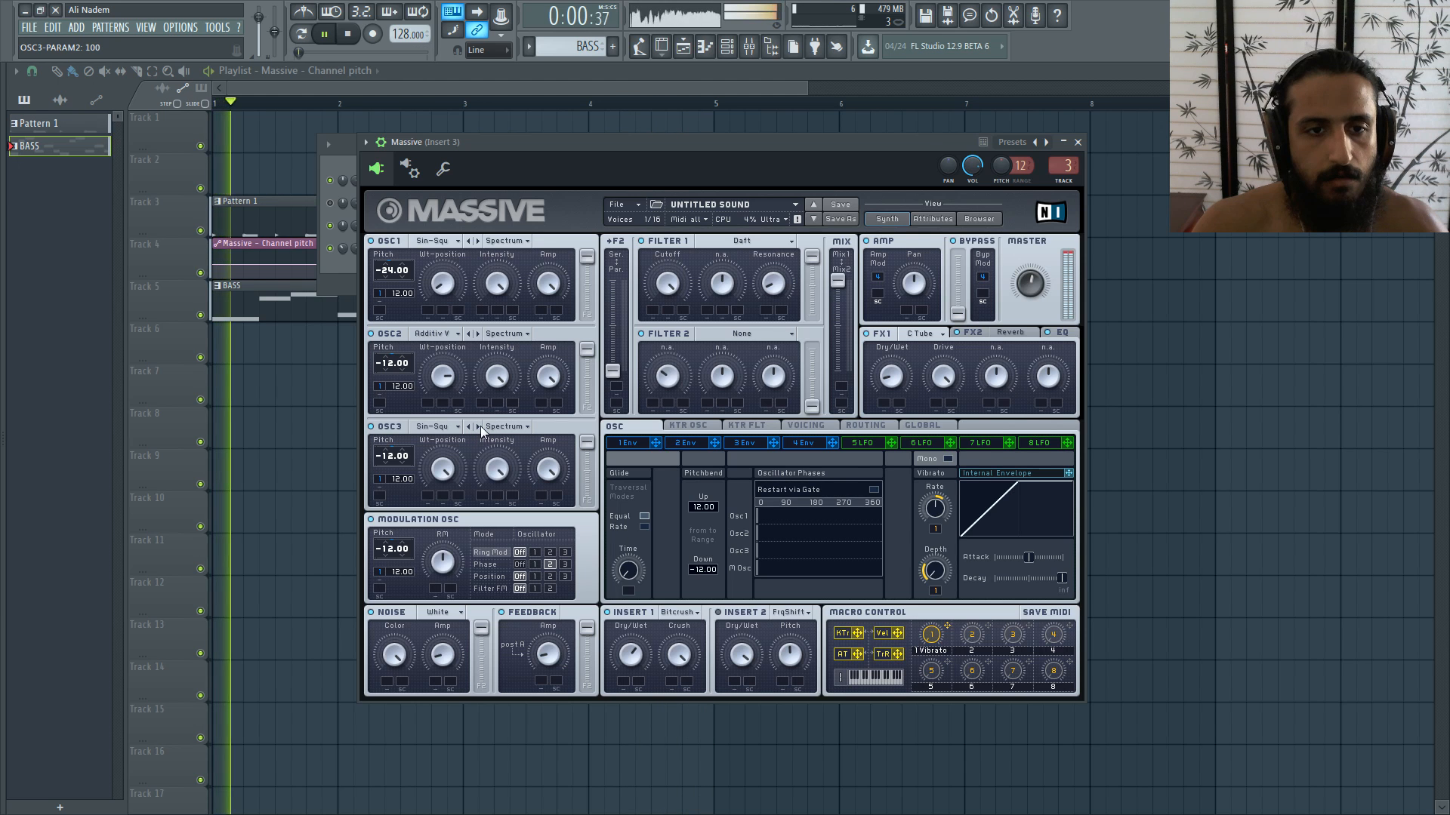
click(479, 426)
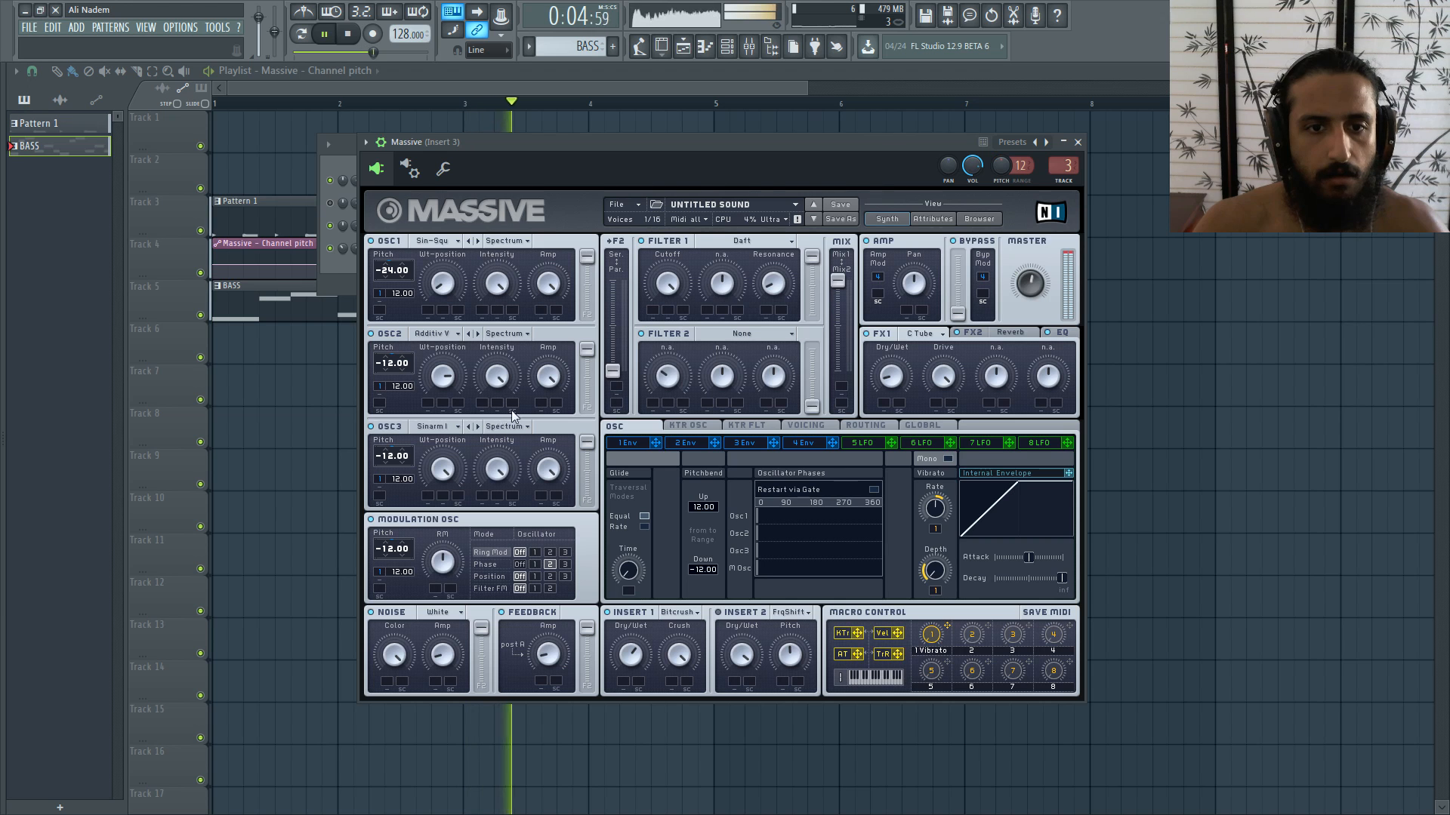
drag(512, 142, 872, 249)
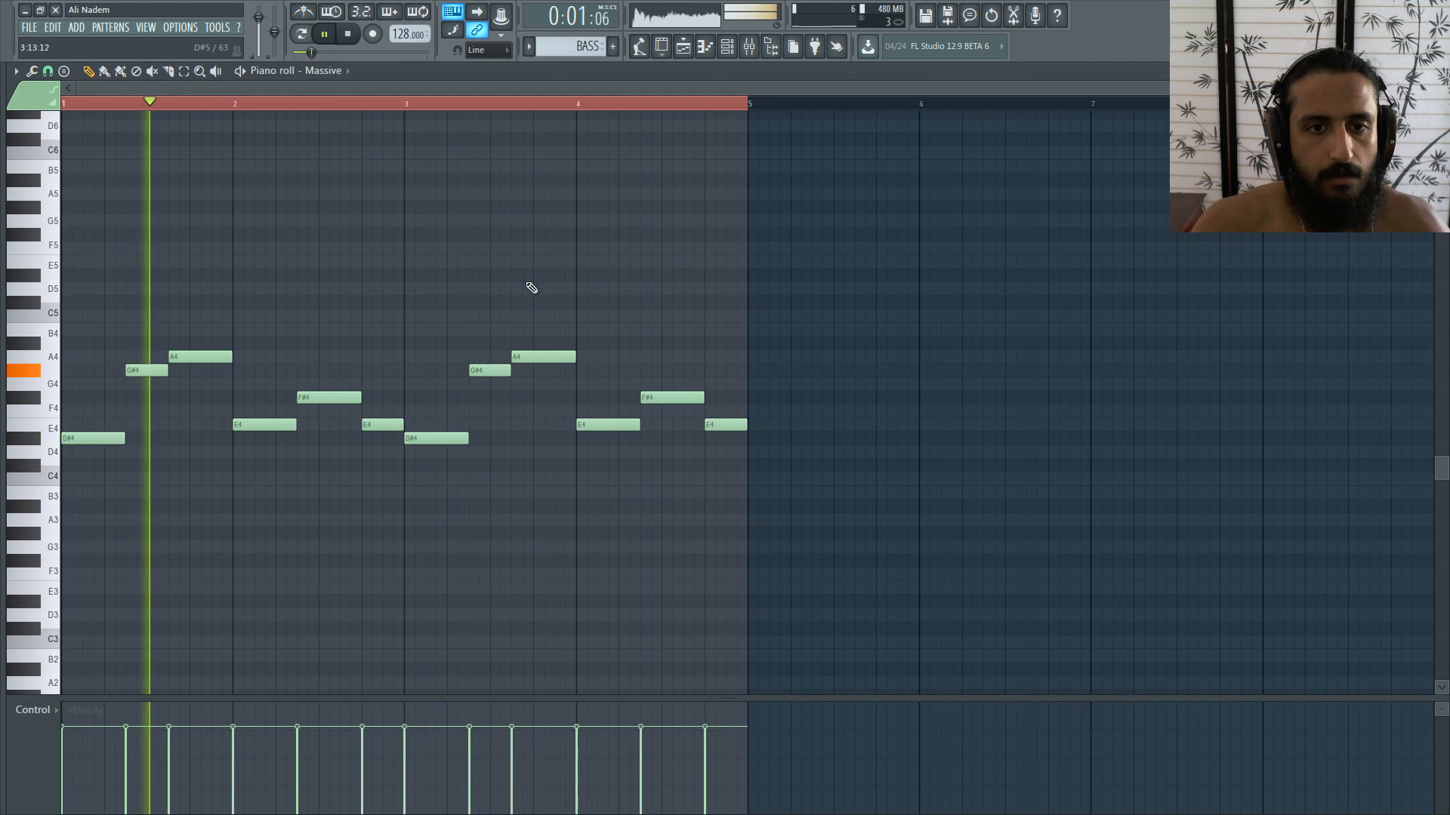
key(F5)
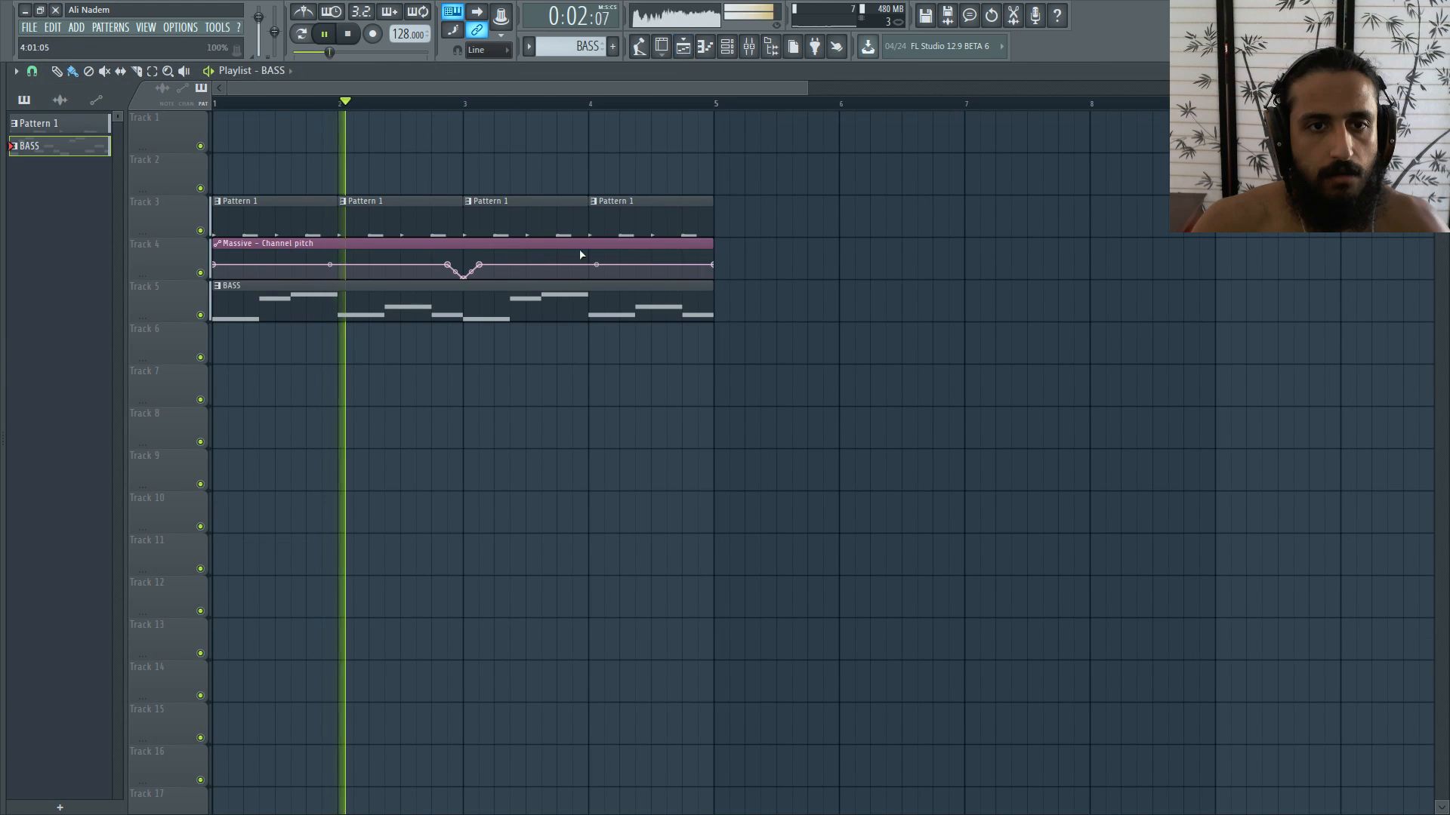
Step: Play back the bass line, then open the Massive channel's piano roll and its synth window
click(710, 259)
key(space)
key(space)
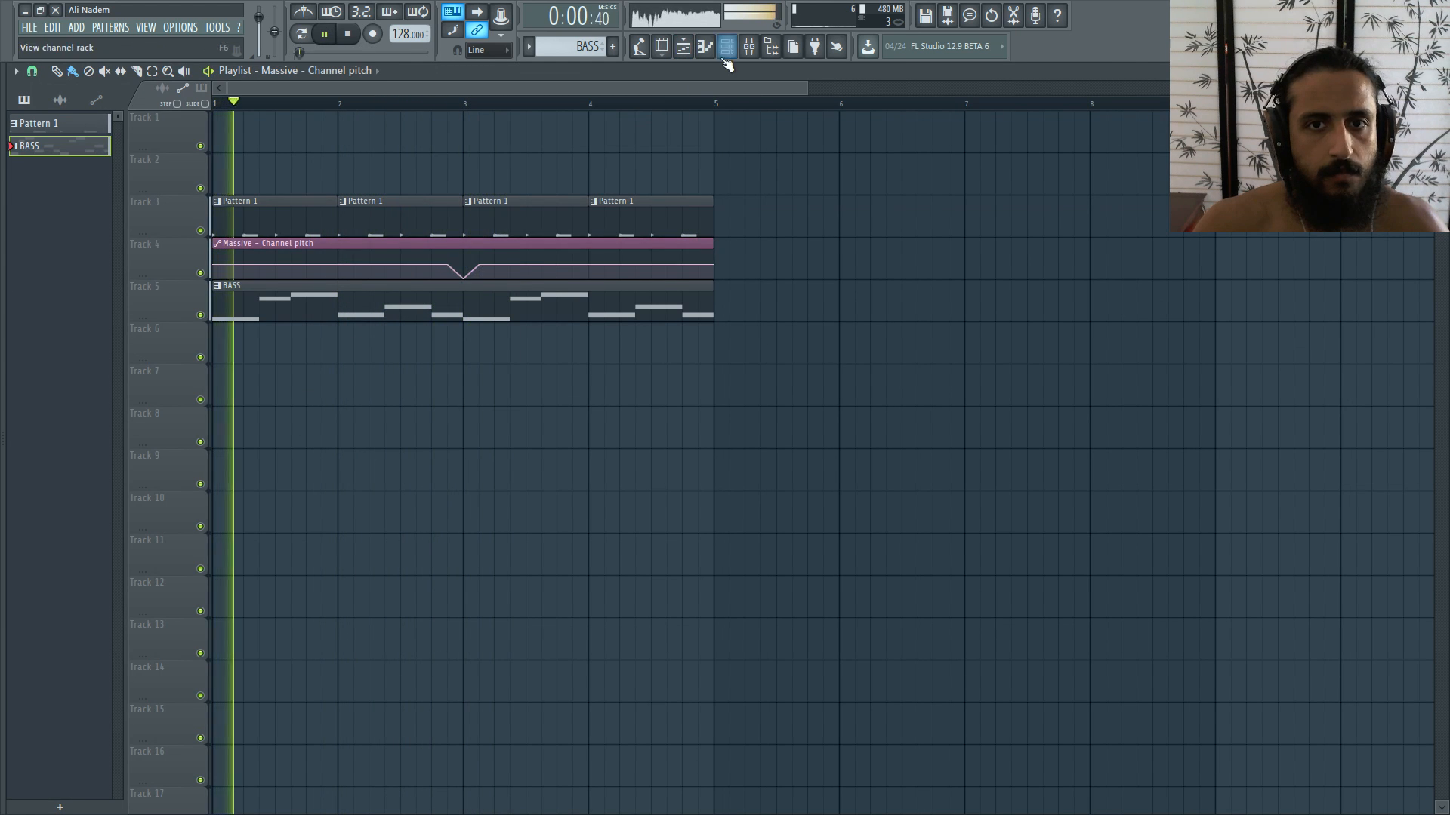
key(F6)
click(542, 231)
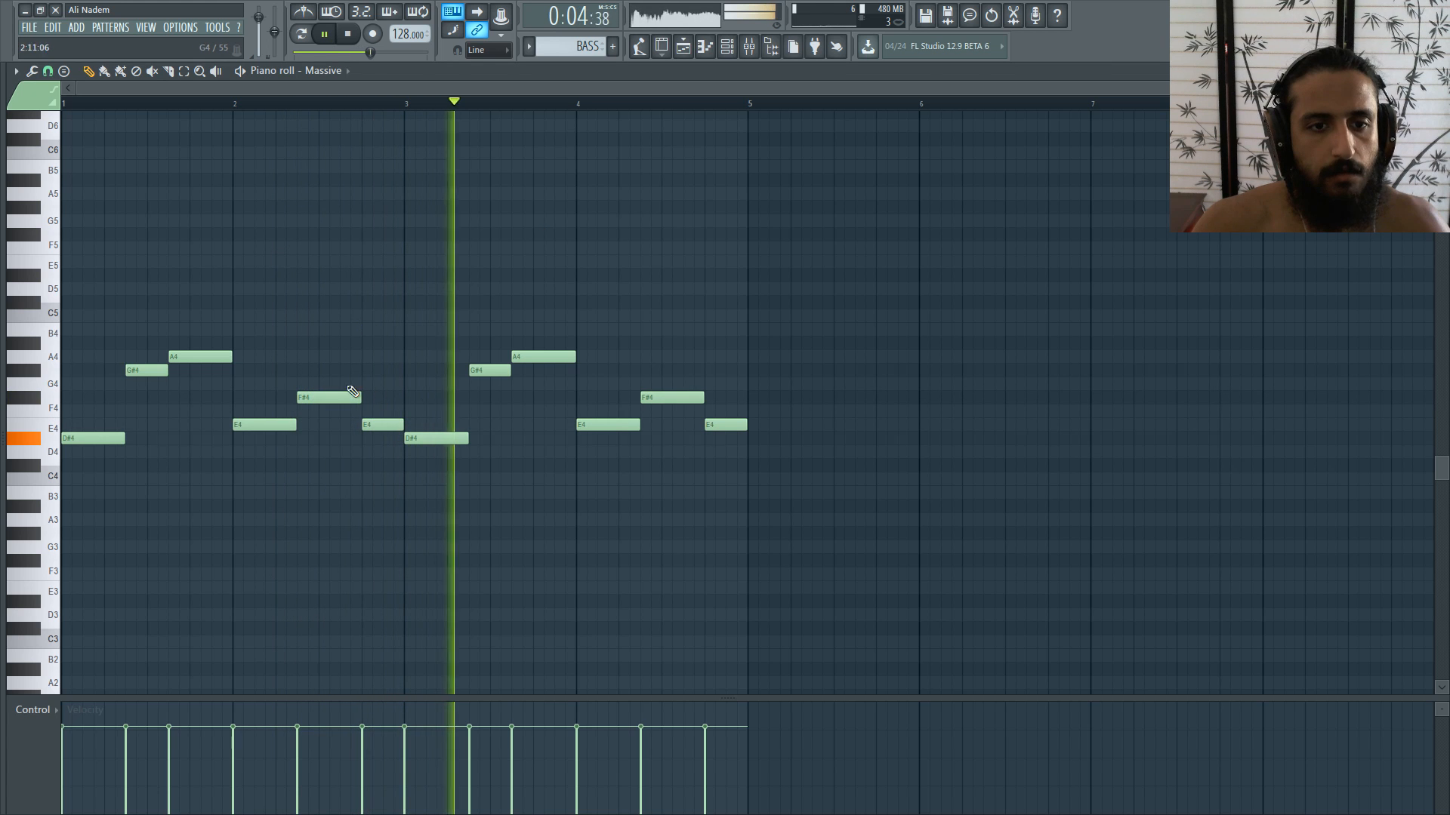
key(F6)
click(446, 226)
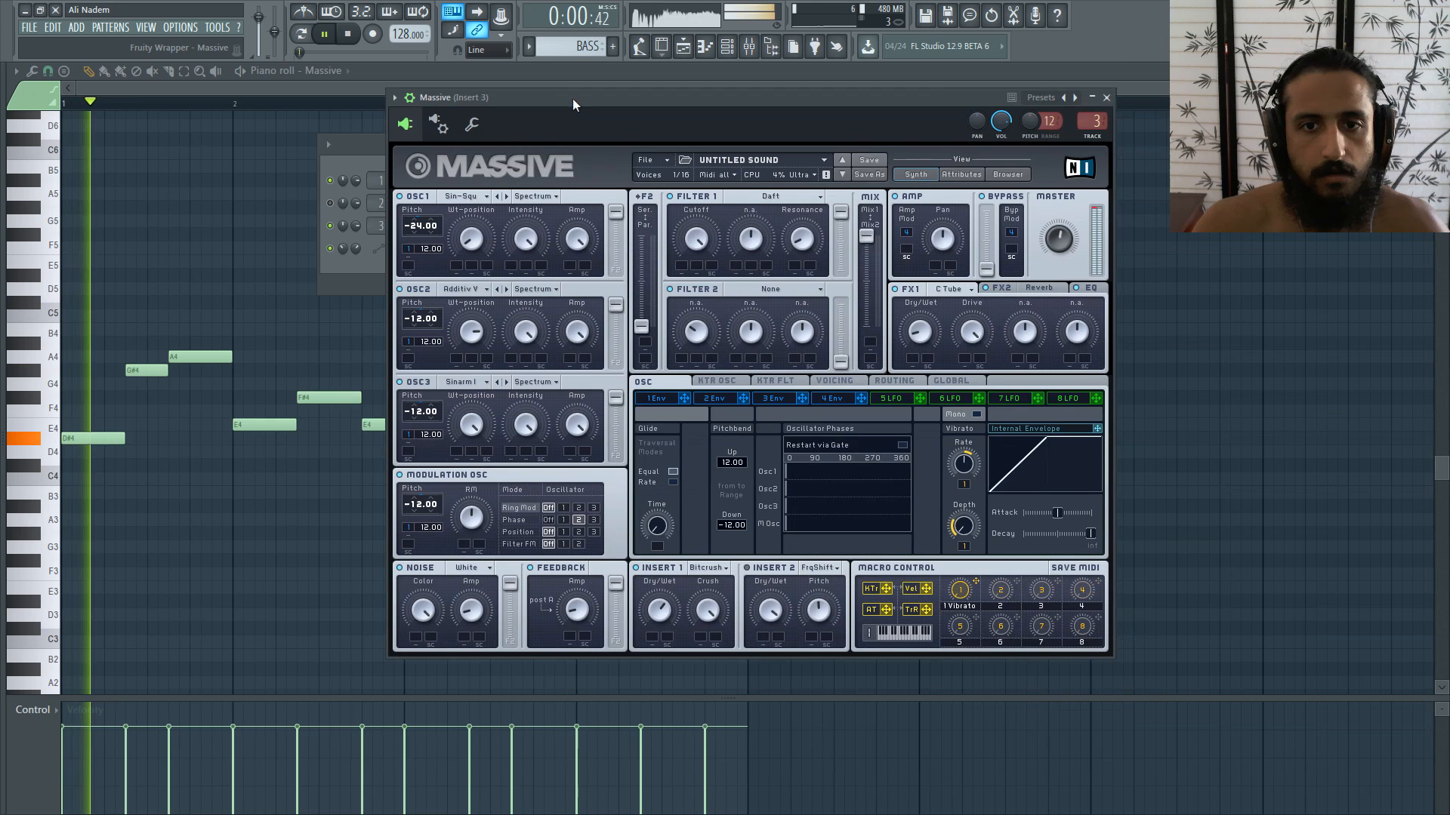
drag(573, 104, 555, 101)
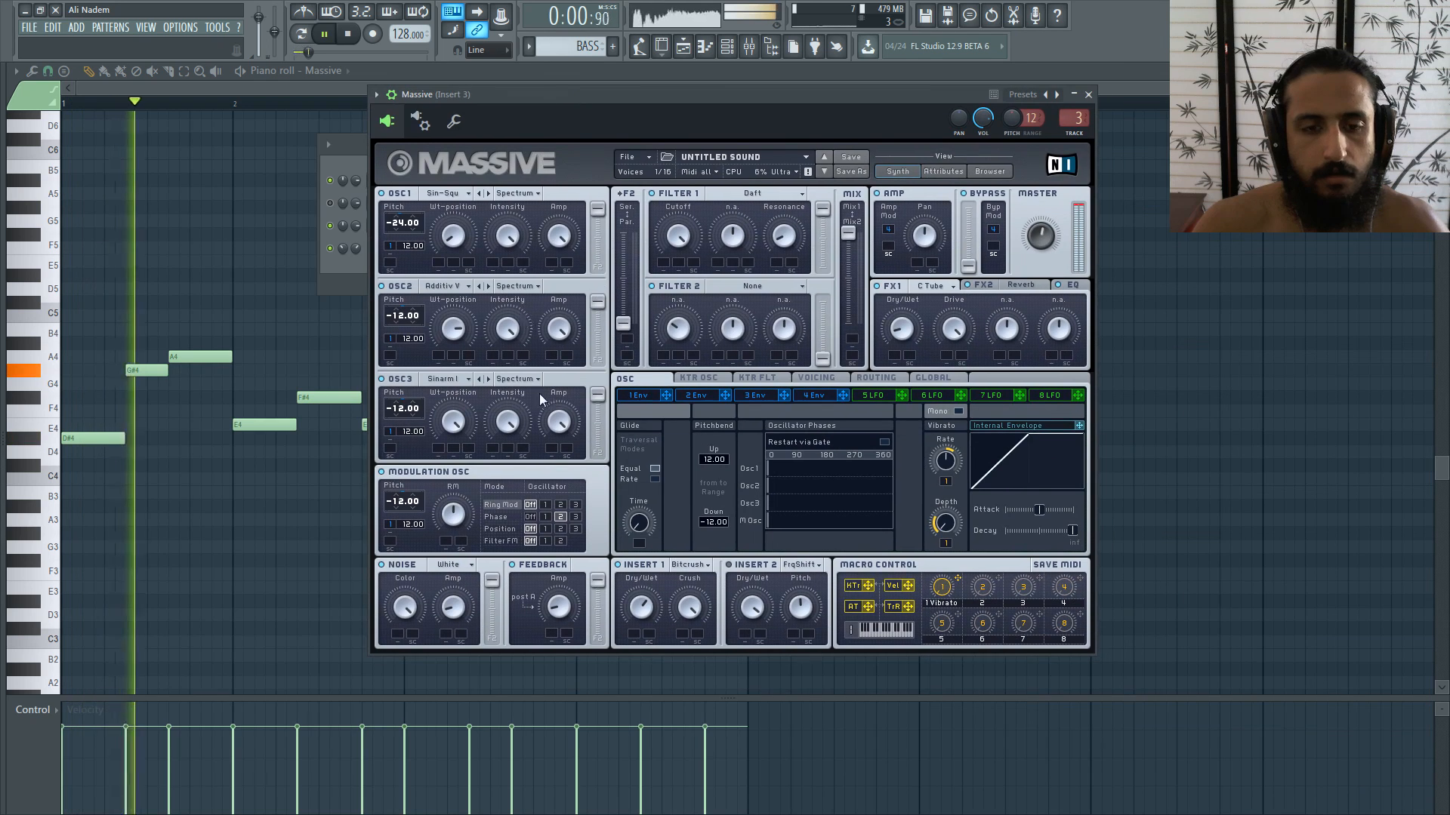
Step: Switch the modulation oscillator from Ring Mod to Filter FM mode and stop playback
click(531, 505)
click(556, 542)
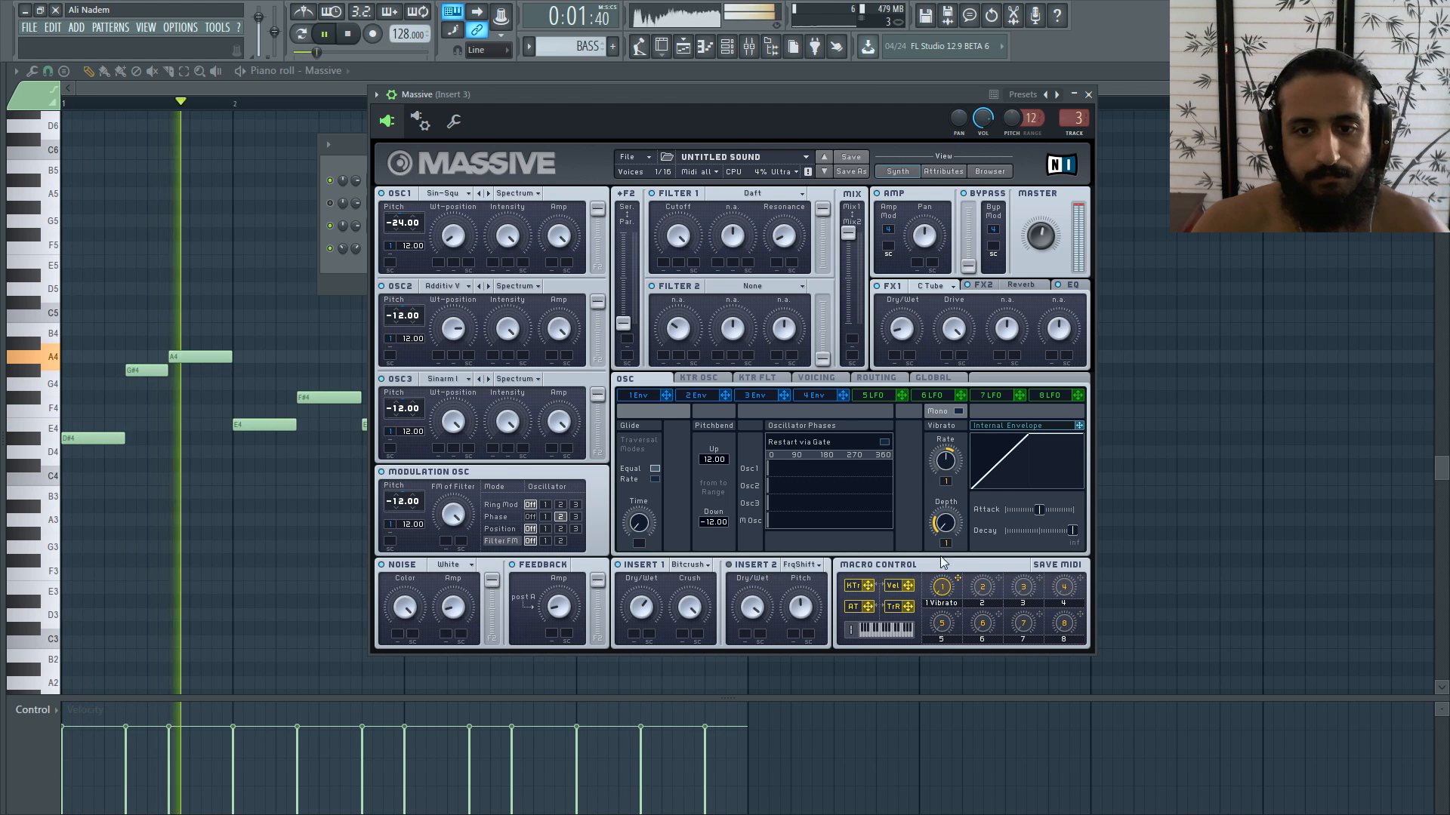
key(space)
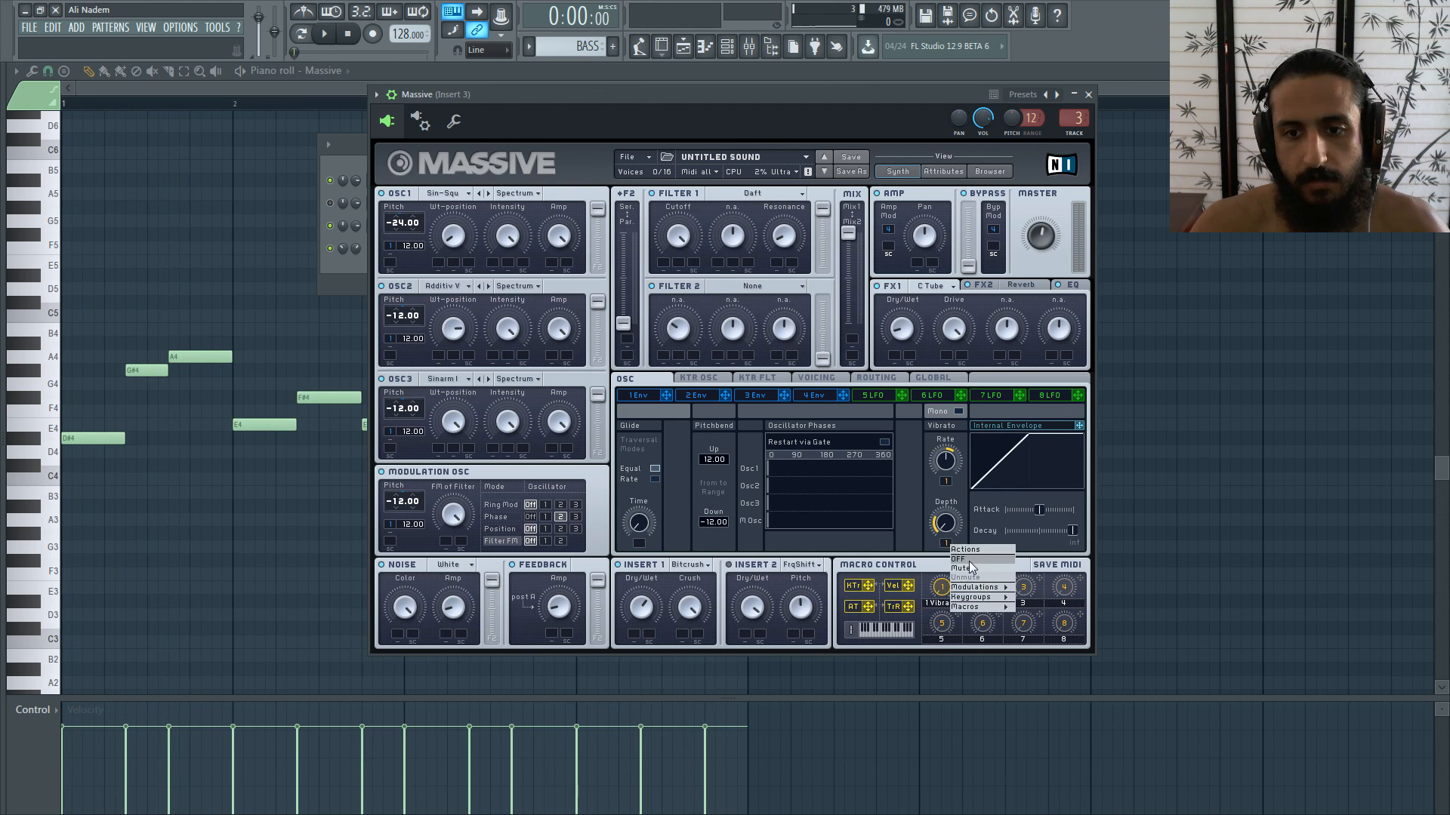
Step: Remove the macro 1 assignments from vibrato rate and depth, and clear macro 1
click(955, 499)
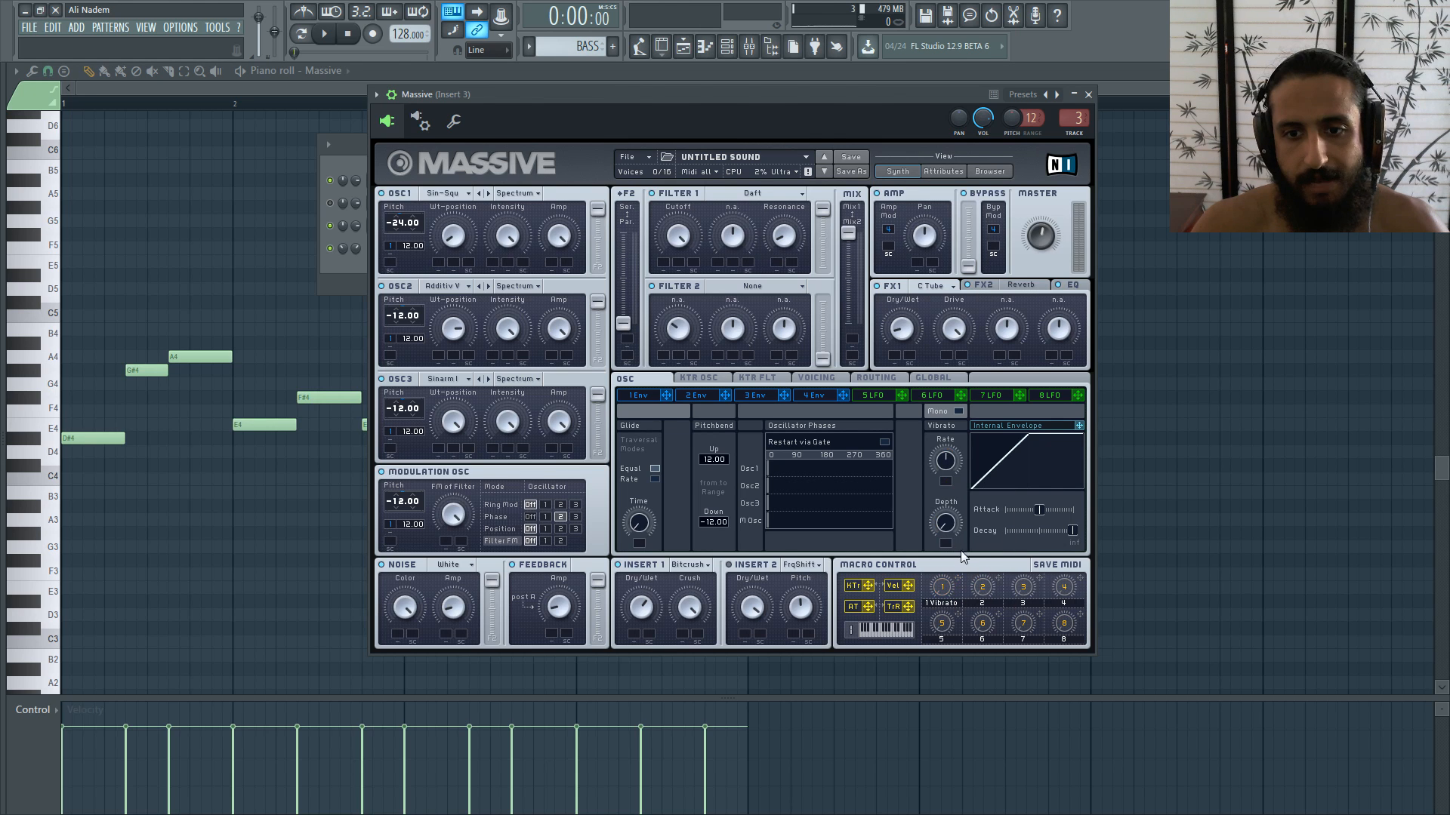
right_click(942, 608)
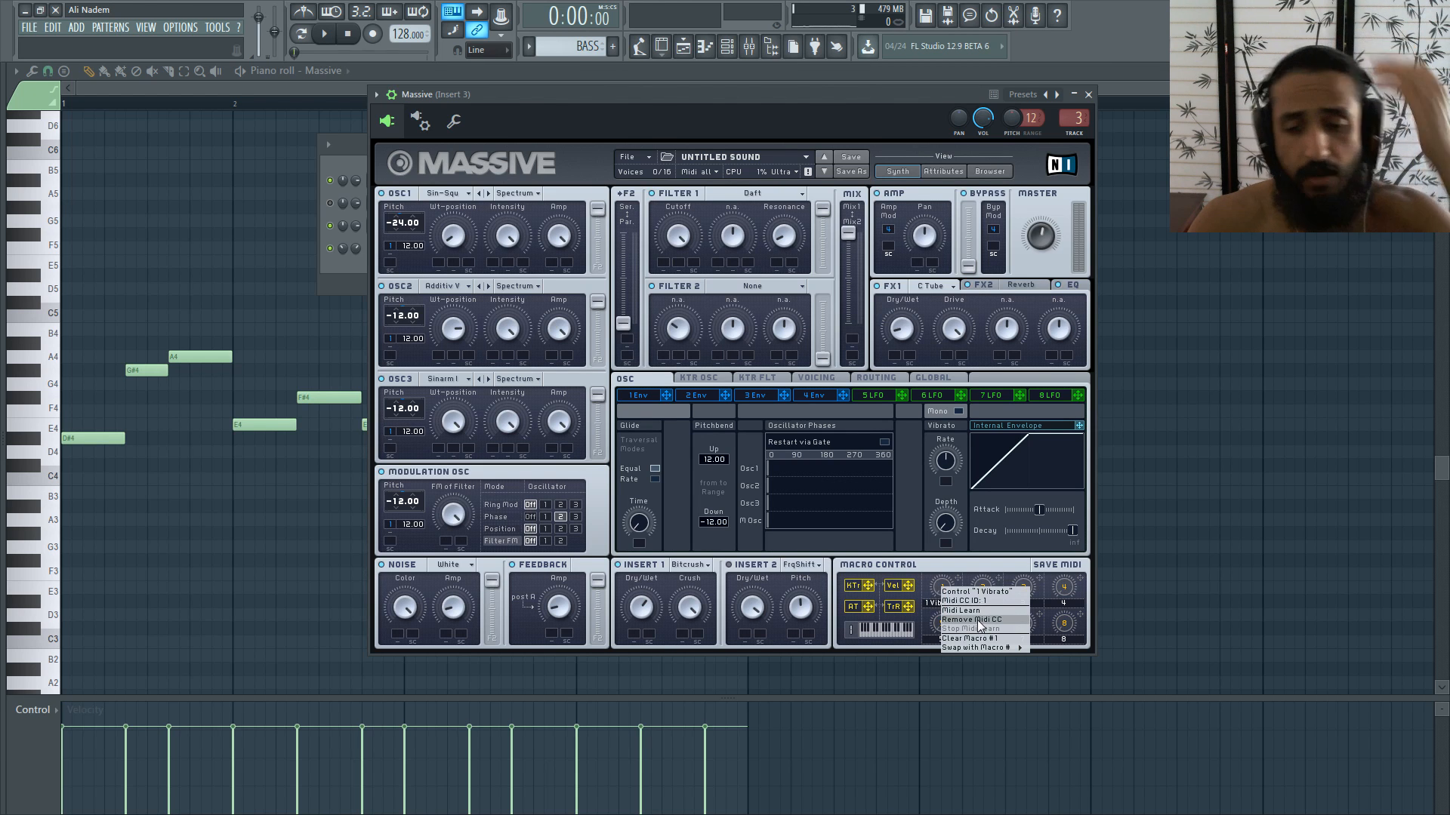
click(985, 641)
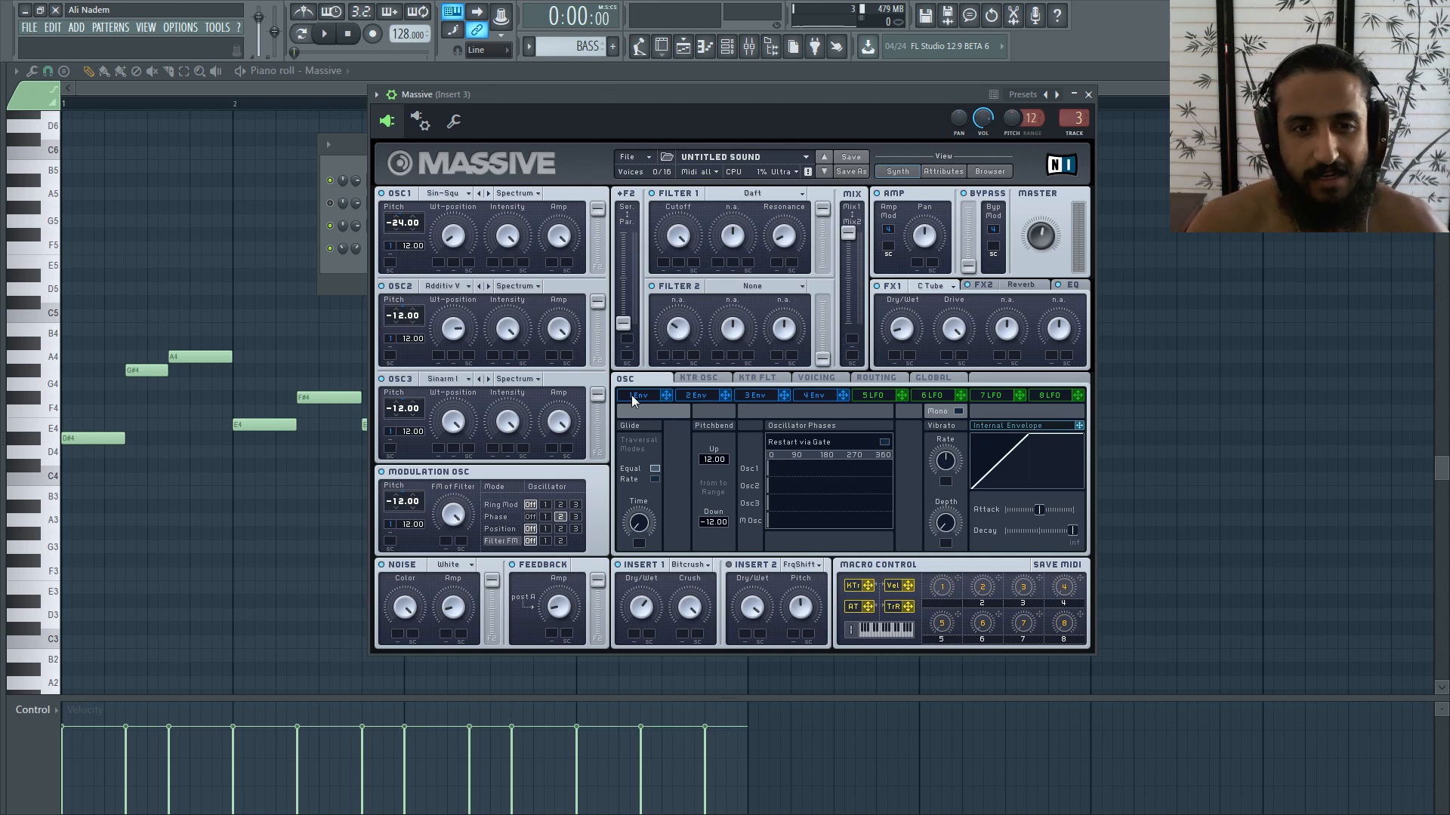
Step: Audition OSC3 wavetables during playback, including Sync, Electr, Reduc and Speech, and stop at M-Talk
click(487, 379)
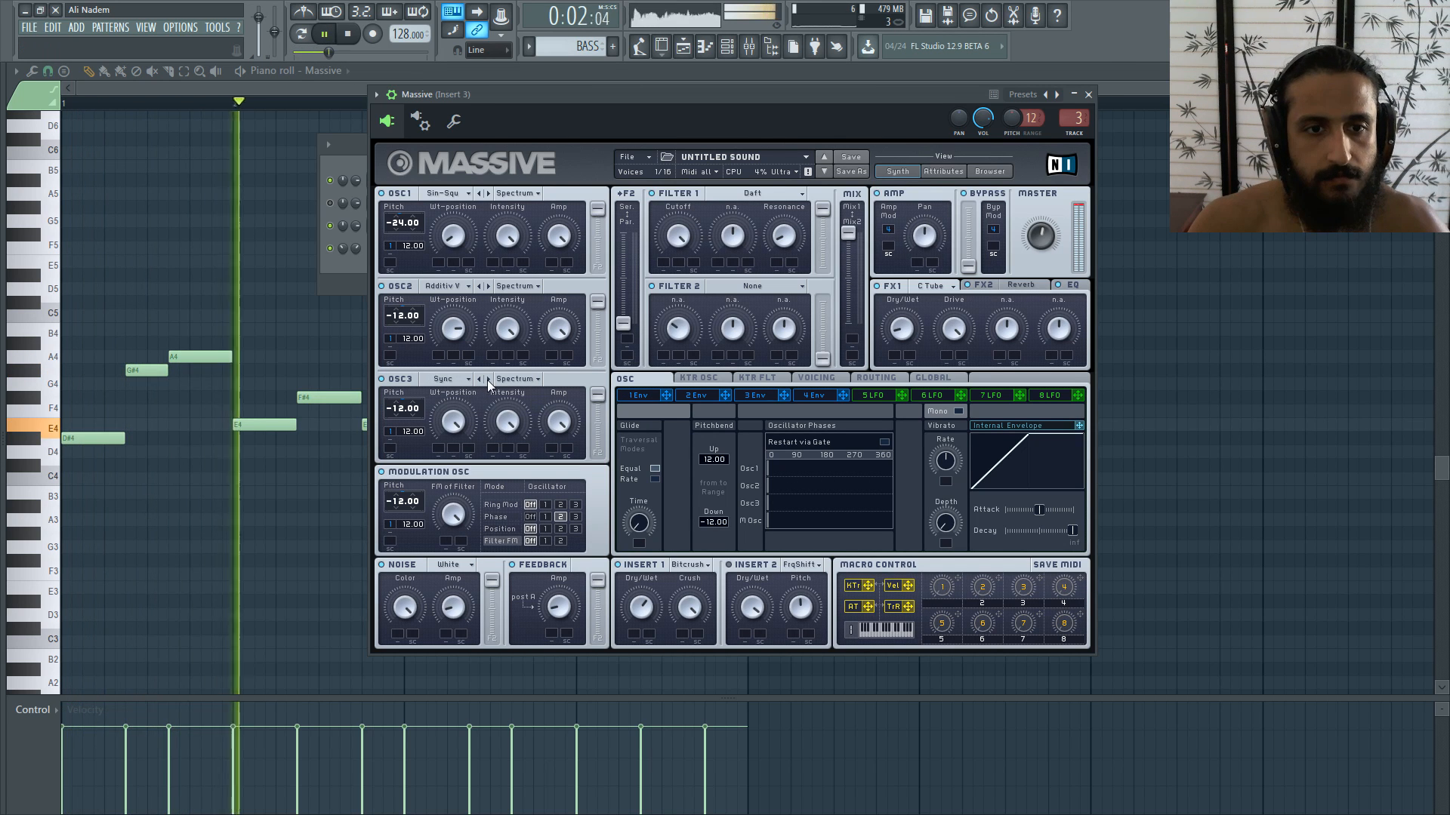
click(487, 379)
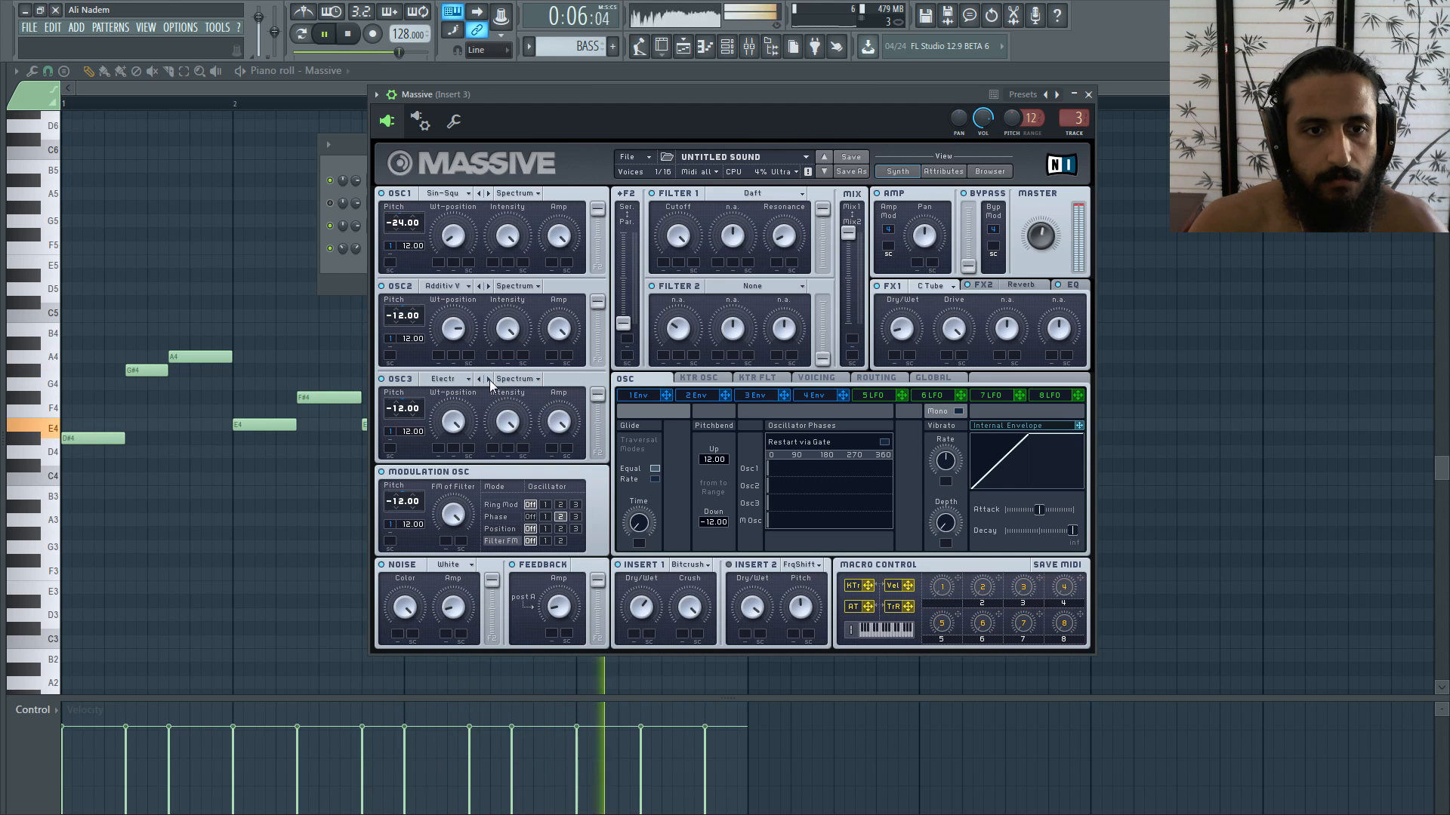
click(489, 379)
click(489, 379)
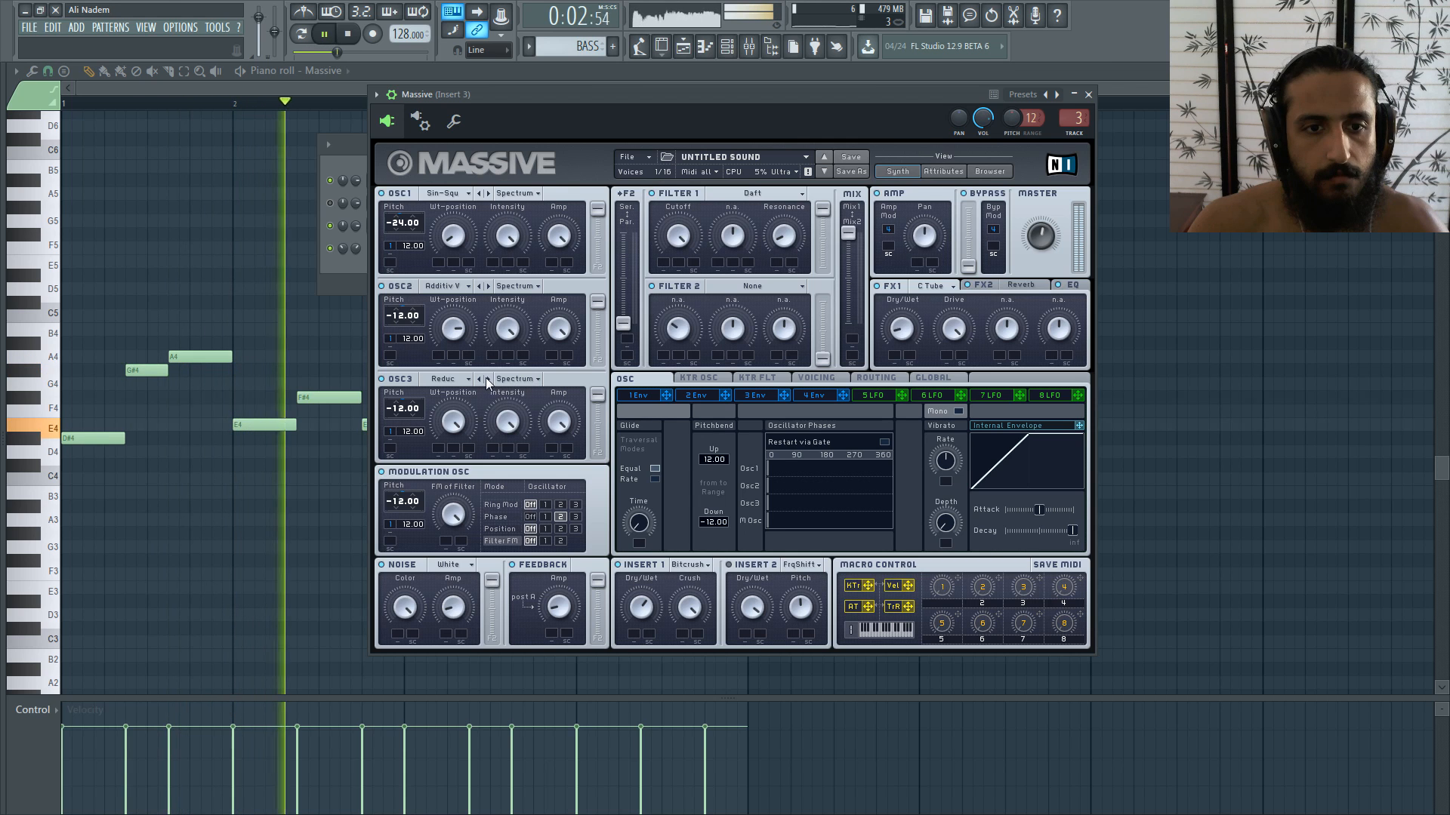
click(487, 380)
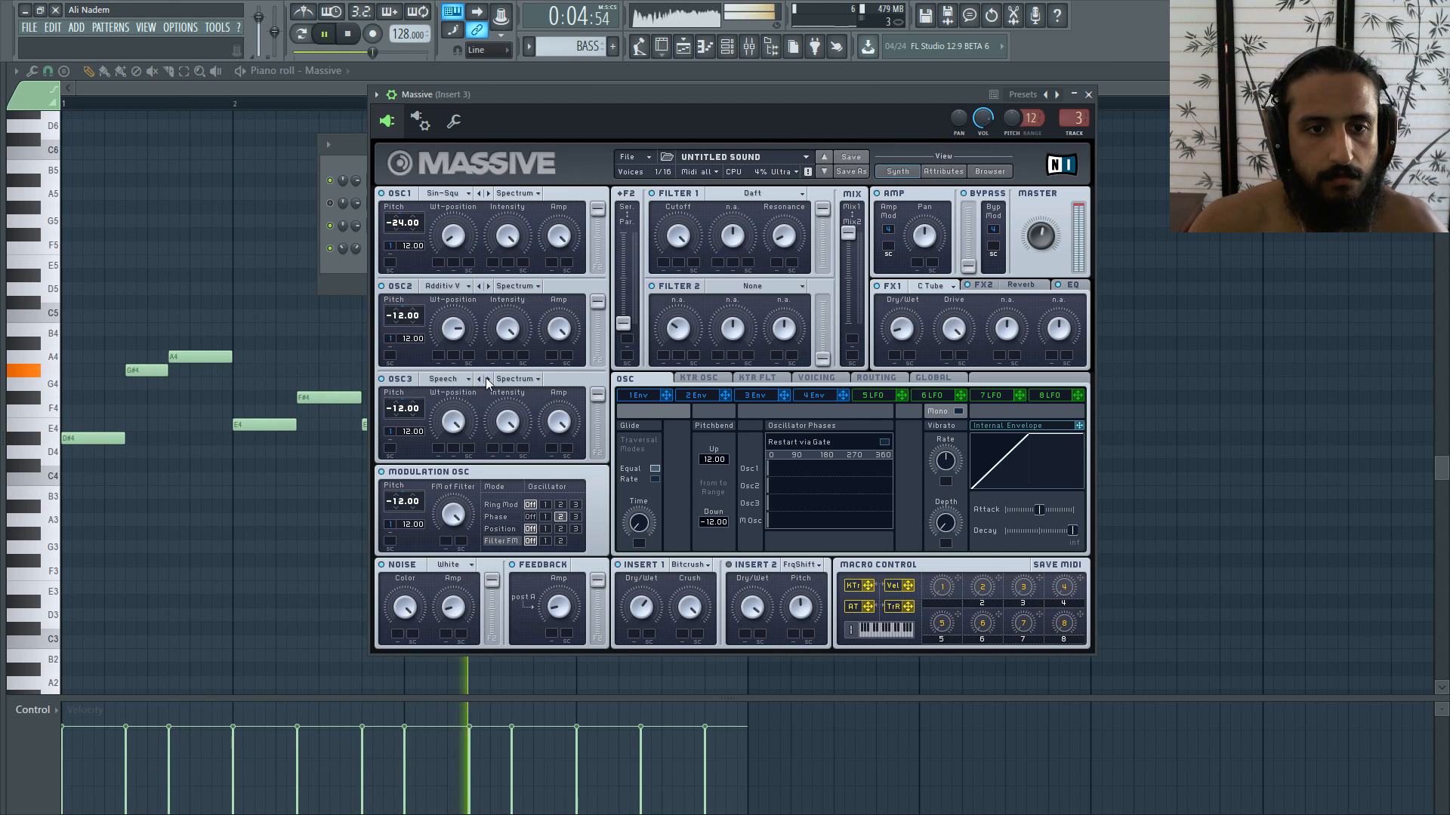
click(479, 380)
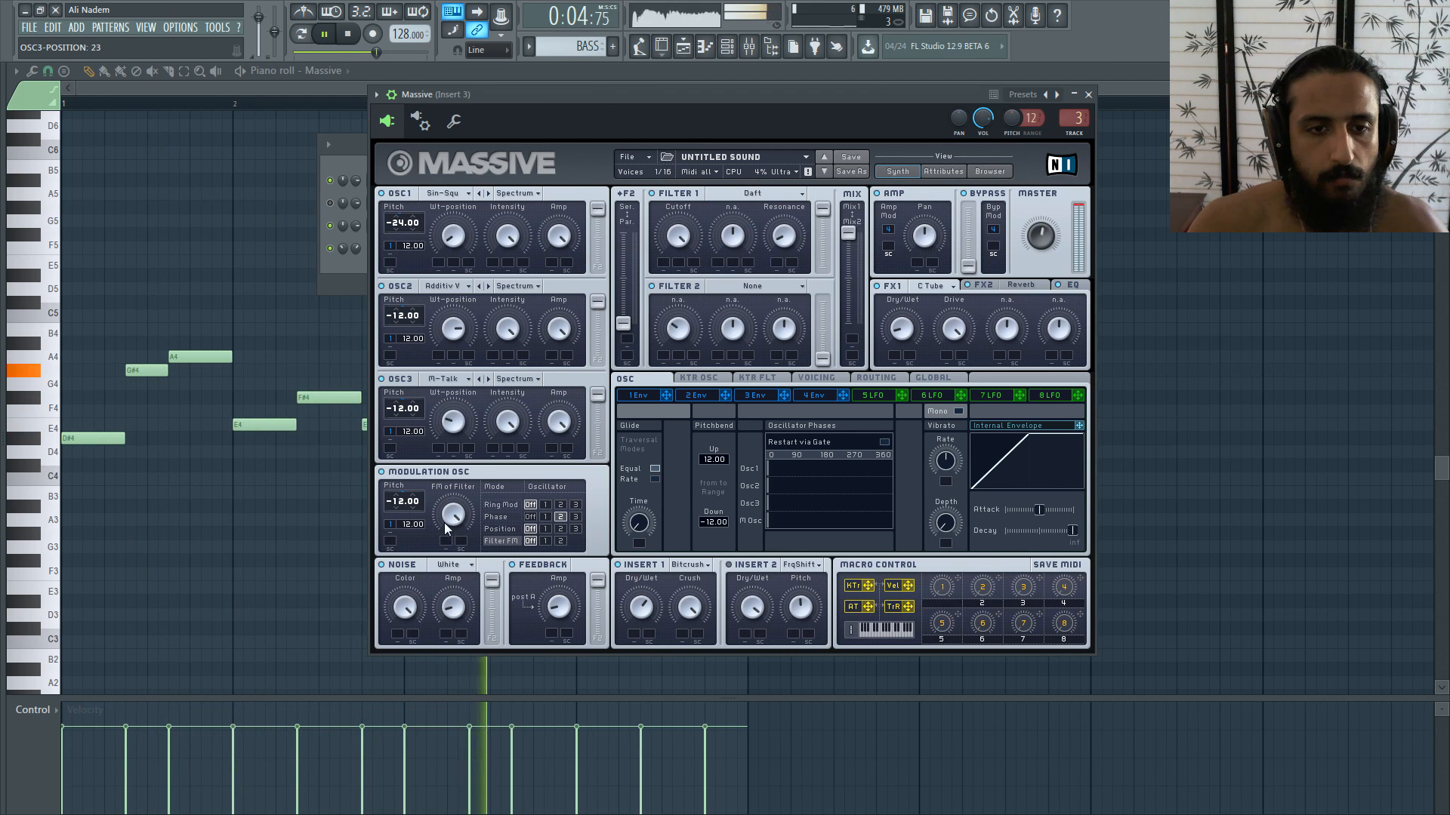
Step: Keep OSC3 in Spectrum mode and raise its wavetable position to 100
click(516, 379)
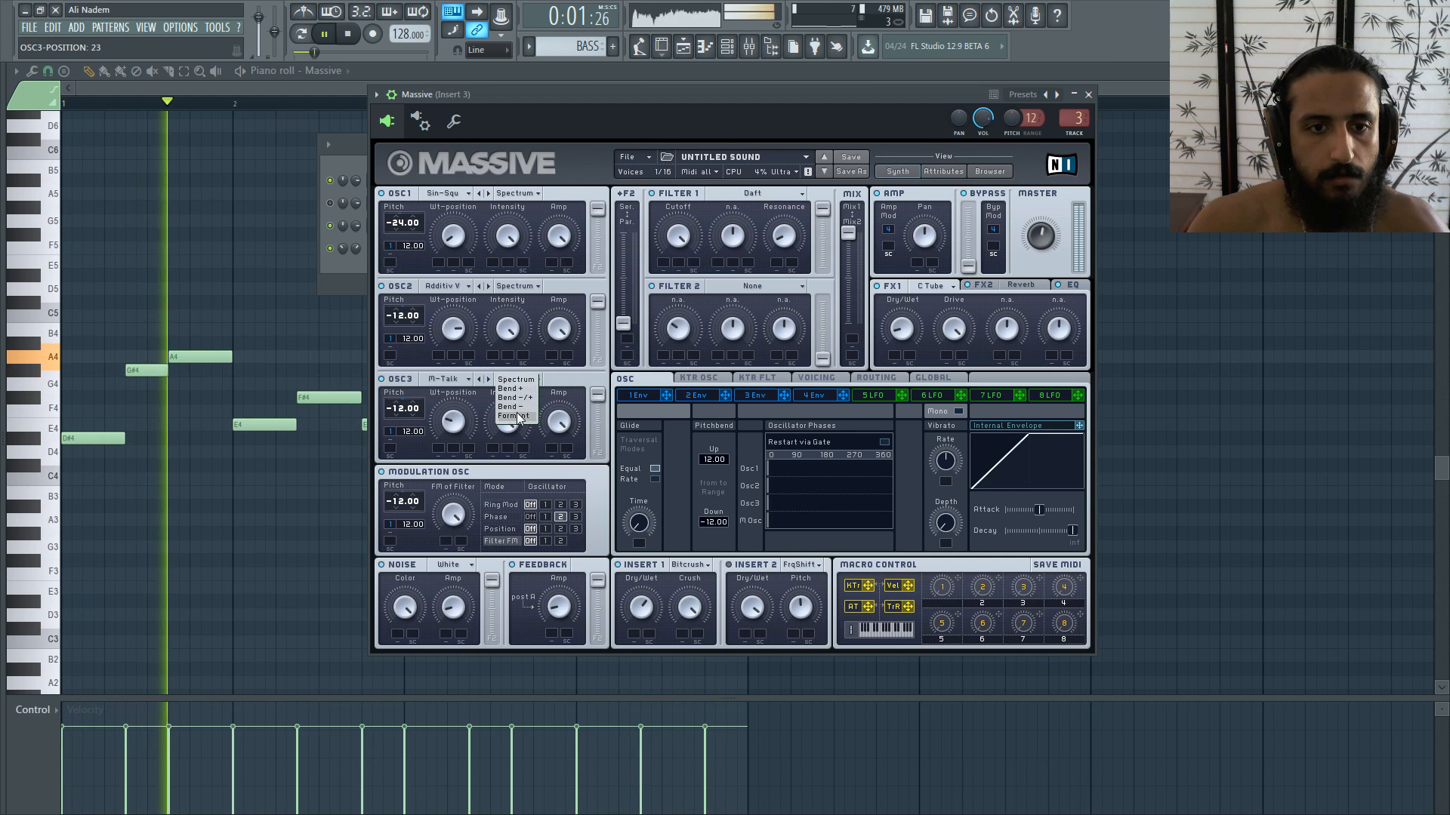
click(514, 380)
drag(453, 420, 456, 366)
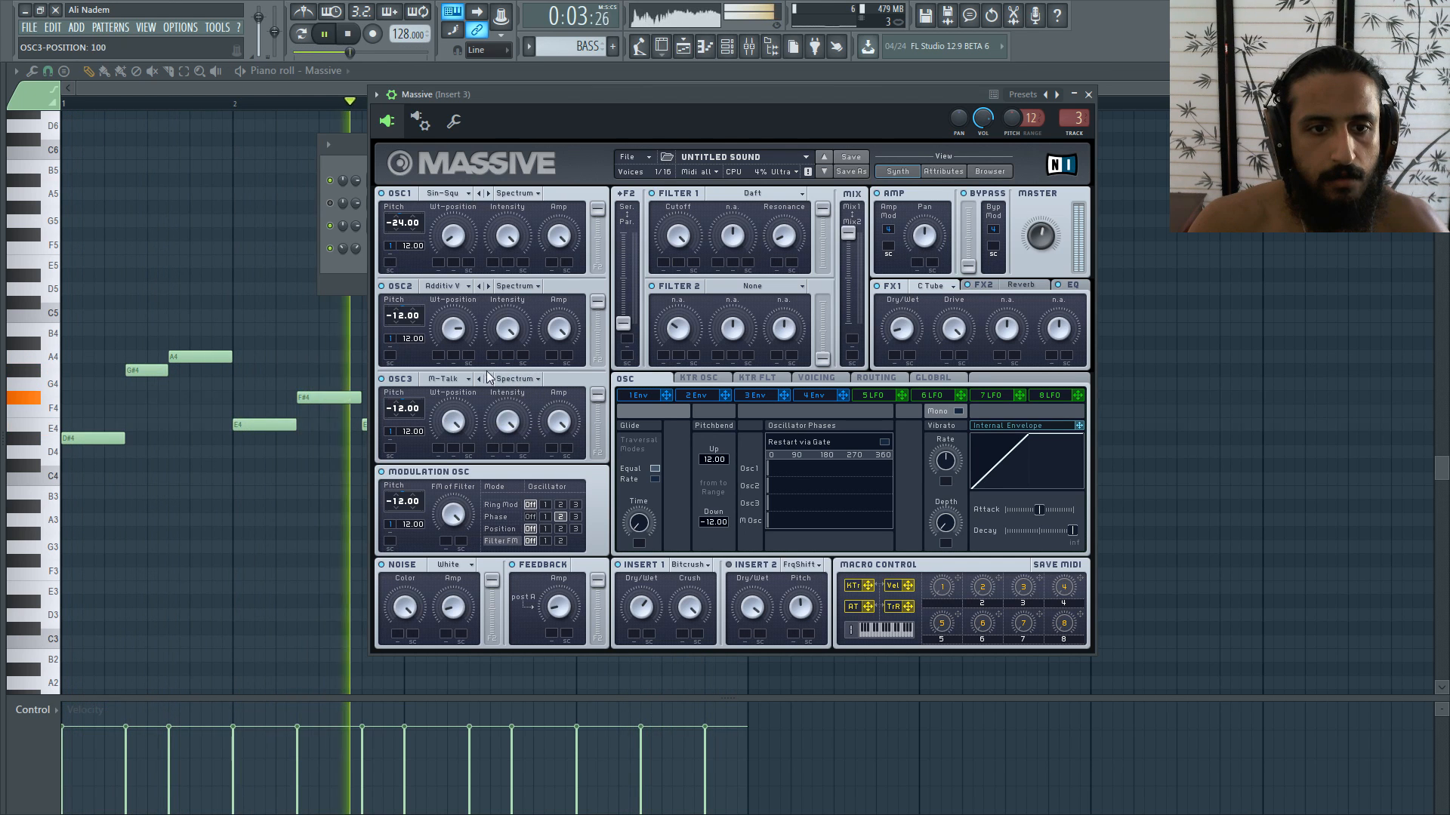
Step: Audition more OSC3 wavetables, including Grain II, Grain I and Flend III, and settle on Digi II
click(487, 379)
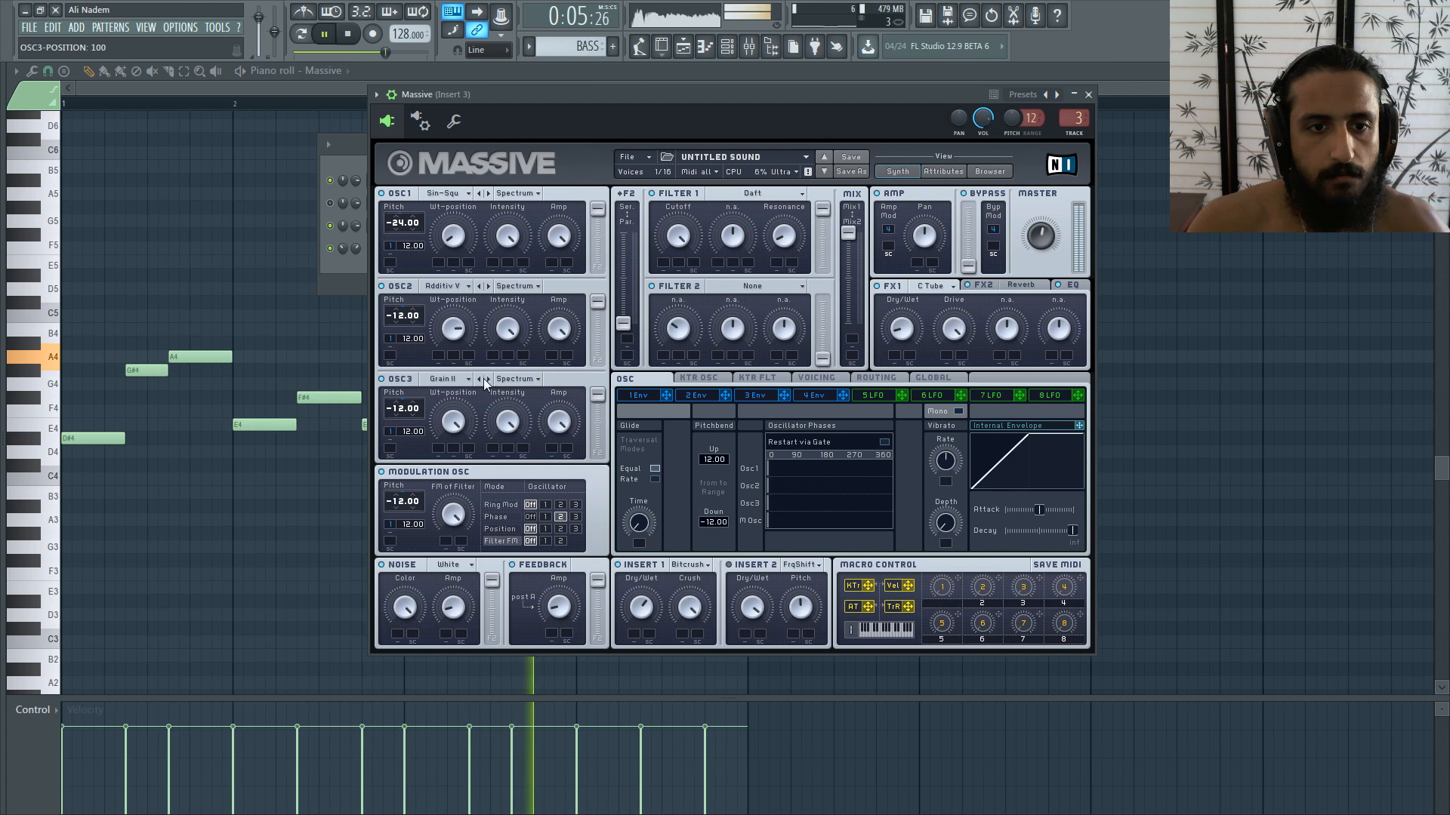
key(space)
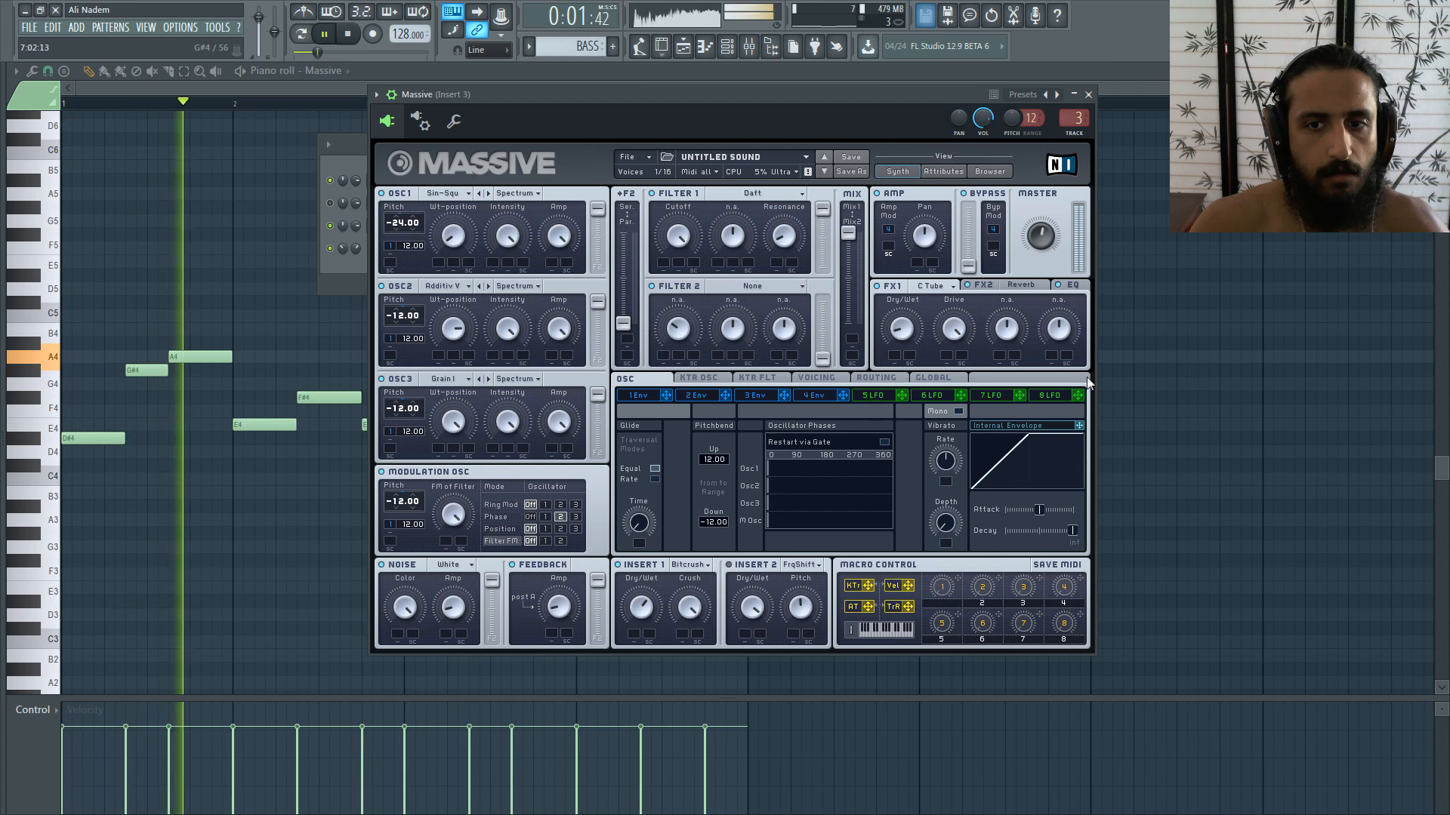
click(488, 379)
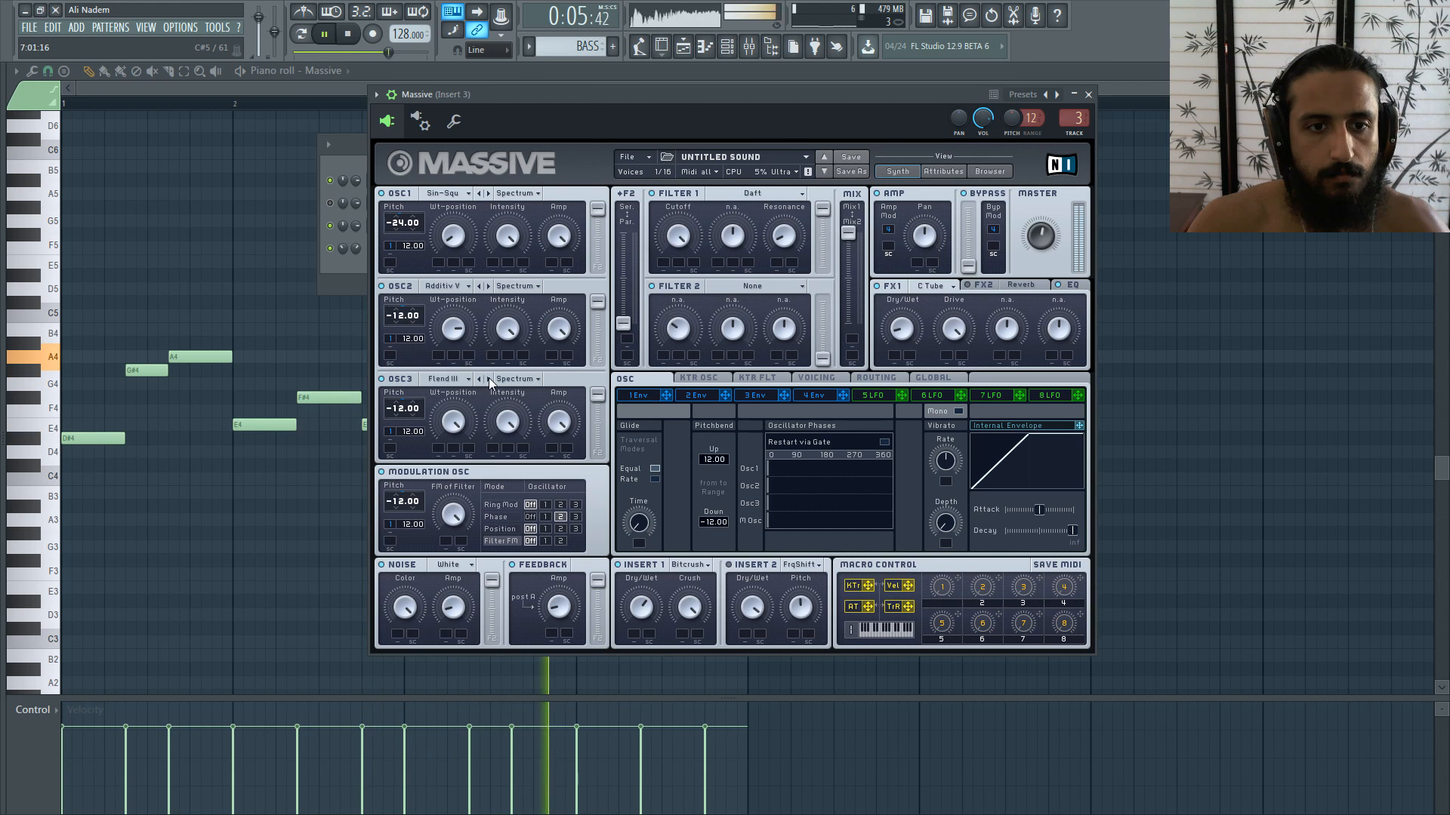
click(488, 380)
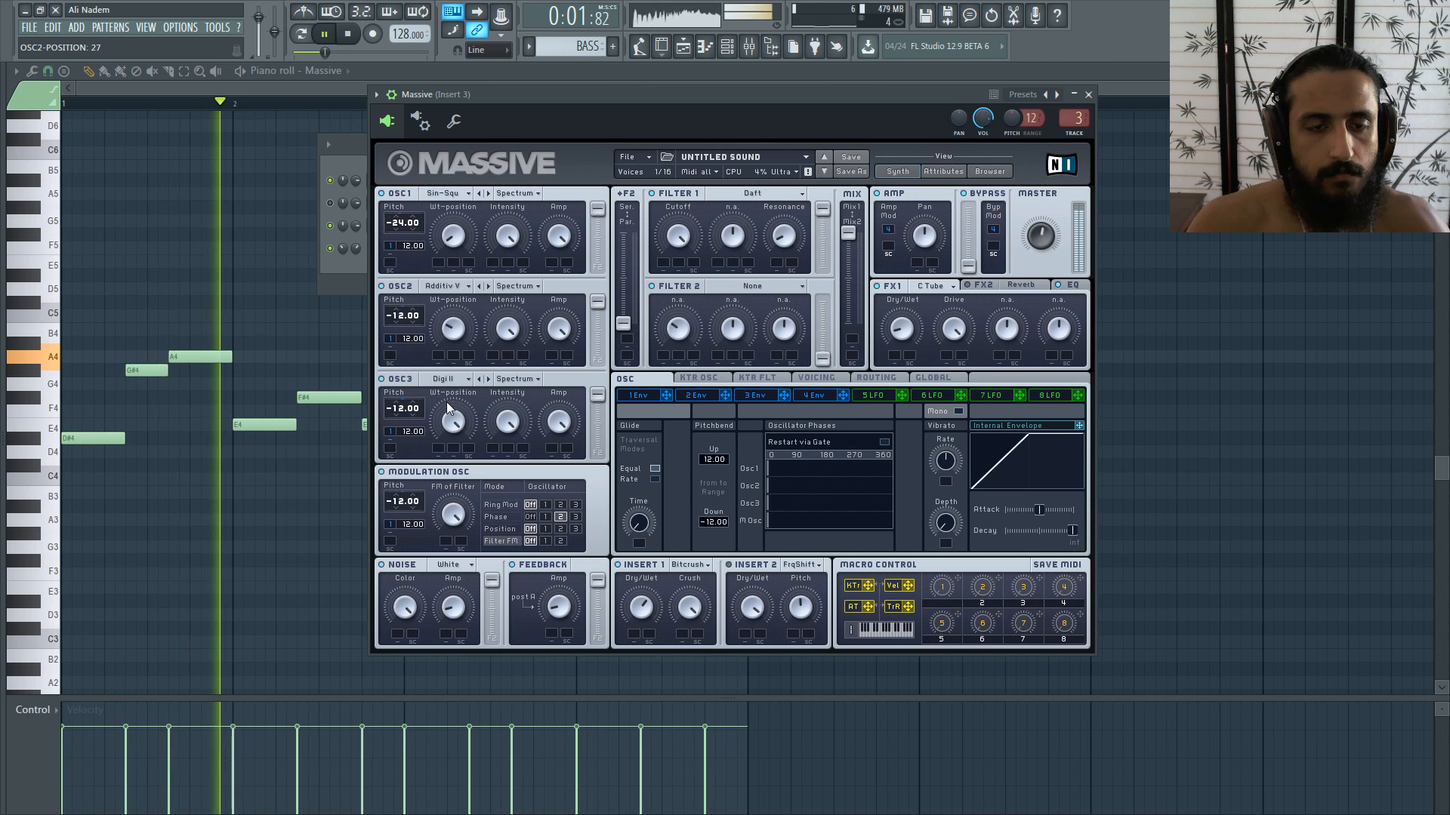
Step: Try lowering OSC2's wavetable position to 21, then stop playback and undo the knob tweak
drag(447, 403, 455, 409)
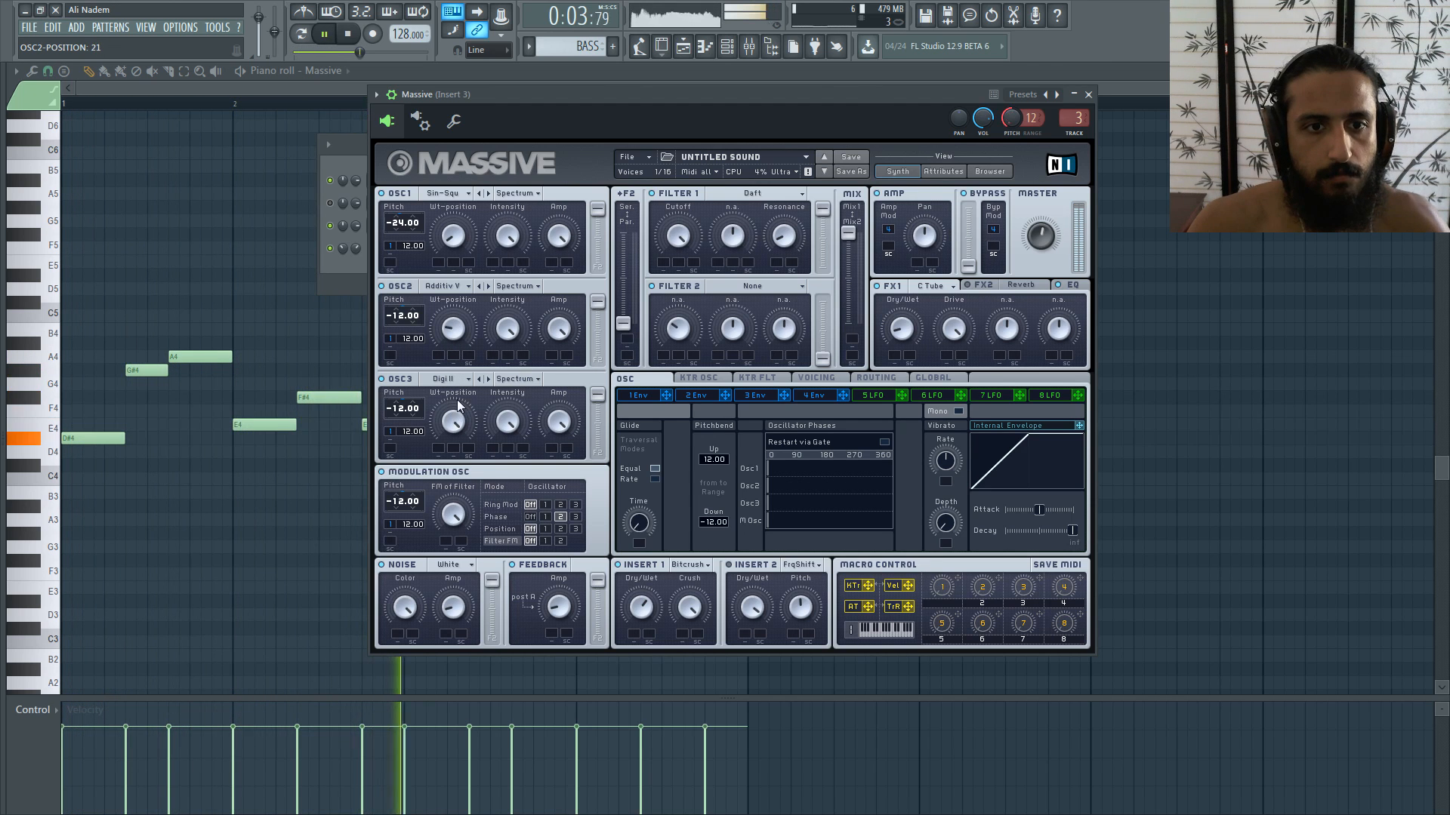
key(space)
key(ctrl+z)
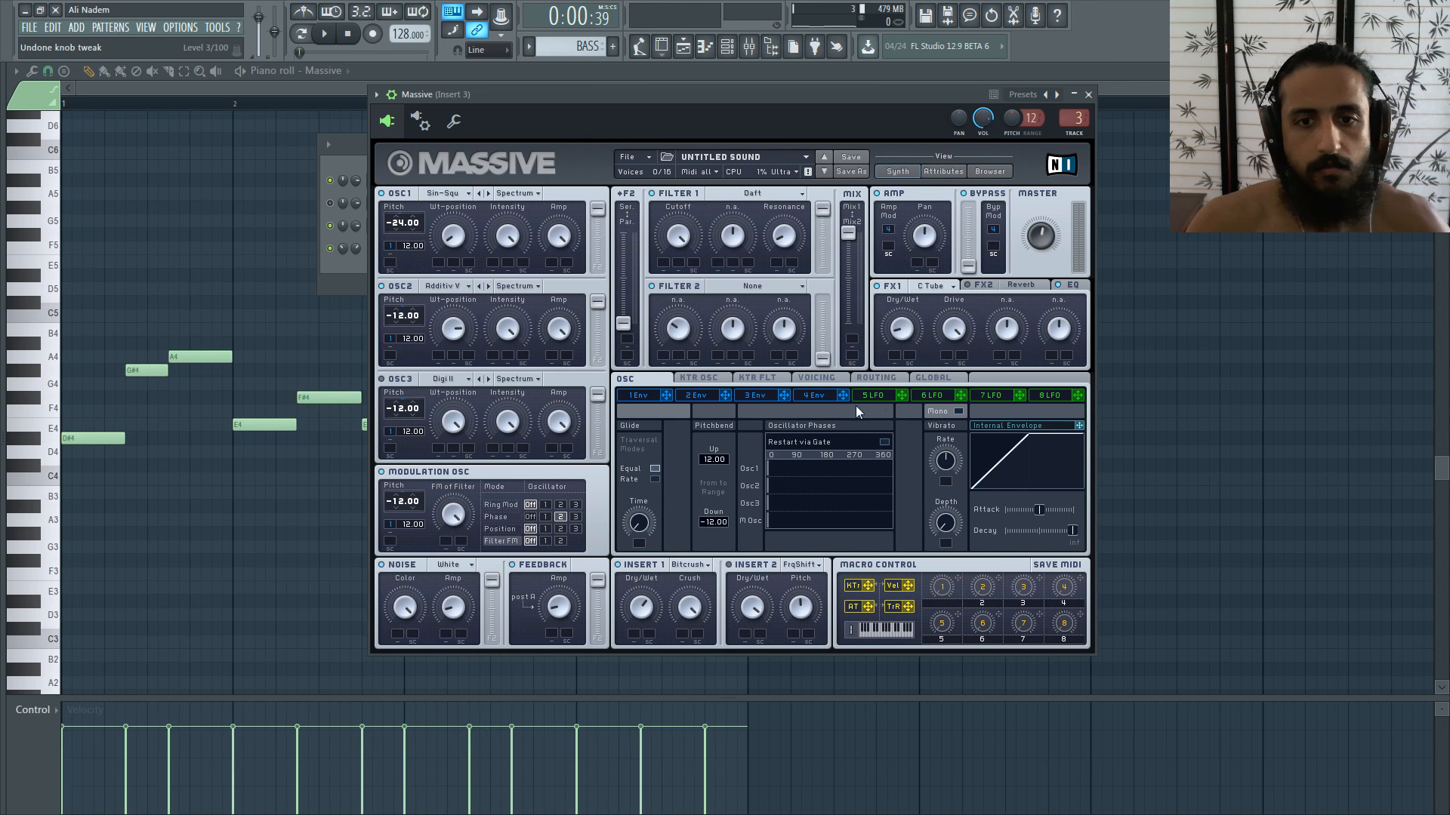
Step: Modulate OSC2's wavetable position with envelope 3, drop the envelope's decay level to minimum, and lengthen its decay time
click(759, 399)
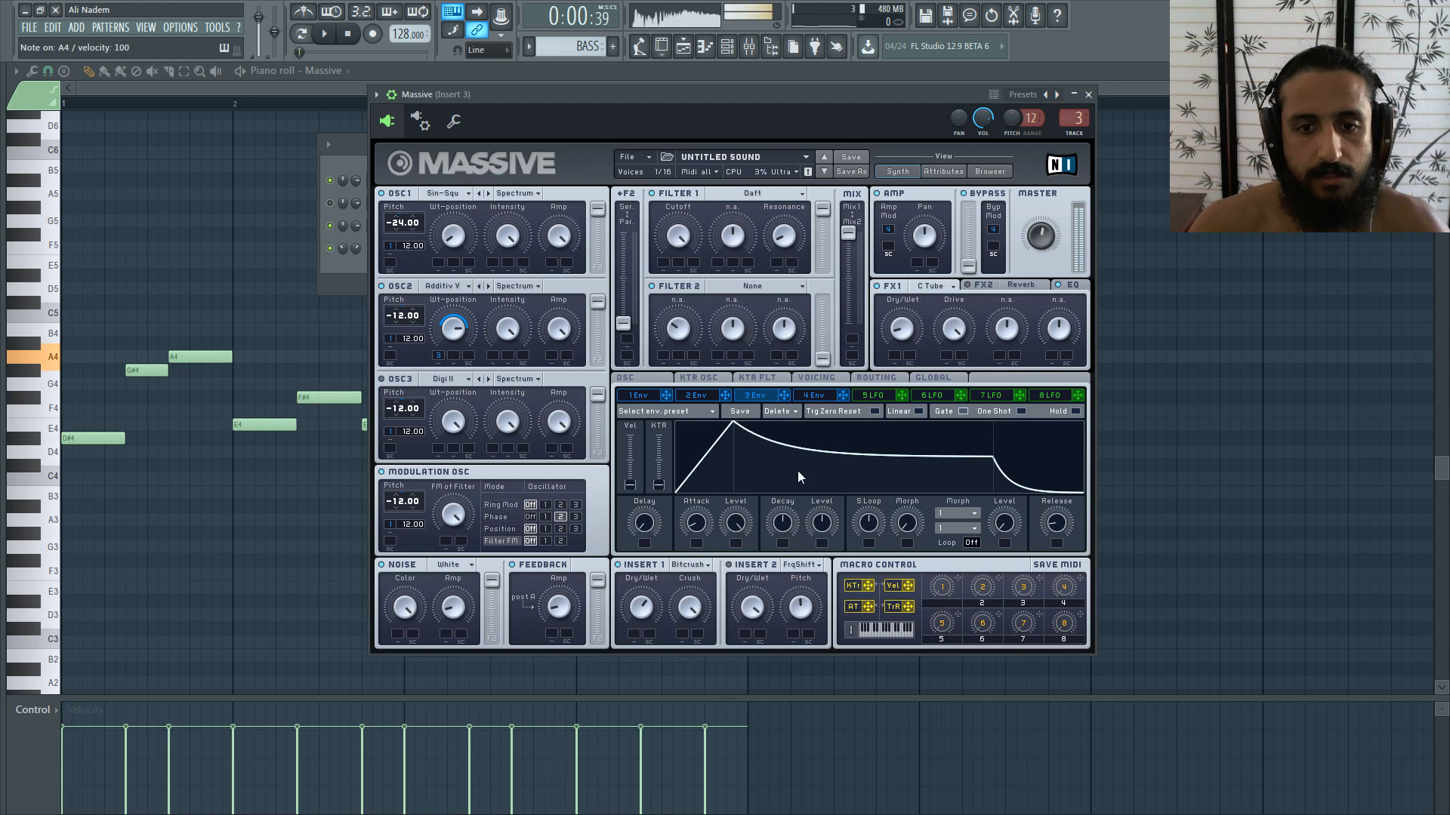
drag(822, 523, 819, 613)
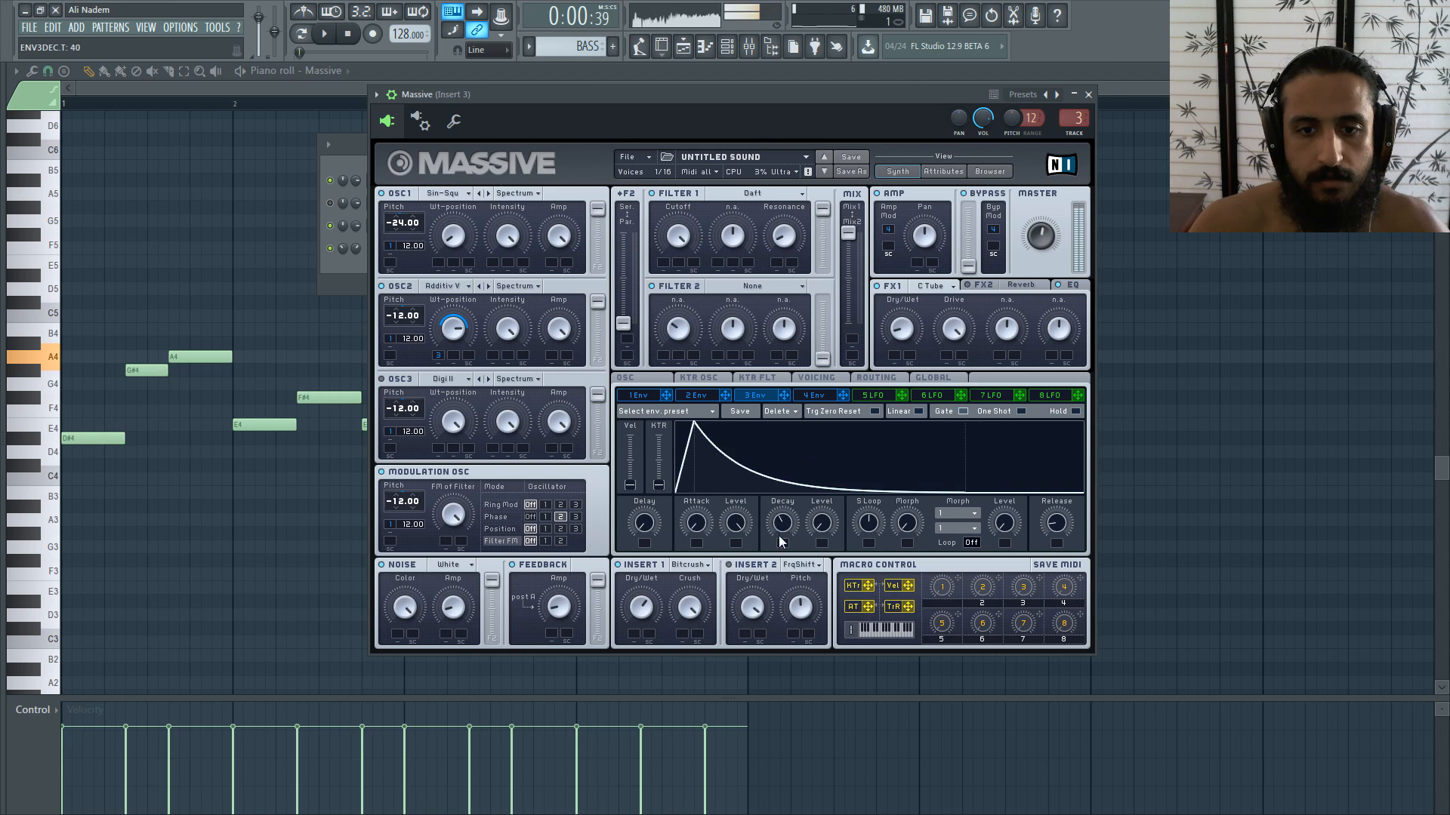
key(space)
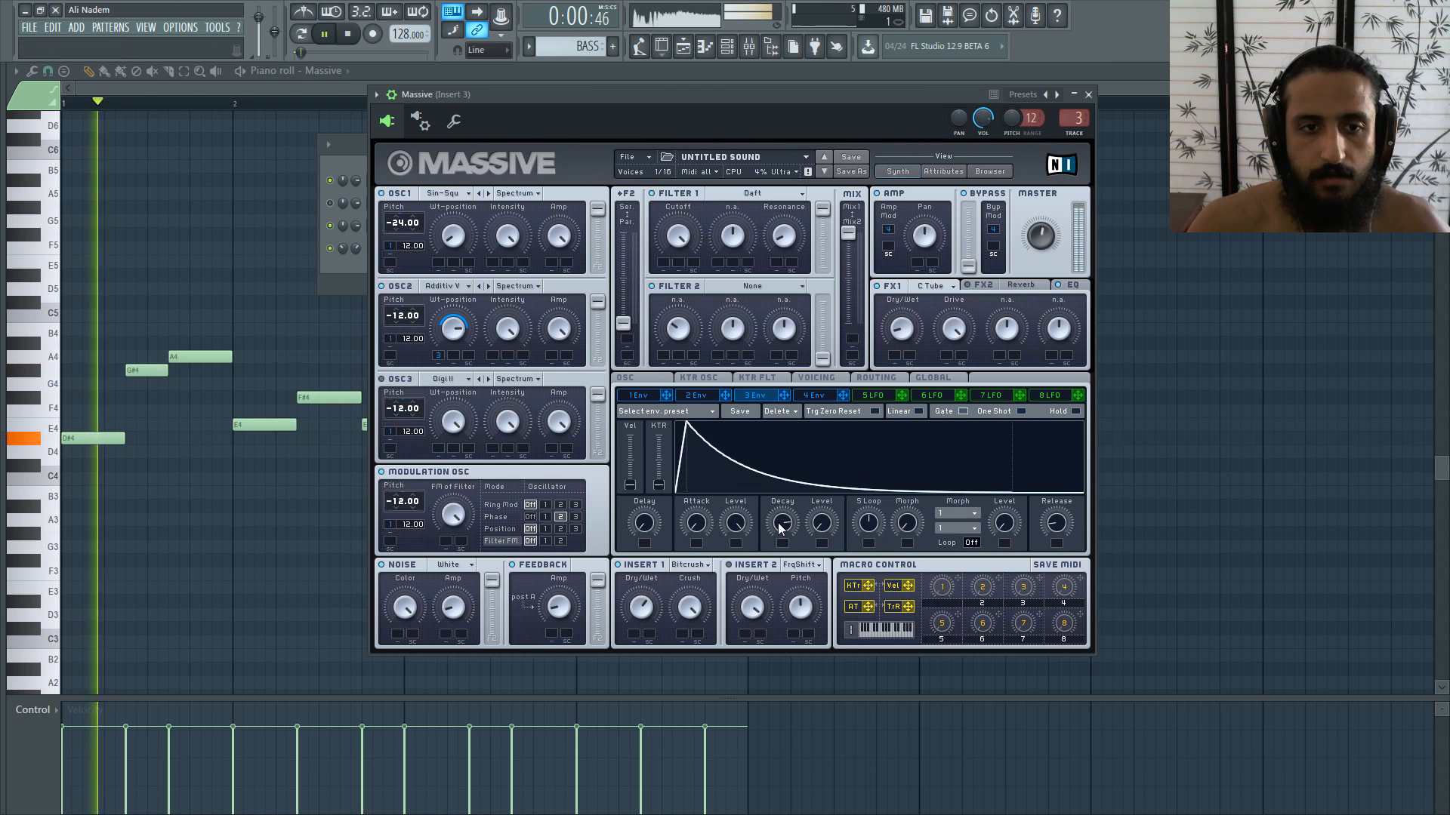
drag(780, 568, 782, 524)
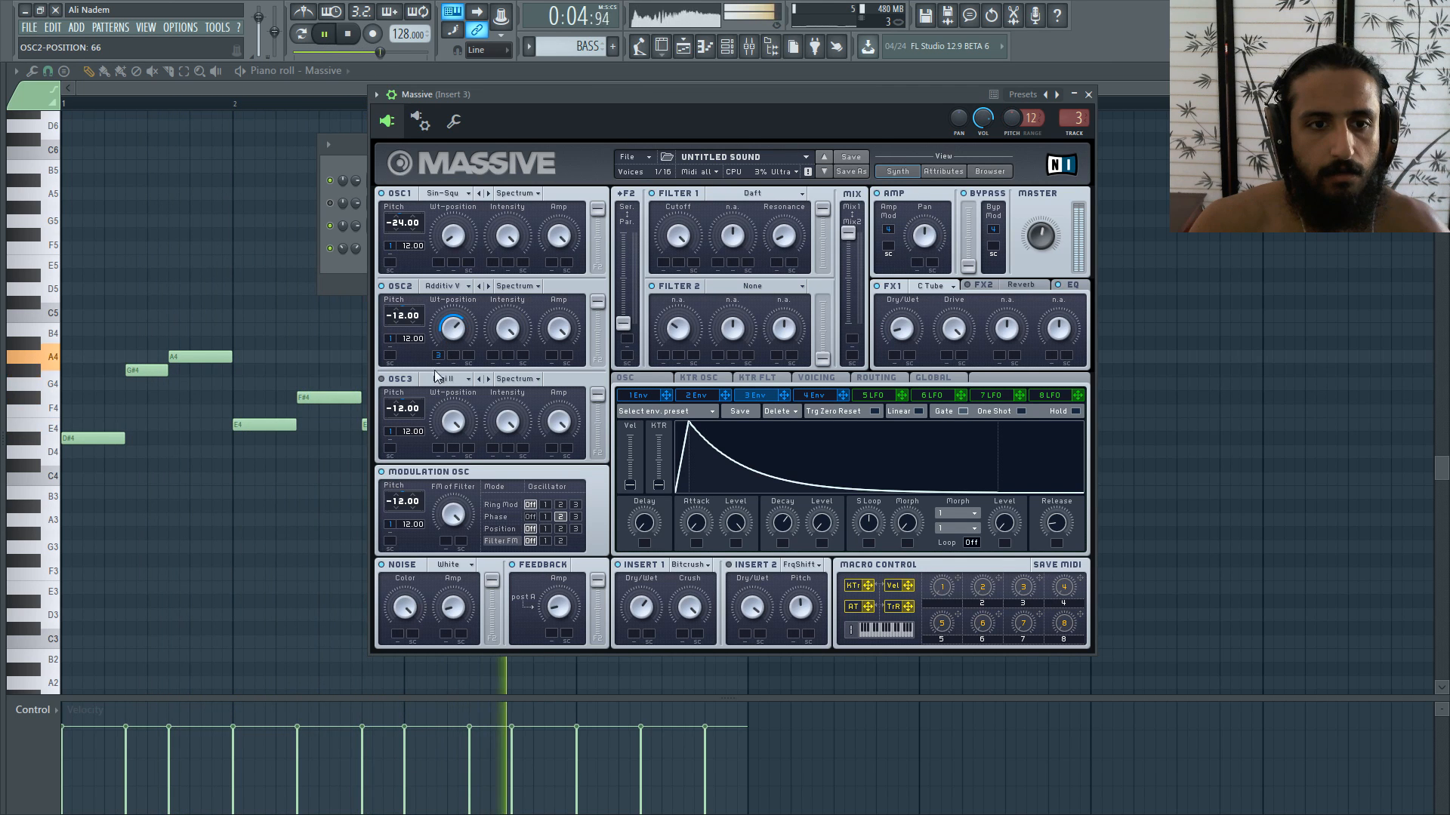
Step: Undo the last OSC2 wavetable position tweak and set envelope 3's decay time to 54
key(ctrl+z)
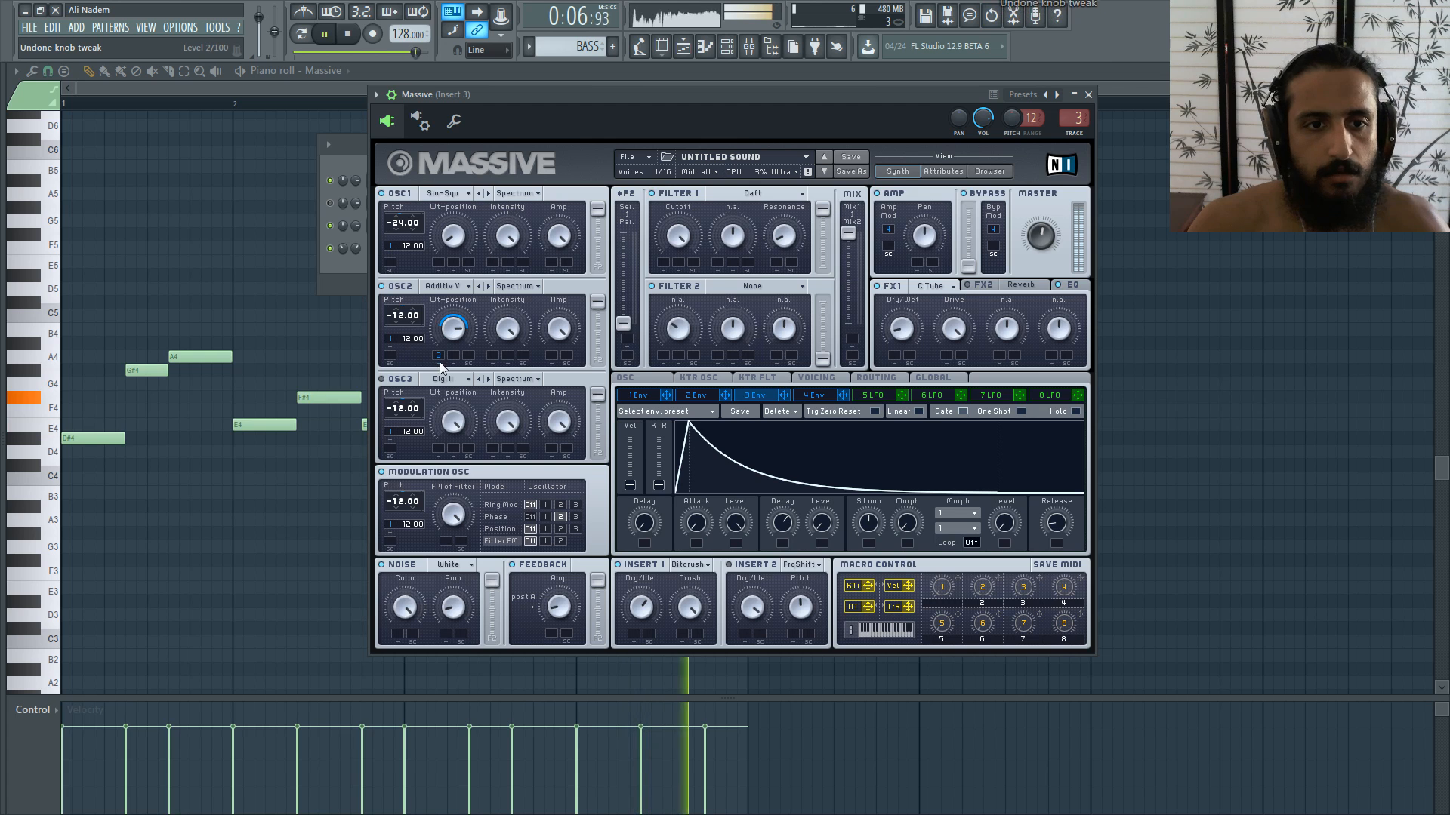
drag(782, 522, 782, 571)
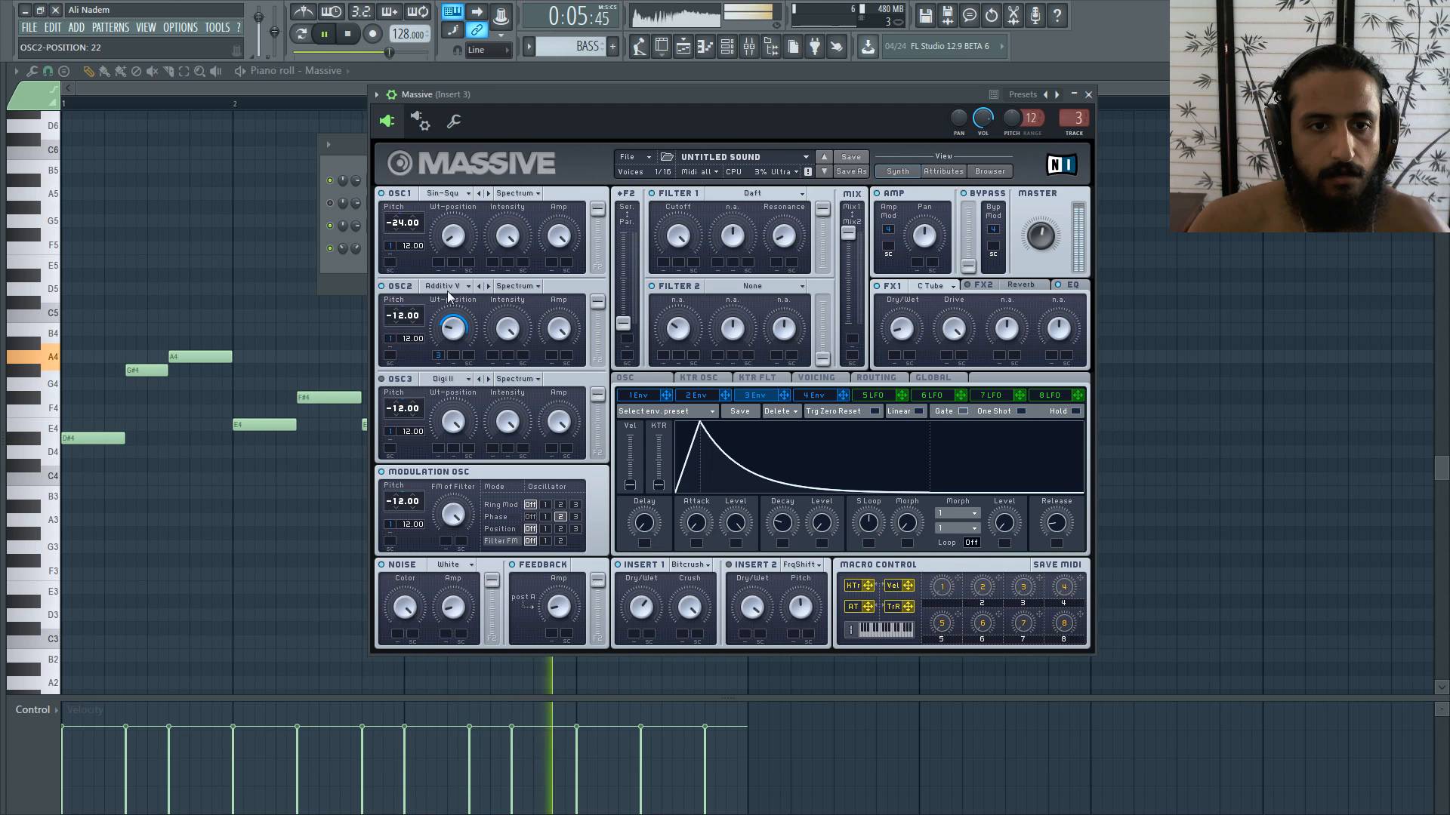
drag(784, 524, 784, 487)
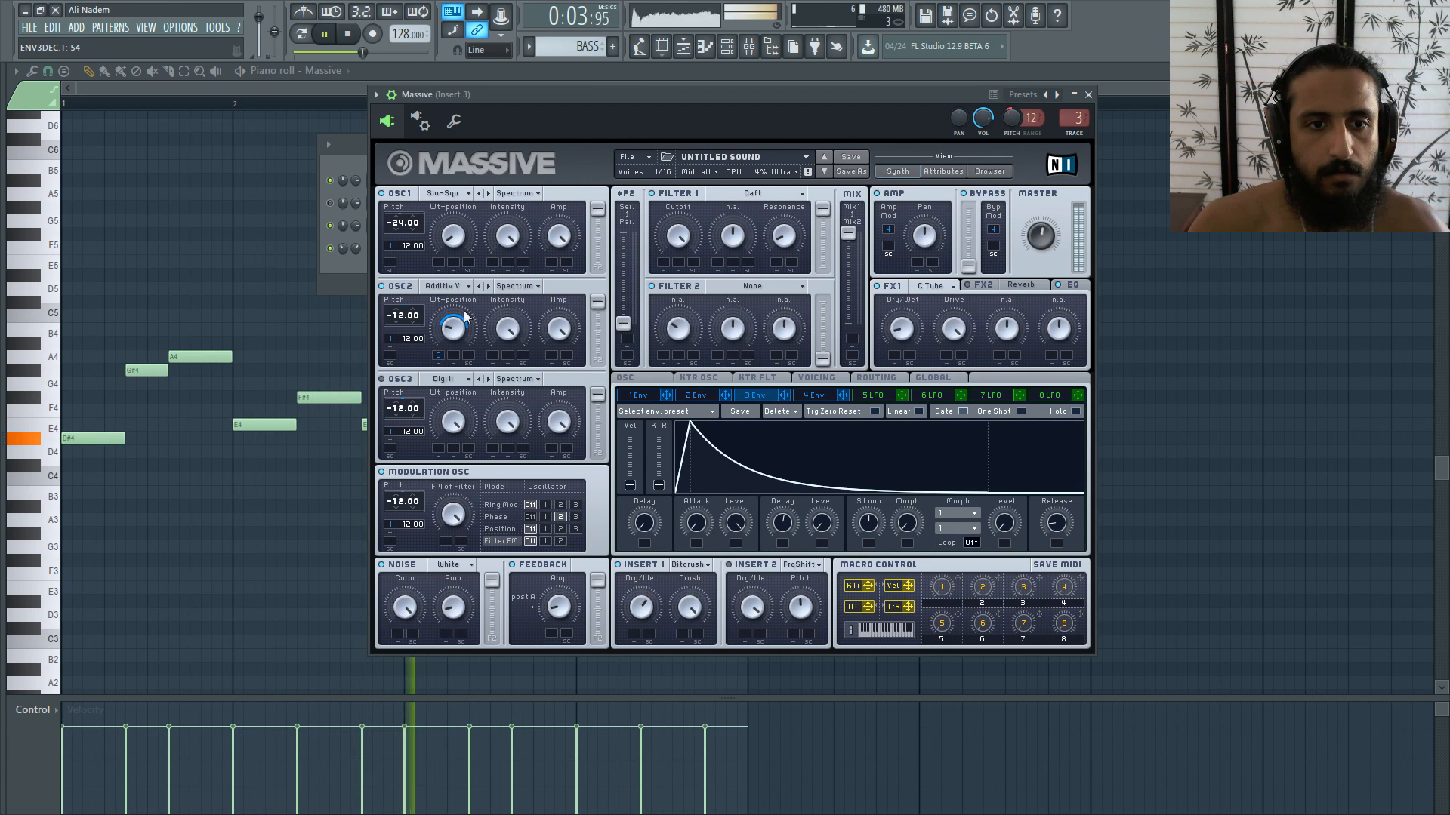
Step: Change OSC2's wavetable to Strent with wavetable position 26, and fine-tune envelope 3's decay time
key(space)
click(487, 287)
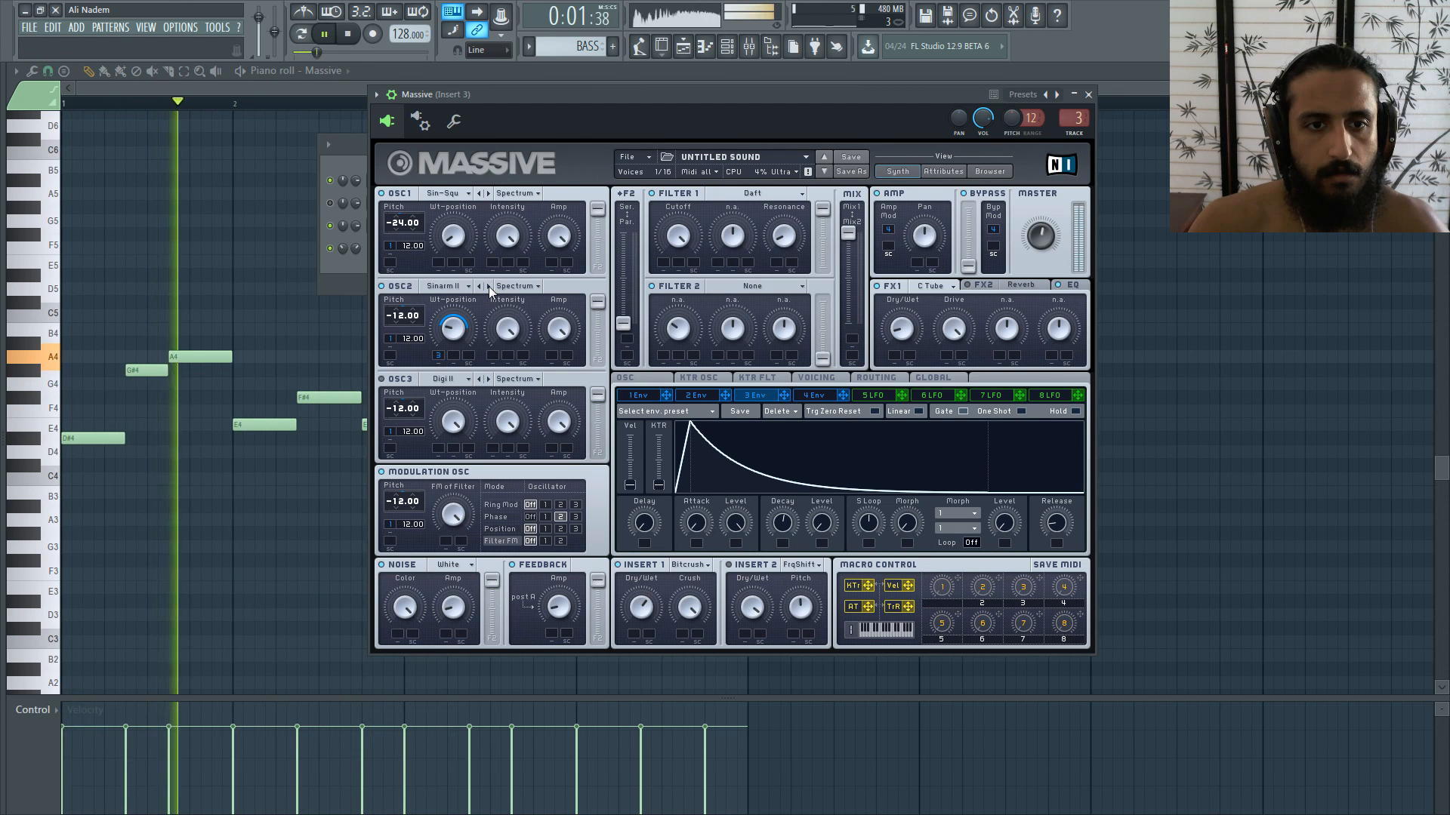
click(489, 287)
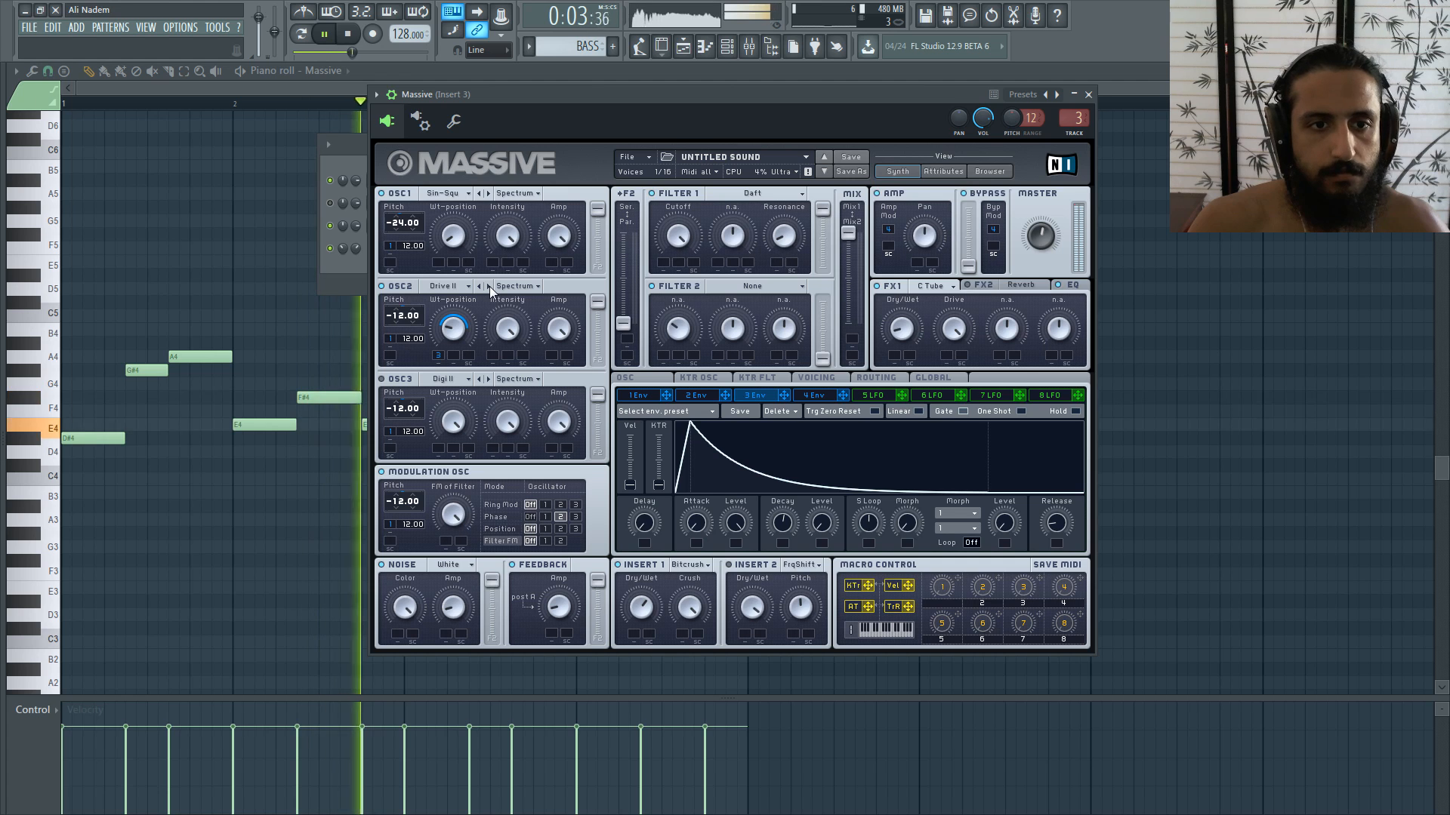
click(480, 287)
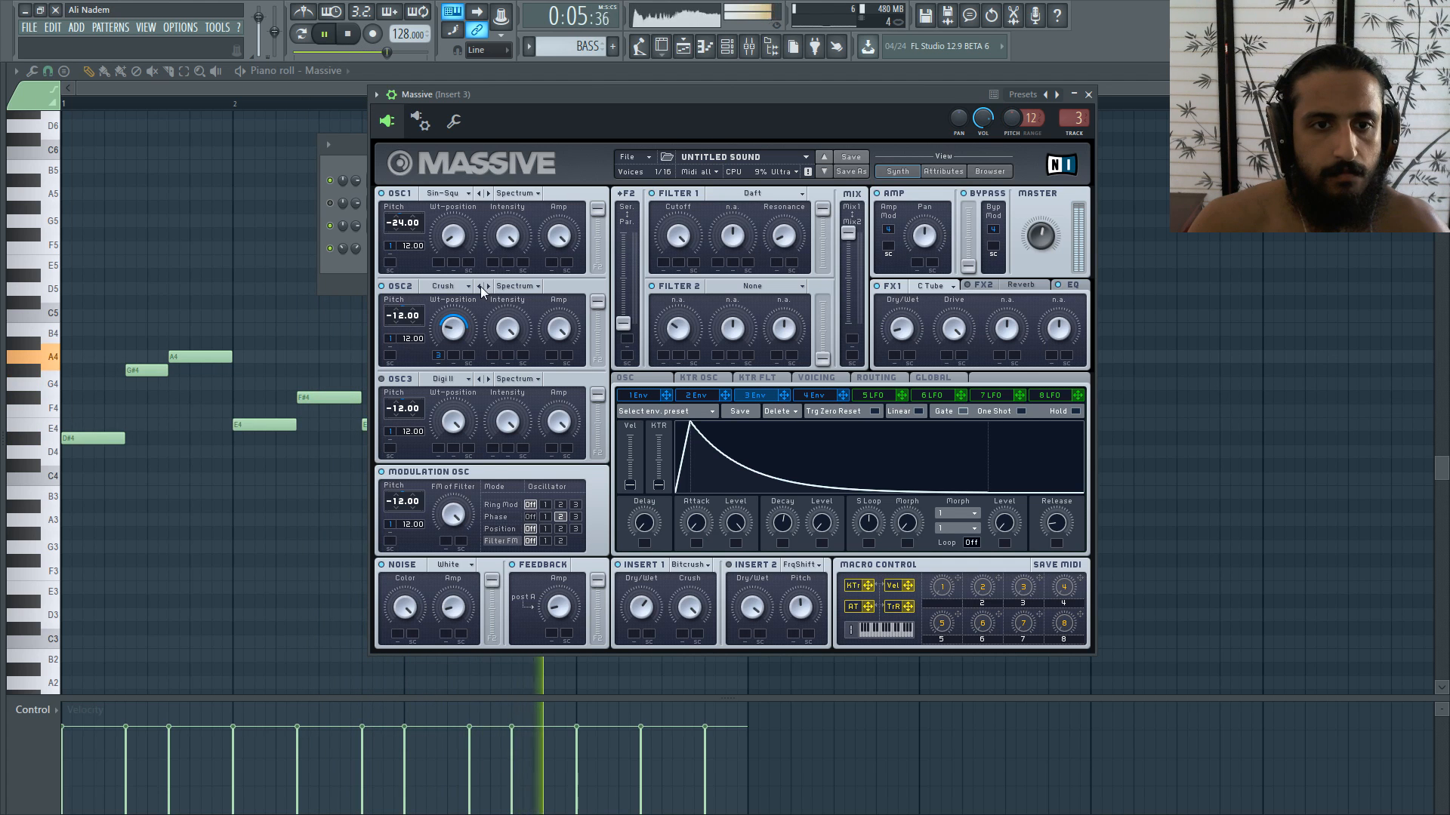
click(487, 286)
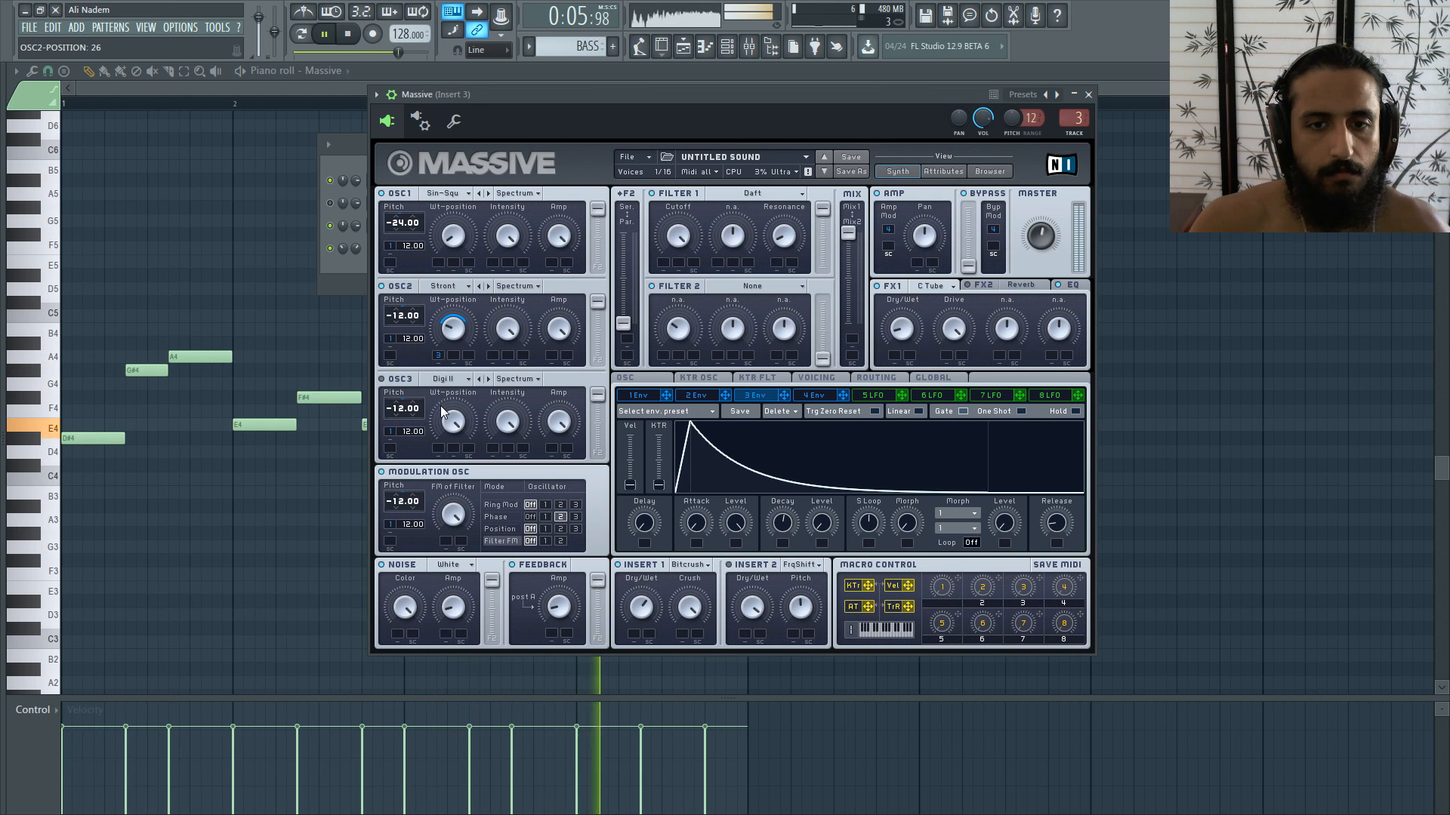
drag(783, 524, 787, 551)
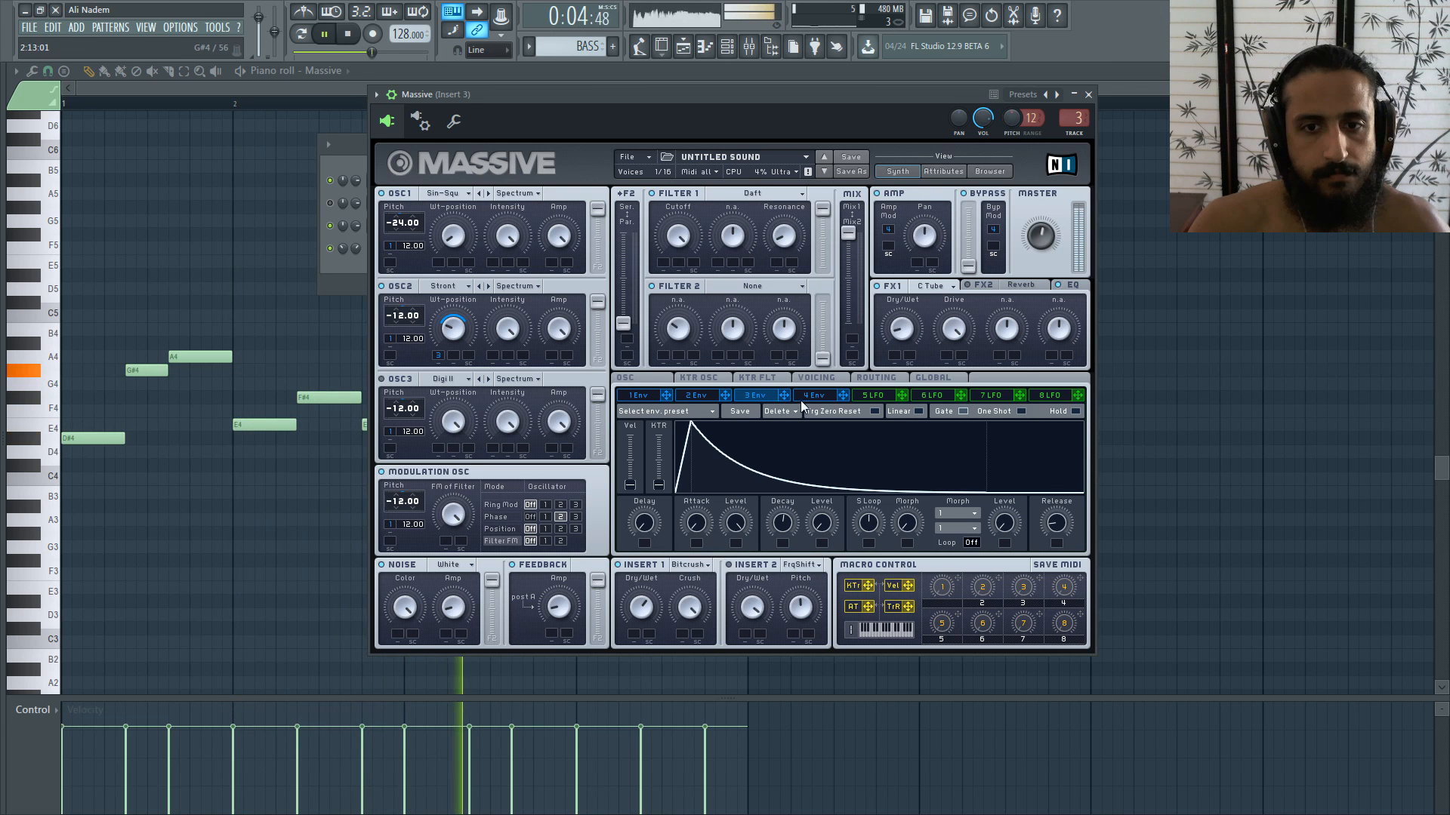
Step: Stop playback and modulate Filter 1's cutoff with envelope 2, with the cutoff set to 0
click(697, 397)
key(space)
drag(725, 396, 666, 136)
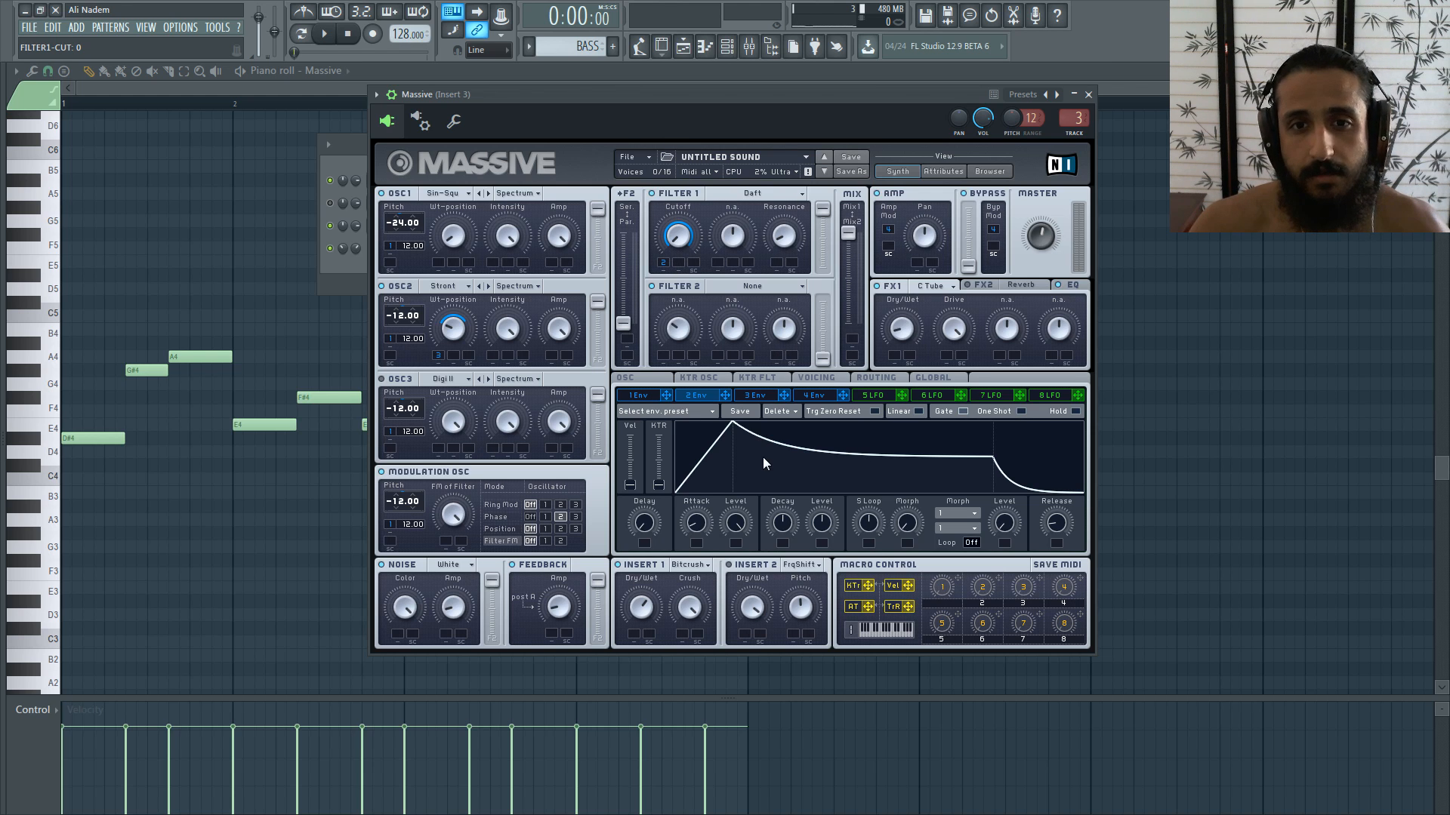
Step: Shorten envelope 2's attack, lower its decay level to minimum, and fine-tune its decay time
drag(697, 524, 755, 615)
drag(823, 528, 828, 593)
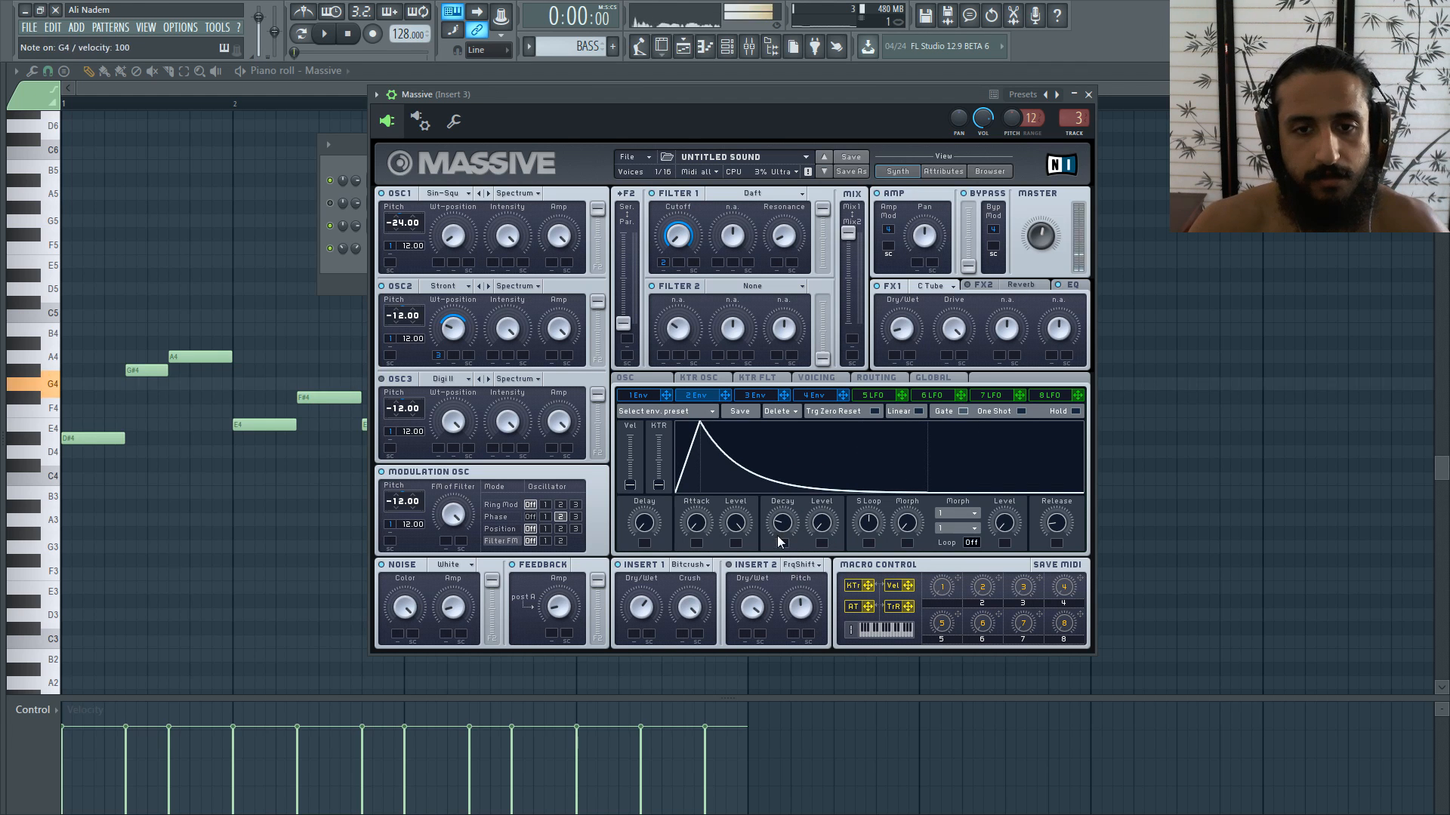
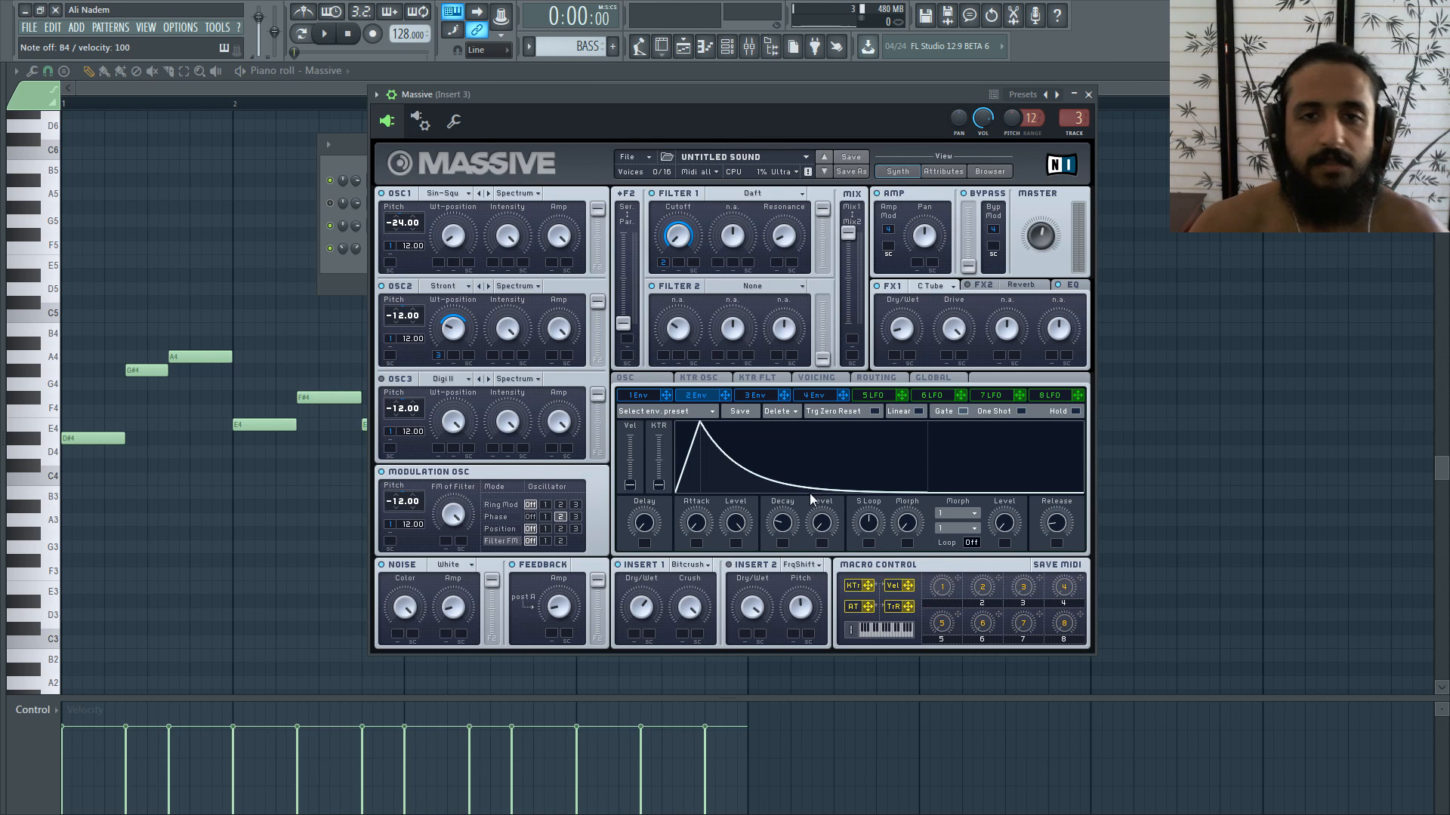
drag(796, 532, 783, 518)
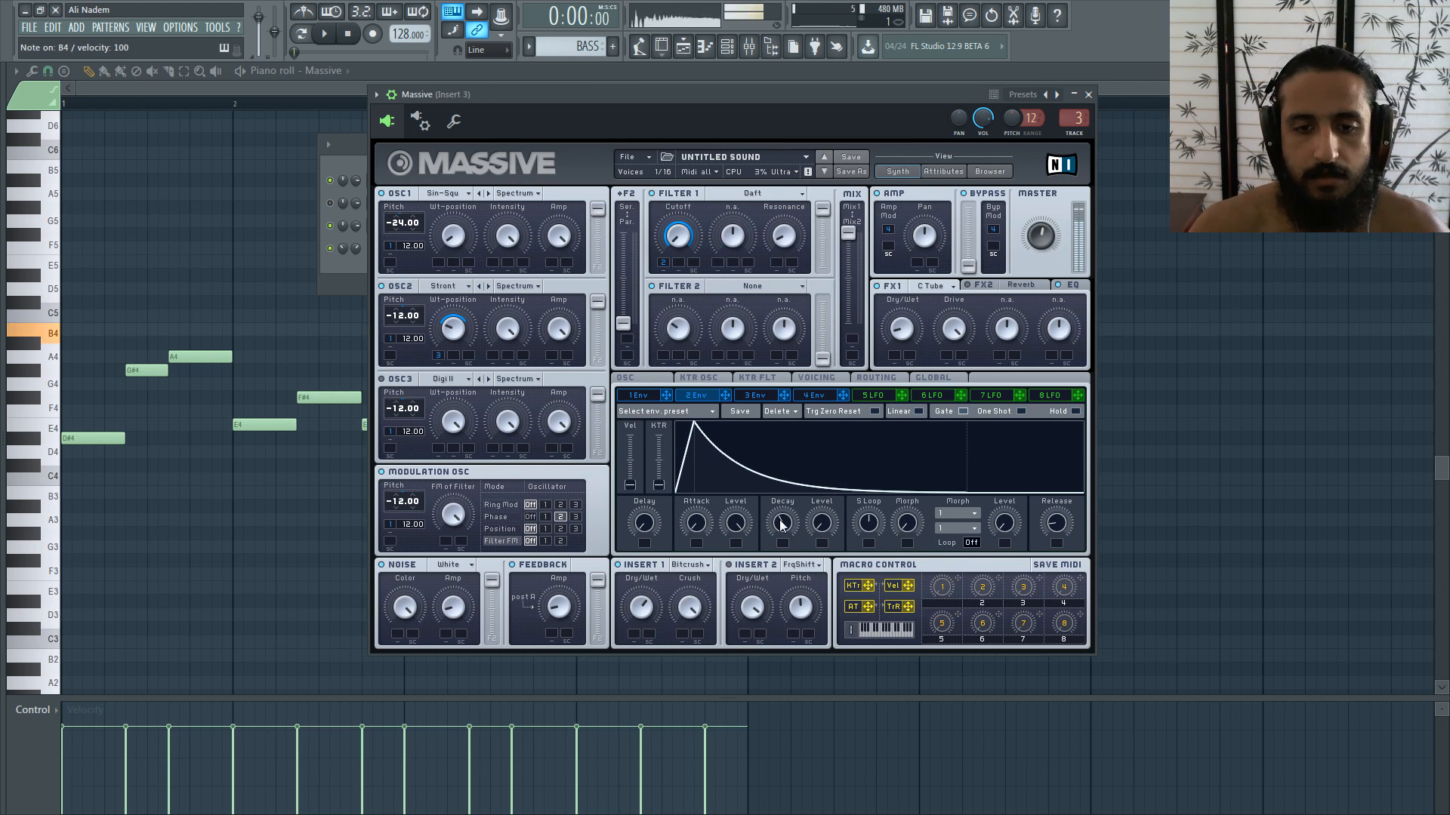
Step: Shorten the first D#4 bass note to three steps in the piano roll and add another D#4 directly after it
click(102, 435)
key(space)
drag(124, 438, 93, 438)
key(space)
key(space)
scroll(91, 453, up, 2)
click(99, 438)
key(space)
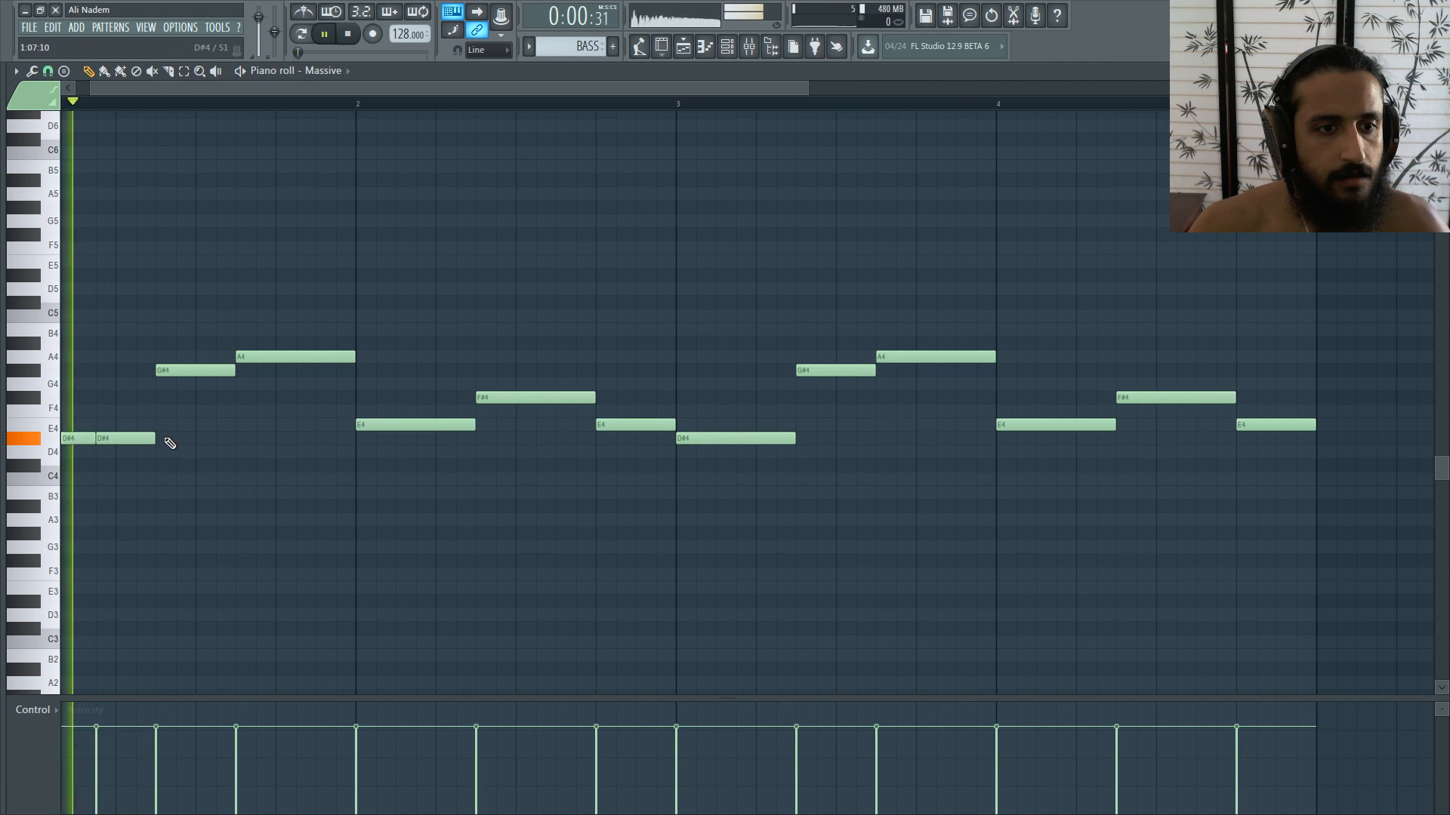
Step: Replace the G#4 and A4 of bar 1 and the E4 starting bar 2 with a run of five D#4 notes
click(163, 439)
right_click(205, 370)
right_click(288, 358)
click(246, 438)
click(286, 438)
right_click(372, 424)
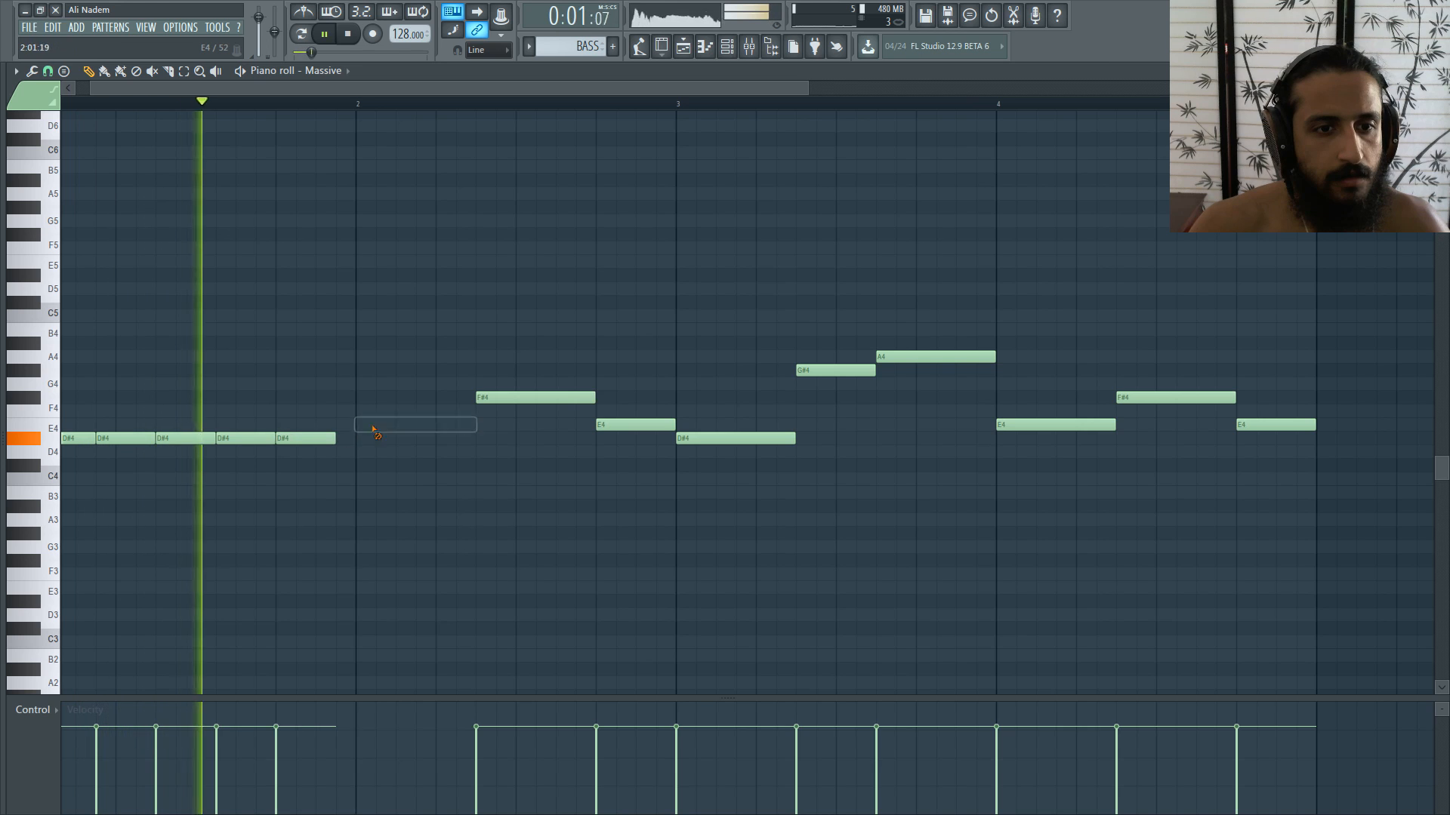
click(323, 437)
click(369, 437)
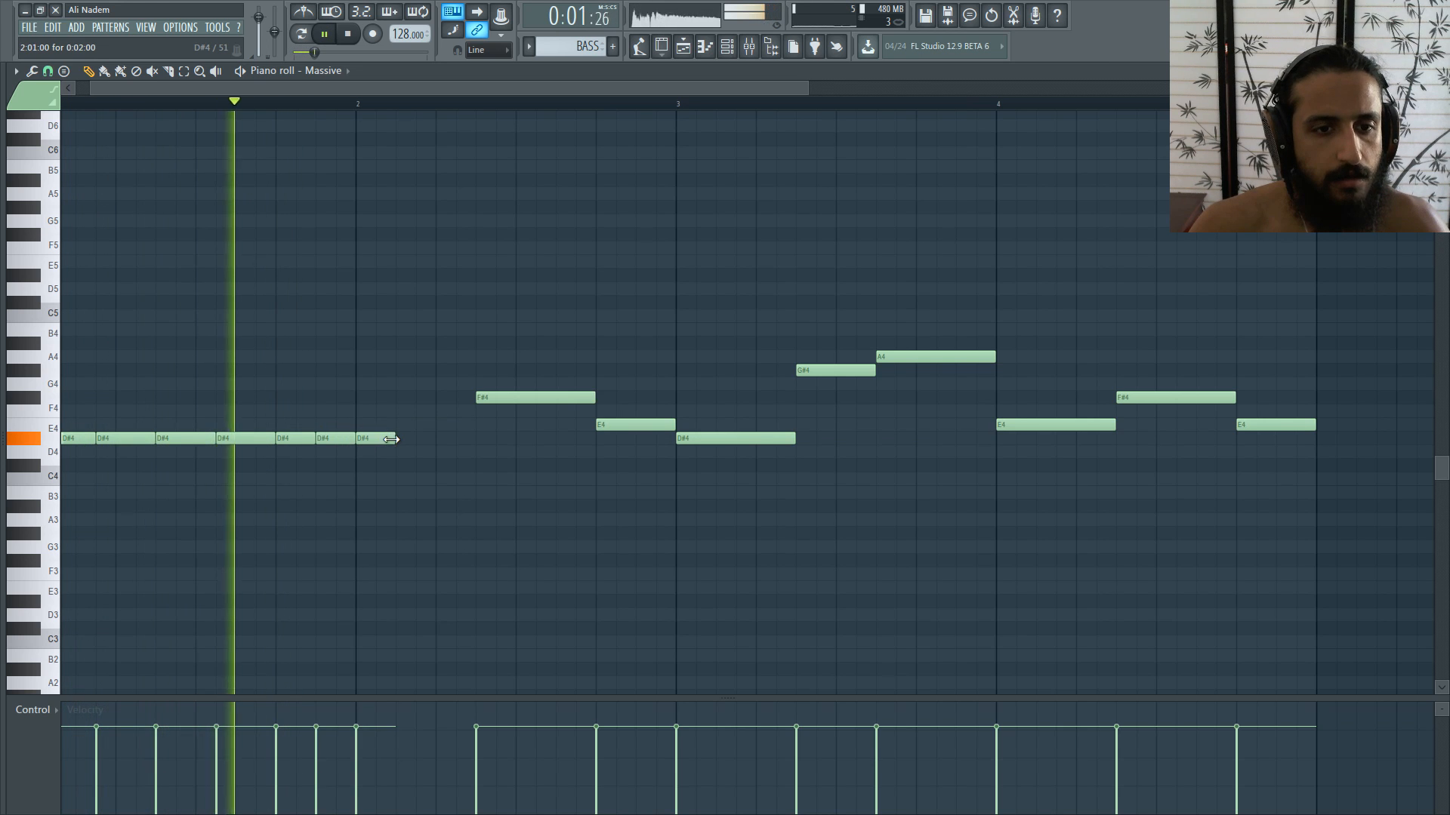
Step: Lengthen the D#4 at the start of bar 2 to three steps and add two D#4 notes of that length after it
mouse_move(393, 439)
mouse_down()
mouse_move(428, 441)
mouse_move(408, 442)
mouse_up()
key(space)
key(space)
click(419, 438)
click(479, 438)
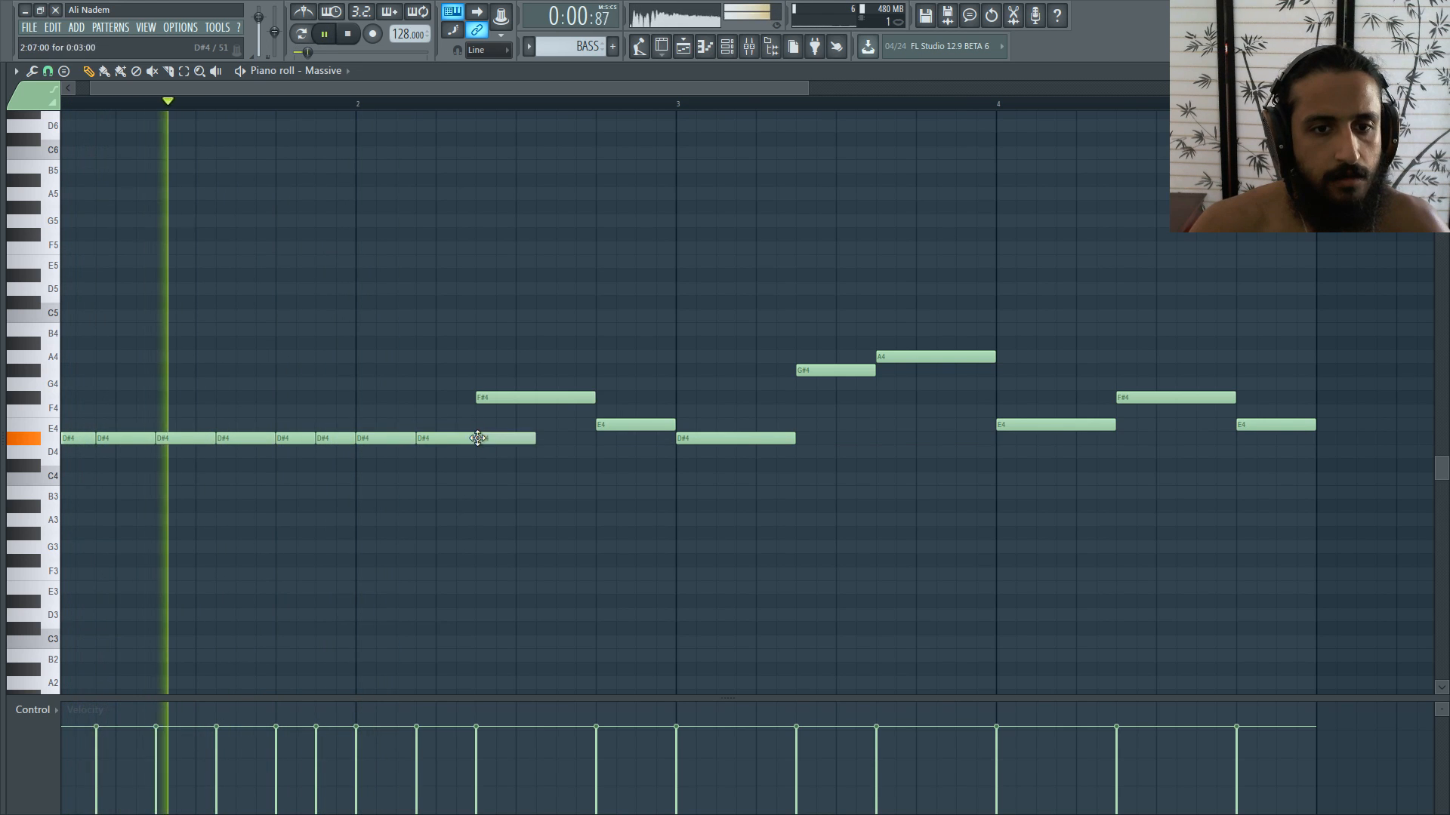
Step: Replace bar 2's remaining F#4 and E4 with two D#4 notes, extending the last one to the start of bar 3
right_click(520, 399)
right_click(600, 423)
click(538, 437)
click(604, 438)
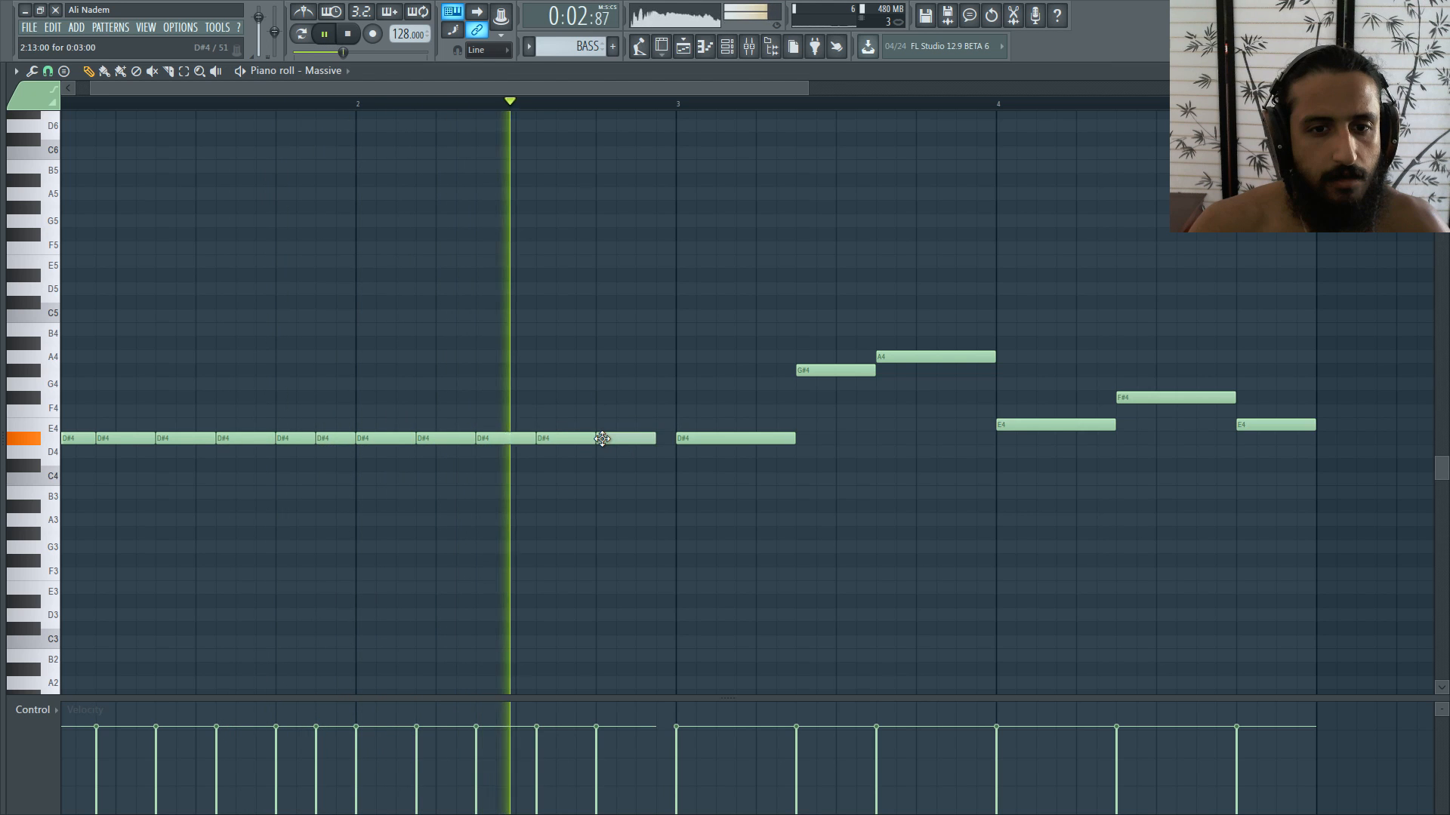
key(space)
drag(654, 437, 668, 437)
key(space)
scroll(642, 437, down, 3)
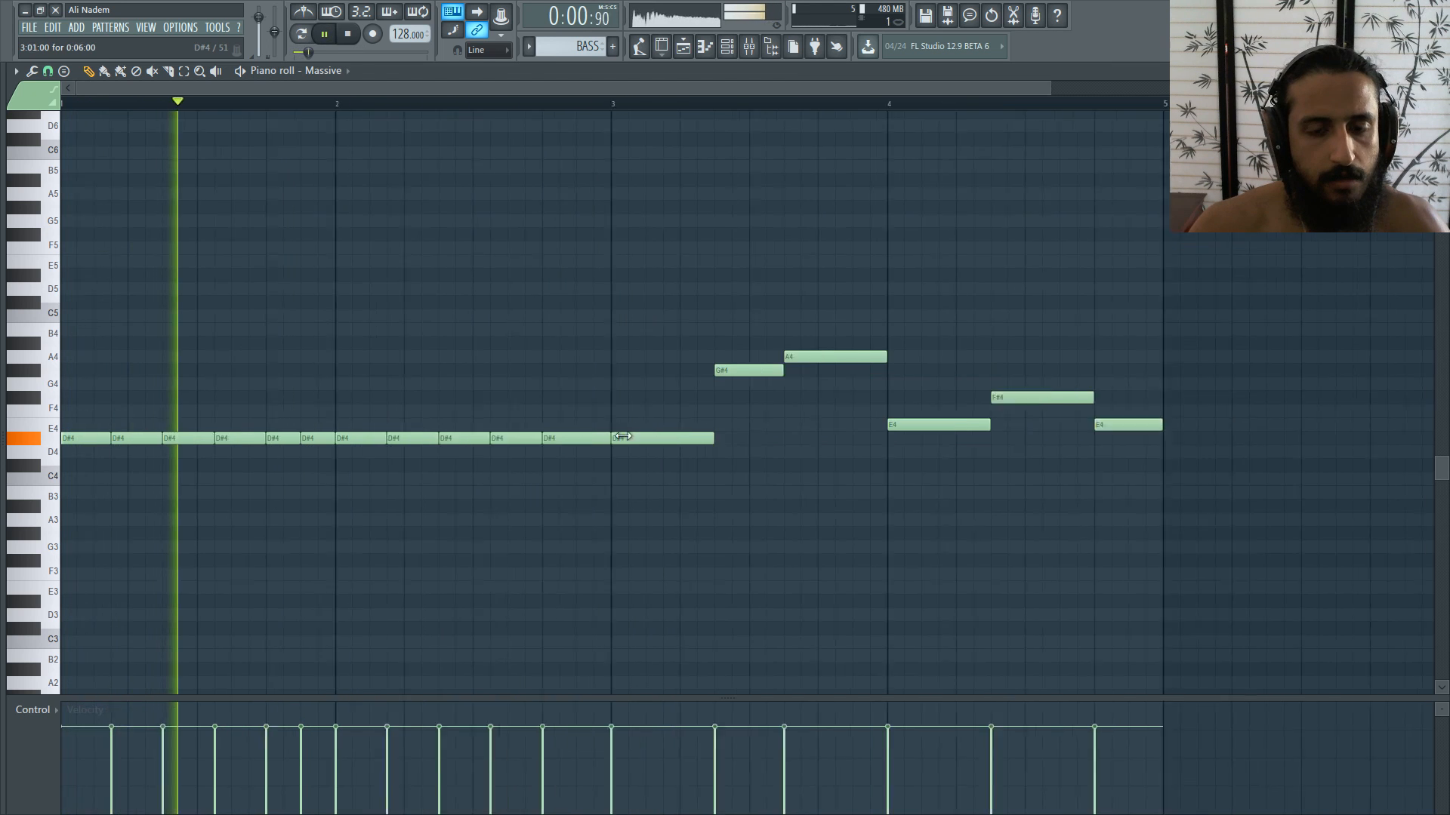
Step: Delete all notes from bar 3 onwards and duplicate the two-bar D#4 pattern into bars 3 and 4
right_click(536, 438)
right_click(592, 370)
right_click(657, 357)
right_click(775, 426)
right_click(820, 398)
right_click(898, 424)
key(ctrl+a)
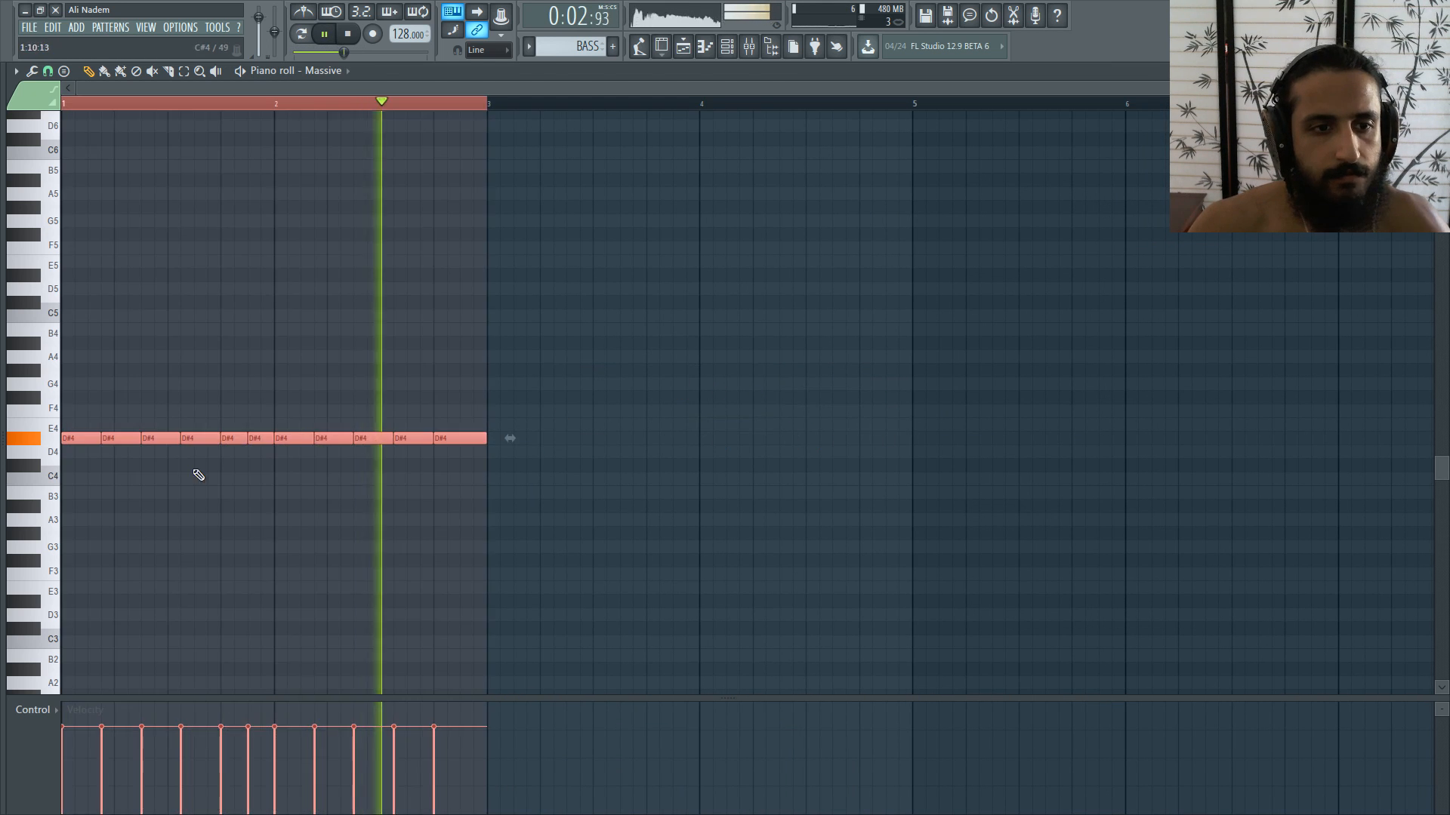
mouse_move(116, 438)
mouse_down()
mouse_move(636, 438)
mouse_move(543, 438)
mouse_up()
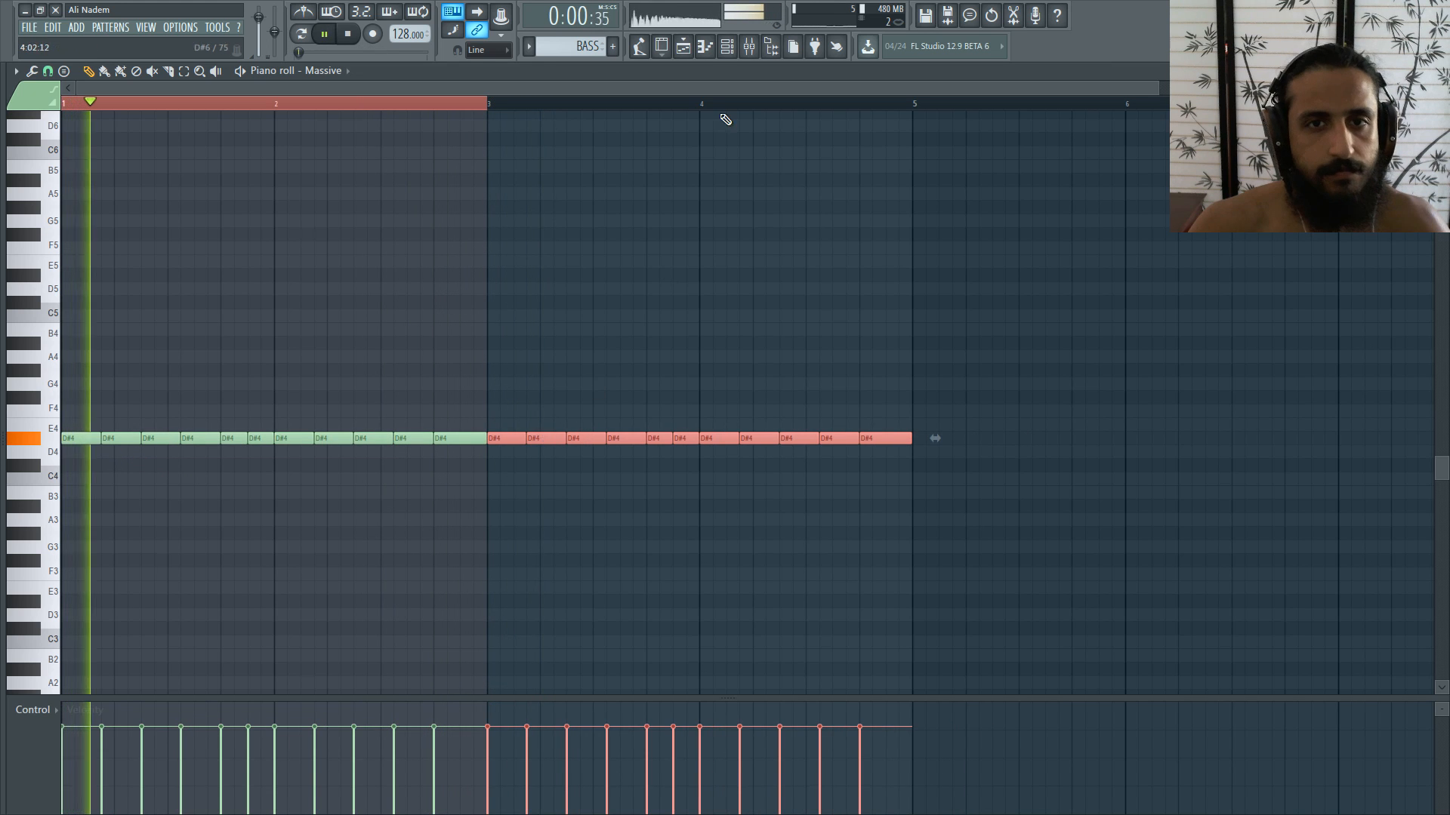
Step: In Massive's routing, place Insert 1 after Filter 1 and Insert 2 after Filter 2, and set Filter 1's cutoff to 32
key(F6)
click(446, 225)
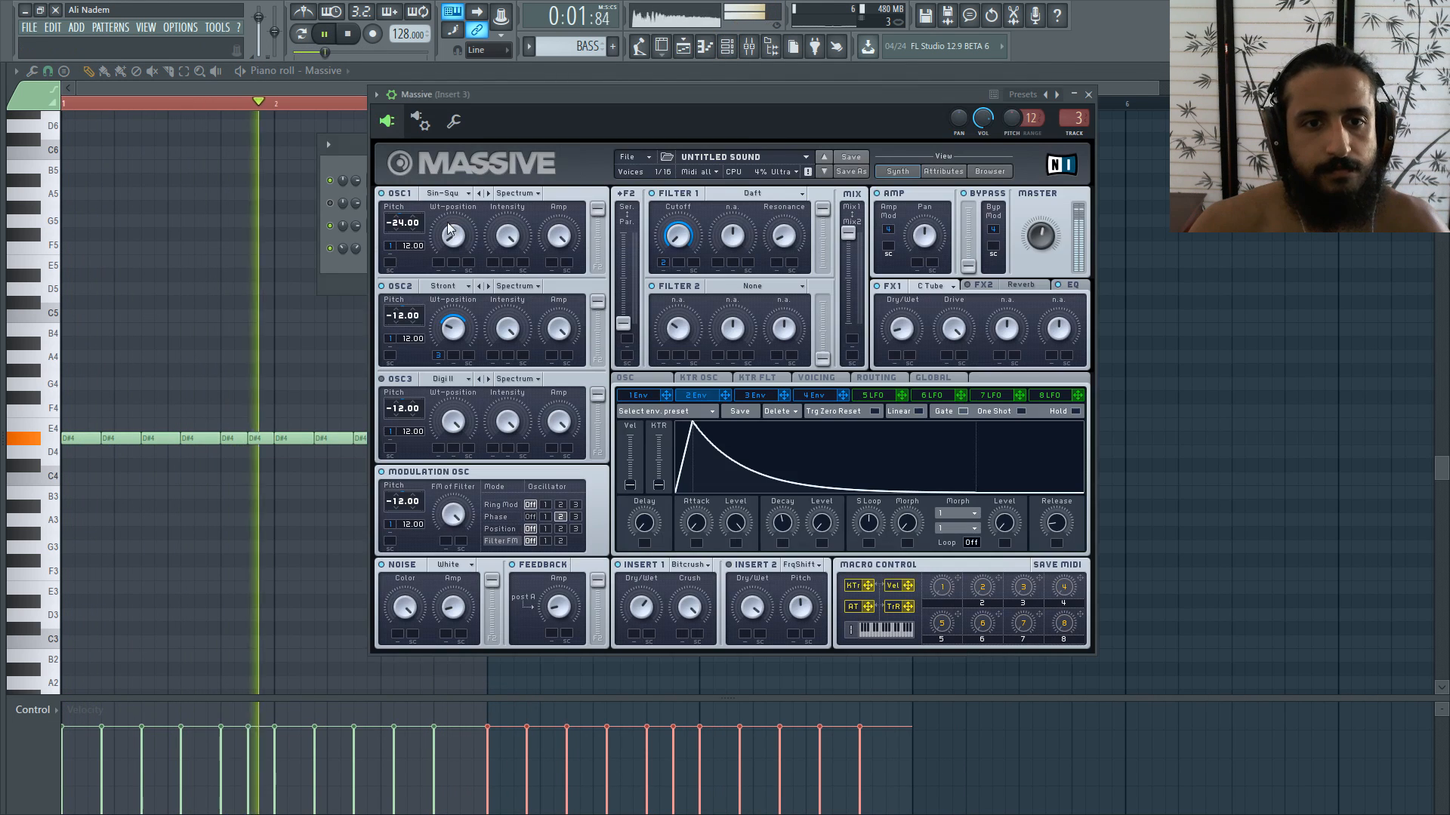
click(874, 379)
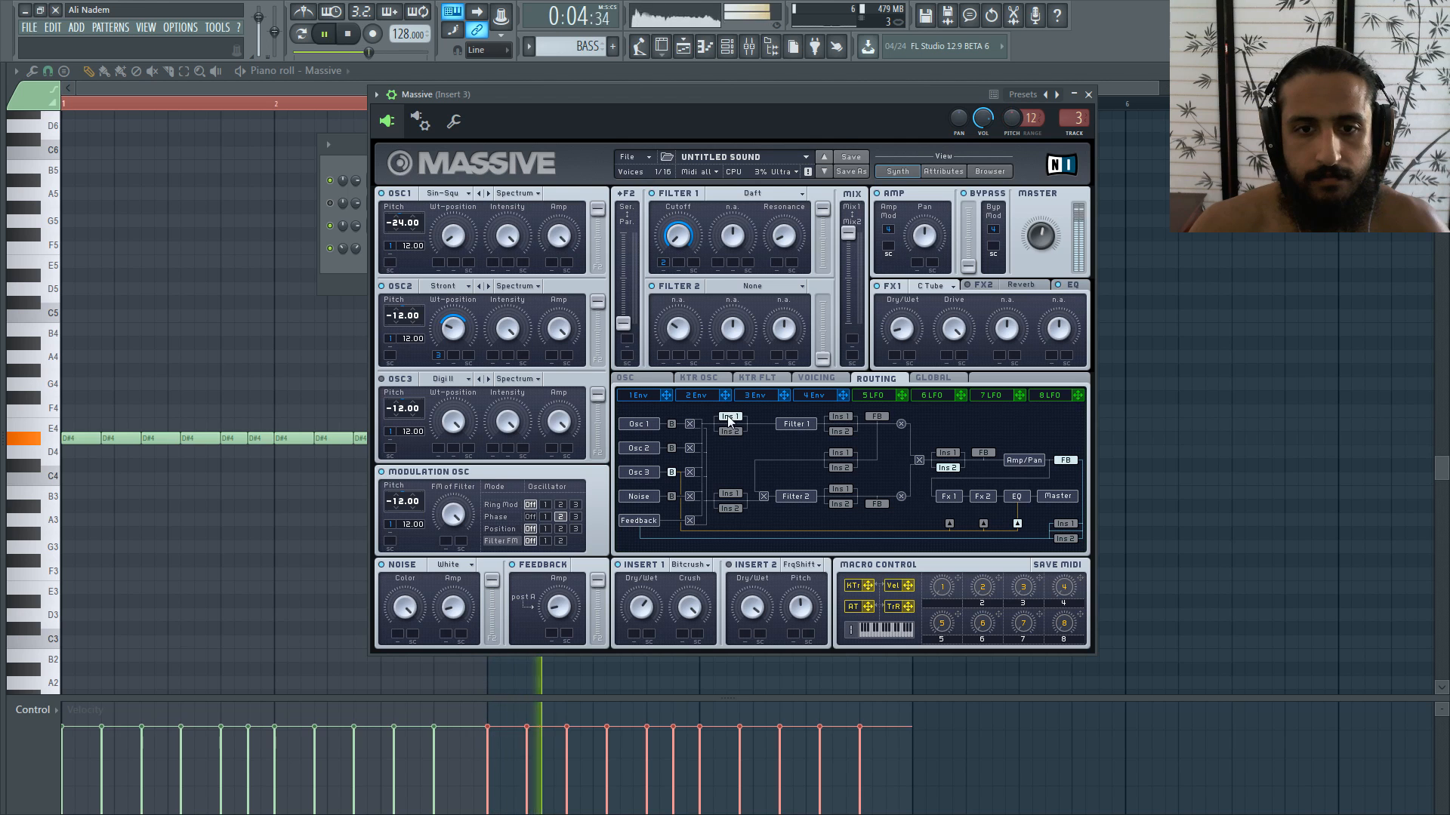
click(842, 505)
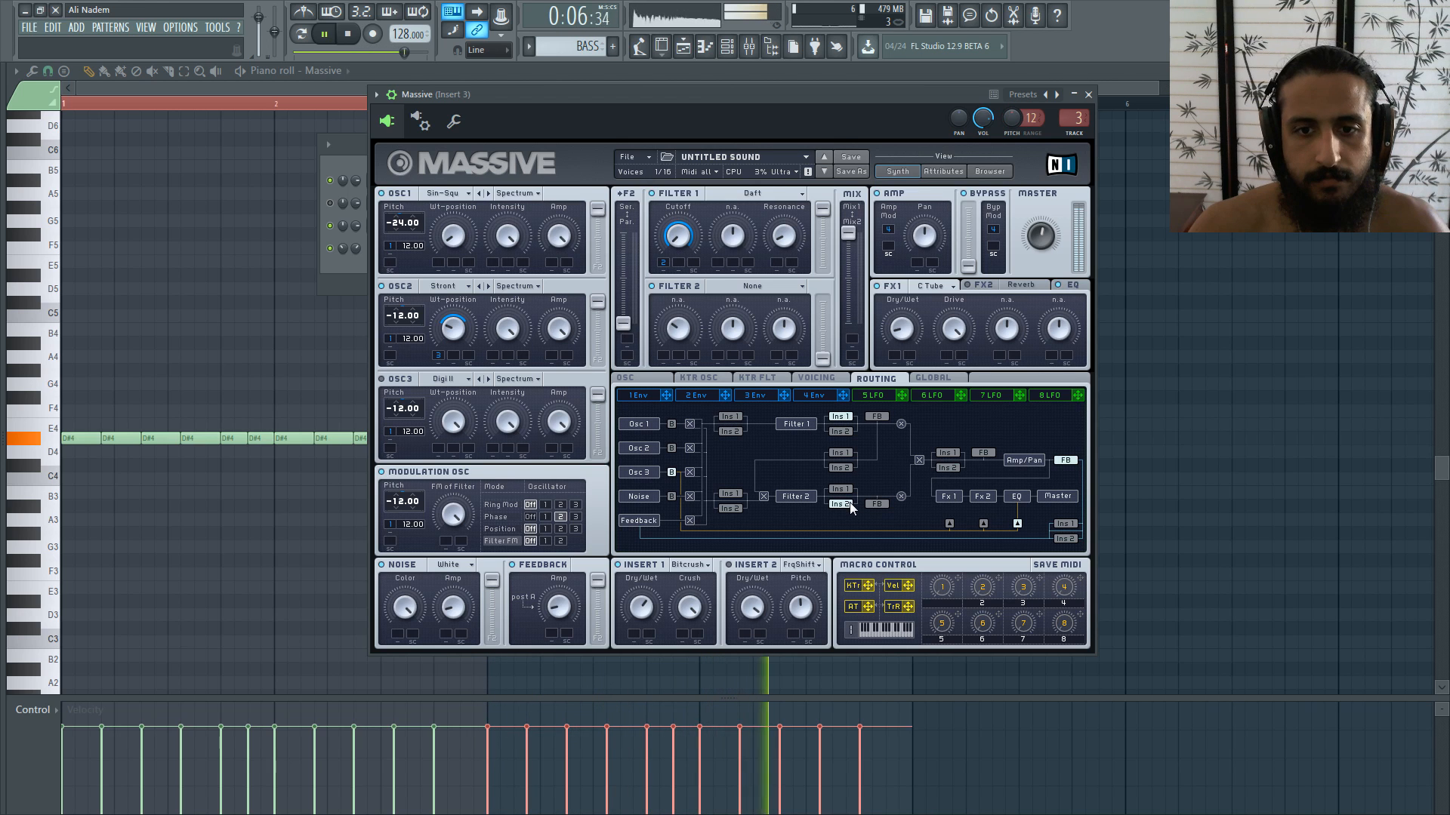
drag(680, 243, 687, 200)
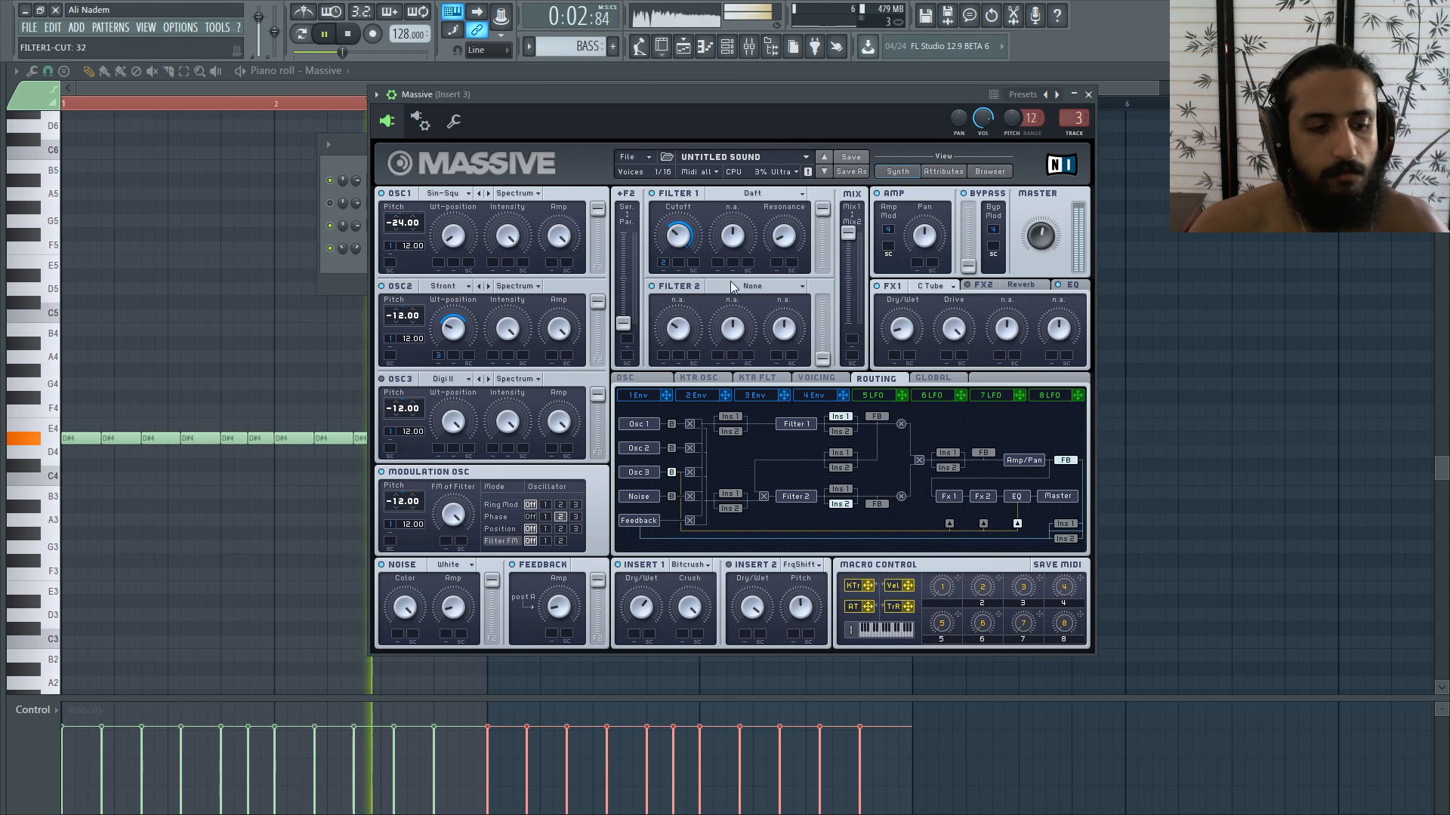
Step: Set Massive's master volume to 66 while watching the mixer meters, and fine-tune the Noise Amp
click(749, 47)
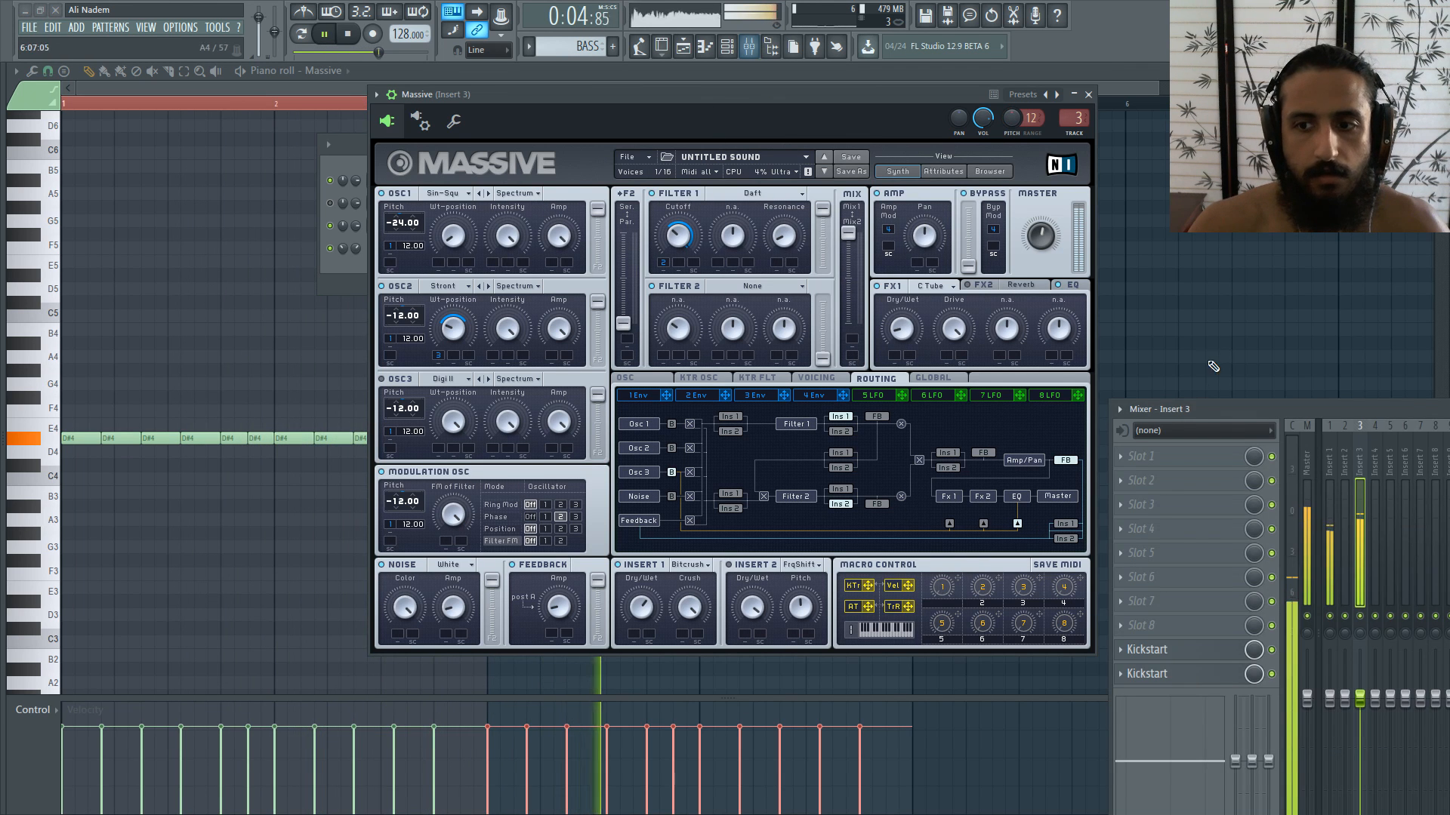
drag(1194, 407, 805, 346)
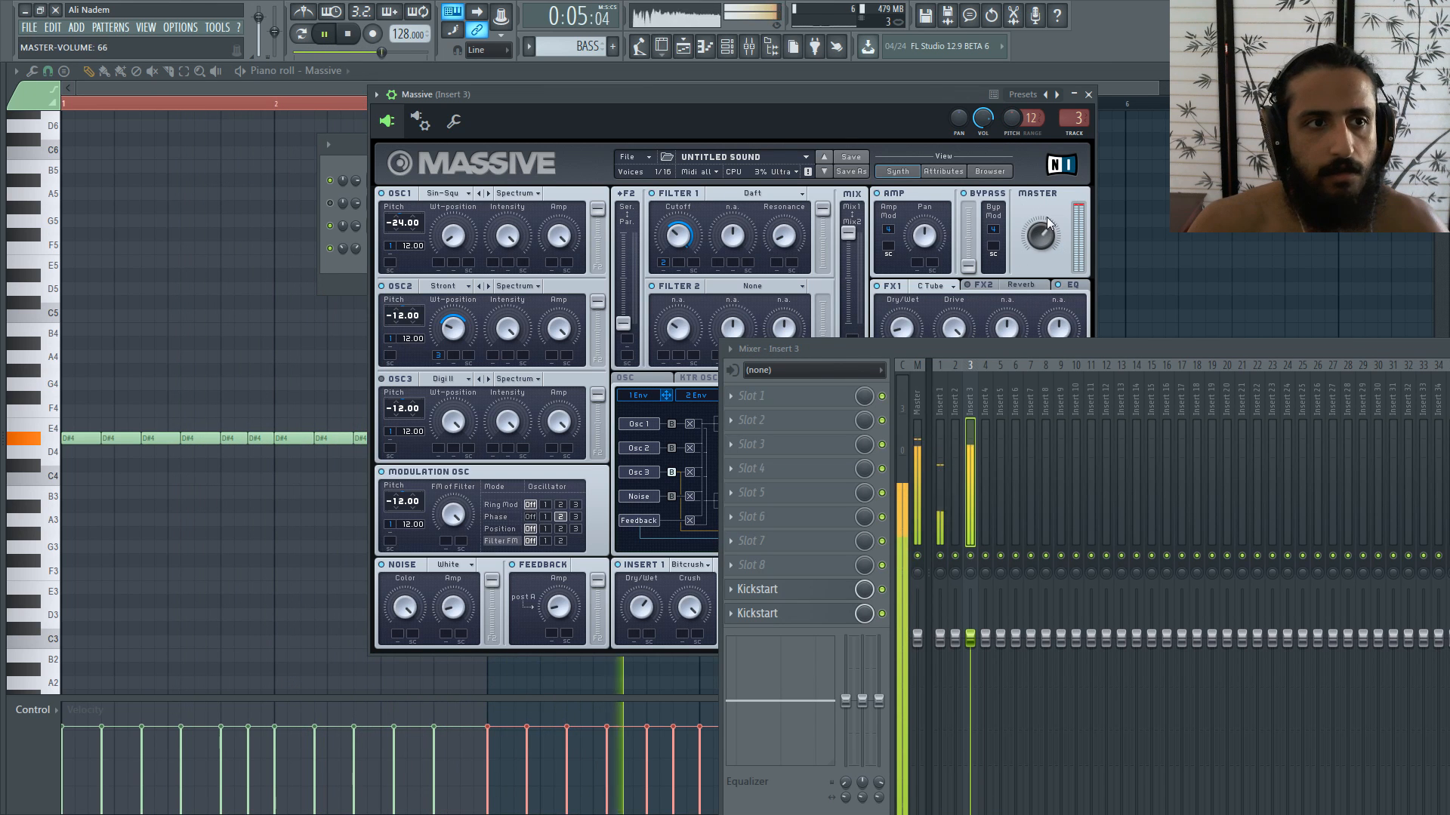
drag(868, 352, 1181, 445)
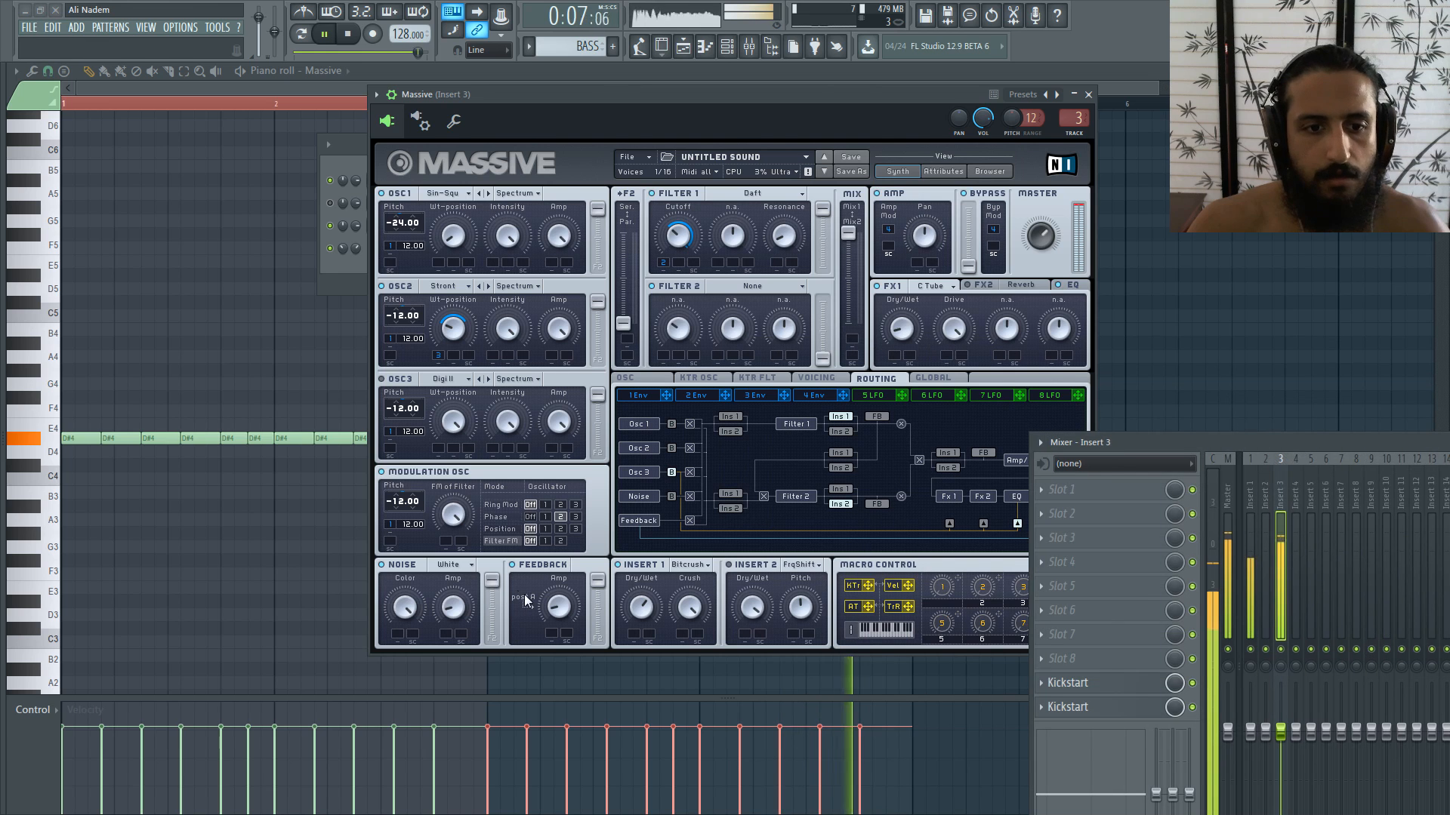
mouse_move(456, 605)
mouse_down()
mouse_move(458, 630)
mouse_move(471, 603)
mouse_up()
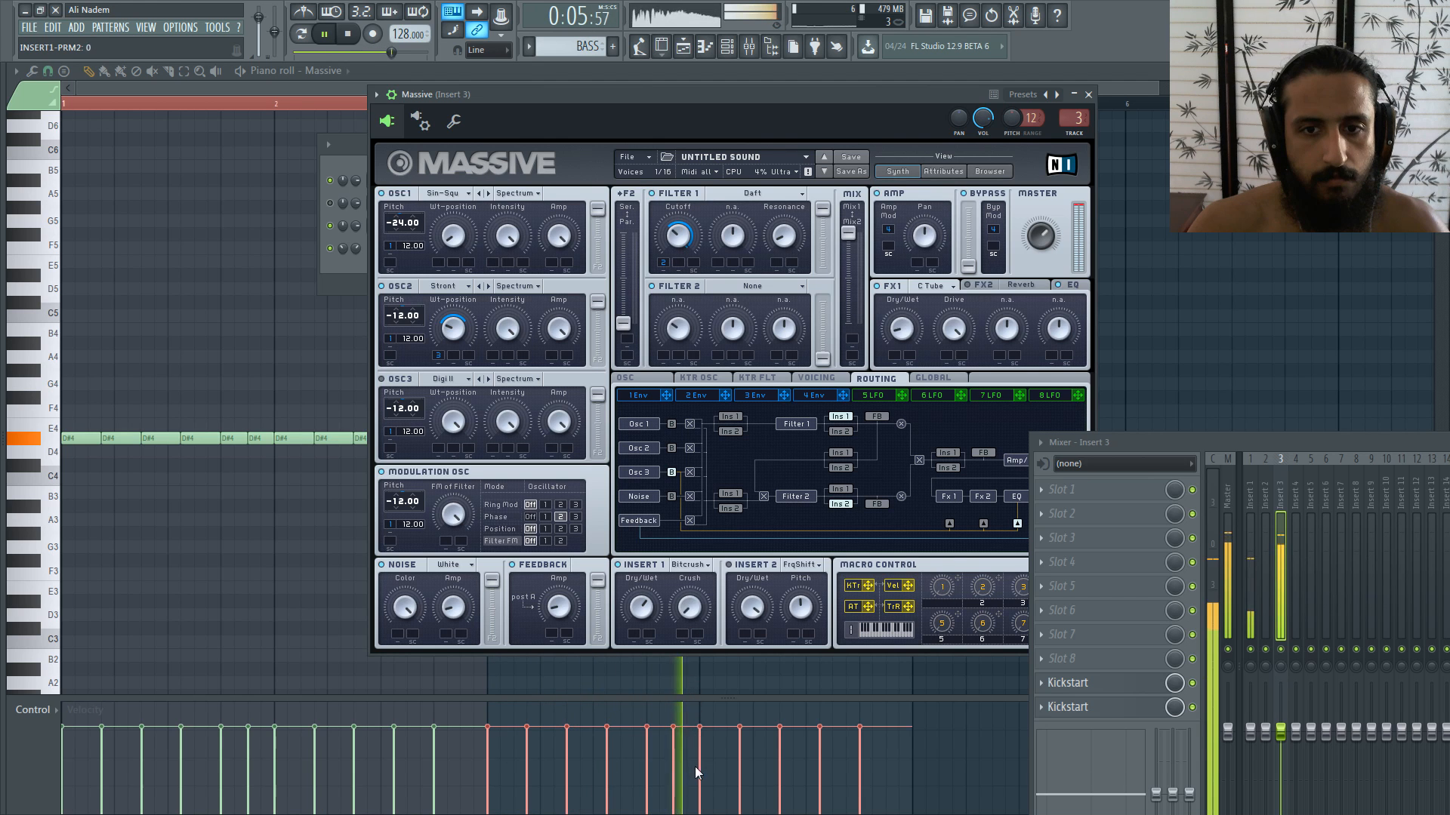
Step: Modulate Insert 1's Dry/Wet with envelope 1 and play back the pattern
key(space)
click(695, 396)
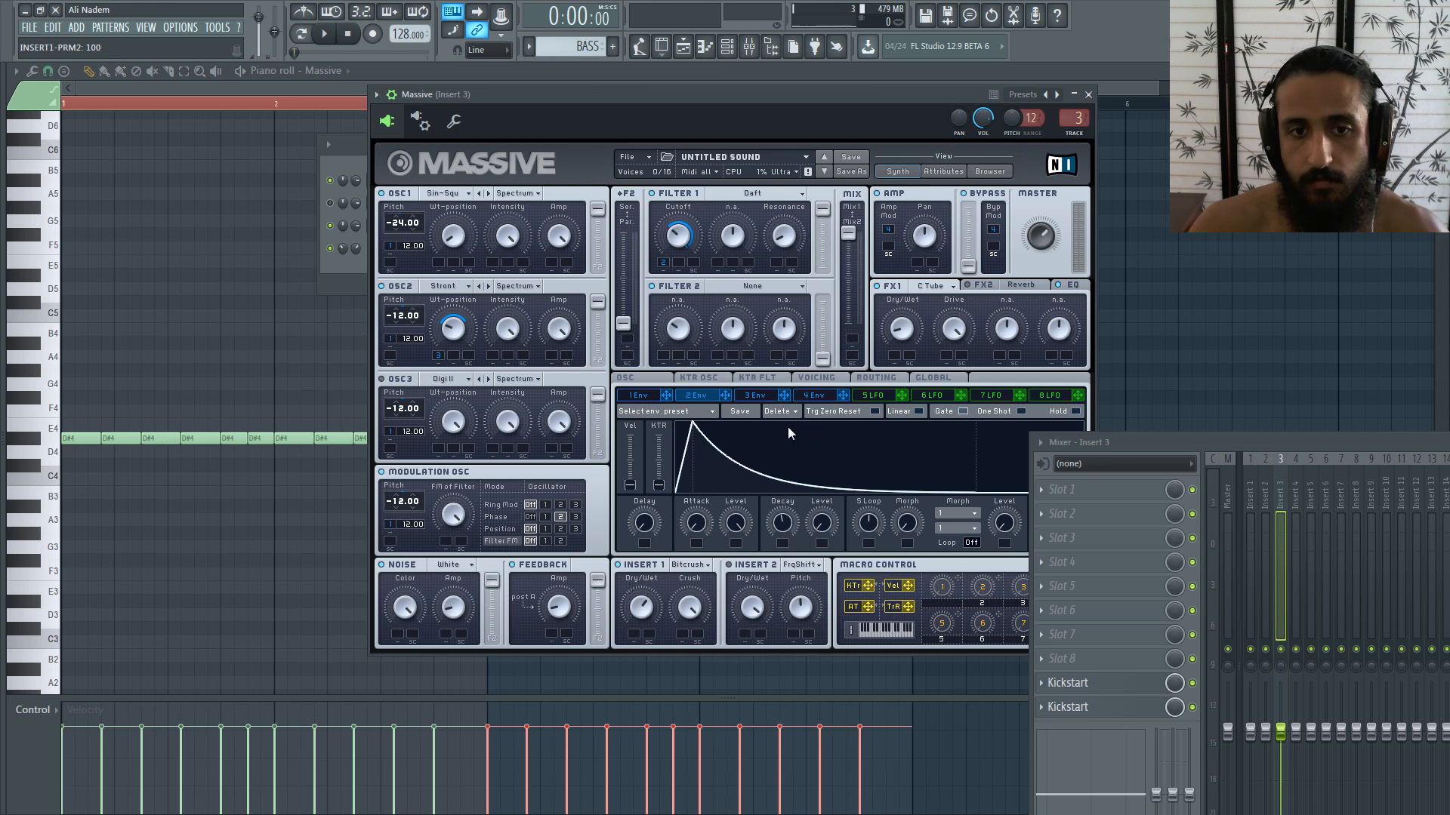
click(640, 397)
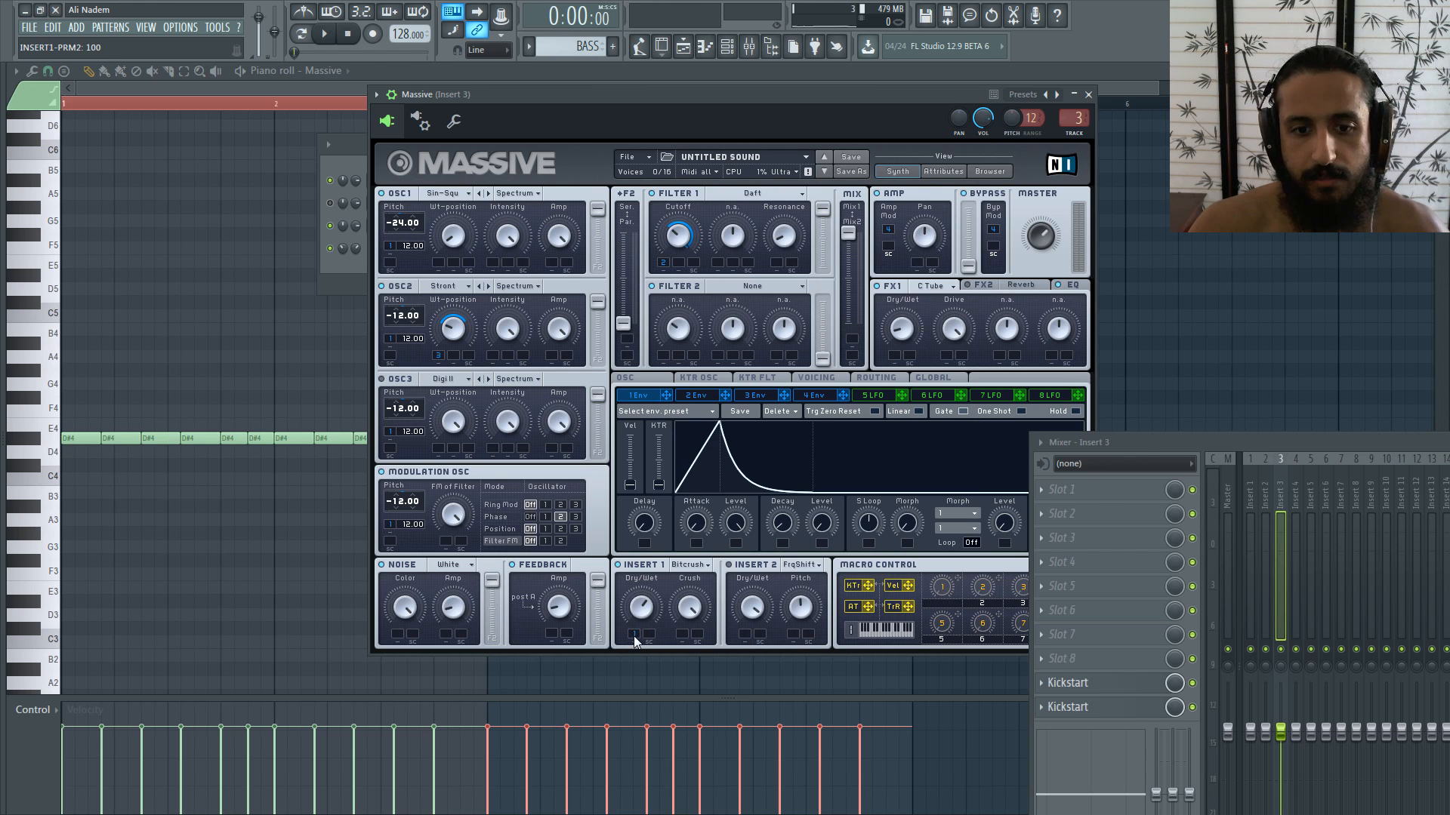
drag(633, 635, 629, 732)
key(space)
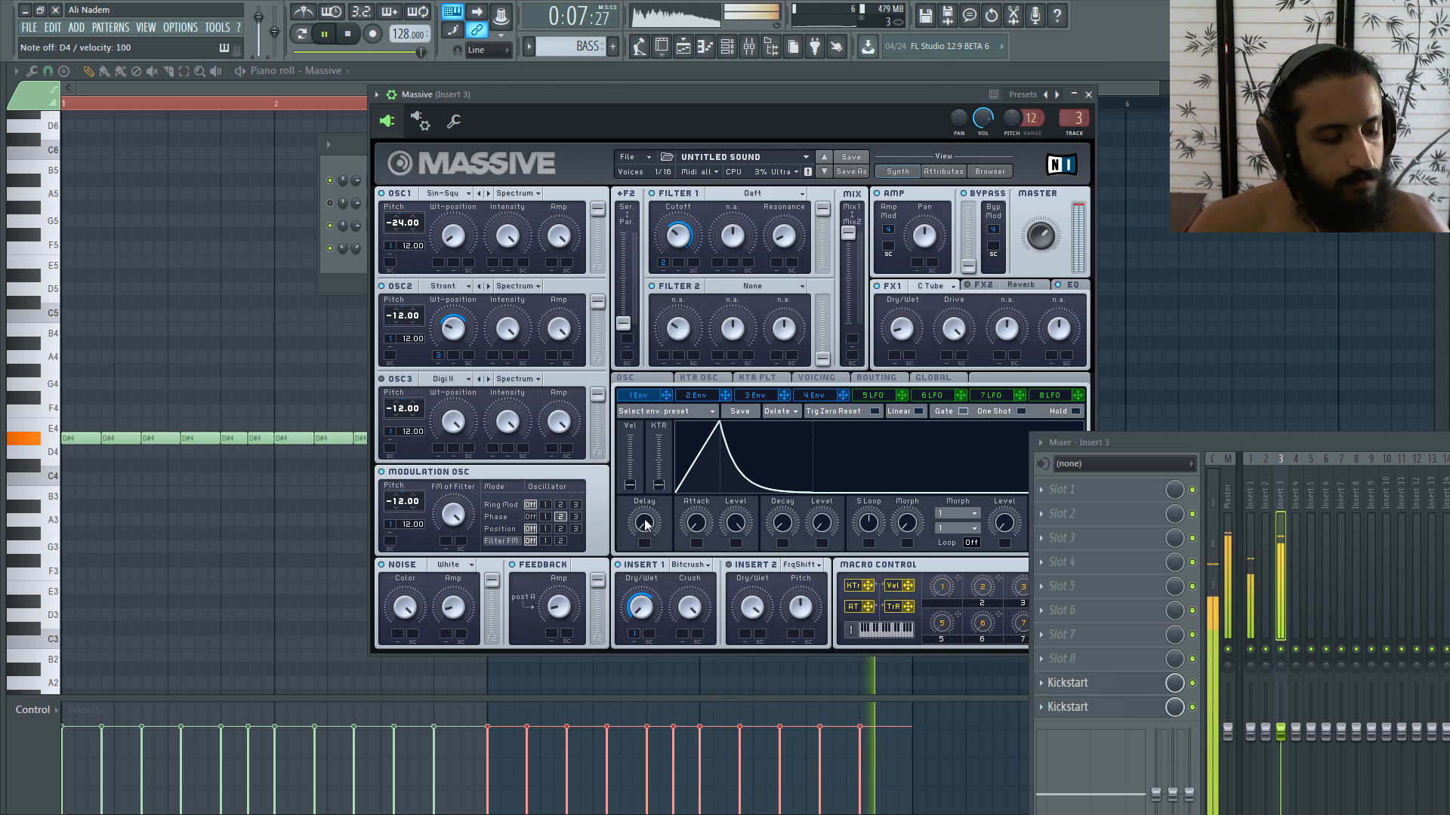
Step: Remove the envelope 1 modulation from Insert 1's Dry/Wet and lower the Dry/Wet to 7
key(space)
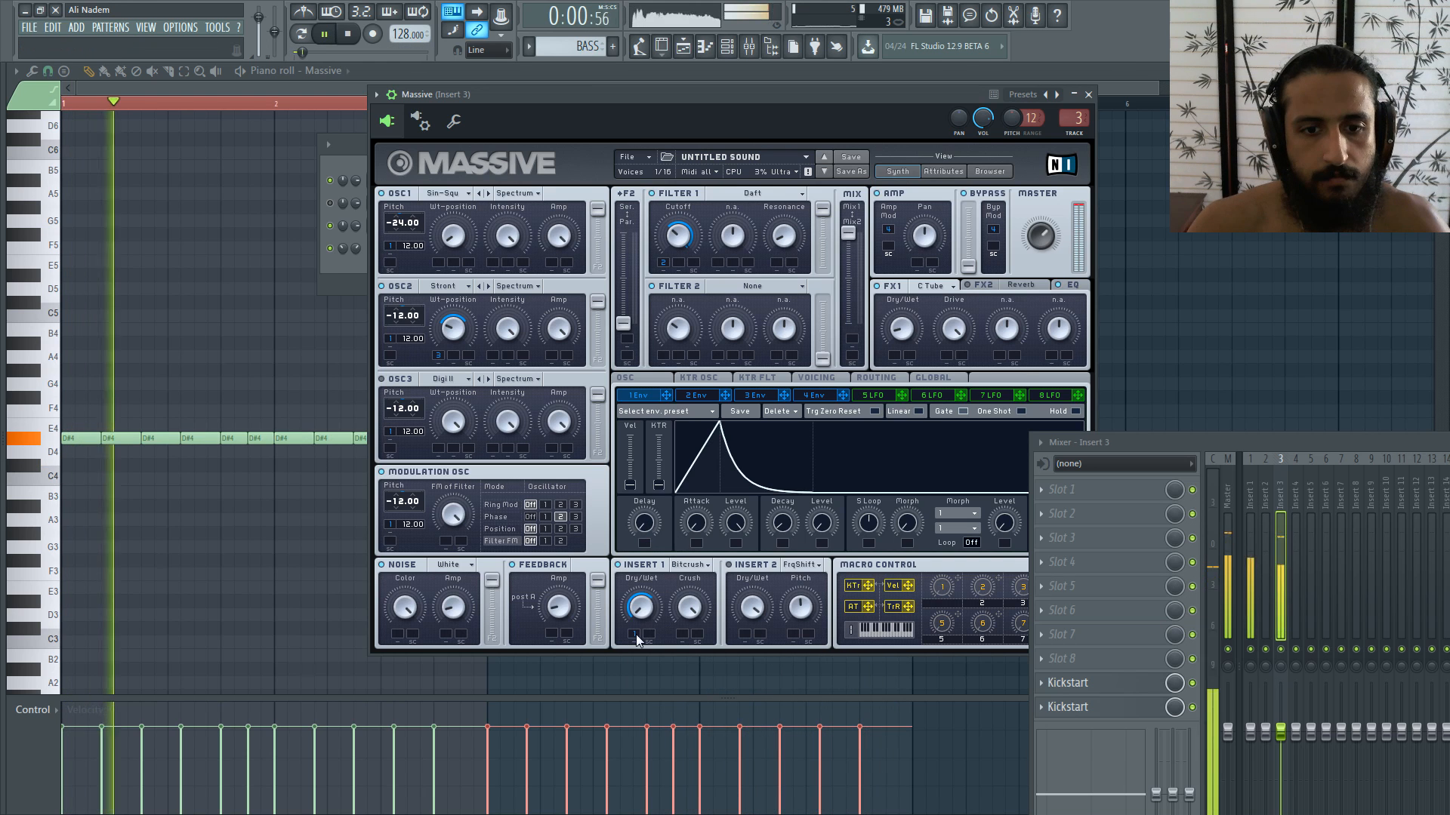
double_click(636, 635)
mouse_move(638, 613)
mouse_down()
mouse_move(651, 567)
mouse_move(648, 634)
mouse_move(651, 618)
mouse_up()
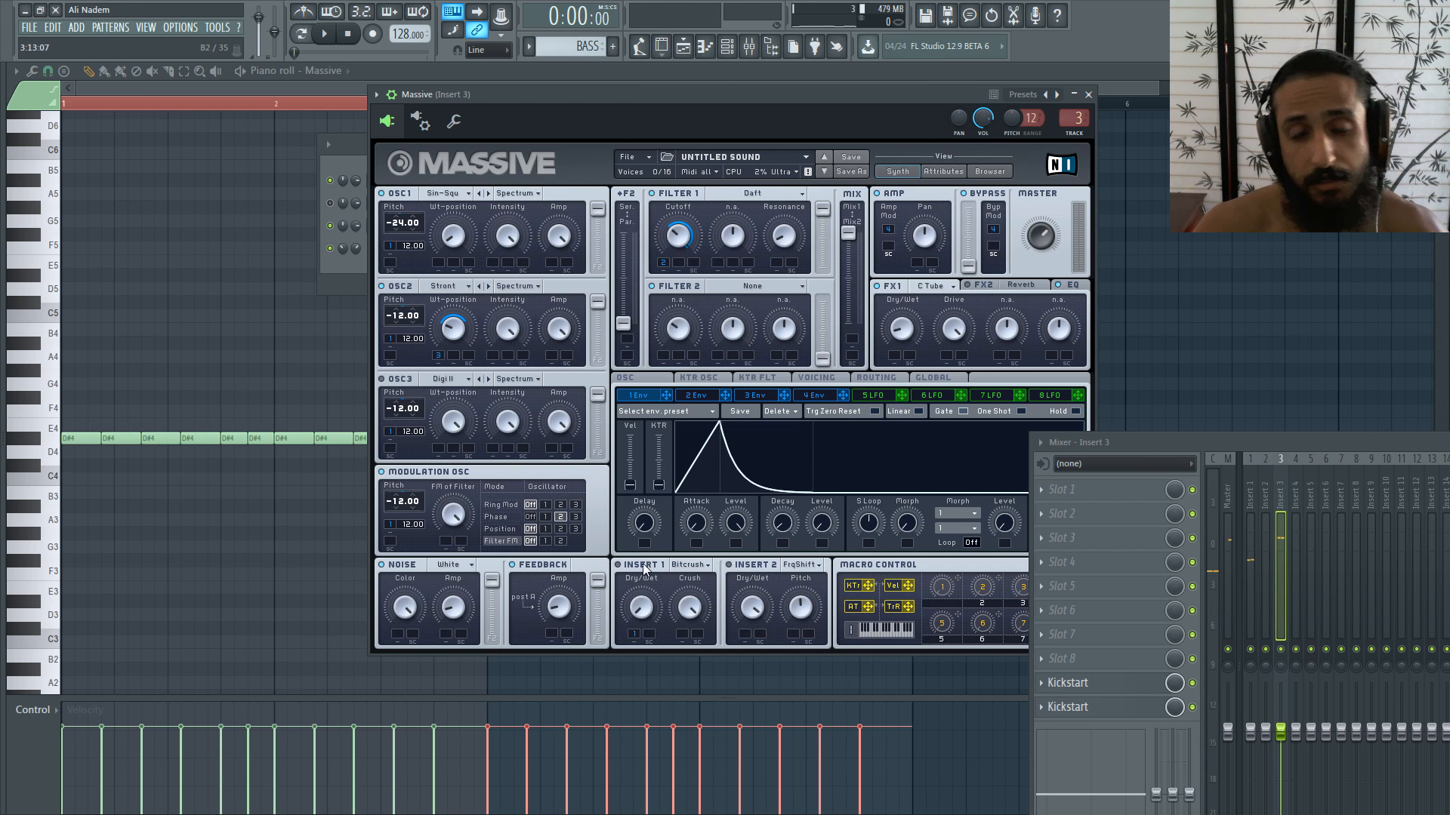
mouse_move(644, 607)
mouse_down()
mouse_move(647, 585)
mouse_move(653, 600)
mouse_up()
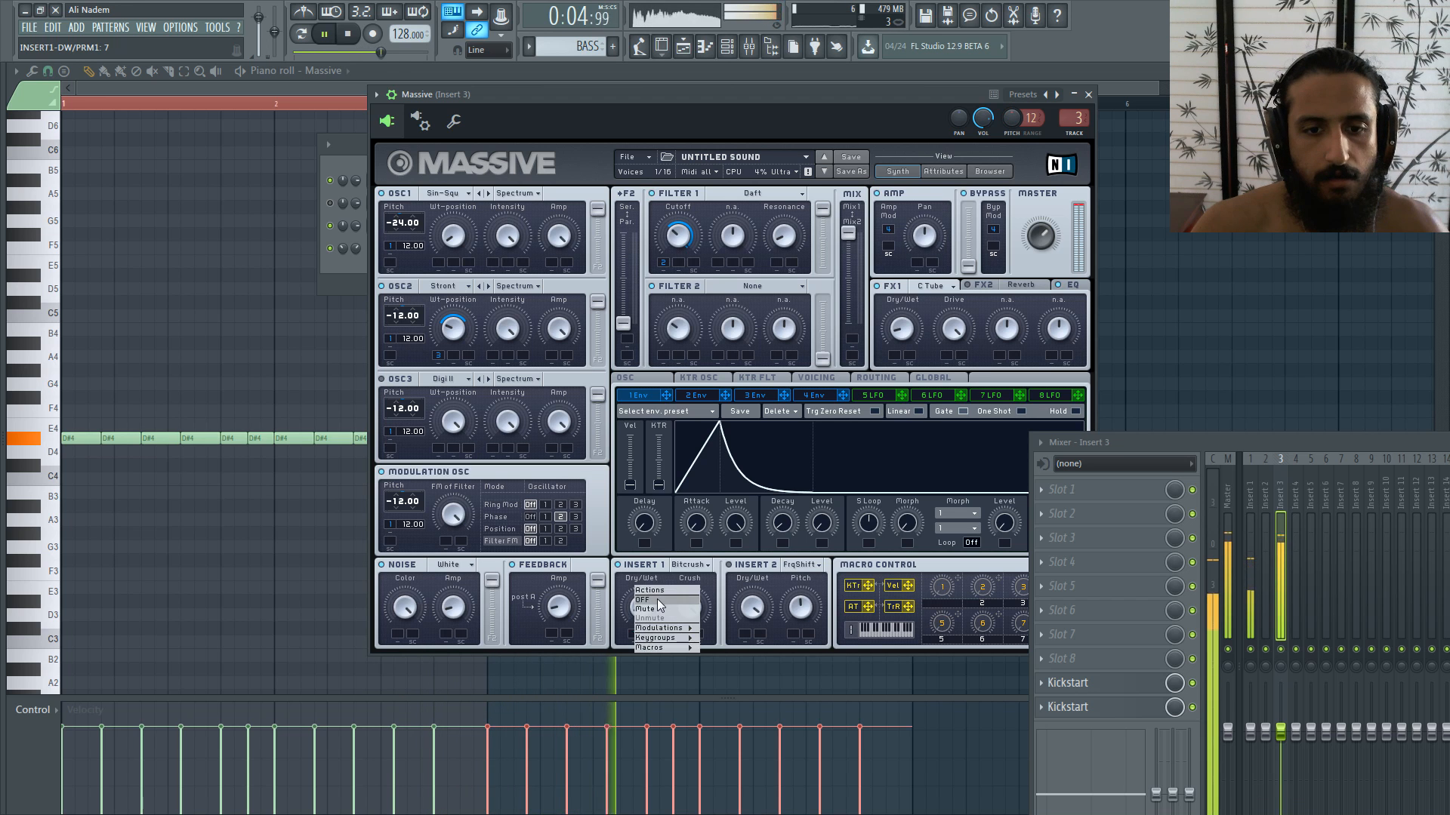
key(space)
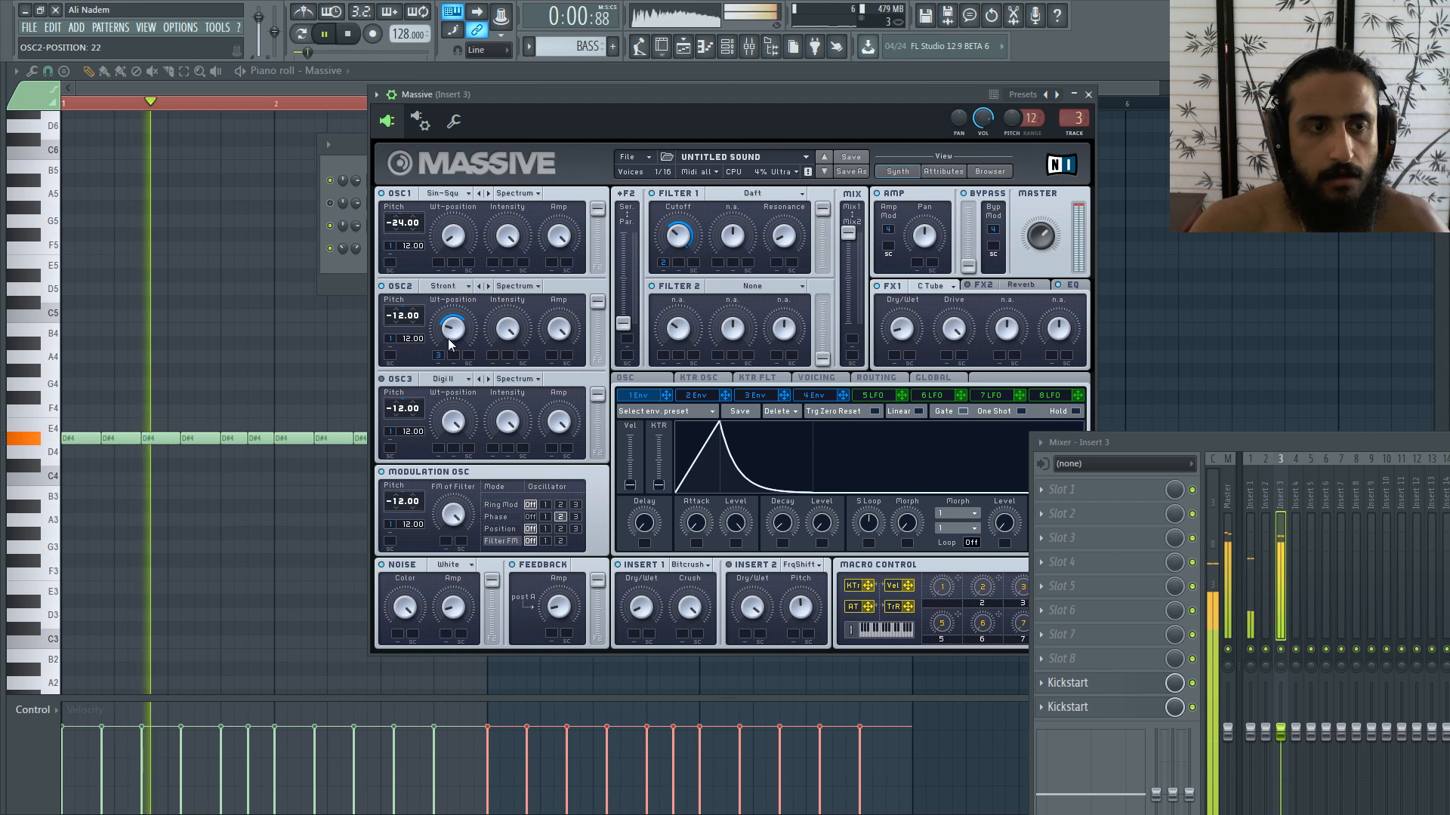
Step: Sweep OSC2's wavetable position during playback and set it to 43
drag(447, 351, 447, 346)
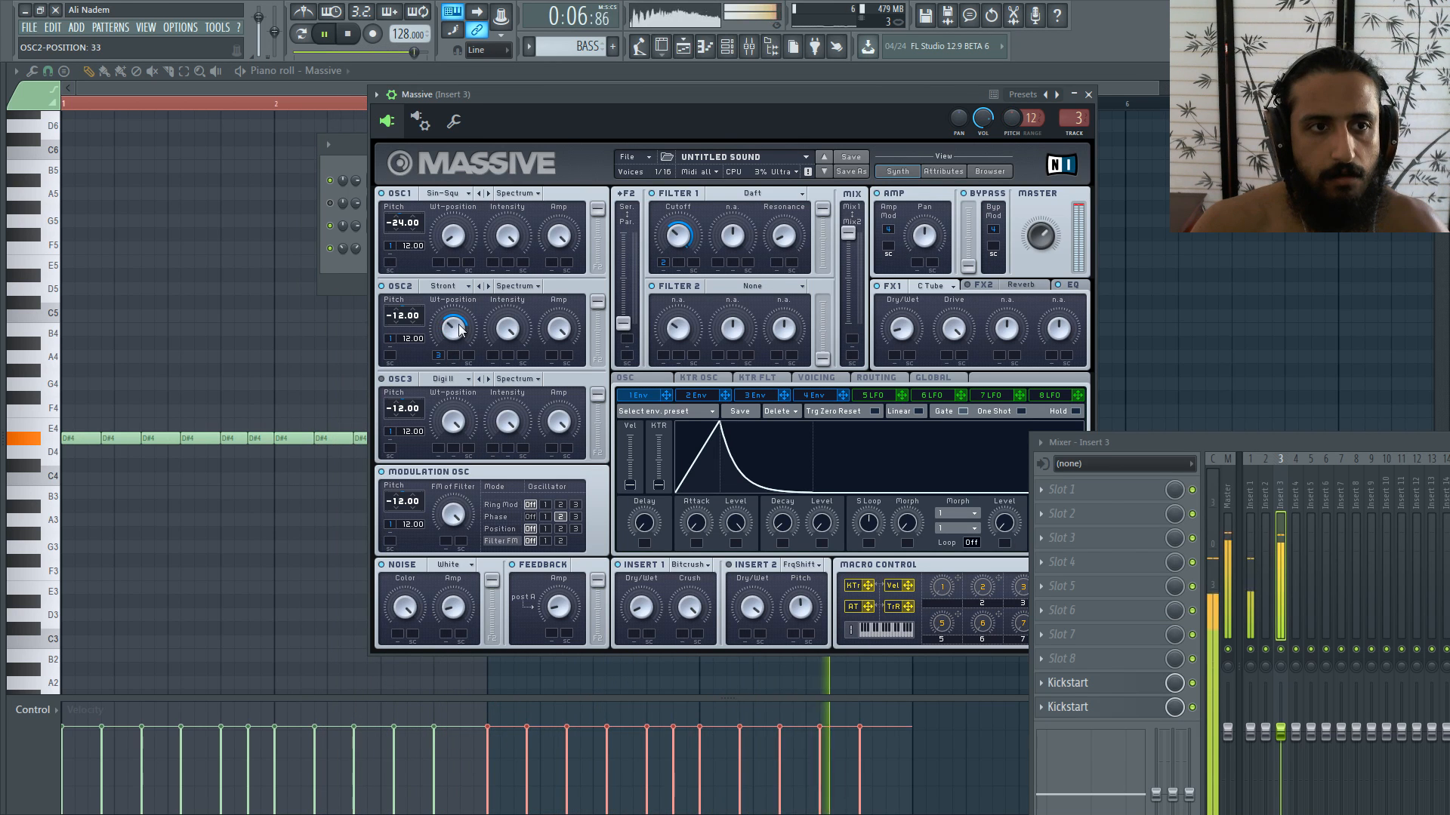
drag(468, 273, 465, 305)
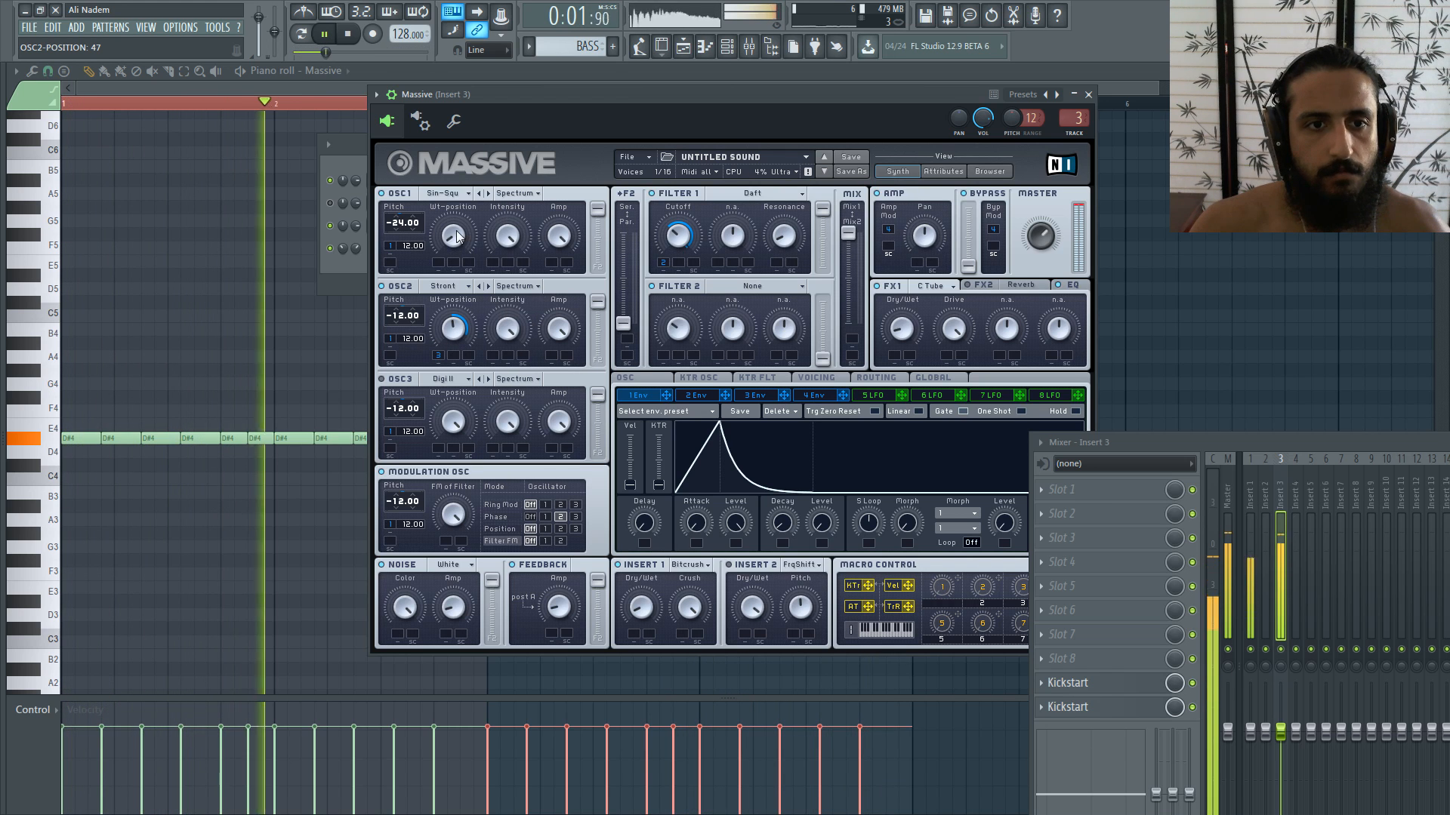
mouse_move(456, 237)
mouse_down()
mouse_move(468, 152)
mouse_move(463, 229)
mouse_up()
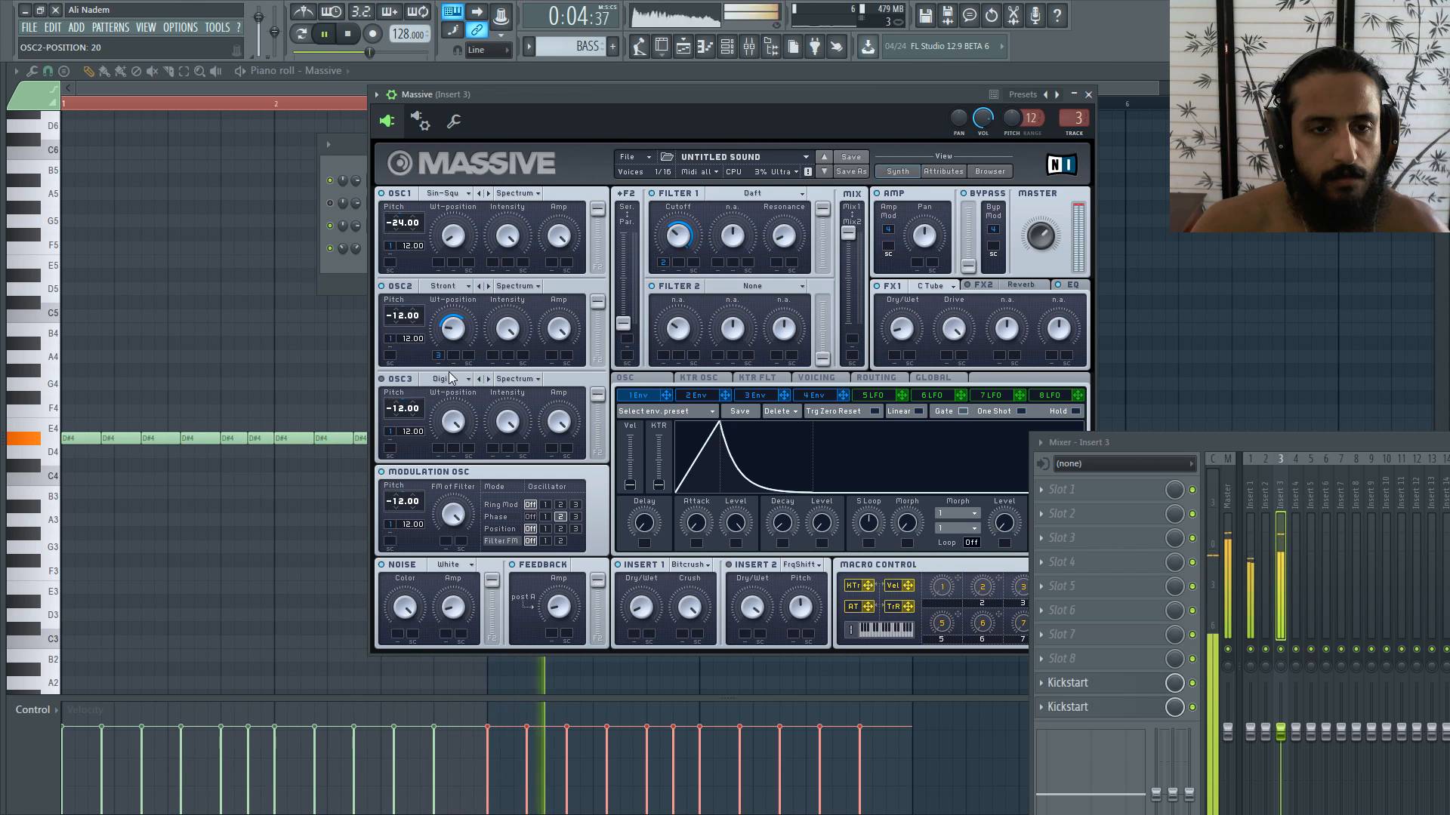
drag(452, 362, 454, 352)
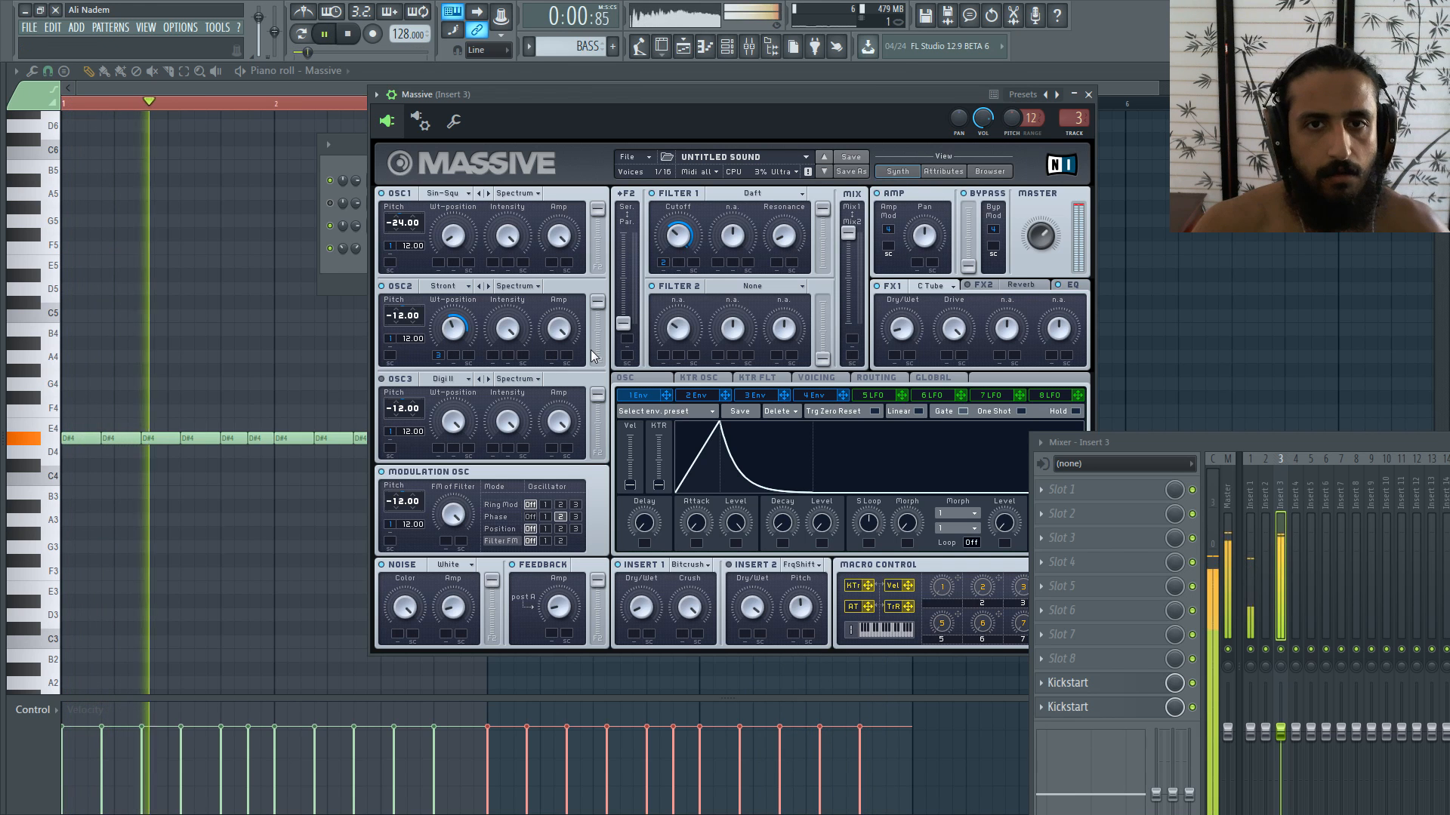
drag(461, 344, 459, 323)
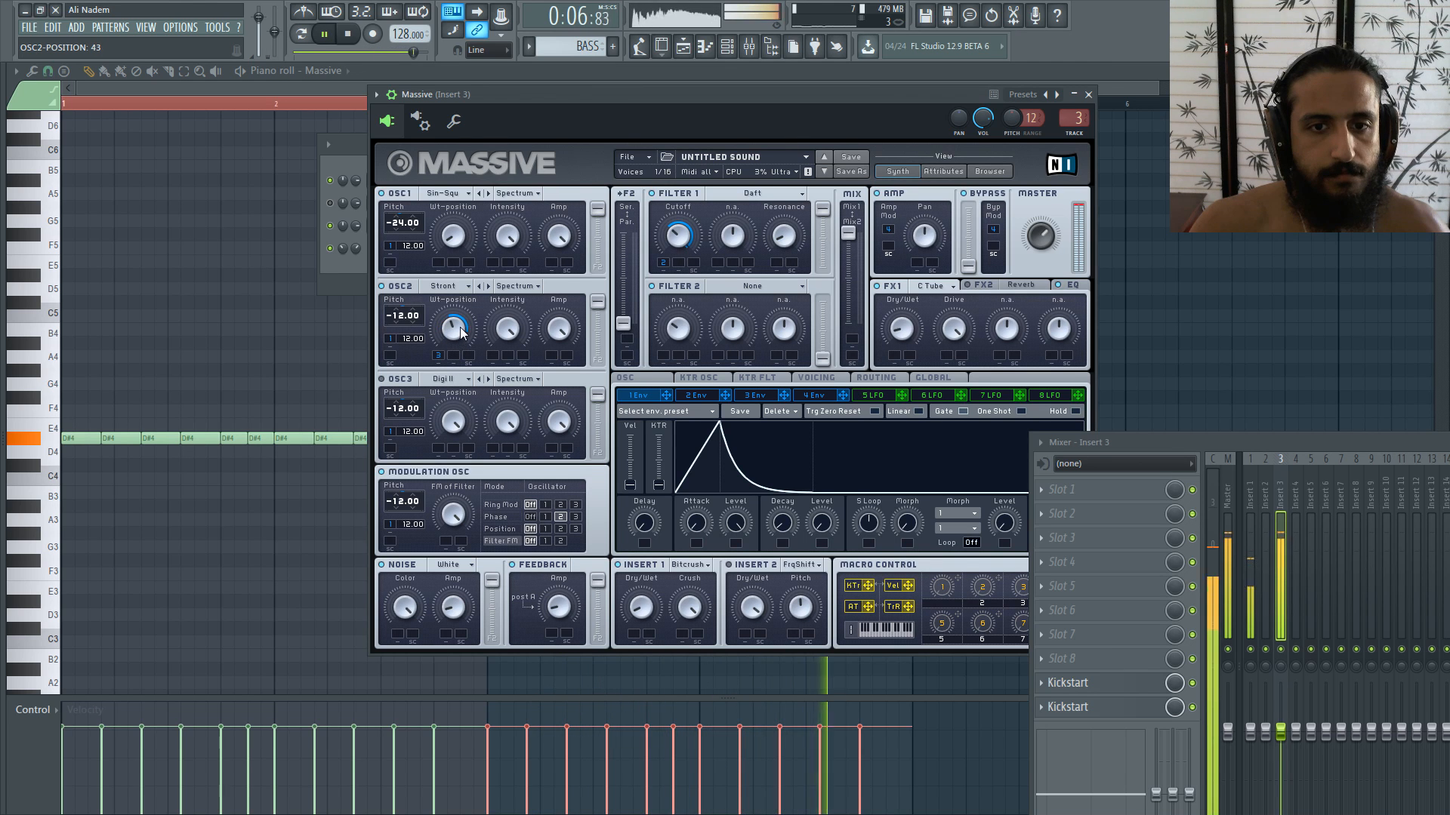
Step: Display envelope 3 and the modulation oscillator's Phase amount, and set the Phase amount to about 49
click(755, 395)
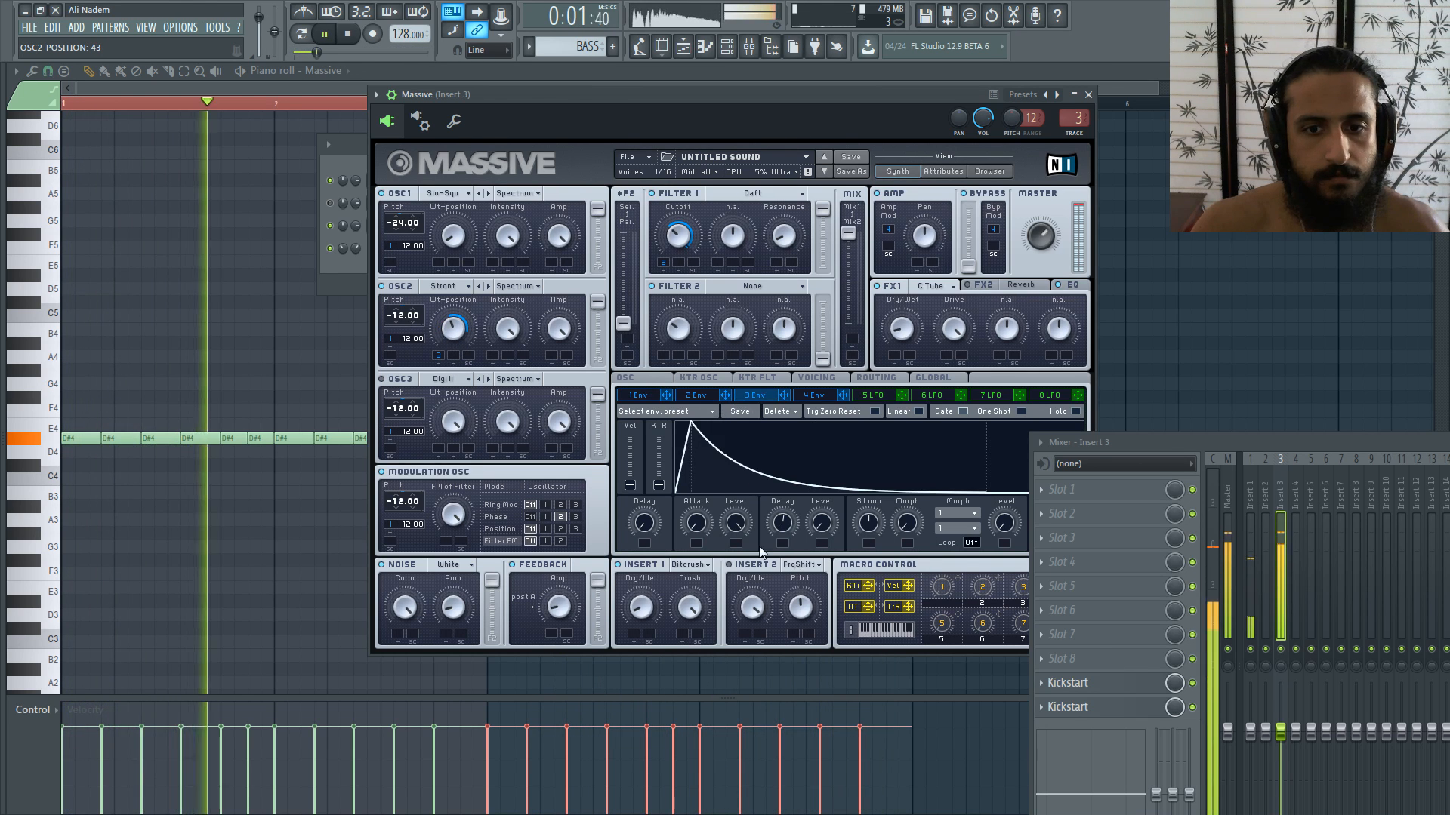
drag(684, 484, 668, 513)
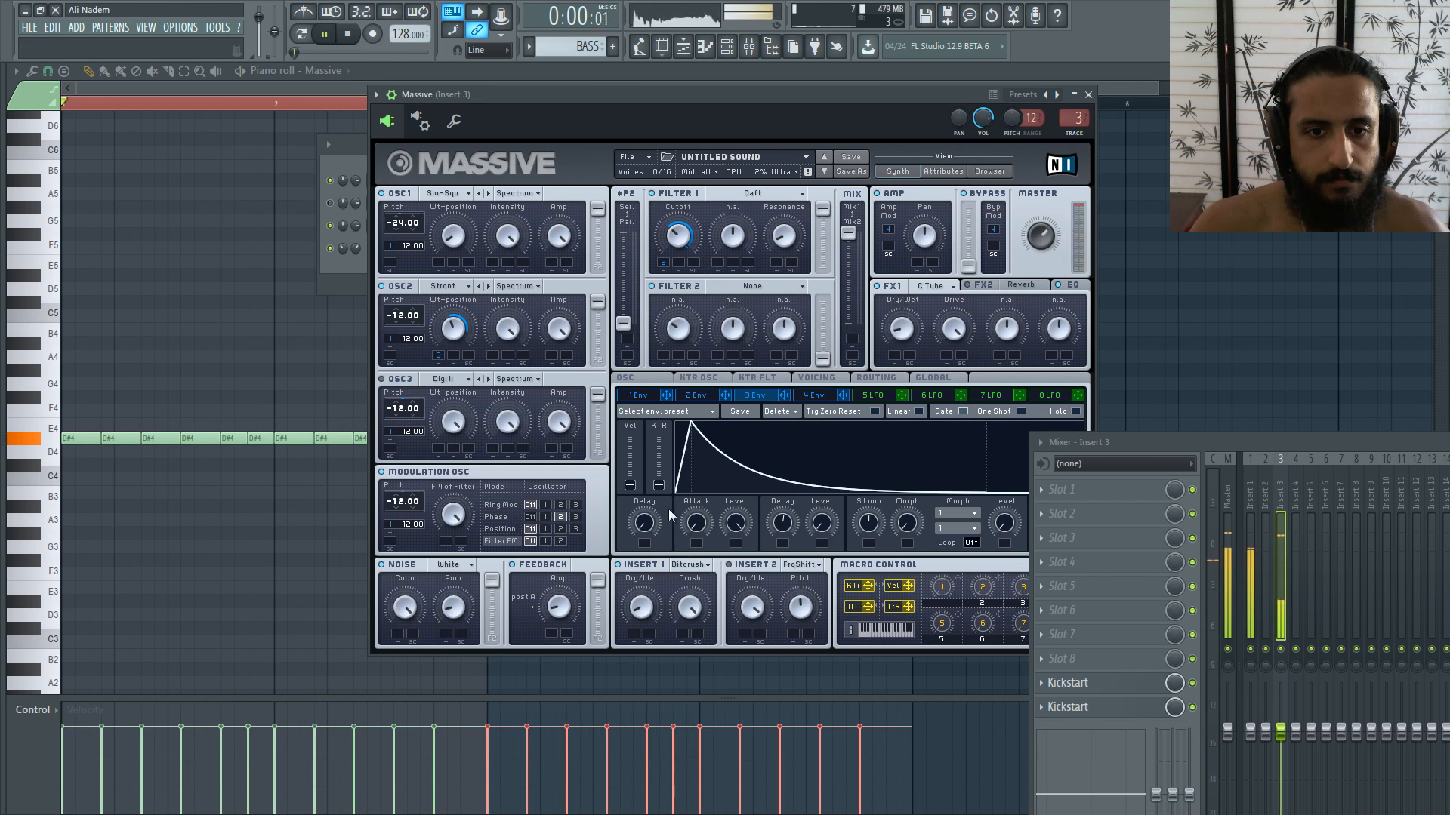
click(504, 516)
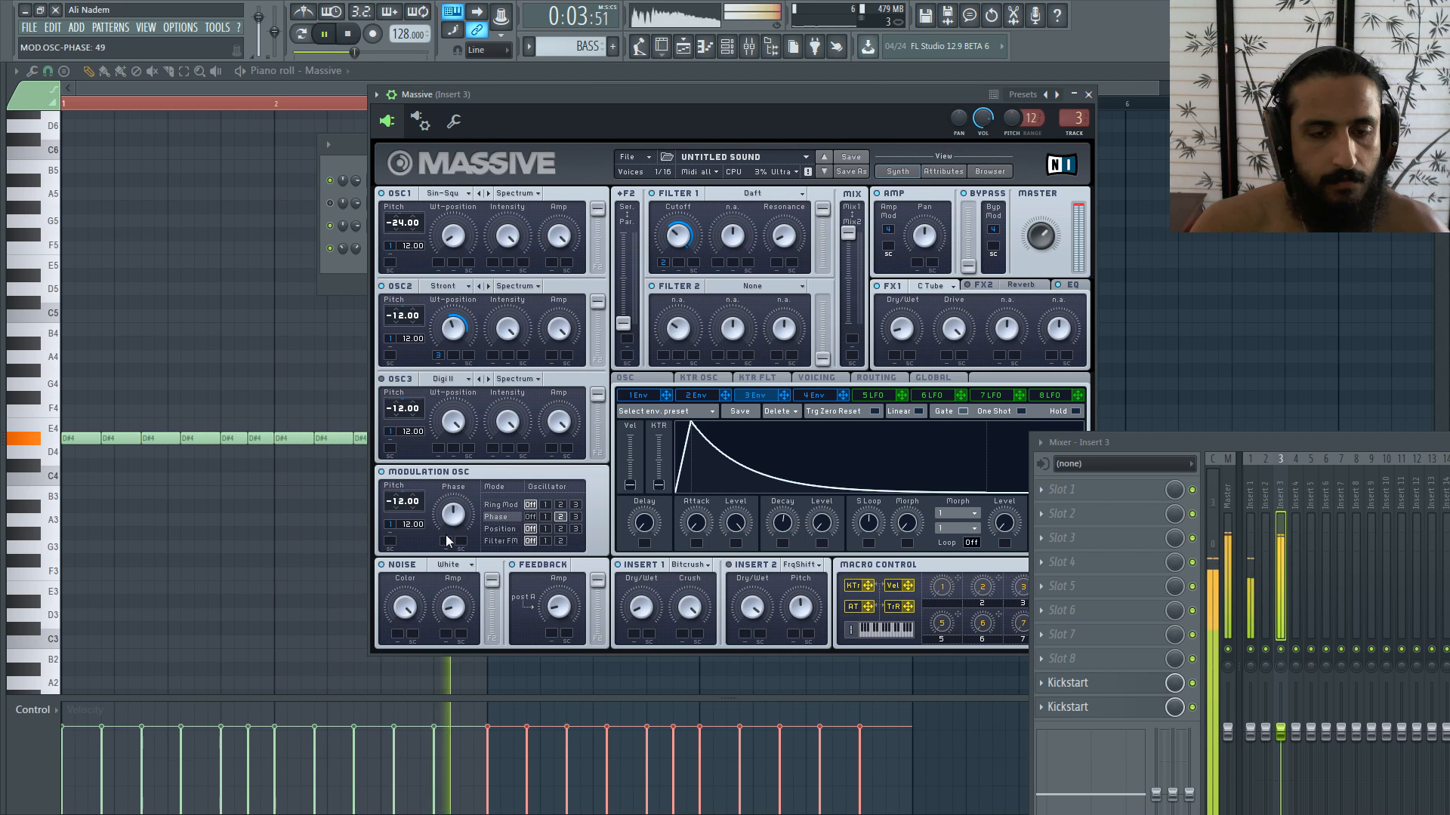
mouse_move(446, 541)
mouse_down()
mouse_move(448, 568)
mouse_move(450, 538)
mouse_up()
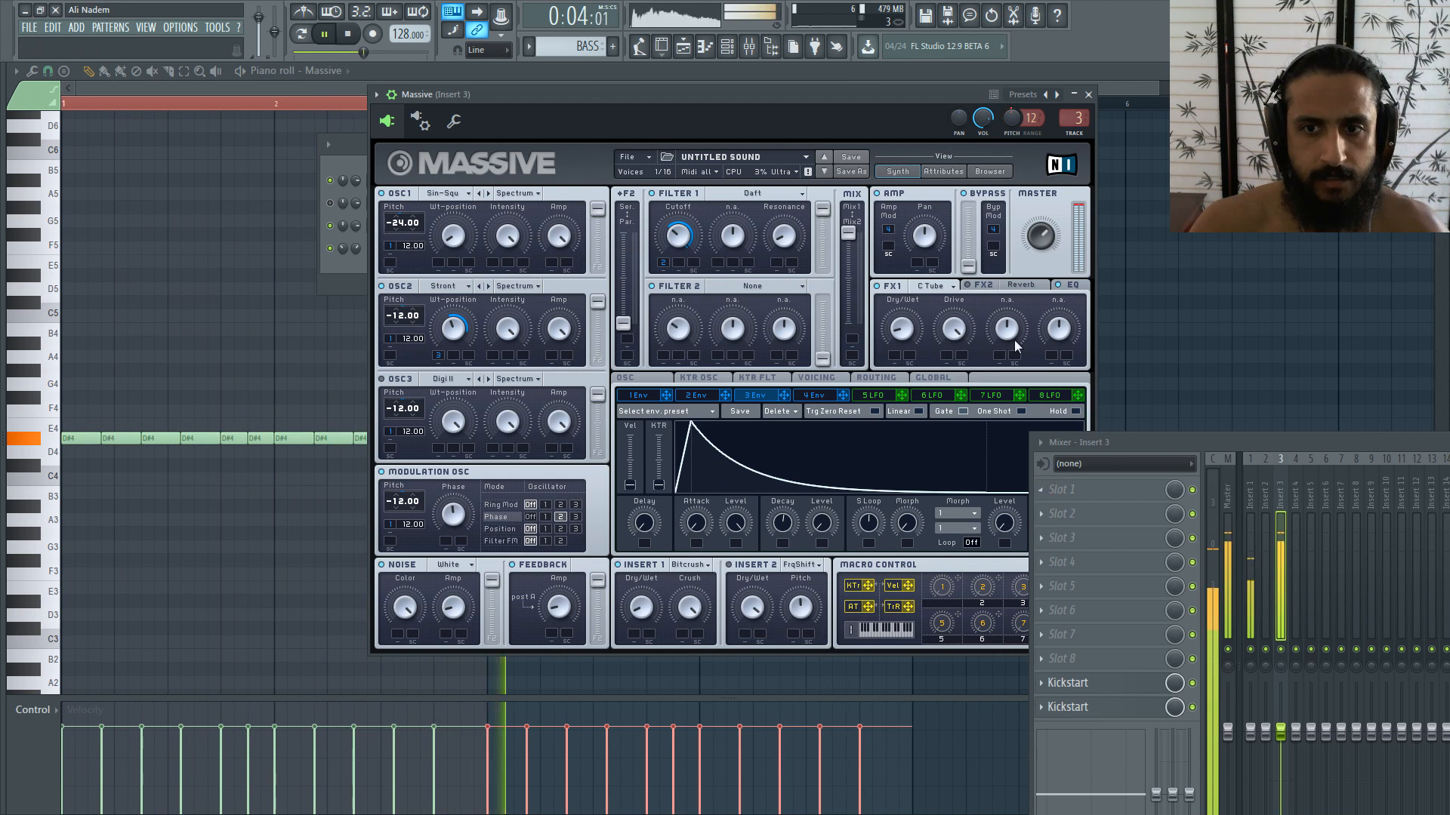
Step: Set Massive's FX2 to Dimension Expander and adjust its Size amount
click(1027, 290)
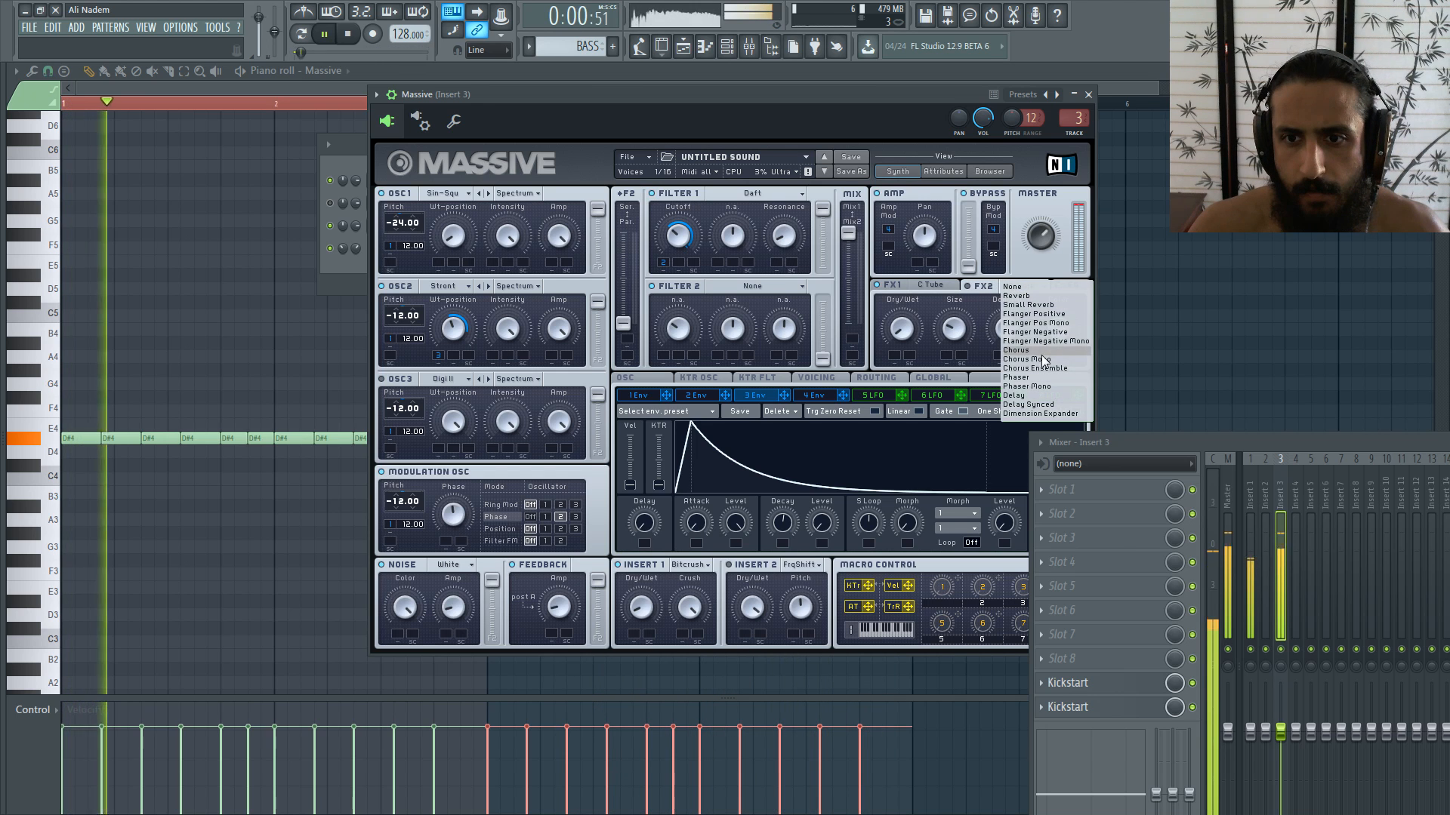
click(1041, 413)
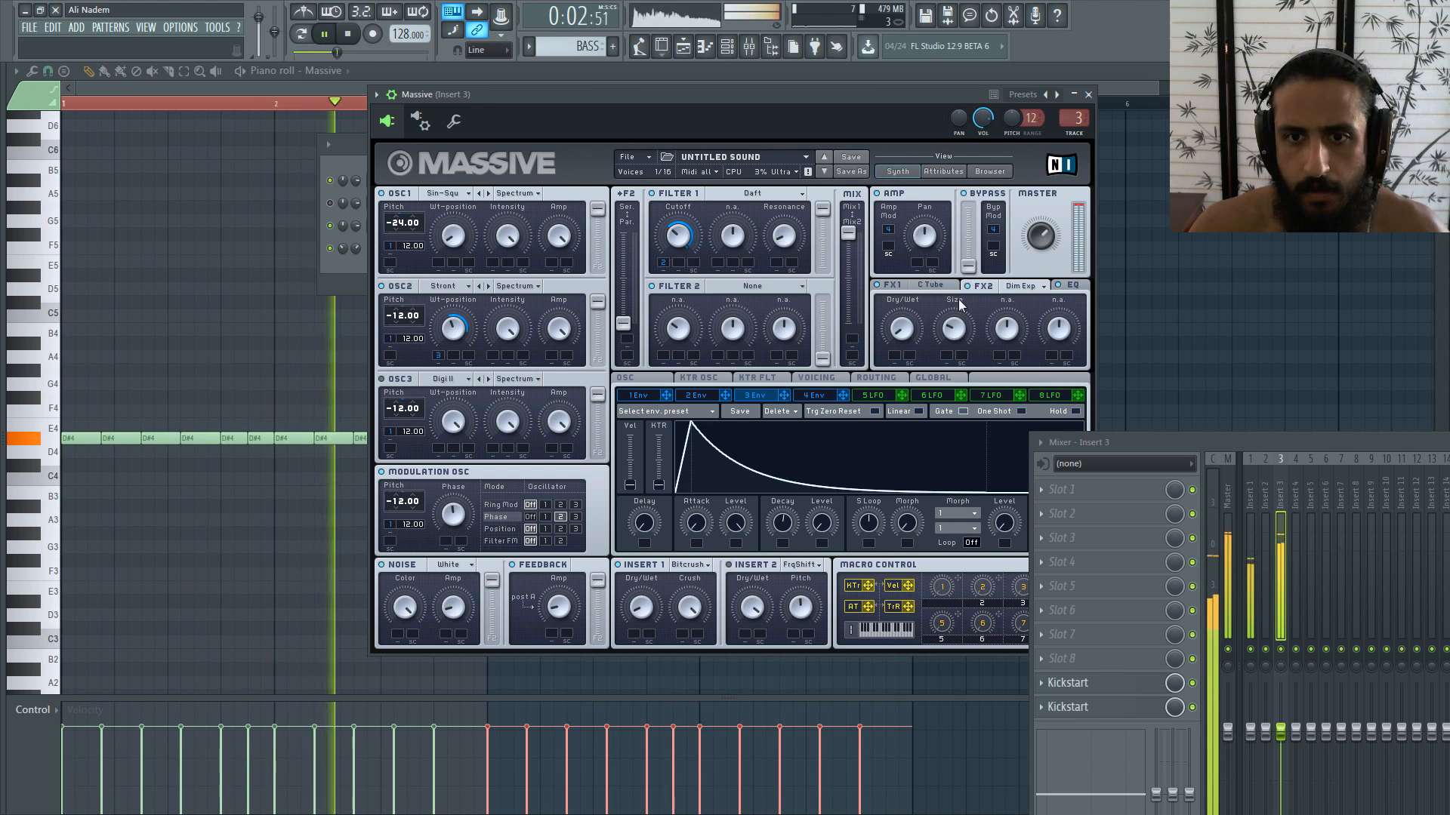
drag(957, 335, 957, 334)
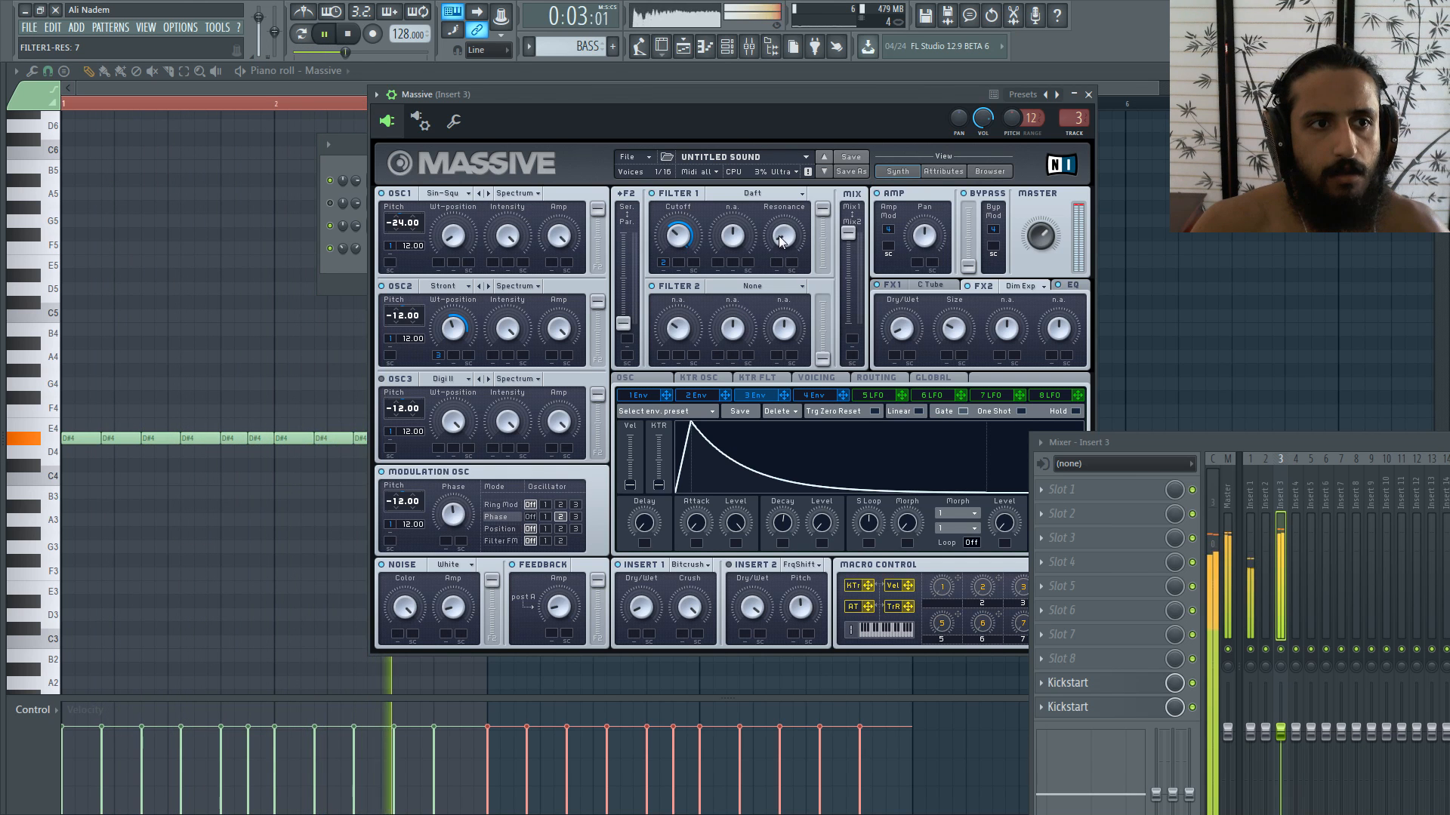
Step: Set the EQ's low shelf boost to 51 and Massive's master volume to 62
click(1072, 286)
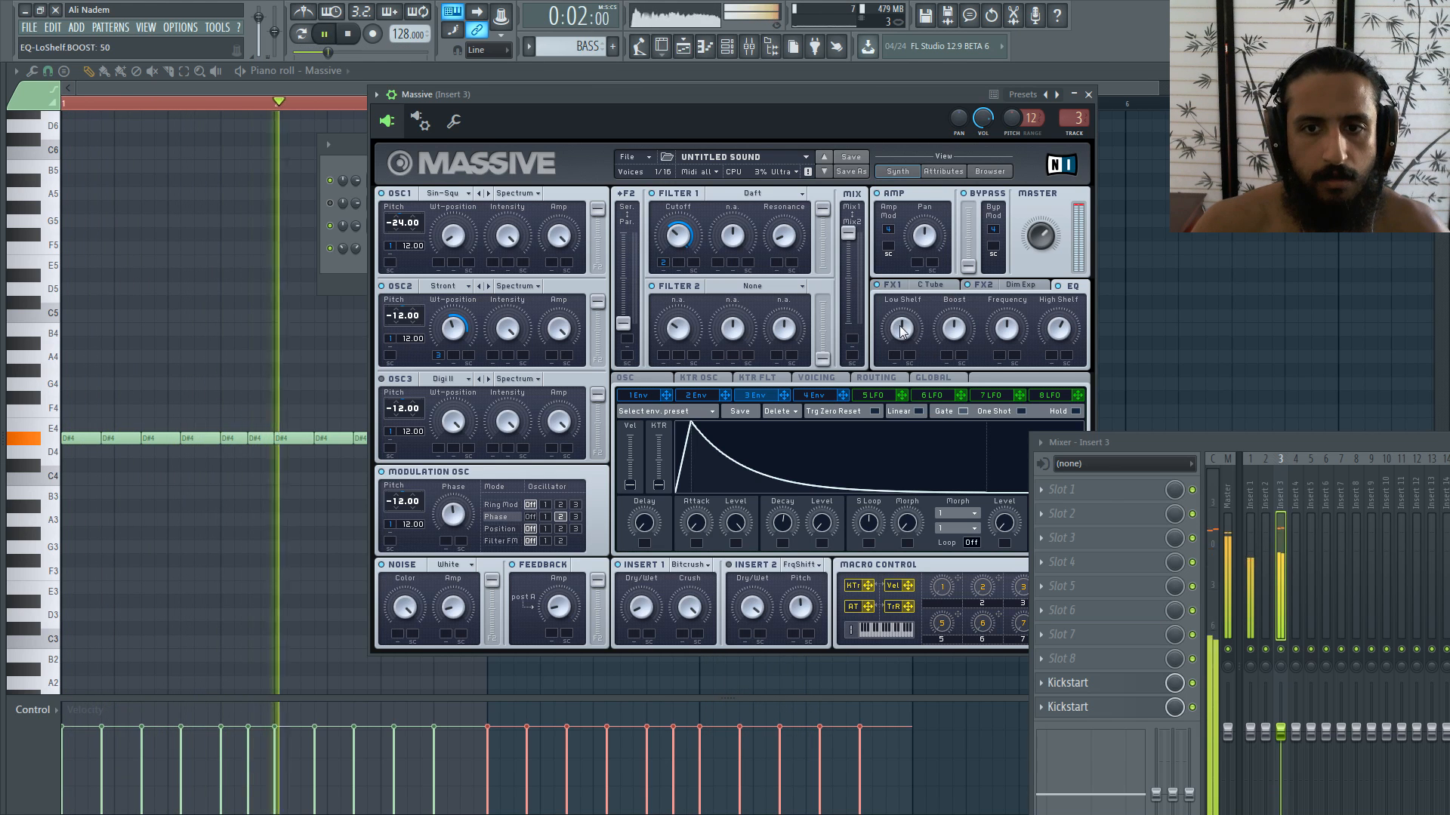
drag(899, 326, 900, 324)
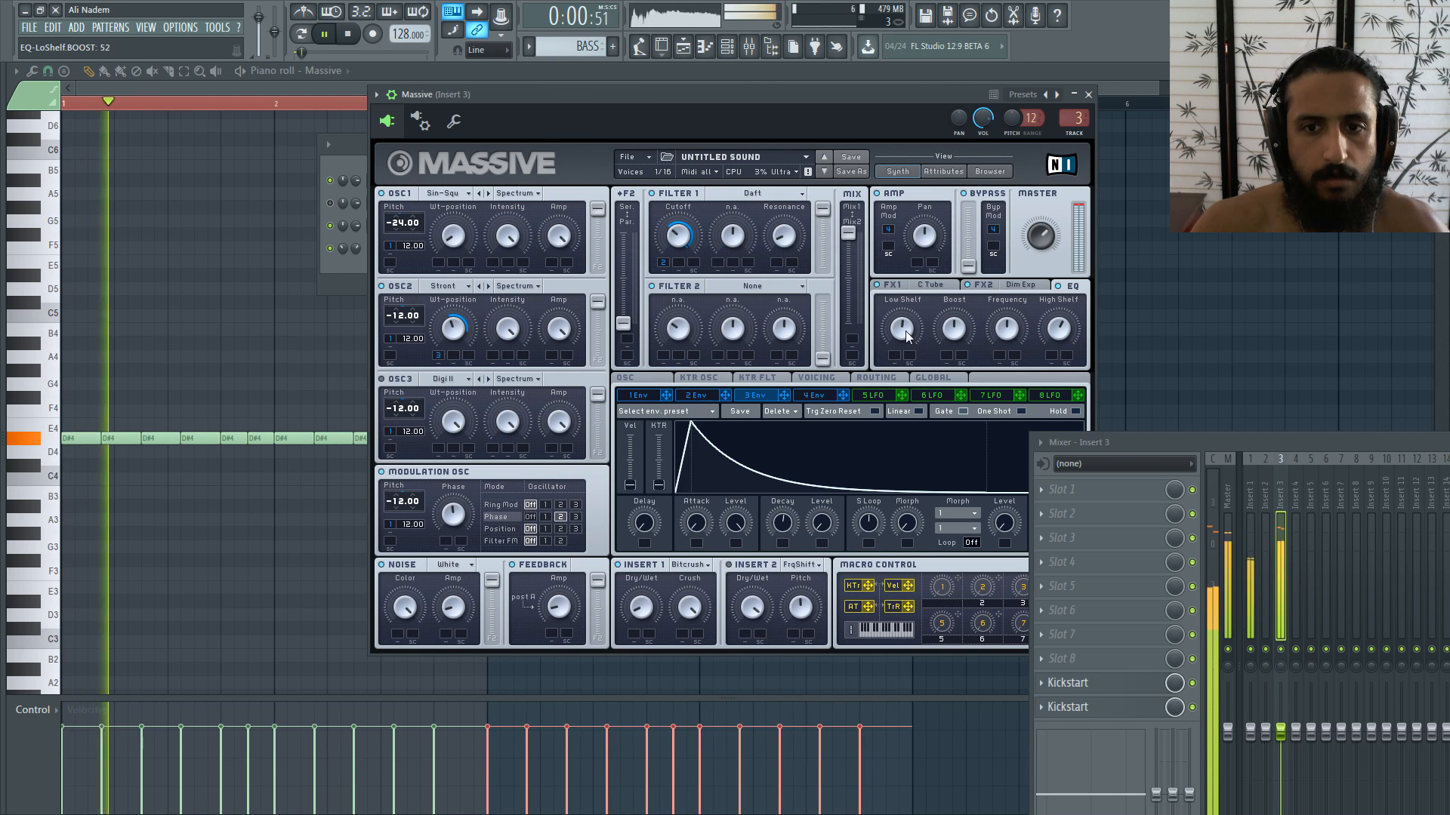
drag(904, 331, 904, 332)
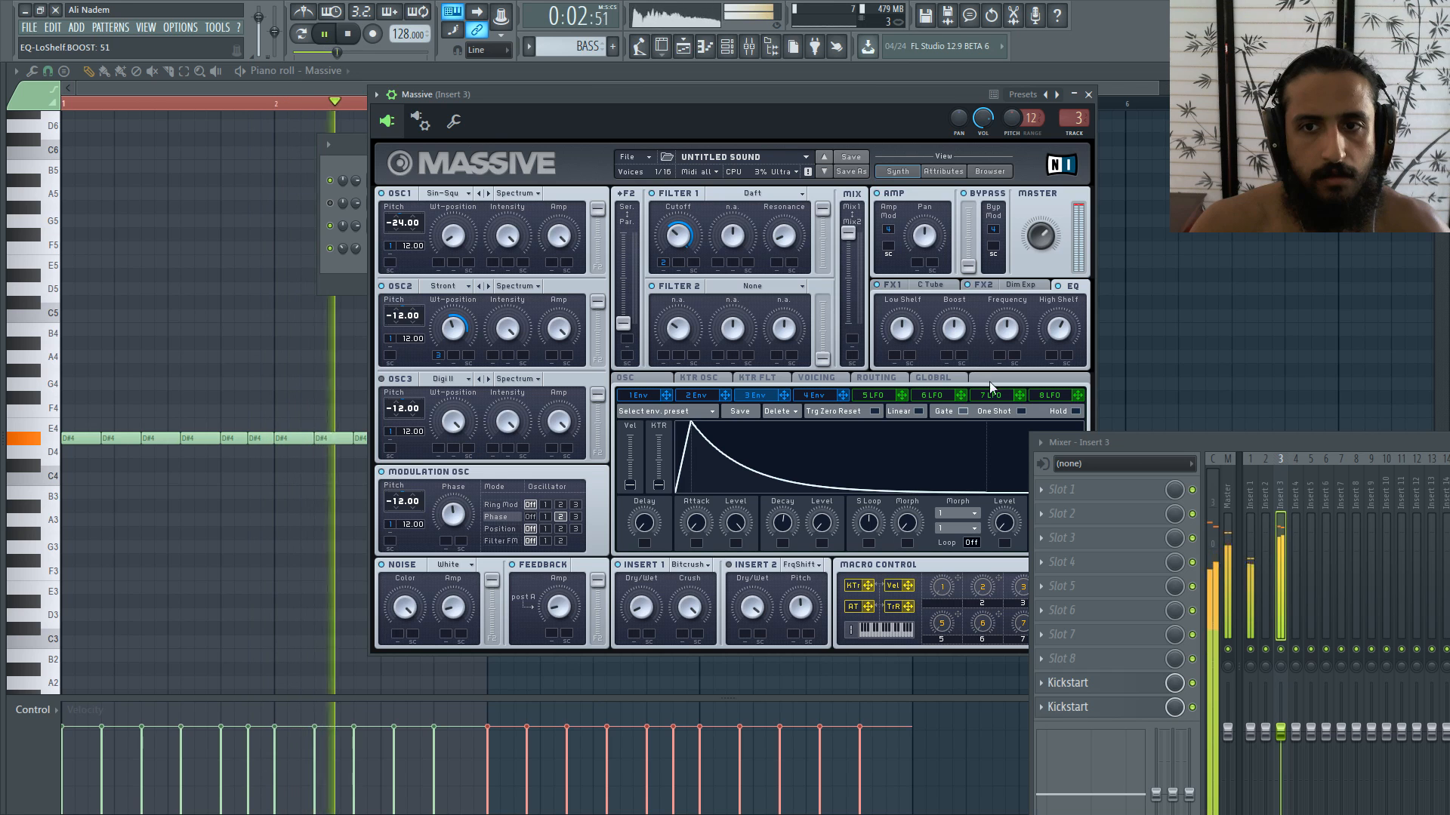
scroll(1041, 277, up, 2)
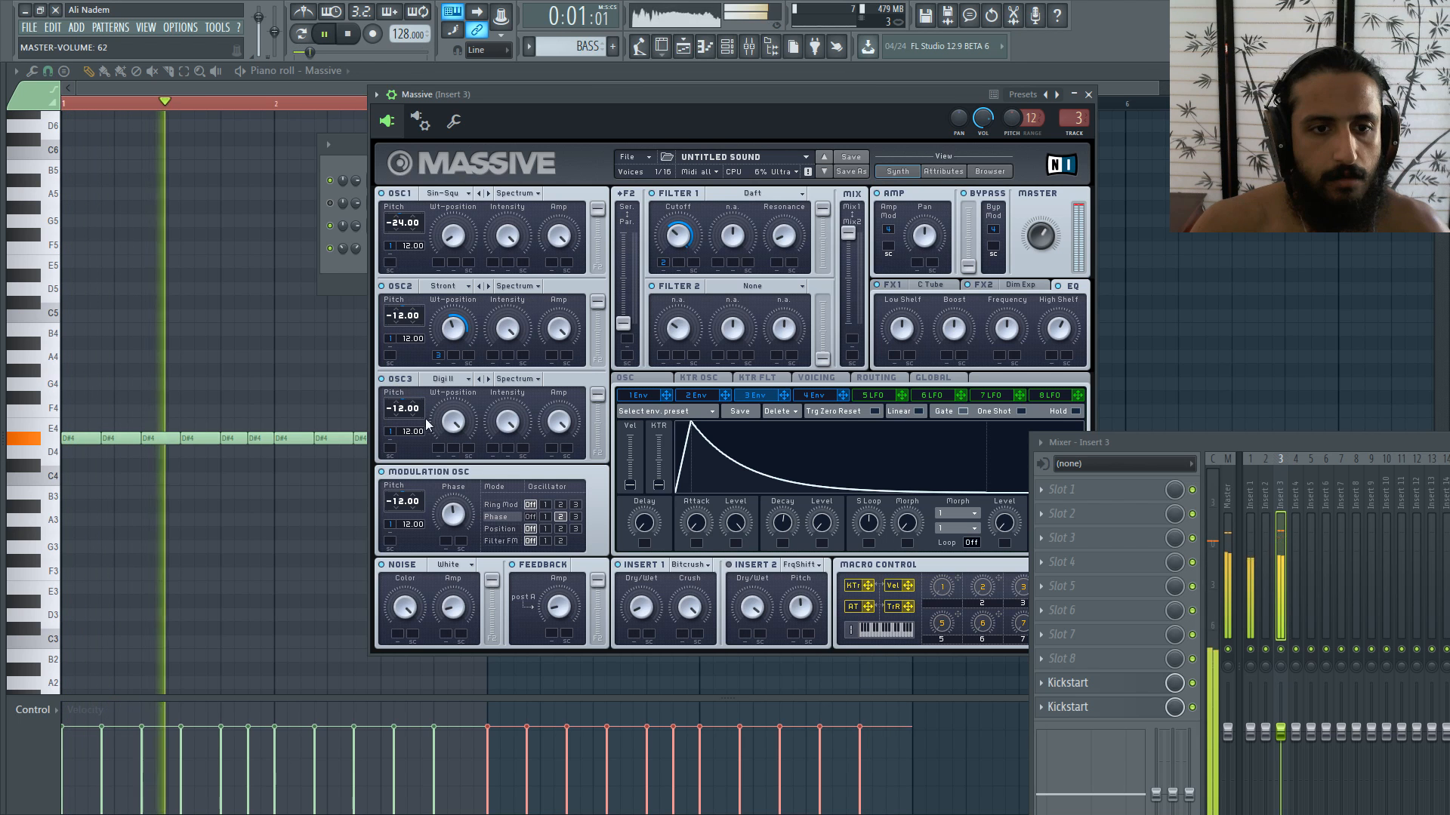
Step: Switch OSC3's wavetable to Arctic and display the general oscillator settings
click(488, 378)
click(488, 378)
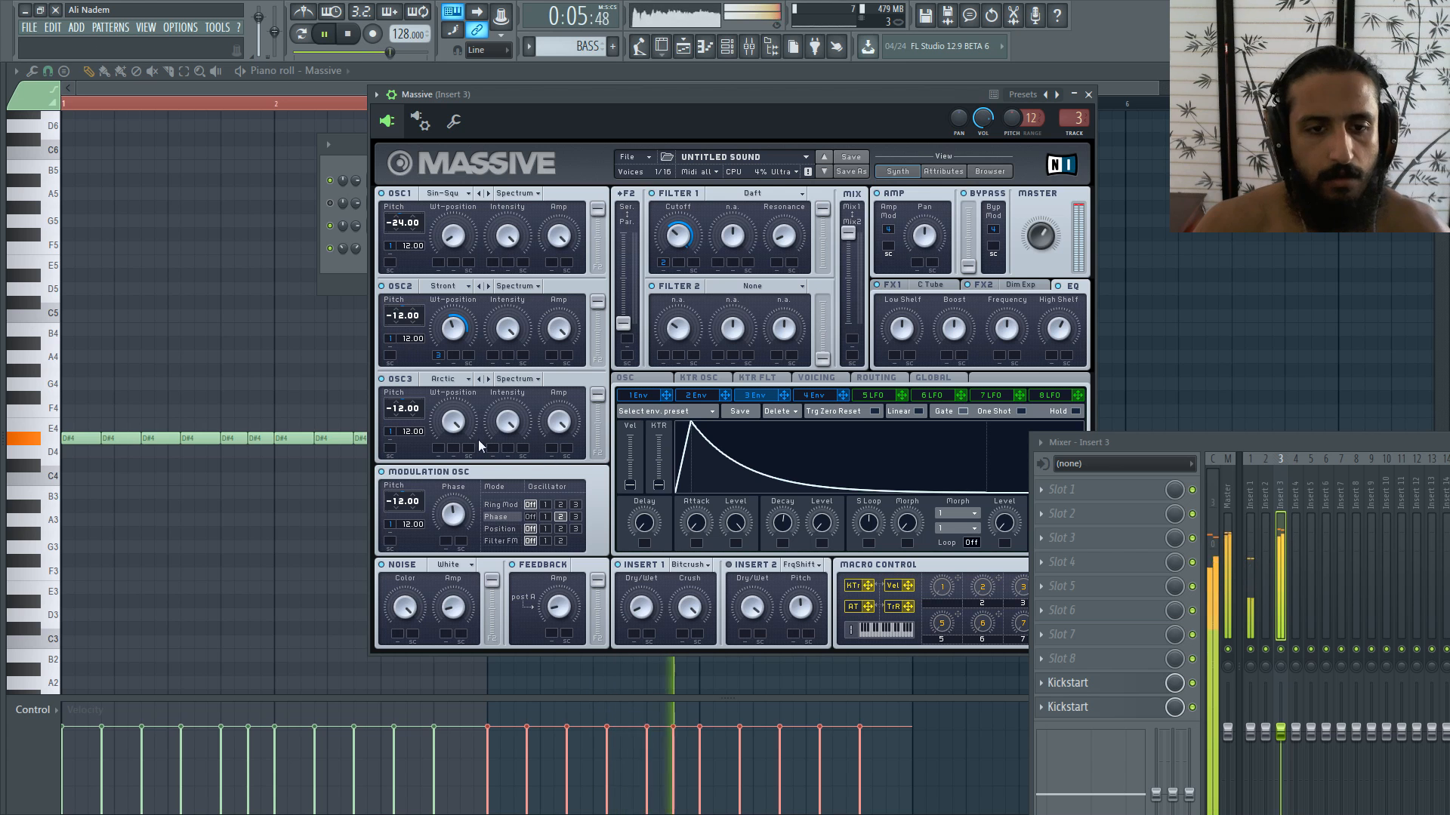
click(645, 380)
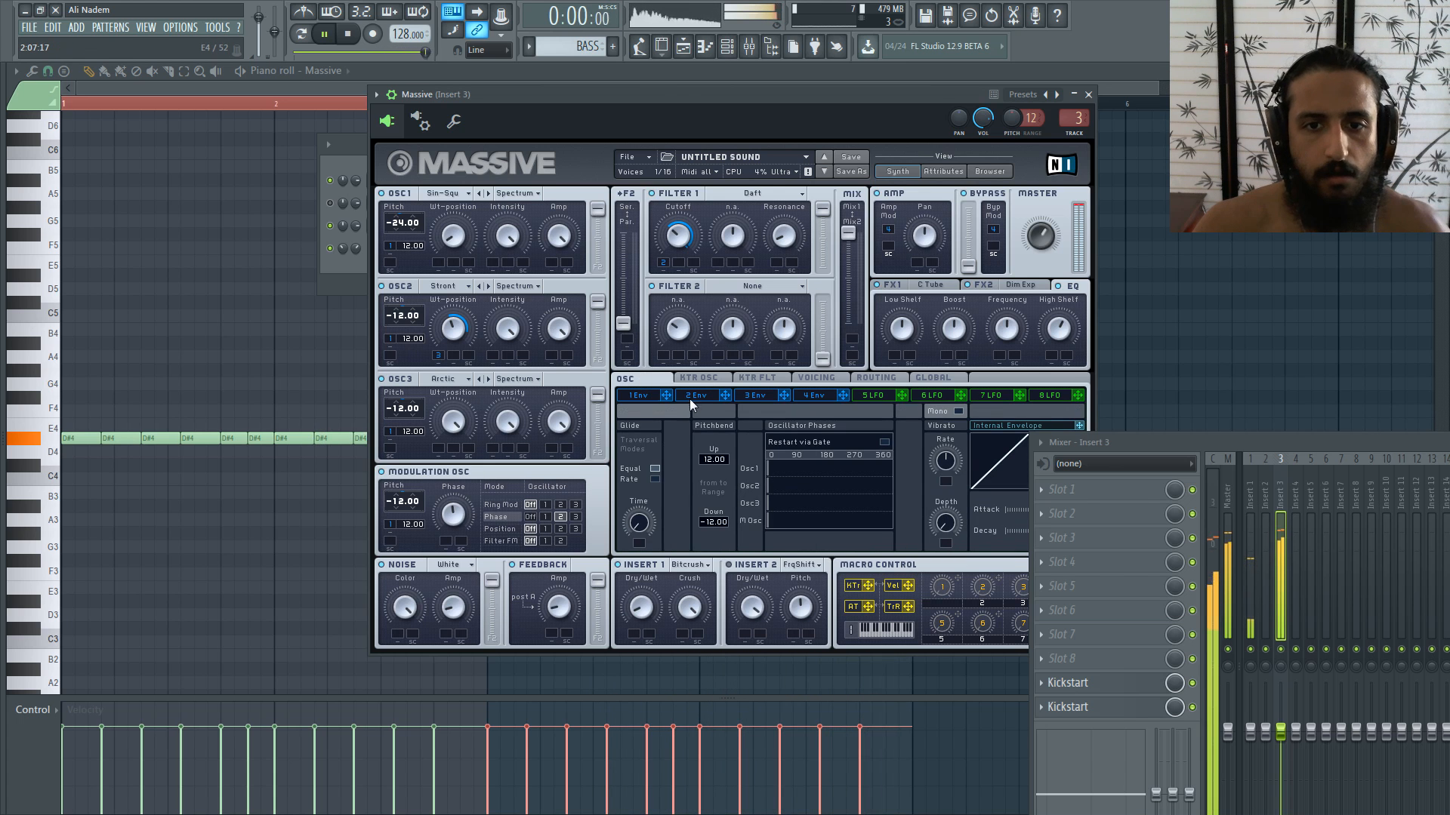
Step: Show the channel rack, stop playback and load Sausage Fattener into slot 2 of mixer Insert 3
click(727, 47)
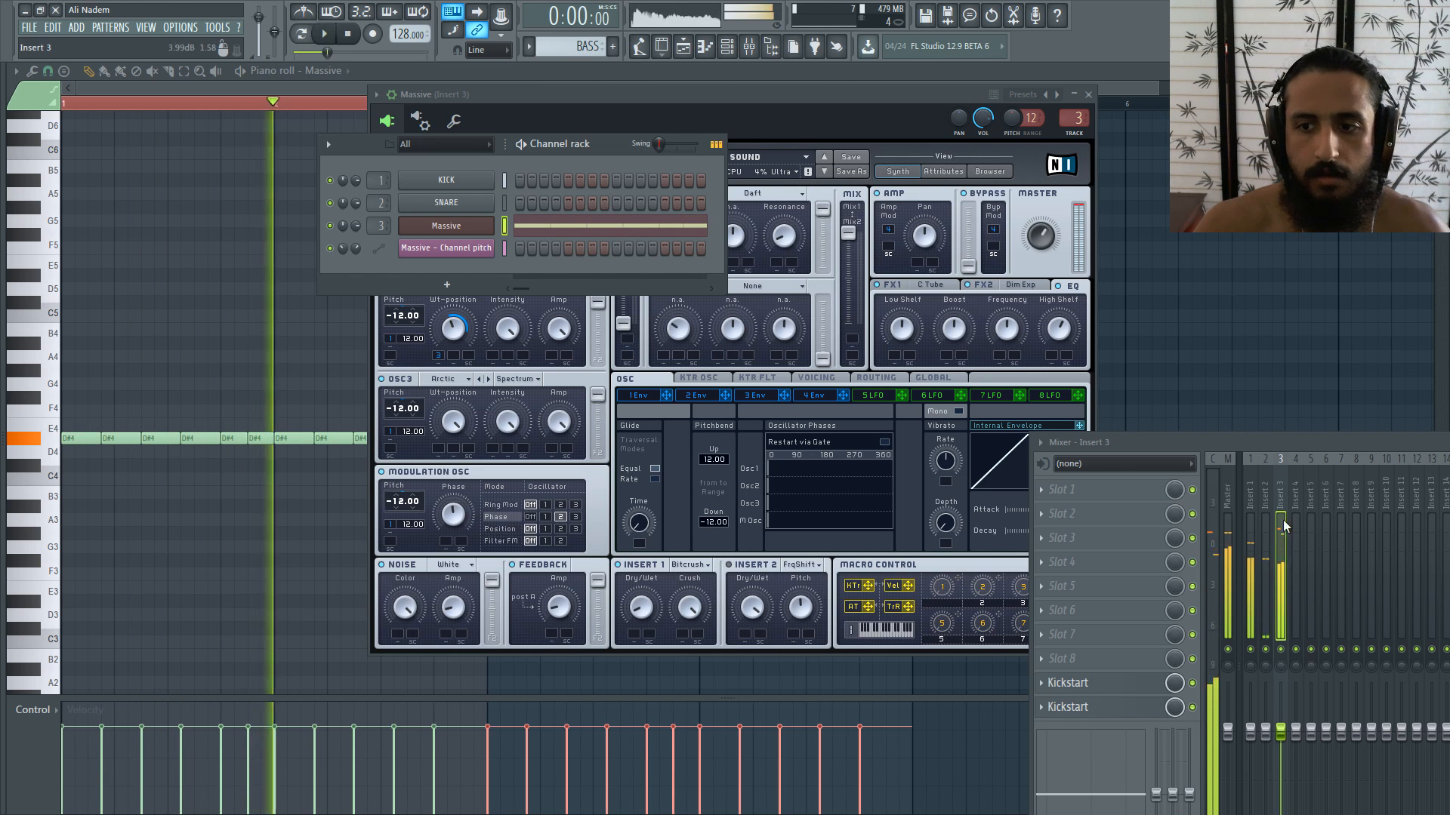
key(space)
click(1266, 494)
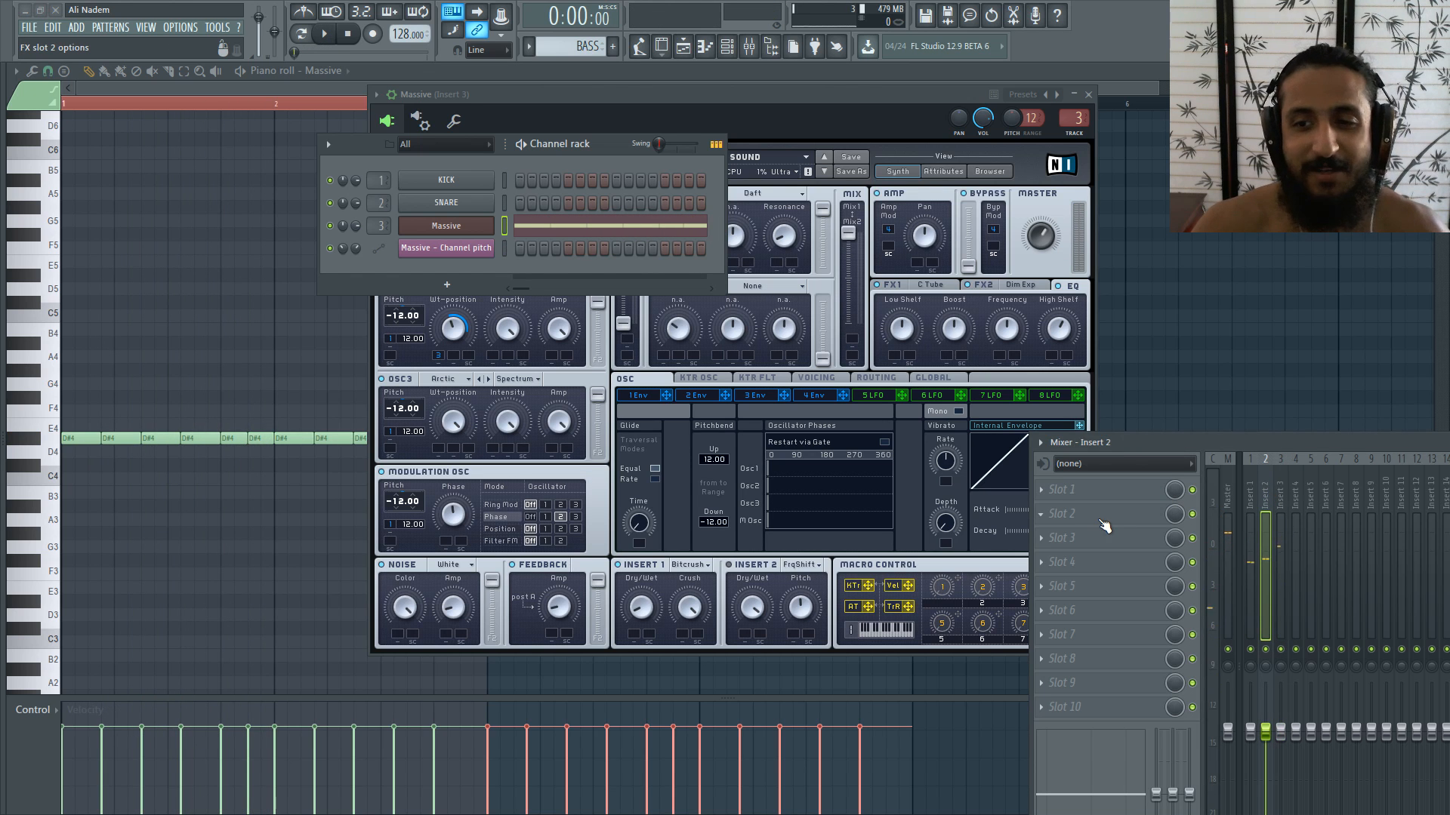
click(1282, 482)
click(1057, 517)
mouse_move(1072, 490)
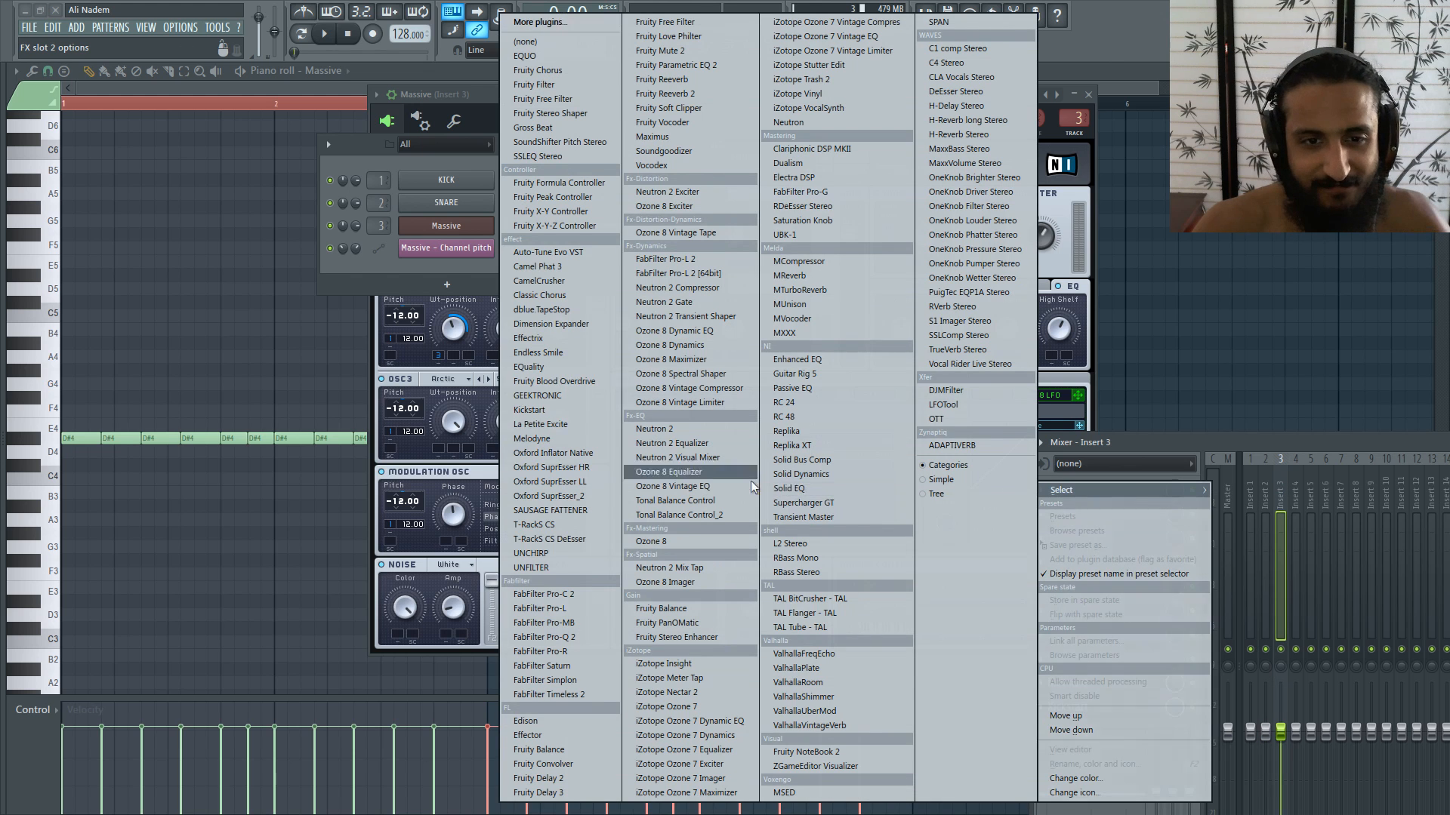
click(562, 511)
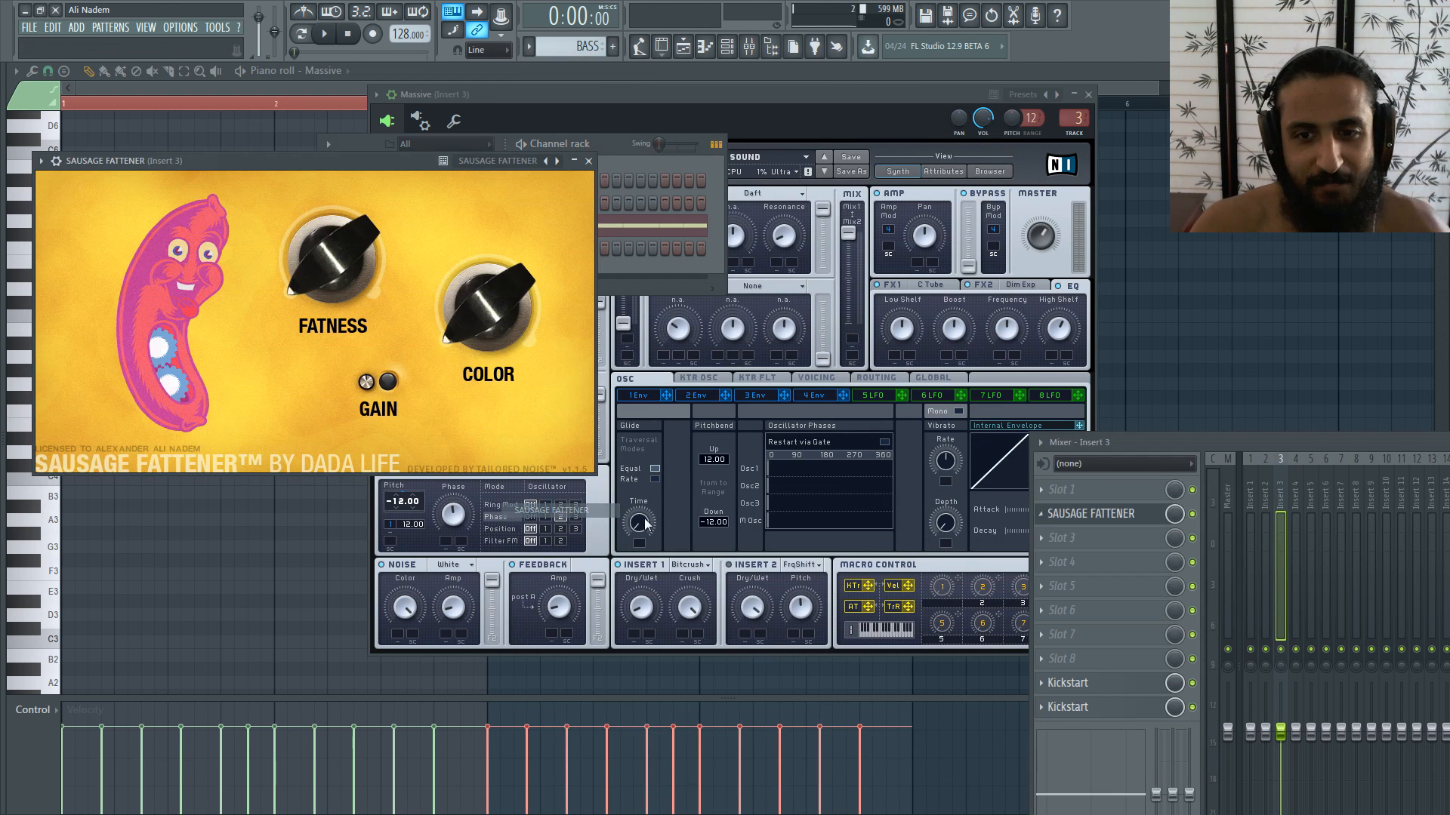
click(589, 162)
Step: Load Sausage Fattener into slot 2 of both mixer Insert 1 and Insert 2
key(Left)
key(Left)
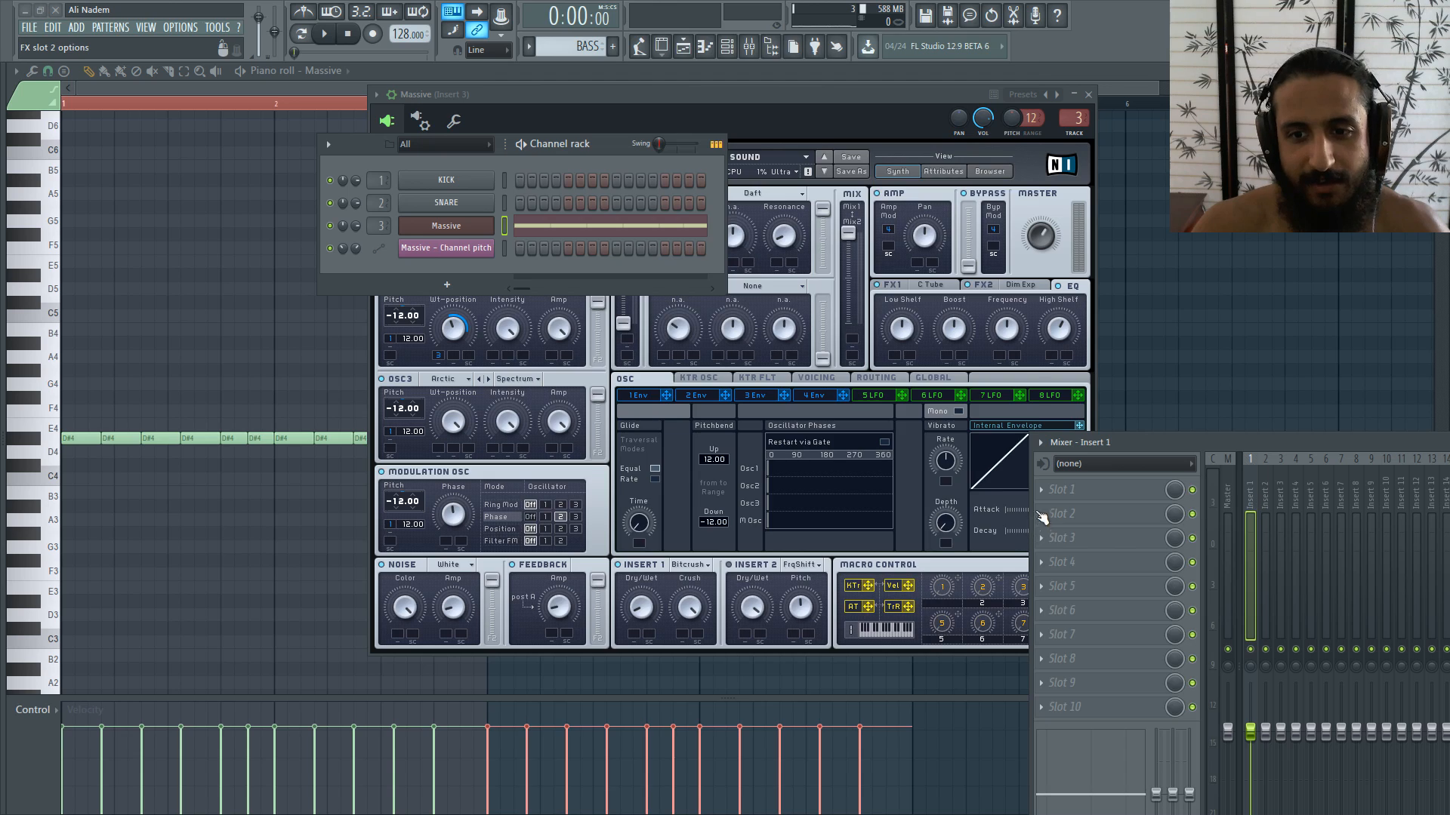
click(1042, 516)
mouse_move(1065, 490)
click(563, 512)
click(1265, 501)
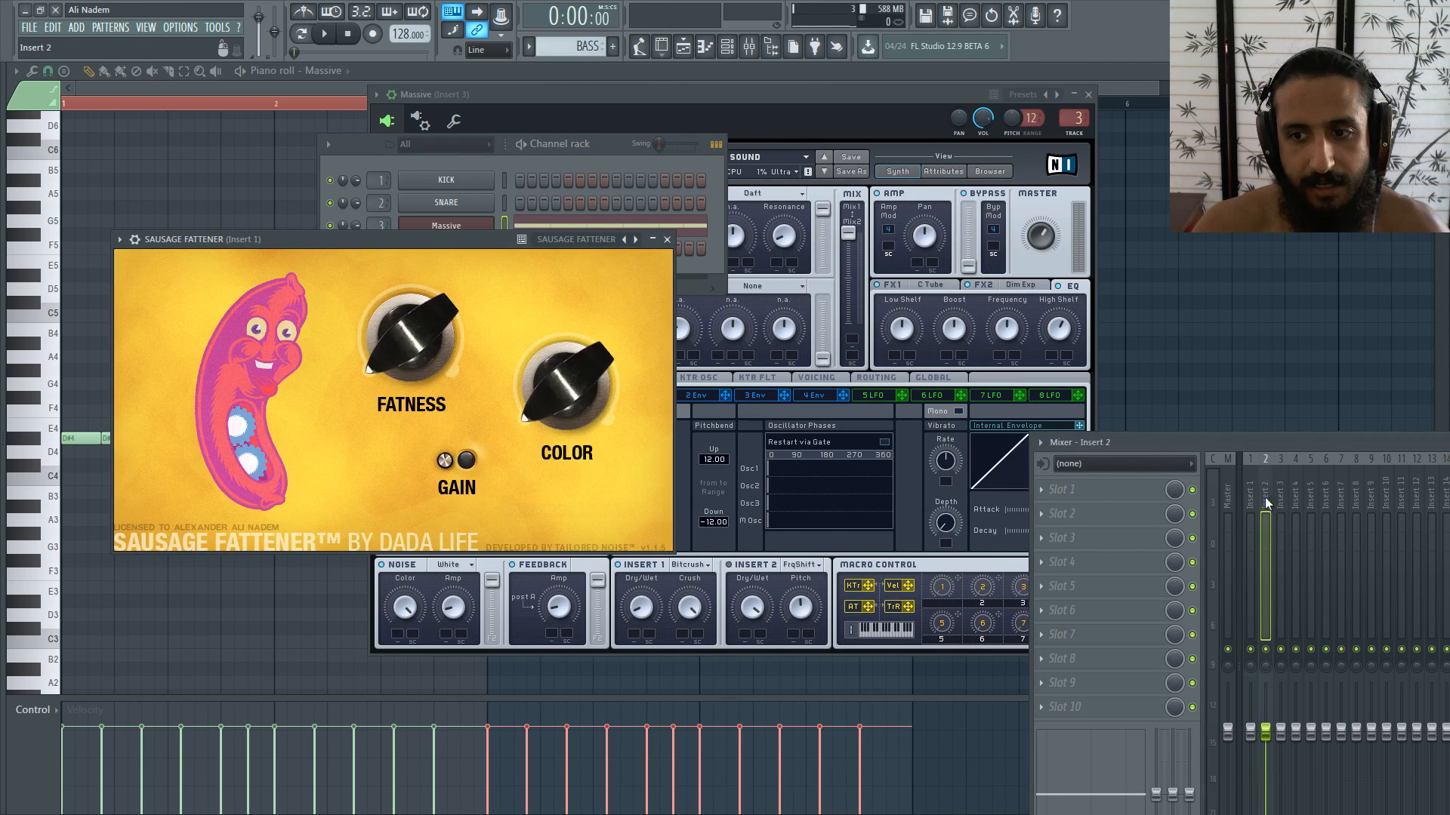
click(1042, 509)
click(561, 512)
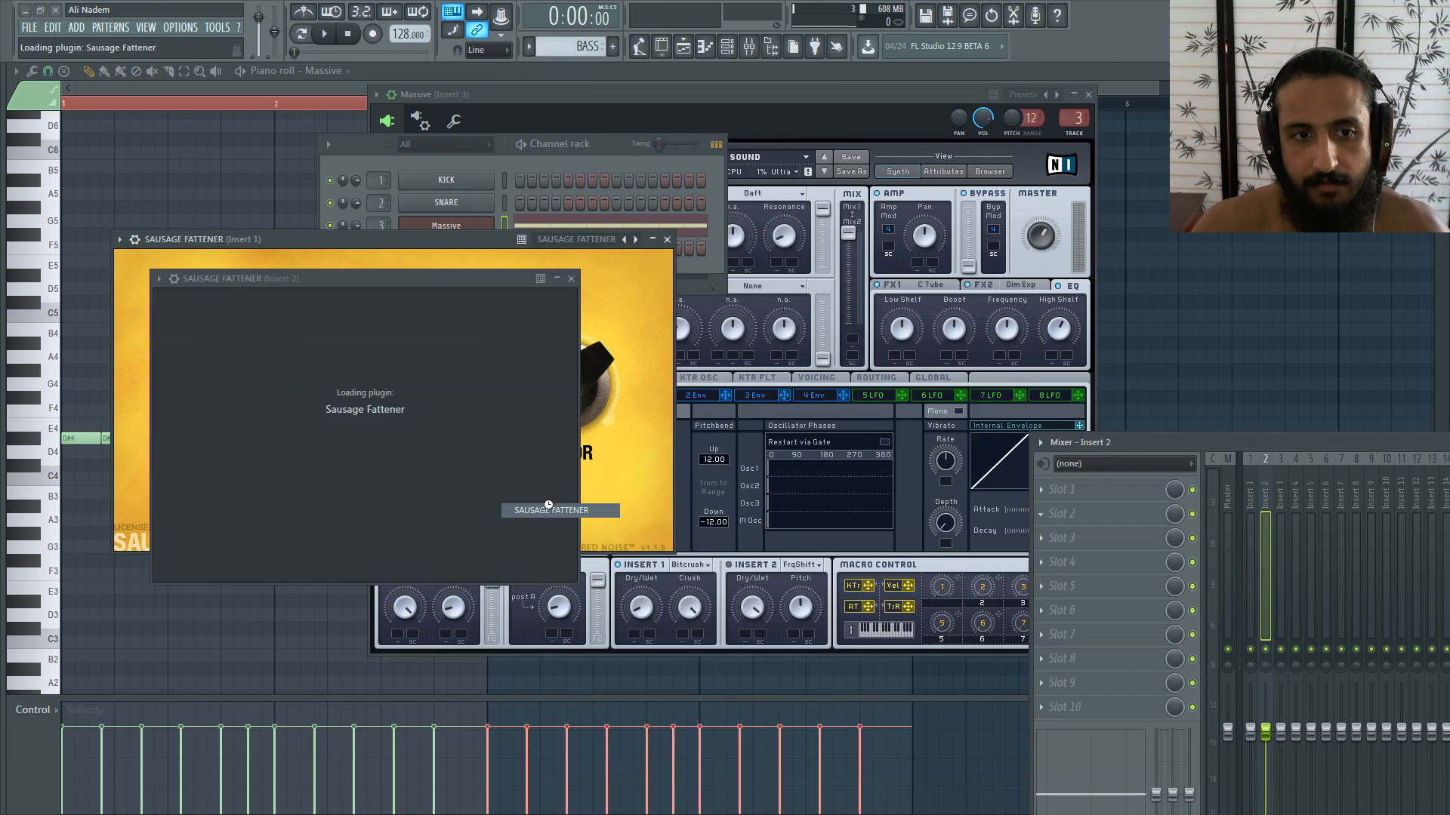
Step: Play back the pattern, set Fatness to 14% in Insert 1's Sausage Fattener and close both plugin windows
key(space)
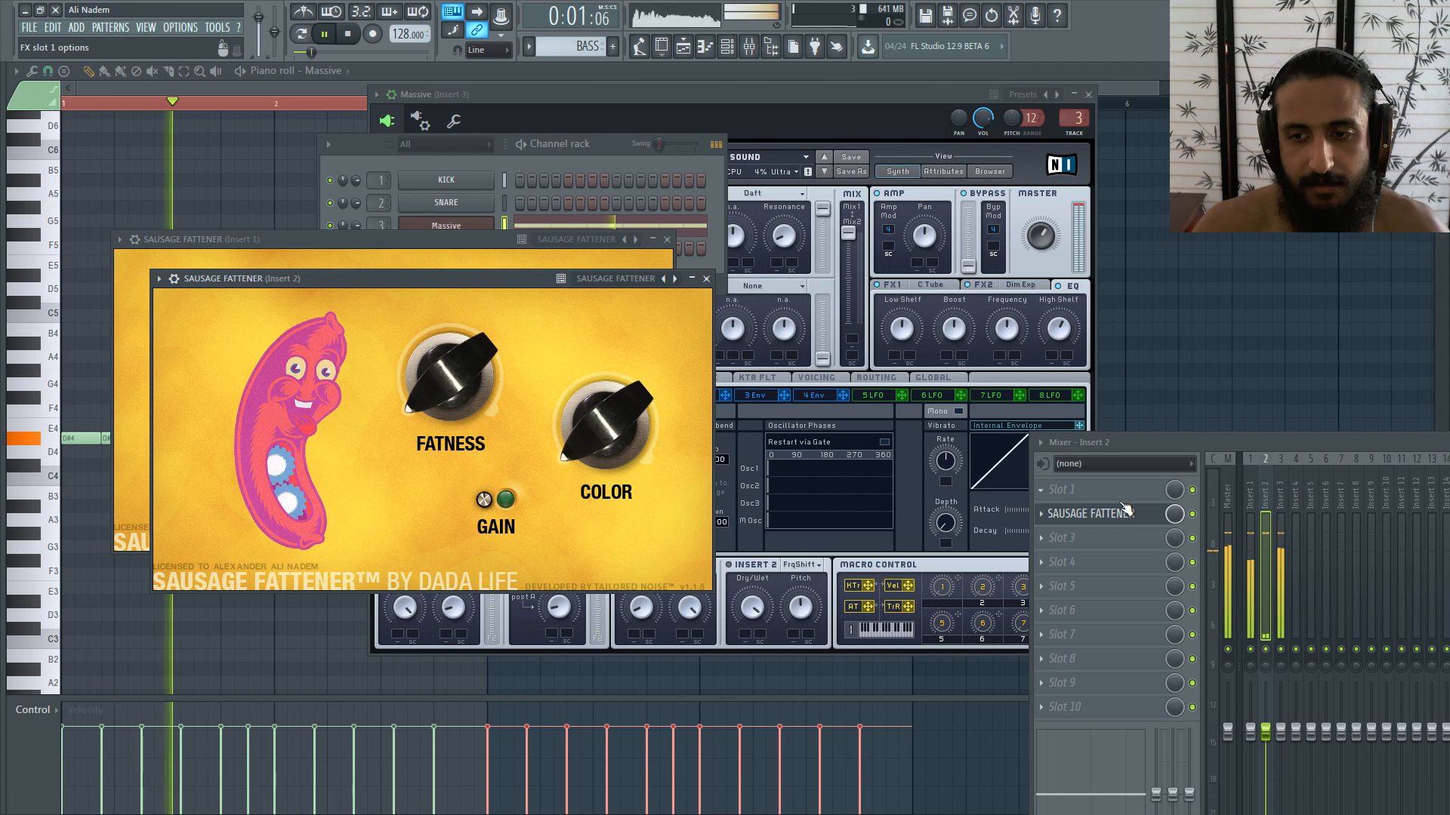
click(442, 368)
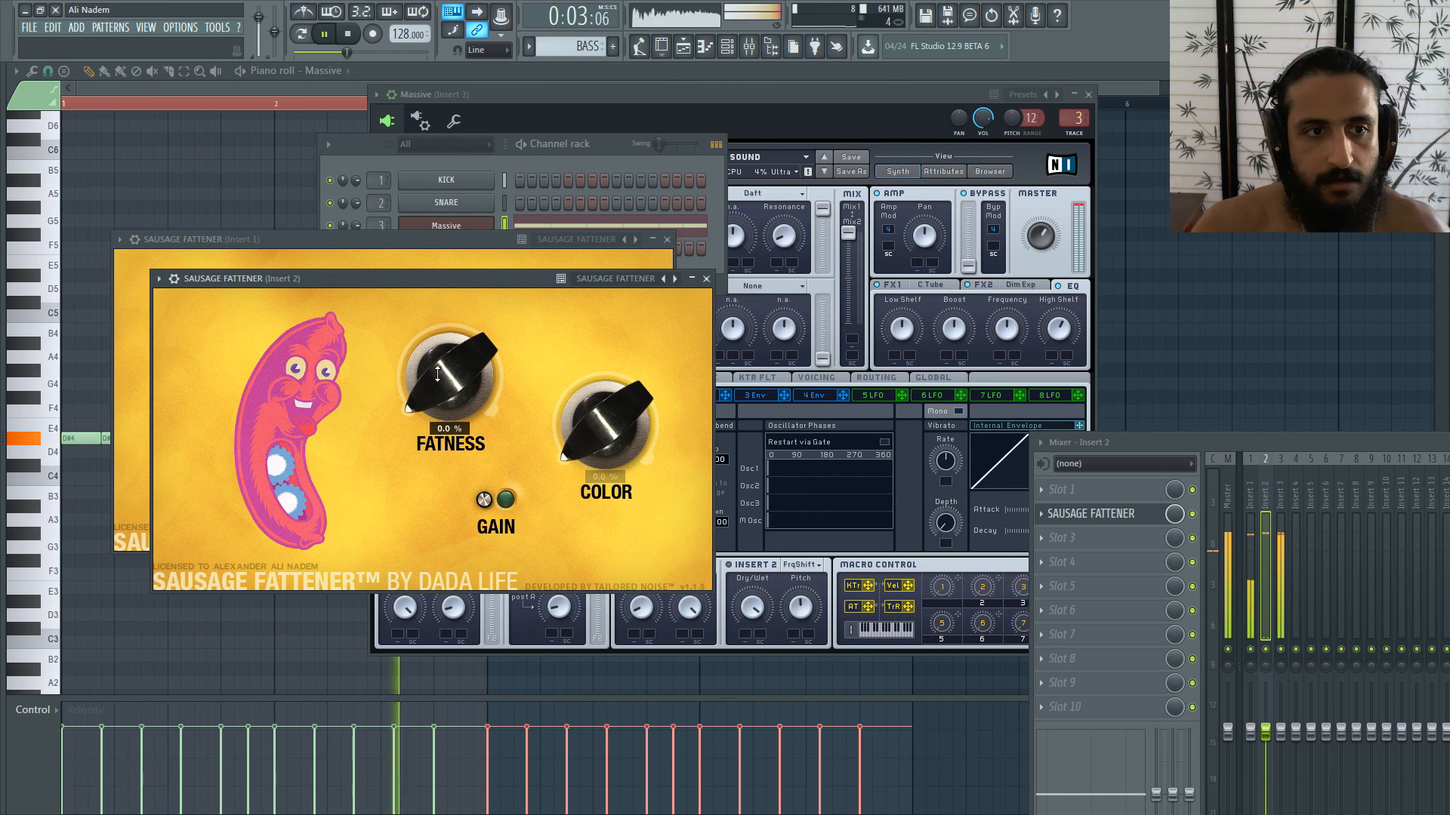
click(369, 257)
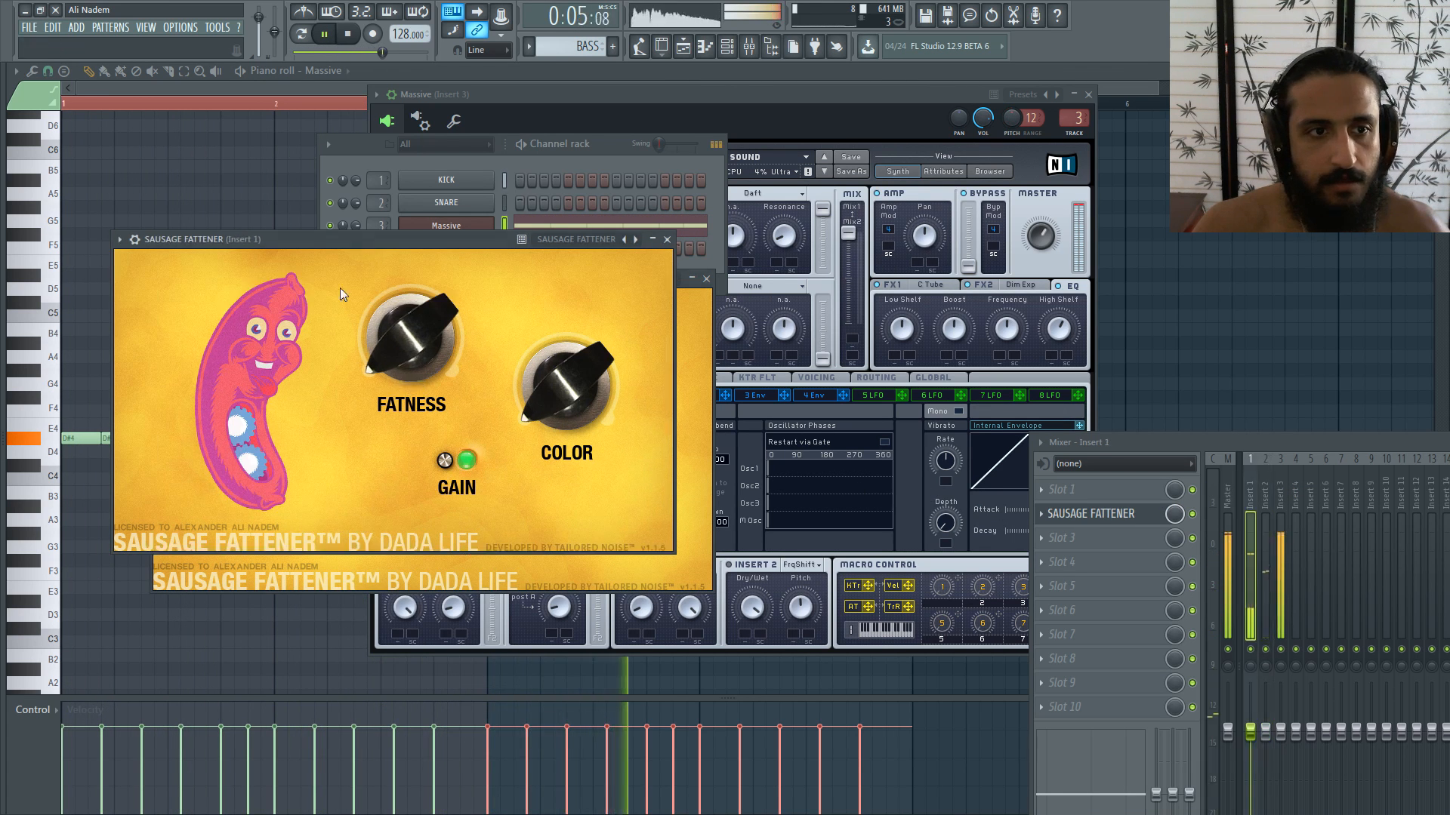
drag(415, 332, 418, 300)
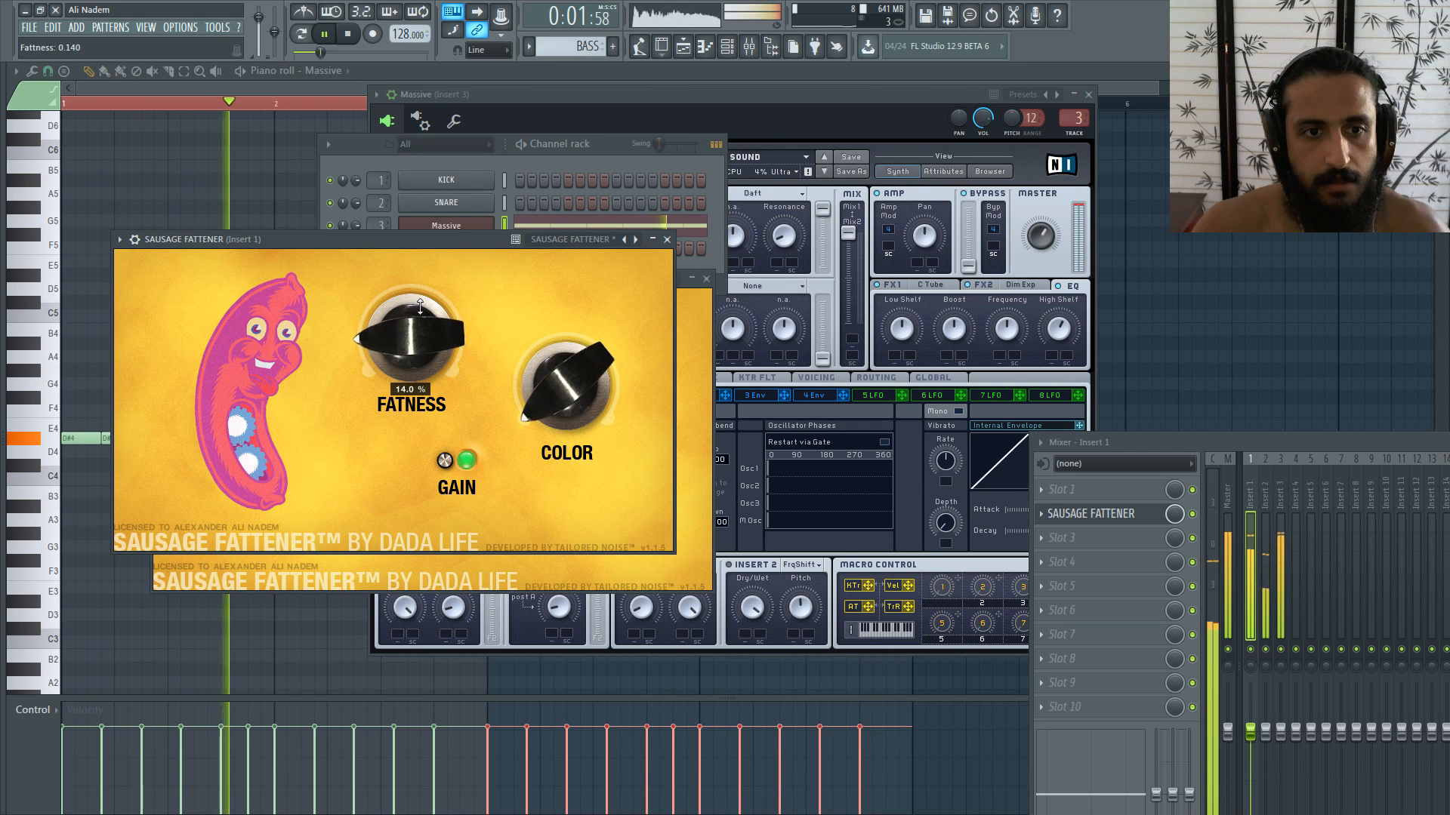
click(667, 239)
click(706, 279)
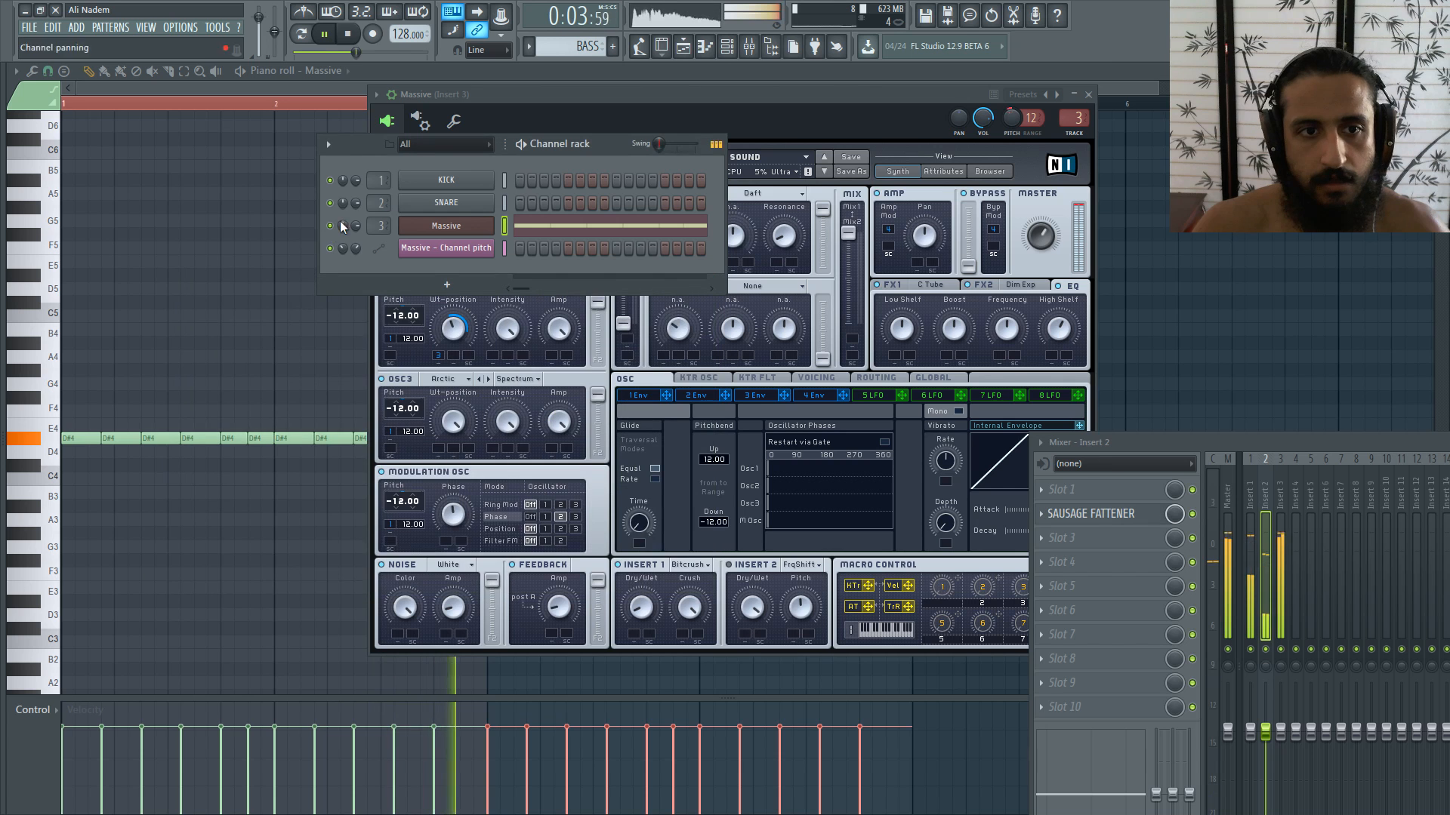
Step: Set Insert 3's Sausage Fattener to 2% Fatness and about -0.5 dB Gain, and close its window
click(1280, 597)
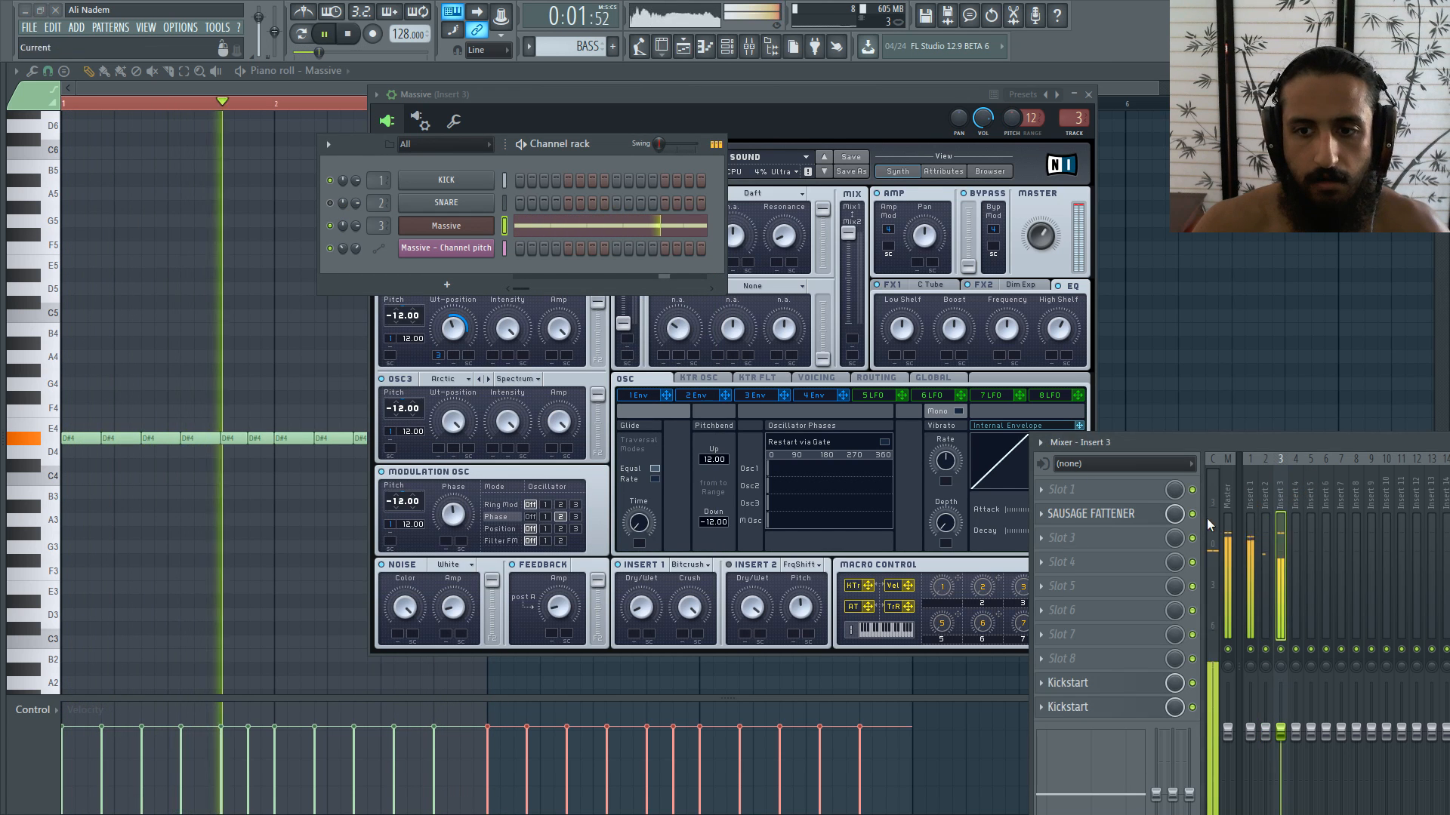
click(1090, 514)
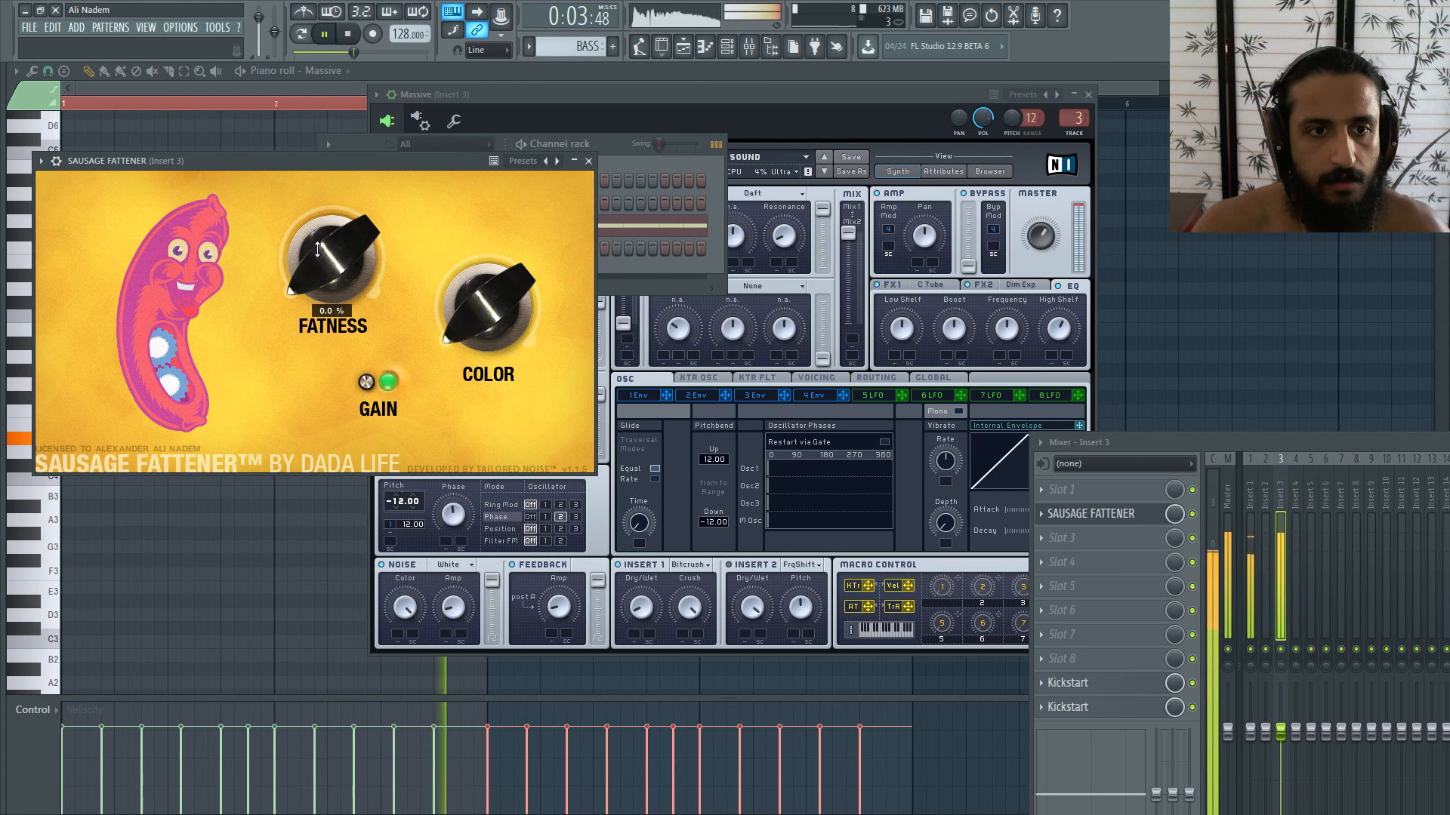
scroll(367, 385, down, 1)
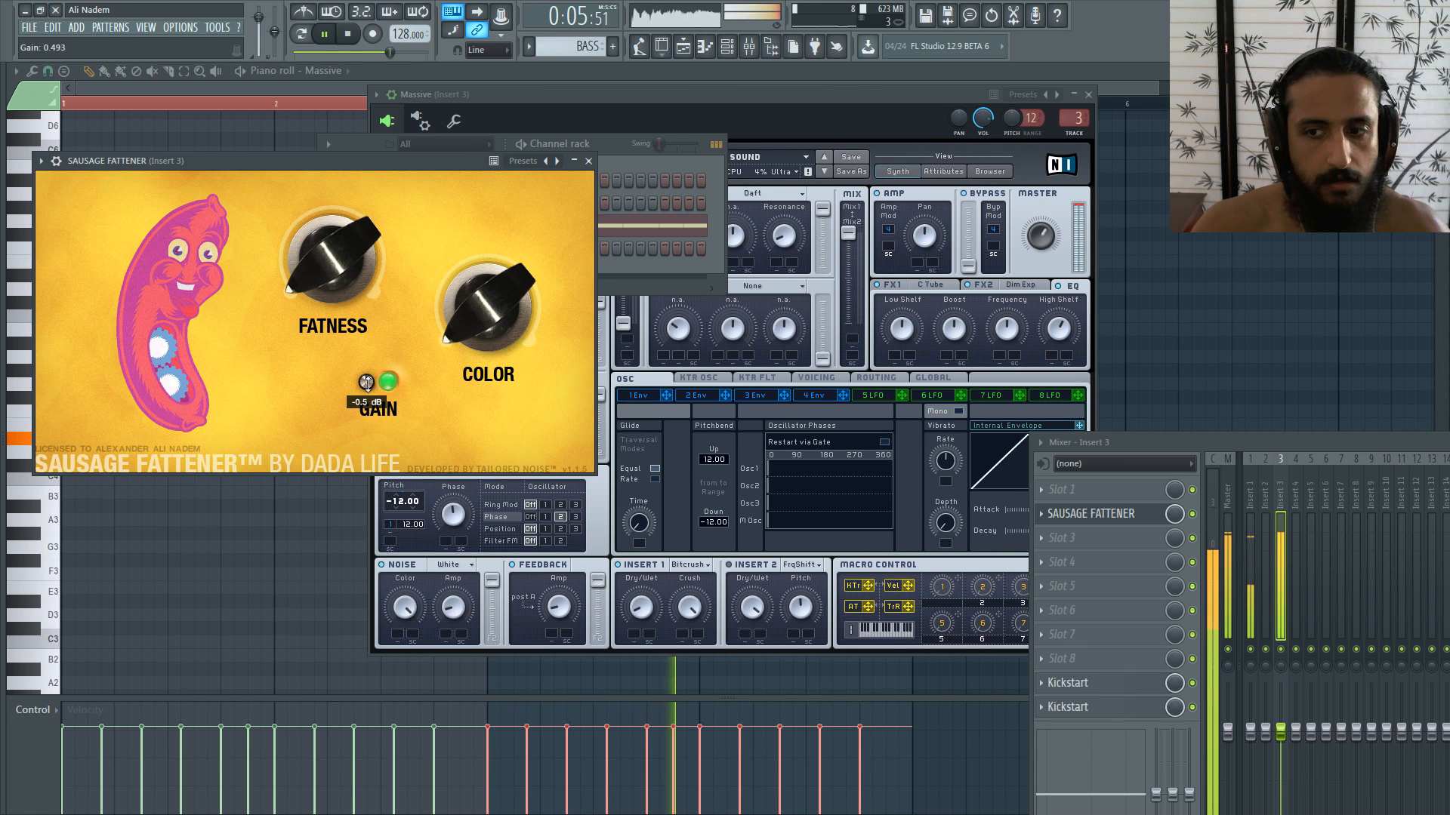
scroll(367, 385, down, 1)
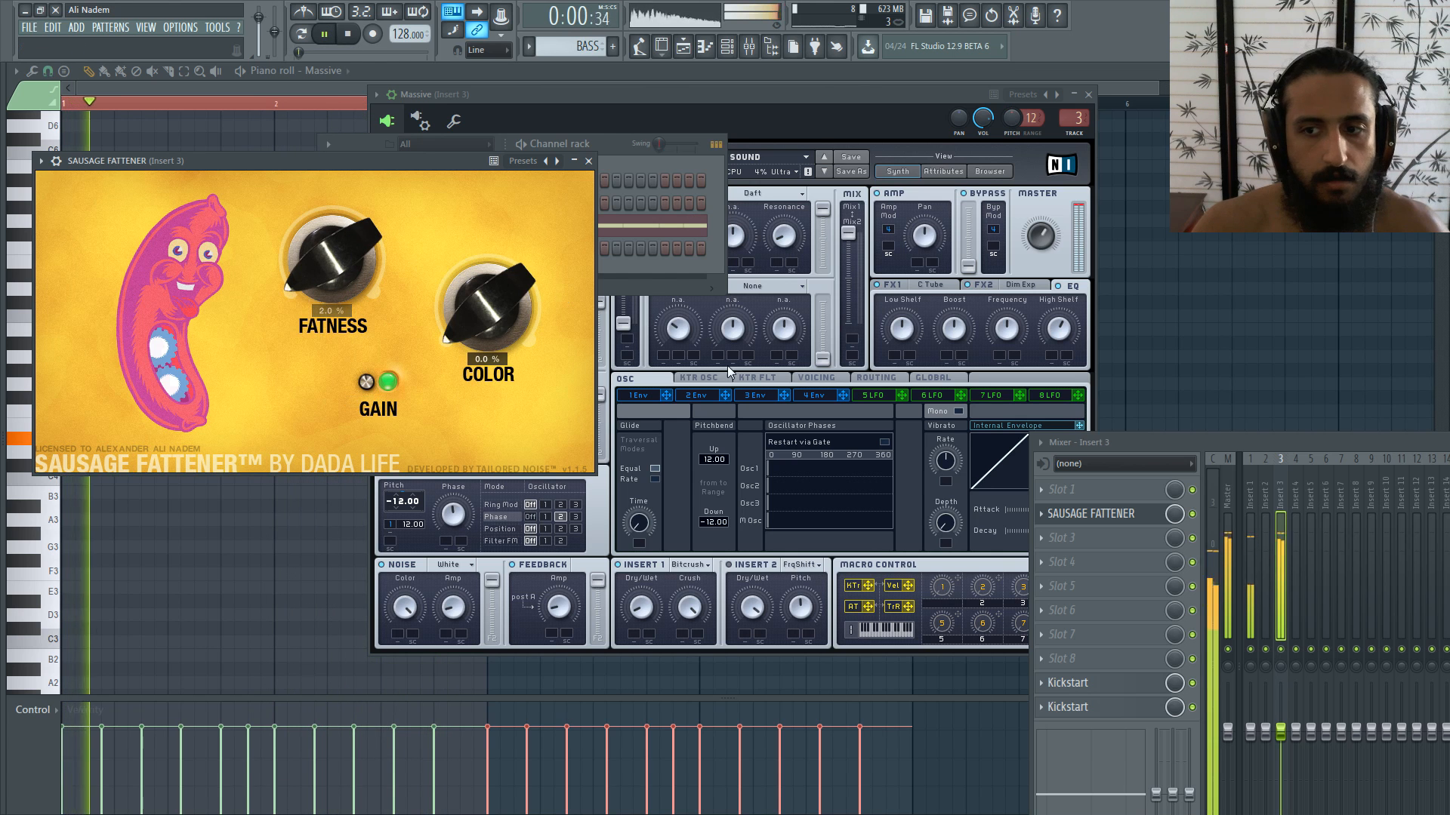
click(588, 160)
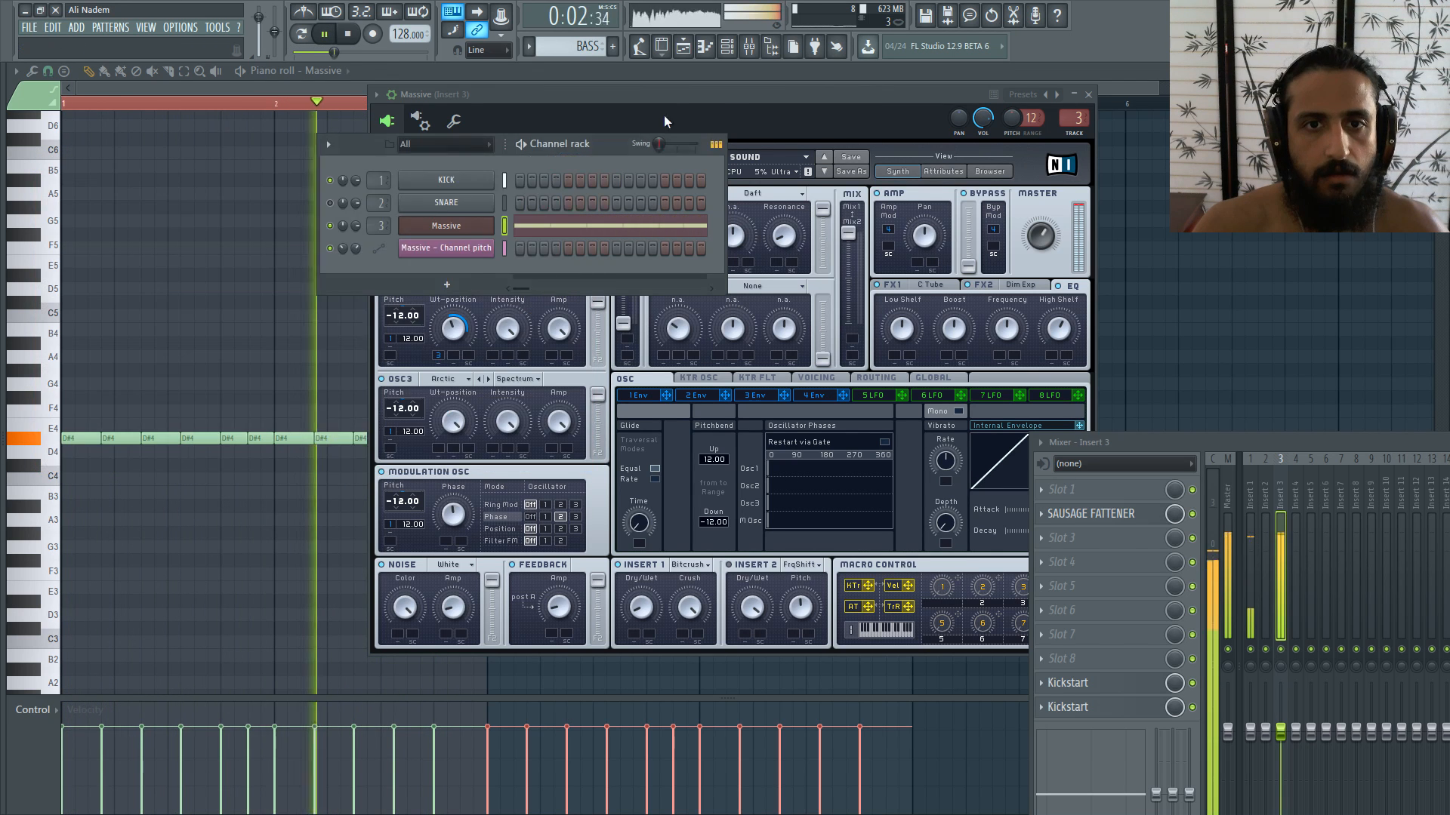
Step: Audition OSC3's pitch, leaving it at -12.00, and route the modulation oscillator's Filter FM to filter 1, sweeping its amount during playback
drag(665, 119, 635, 126)
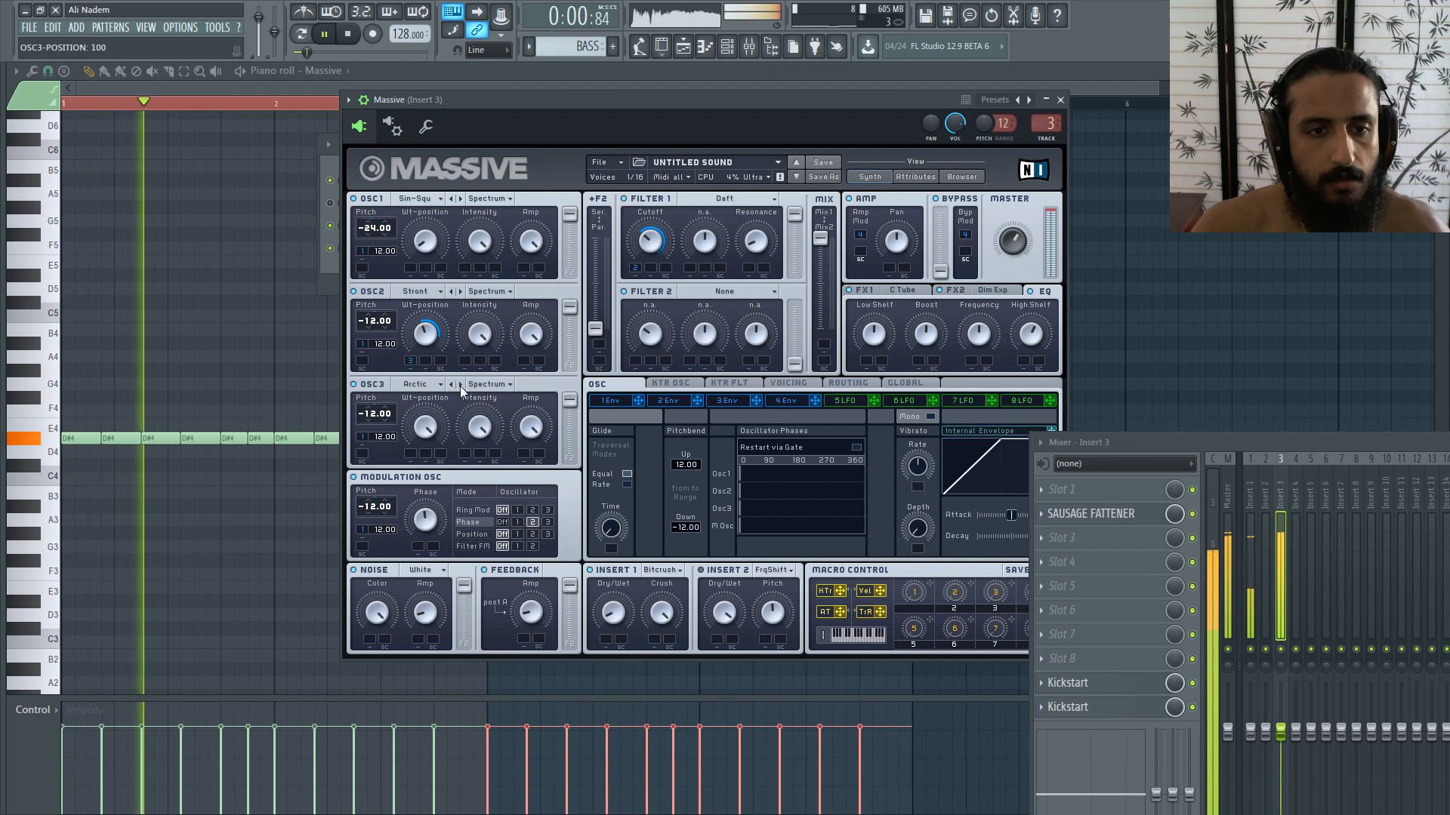
drag(388, 414, 404, 381)
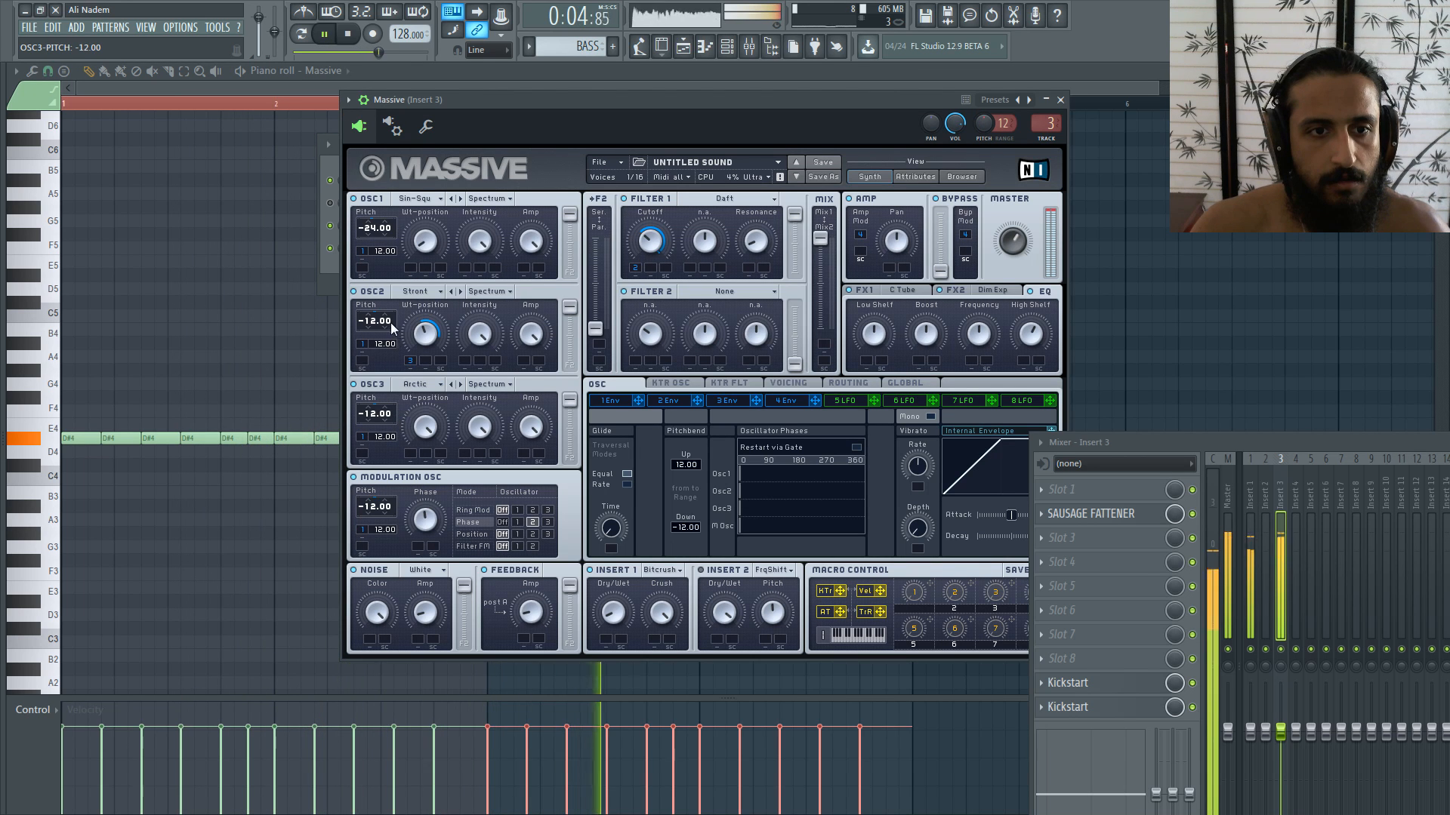
click(517, 546)
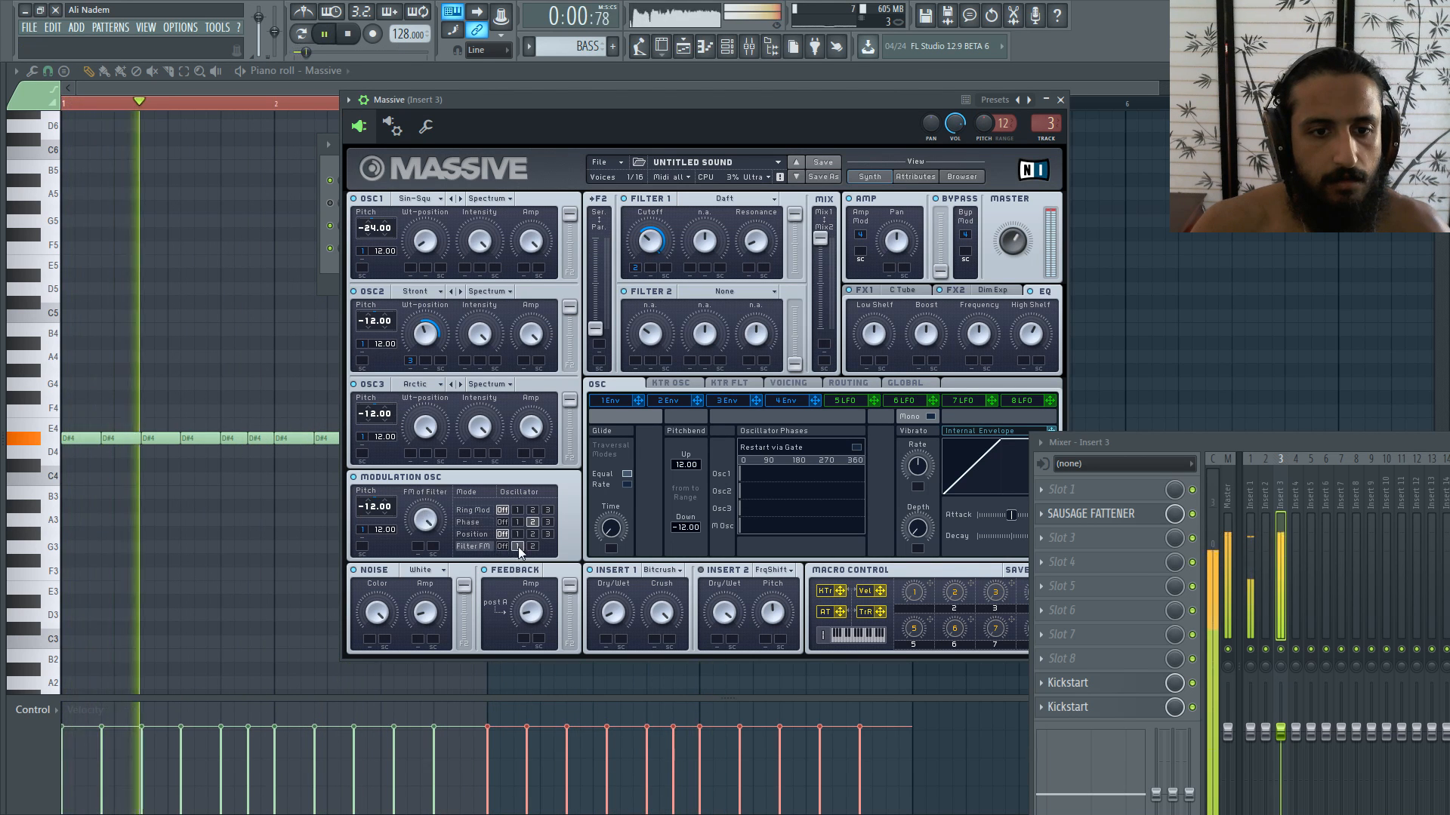
click(483, 547)
drag(422, 524, 427, 684)
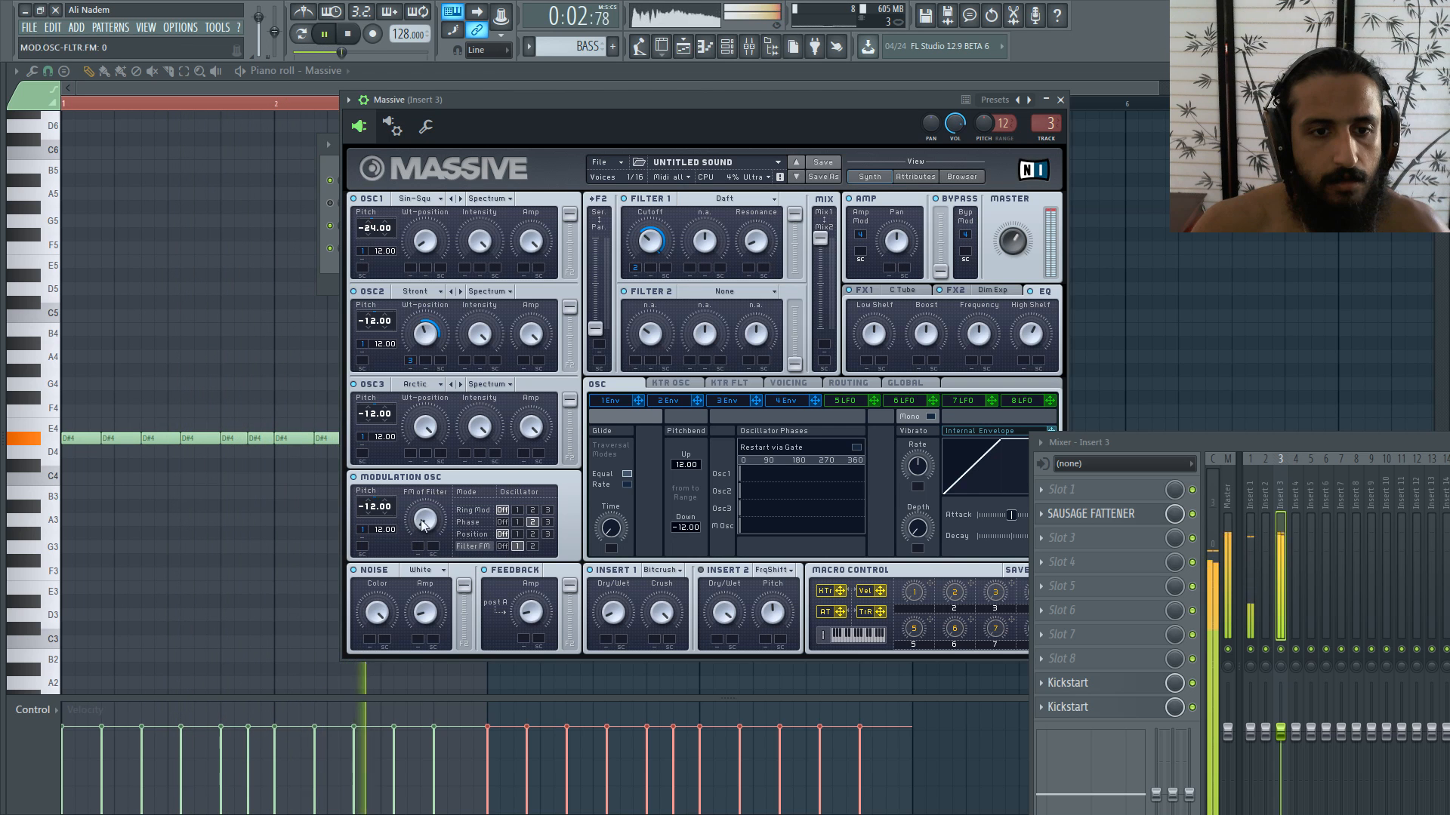
drag(424, 520, 427, 518)
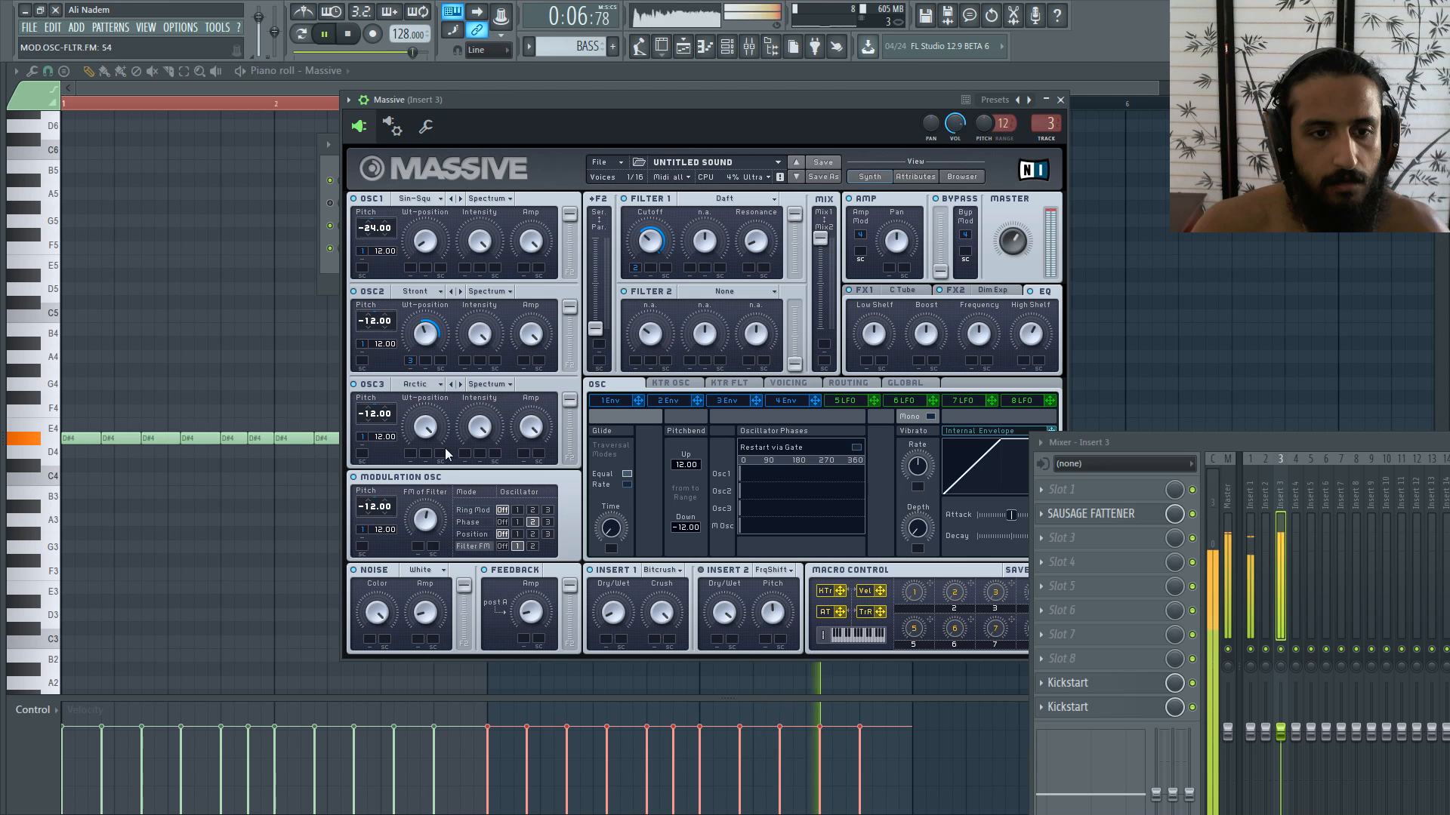
drag(445, 447, 434, 517)
key(space)
key(space)
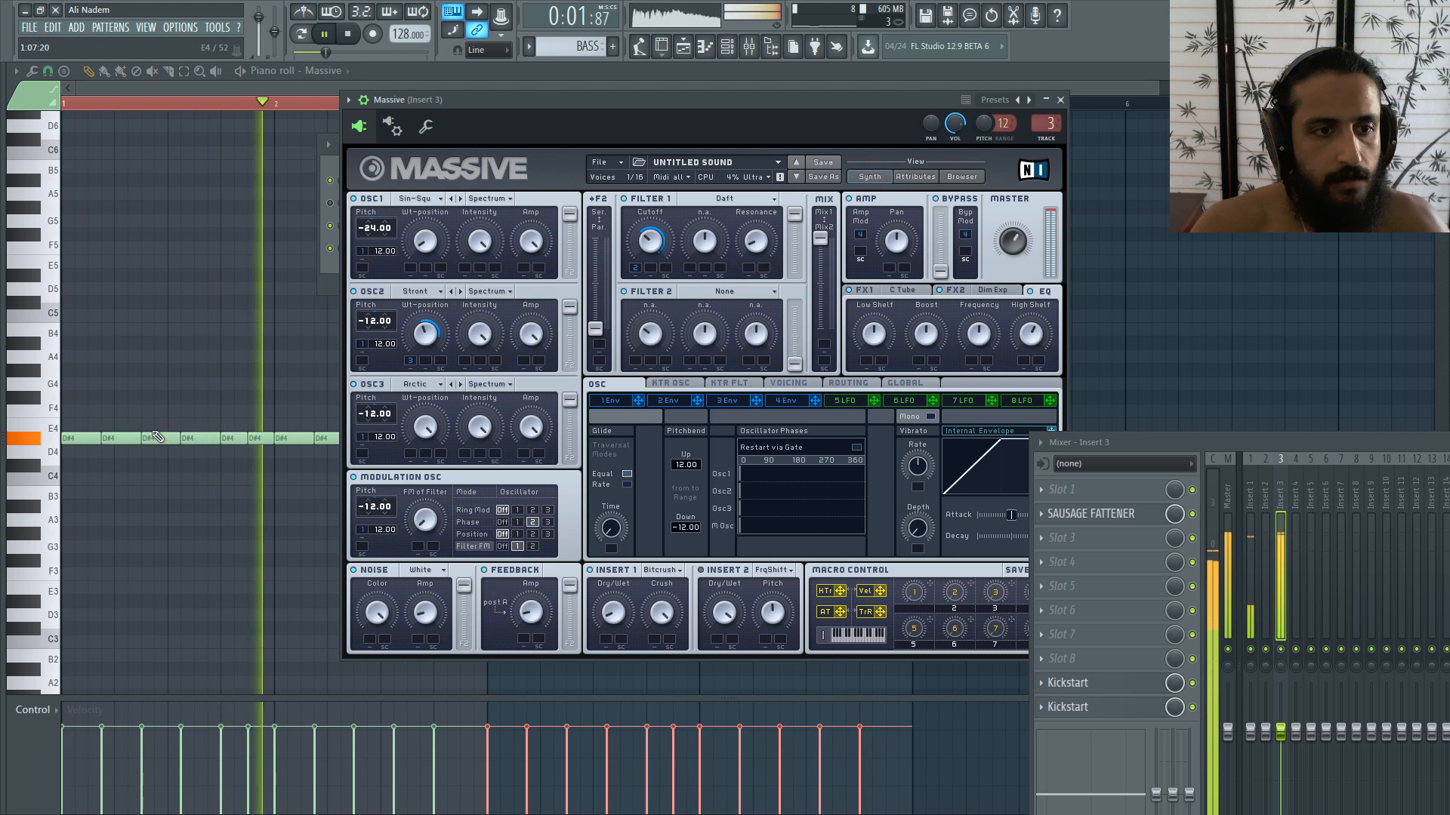
Step: Try setting envelope 2's decay to 48 during playback and undo the knob change
click(668, 400)
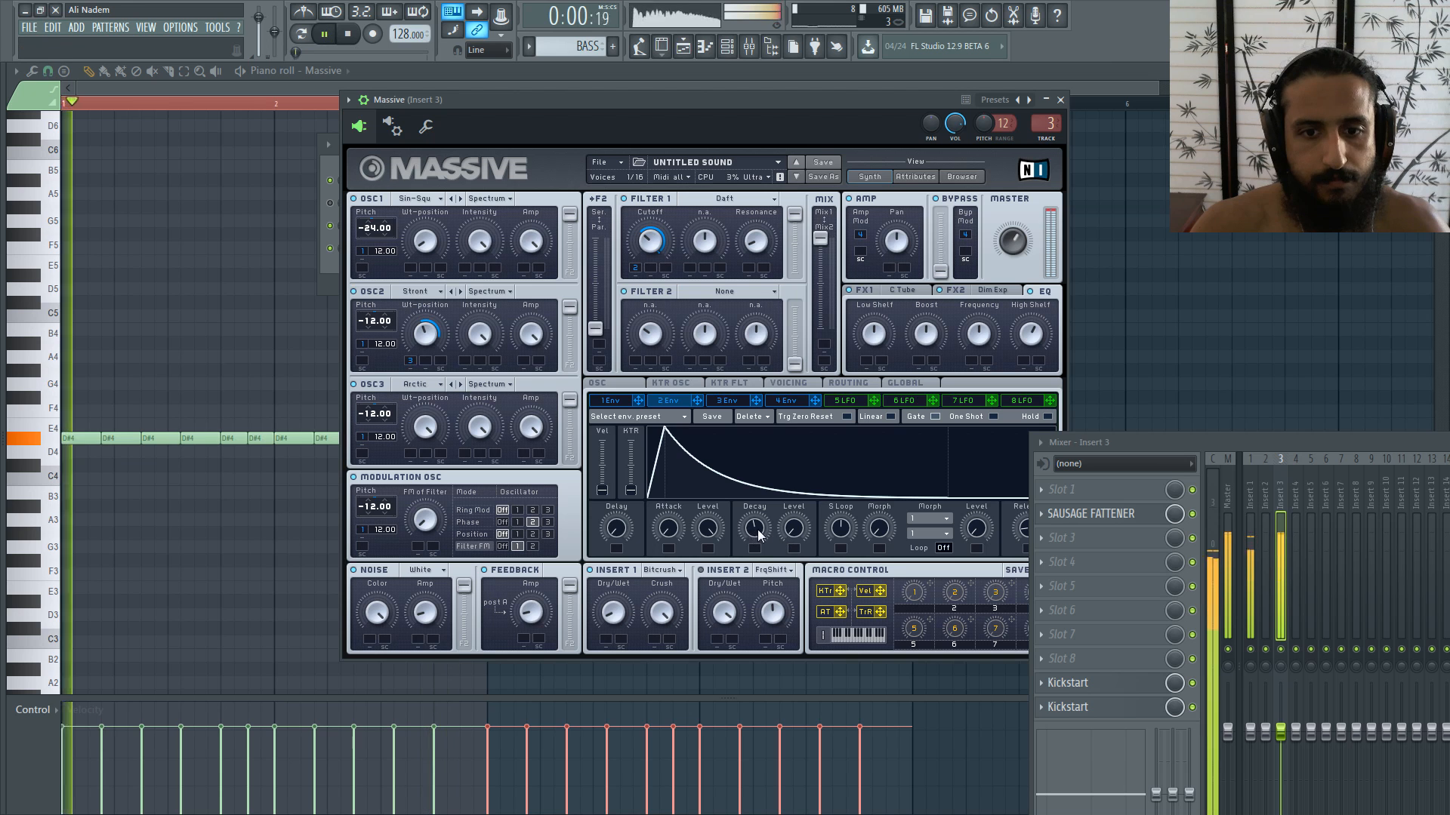
mouse_move(758, 535)
mouse_down()
mouse_move(759, 581)
mouse_move(760, 522)
mouse_up()
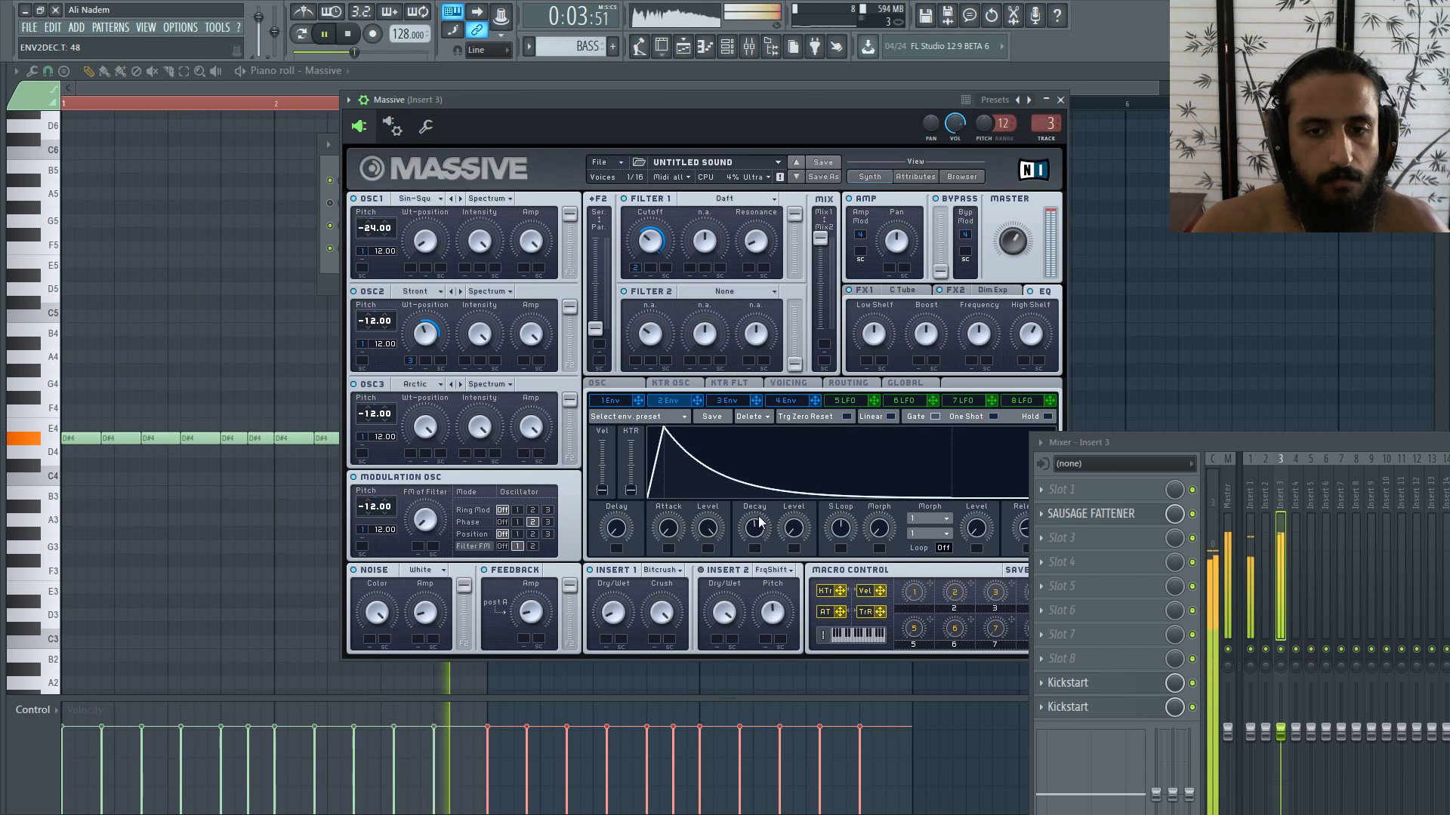
key(ctrl+z)
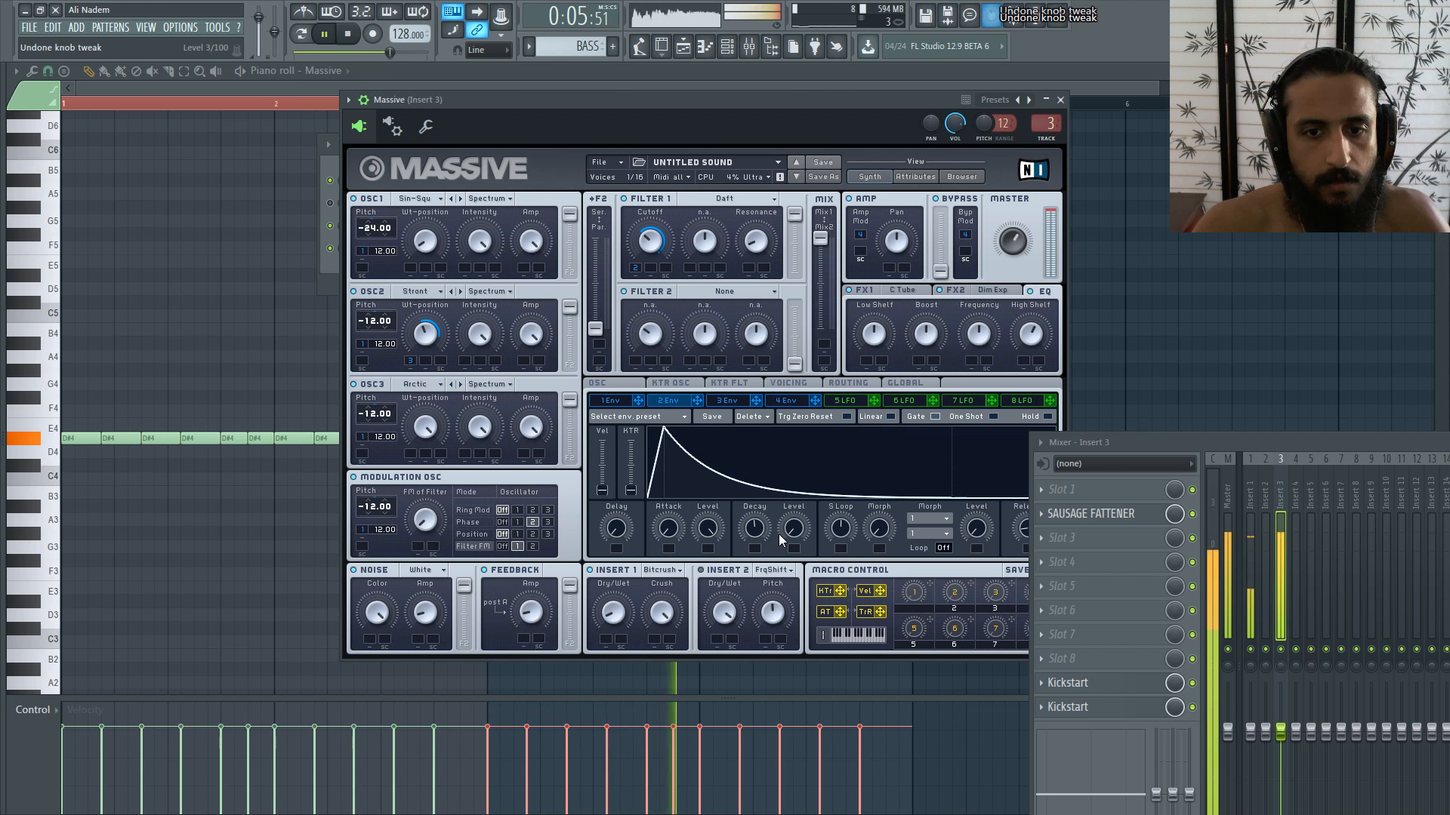
Step: Undo the last several knob tweaks in Massive and set filter 1's resonance to 7
key(ctrl+alt+z)
key(ctrl+alt+z)
key(ctrl+alt+z)
key(ctrl+alt+z)
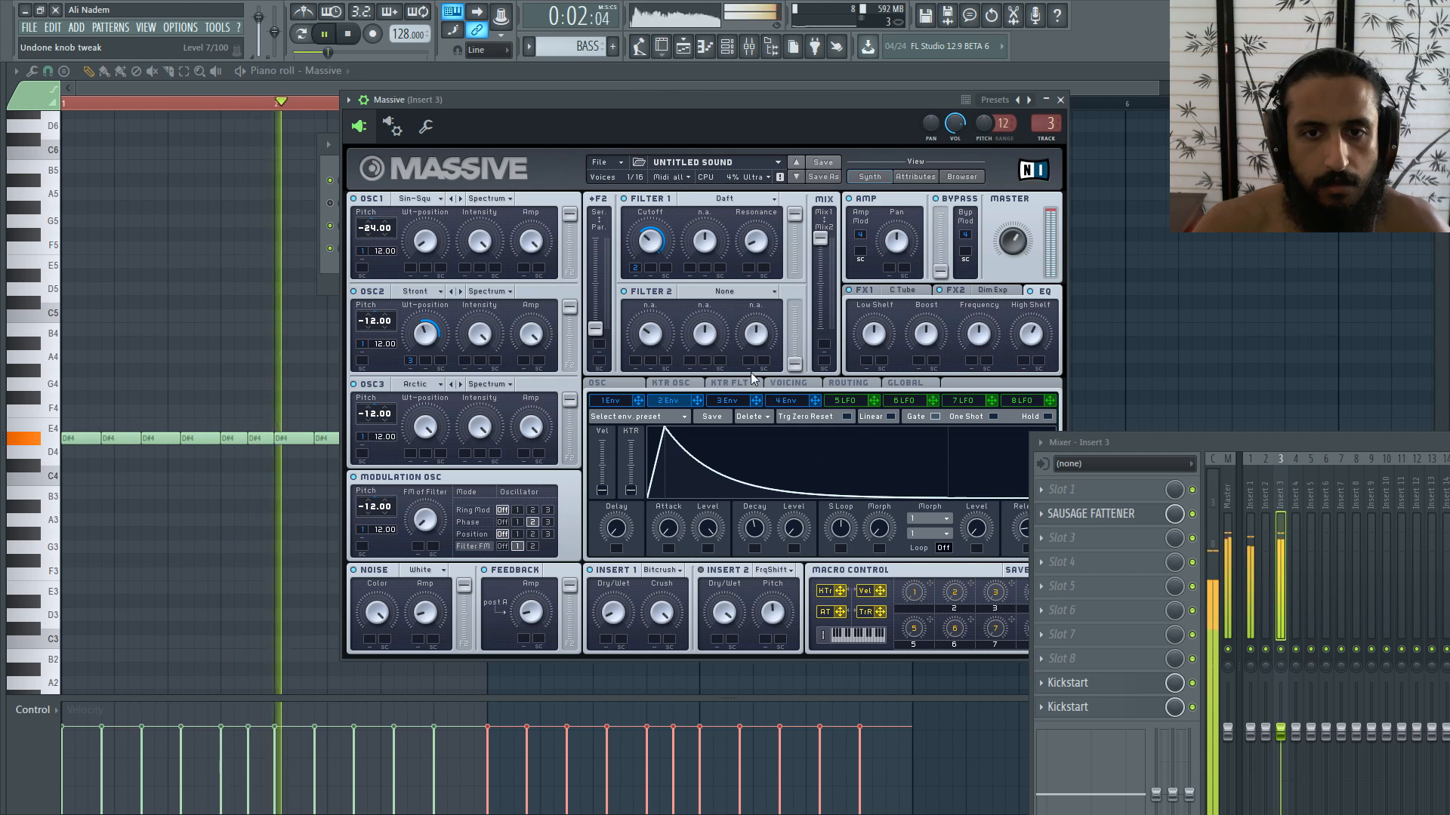
mouse_move(755, 244)
mouse_down()
mouse_move(765, 198)
mouse_move(760, 244)
mouse_up()
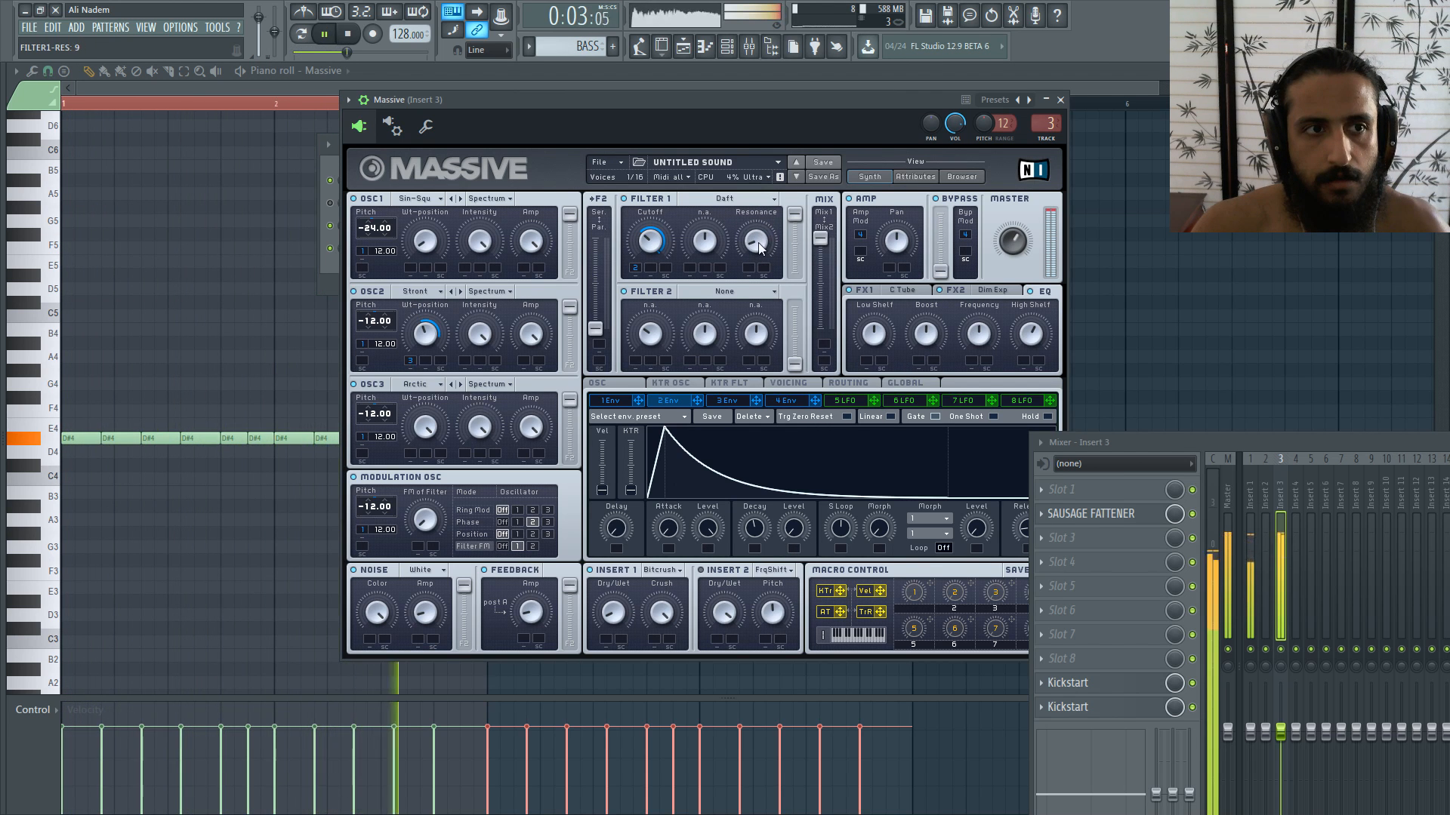
Step: Audition OSC3 wavetables during playback, stepping from Plysaw I through Esca II, Inharm, Grn III and Scrim to Crush
click(461, 385)
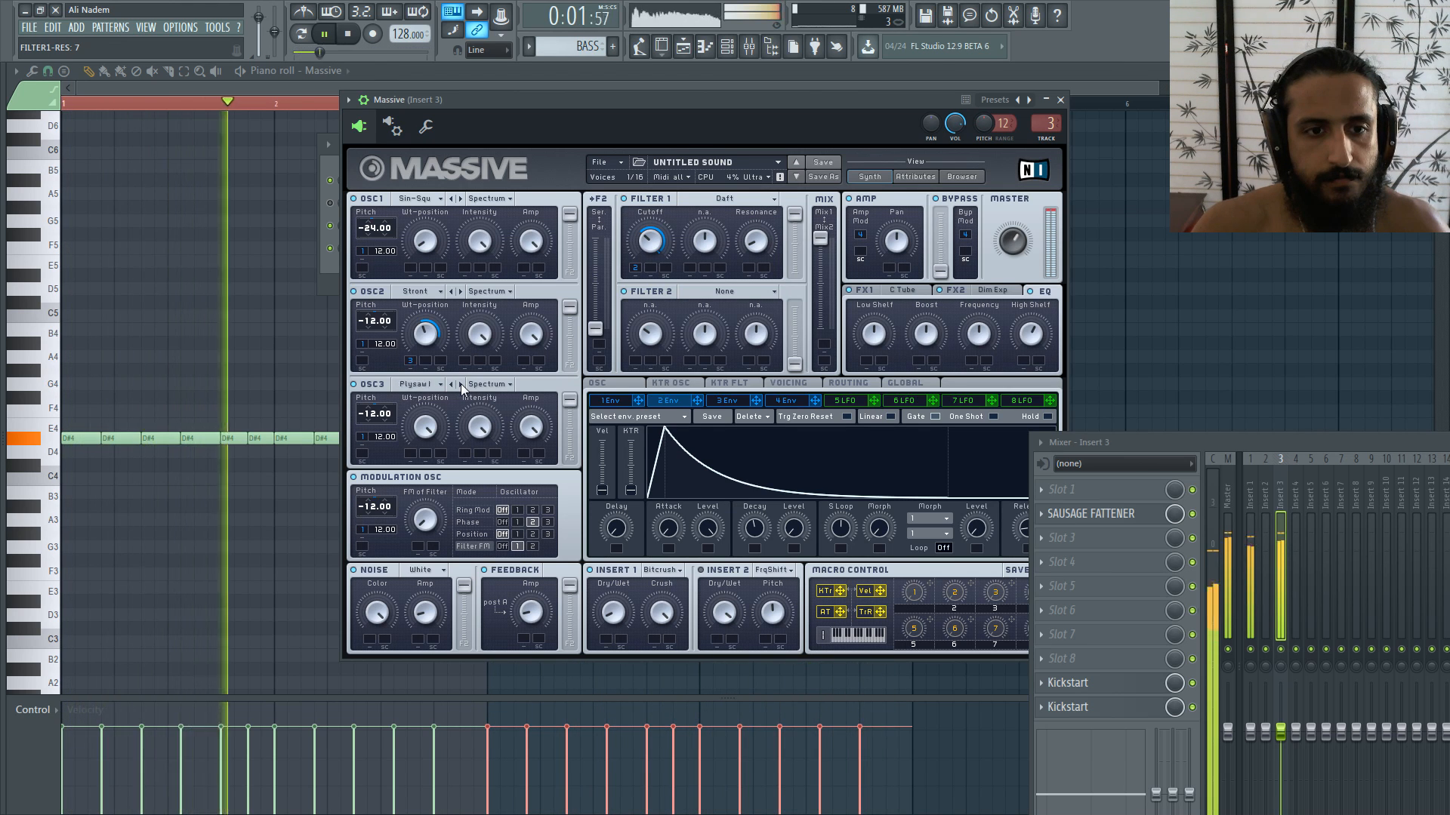
click(451, 386)
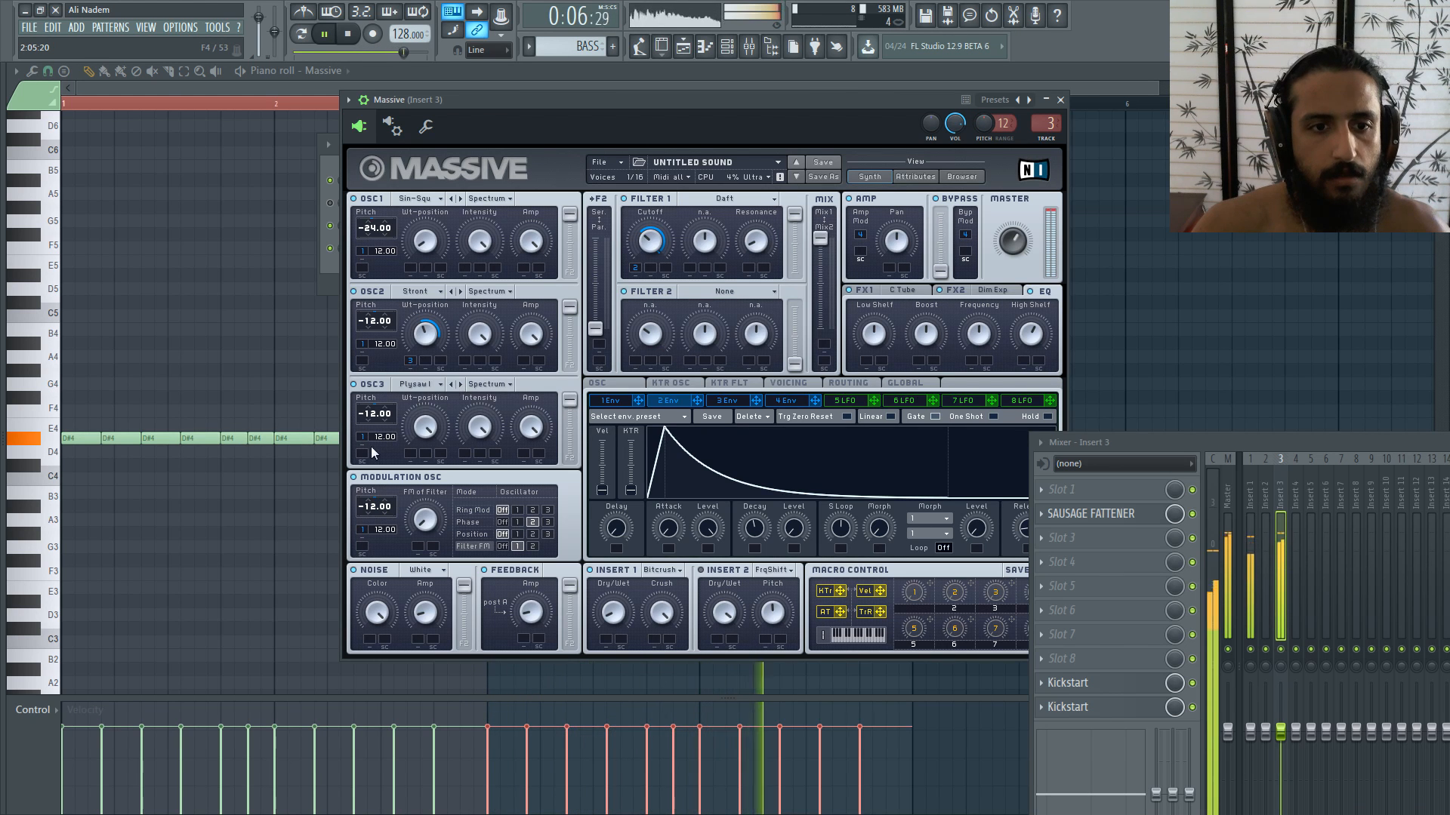
click(459, 385)
click(460, 384)
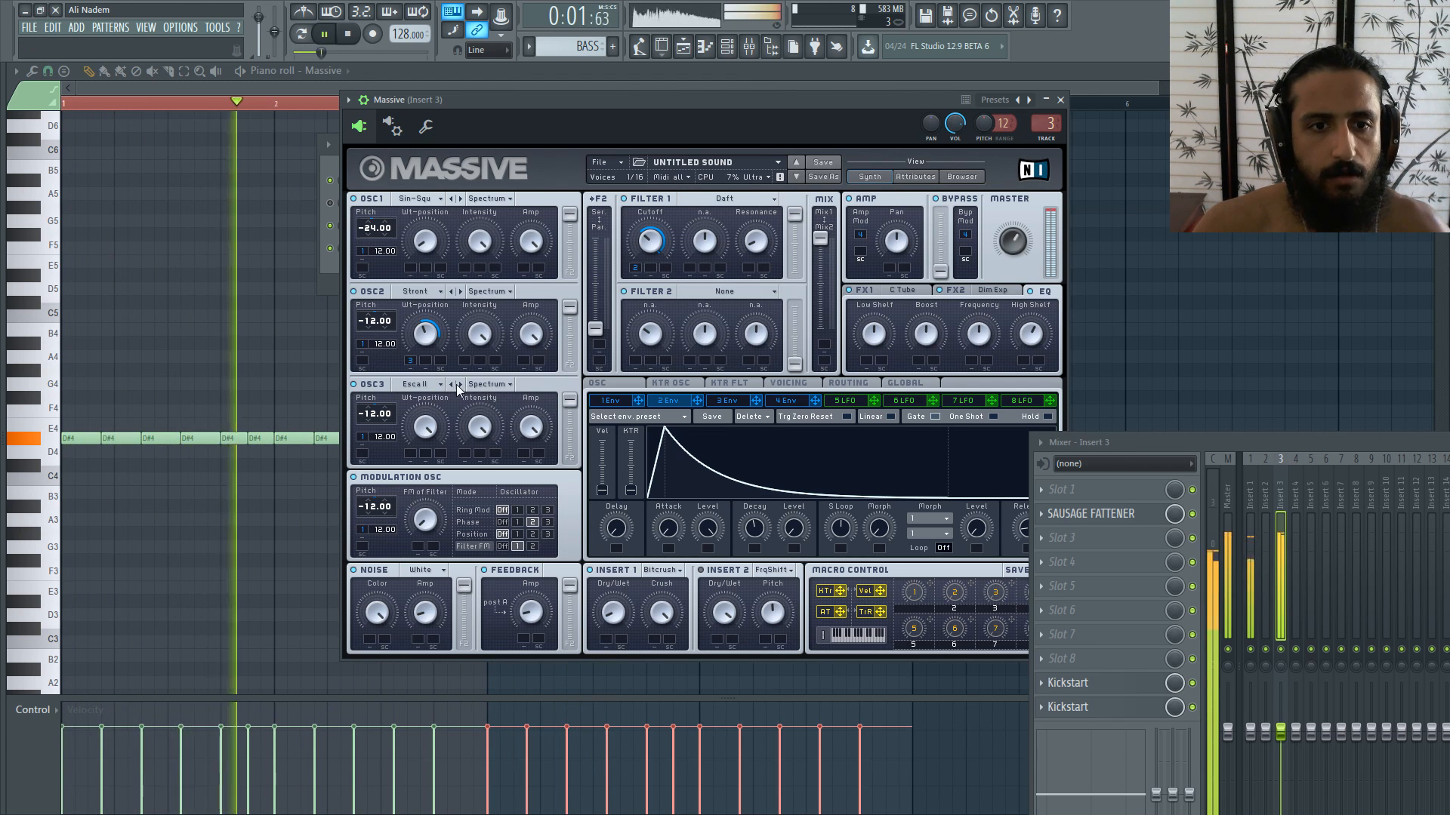
click(460, 384)
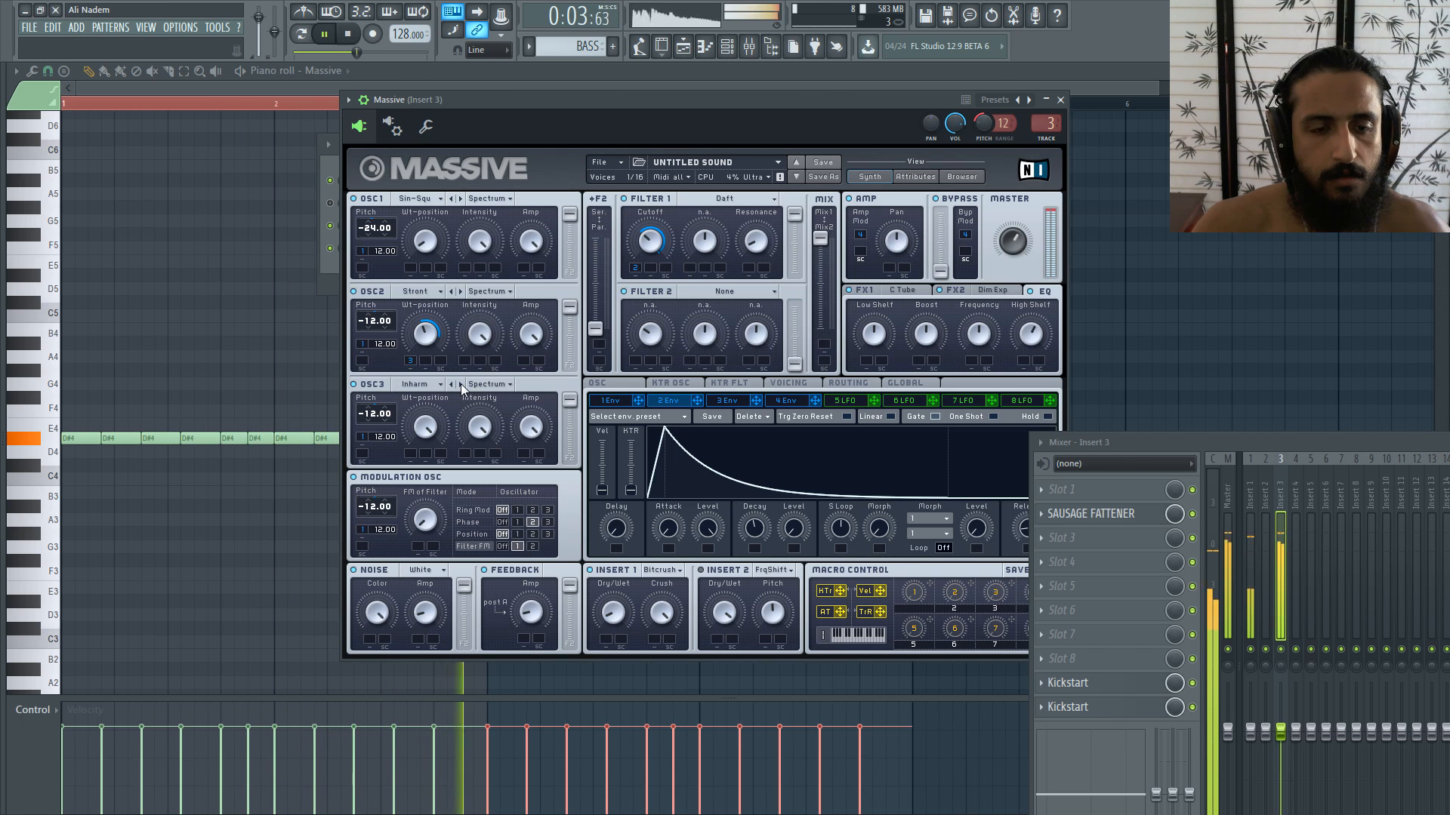
click(460, 384)
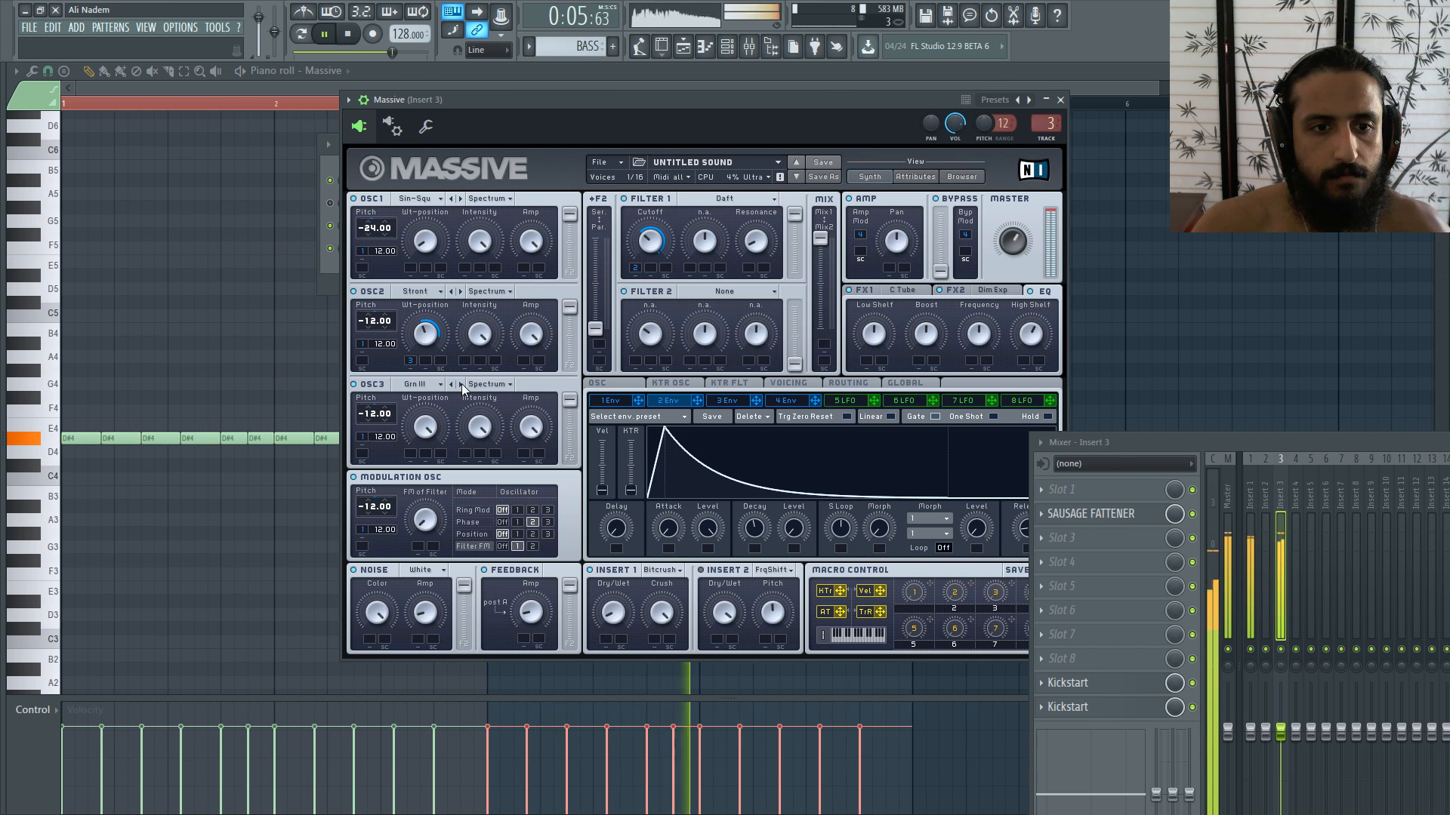
click(461, 385)
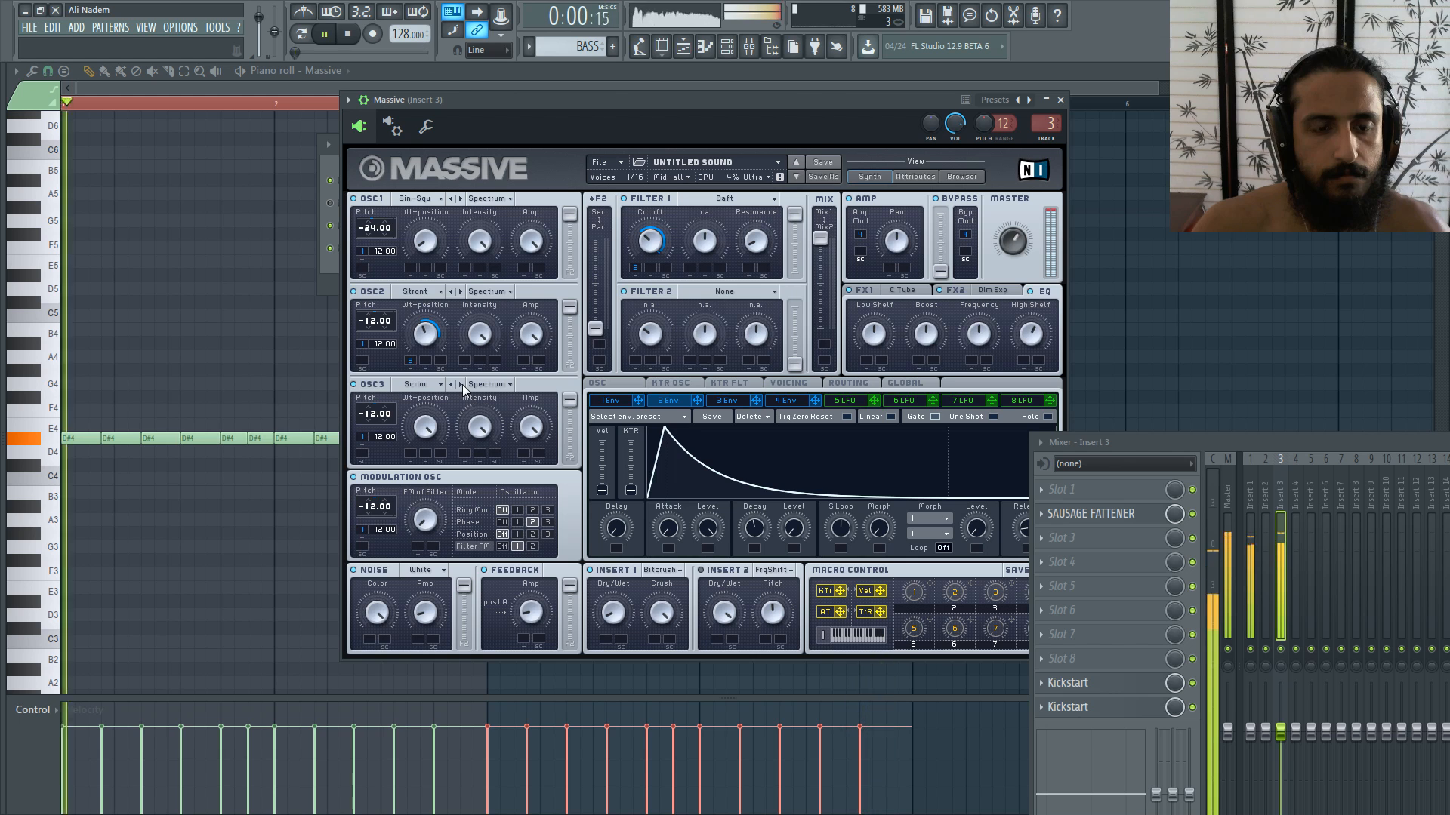
click(462, 384)
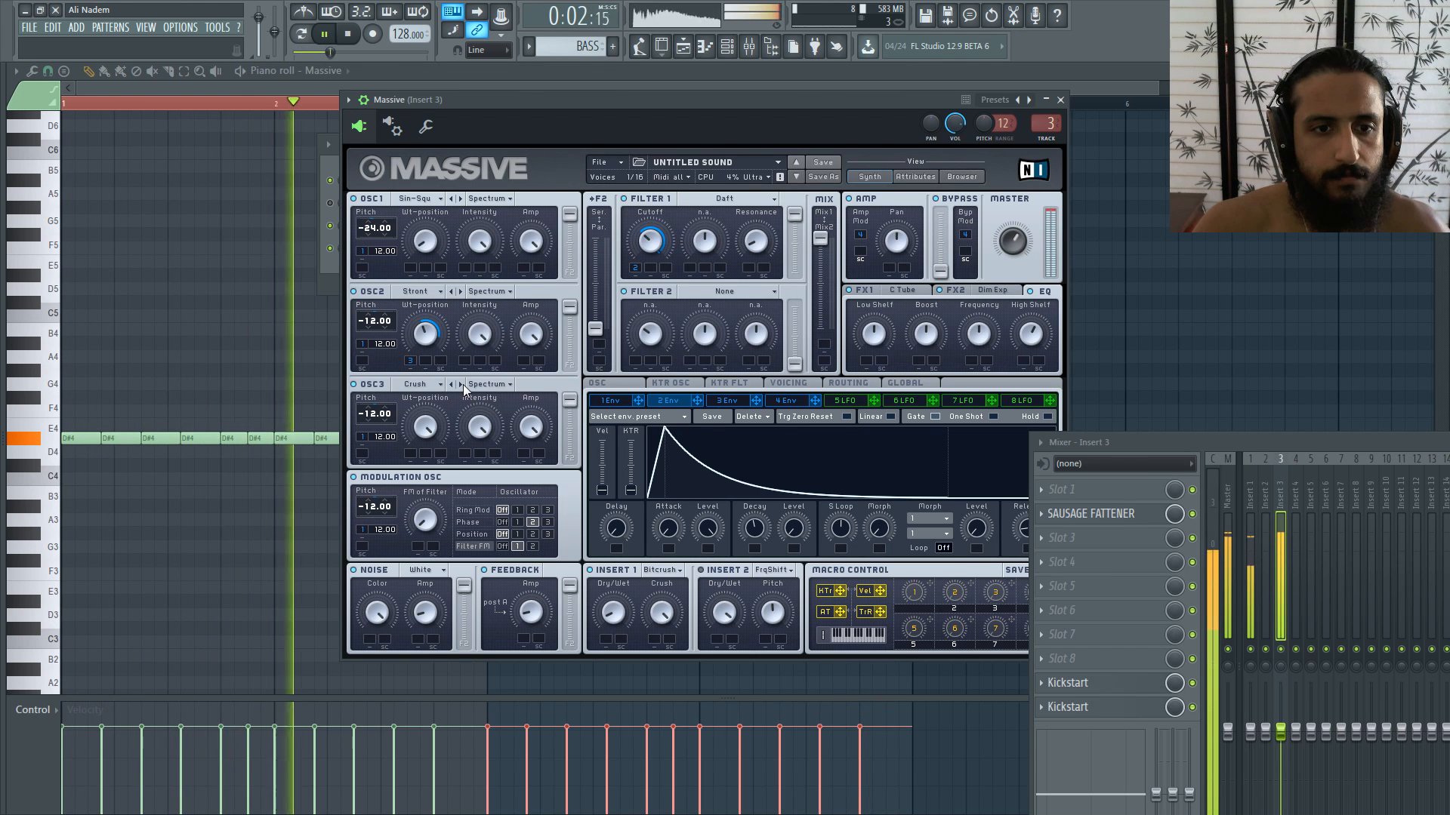
Step: Try the Classic and Grain I wavetables in OSC3 at pitch 0.00, and return the pitch to -12.00
click(462, 383)
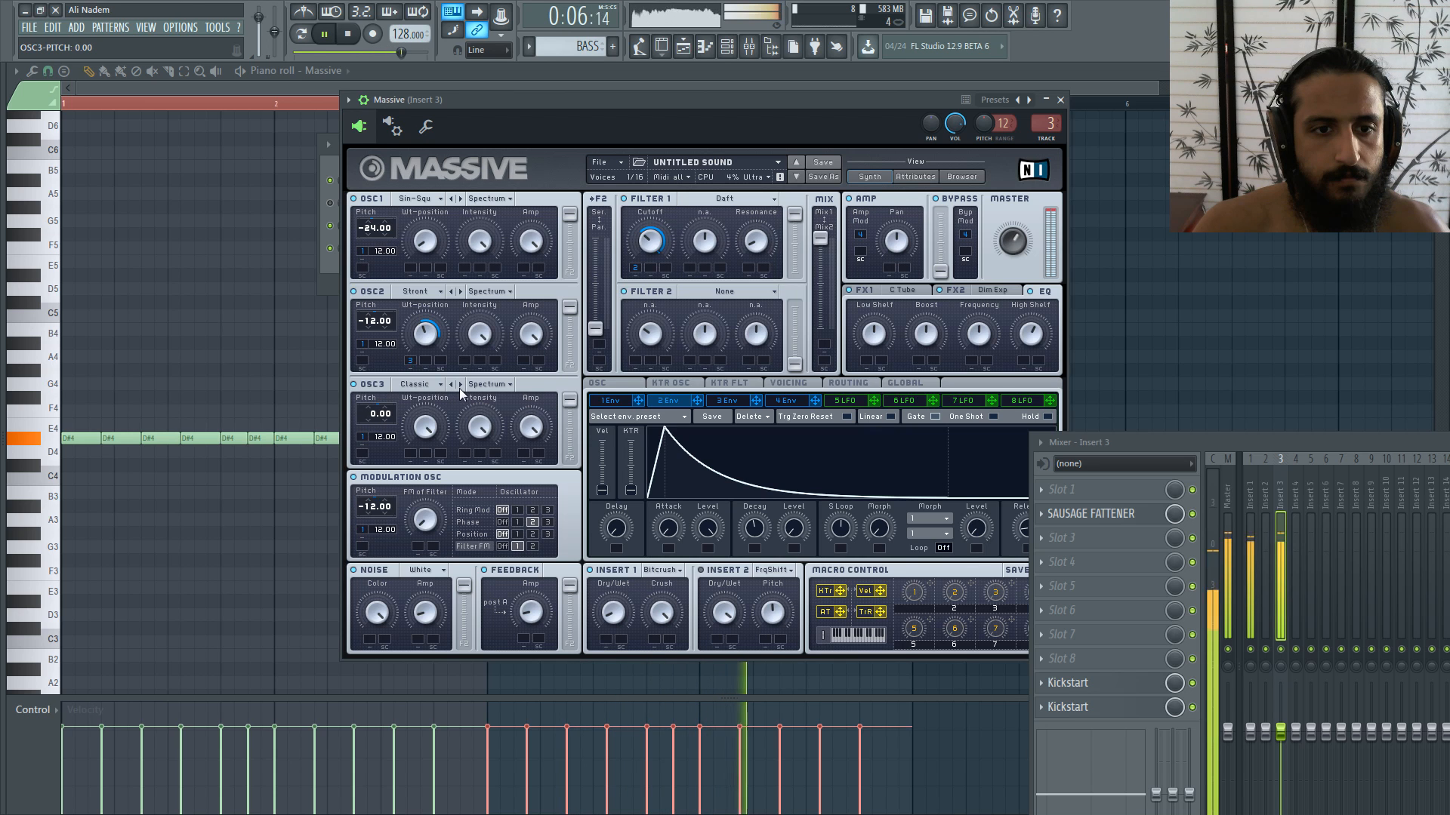
click(461, 384)
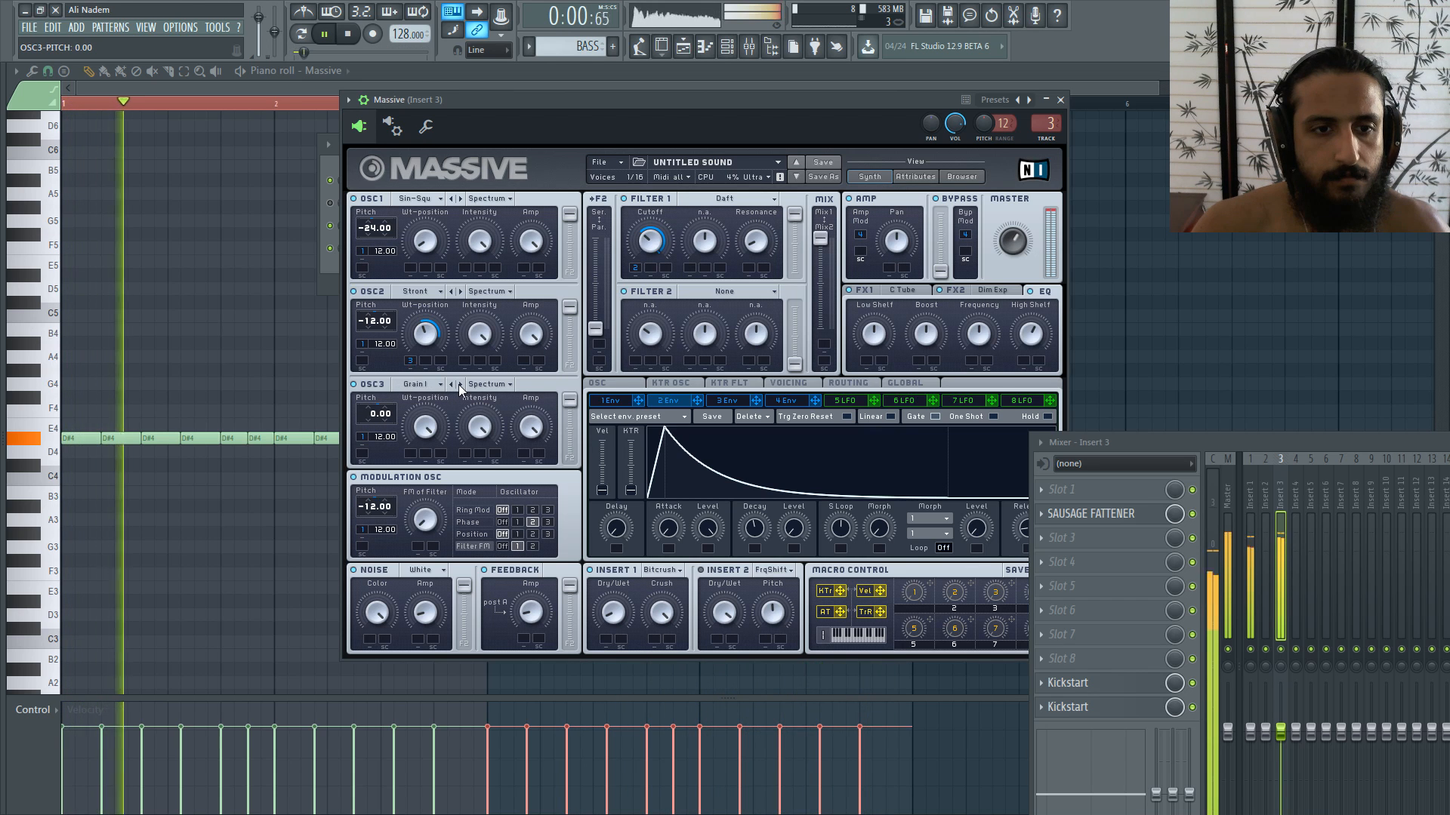
drag(379, 415, 376, 437)
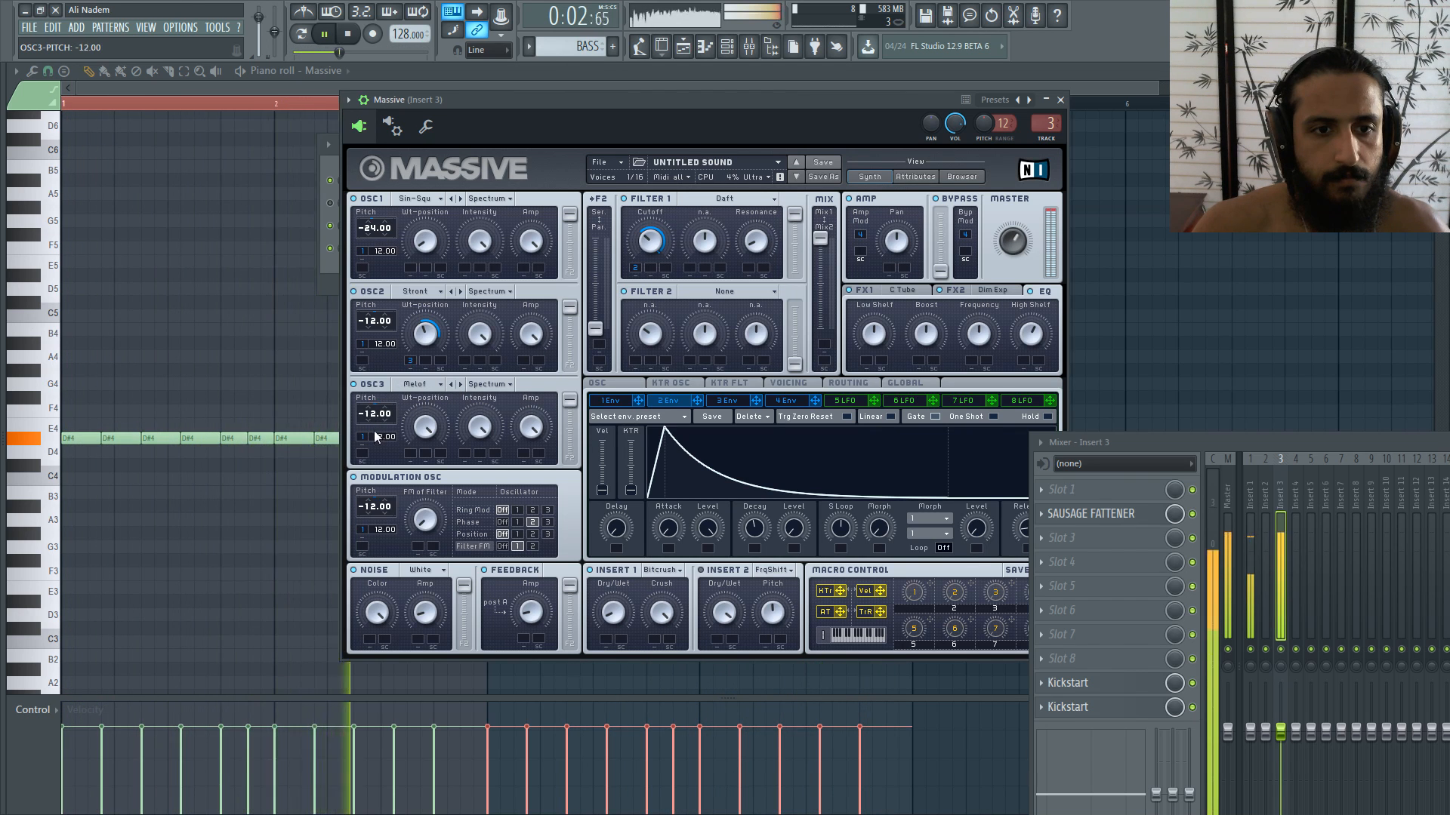
Step: Audition further OSC3 wavetables during playback, including D-org, Digi III and Chrom, stopping at Arctic
click(459, 385)
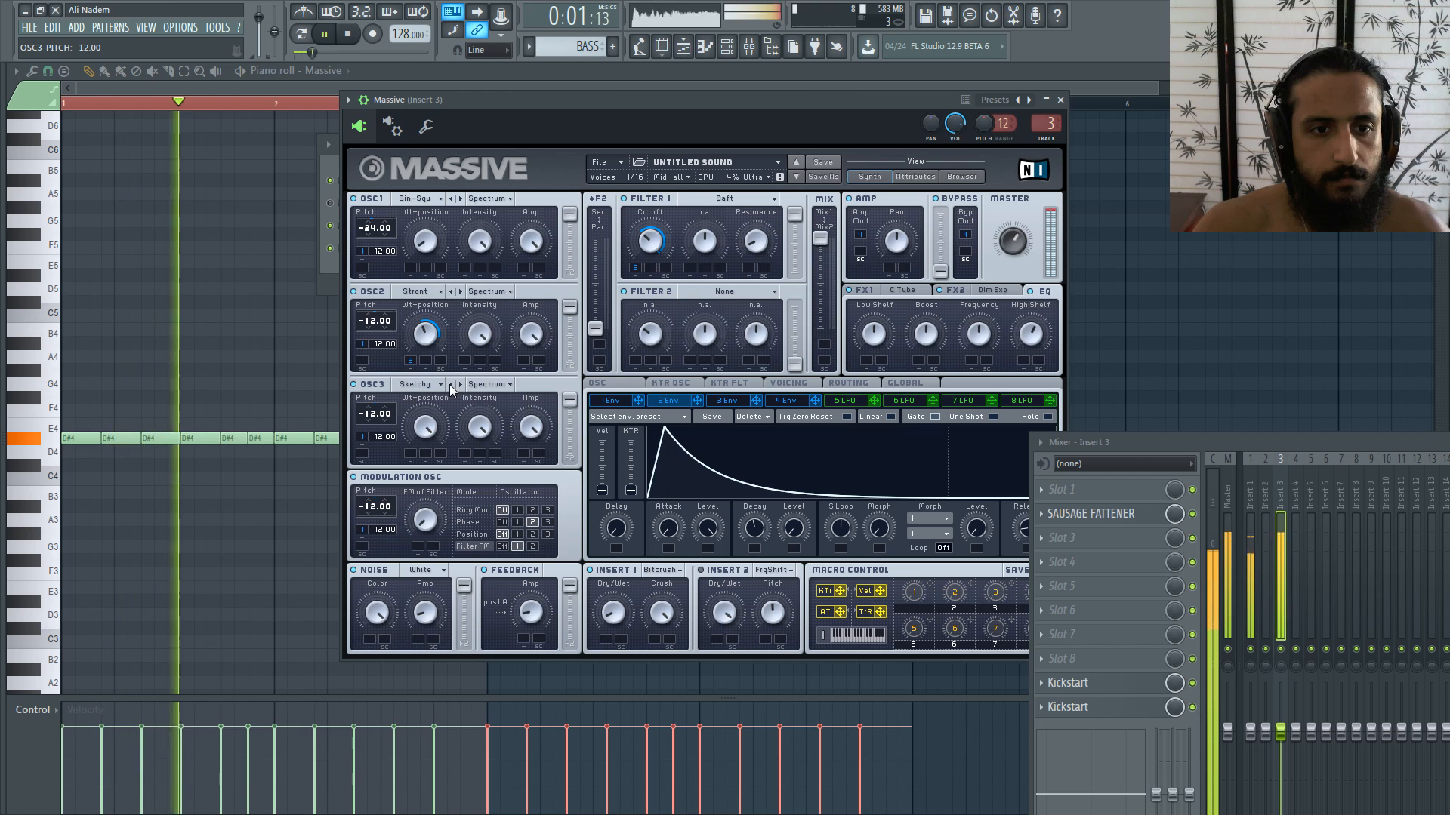
click(460, 383)
click(461, 383)
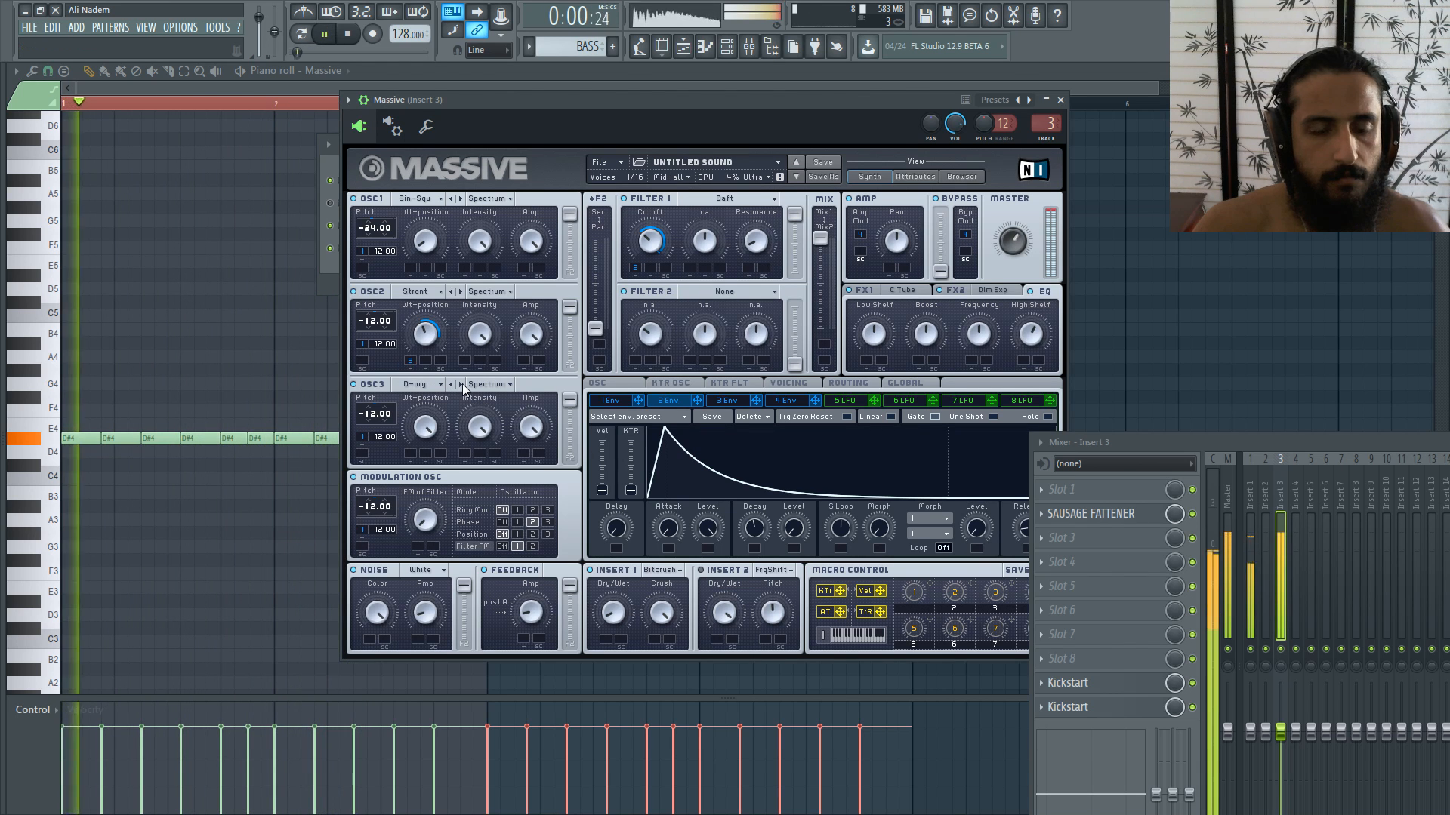
click(462, 384)
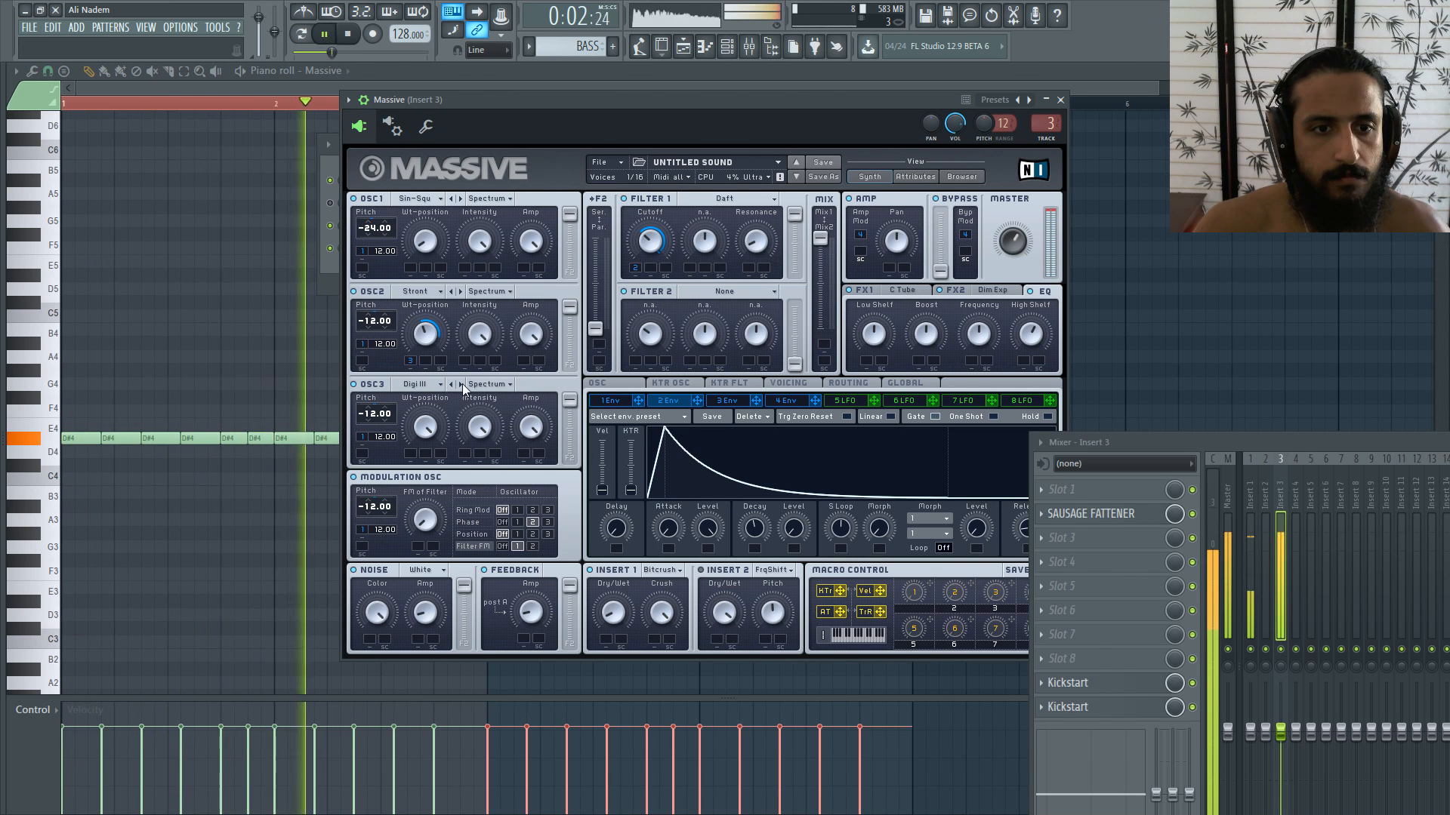
click(462, 383)
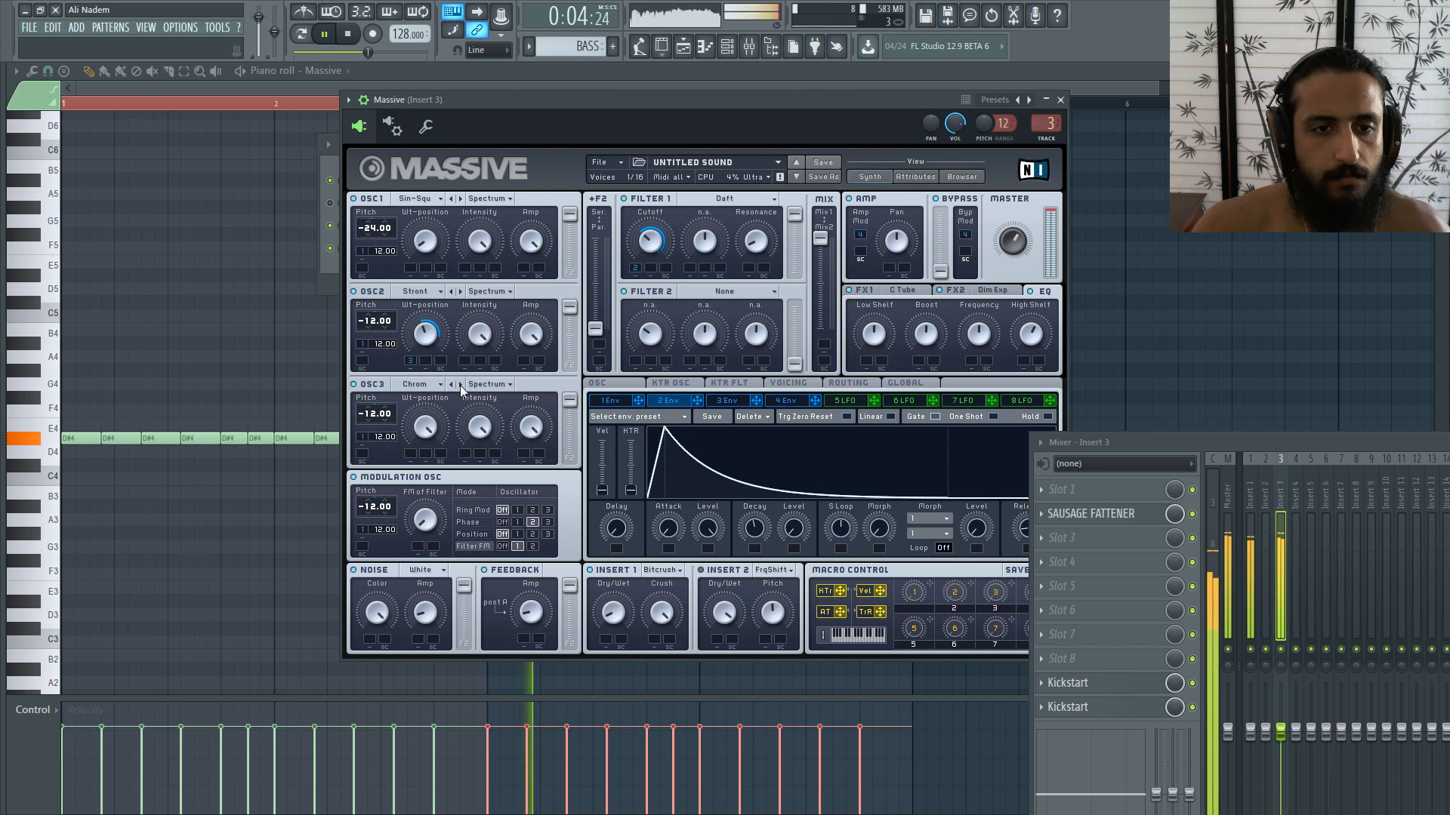
click(460, 384)
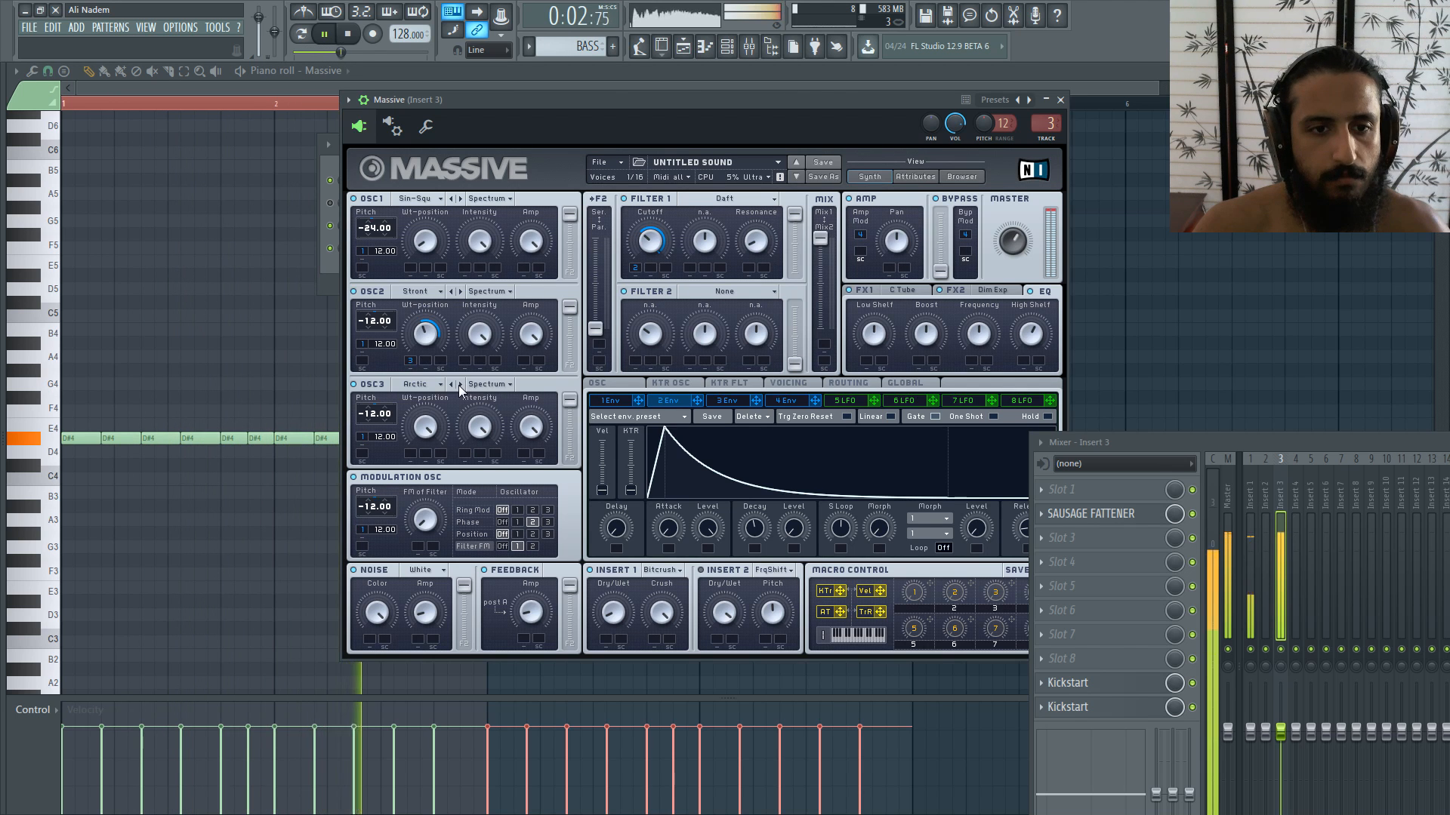
Step: Audition OSC3 wavetables from Cica through Plysaw II, Math II, Additiv II and Sync to Crude, and reselect Arctic
click(461, 384)
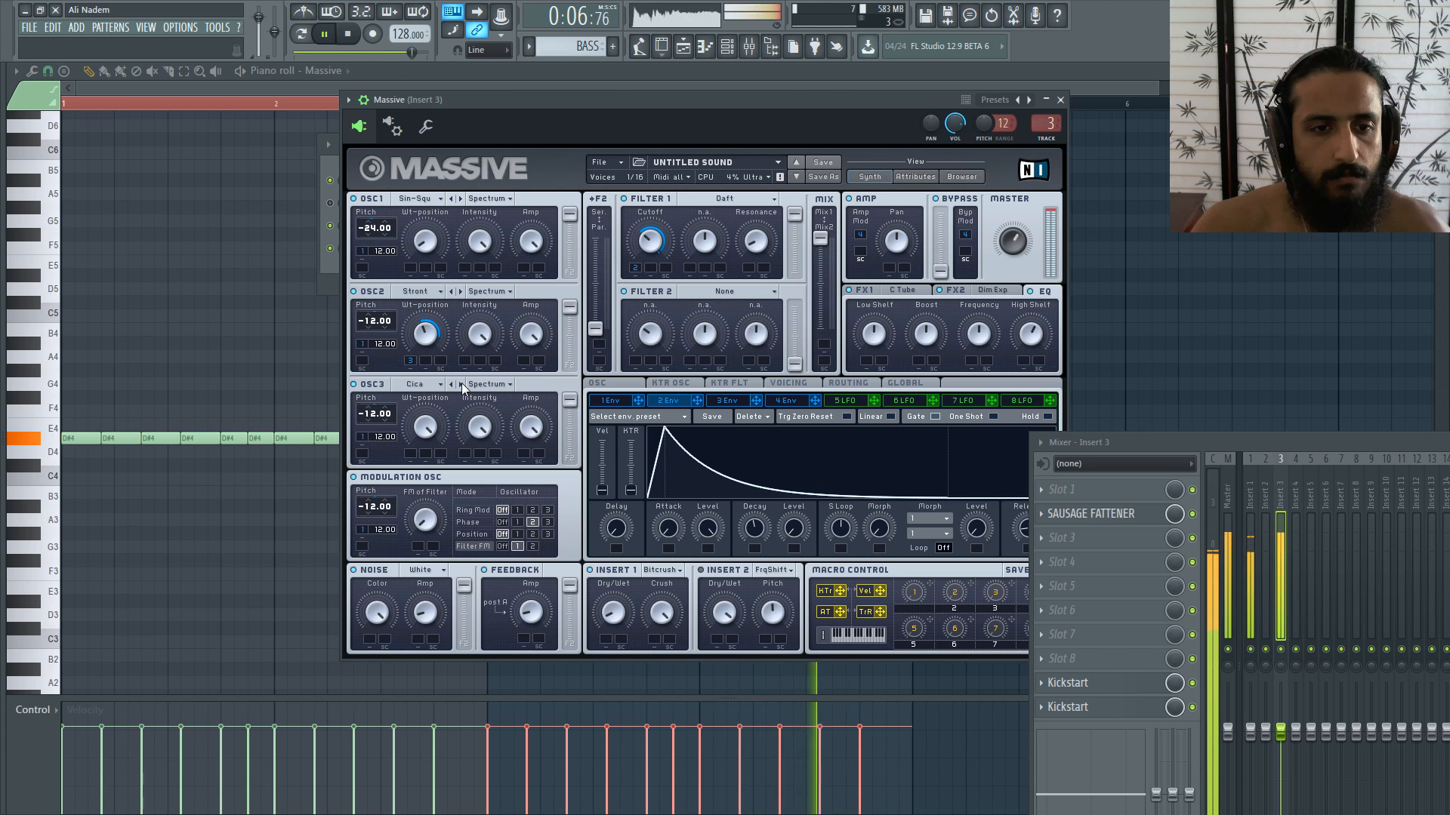
click(461, 383)
click(461, 384)
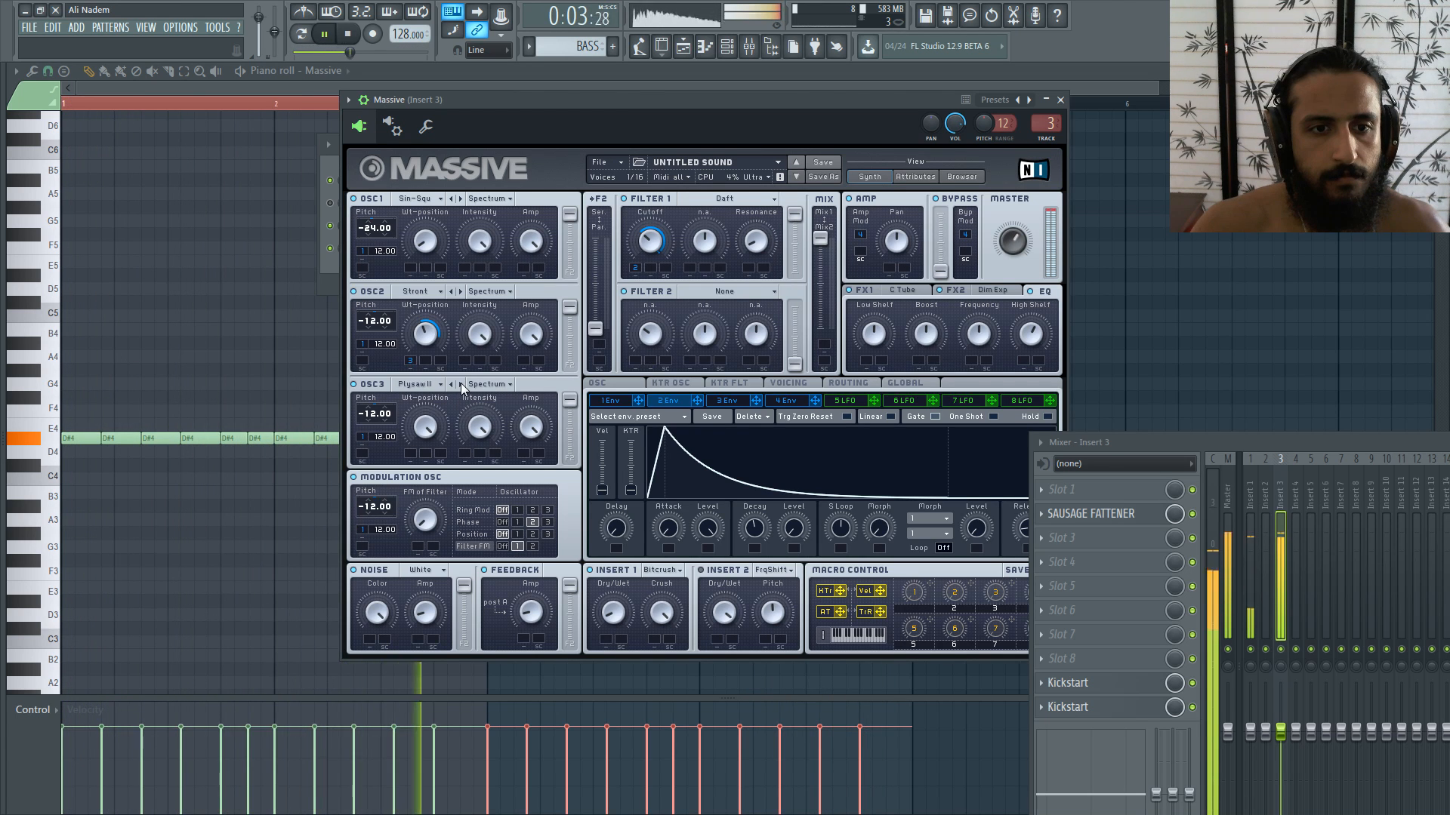
click(461, 384)
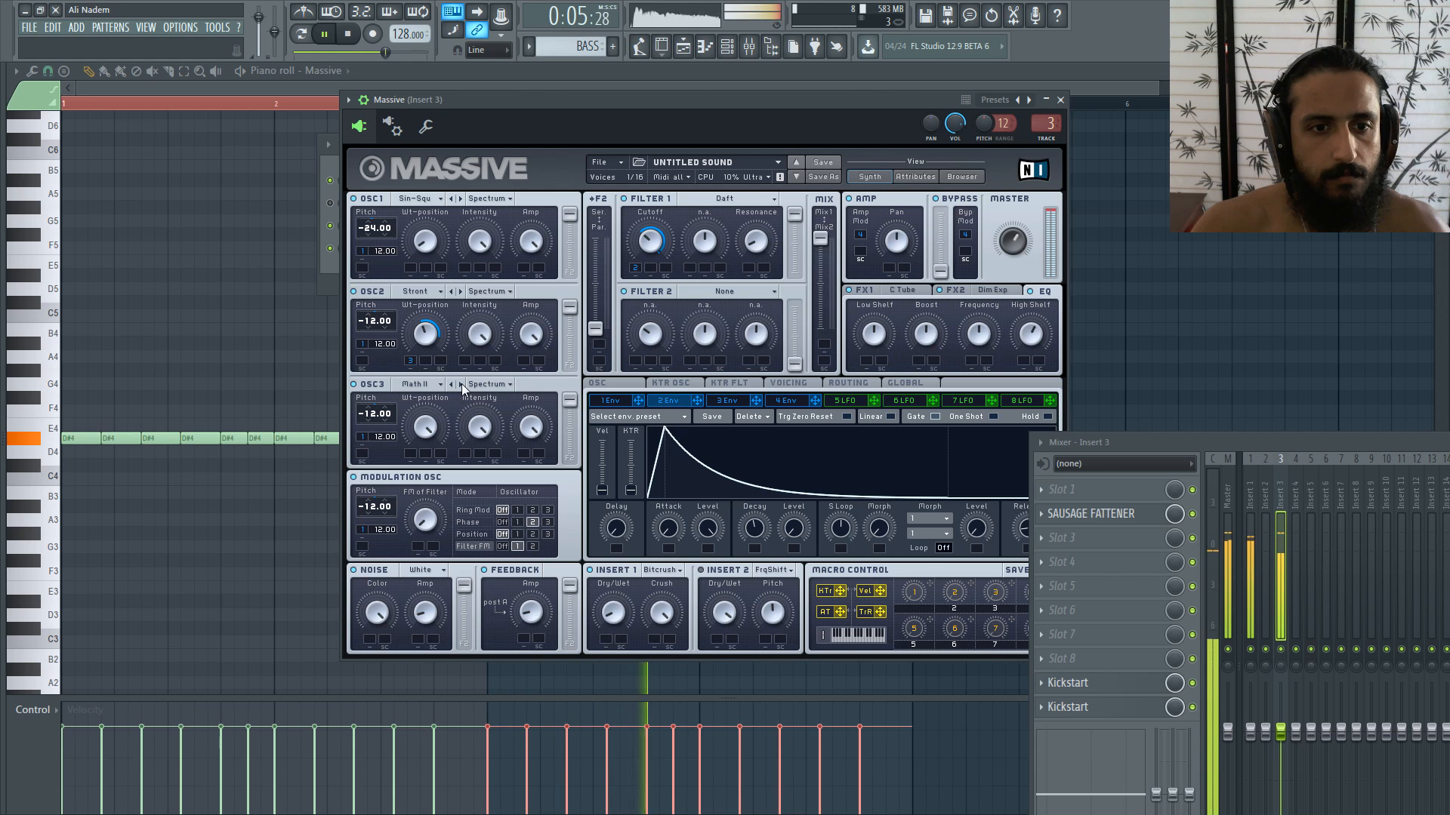
click(462, 384)
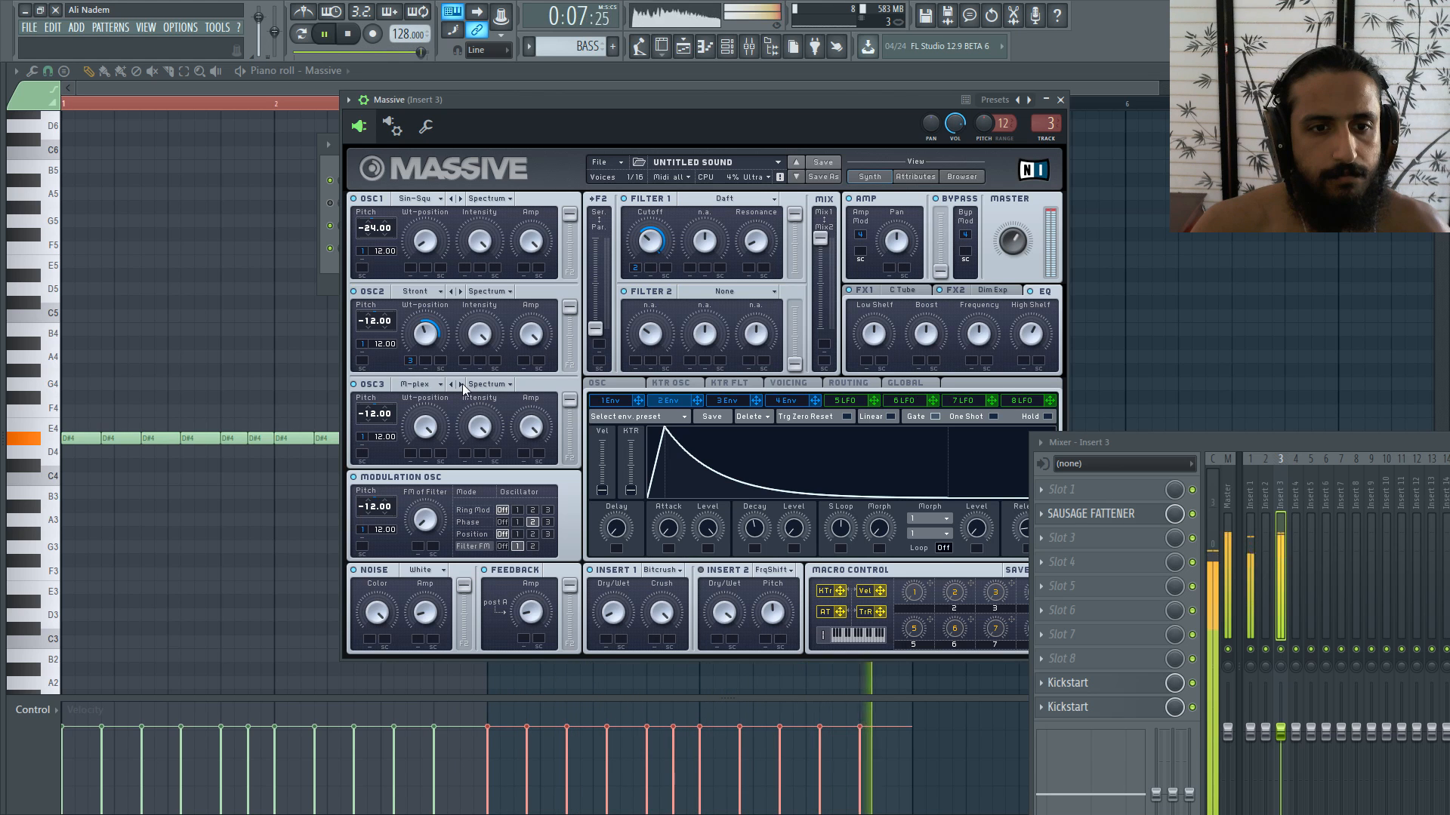
click(462, 383)
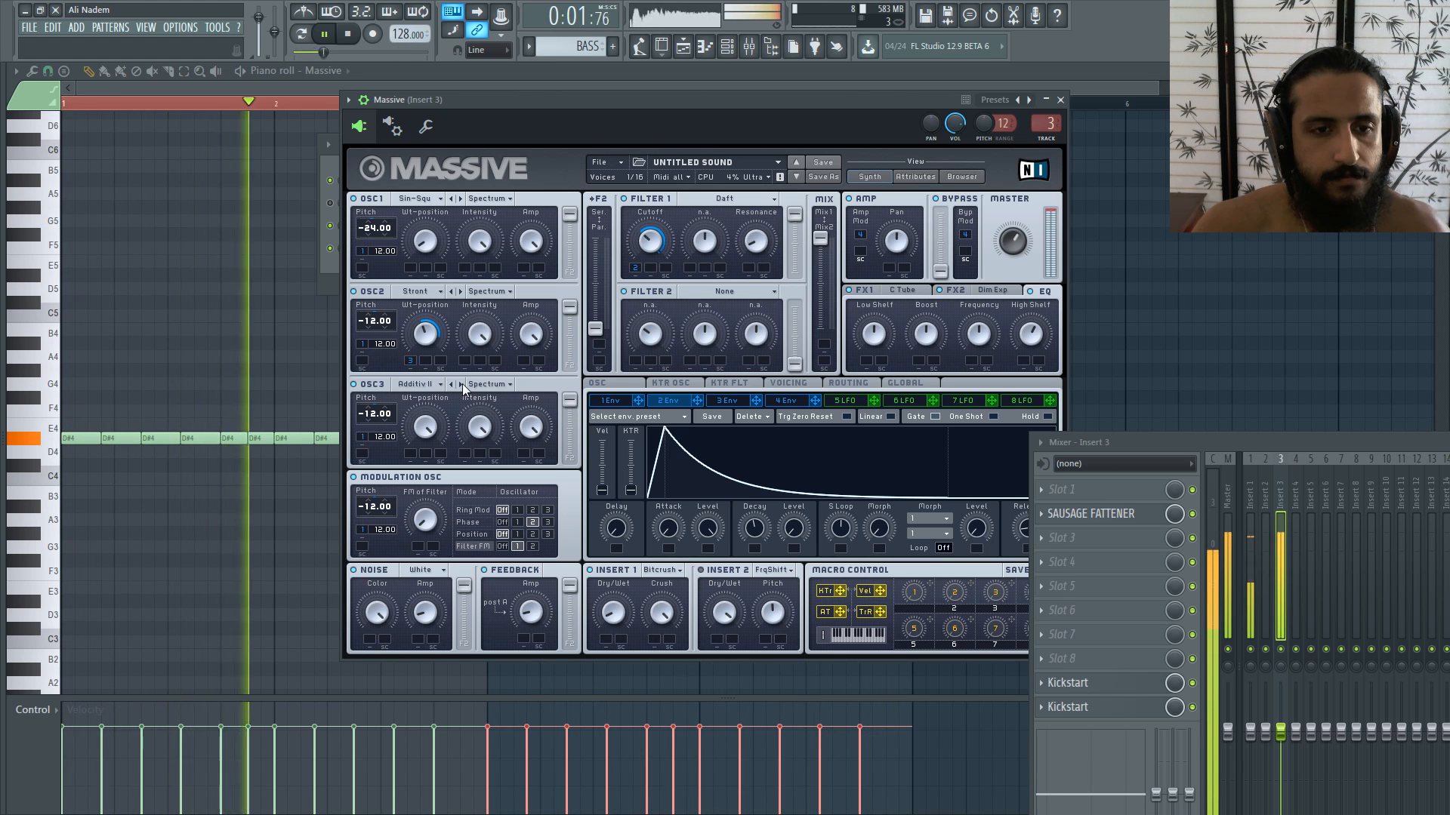
click(462, 384)
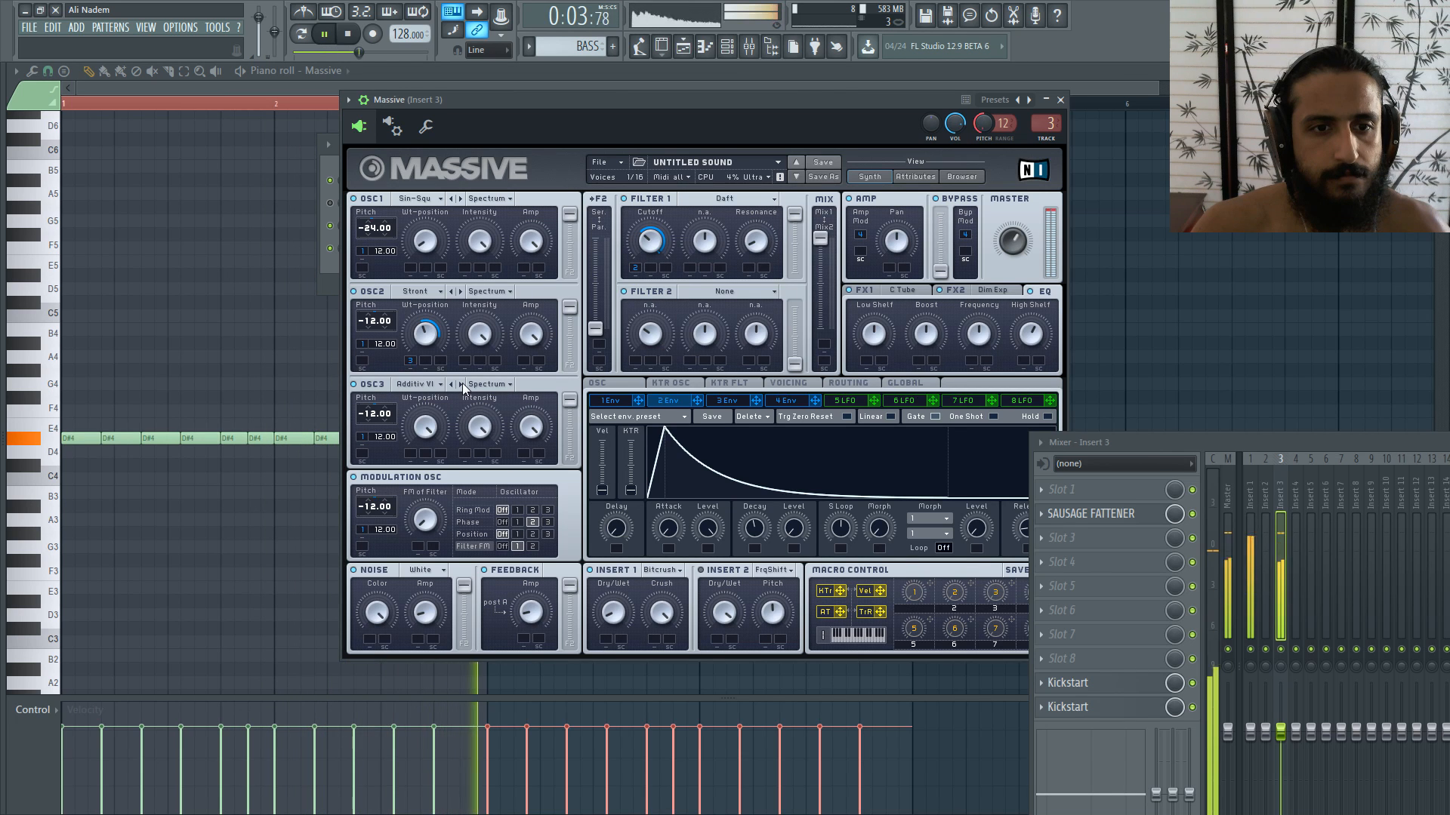
click(462, 383)
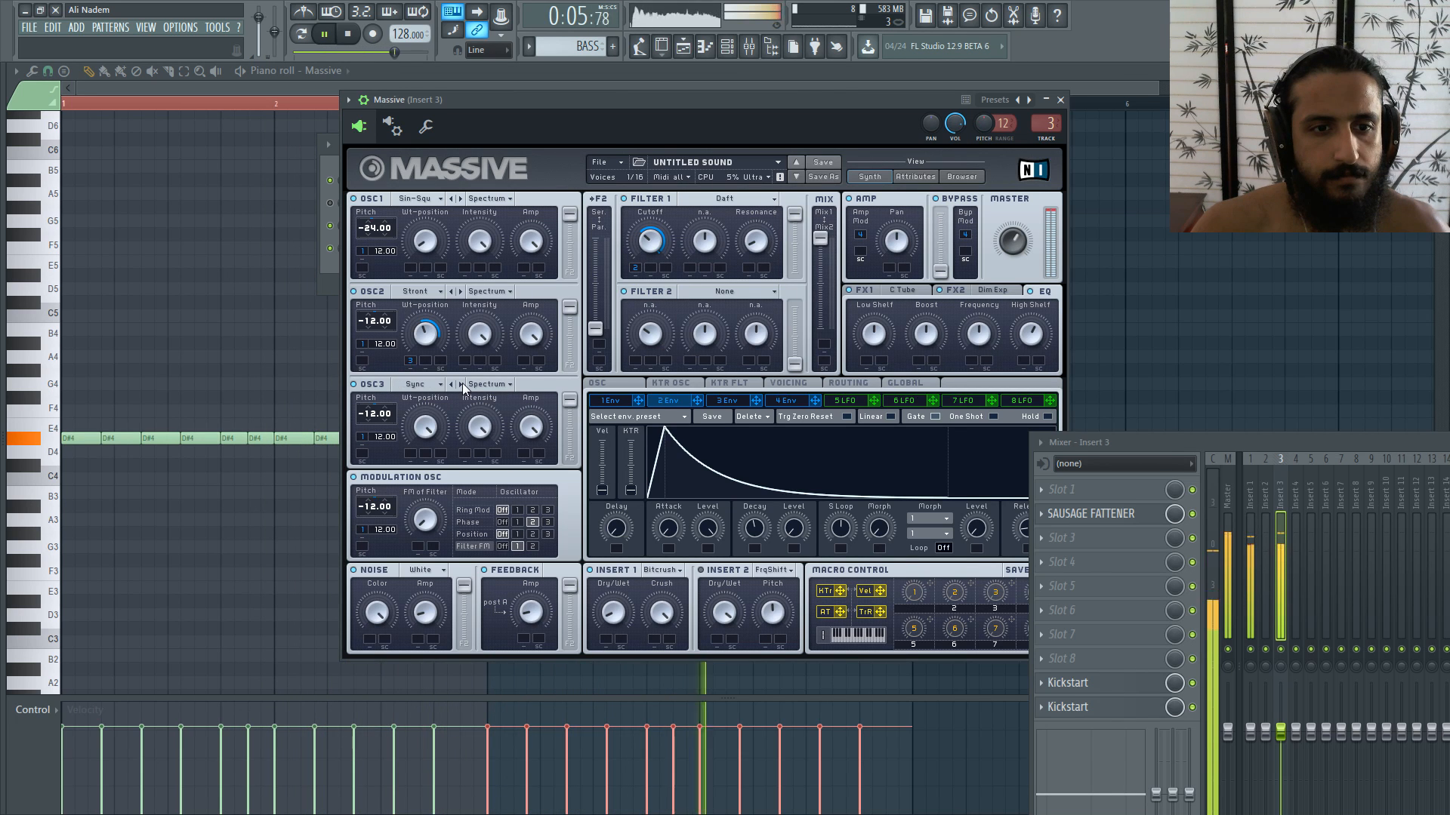
click(462, 384)
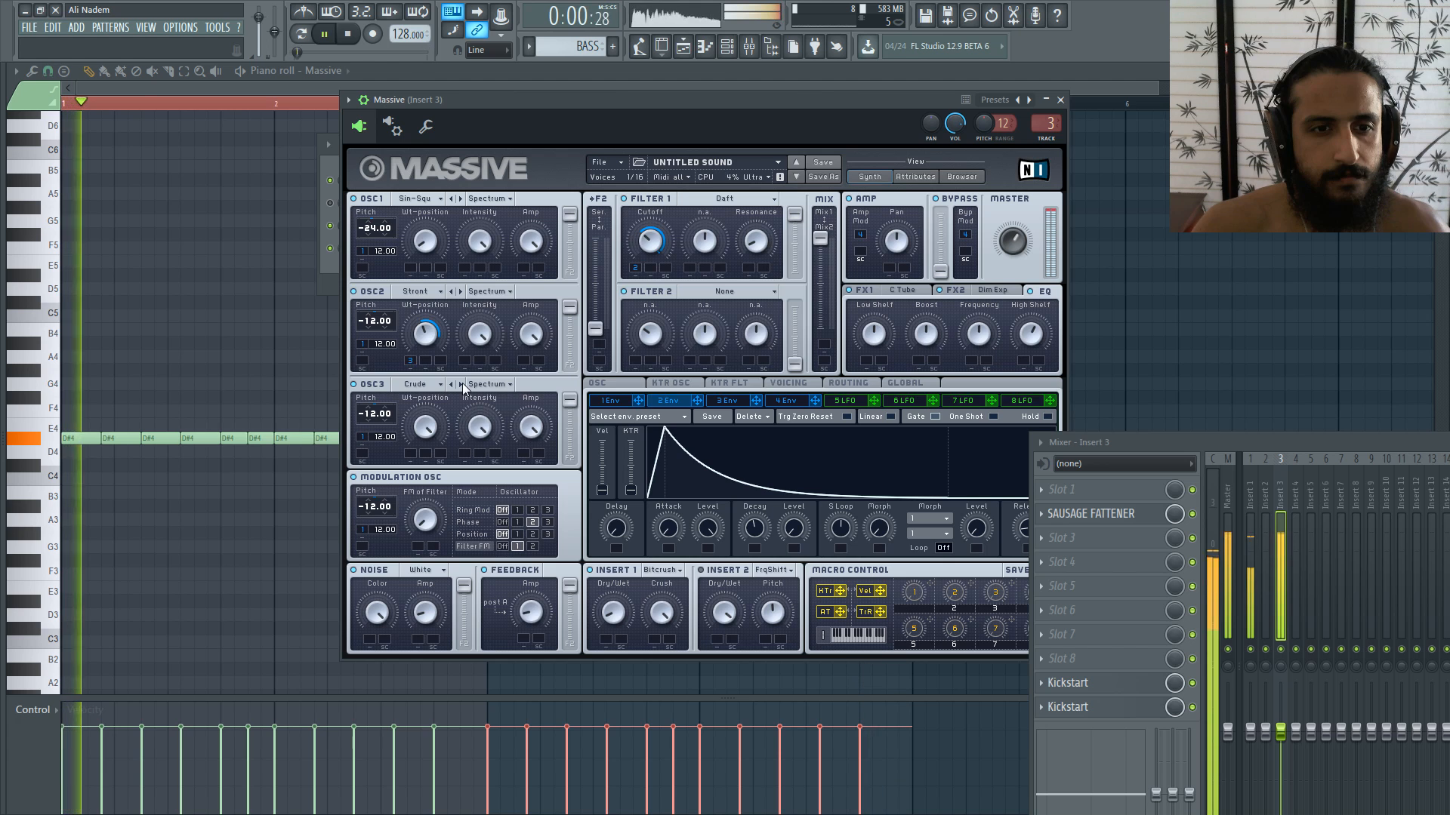
click(426, 383)
click(664, 620)
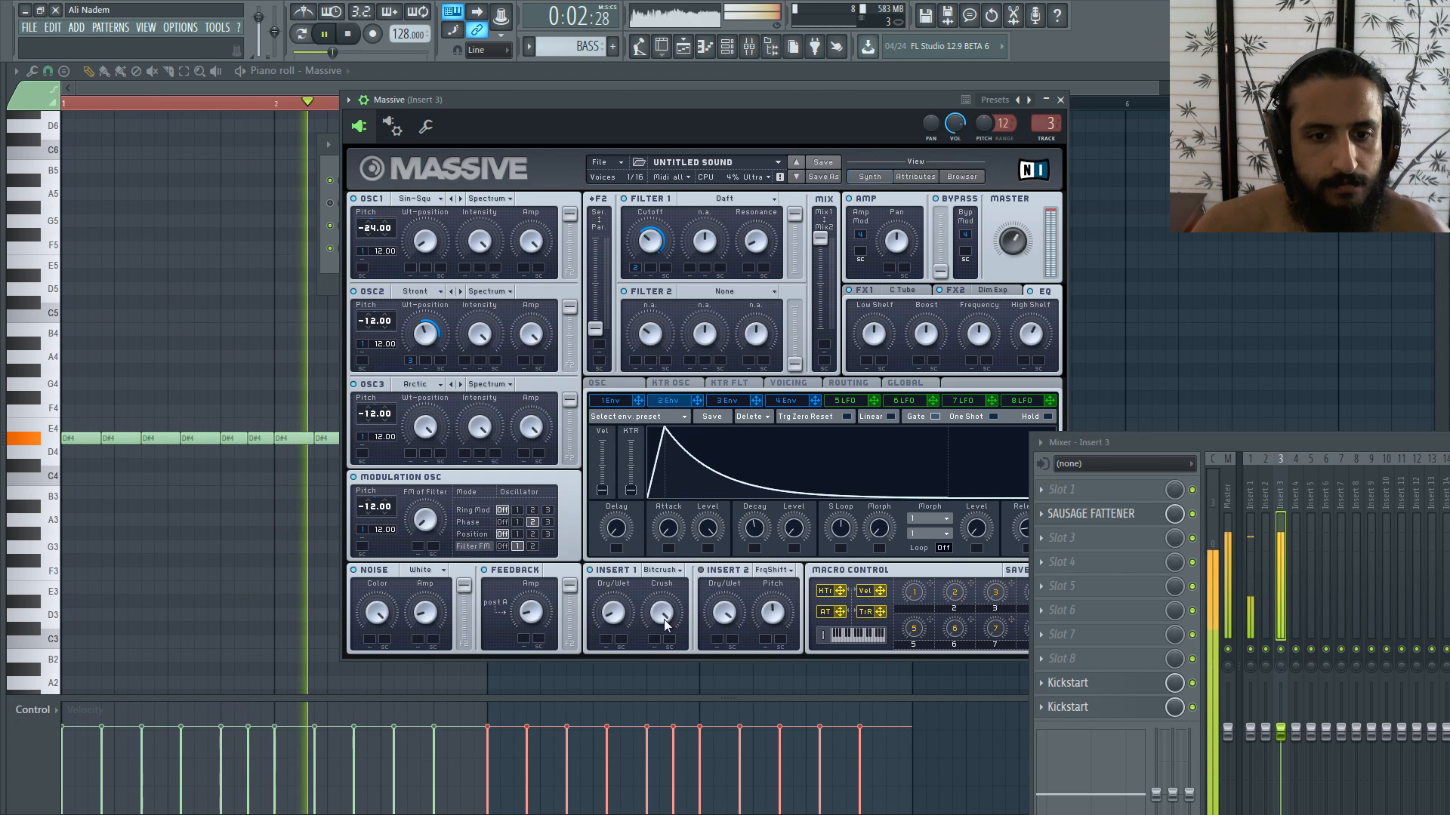
Step: Step backward through OSC3's wavetables during playback, trying S-Yard, A.I., M-Talk and Vulgar, down to Stront
click(455, 383)
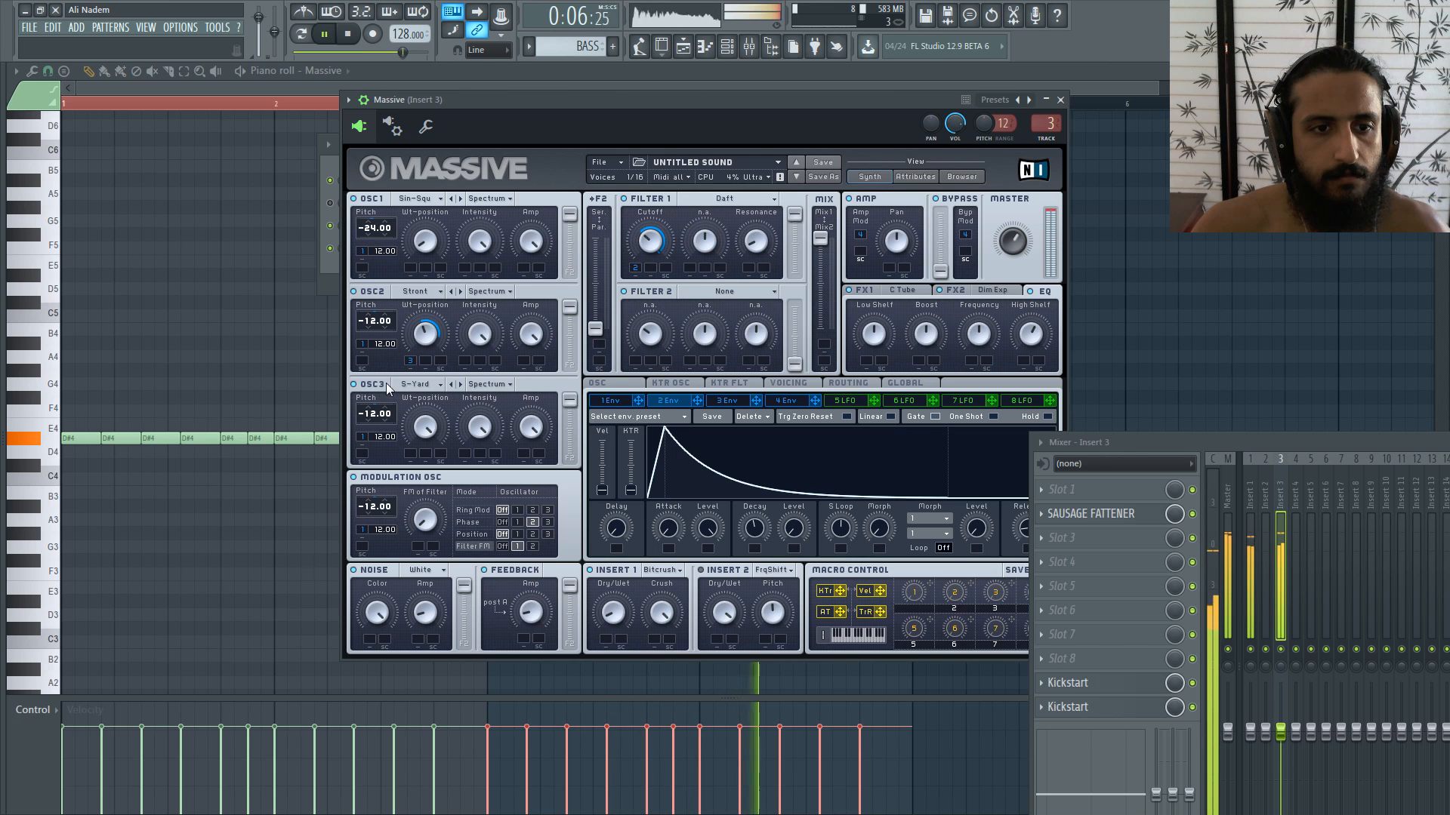
click(452, 384)
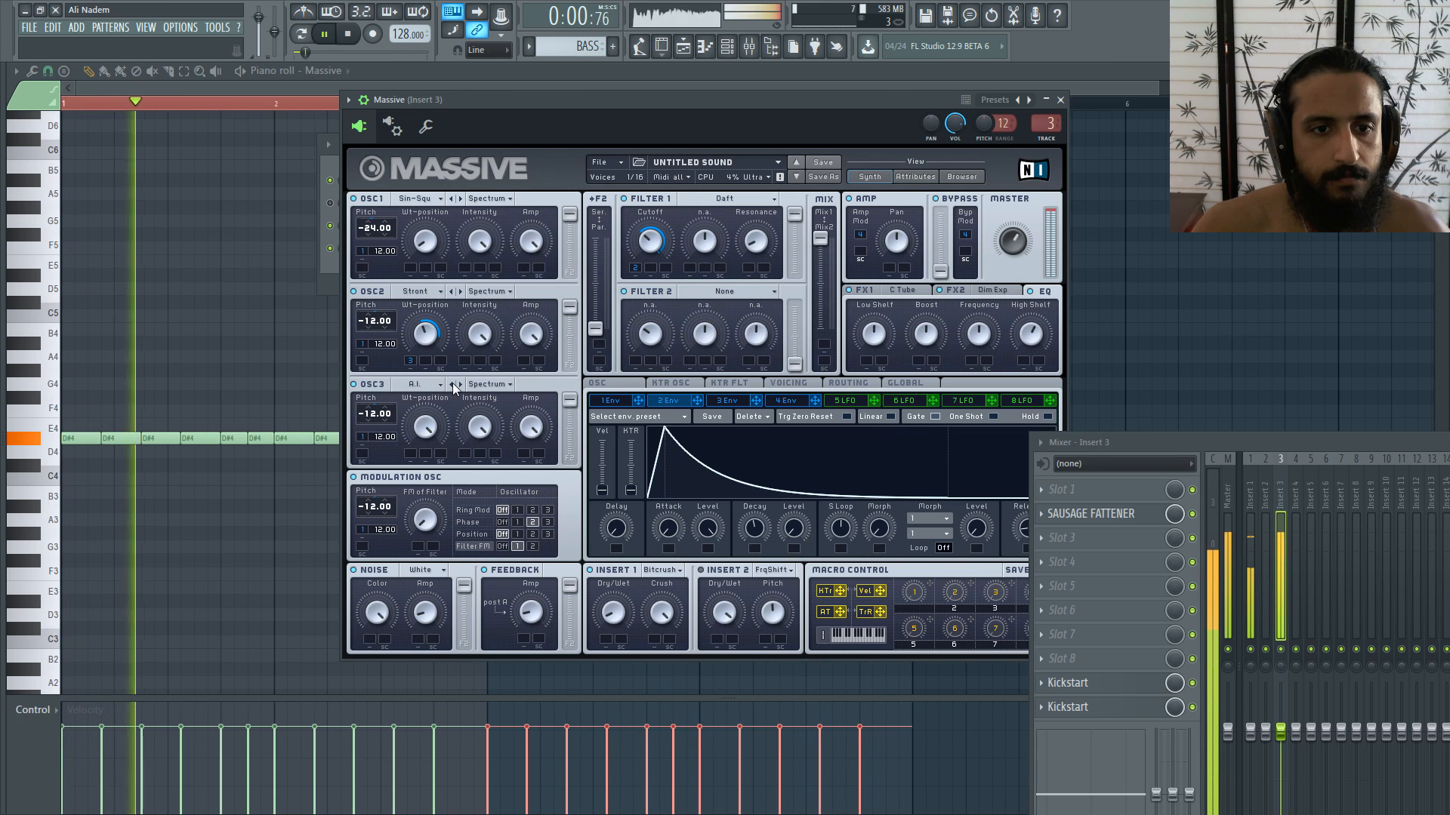
click(452, 384)
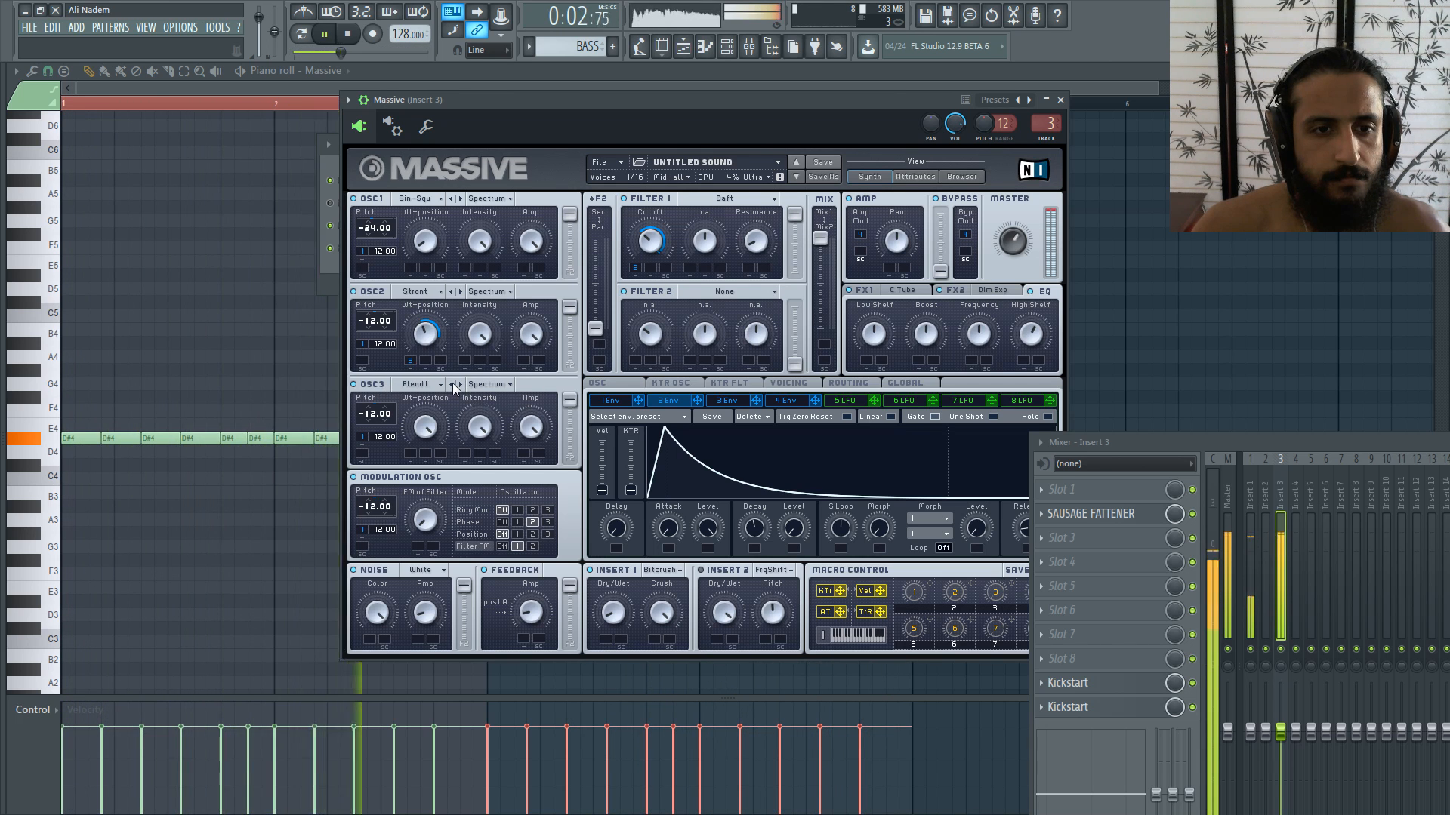
click(452, 384)
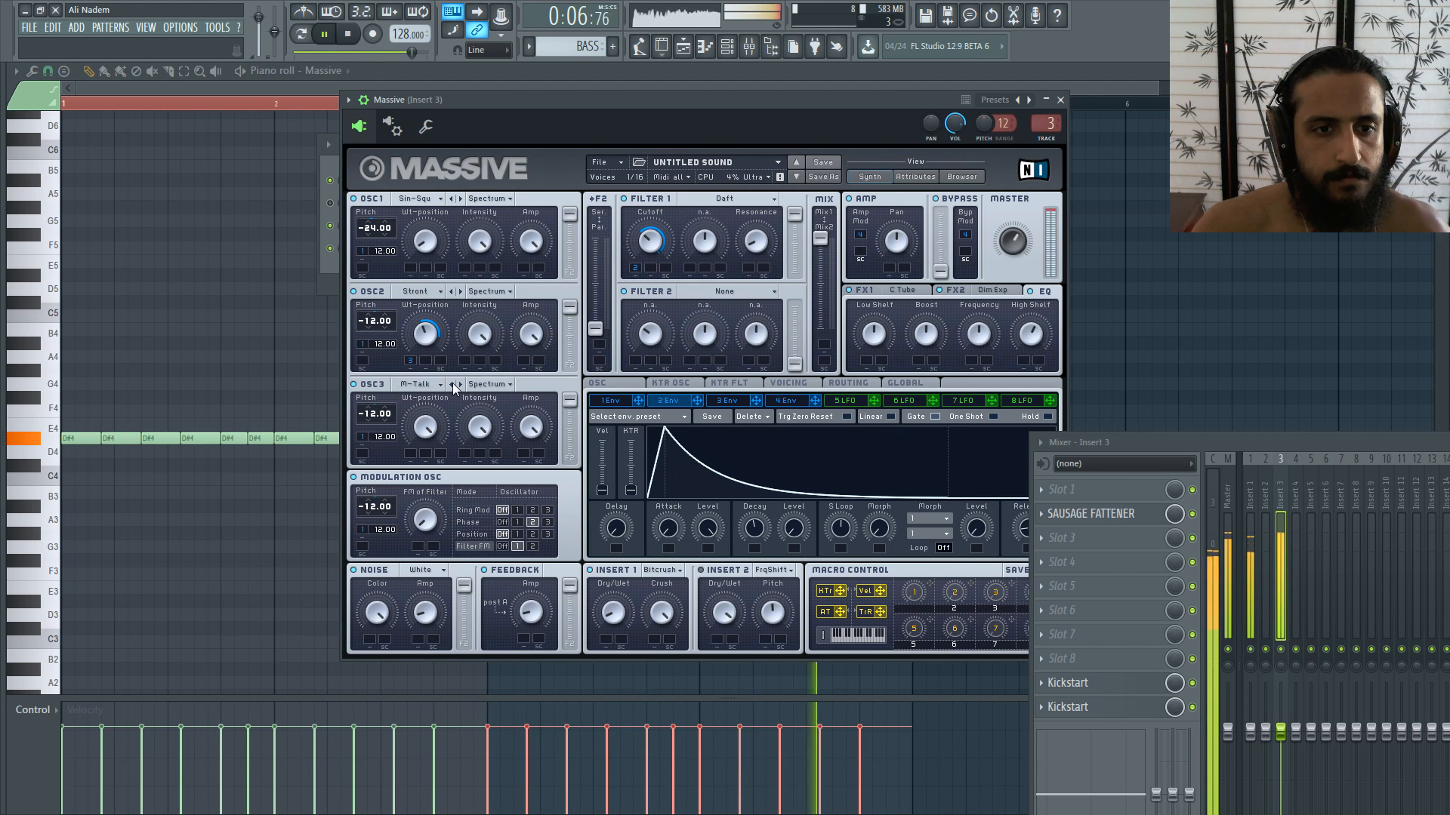
click(452, 384)
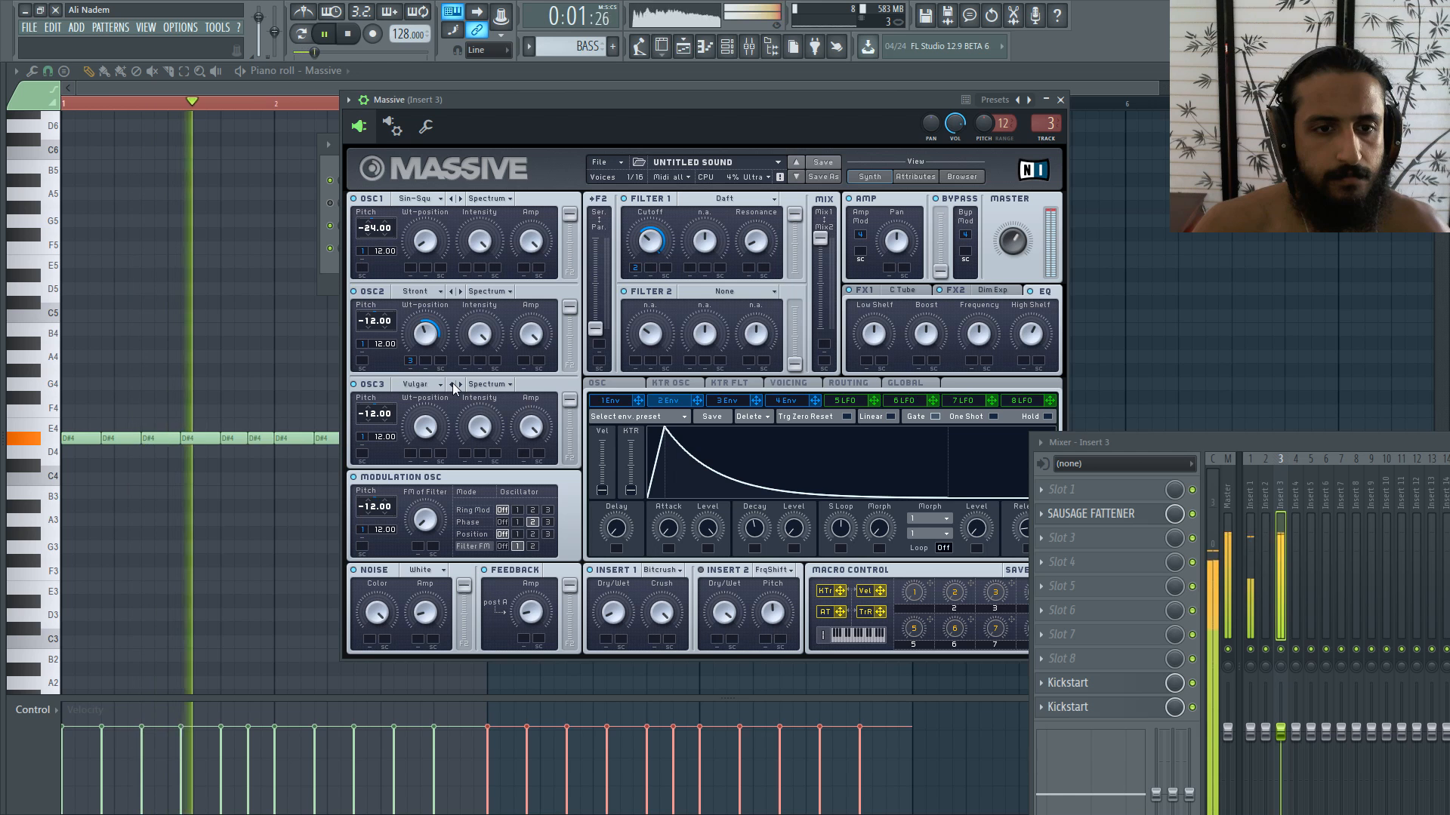
click(452, 383)
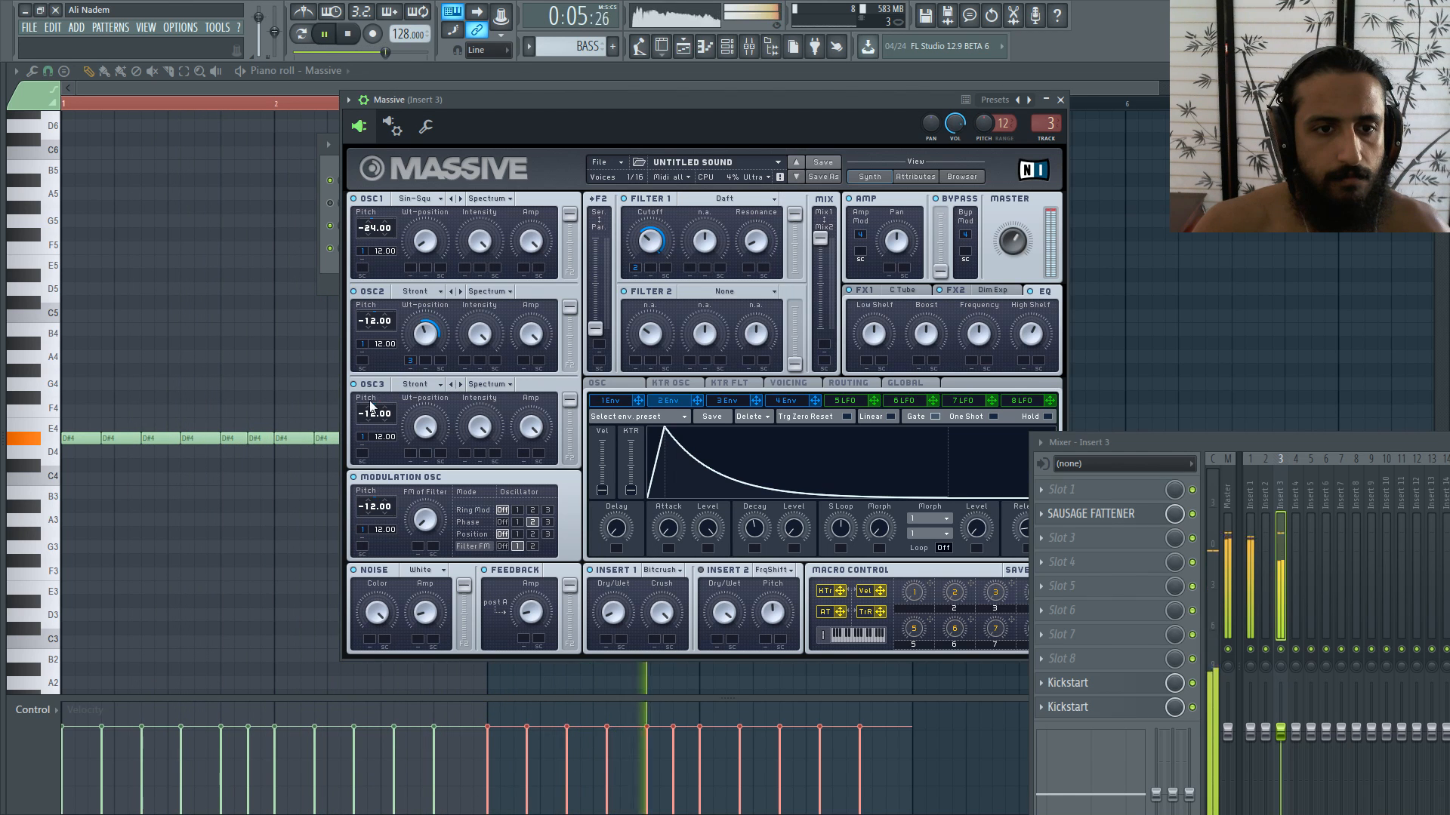
Step: Set OSC3's pitch to 0.00, switch its wavetable to Throat and set its Wt-position to 100
drag(370, 405, 380, 413)
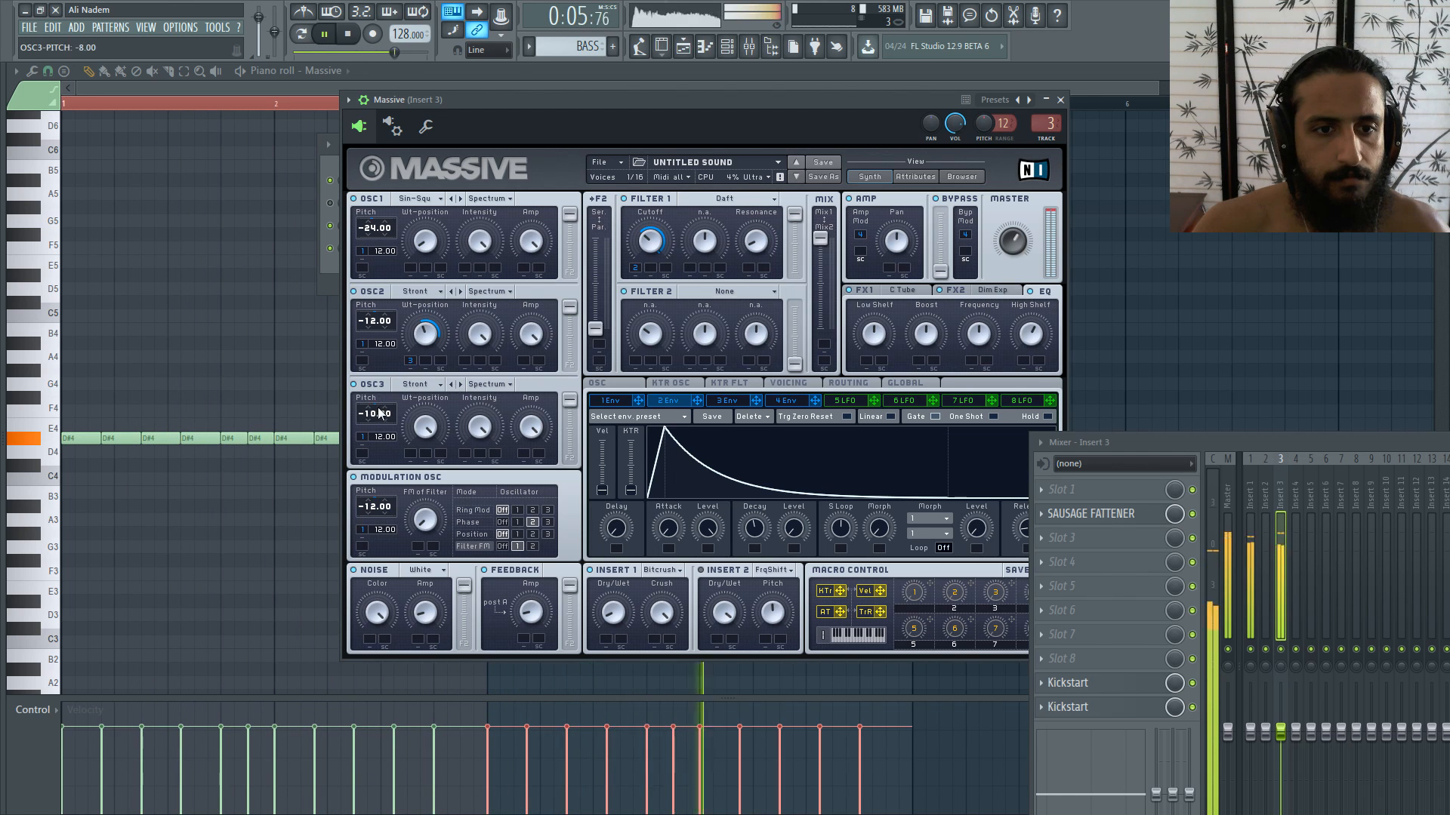
click(452, 384)
click(455, 385)
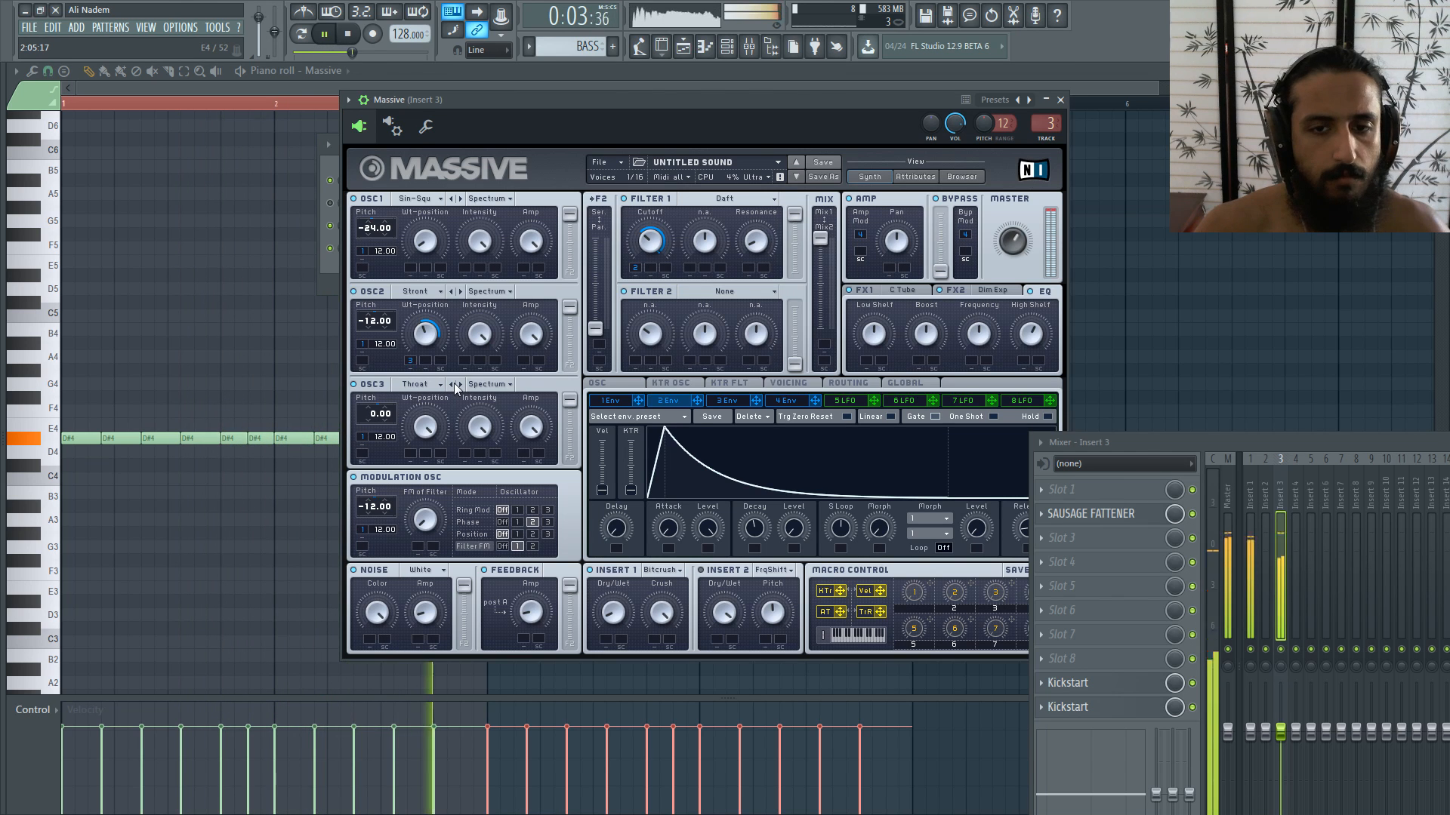
drag(424, 432, 444, 455)
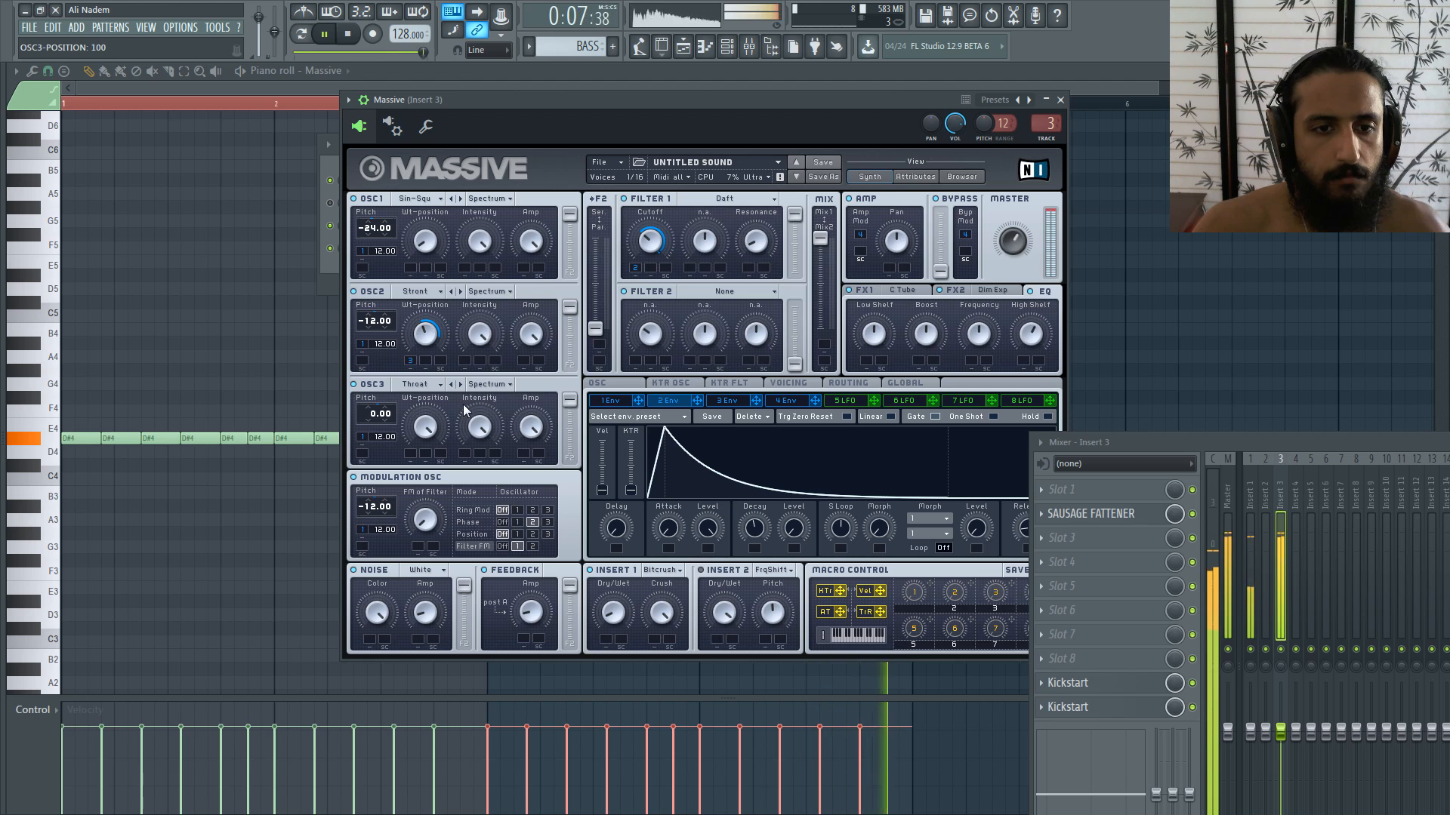
Step: Step OSC3's wavetable through Sinarm II to Woody and set the oscillator's pitch to -5.00
click(451, 384)
click(452, 384)
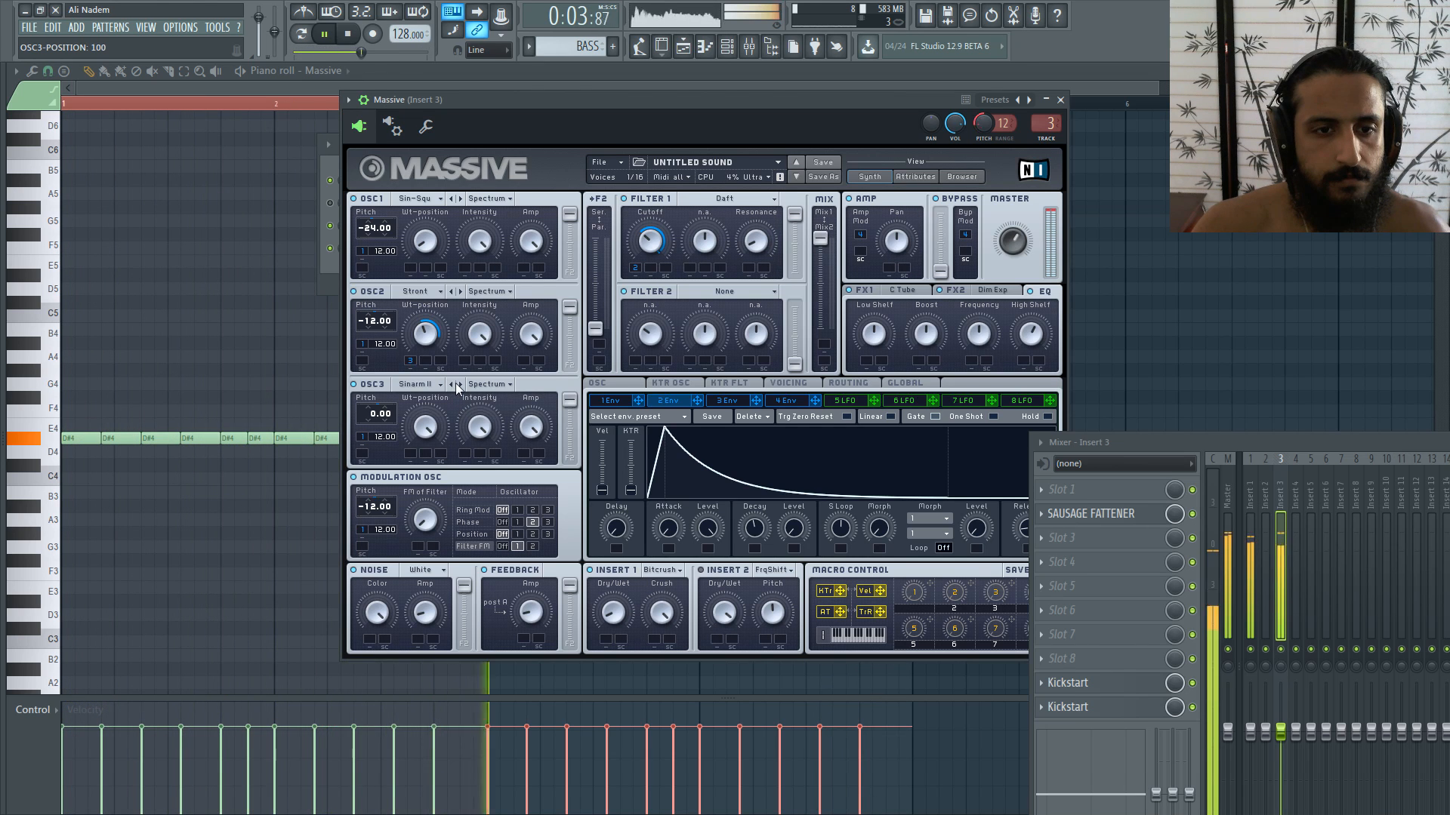
click(459, 385)
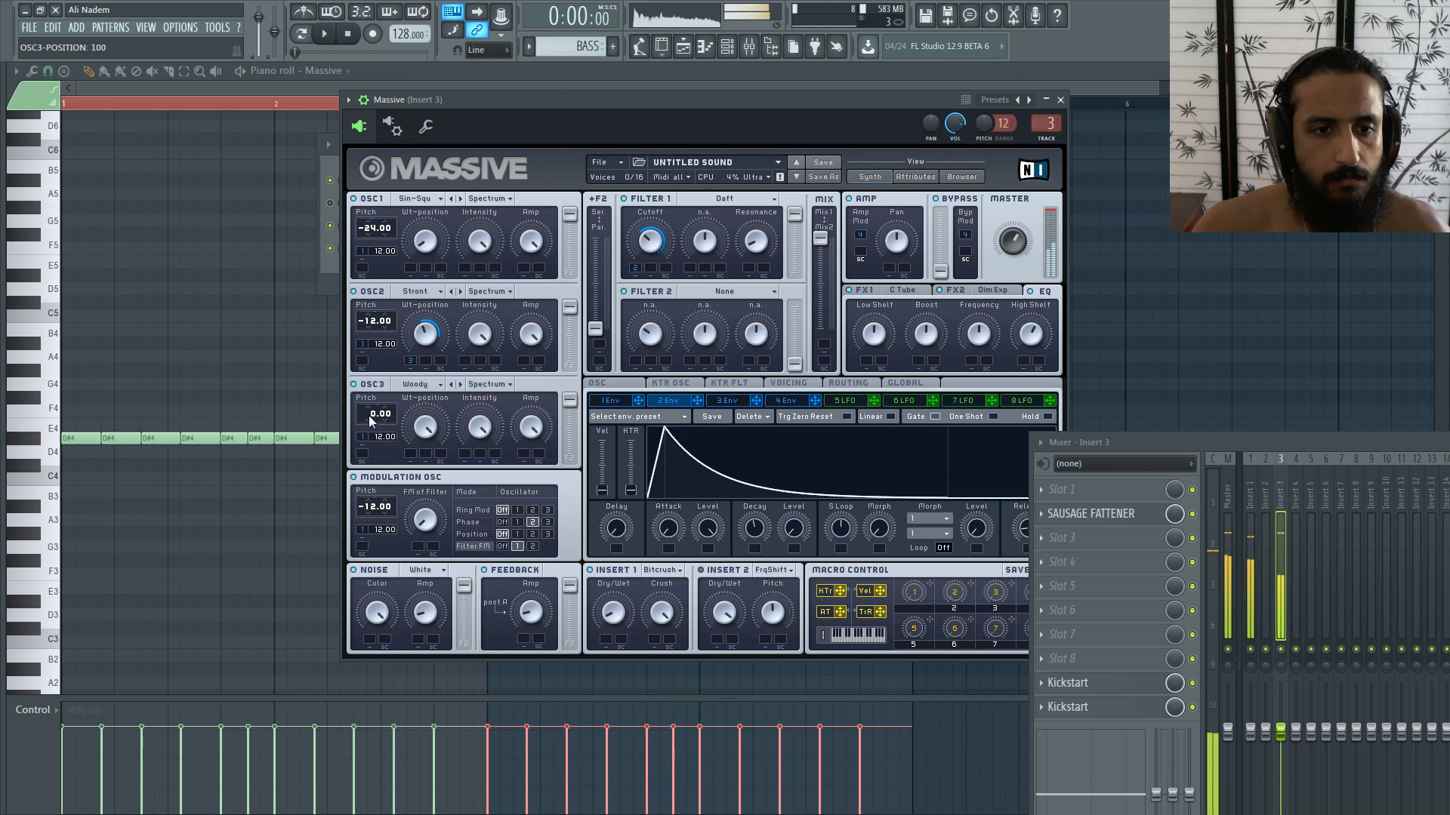
drag(368, 416, 373, 424)
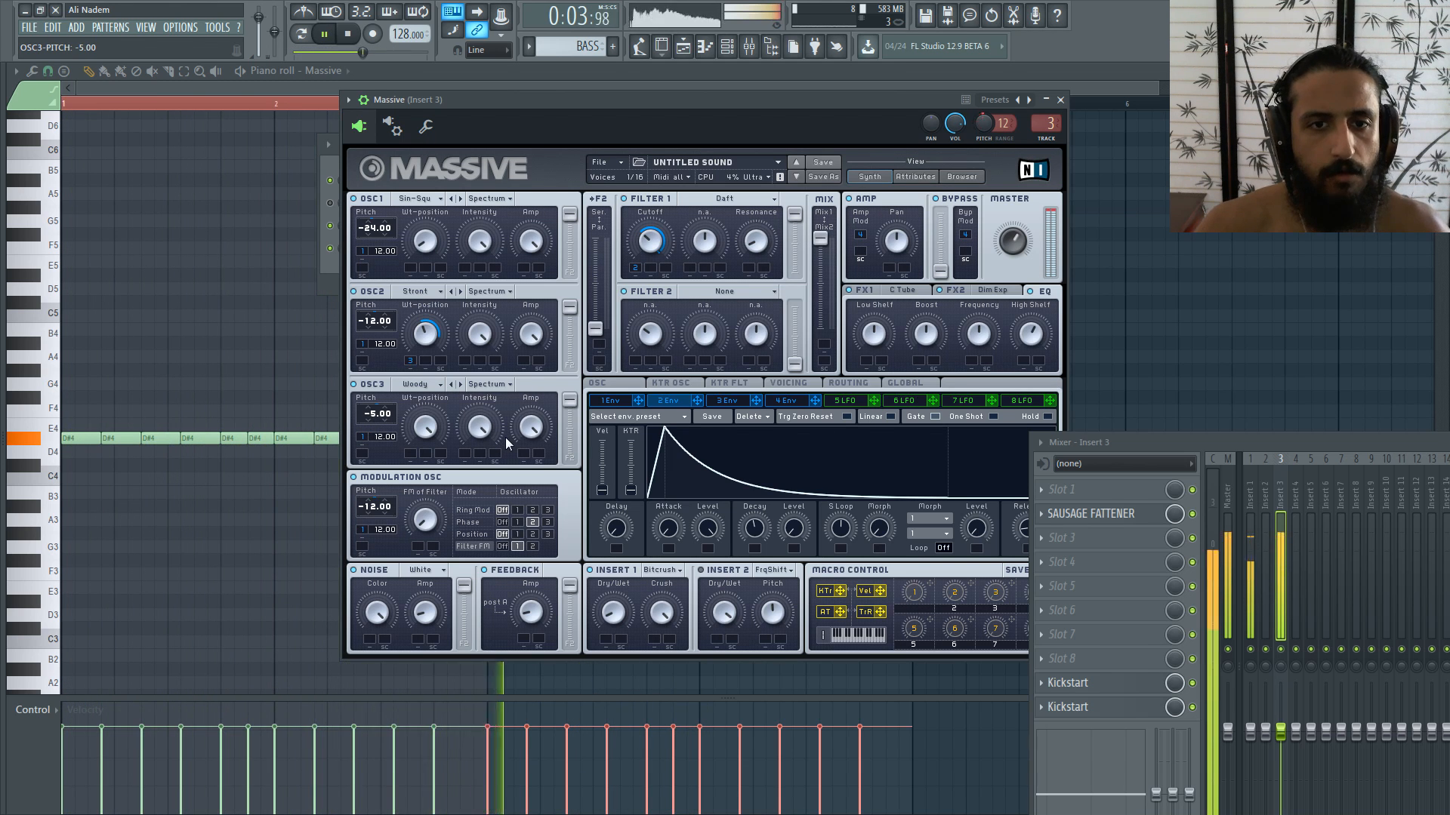
Step: Audition OSC3 wavetables during playback, trying AddOct, SmoSqu, Squ-Sw II and B-Pulse
click(451, 383)
click(451, 383)
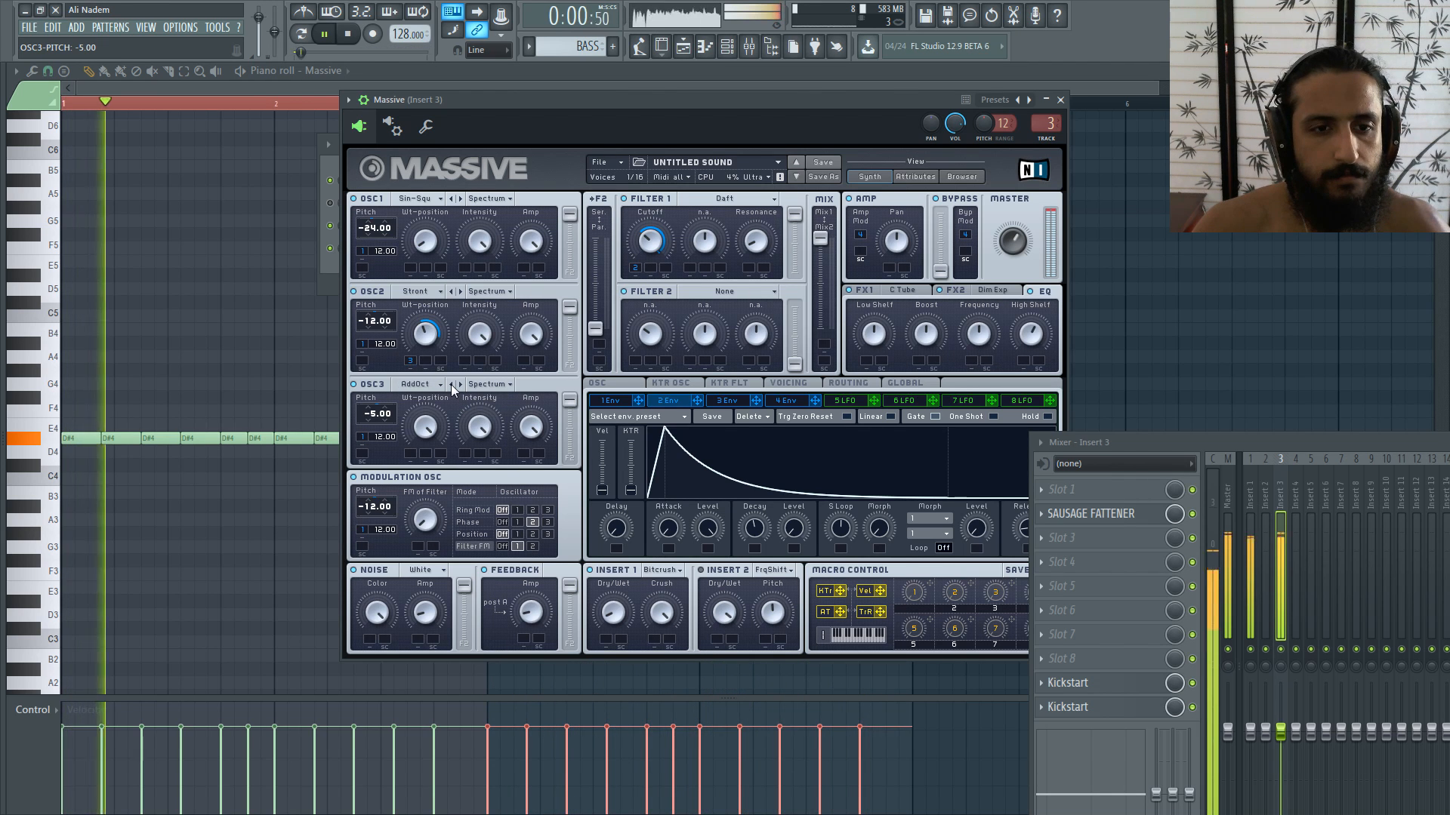
click(450, 383)
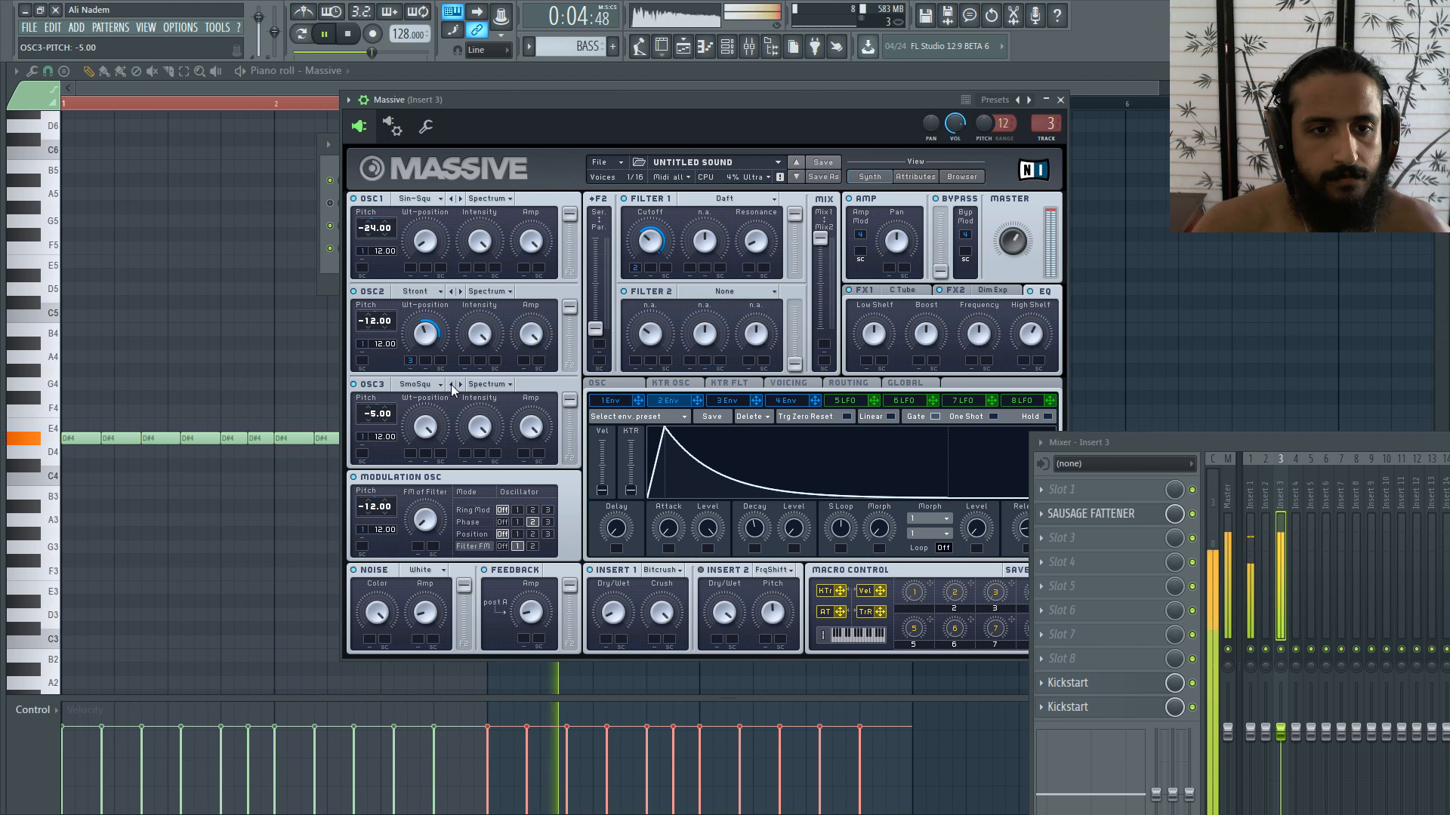
click(451, 384)
click(460, 384)
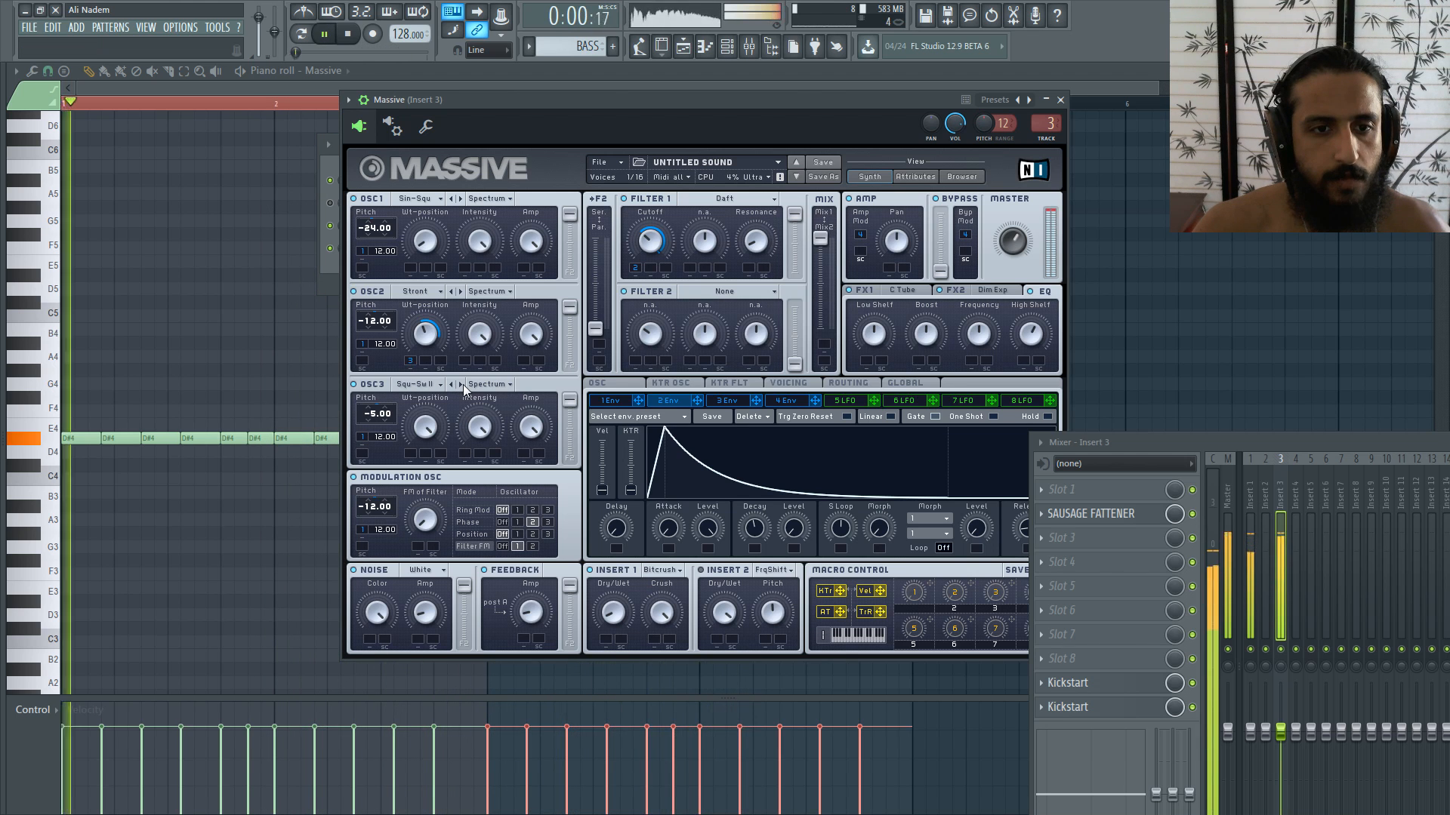
click(451, 385)
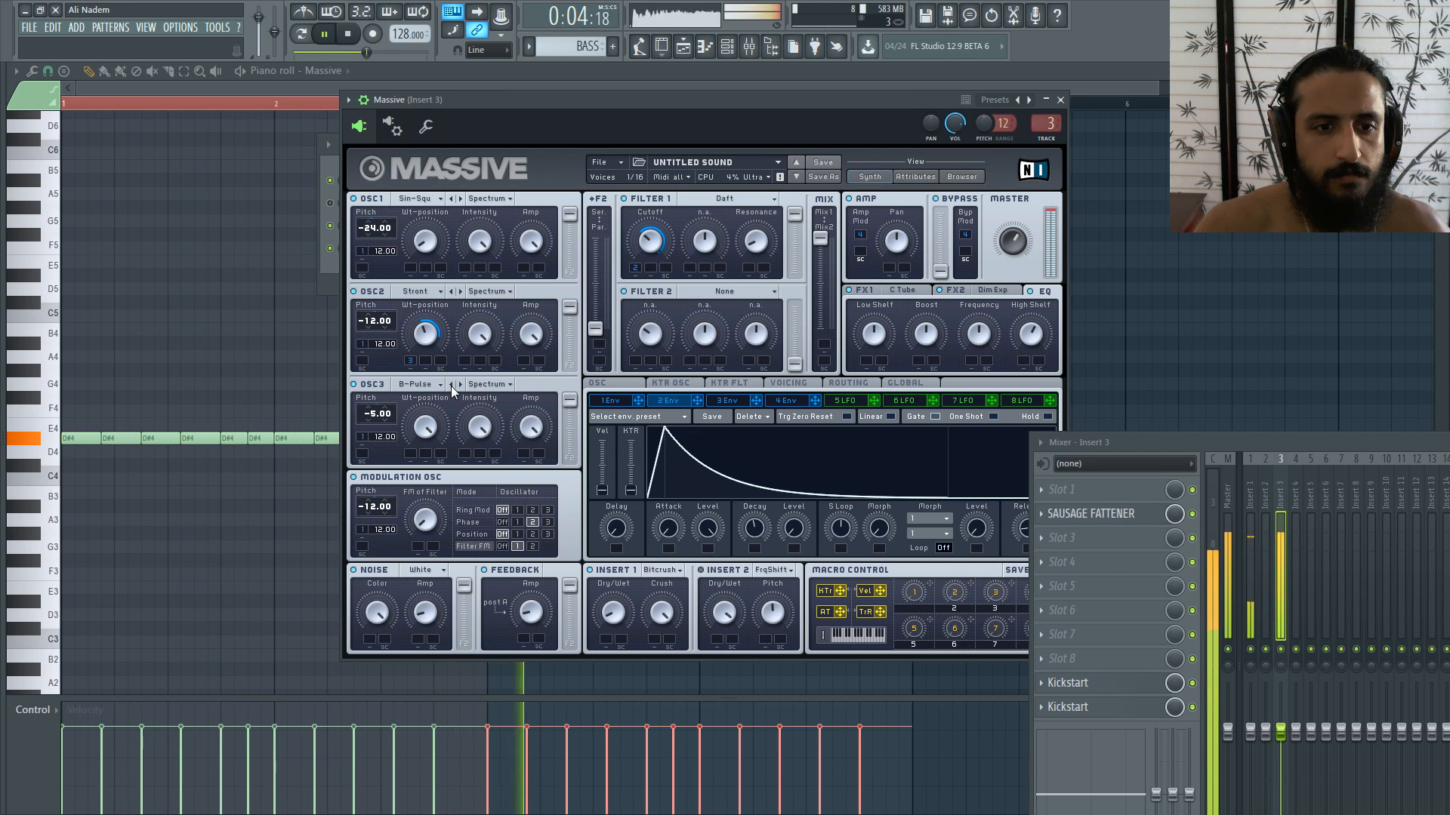
Step: Compare the Melom and D-Throat wavetables on OSC3, returning to Melom
click(450, 385)
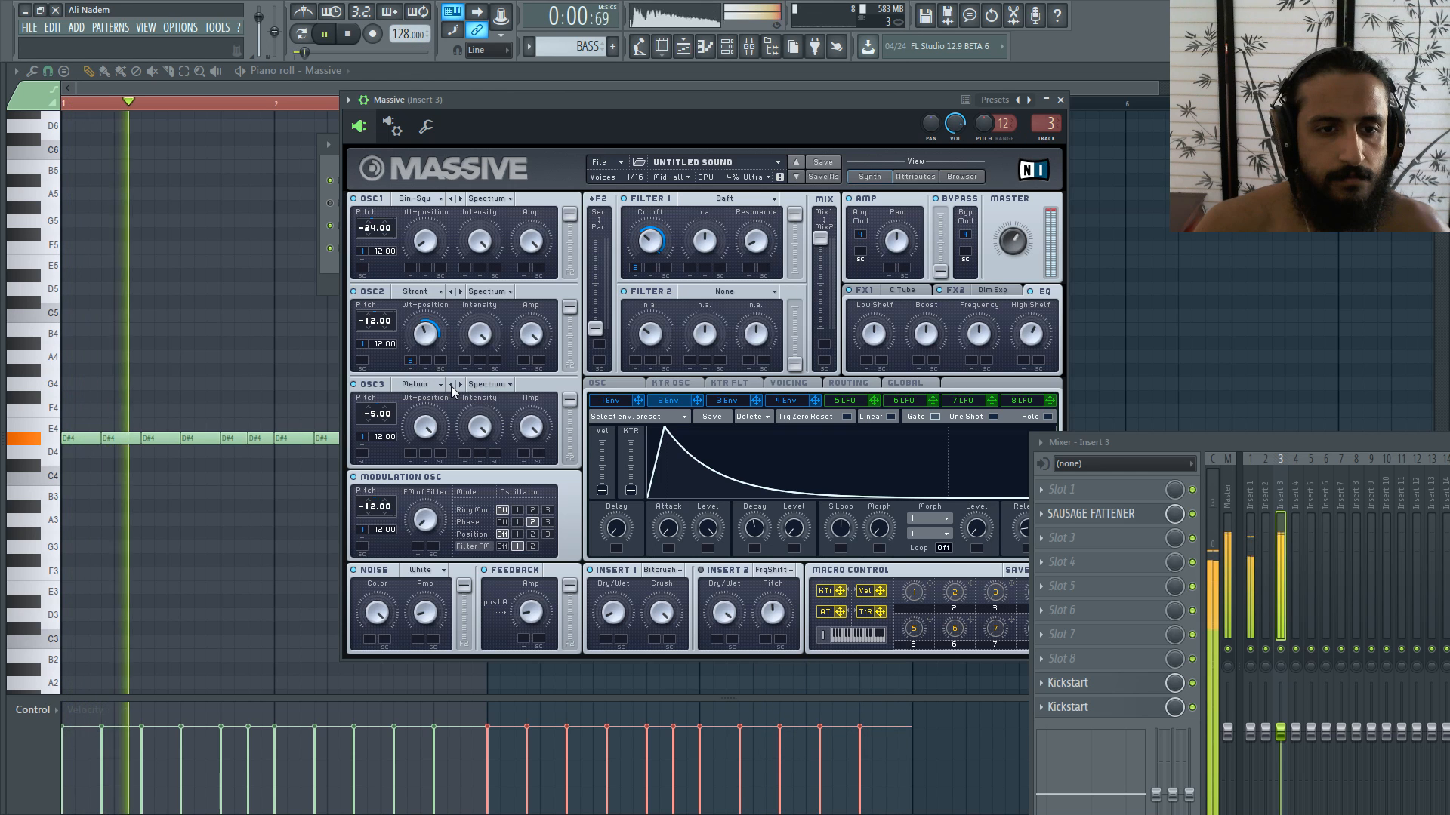
click(461, 385)
click(460, 385)
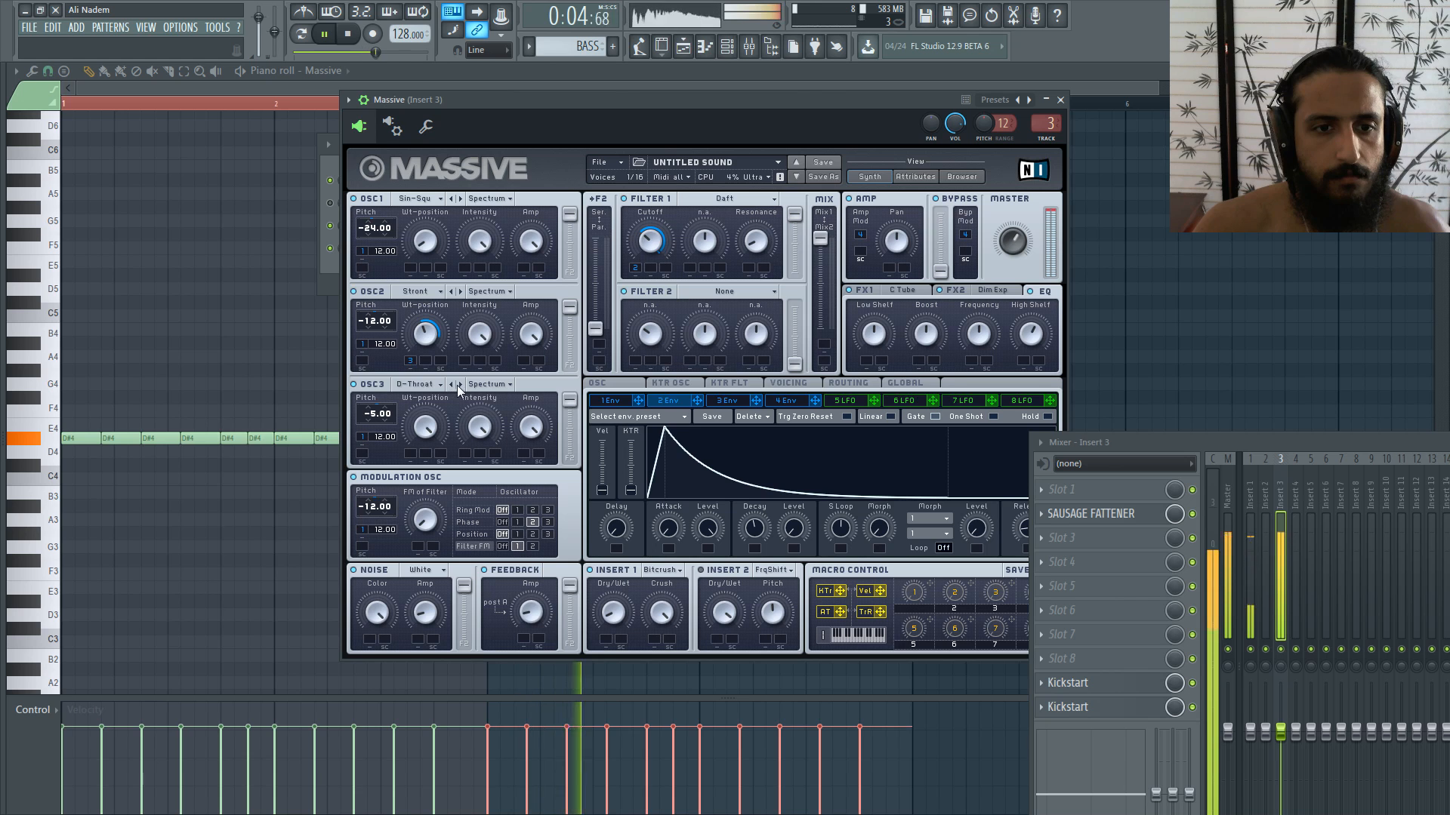
click(456, 385)
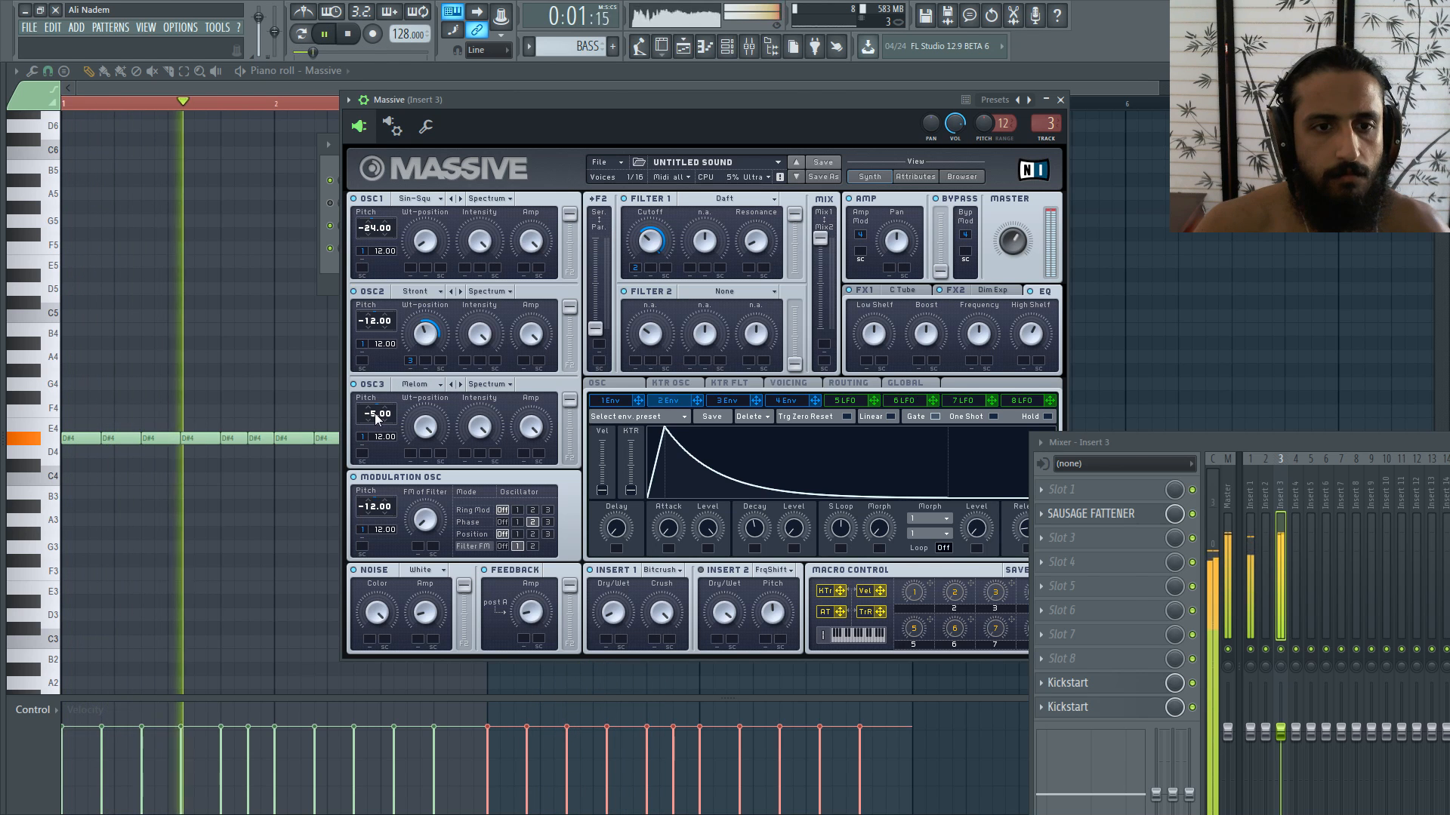
Step: Try the M-Talk and Carbon wavetables on OSC3 with its pitch at 0.00, -4.00 and -5.00
double_click(375, 415)
click(451, 384)
click(452, 386)
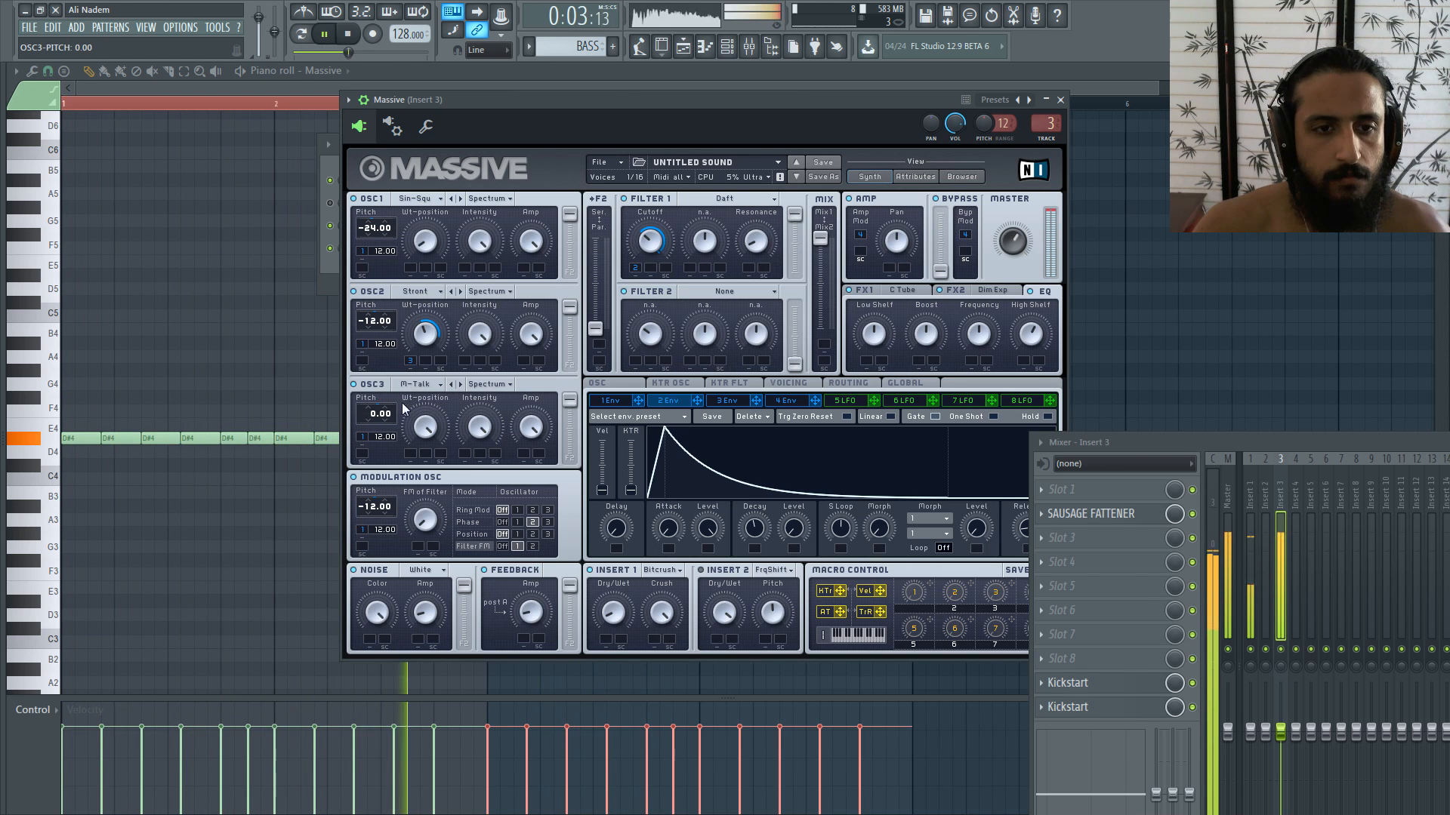
drag(373, 415, 372, 421)
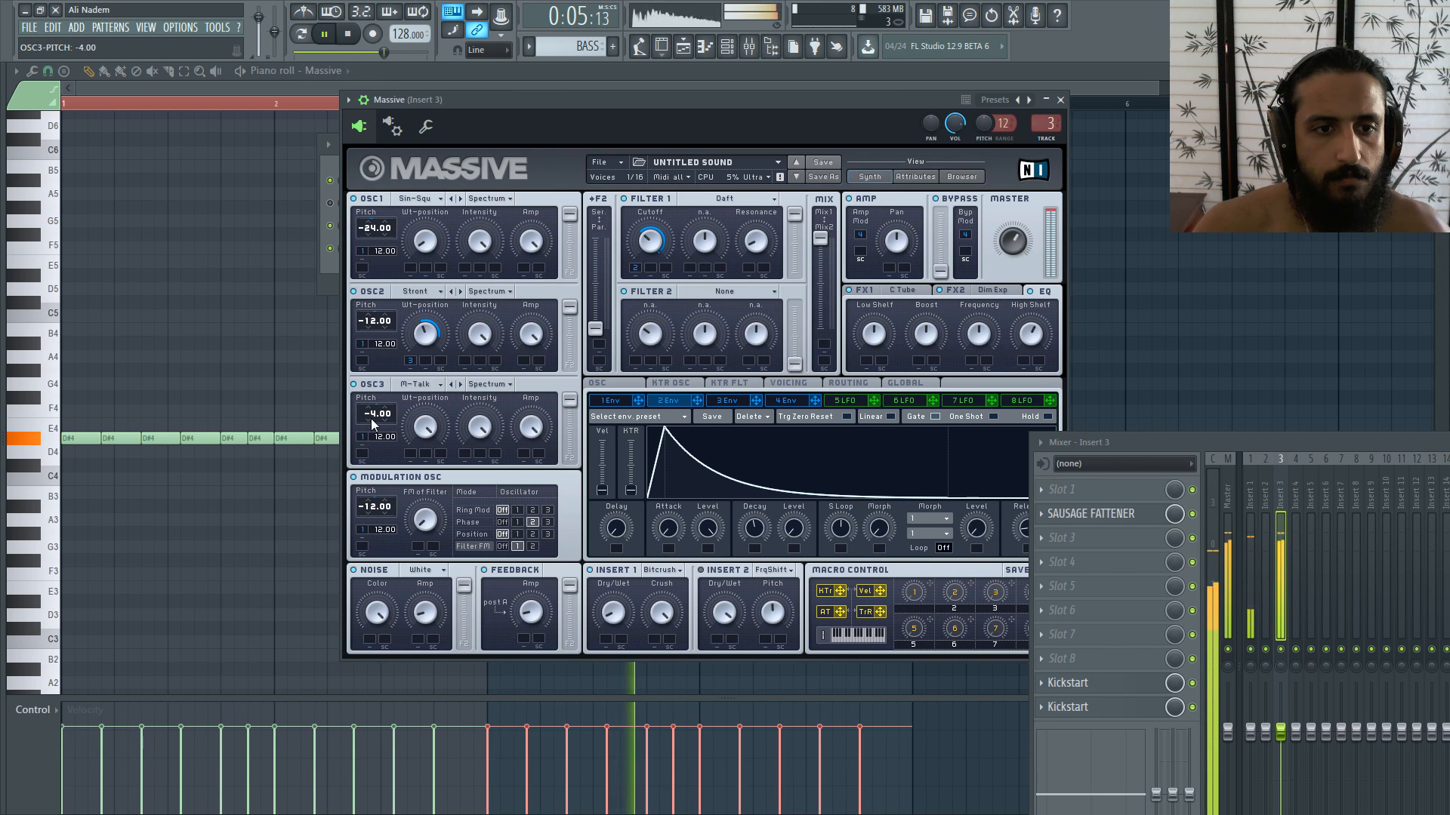
click(452, 384)
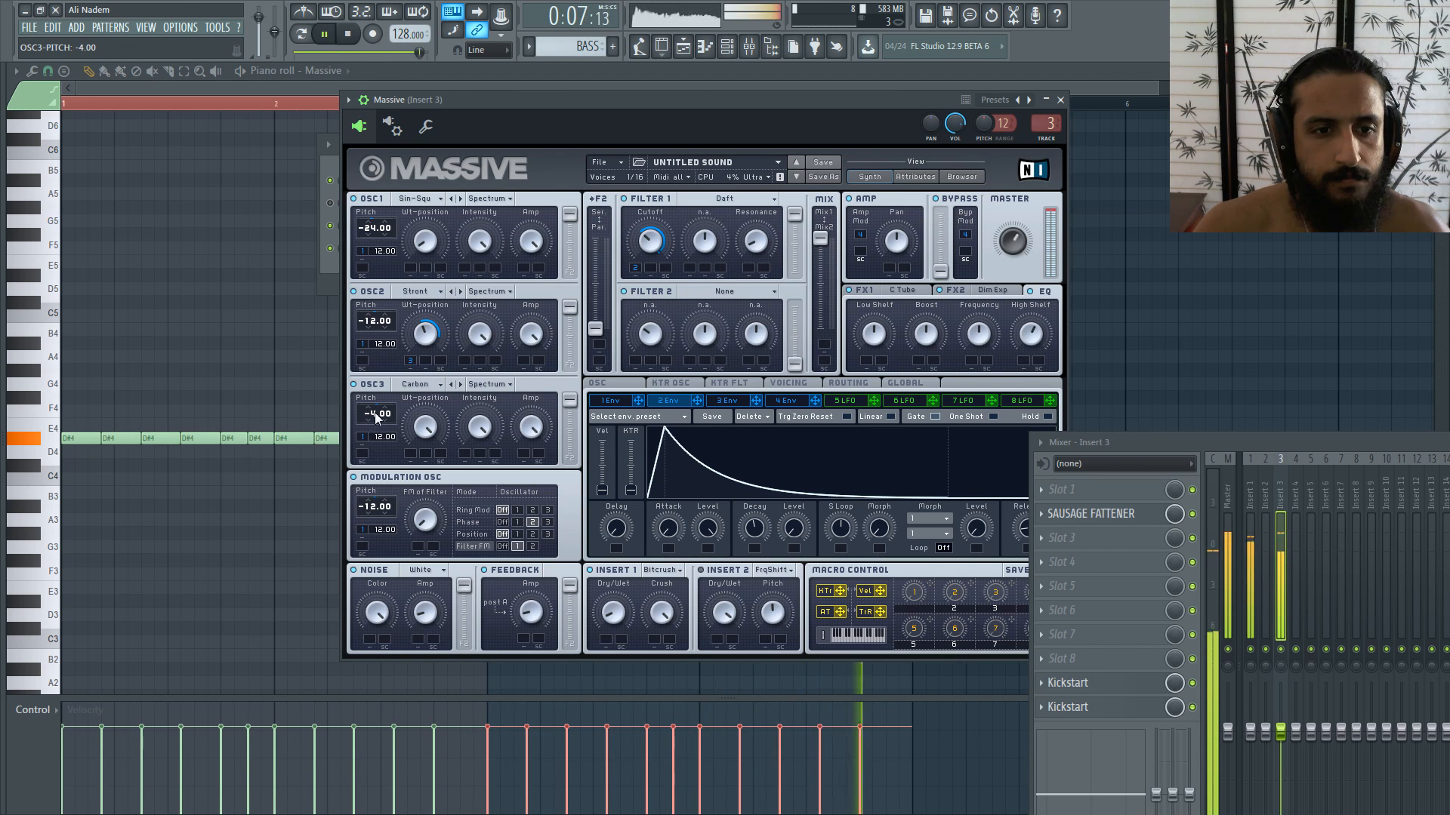
drag(375, 413, 371, 414)
Step: Audition OSC3 wavetables from Frozen and Kanga through PWM, Throat and Needl to Drive III
click(451, 384)
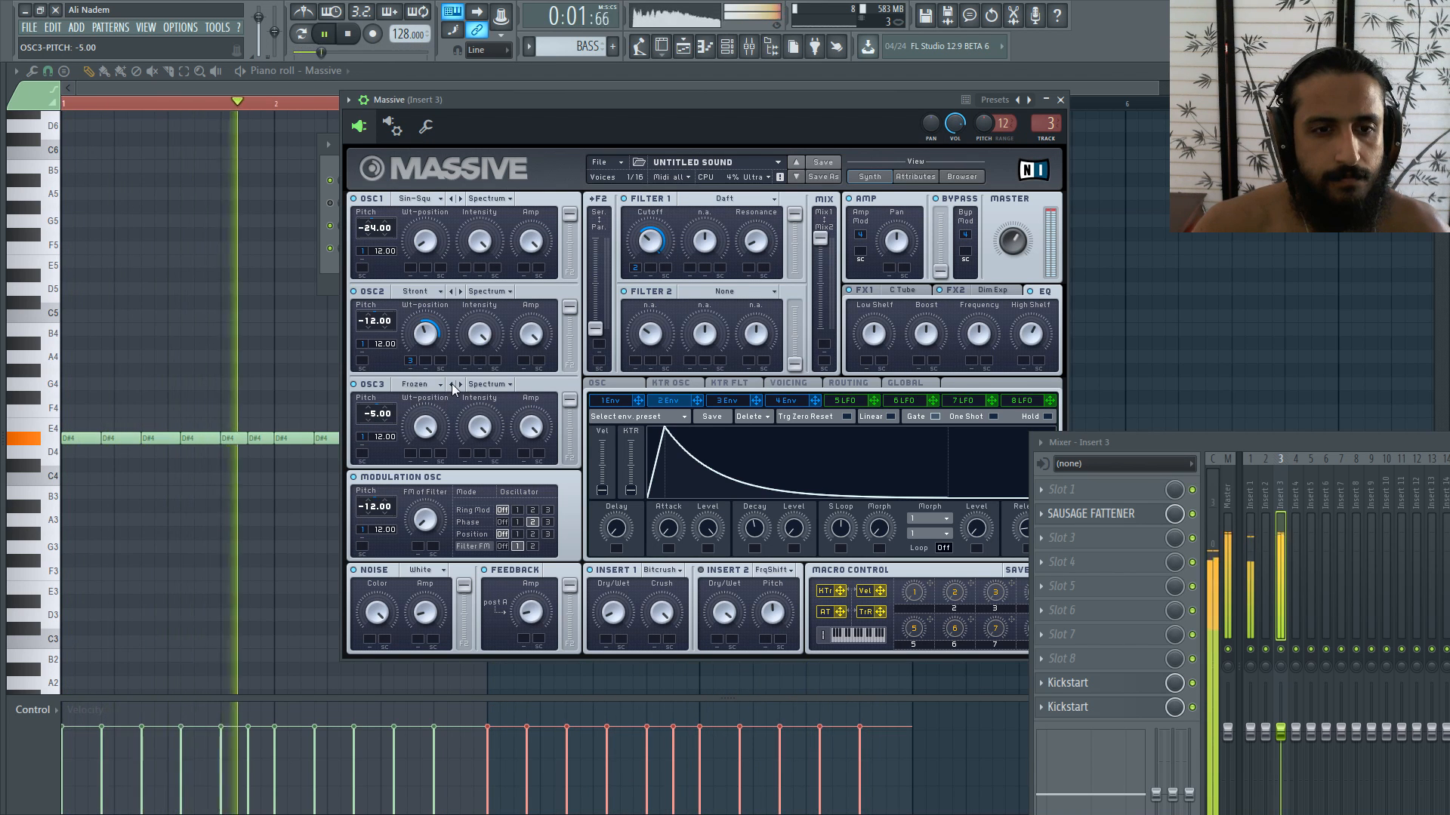
click(451, 383)
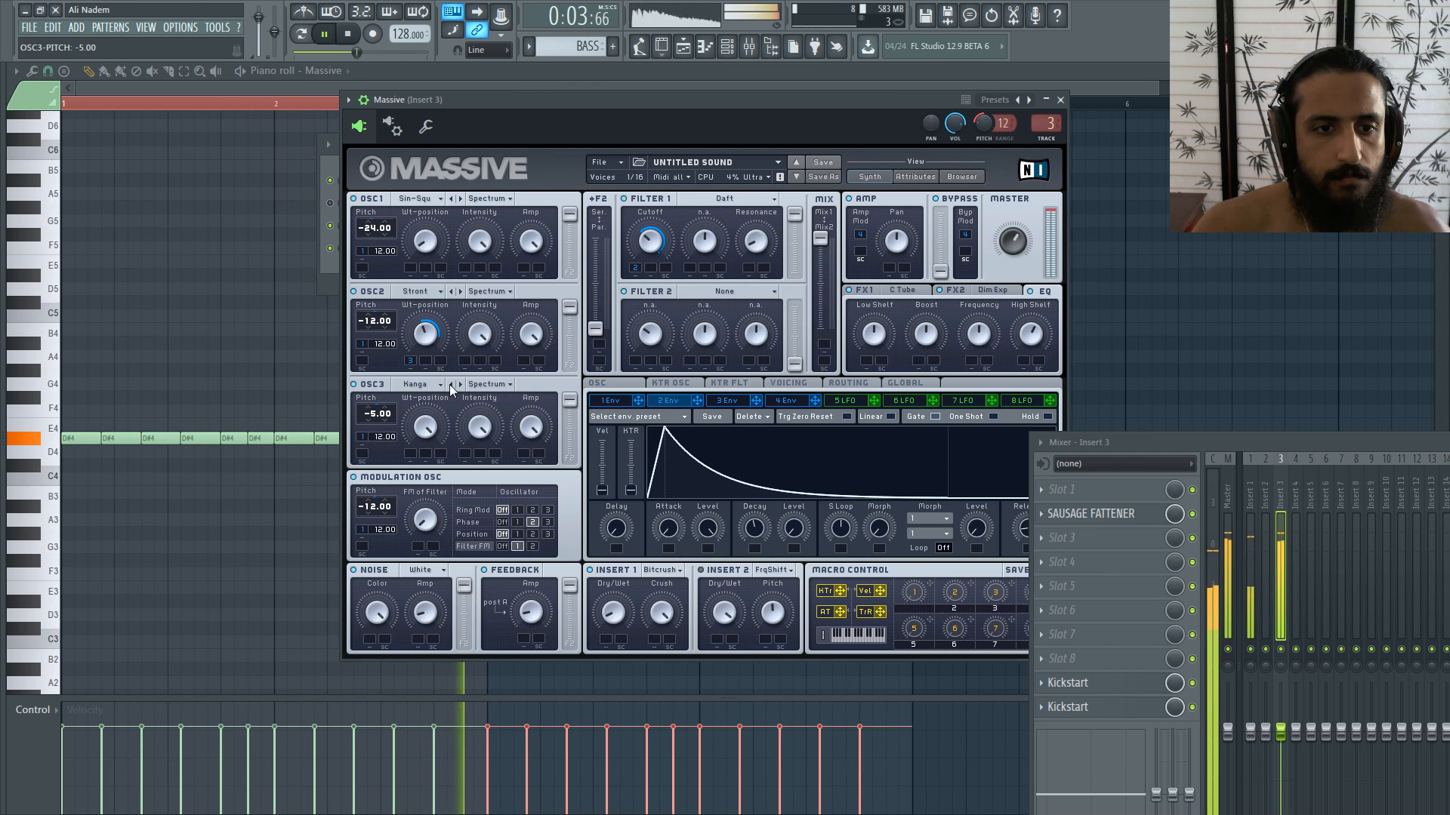
click(451, 383)
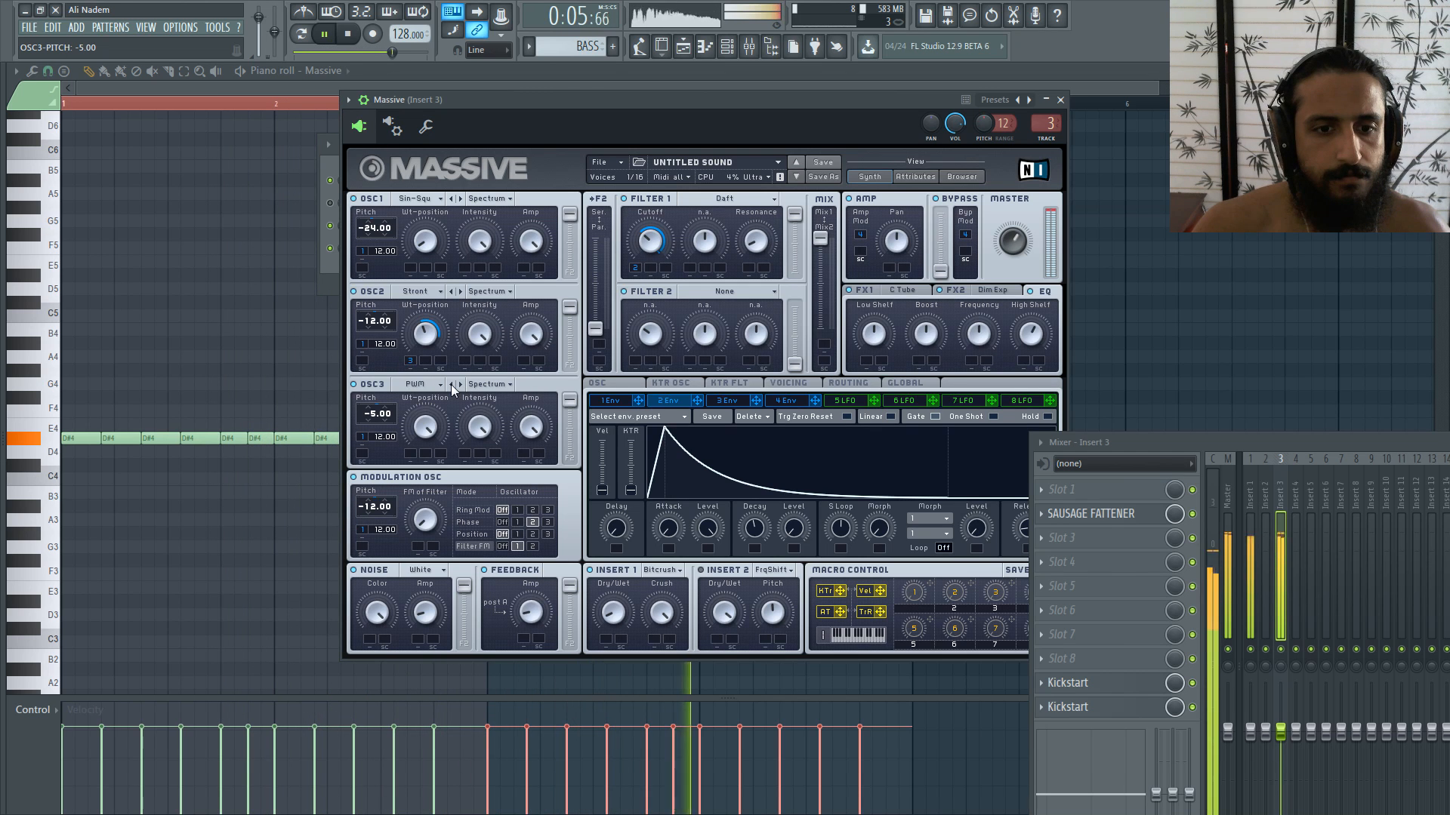
click(450, 384)
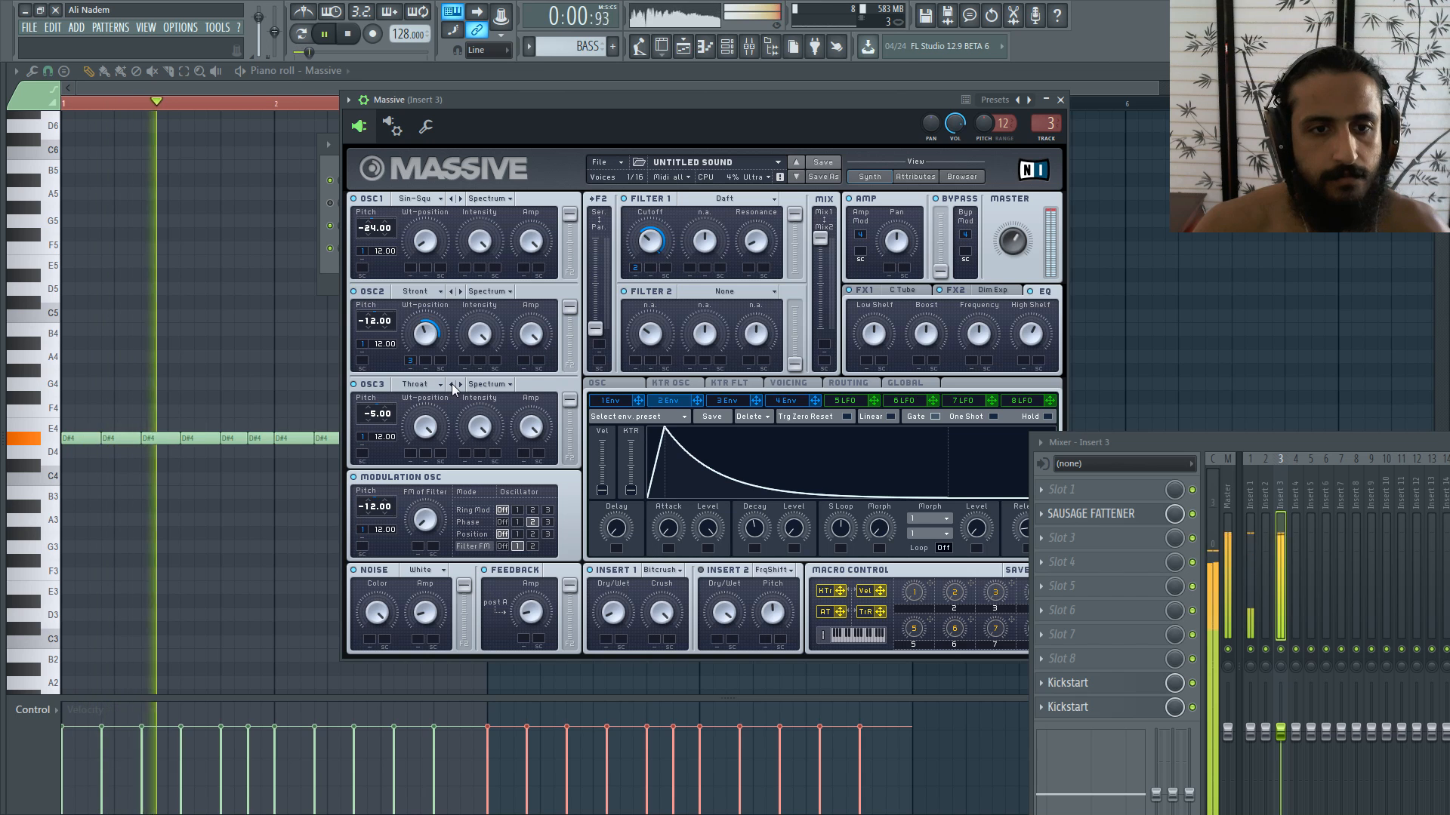
click(451, 384)
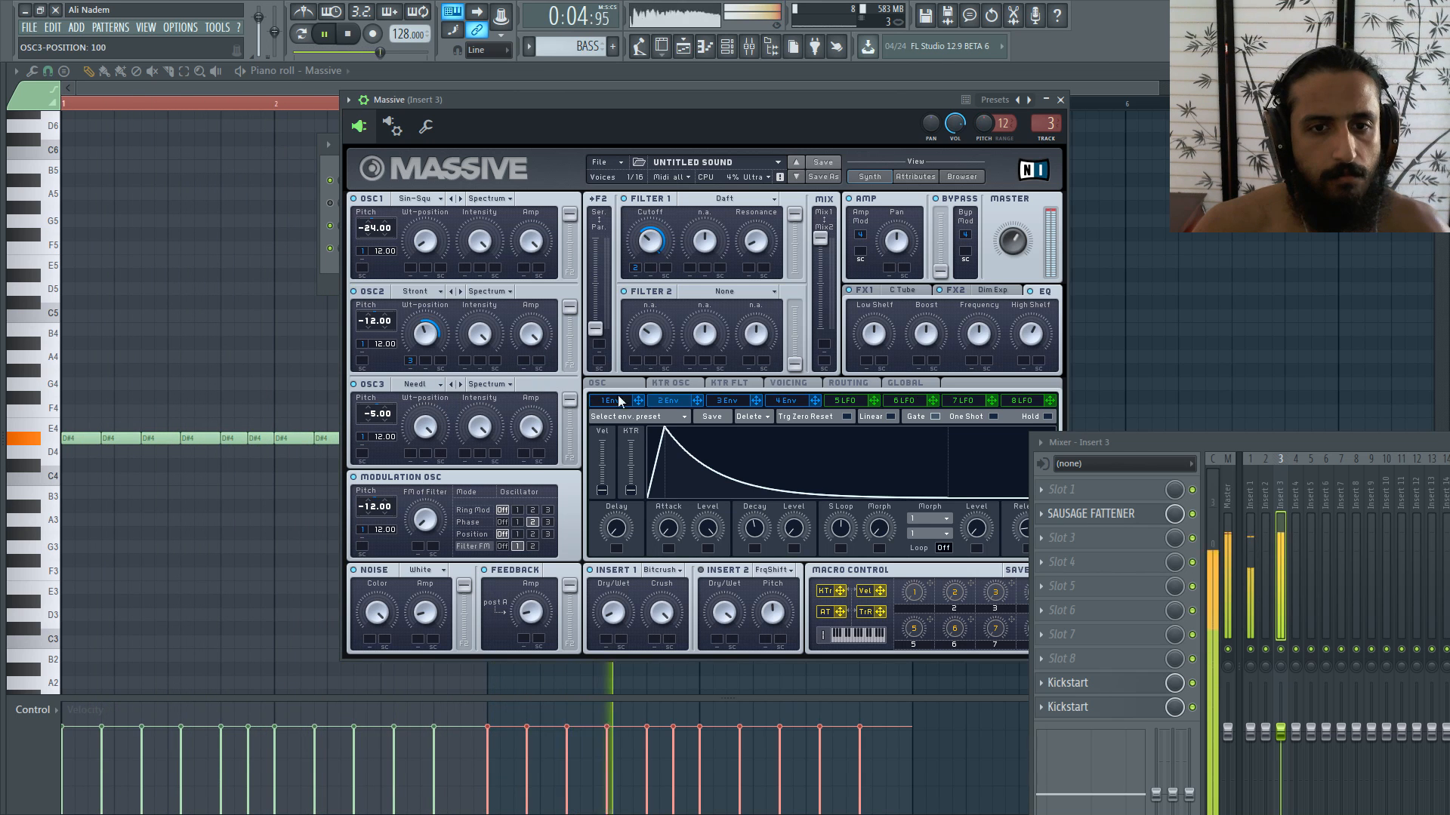
click(452, 383)
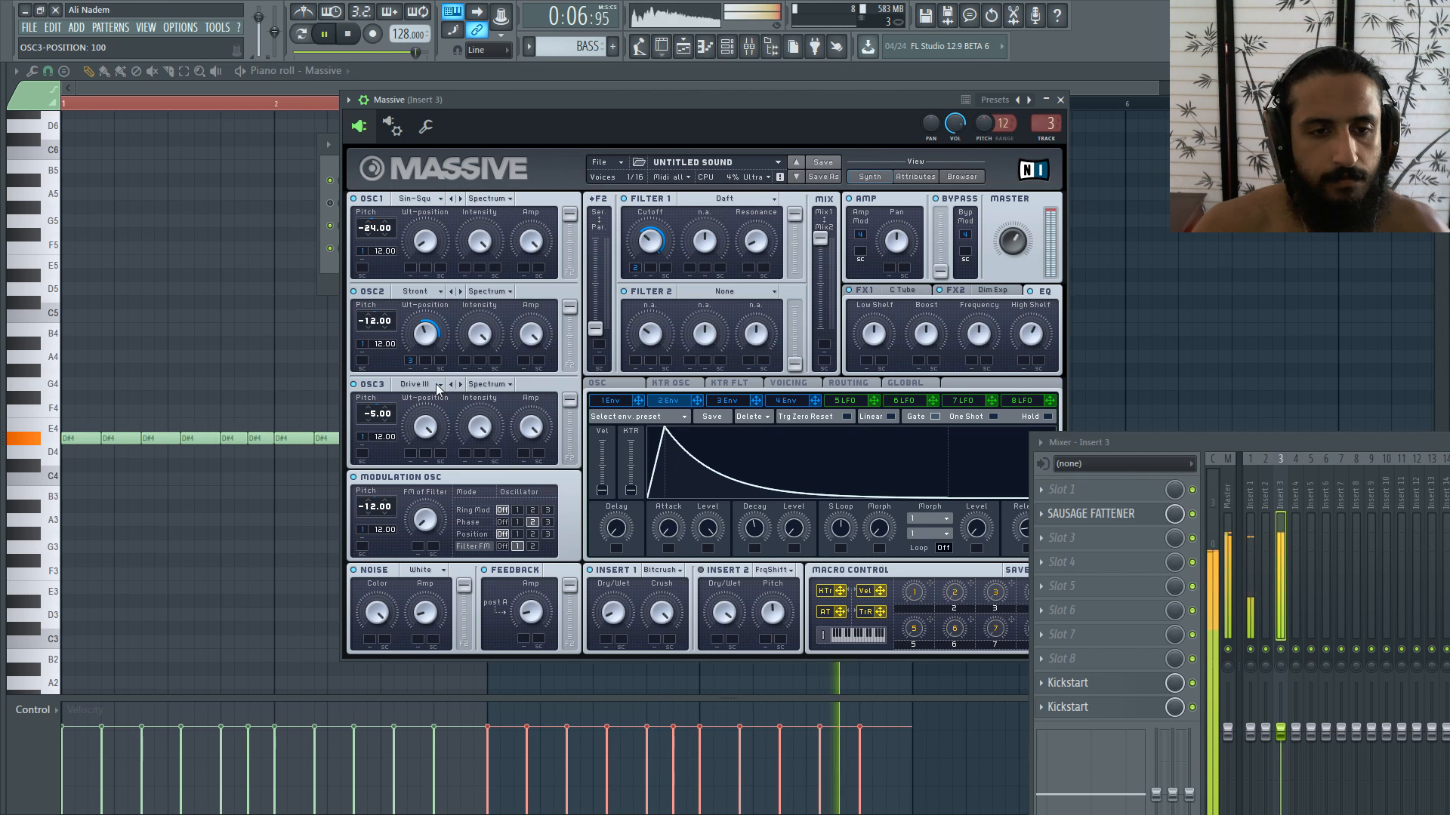
Step: Switch OSC3's wavetable to Plysaw II and on to Esca II, and set its pitch to -12.00
click(437, 383)
click(462, 387)
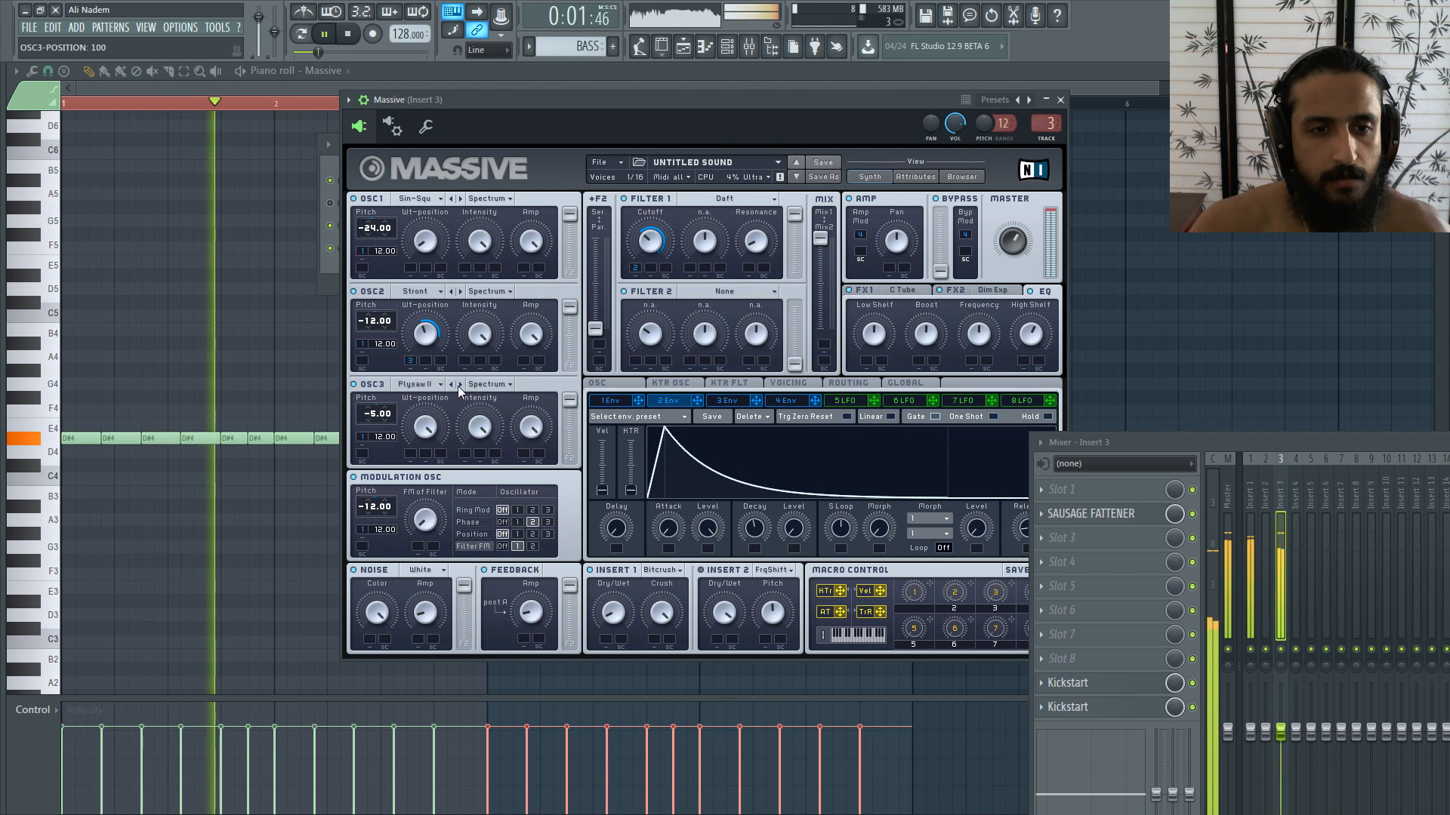
click(459, 383)
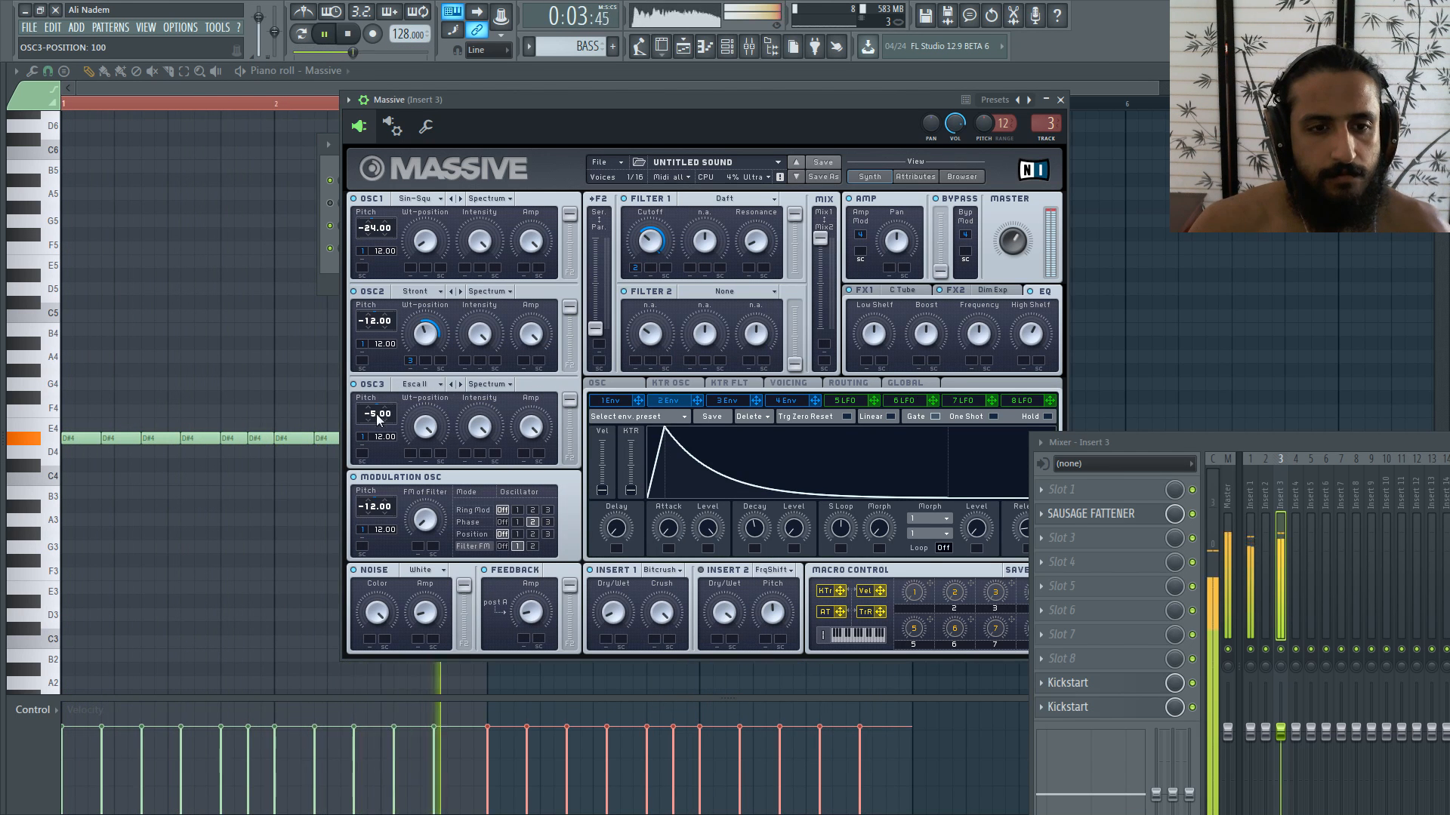
drag(376, 414, 374, 427)
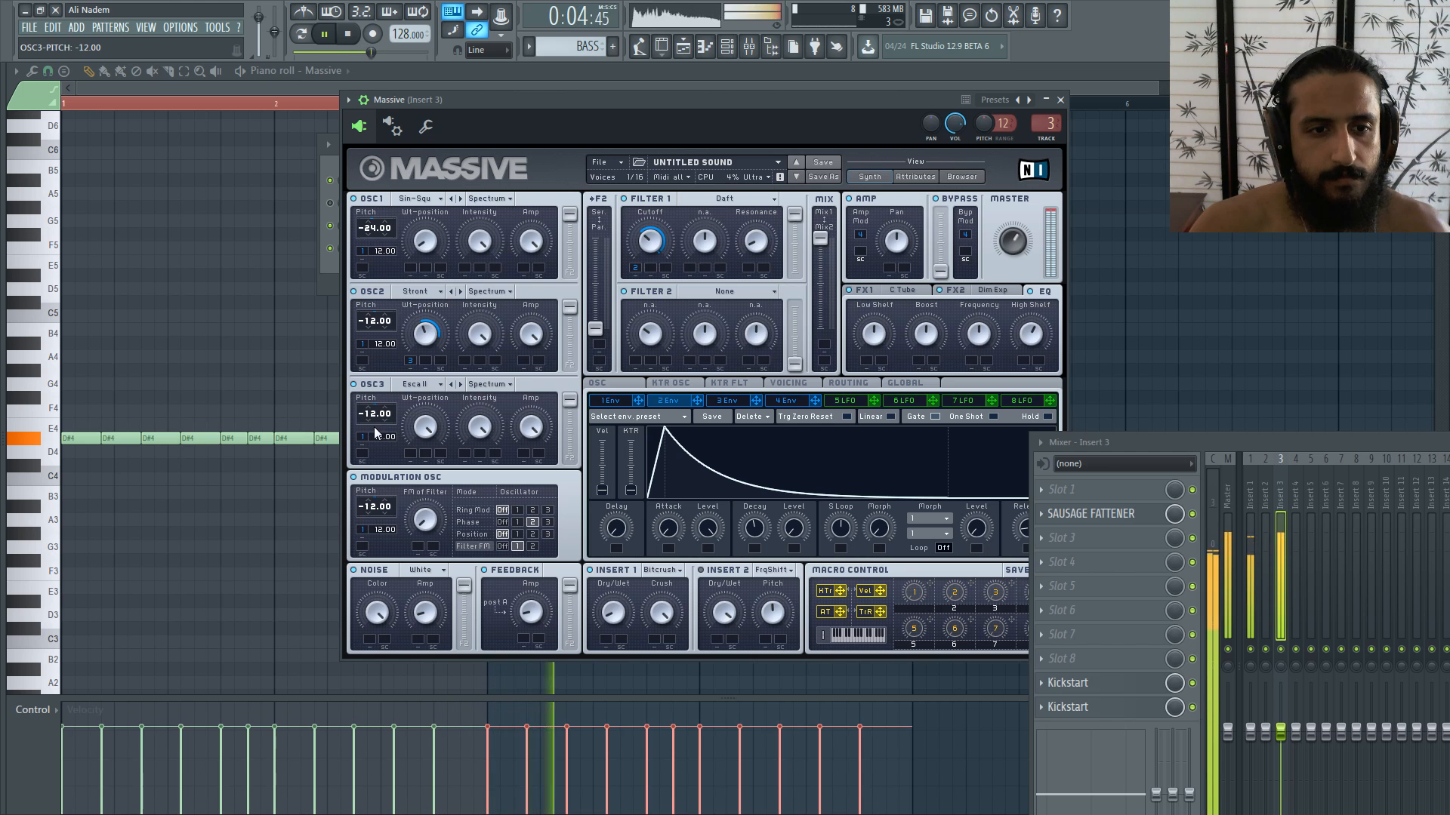
Step: Audition the Additiv III, Additiv V, Additiv IV and Crush wavetables on OSC3 during playback
click(460, 383)
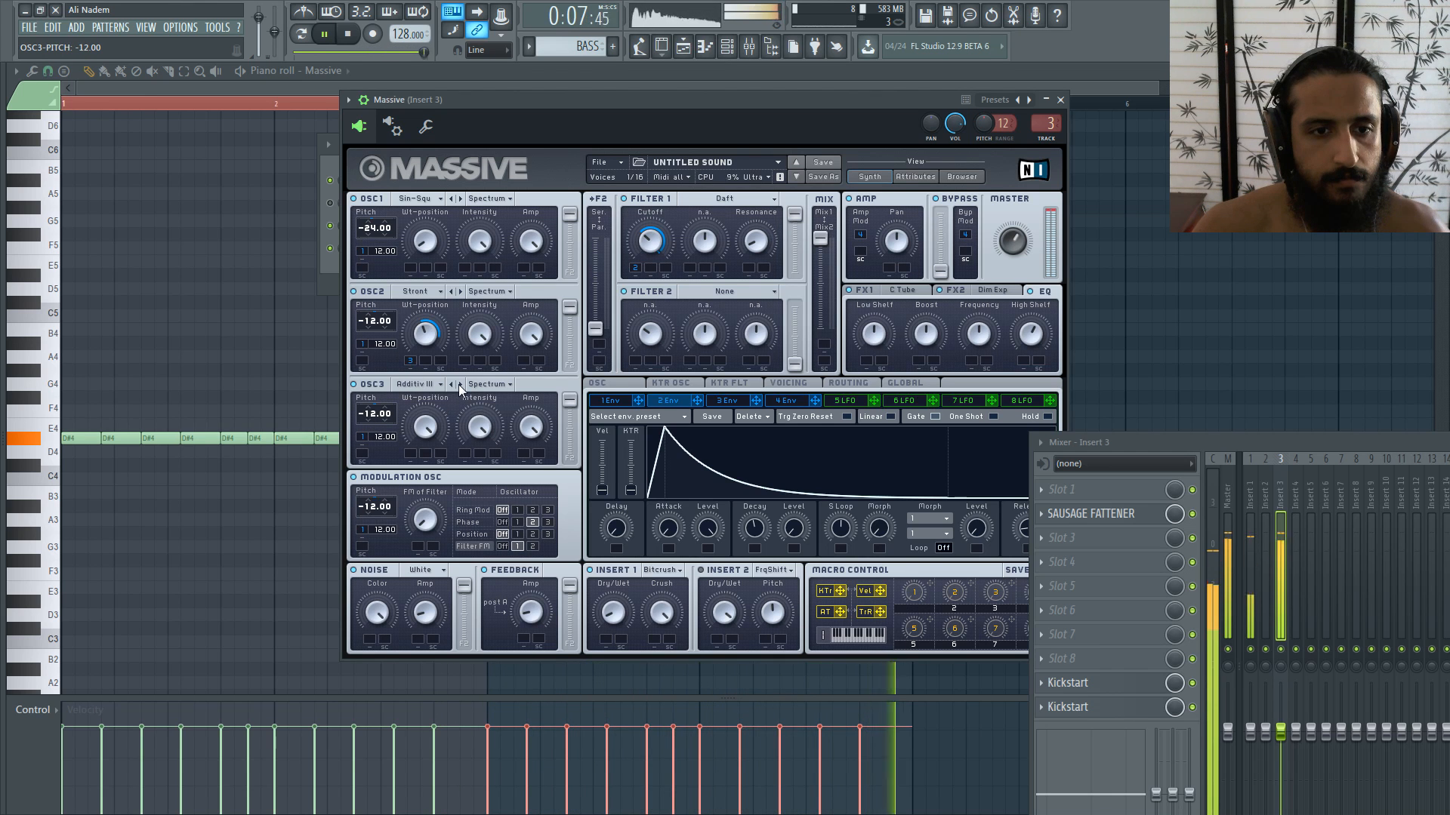
click(460, 384)
click(460, 384)
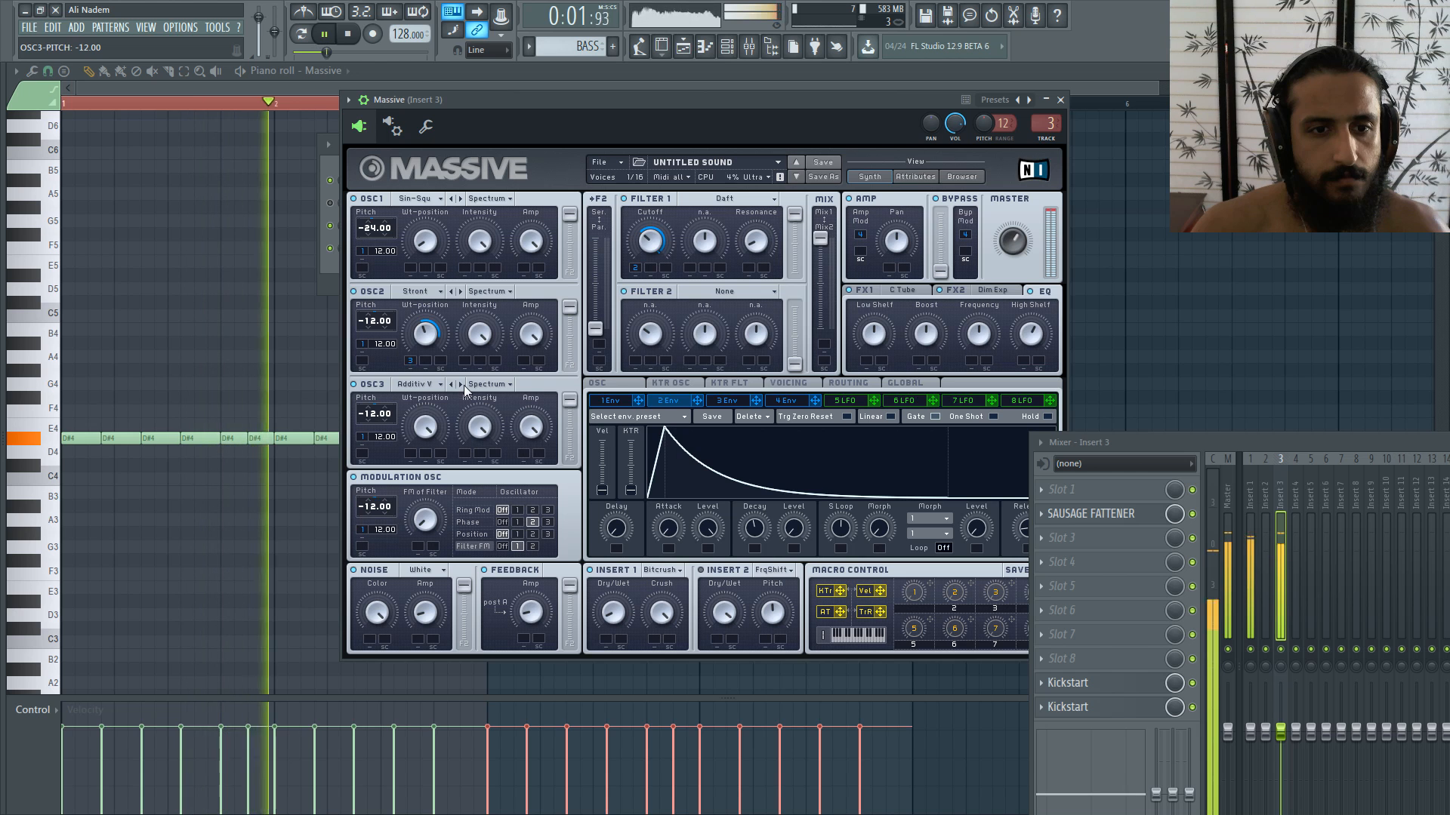
click(452, 384)
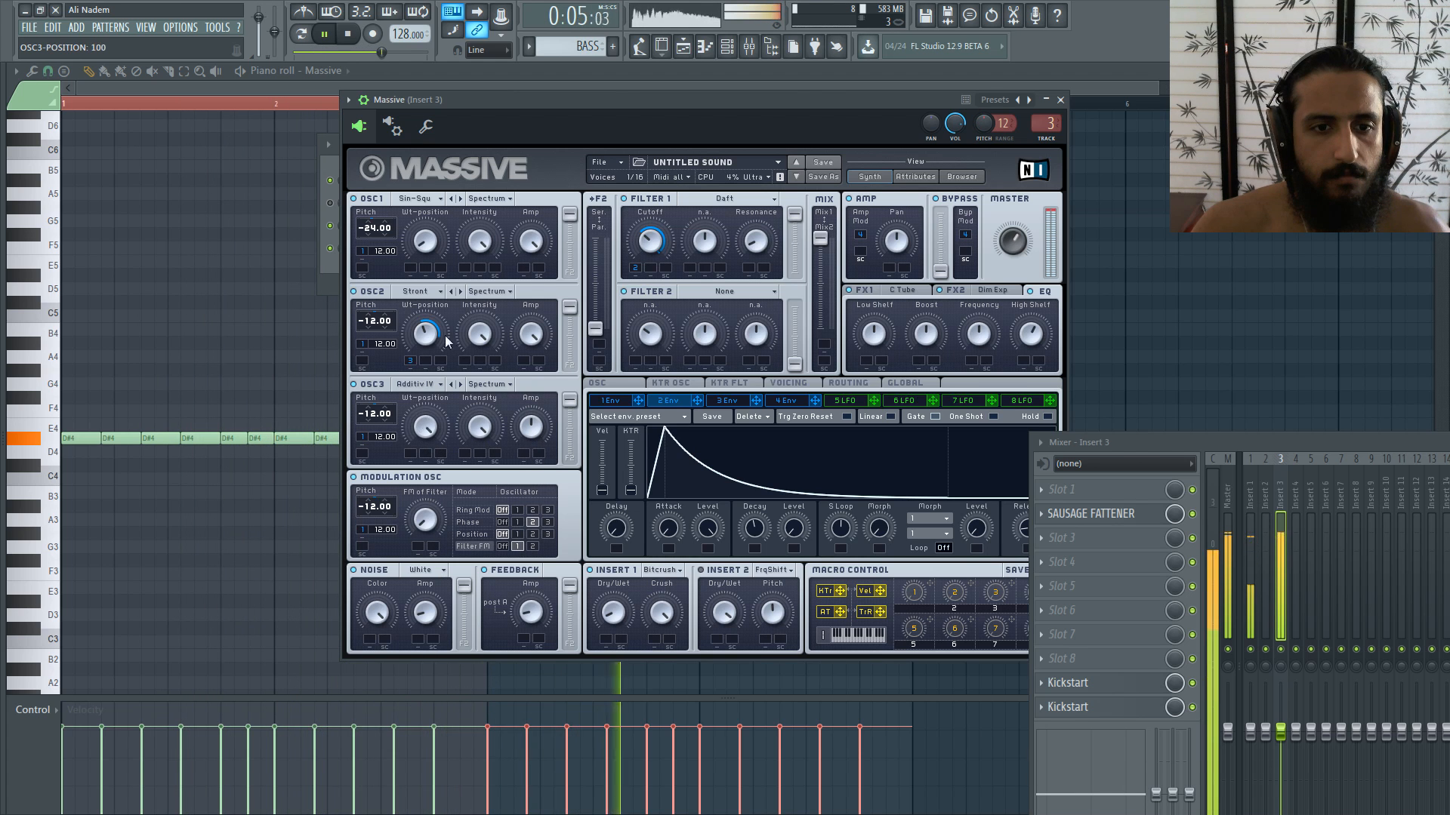
click(460, 384)
click(461, 383)
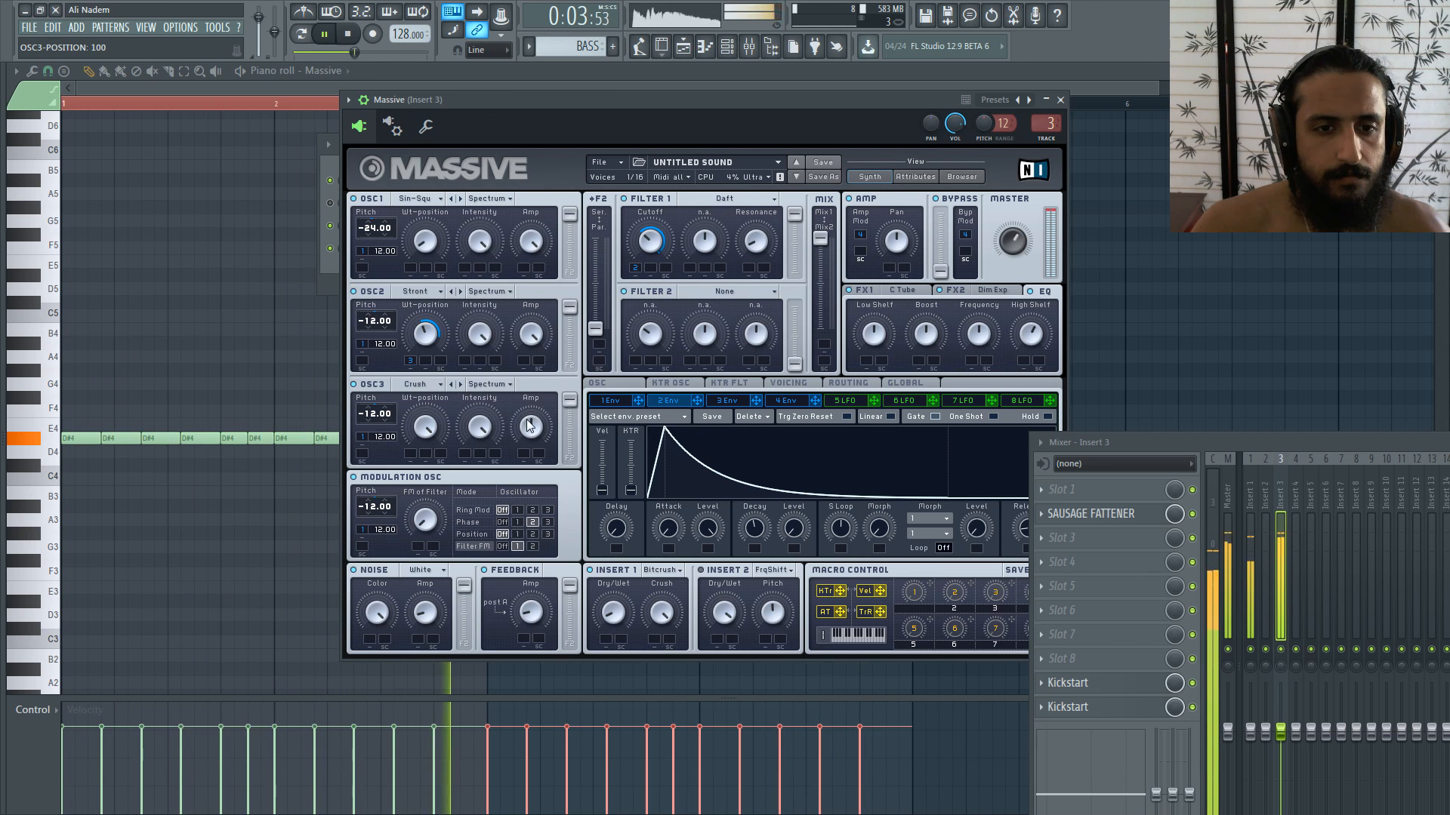
Step: Step OSC3's wavetable through Vulgar and D-Throat to M-Talk and lower its Wt-position
click(450, 384)
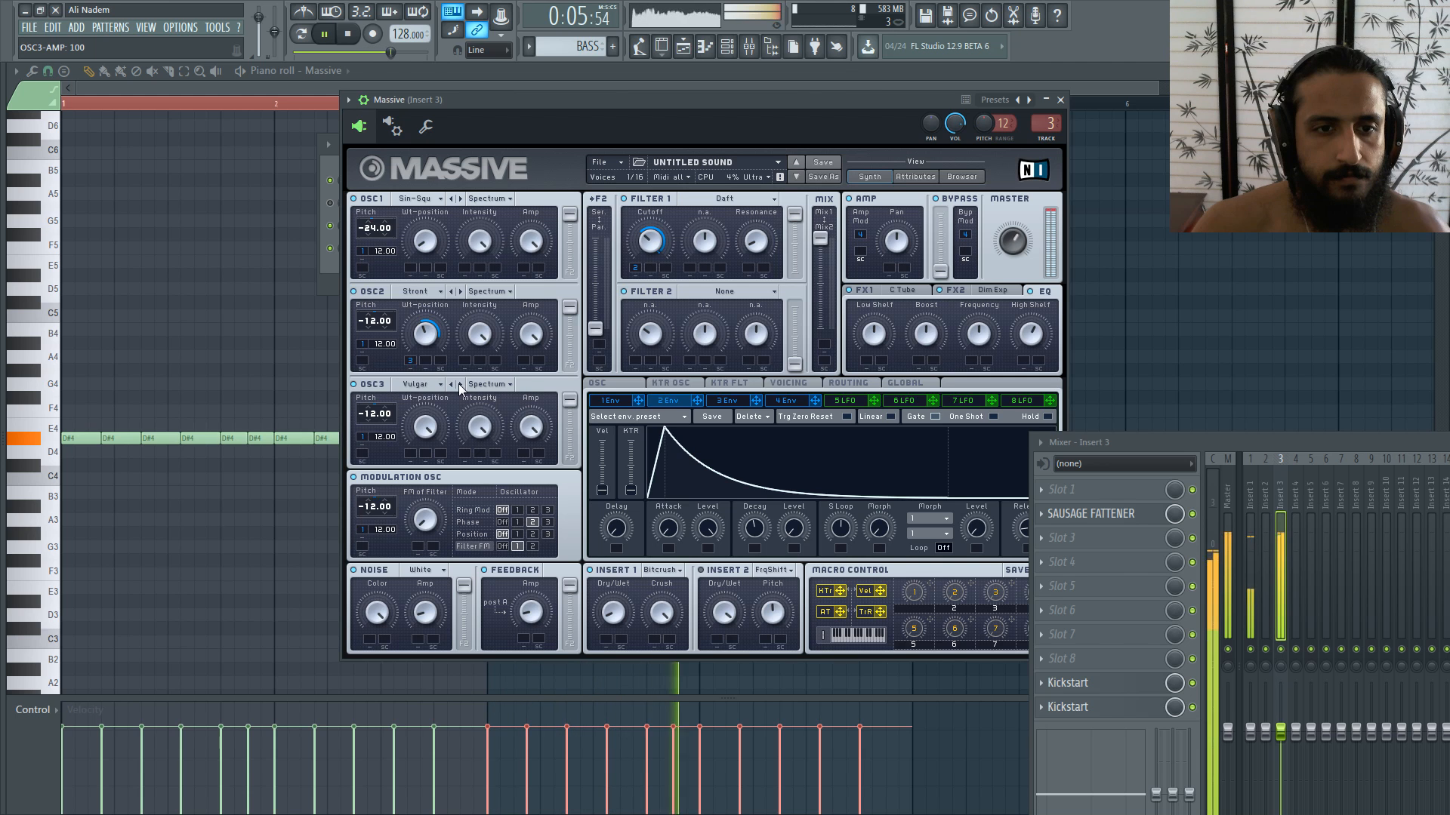
click(460, 385)
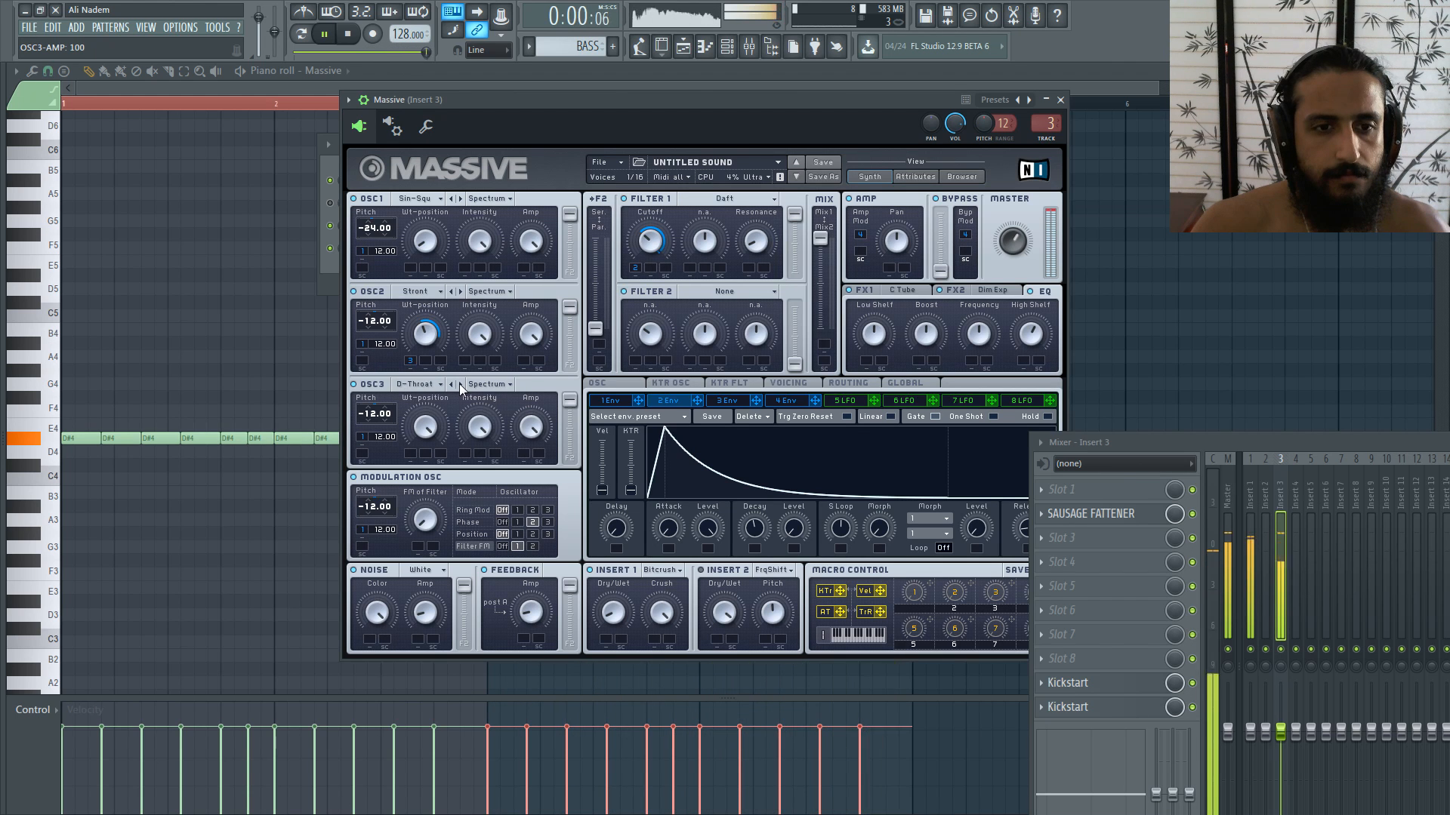
click(460, 384)
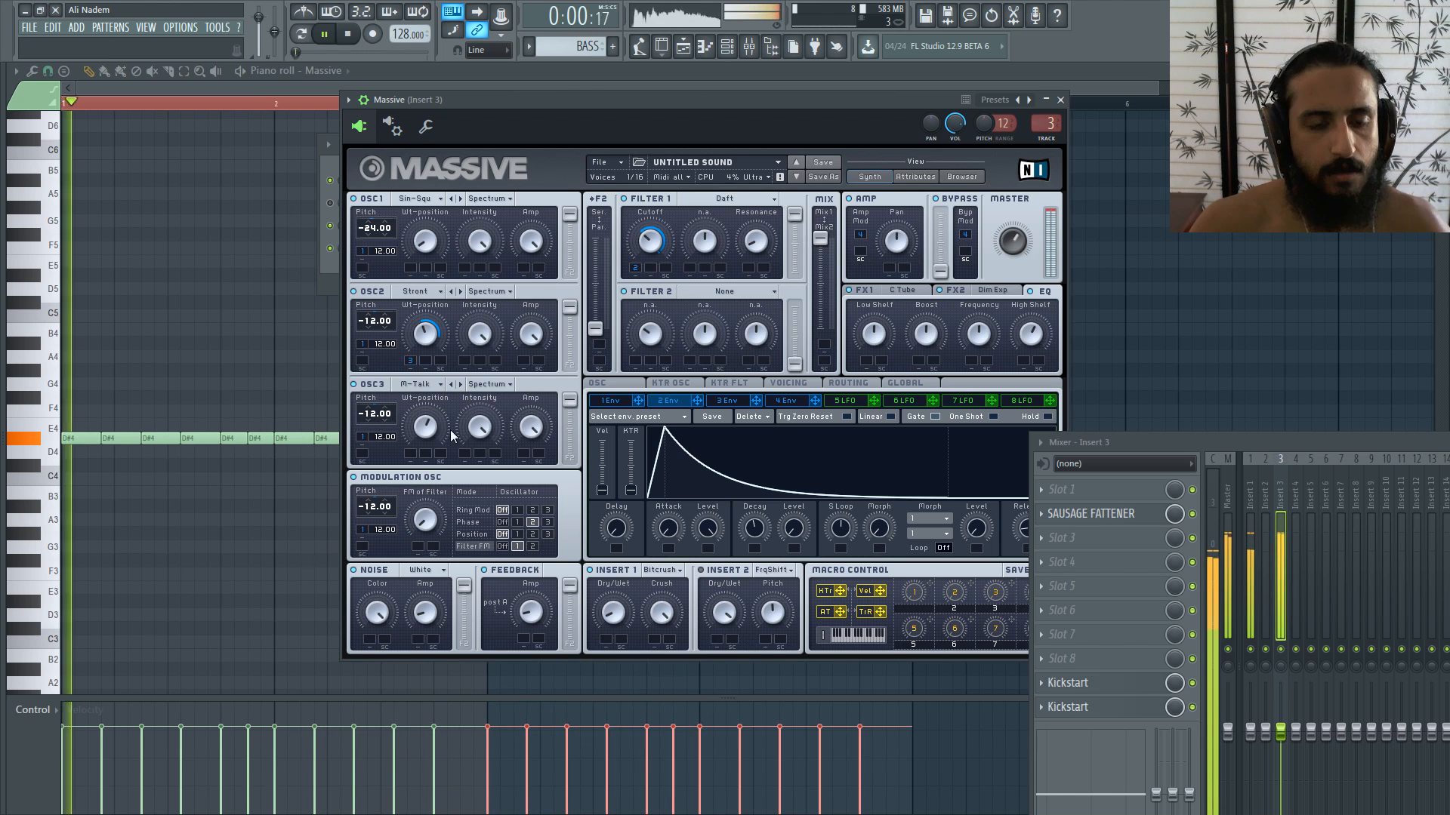
Step: Assign envelope 3 to modulate OSC3's Wt-position, stop playback and check the selected wavetable in the full list
drag(756, 400, 410, 453)
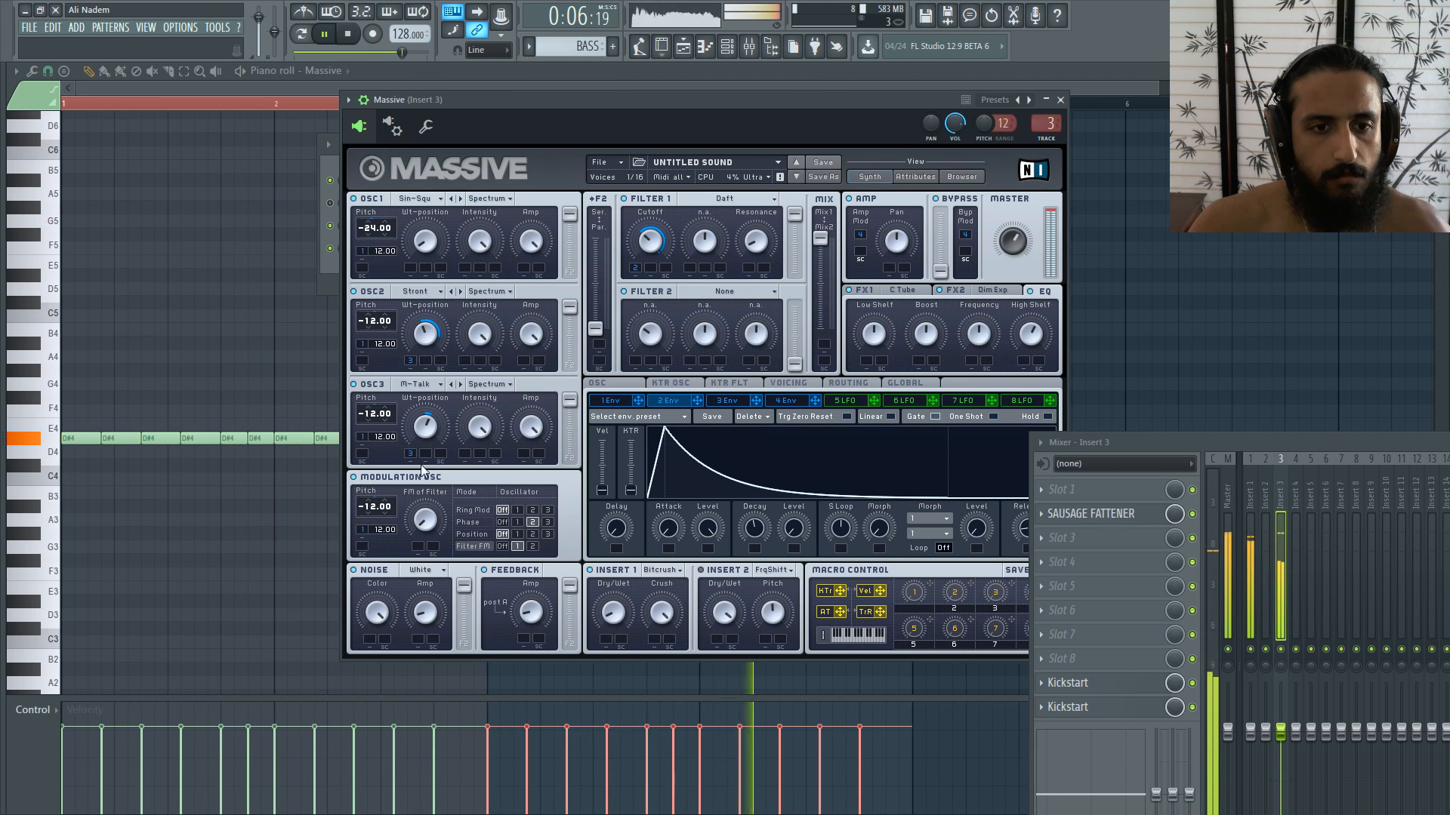
key(space)
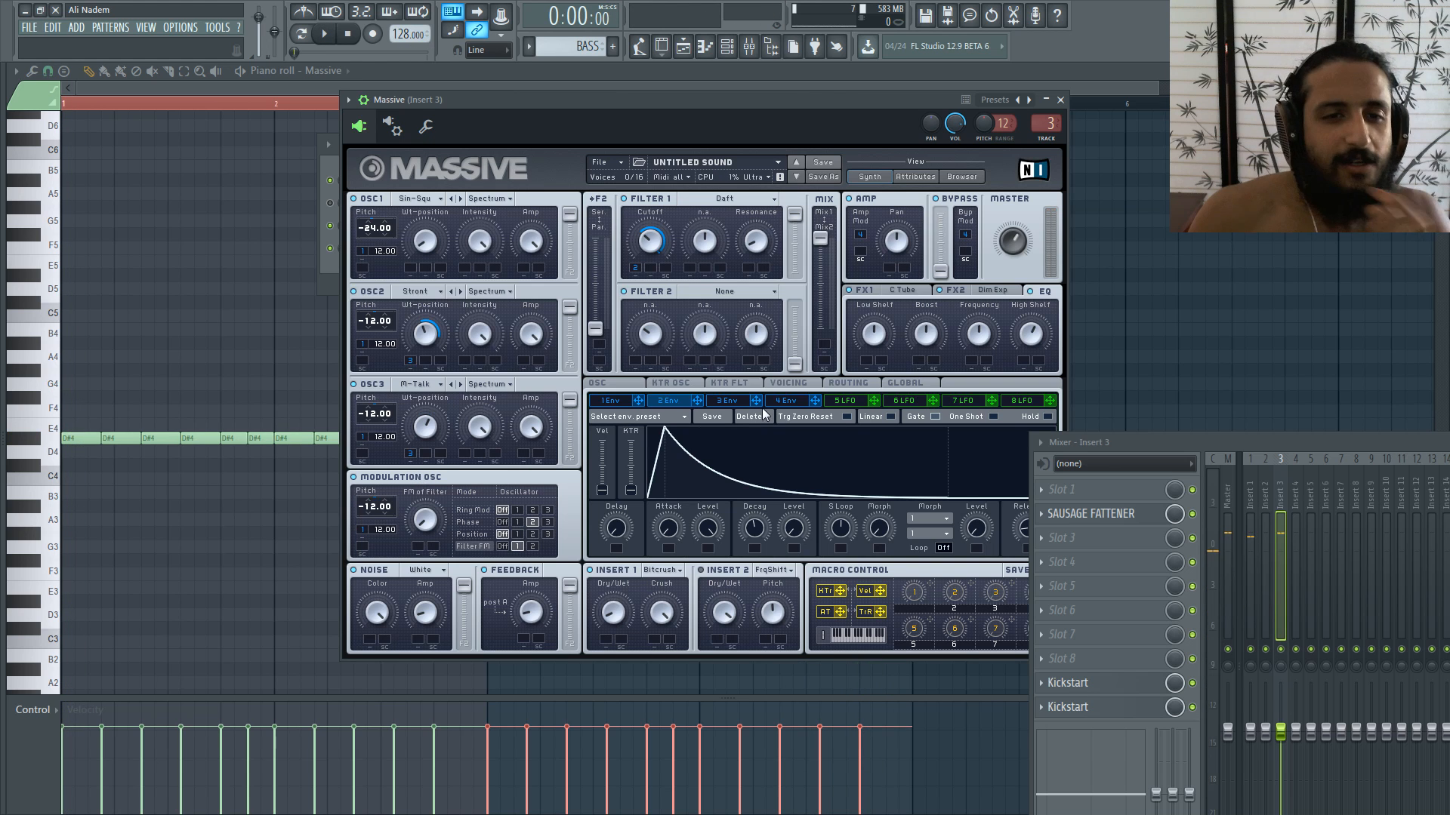
click(423, 387)
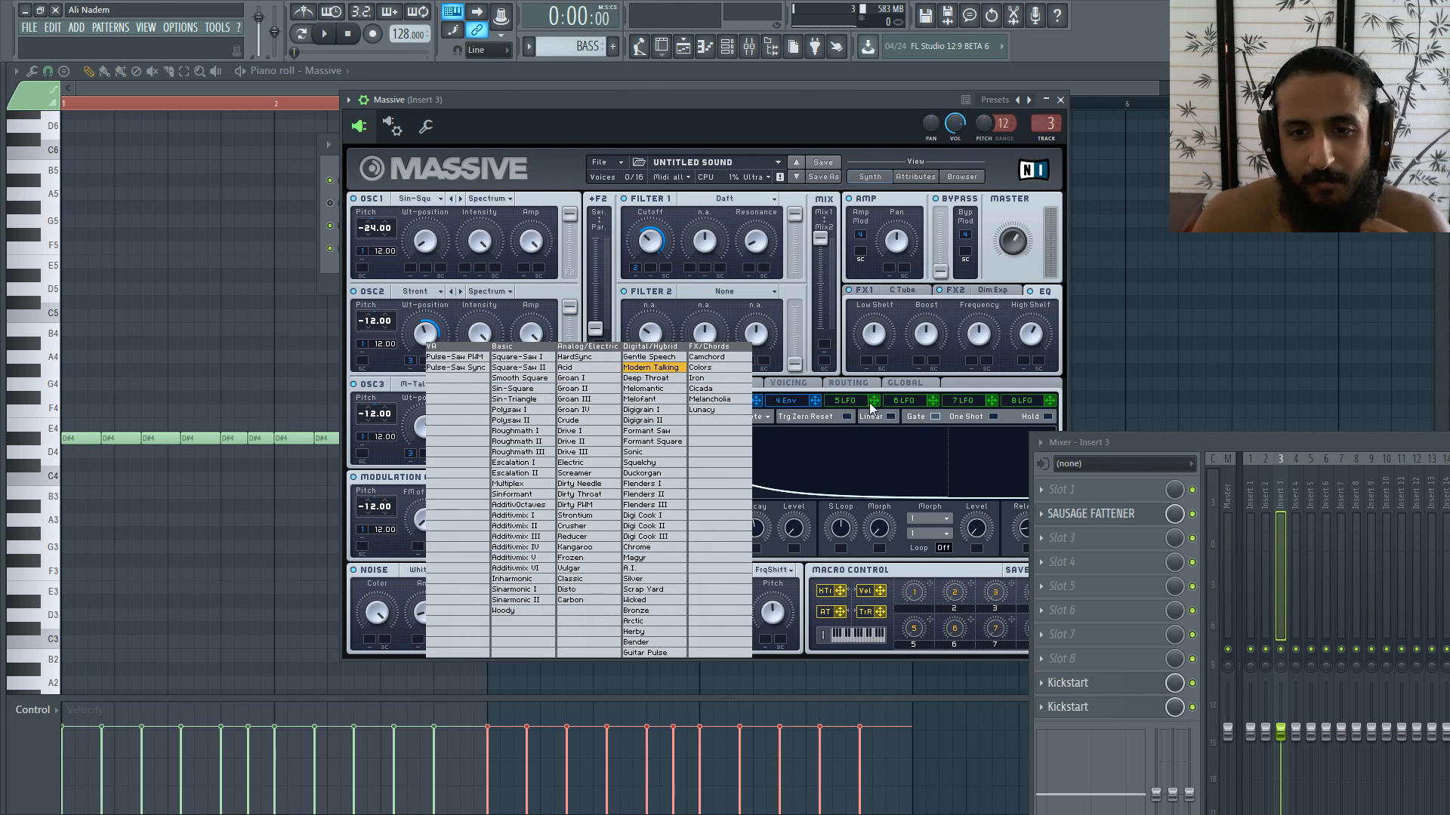
click(989, 379)
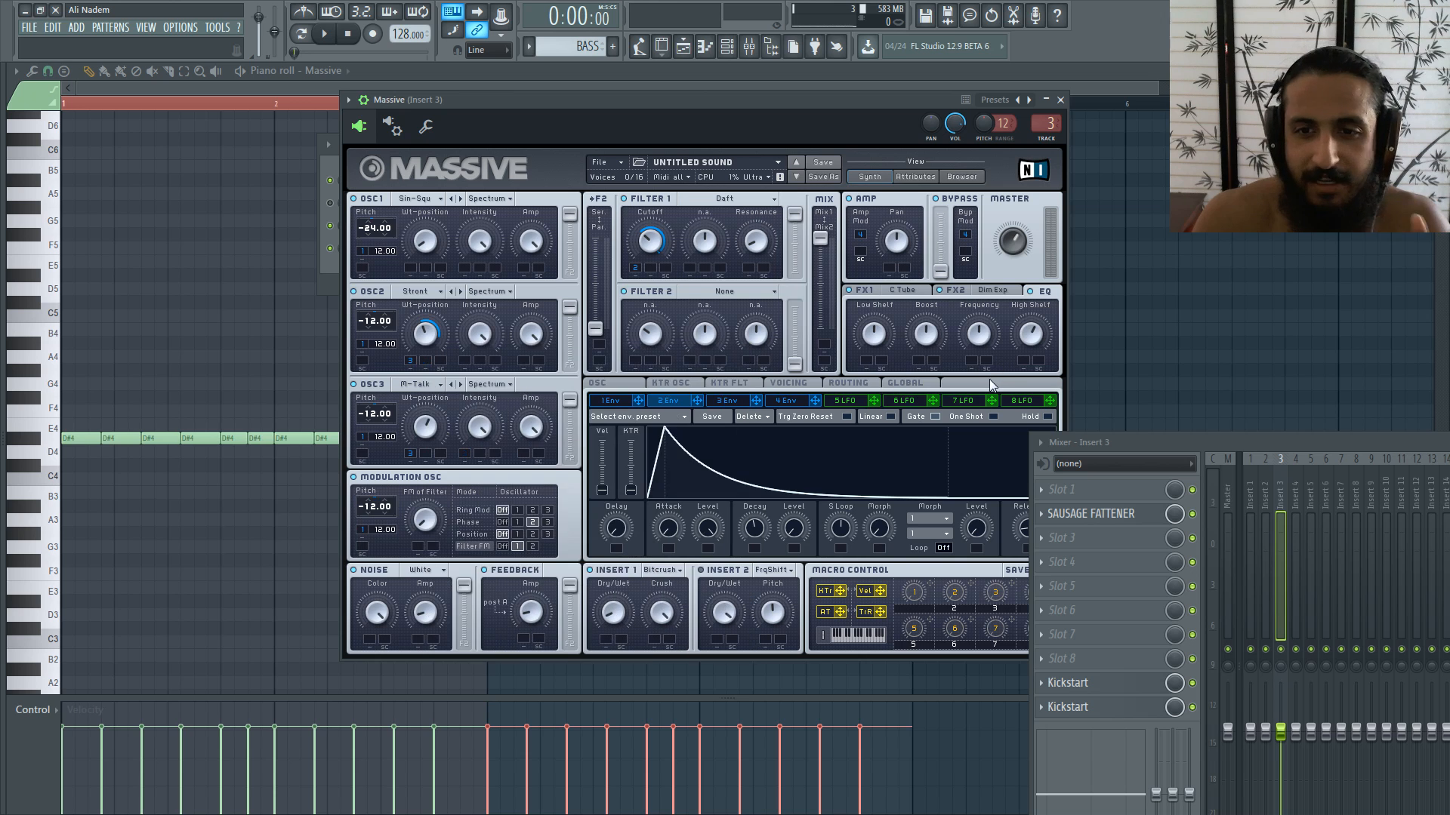
Step: Assign LFO 5 to OSC3's Wt-position modulation and change that modulator's type to Performer
click(846, 404)
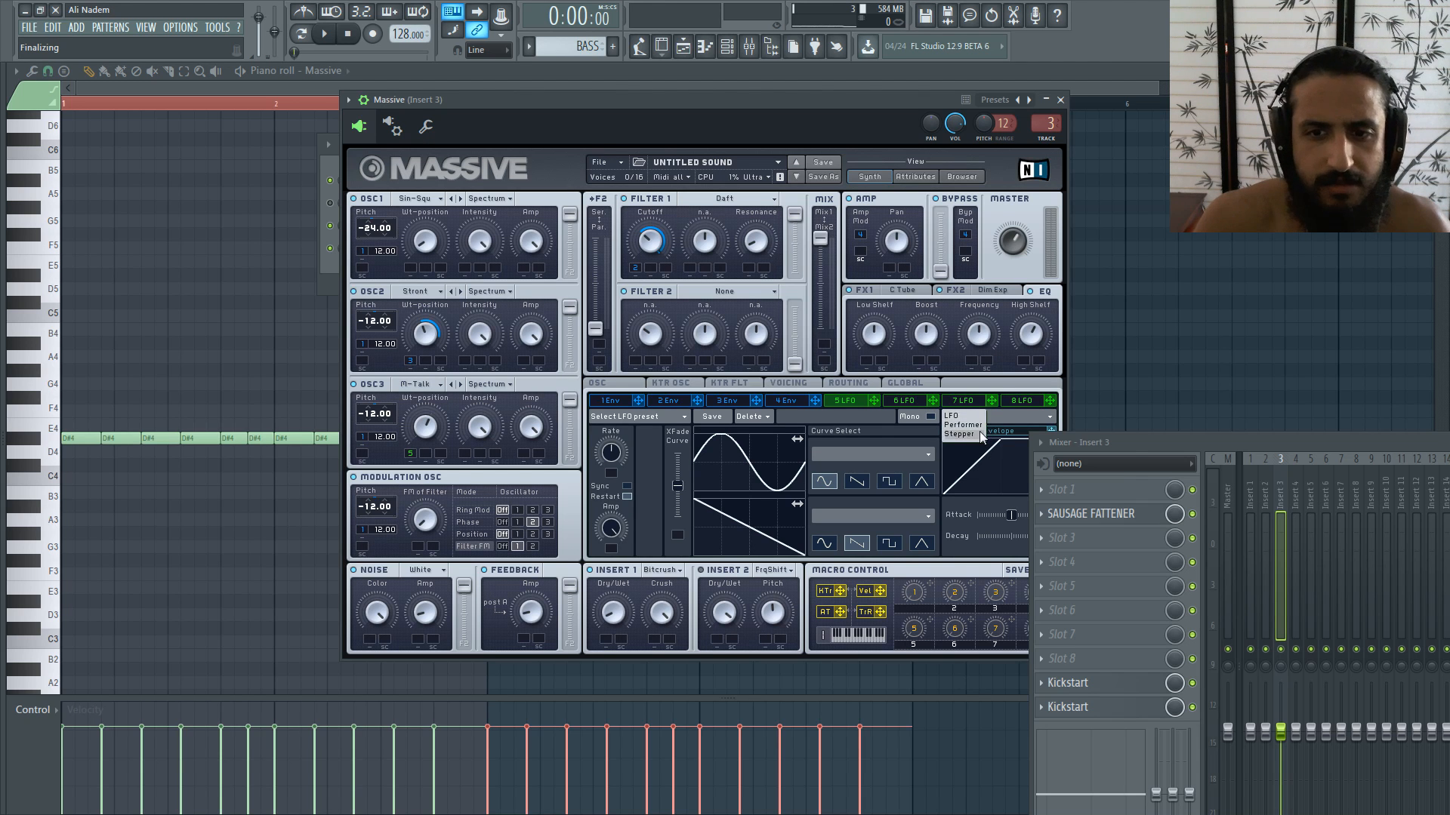
click(962, 434)
click(967, 426)
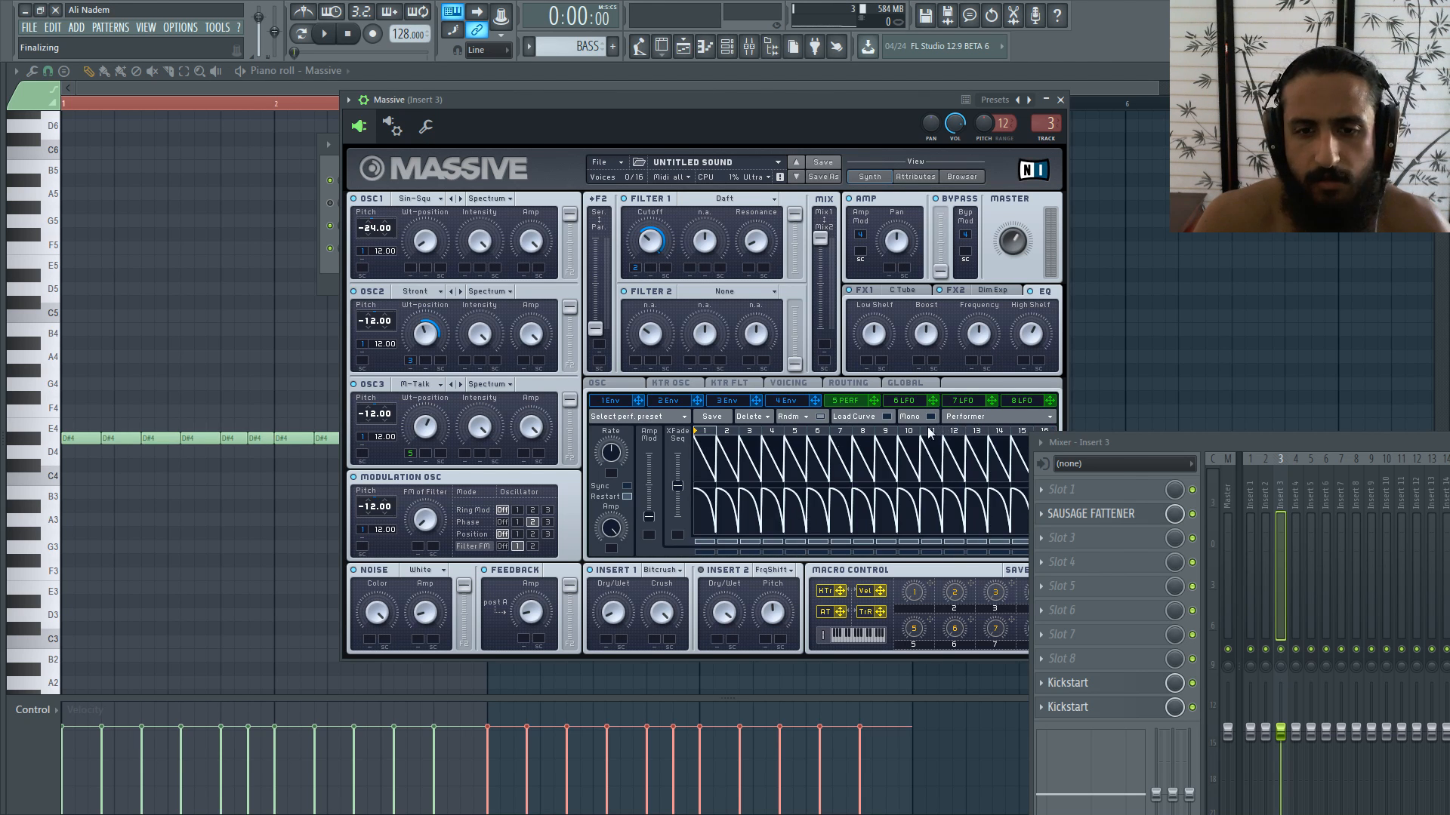
Step: Flatten the Performer's step curves in both lanes and load a falling ramp into step 1 of the upper lane
drag(747, 501, 1035, 499)
drag(891, 528, 975, 564)
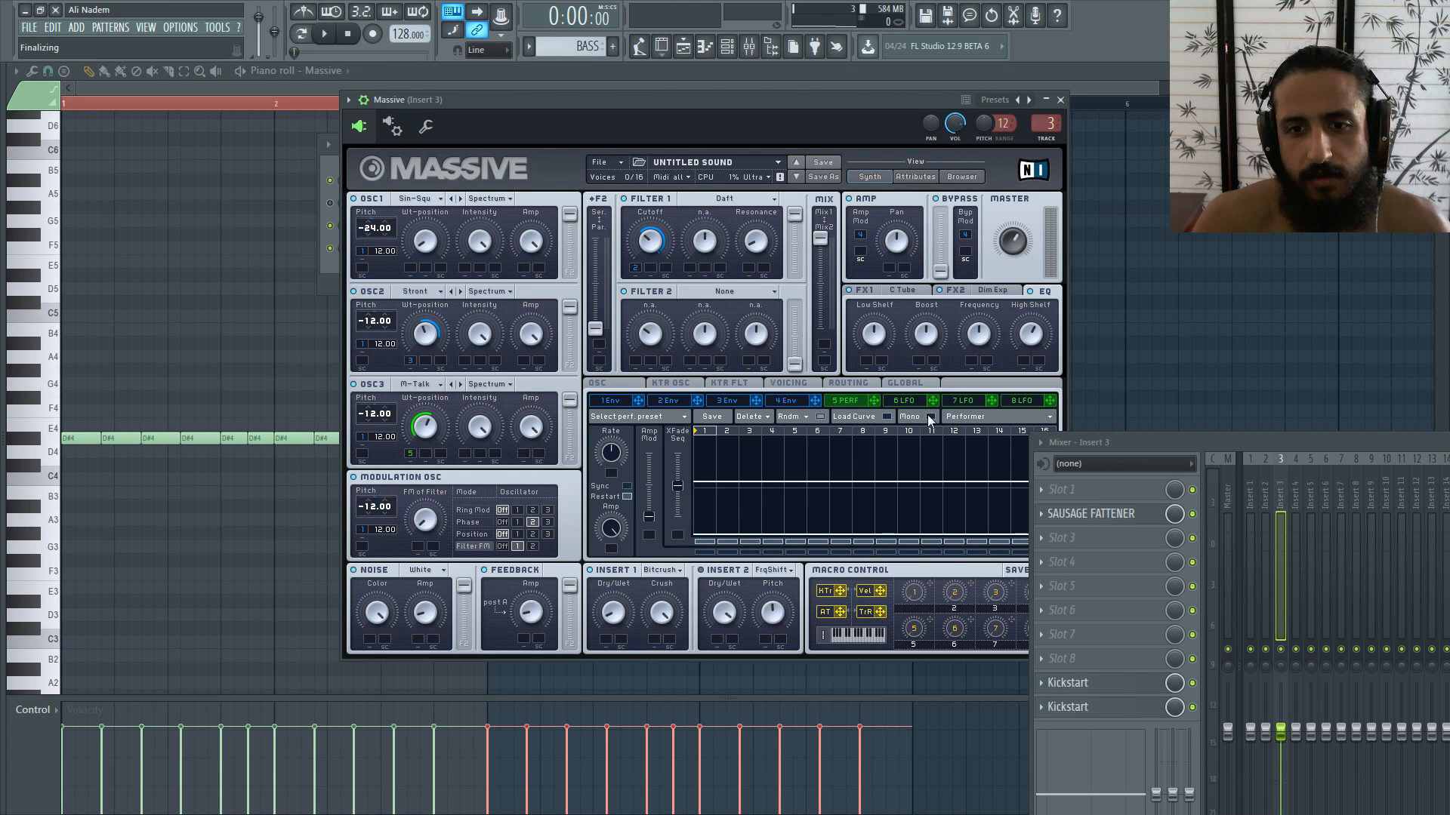
click(886, 418)
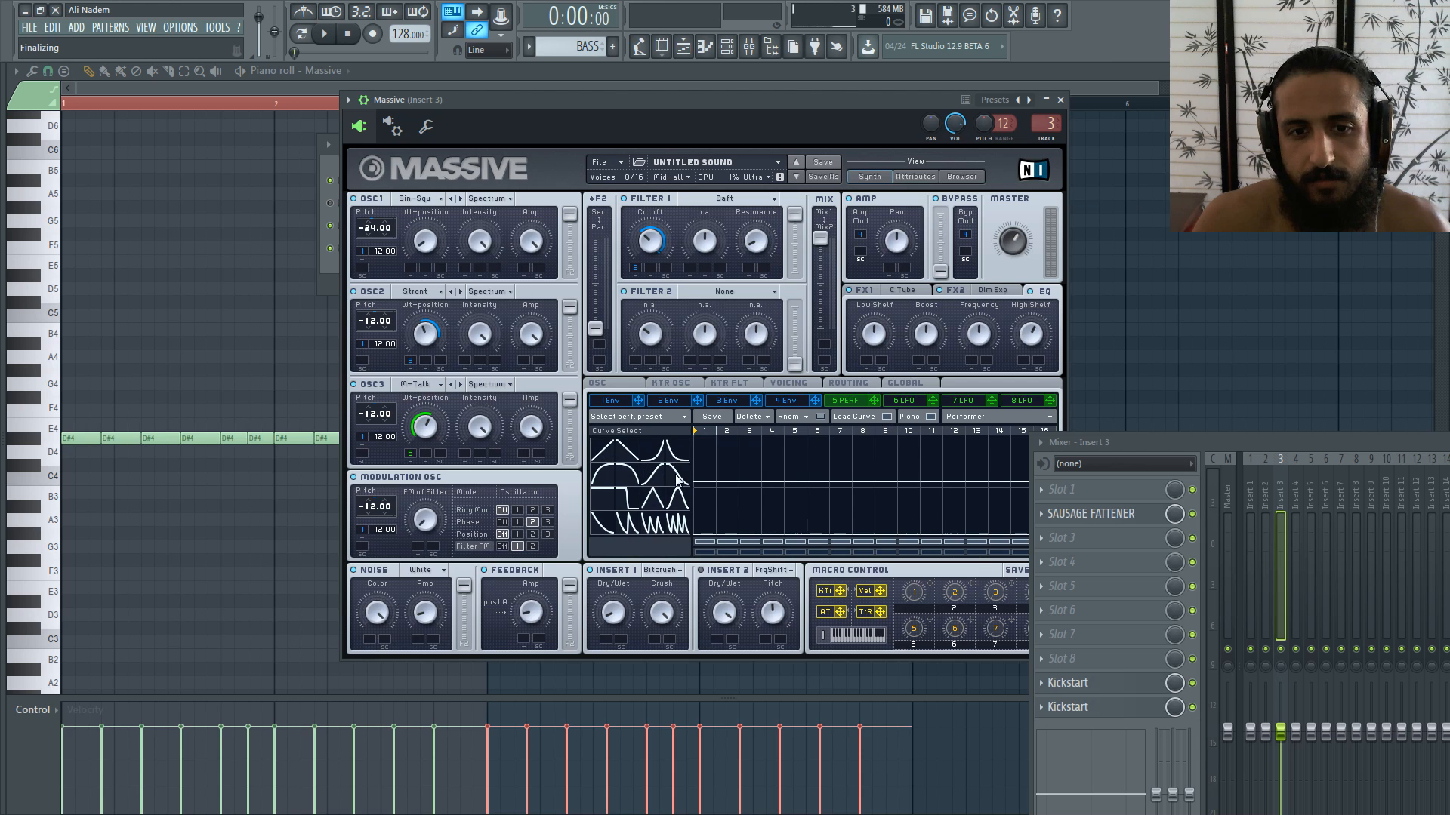
mouse_move(708, 465)
mouse_down()
mouse_move(717, 402)
mouse_move(721, 473)
mouse_up()
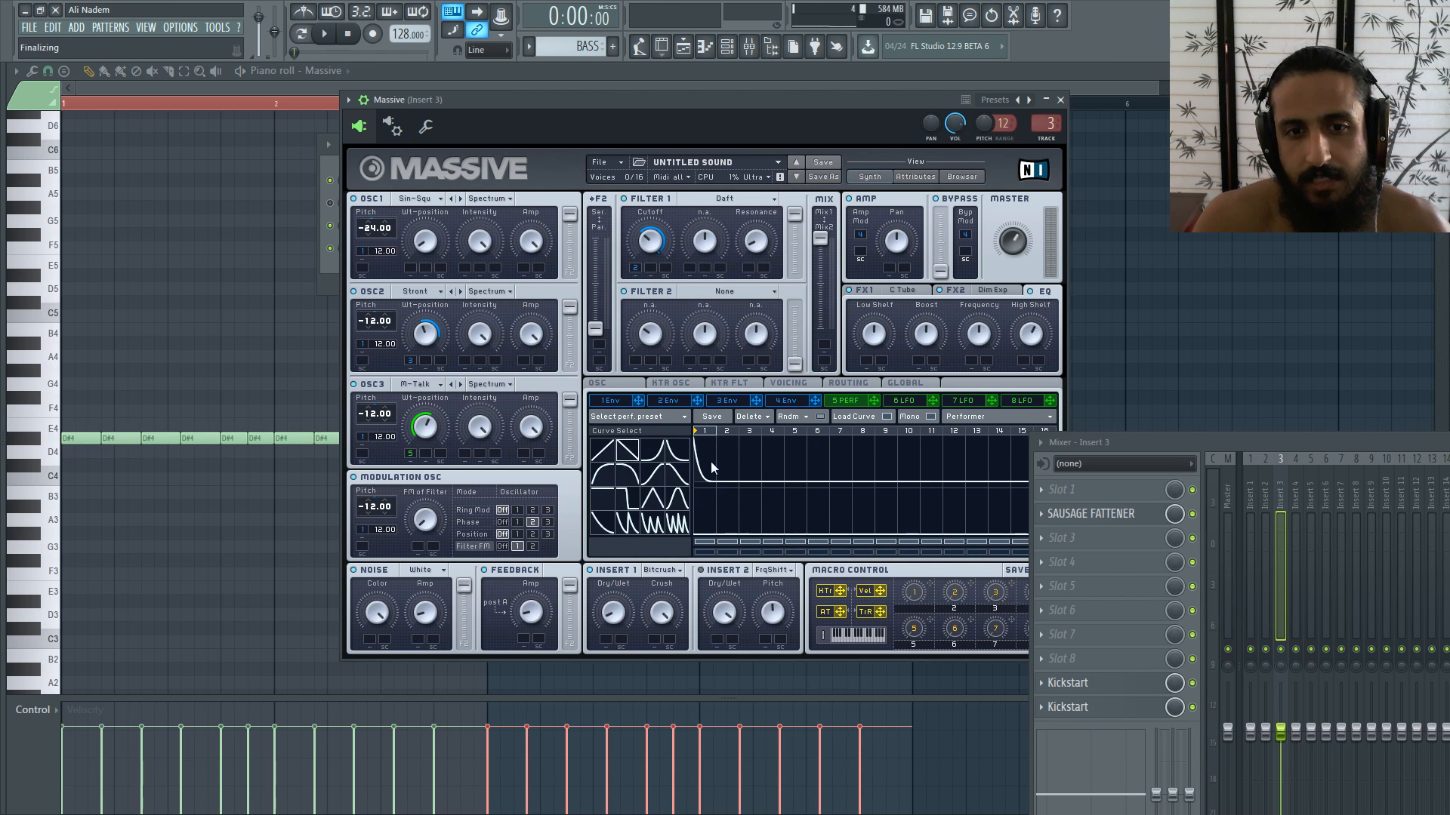
click(885, 416)
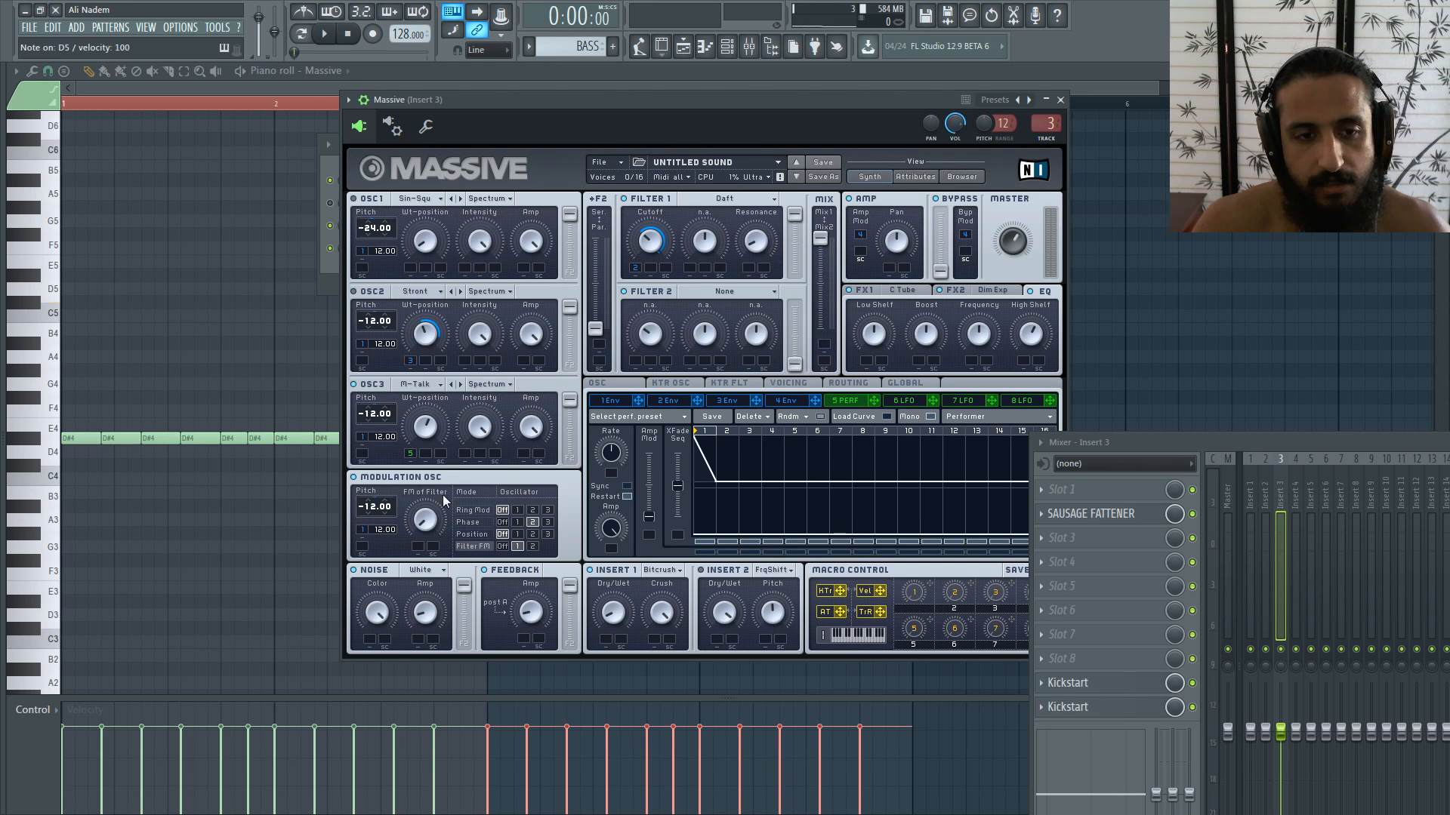
Step: Adjust OSC3's Wt-position and its Performer modulation range while auditioning repeated D5 notes
key(x)
drag(430, 429, 426, 445)
key(x)
key(x)
key(x)
key(x)
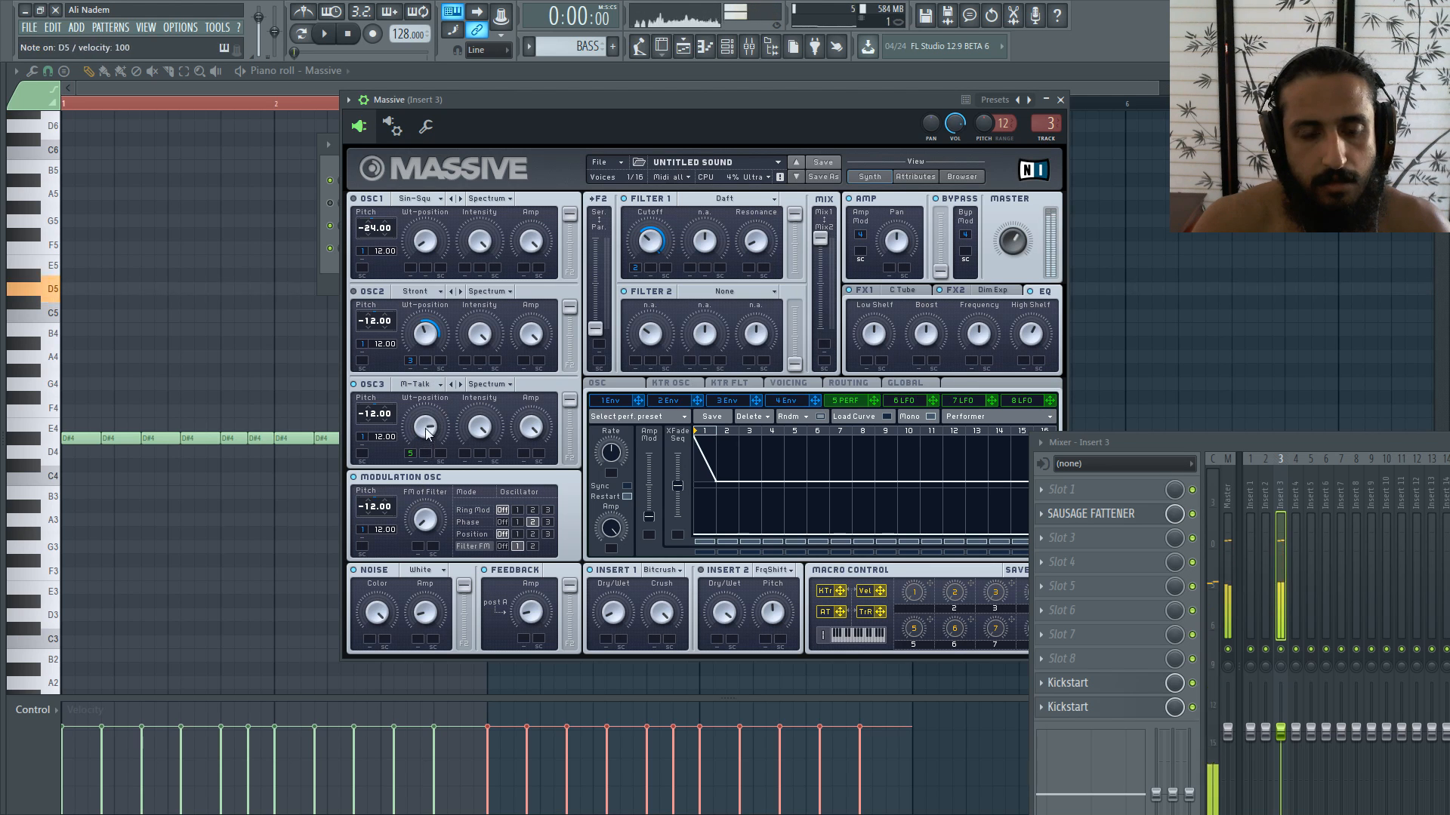
key(x)
key(x)
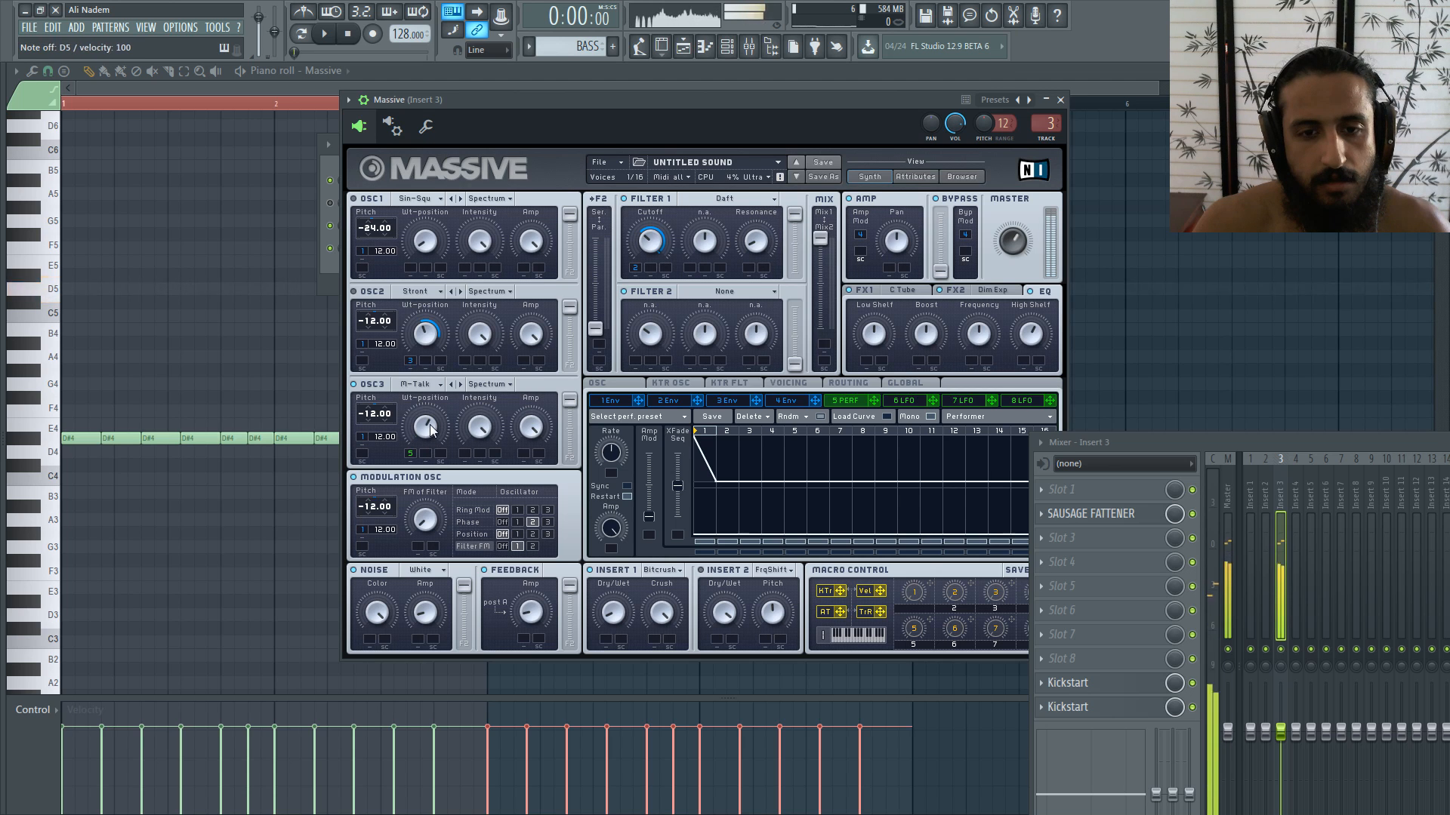
key(x)
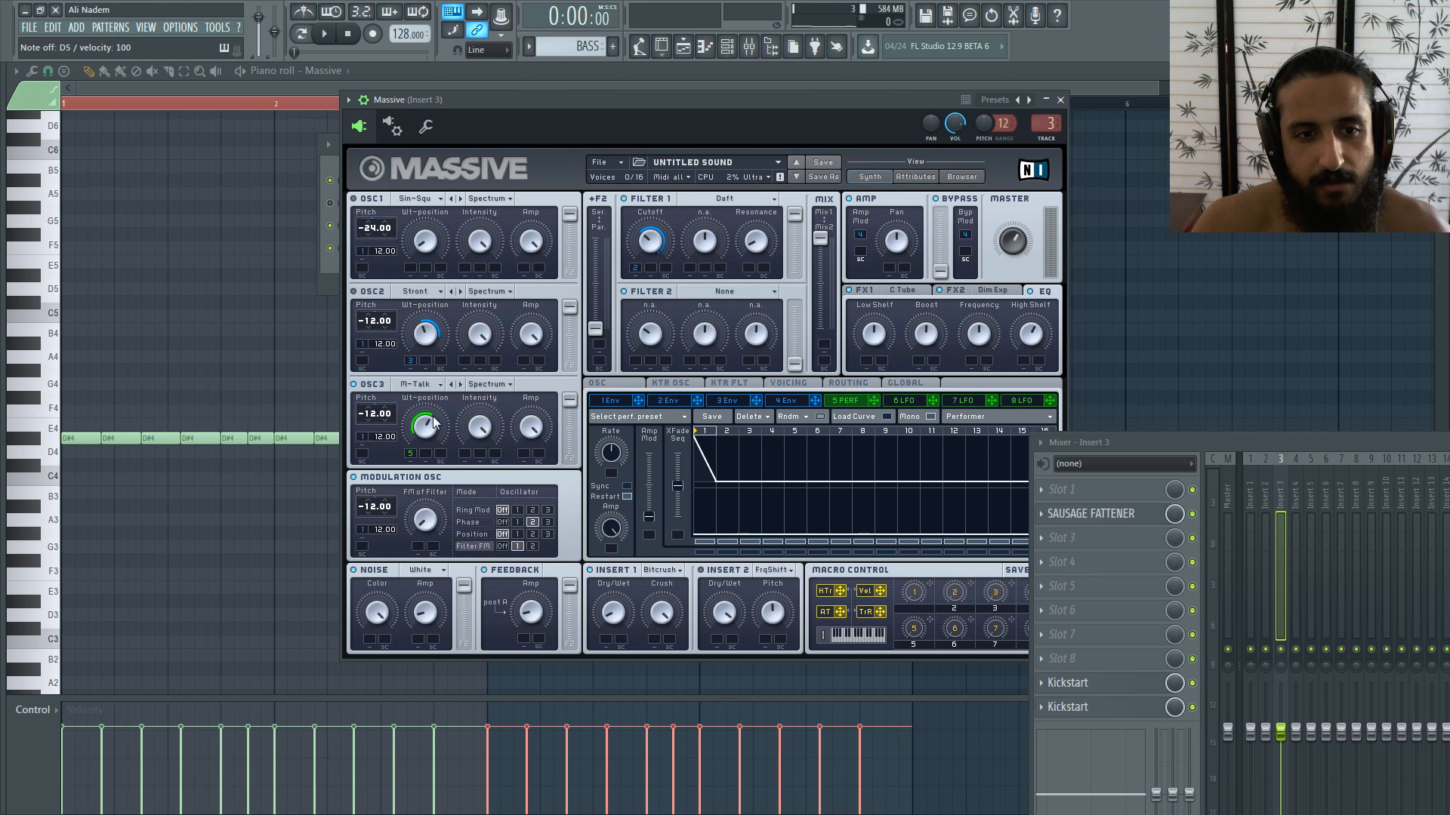
Step: Try the Performer's sequence crossfade at 100 during pattern playback, return it to the middle and restart playback
key(space)
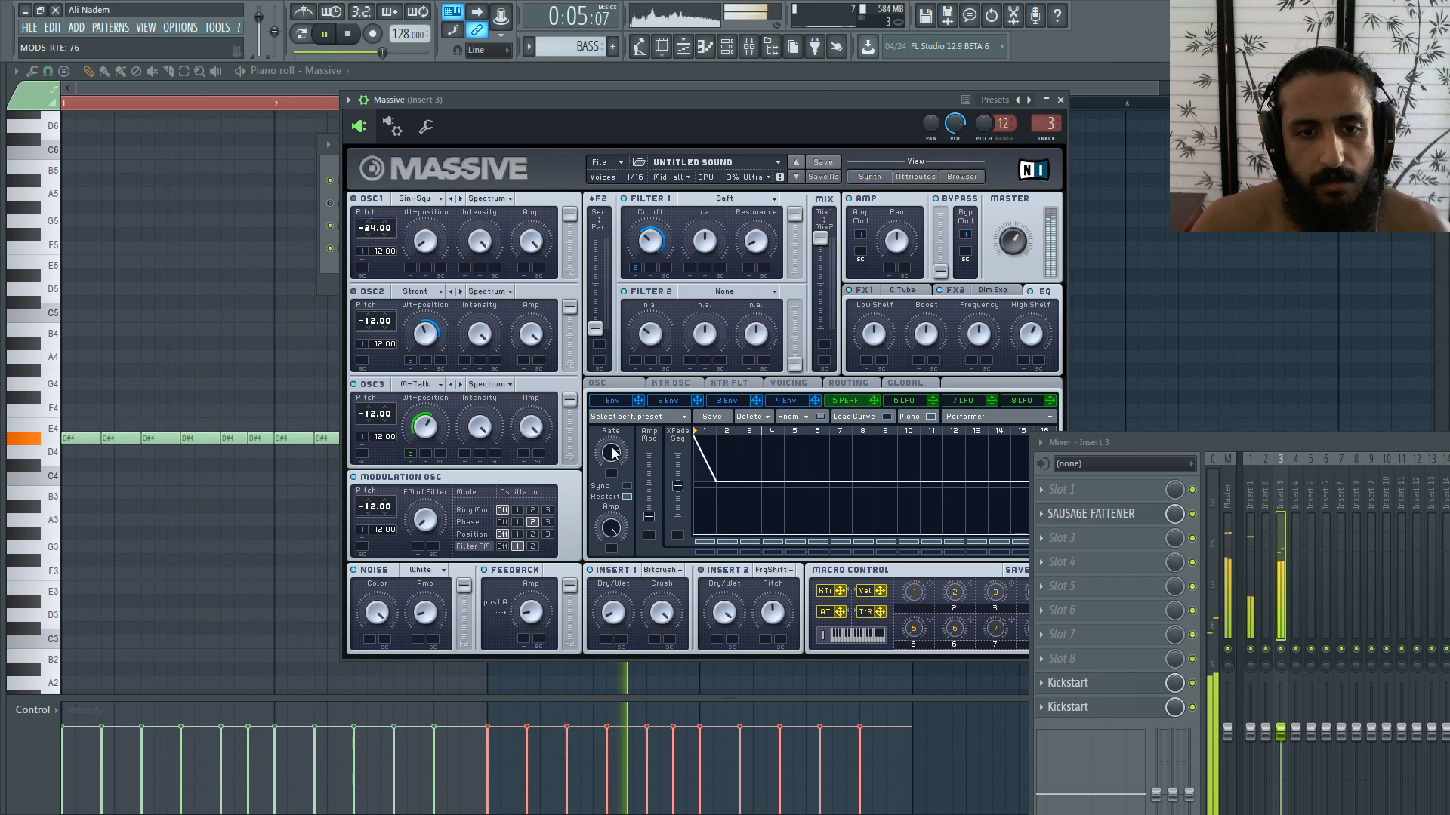
drag(678, 485, 672, 455)
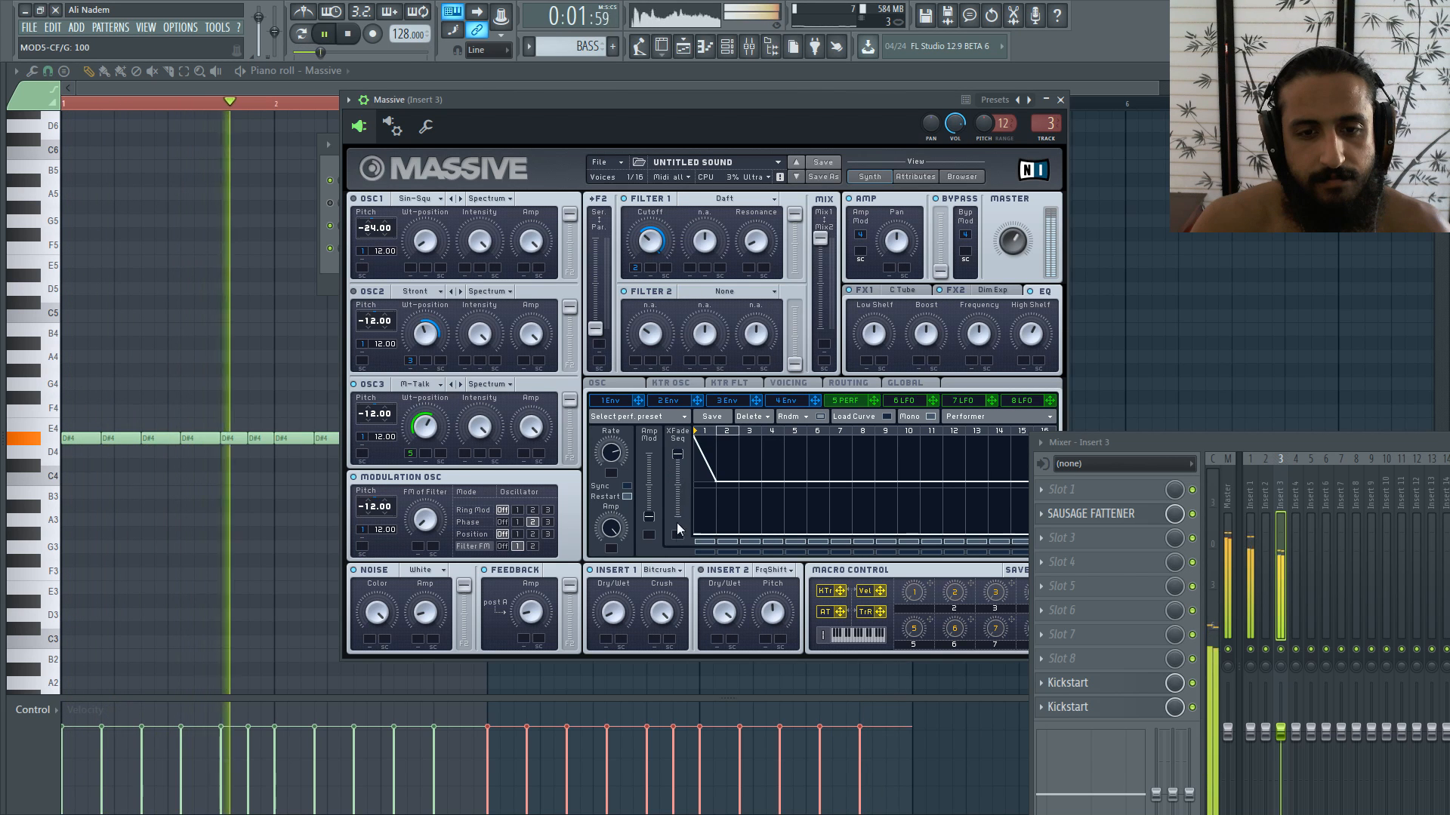
mouse_move(680, 456)
mouse_down()
mouse_move(677, 535)
mouse_move(677, 443)
mouse_up()
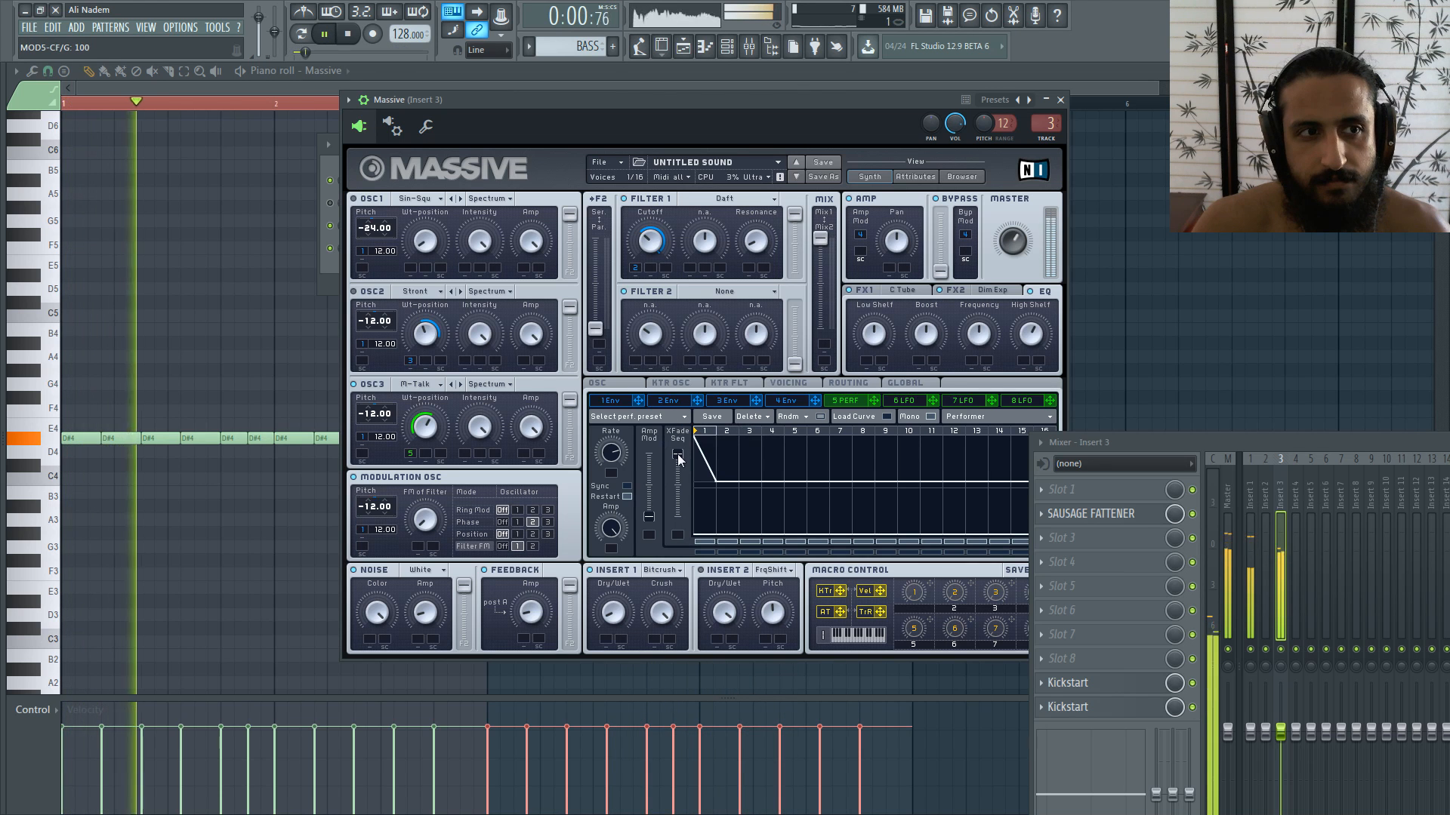
drag(677, 455, 654, 519)
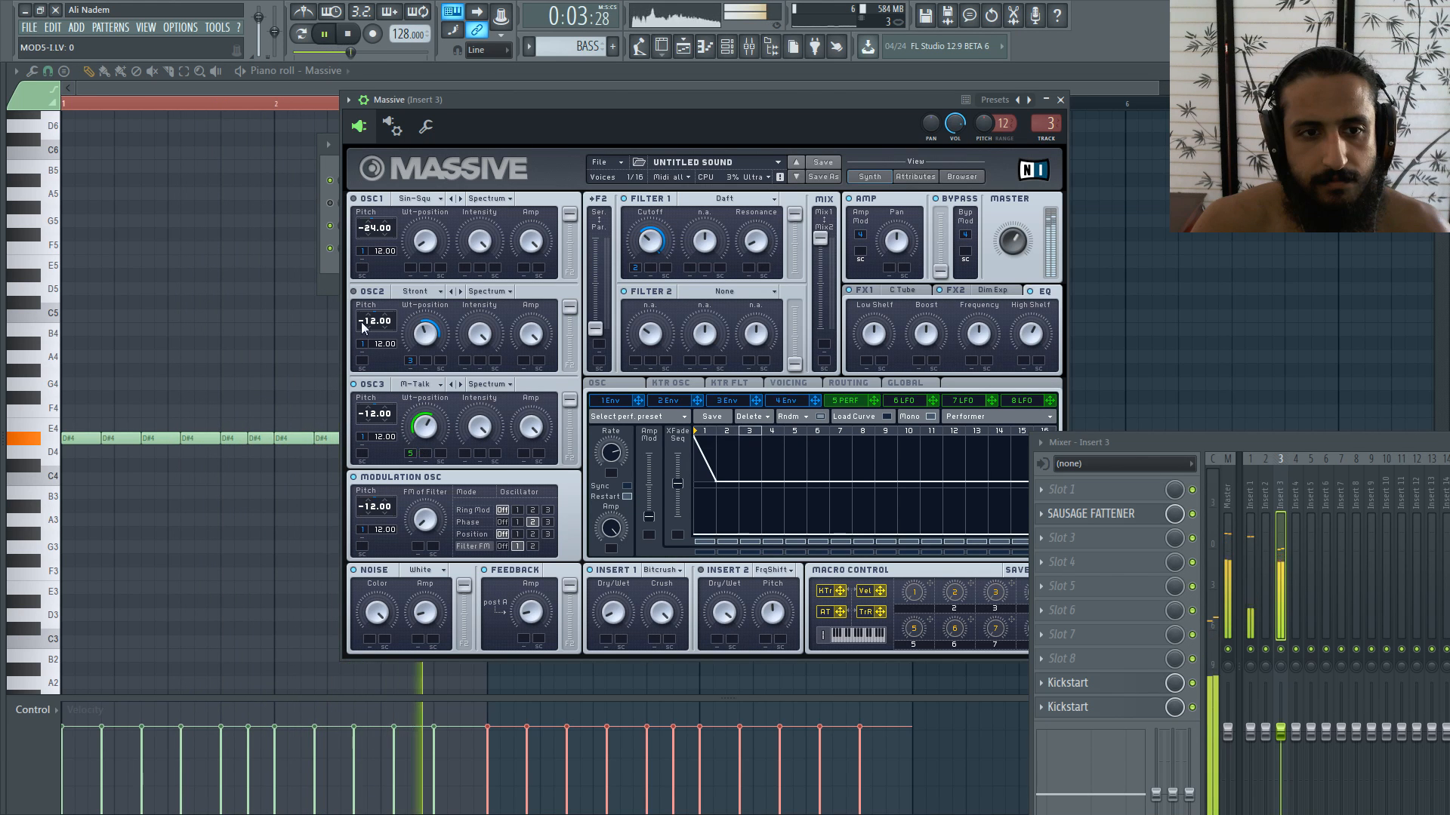
key(space)
key(space)
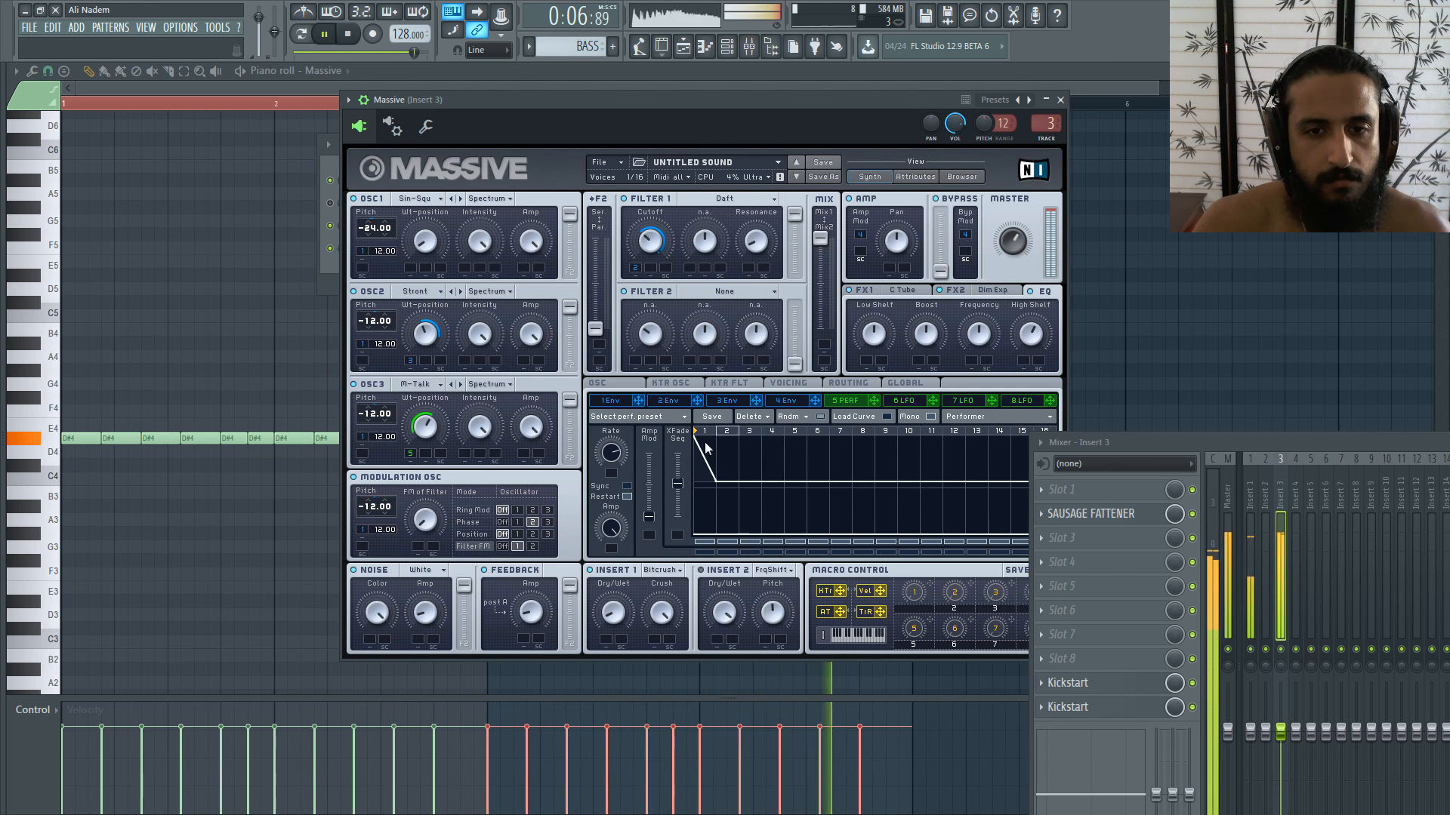
Step: Assign Performer 5 to modulate OSC1's Wt-position, Filter 1's Cutoff and the modulation oscillator's Phase
drag(462, 296, 412, 271)
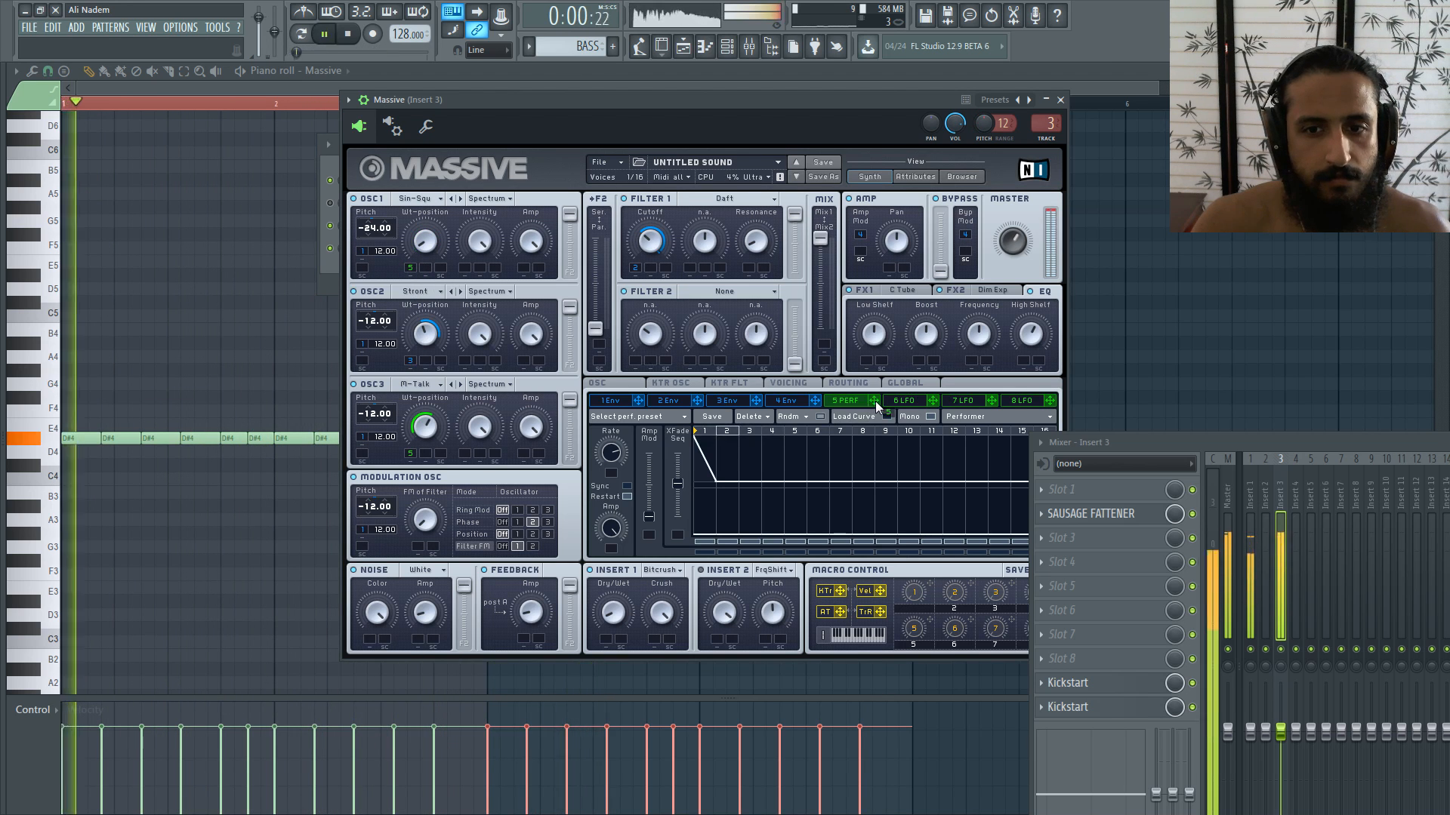
drag(654, 272, 652, 302)
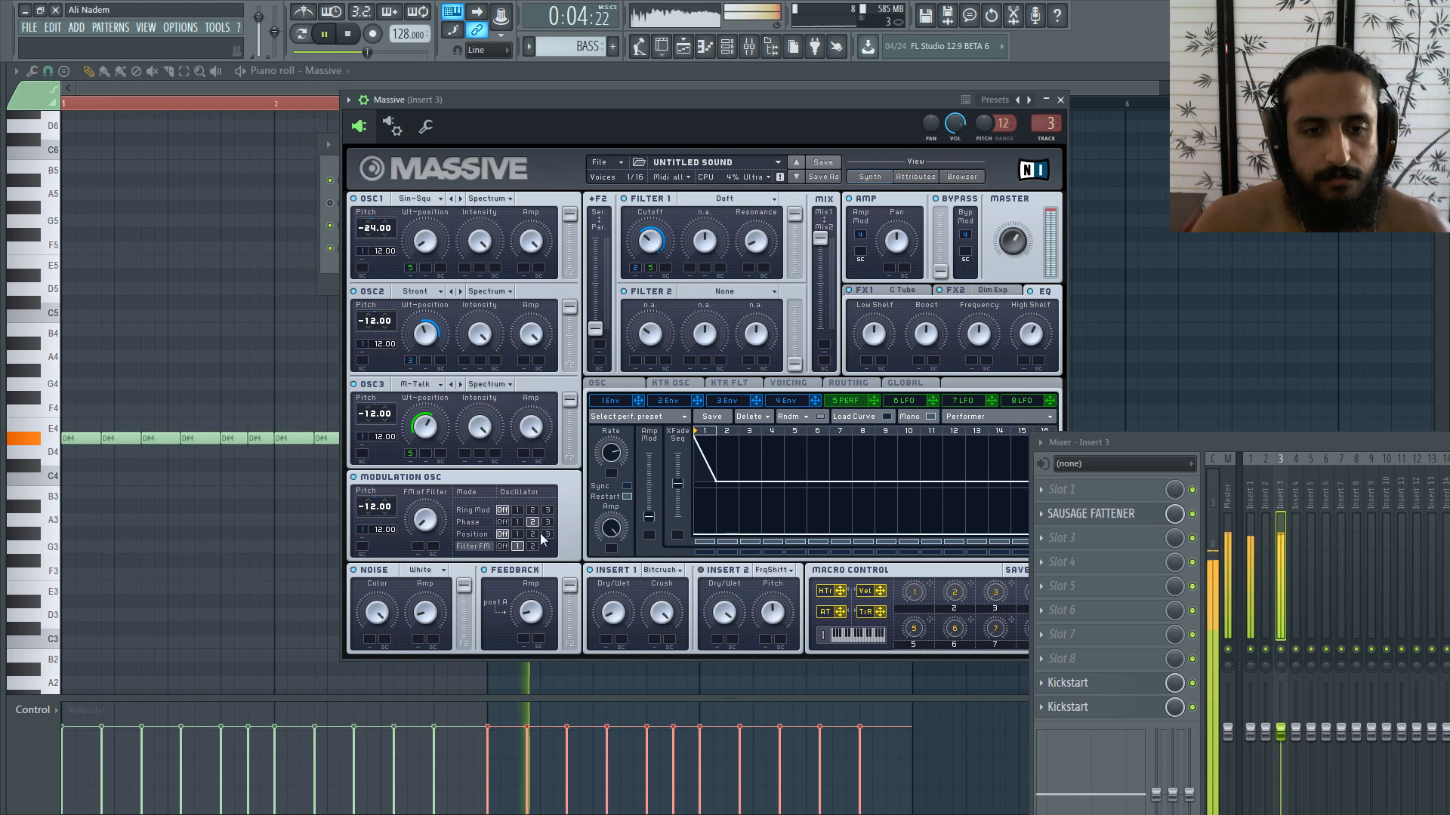
click(471, 522)
drag(873, 401, 420, 544)
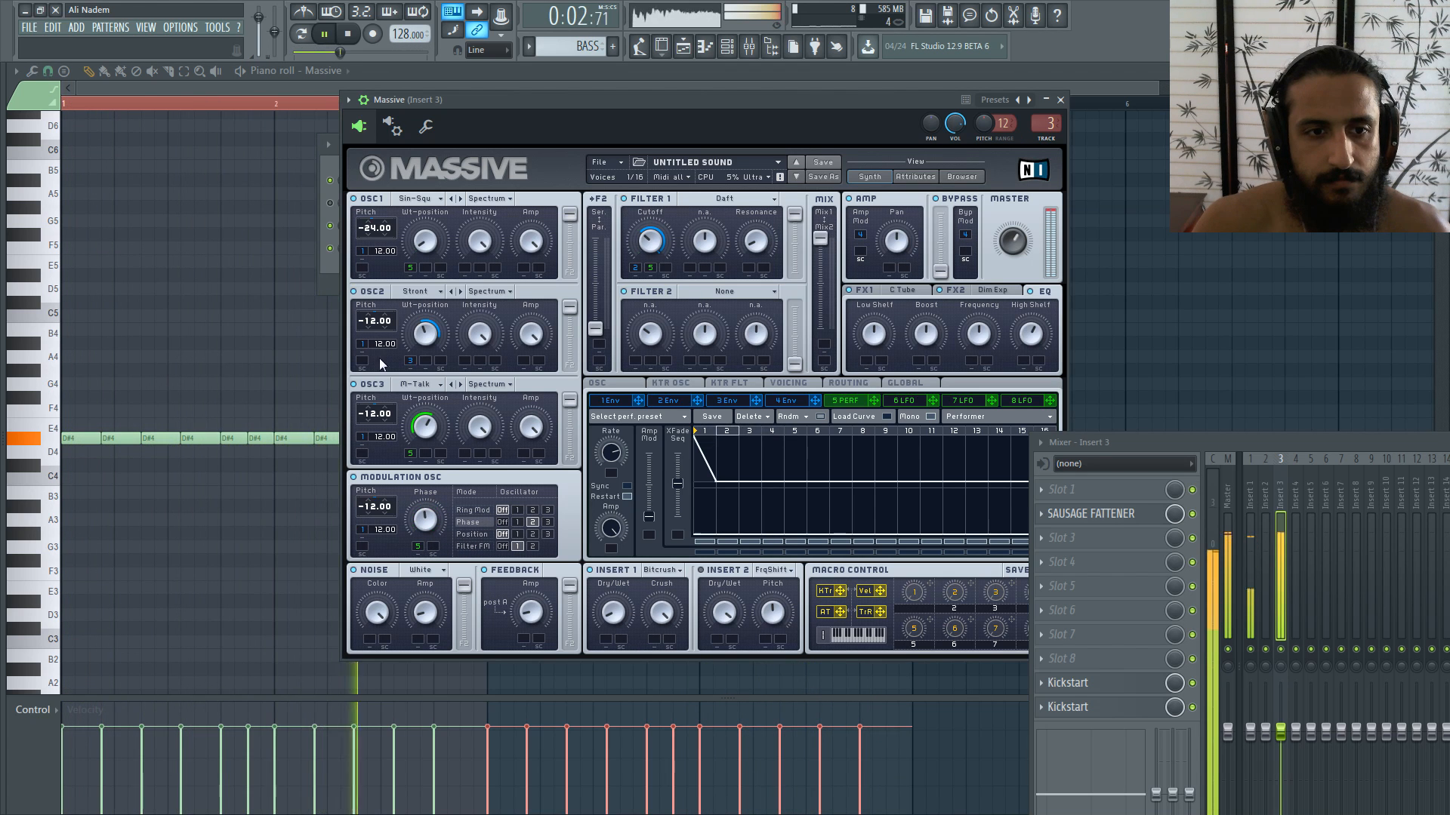
Step: Try OSC2's pitch at 0.00 and raise the pattern's first note to E4 for a playback test
drag(382, 320, 383, 302)
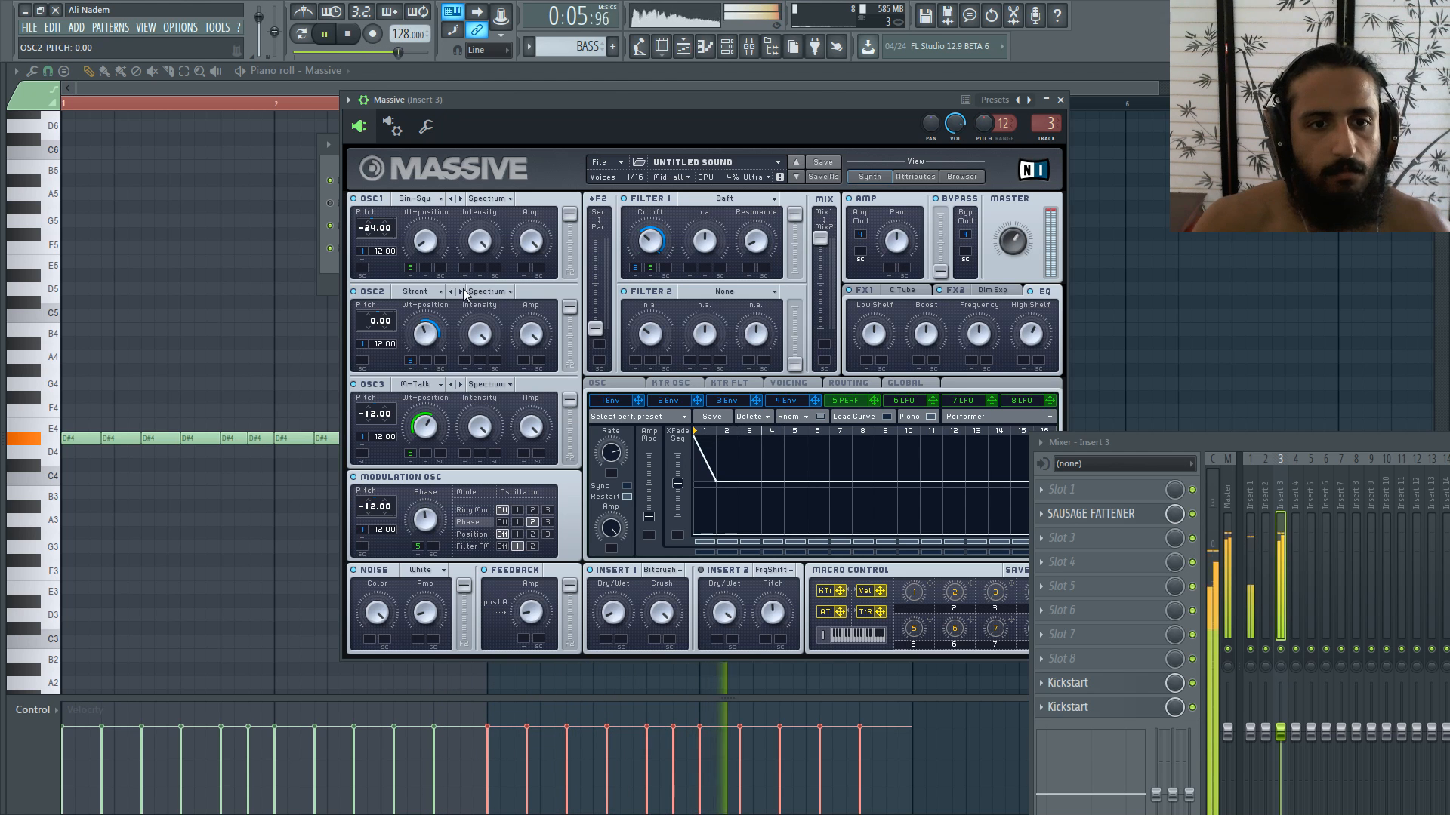
drag(83, 438, 51, 423)
key(space)
key(space)
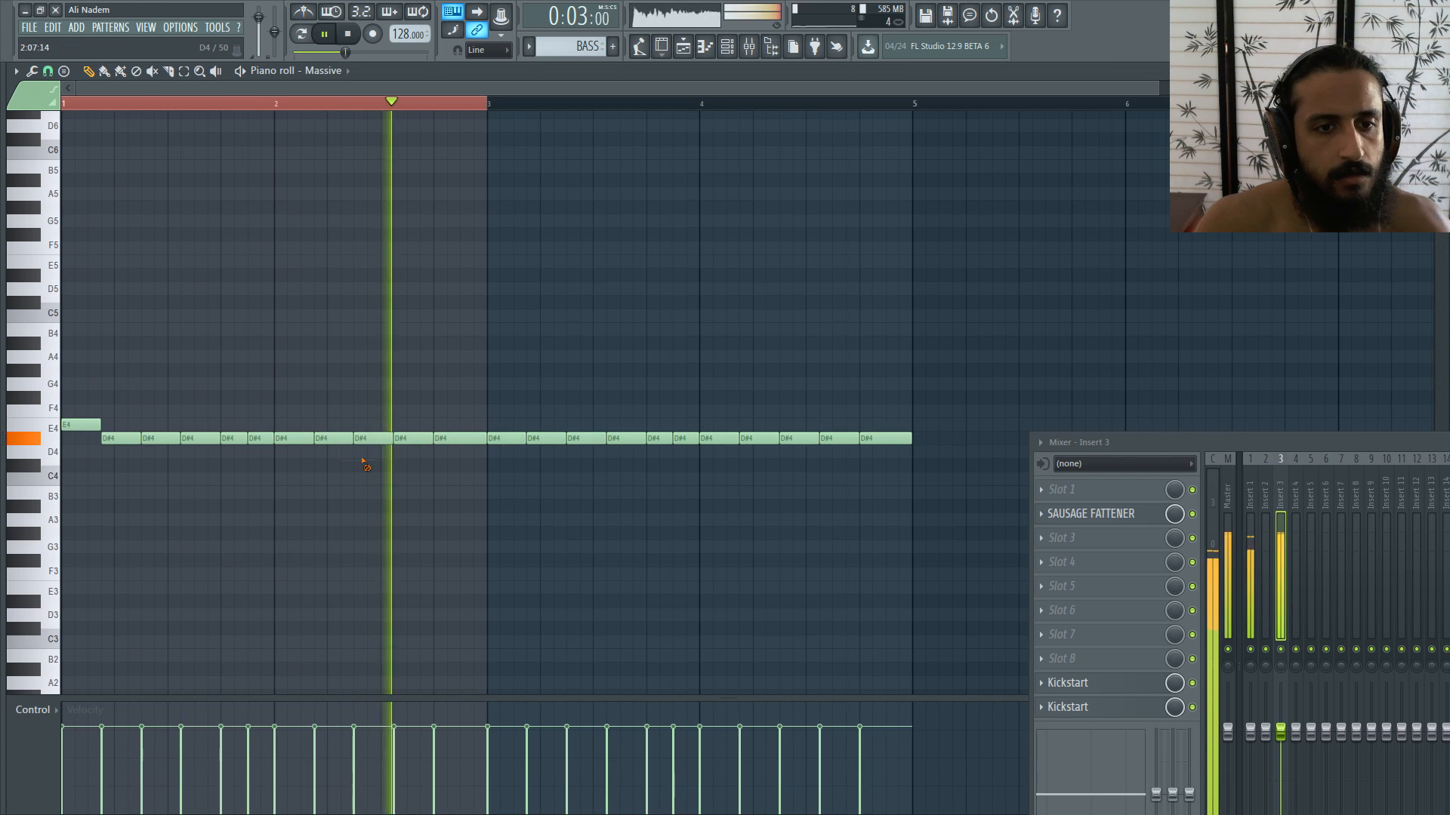
Step: Stop playback and move the pattern's first note back down to D#4
key(space)
click(71, 417)
drag(72, 418, 52, 442)
right_click(92, 427)
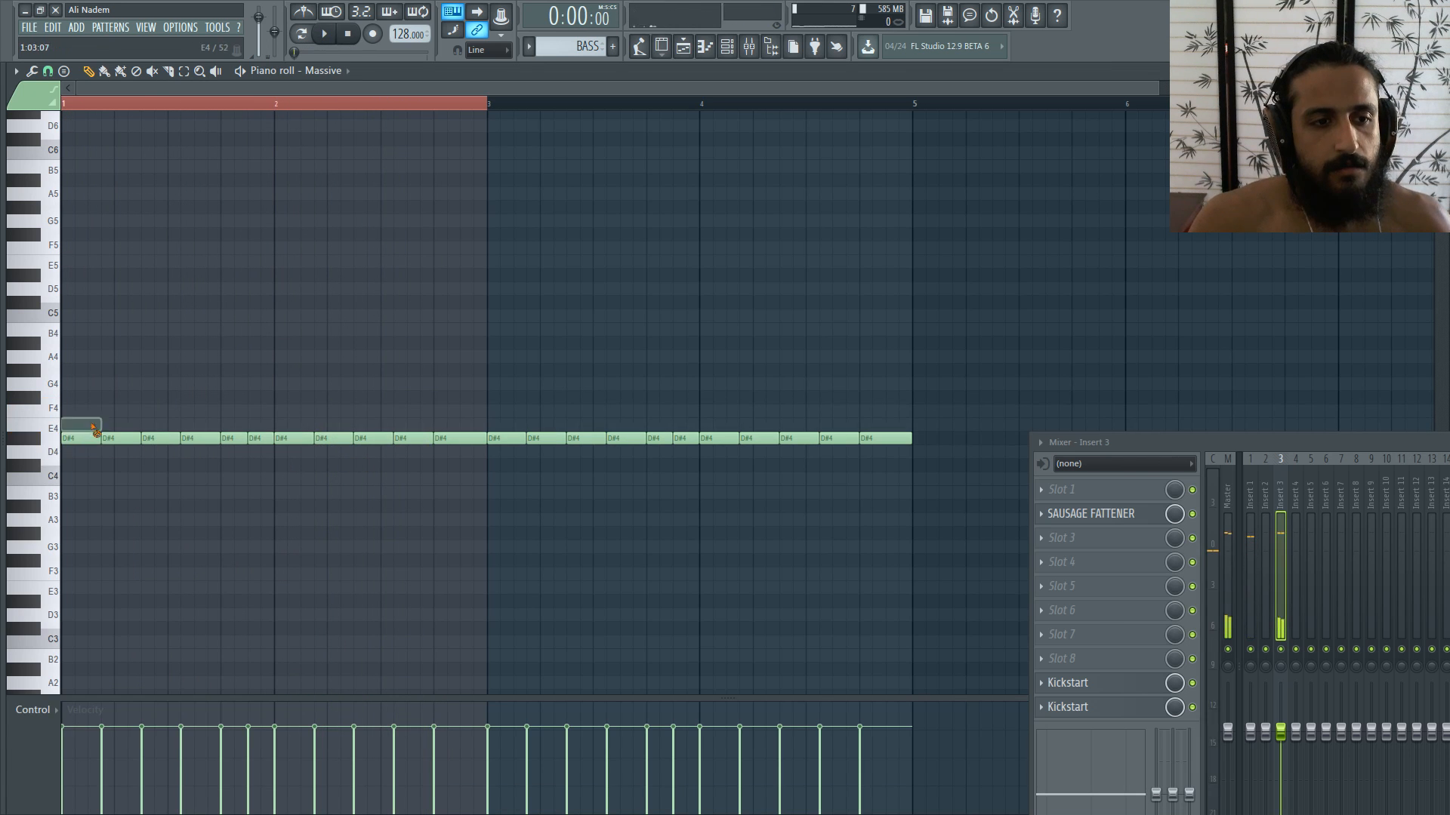
Step: Reopen the Massive channel during playback and set OSC2's pitch to -12.00
key(space)
click(727, 48)
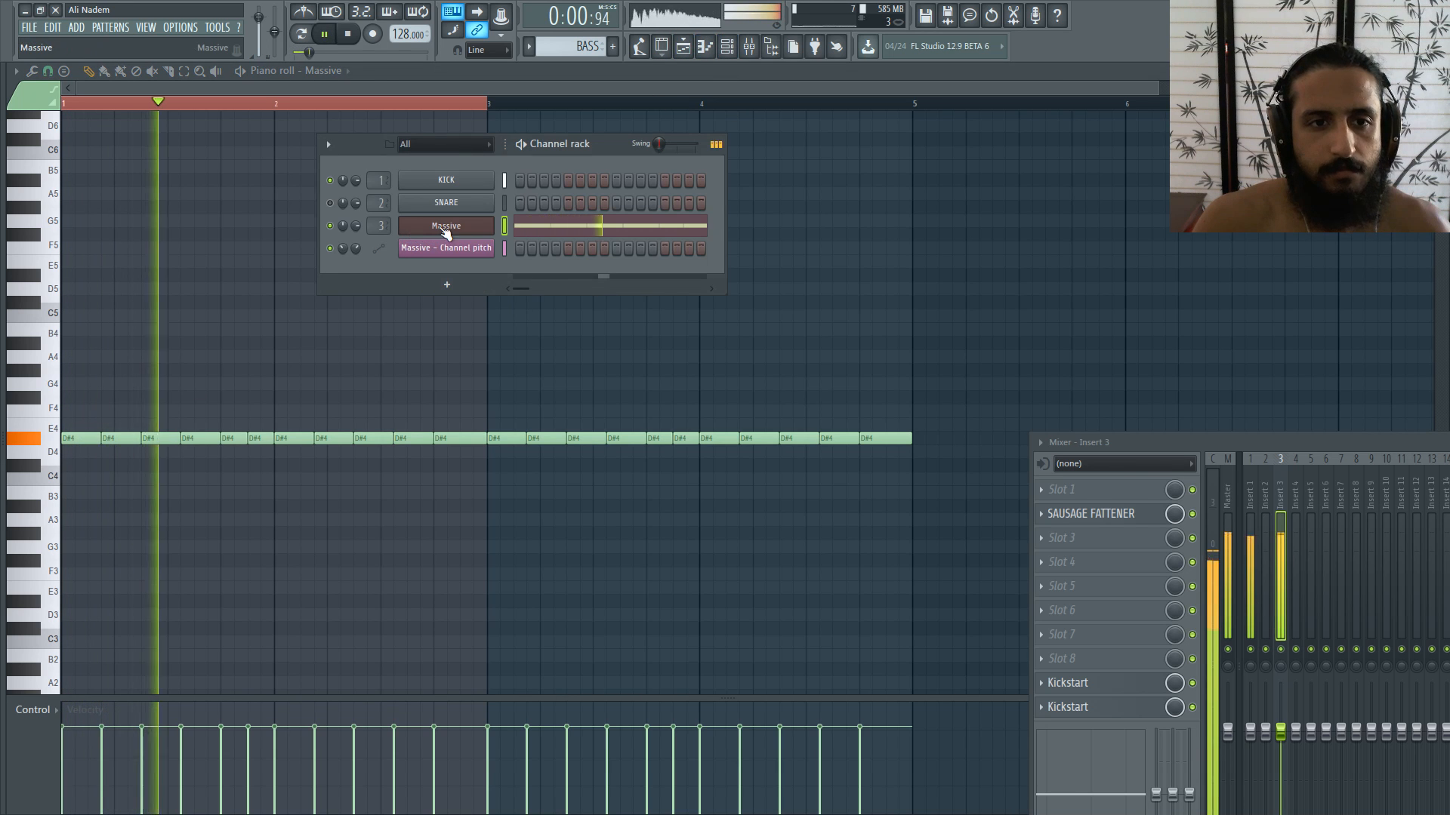
click(445, 228)
drag(368, 323, 371, 340)
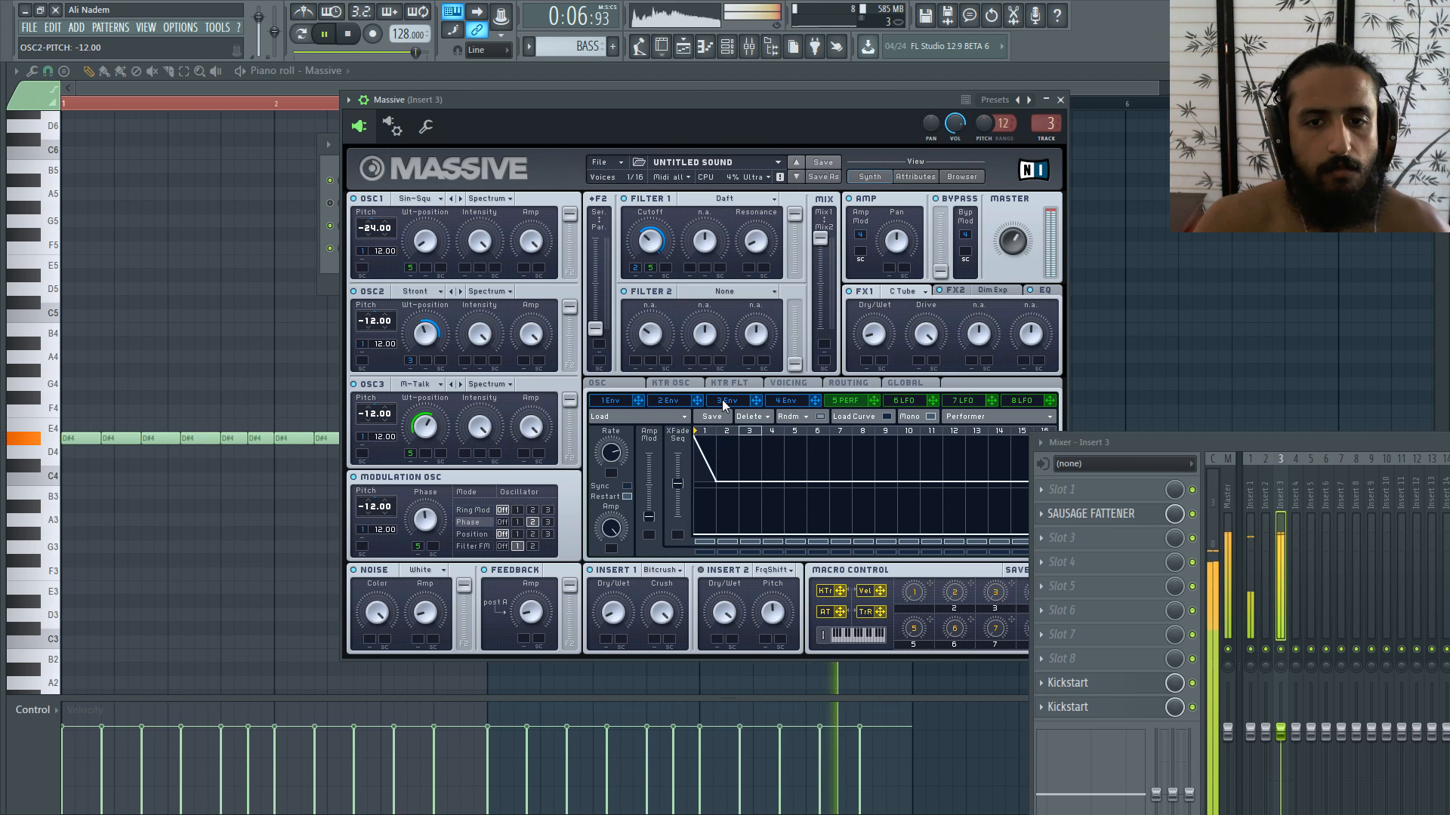
Step: Reposition the Massive window, stop playback and move Sausage Fattener up to slot 1 of Insert 3
drag(657, 102, 521, 124)
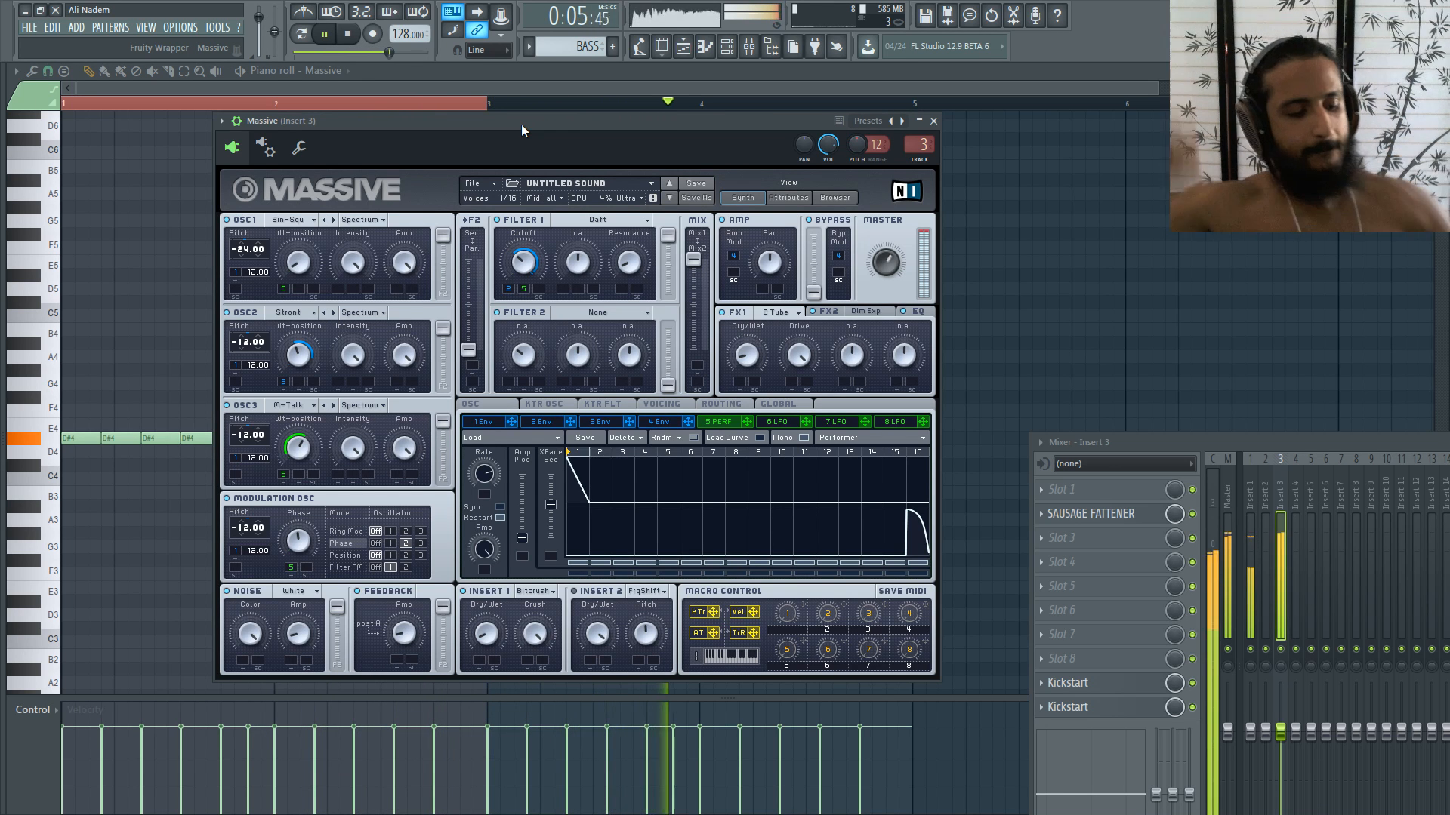
key(space)
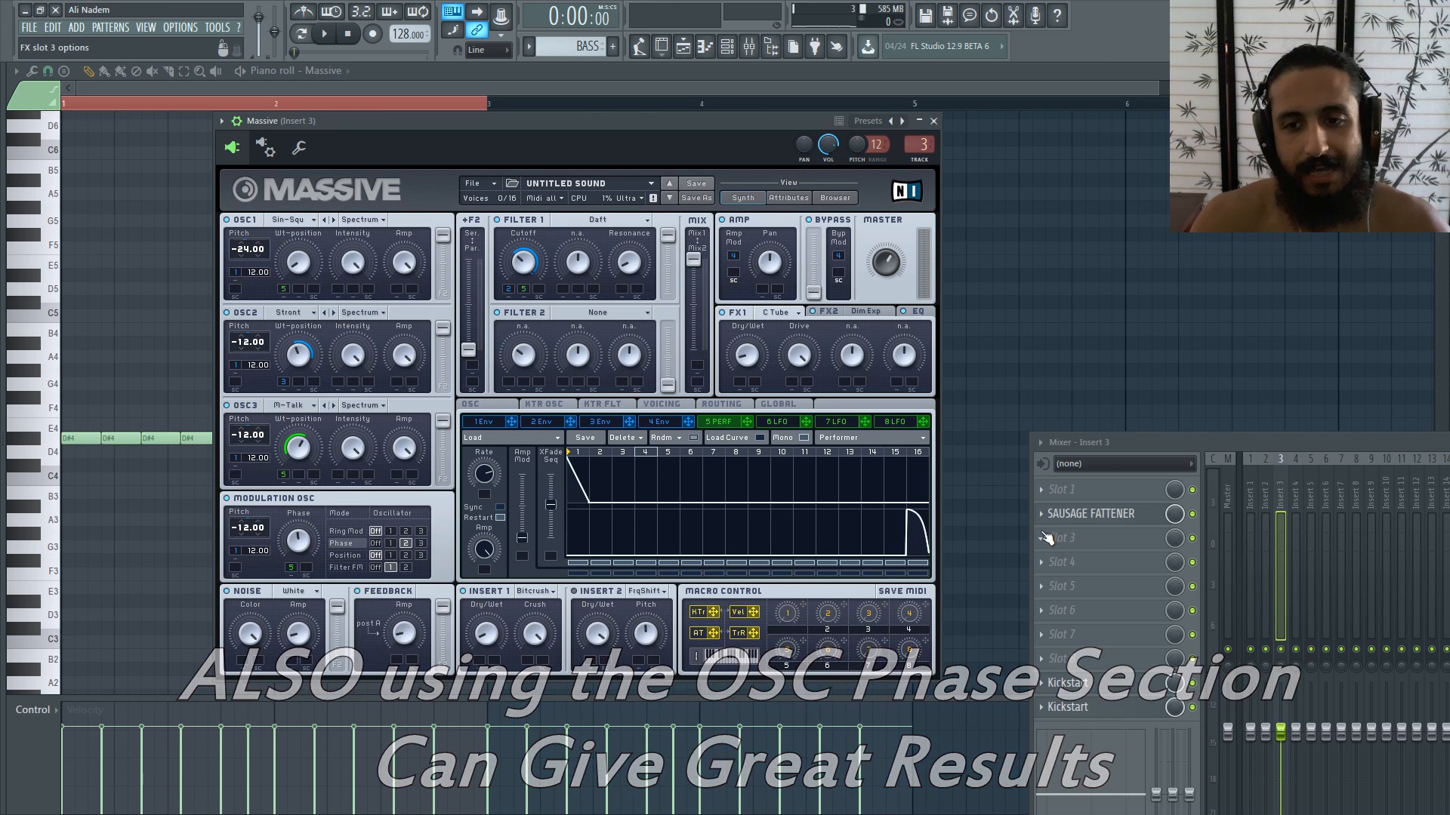
scroll(1042, 514, up, 1)
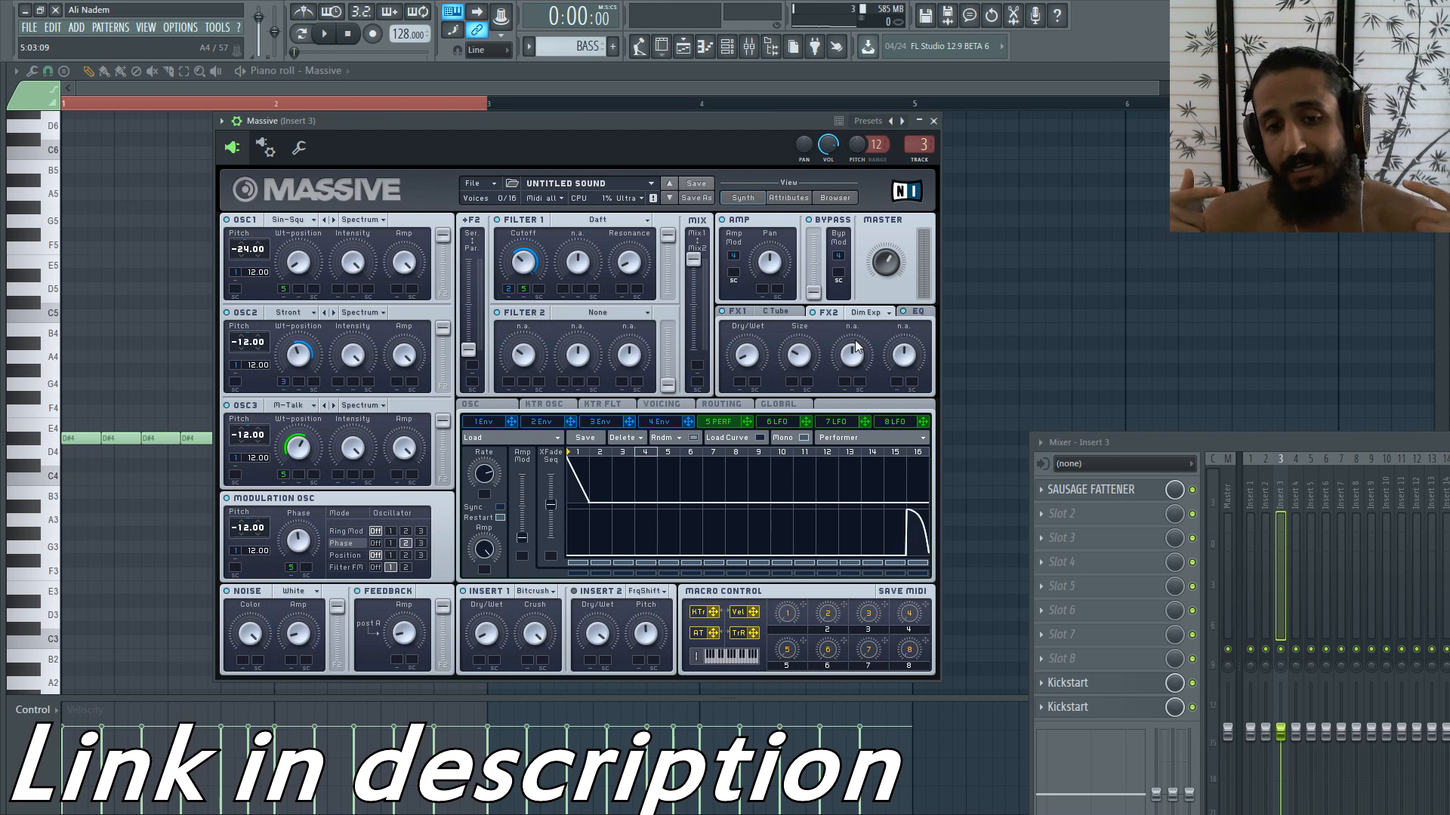
Step: Play the bass pattern through and review Massive's oscillator glide and voicing settings
mouse_move(635, 121)
mouse_down()
mouse_move(753, 101)
mouse_move(656, 128)
mouse_up()
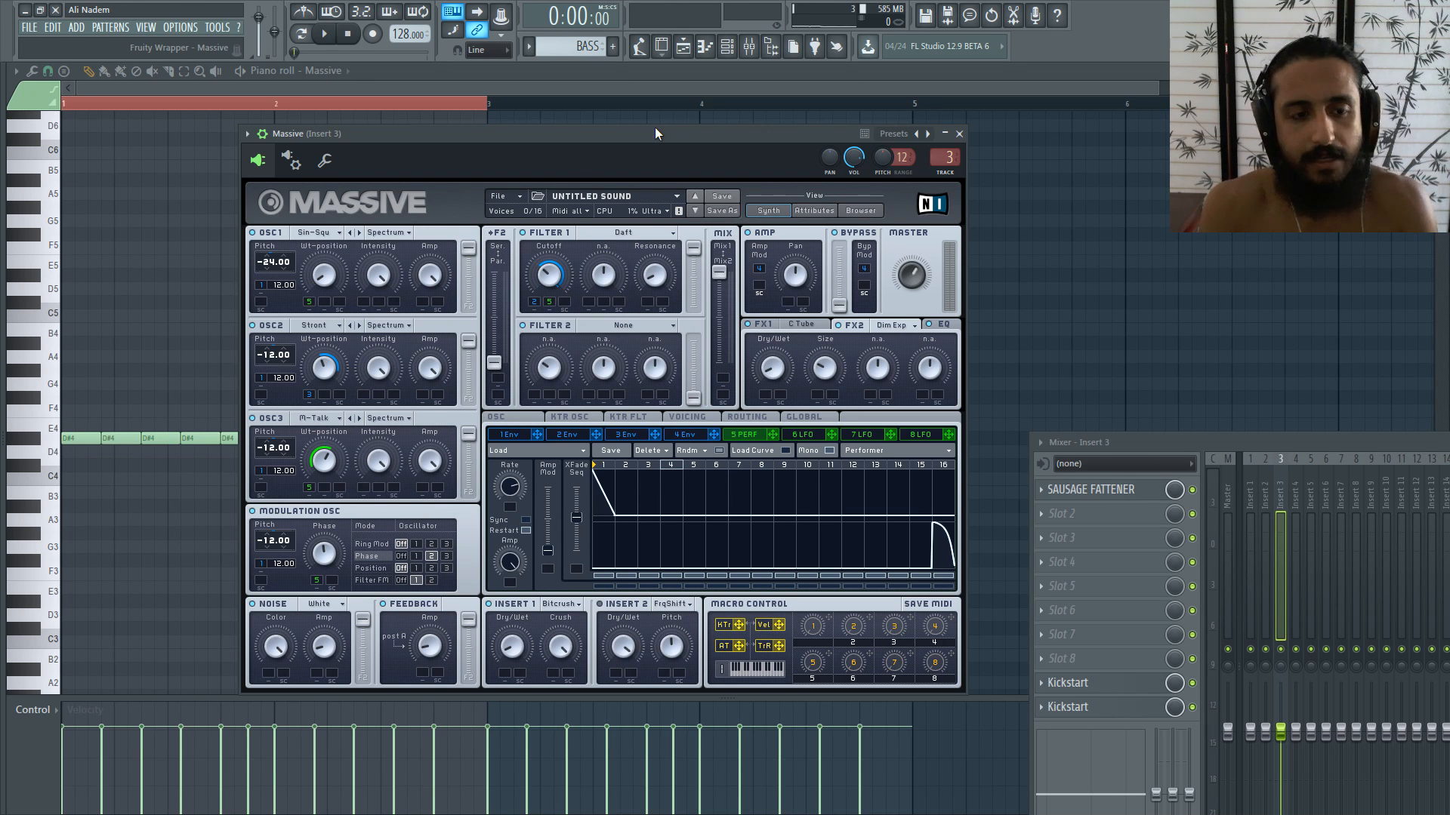
key(space)
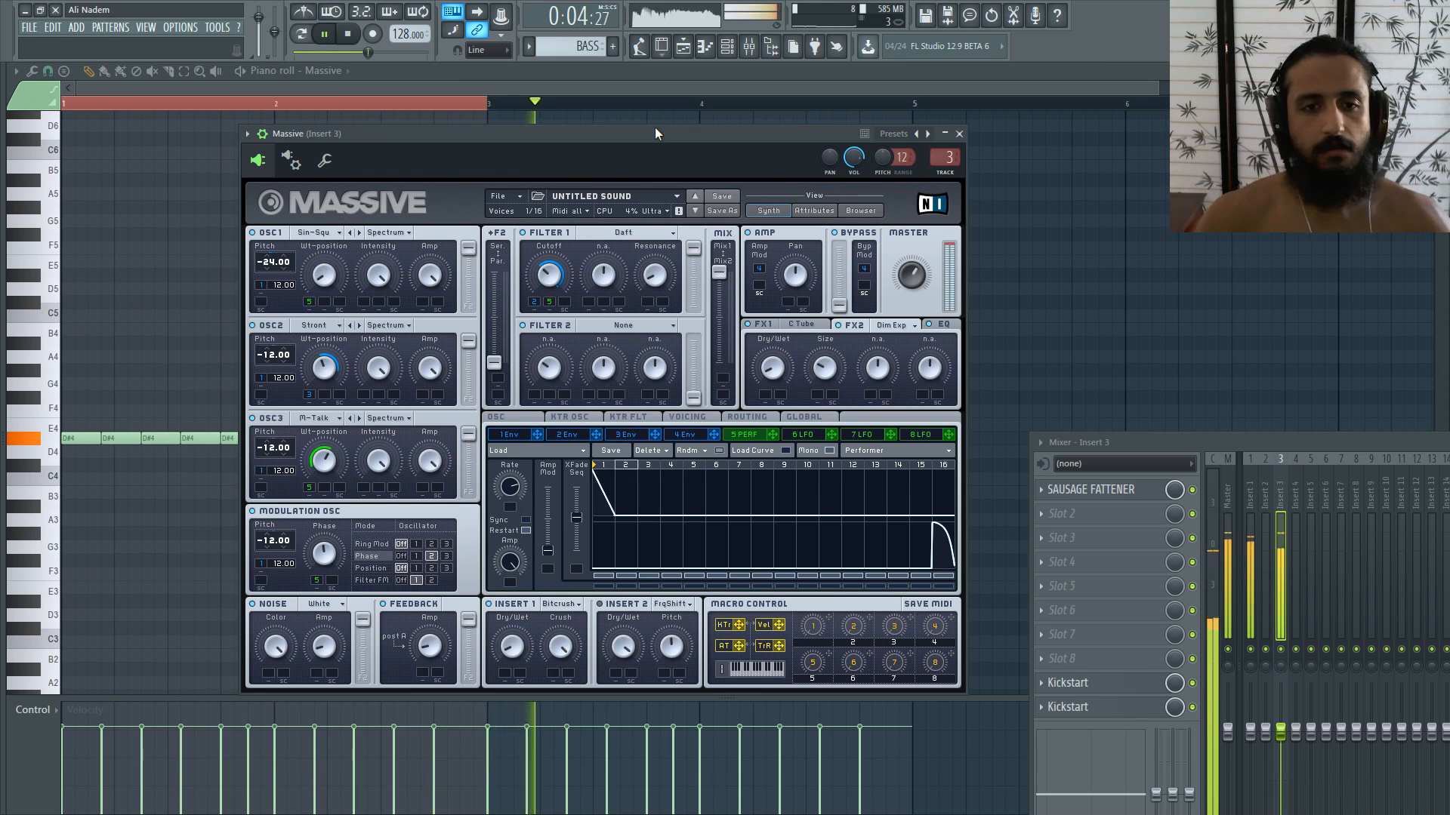
key(space)
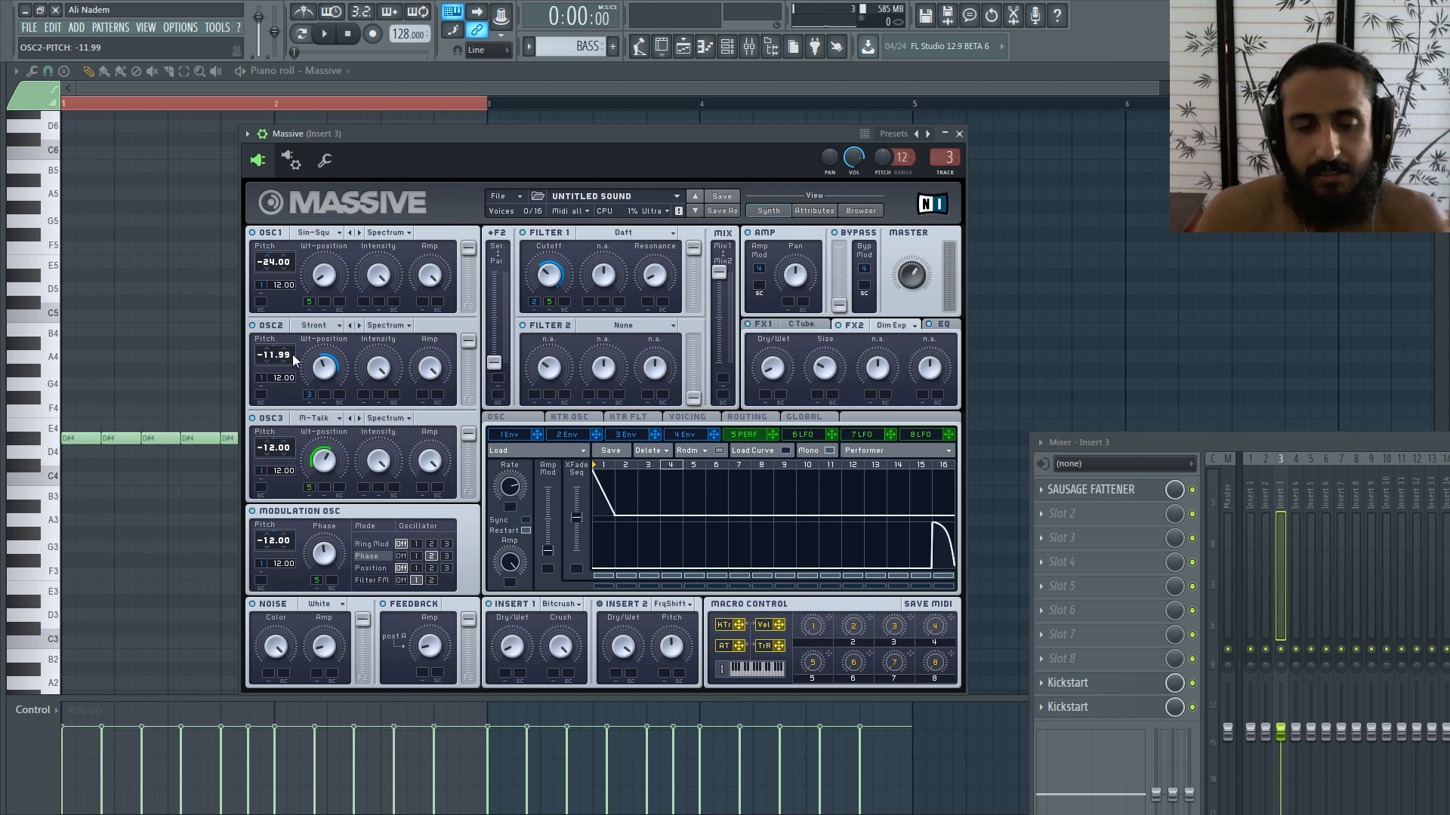
click(518, 415)
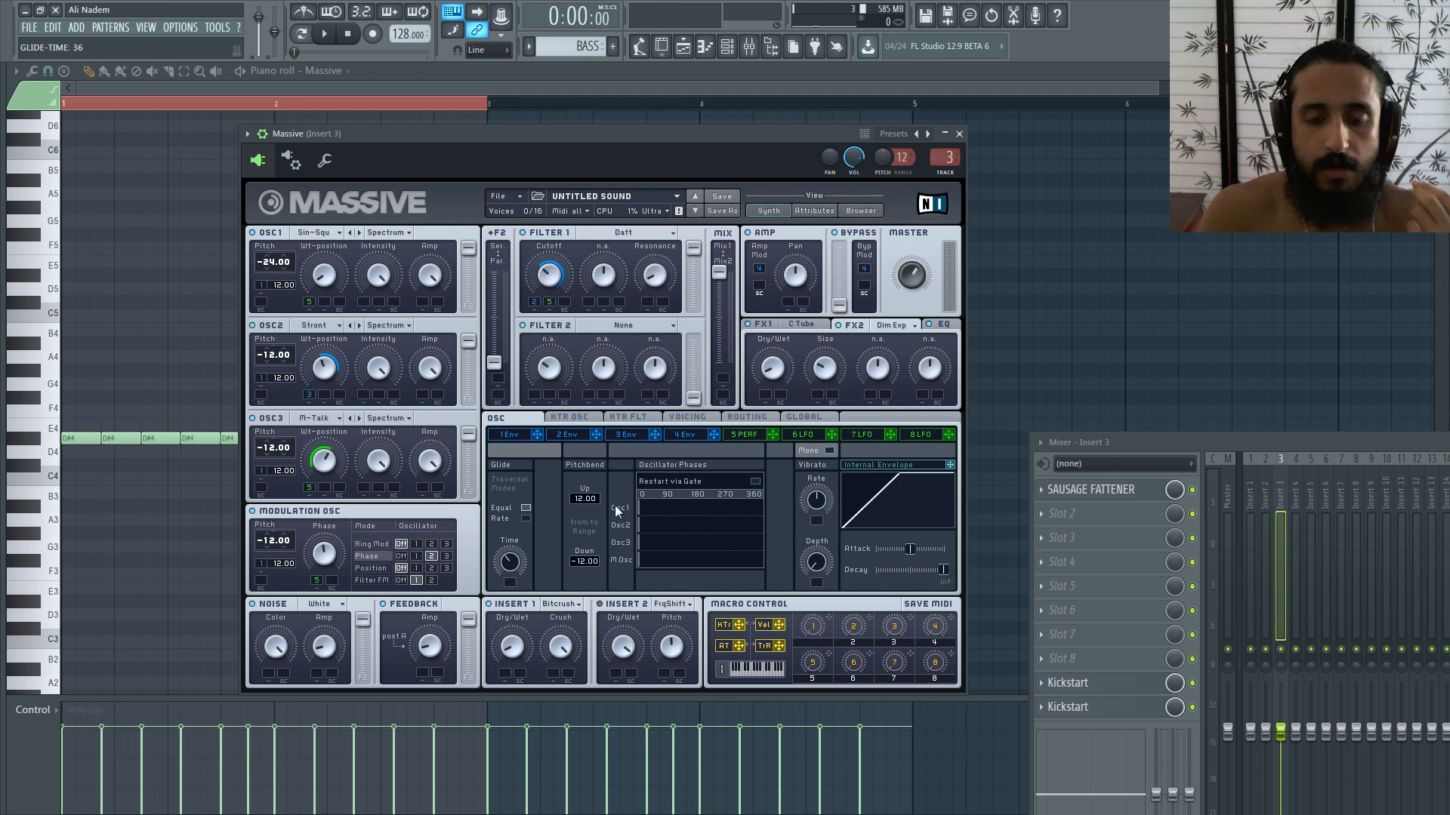
click(689, 418)
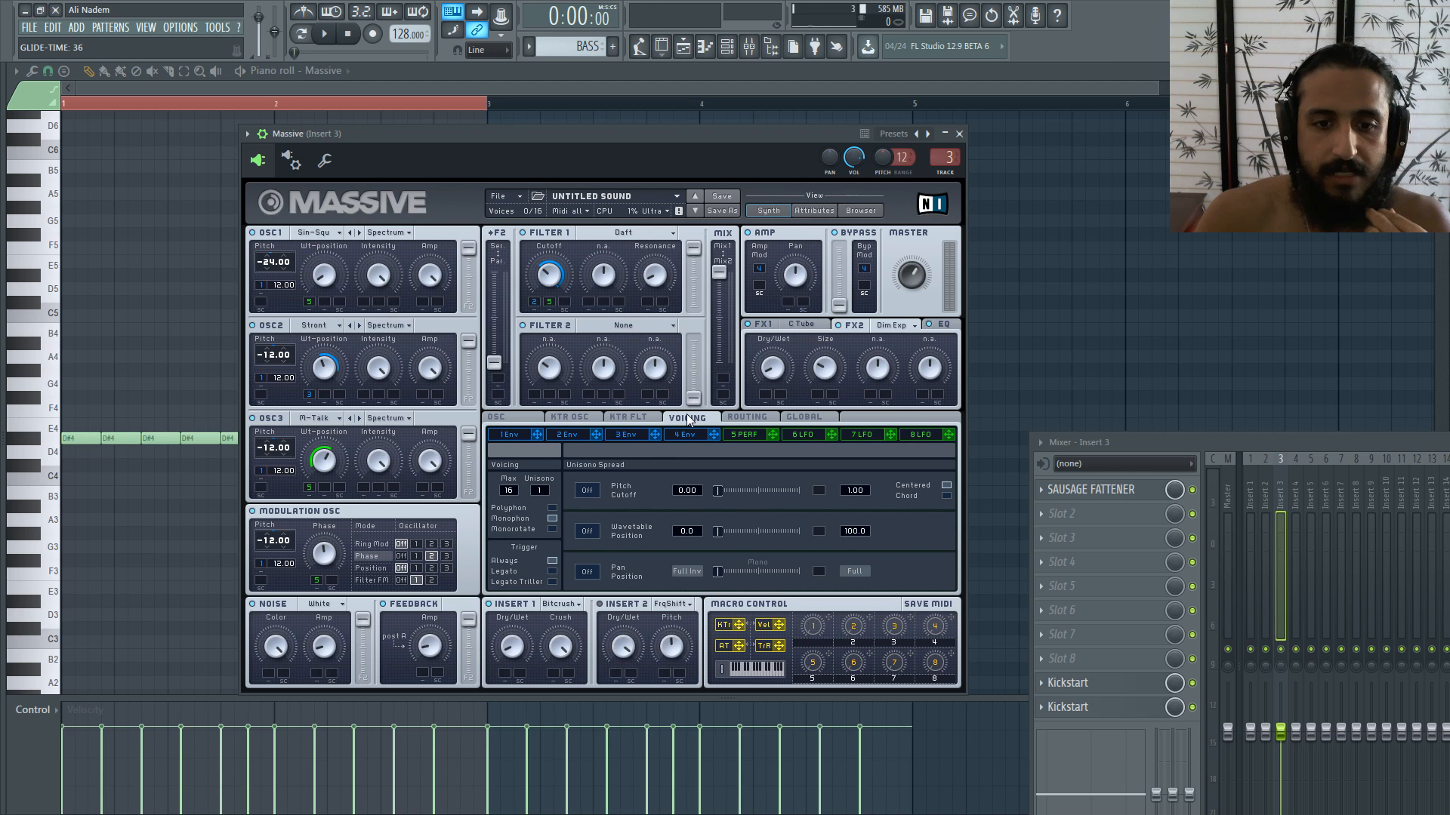
Step: Set Insert 2's effect to None and look over the other effect types available for it
click(683, 605)
click(677, 612)
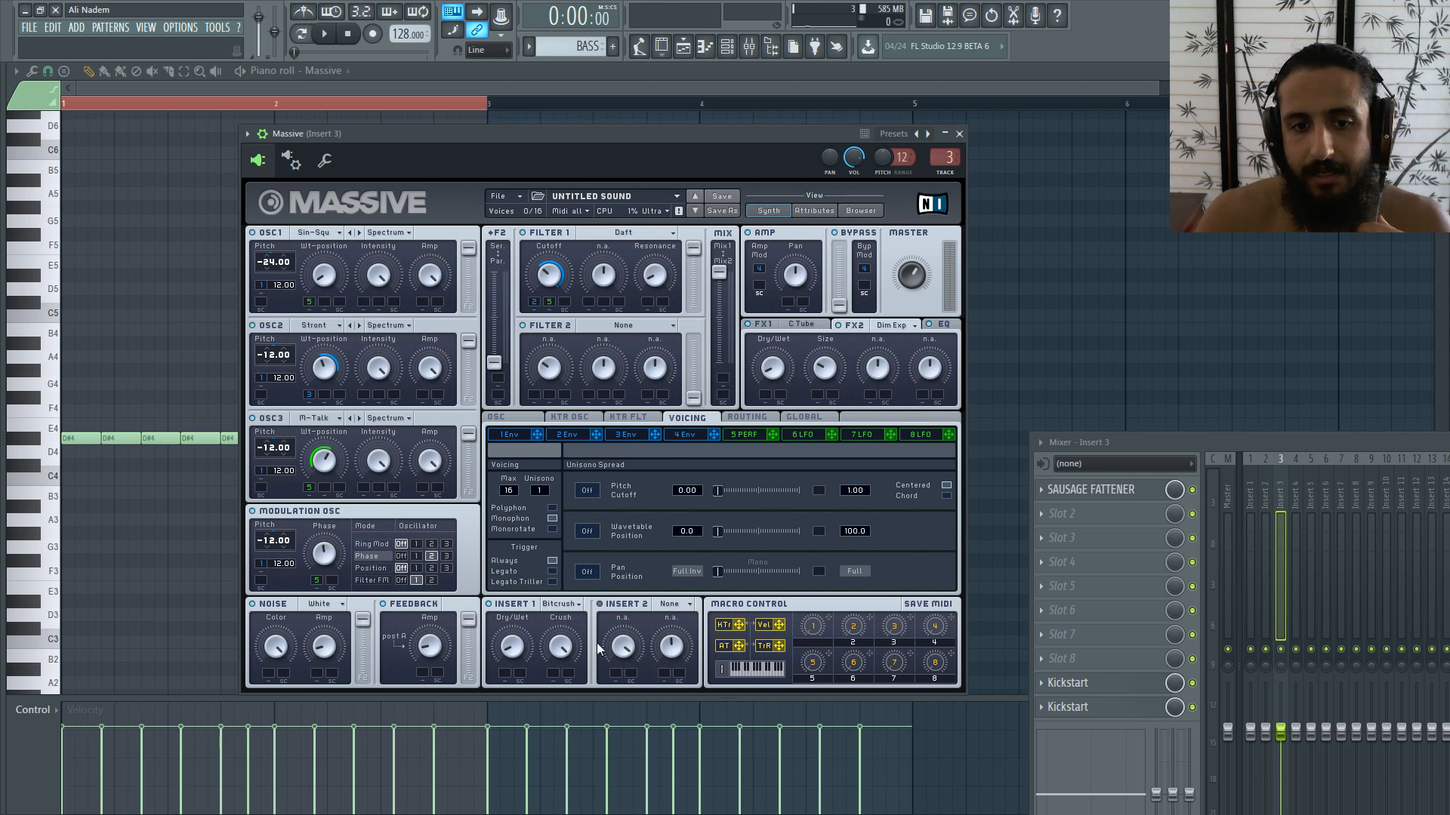
click(670, 607)
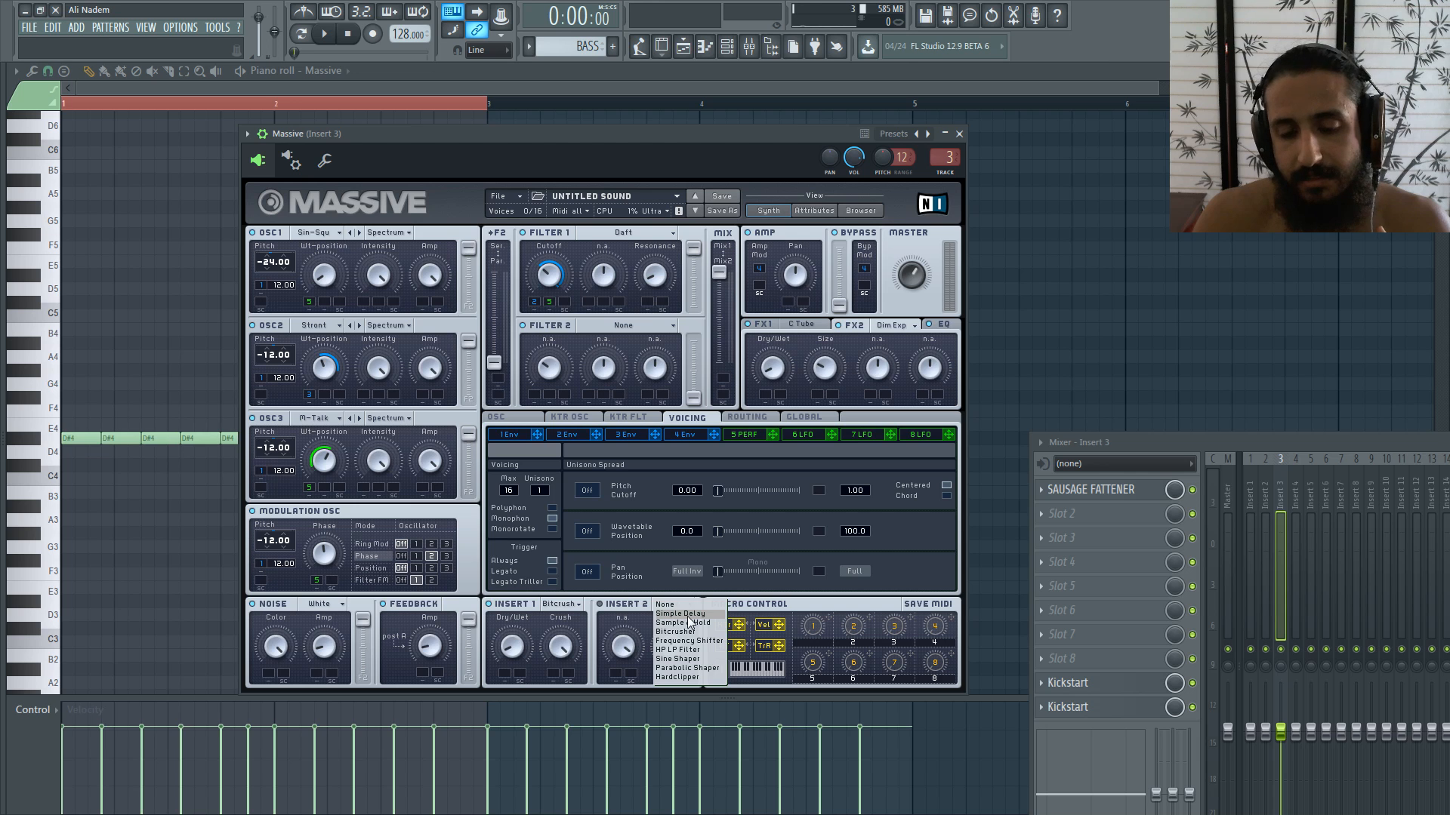
click(631, 610)
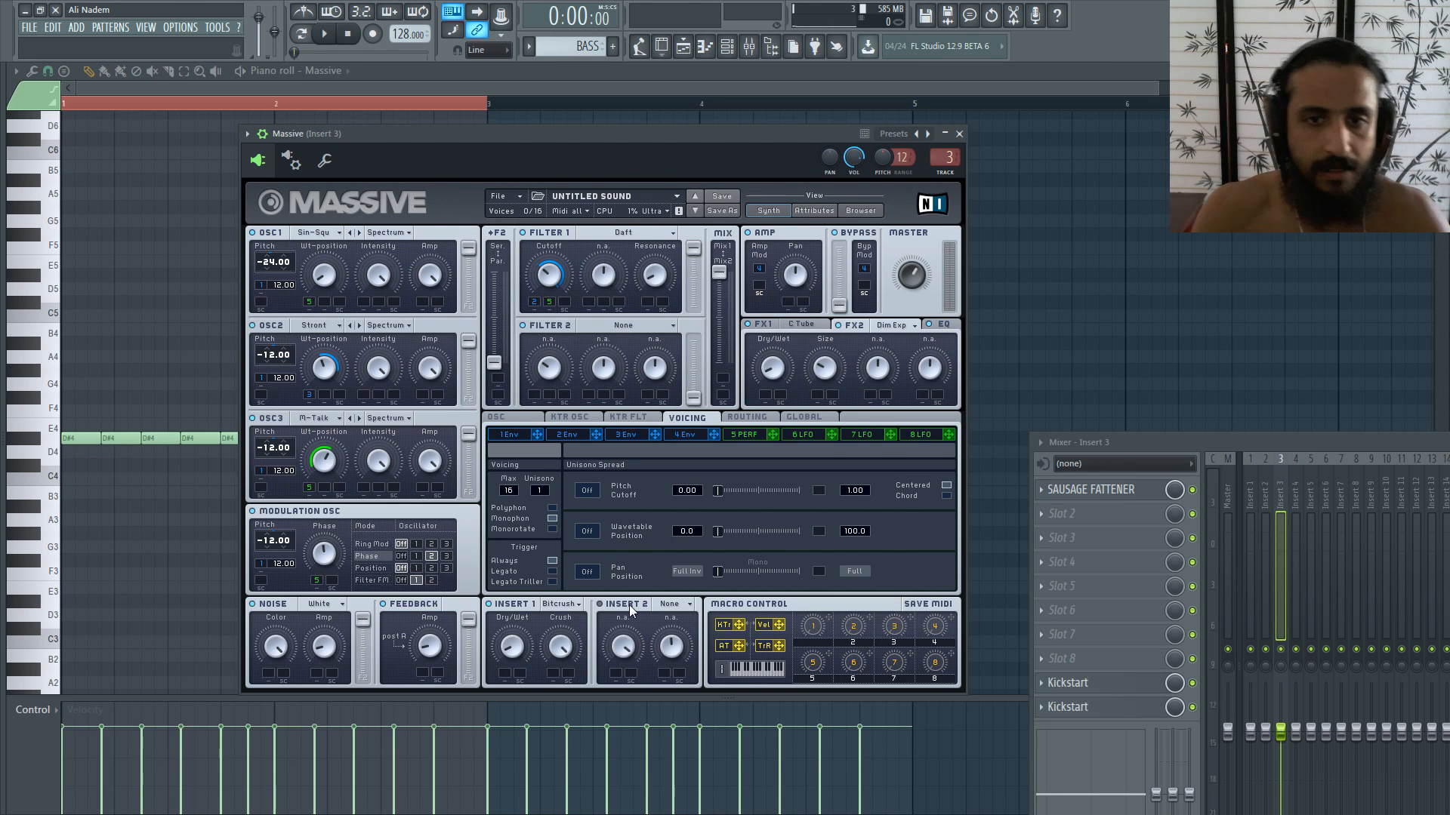
drag(680, 134, 651, 130)
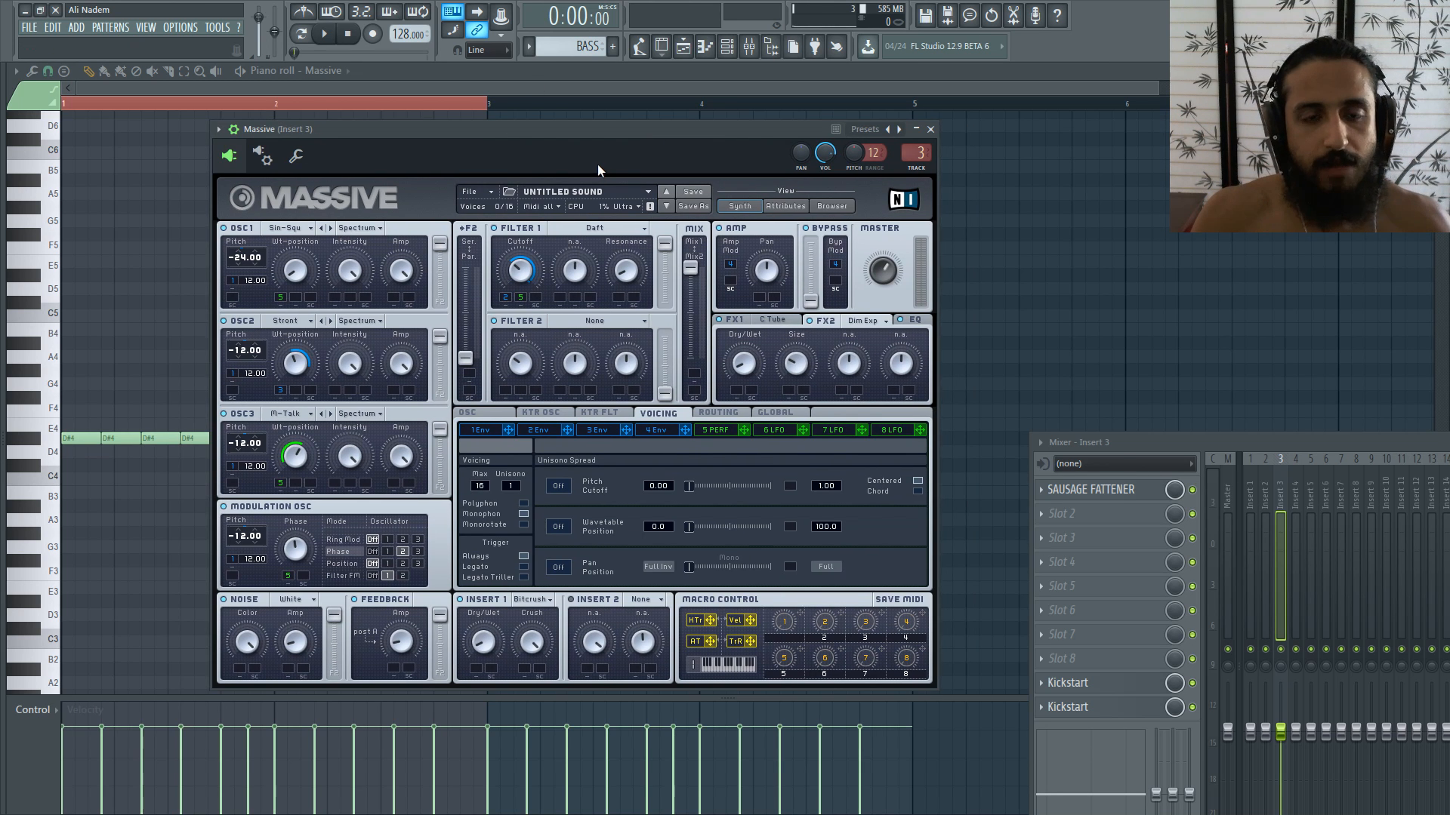